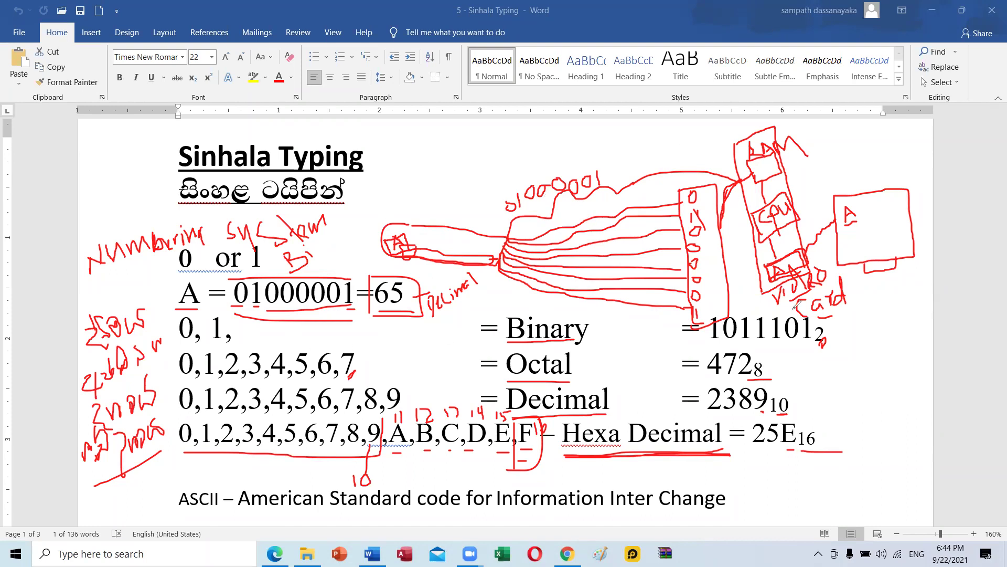
Clear all the red pen annotations and scroll down to the අම්මා font-thickness sample lines.
{"action": "left_click", "coordinate": [758, 75]}
{"action": "key", "text": "Escape"}
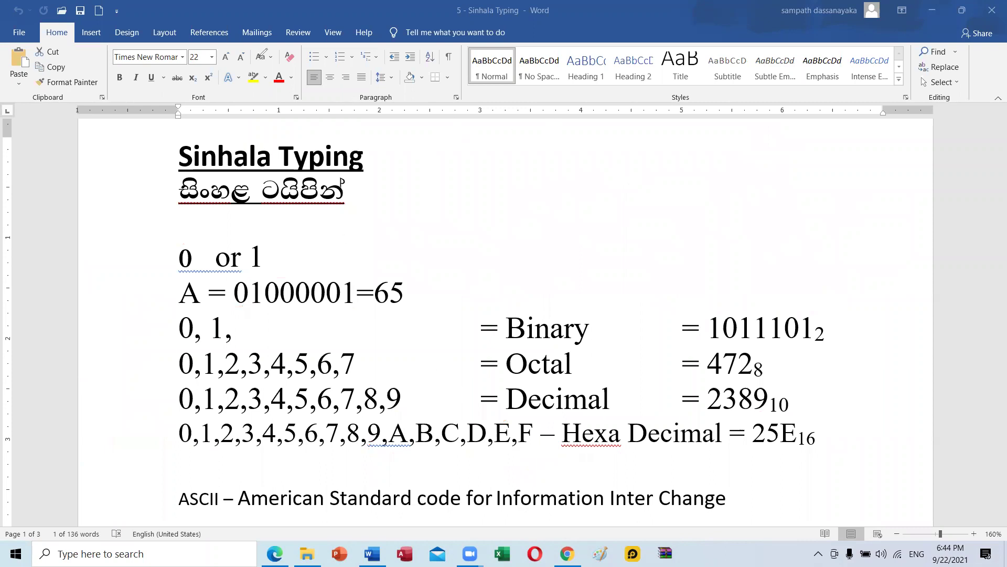
{"action": "scroll", "coordinate": [491, 293], "scroll_direction": "down", "scroll_amount": 5}
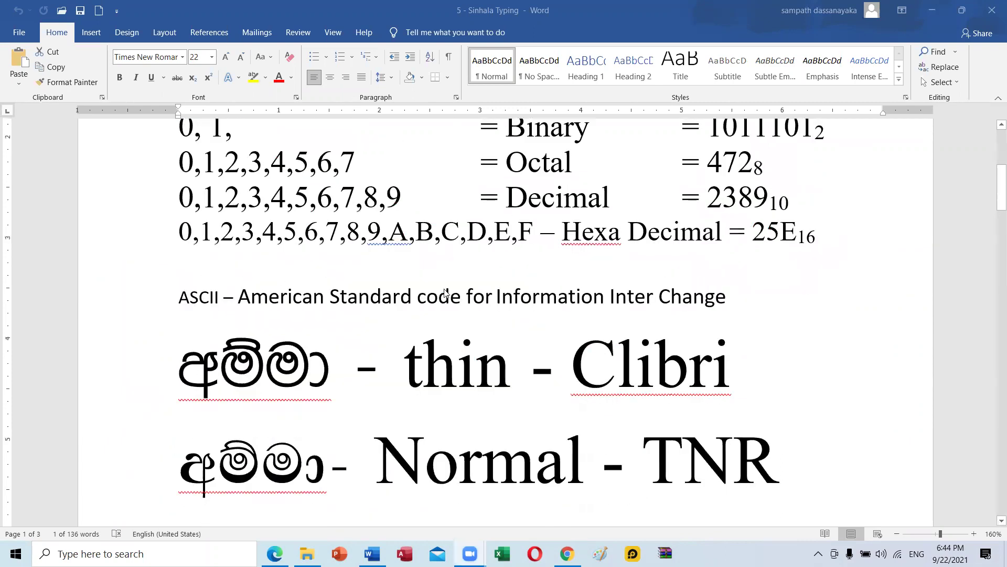
{"action": "scroll", "coordinate": [250, 297], "scroll_direction": "up", "scroll_amount": 1}
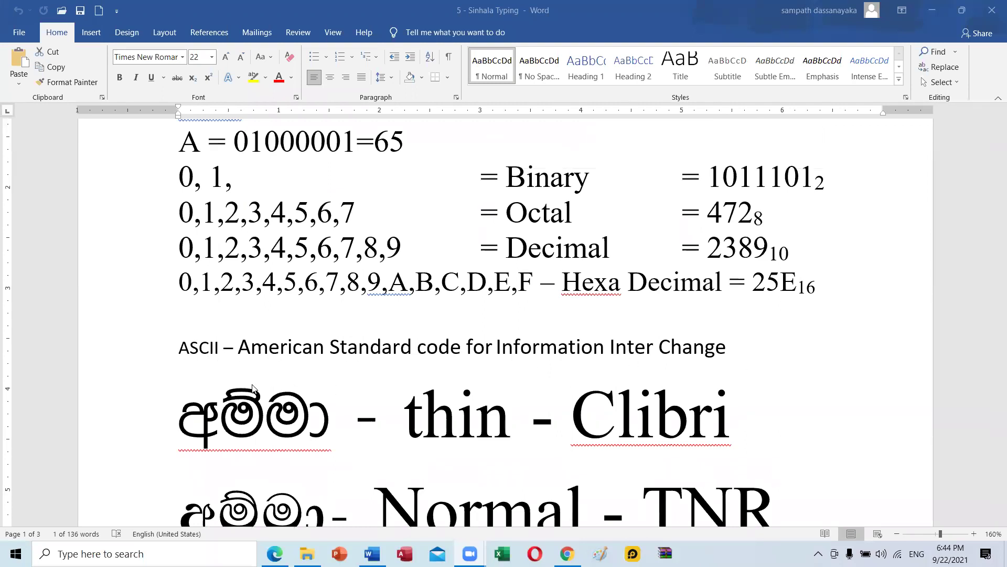
{"action": "scroll", "coordinate": [291, 418], "scroll_direction": "down", "scroll_amount": 2}
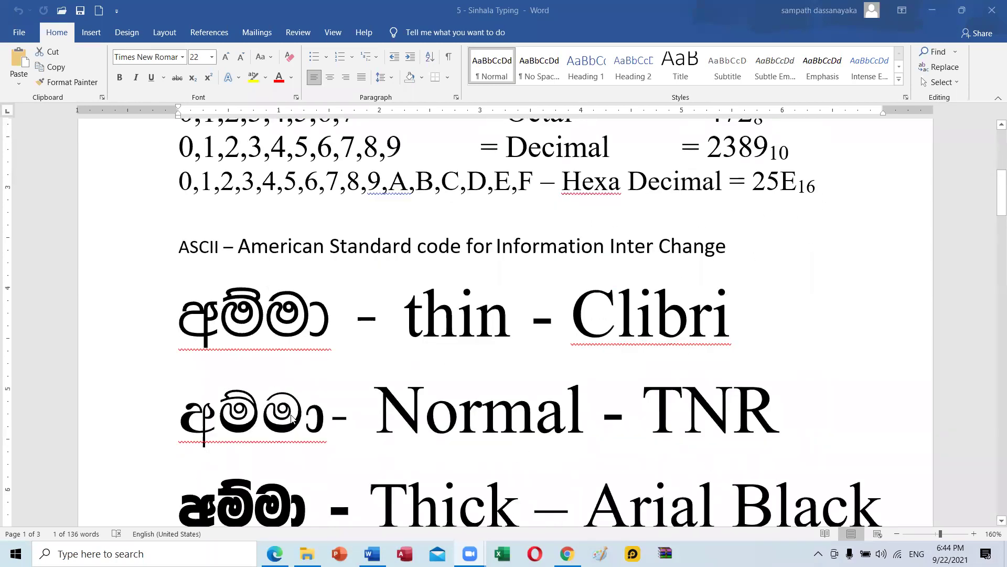
{"action": "scroll", "coordinate": [292, 418], "scroll_direction": "down", "scroll_amount": 1}
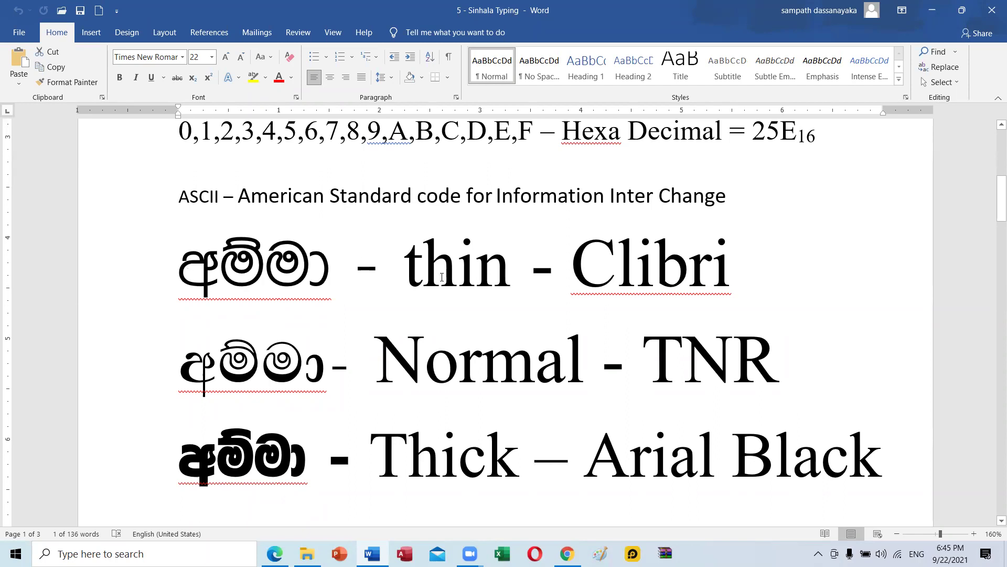
Check the thin-line අම්මා's font, then select the 'Clibri' label and open the Font name list.
{"action": "left_click_drag", "start_coordinate": [405, 265], "coordinate": [510, 261]}
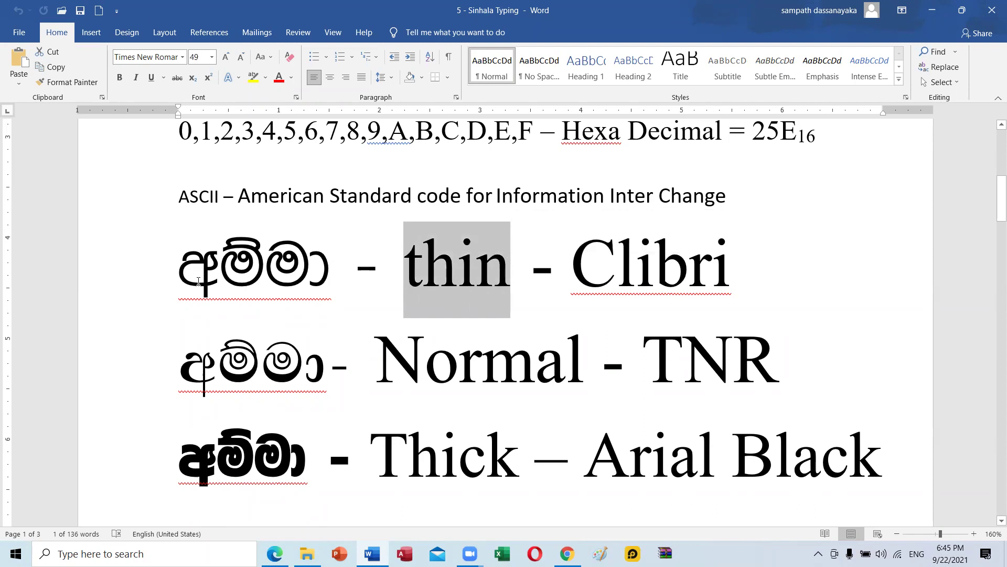
{"action": "left_click", "coordinate": [211, 270]}
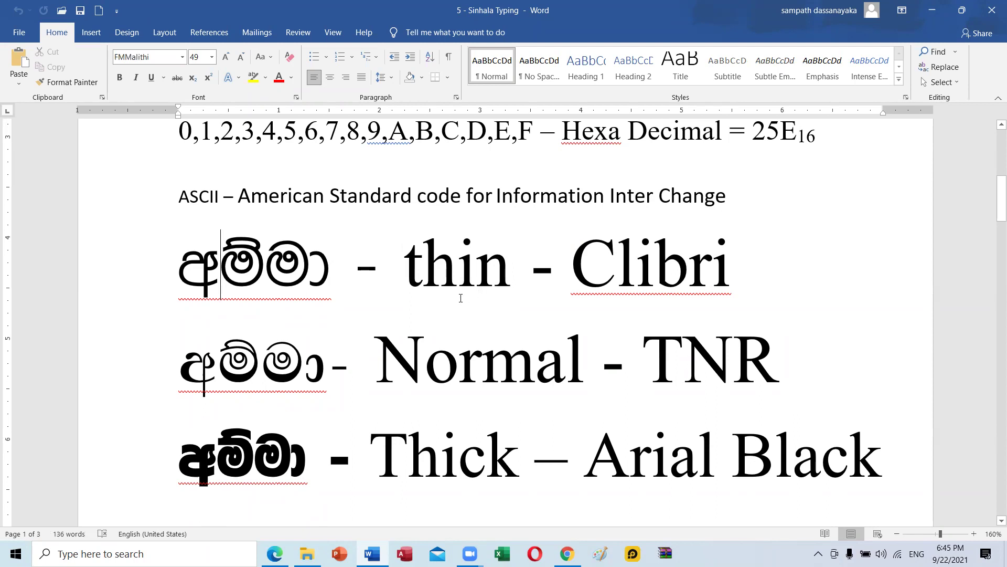
{"action": "left_click_drag", "start_coordinate": [573, 262], "coordinate": [733, 262]}
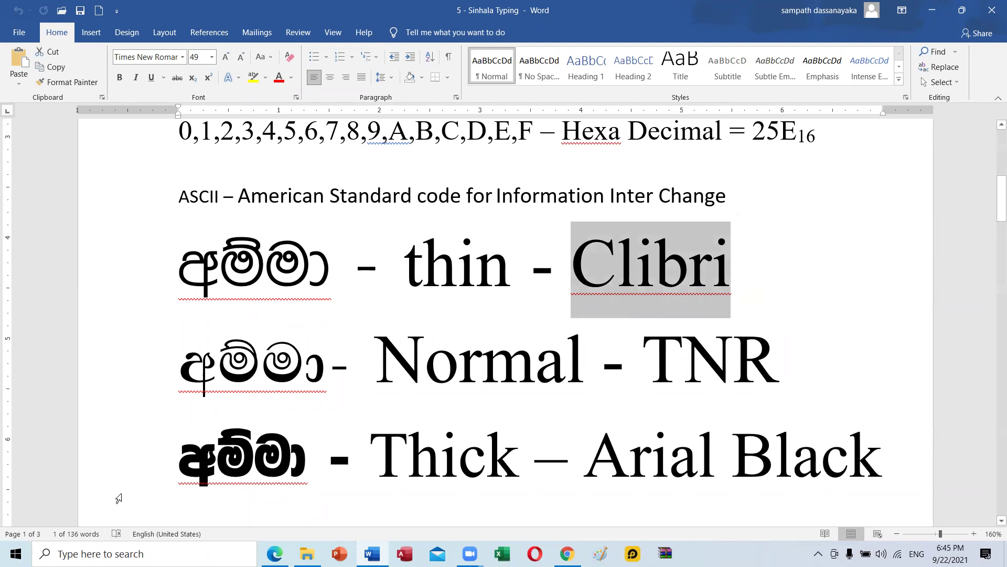
{"action": "left_click", "coordinate": [182, 57]}
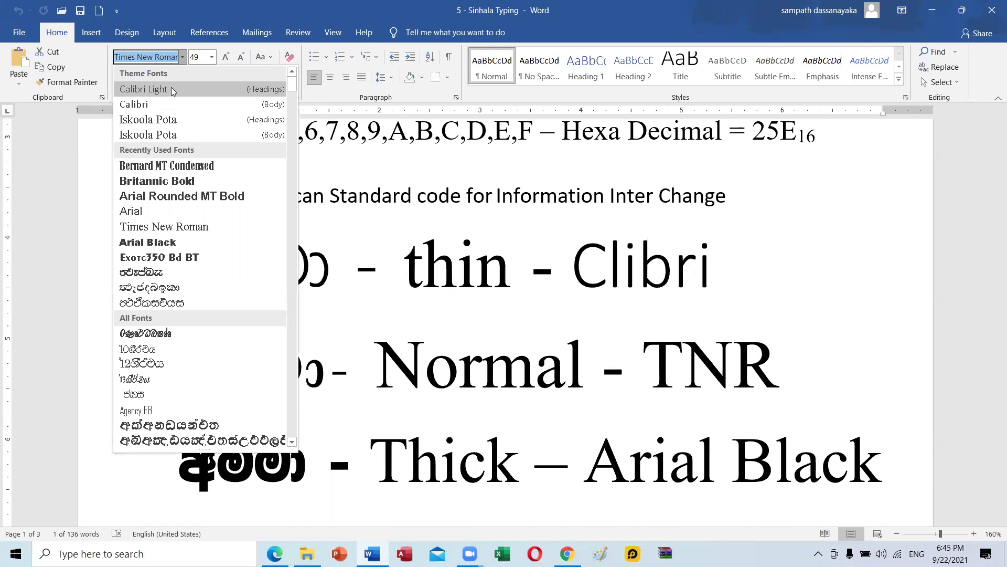
Apply Calibri Light to 'Clibri', select the thin-line අම්මා, and briefly open then minimize WhatsApp.
{"action": "left_click", "coordinate": [173, 91]}
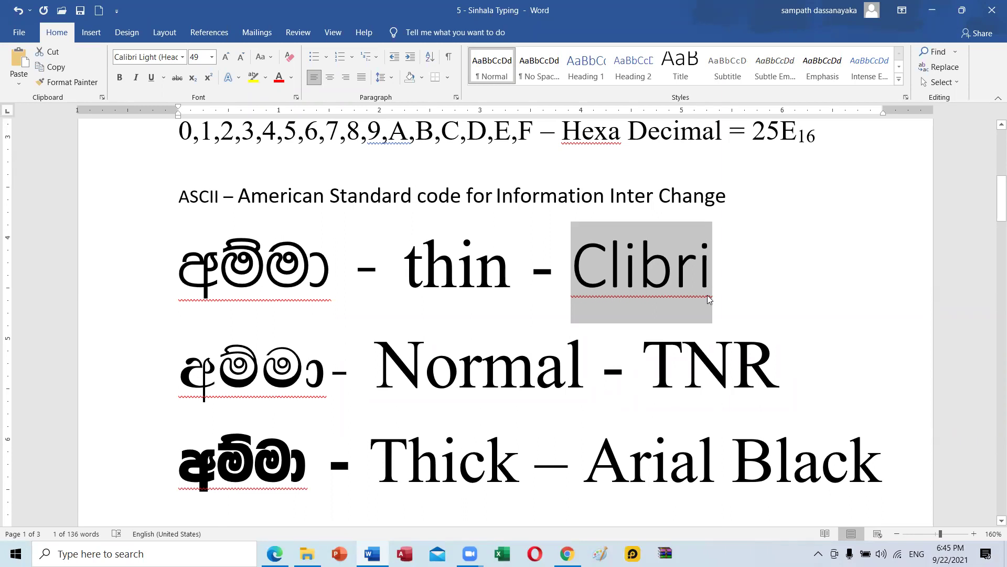
{"action": "left_click", "coordinate": [260, 278]}
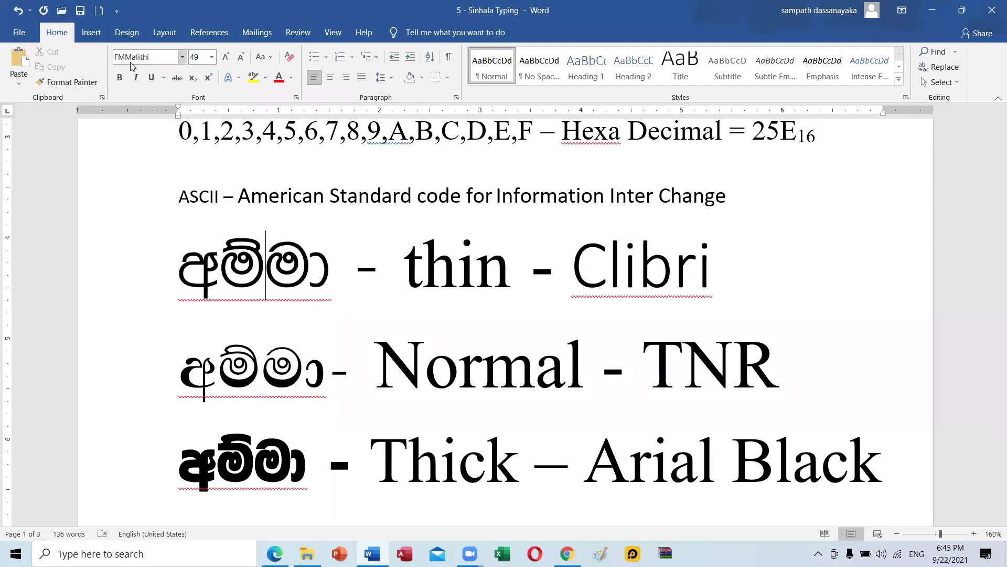
{"action": "left_click_drag", "start_coordinate": [178, 262], "coordinate": [339, 257]}
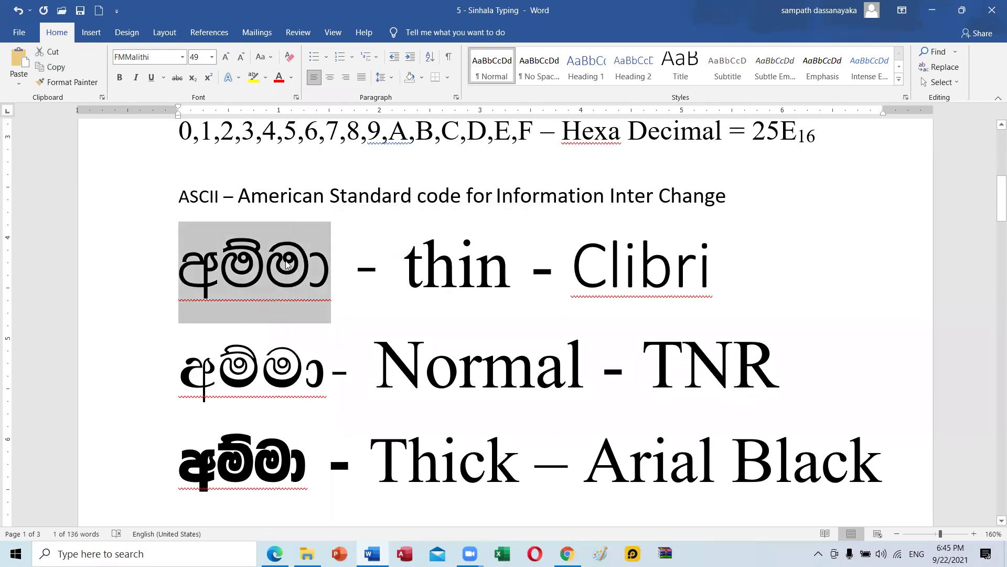
{"action": "left_click", "coordinate": [568, 553]}
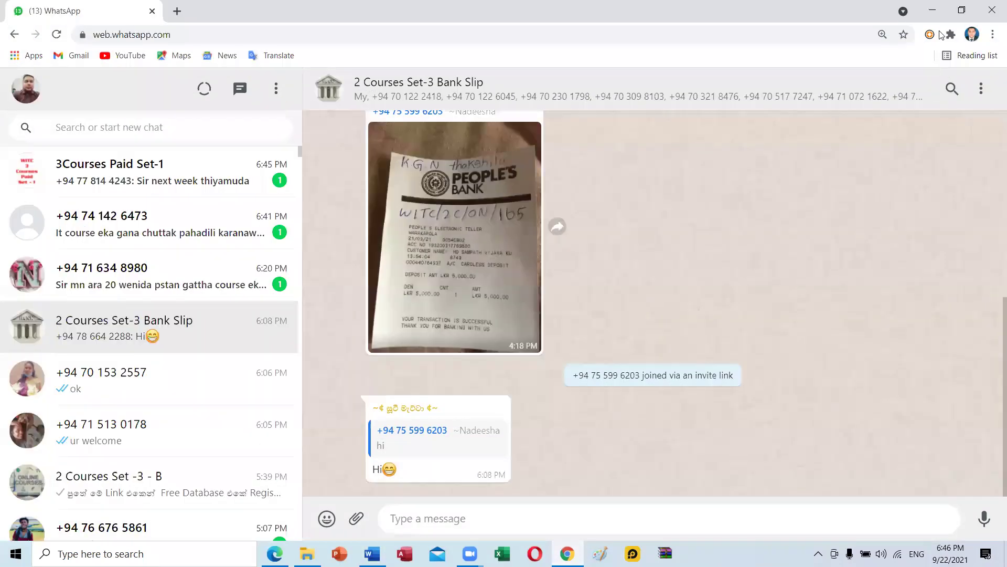
{"action": "left_click", "coordinate": [939, 15]}
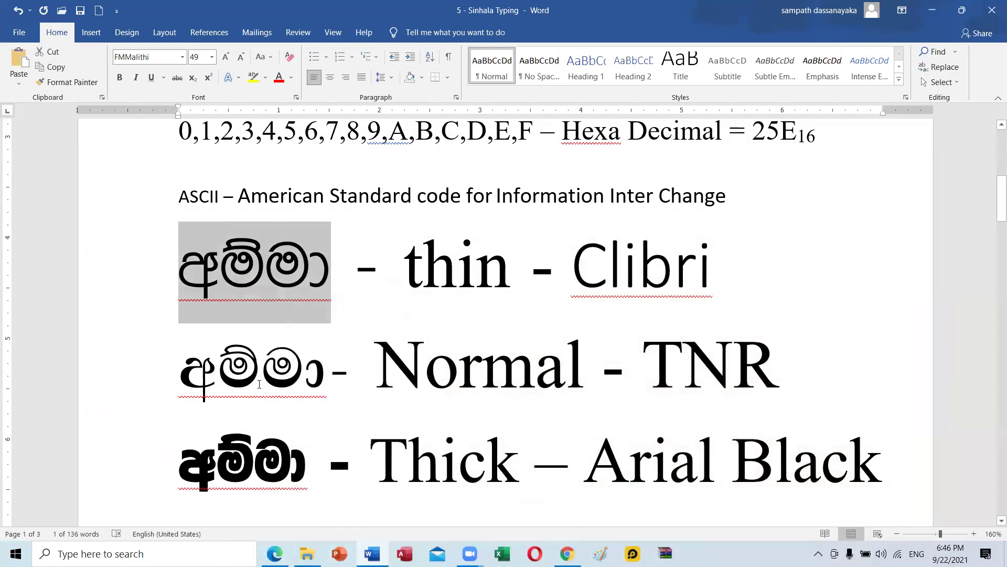
{"action": "left_click_drag", "start_coordinate": [329, 372], "coordinate": [180, 374]}
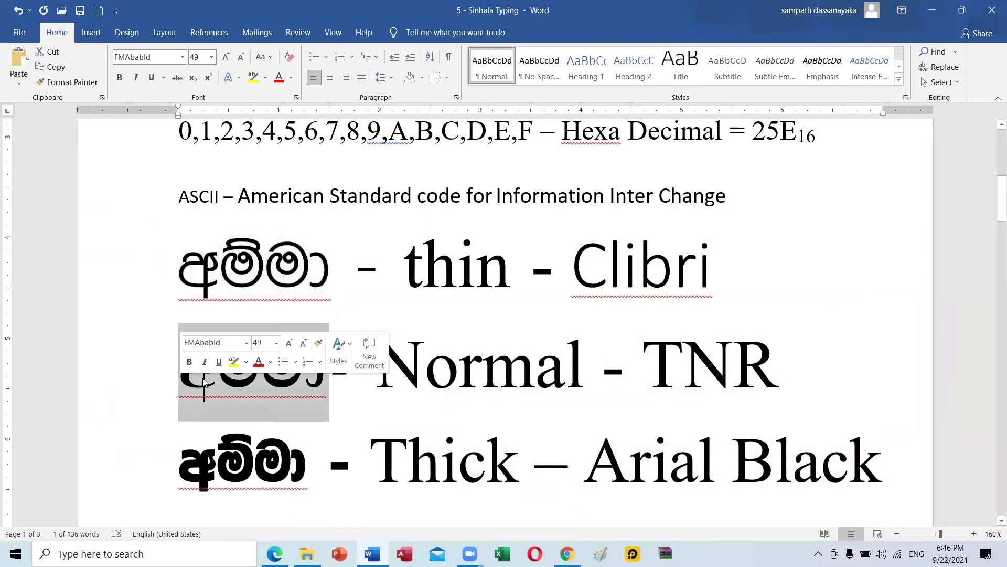
{"action": "left_click_drag", "start_coordinate": [393, 363], "coordinate": [586, 350]}
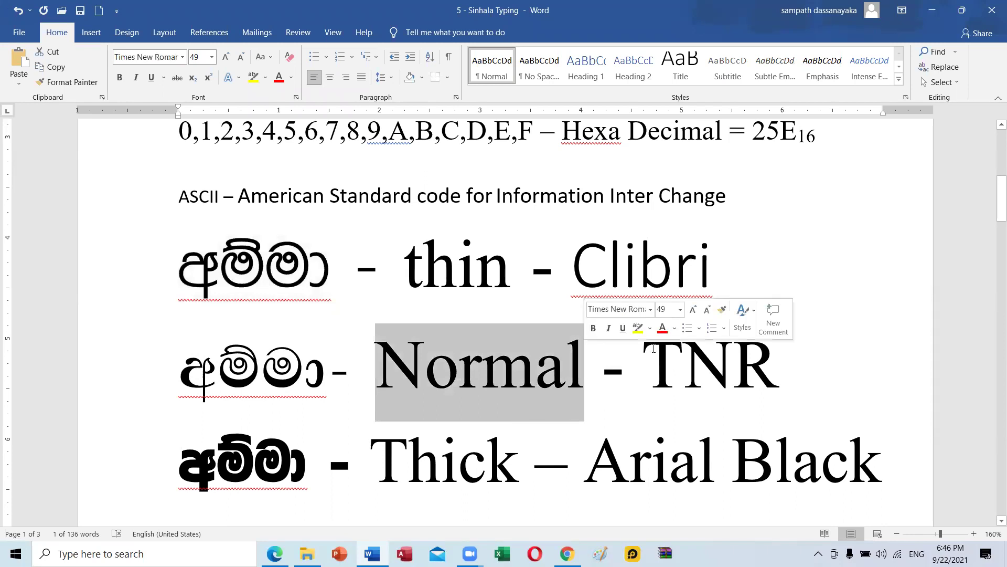
{"action": "left_click", "coordinate": [642, 362]}
{"action": "double_click", "coordinate": [688, 358]}
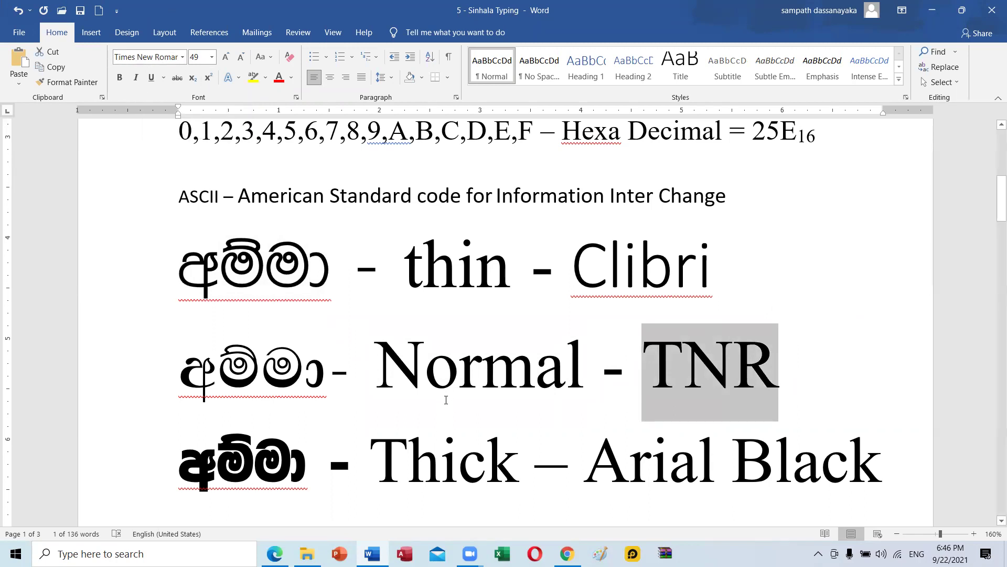
{"action": "left_click", "coordinate": [214, 370]}
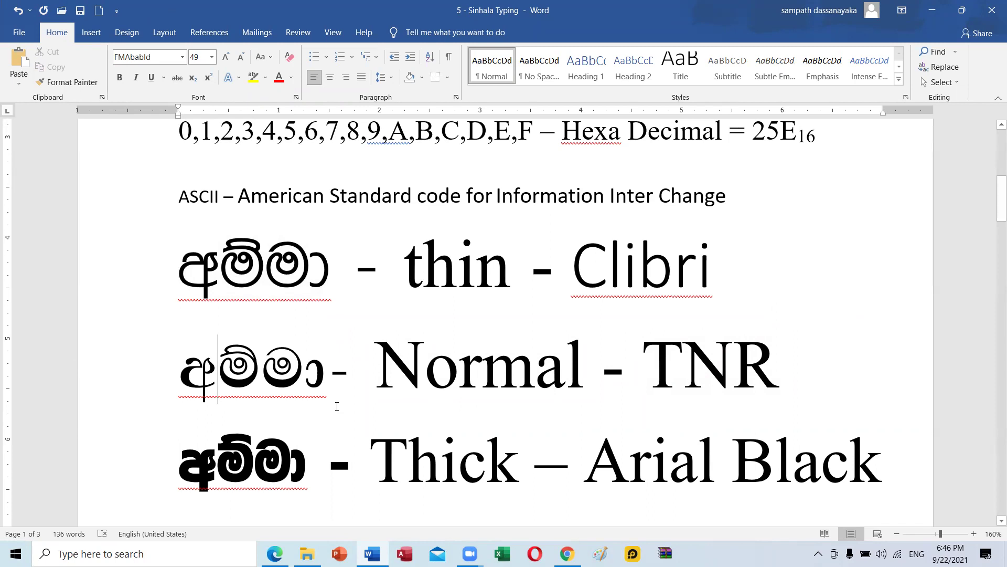
{"action": "double_click", "coordinate": [196, 369]}
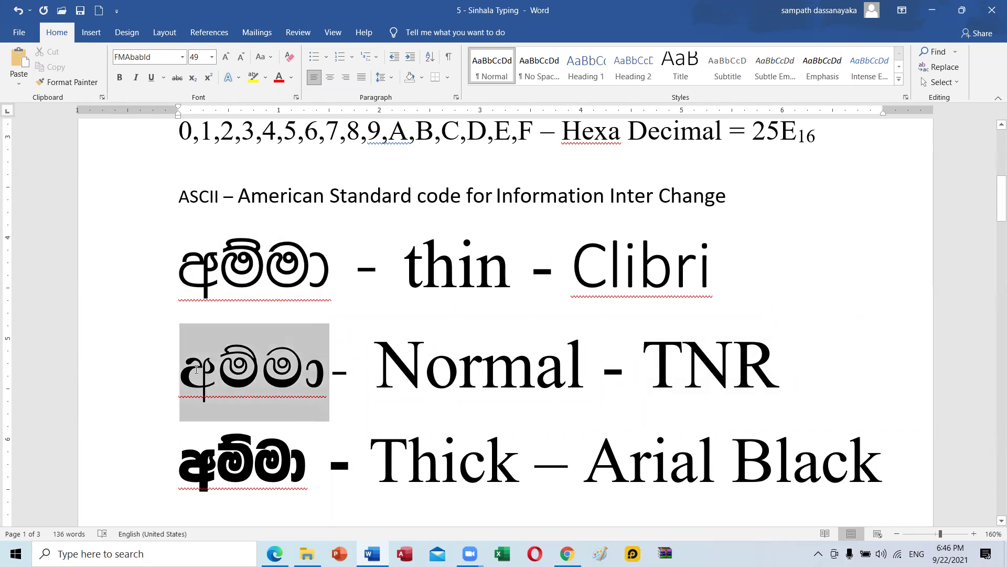
{"action": "left_click", "coordinate": [182, 57]}
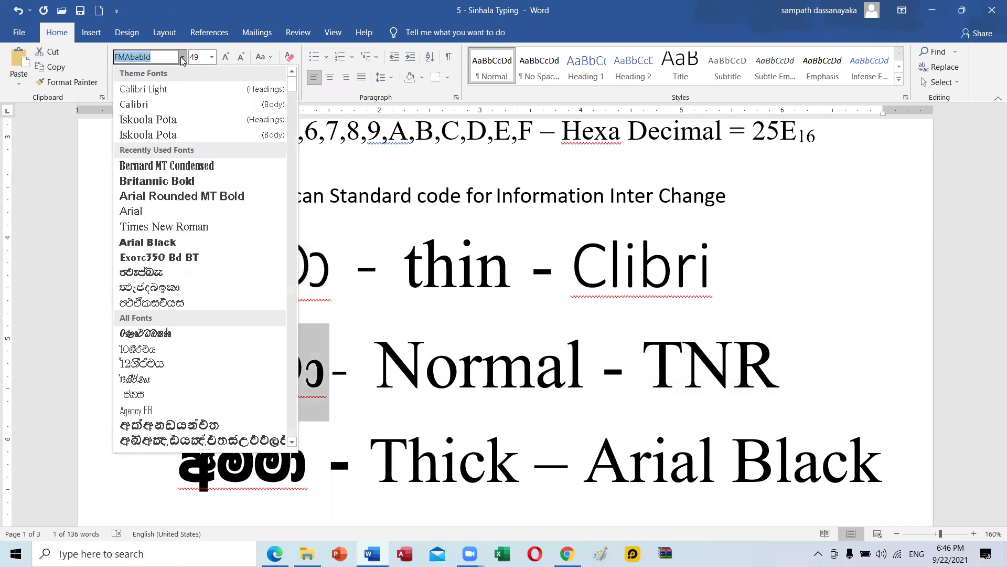
{"action": "scroll", "coordinate": [187, 341], "scroll_direction": "down", "scroll_amount": 6}
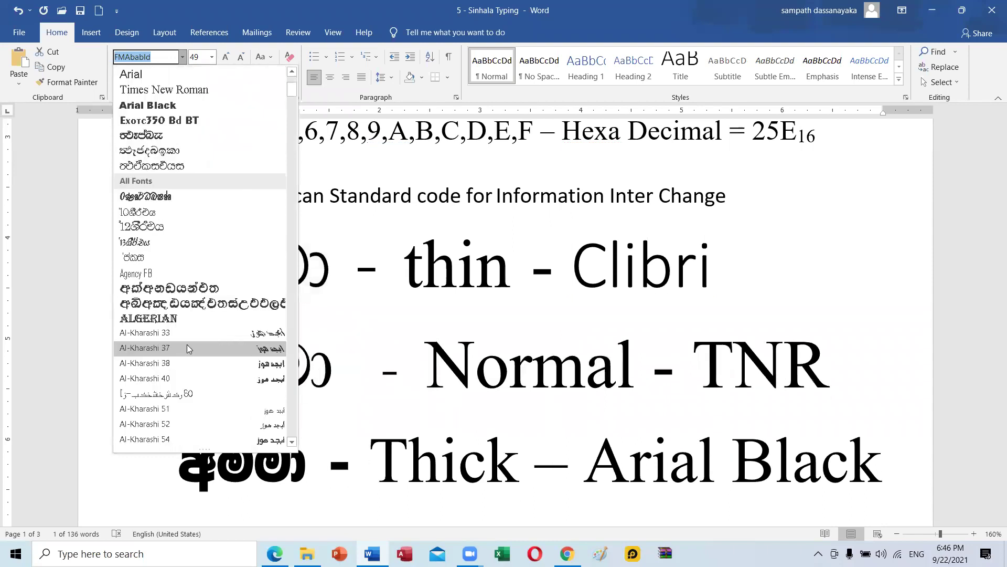
{"action": "scroll", "coordinate": [186, 343], "scroll_direction": "down", "scroll_amount": 8}
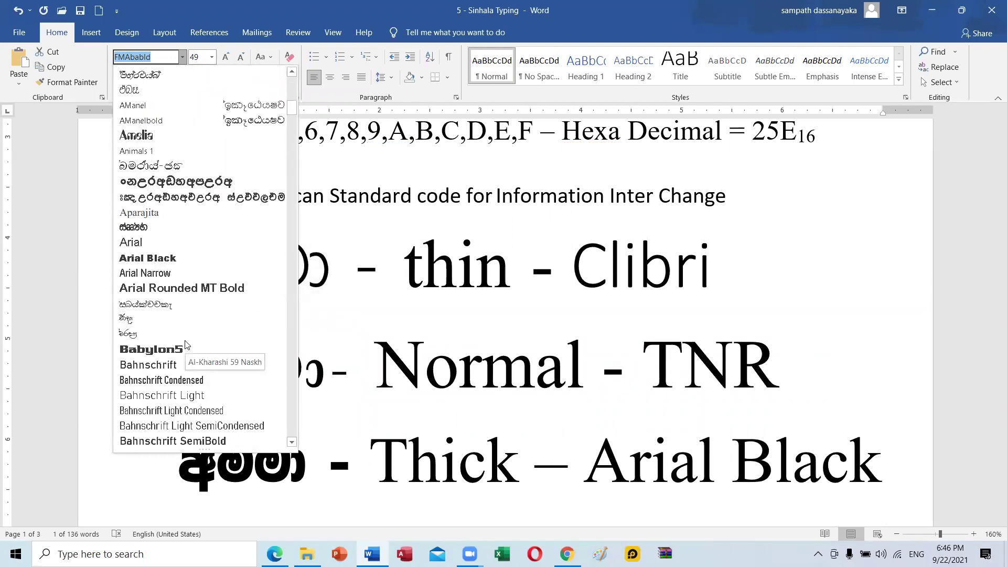
{"action": "scroll", "coordinate": [187, 344], "scroll_direction": "down", "scroll_amount": 8}
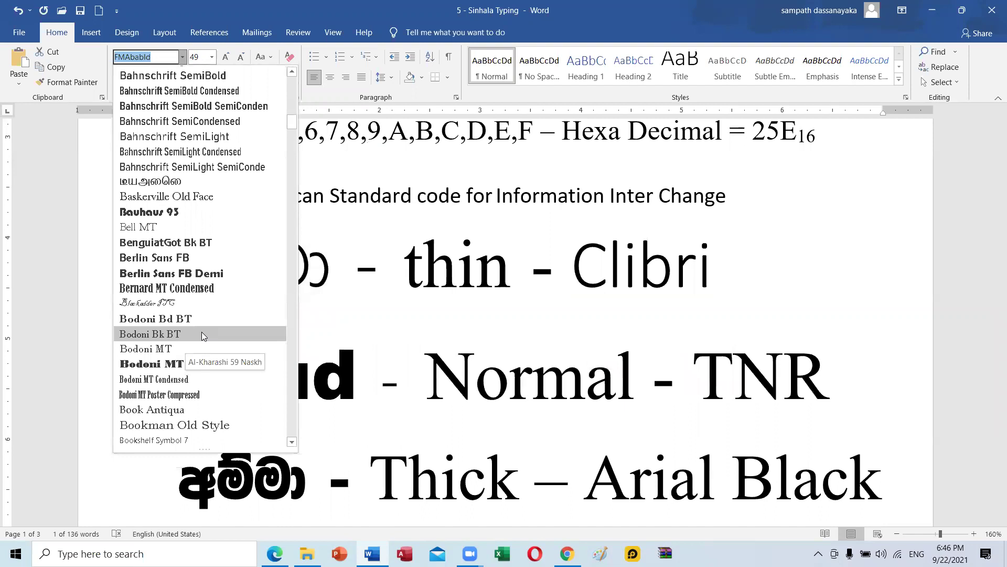
{"action": "scroll", "coordinate": [203, 336], "scroll_direction": "down", "scroll_amount": 10}
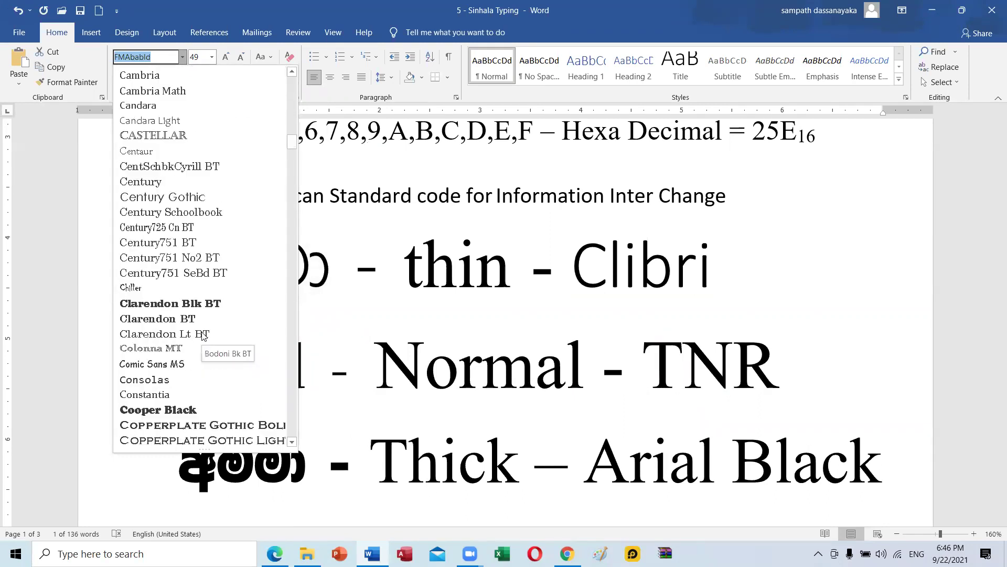
{"action": "scroll", "coordinate": [204, 336], "scroll_direction": "down", "scroll_amount": 5}
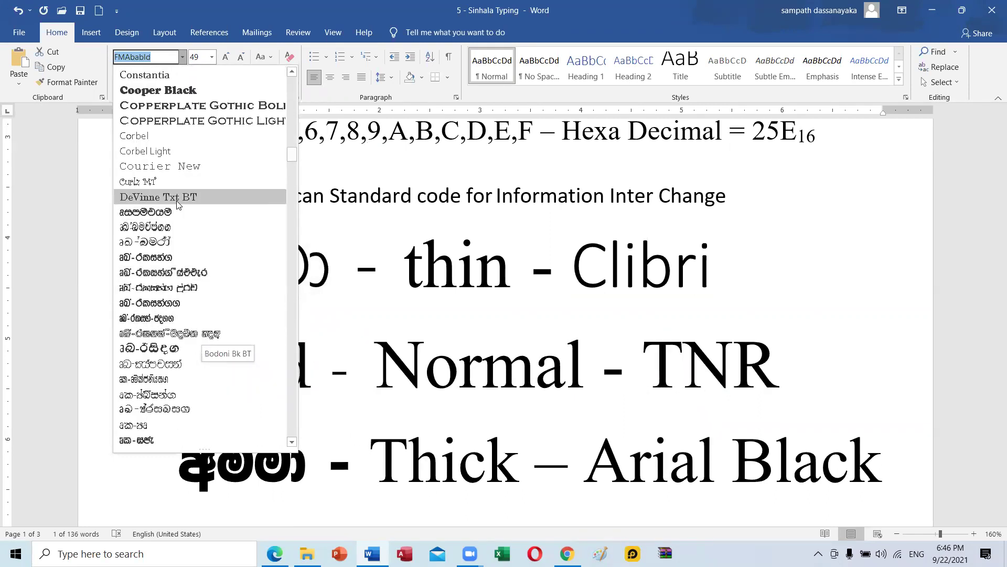
{"action": "scroll", "coordinate": [205, 352], "scroll_direction": "down", "scroll_amount": 2}
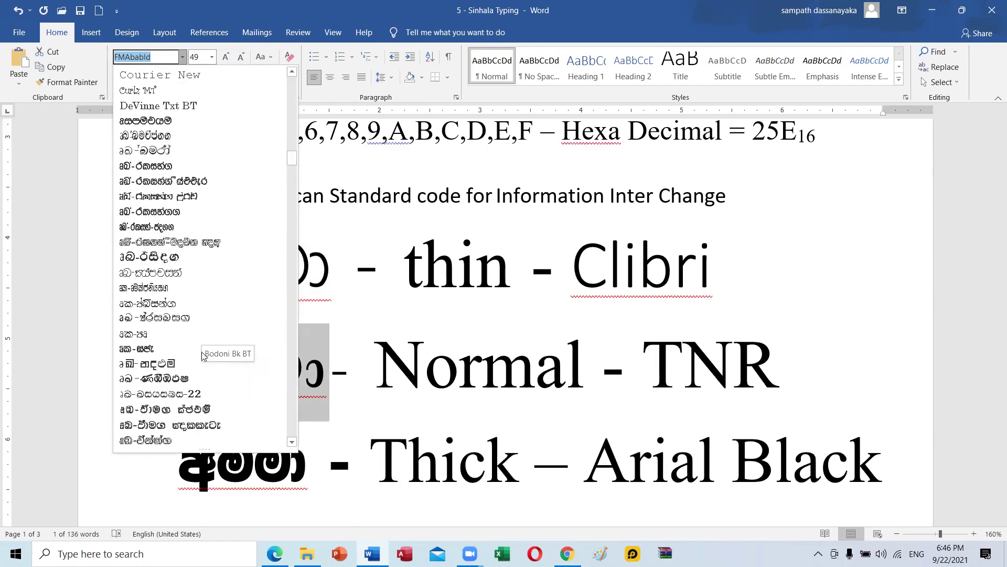
{"action": "scroll", "coordinate": [189, 298], "scroll_direction": "down", "scroll_amount": 3}
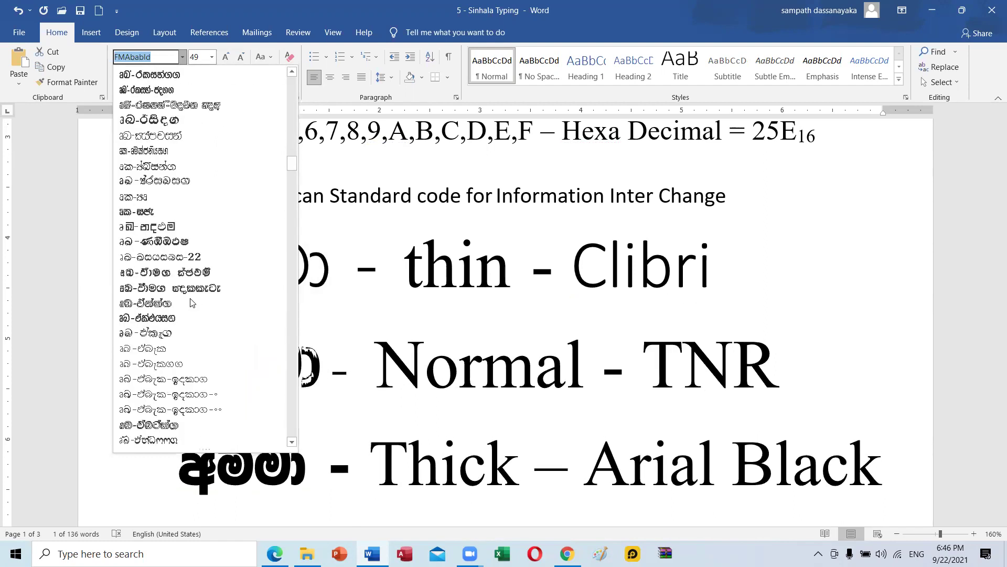
{"action": "scroll", "coordinate": [225, 331], "scroll_direction": "down", "scroll_amount": 2}
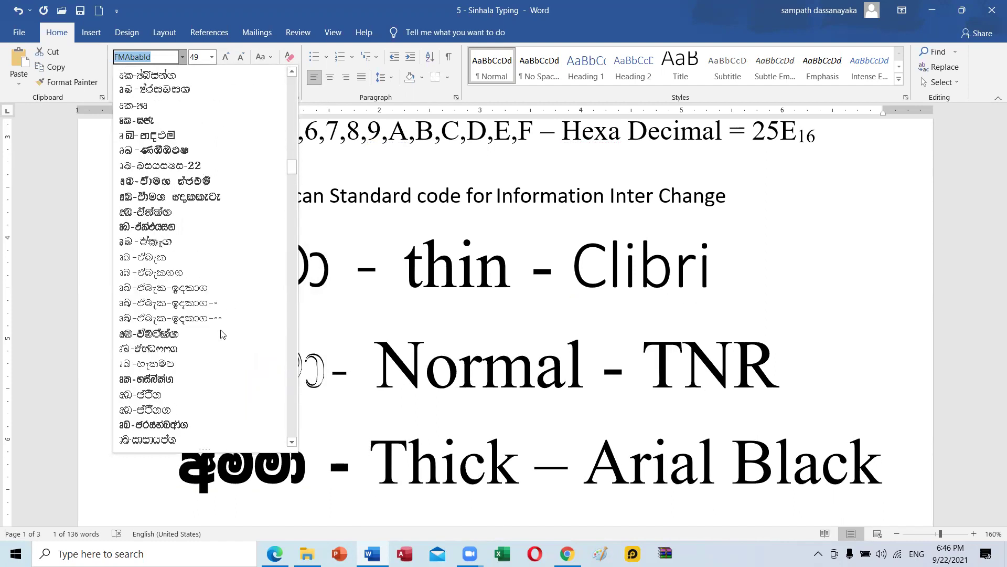
{"action": "scroll", "coordinate": [223, 334], "scroll_direction": "down", "scroll_amount": 1}
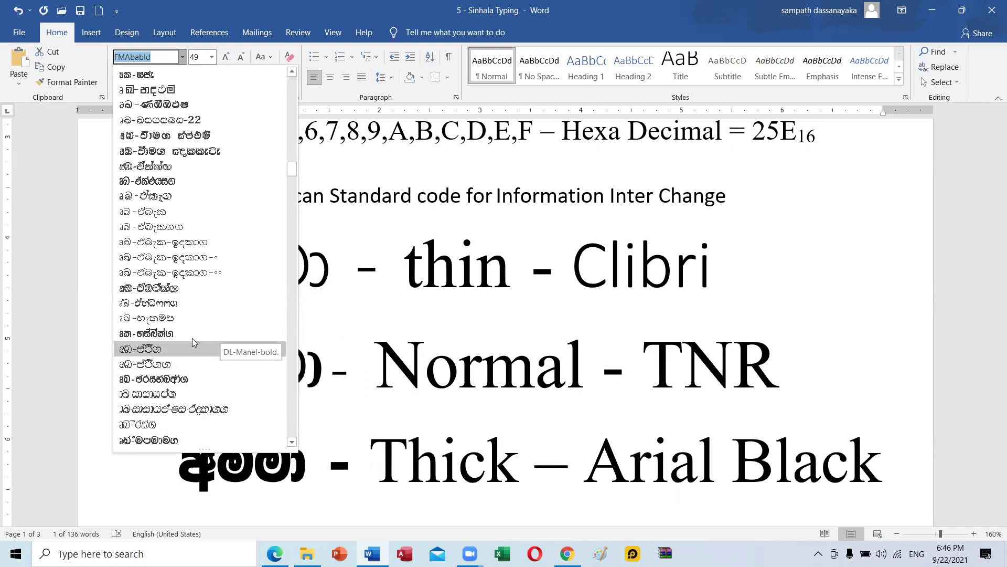
{"action": "scroll", "coordinate": [192, 336], "scroll_direction": "up", "scroll_amount": 2}
{"action": "scroll", "coordinate": [187, 320], "scroll_direction": "up", "scroll_amount": 2}
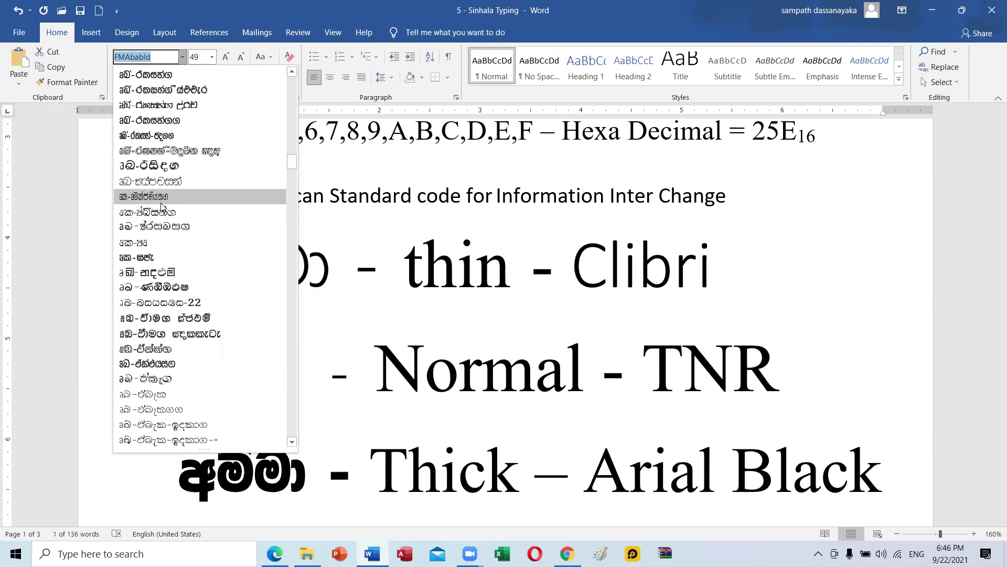
{"action": "scroll", "coordinate": [164, 174], "scroll_direction": "up", "scroll_amount": 2}
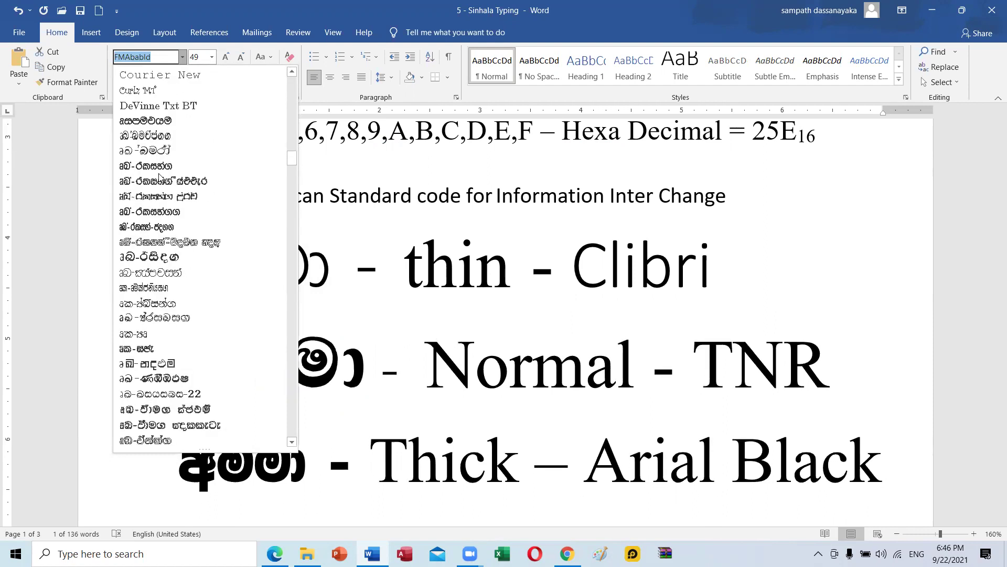
{"action": "scroll", "coordinate": [169, 242], "scroll_direction": "up", "scroll_amount": 2}
{"action": "scroll", "coordinate": [169, 241], "scroll_direction": "up", "scroll_amount": 7}
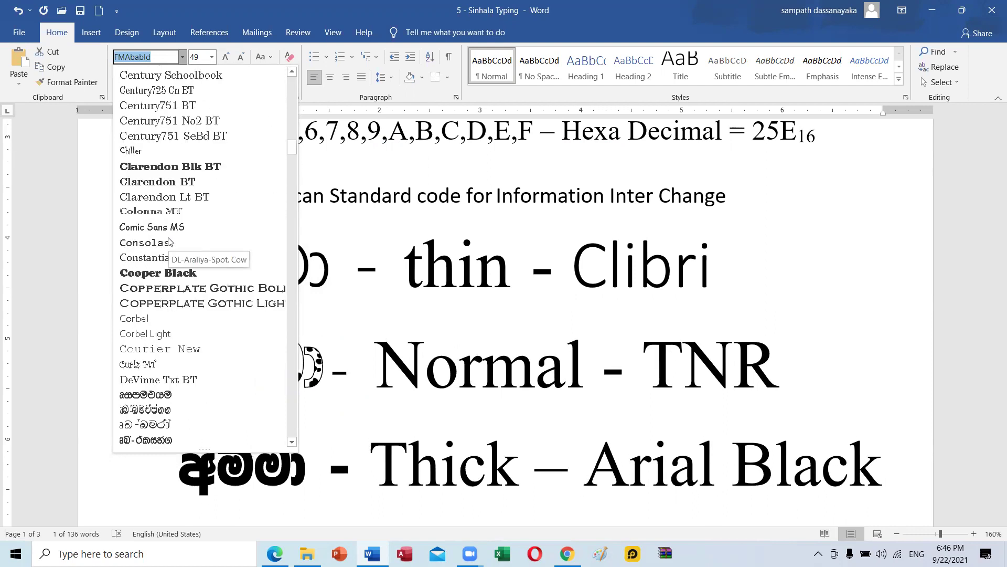
{"action": "scroll", "coordinate": [169, 241], "scroll_direction": "up", "scroll_amount": 13}
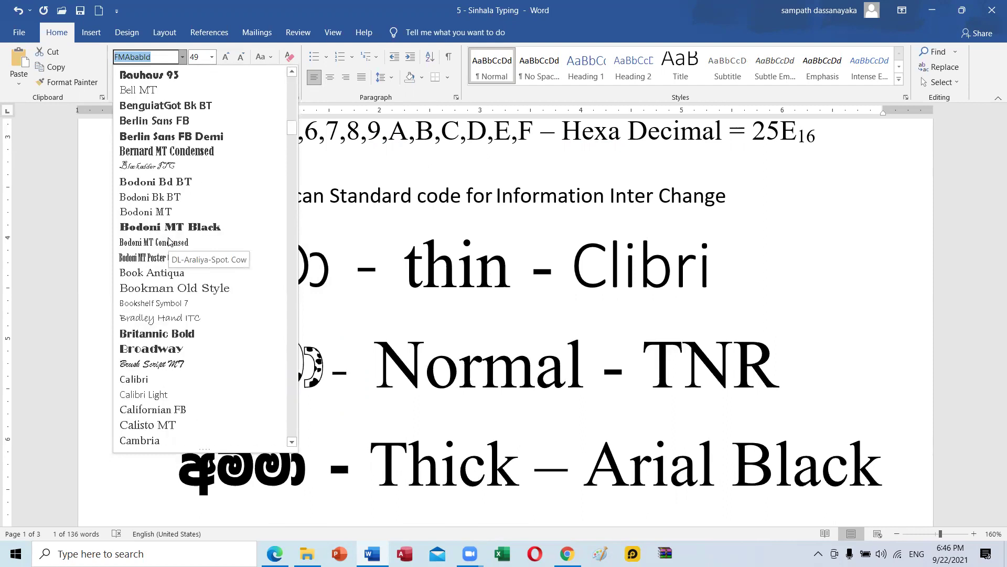
{"action": "scroll", "coordinate": [169, 241], "scroll_direction": "up", "scroll_amount": 5}
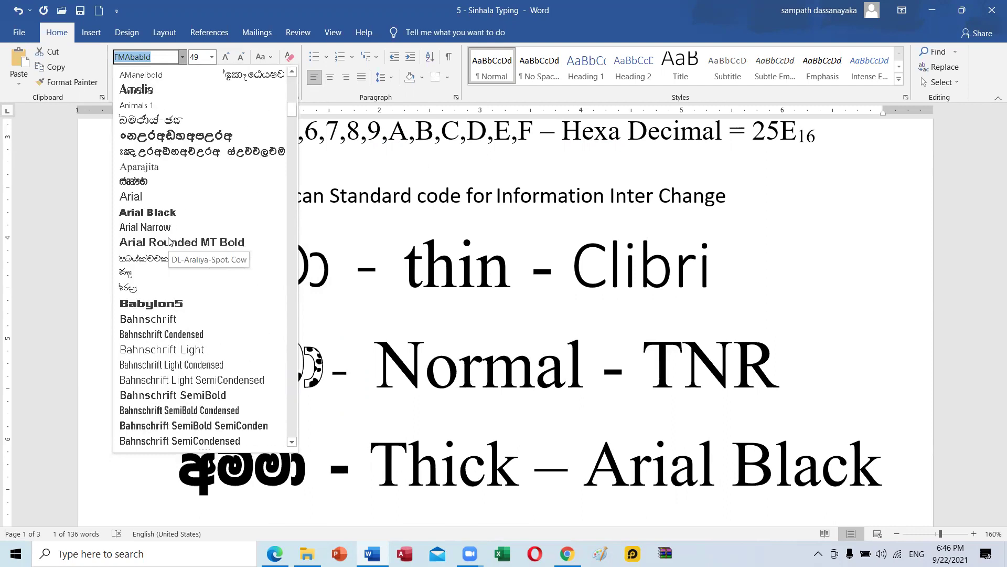
{"action": "left_click", "coordinate": [157, 58]}
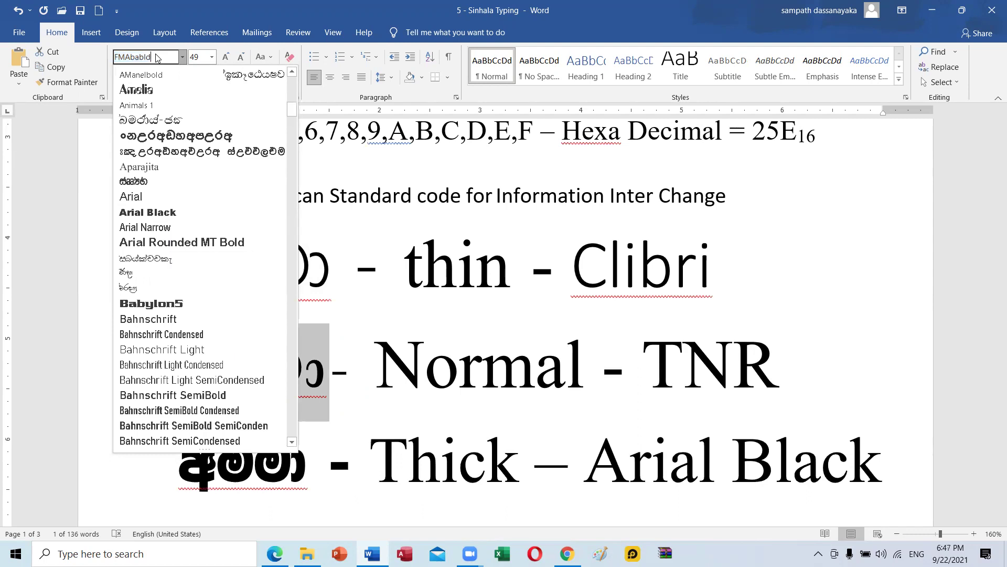
{"action": "key", "text": "BackSpace"}
{"action": "key", "text": "BackSpace"}
{"action": "key", "text": "Return"}
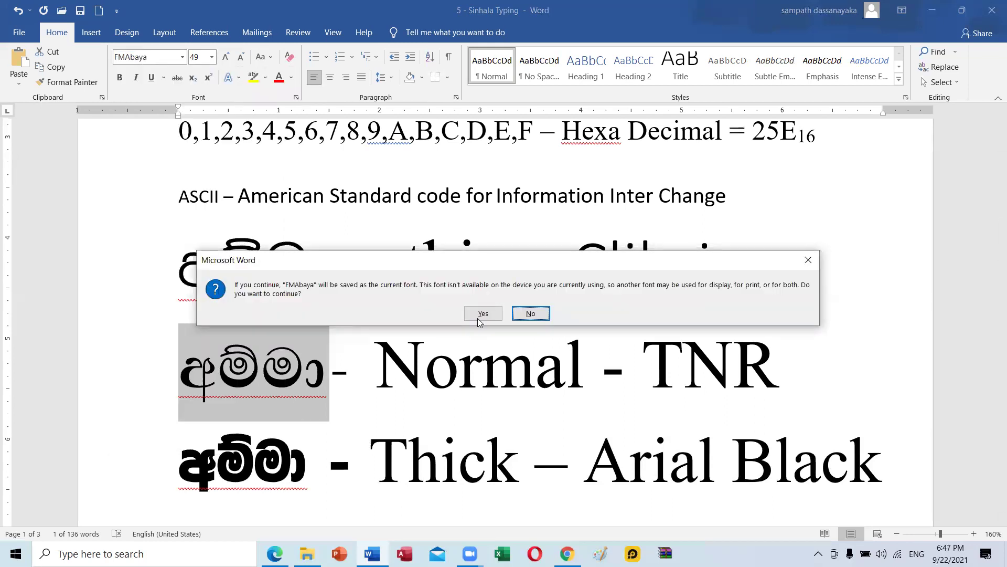
{"action": "left_click", "coordinate": [478, 318]}
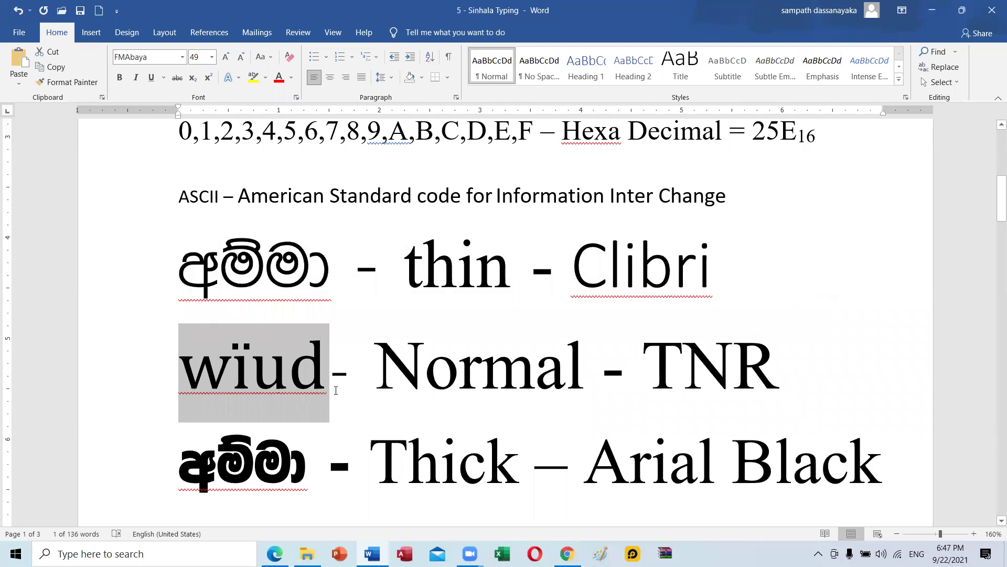
{"action": "key", "text": "ctrl+z"}
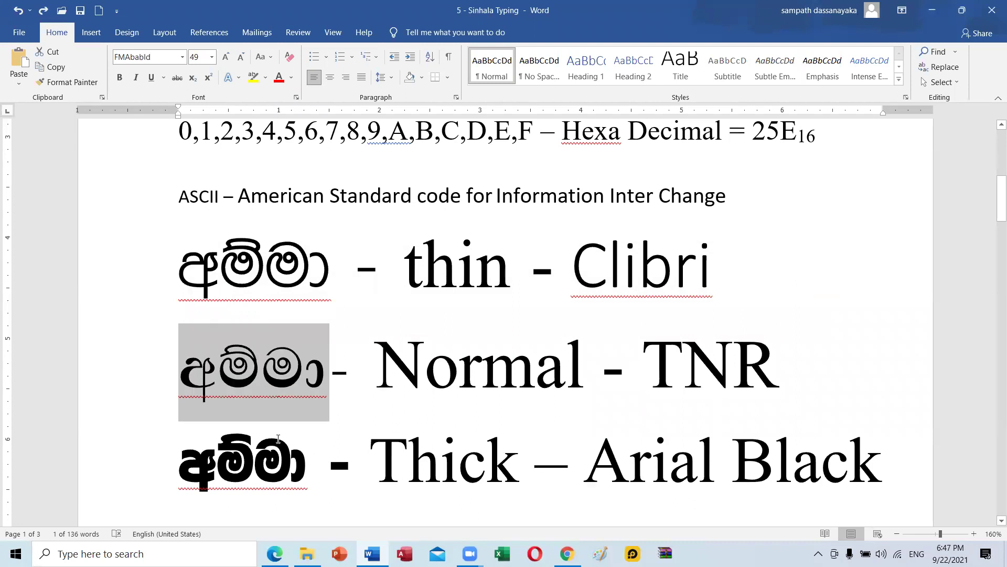
{"action": "left_click", "coordinate": [301, 463]}
Set the 'Arial Black' label on the Thick line to the Arial Black font at size 34.
{"action": "scroll", "coordinate": [301, 462], "scroll_direction": "down", "scroll_amount": 1}
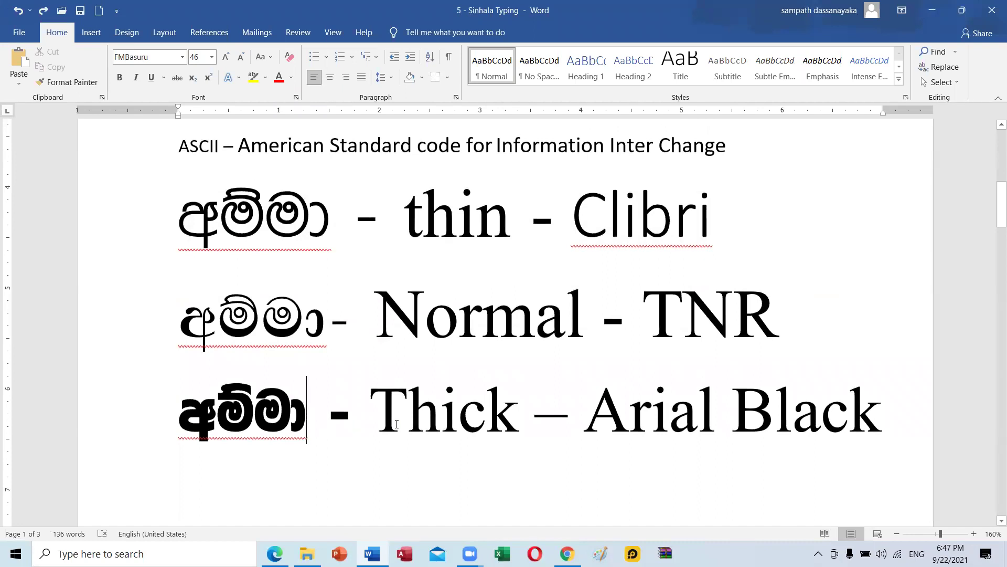
{"action": "left_click_drag", "start_coordinate": [520, 424], "coordinate": [370, 428]}
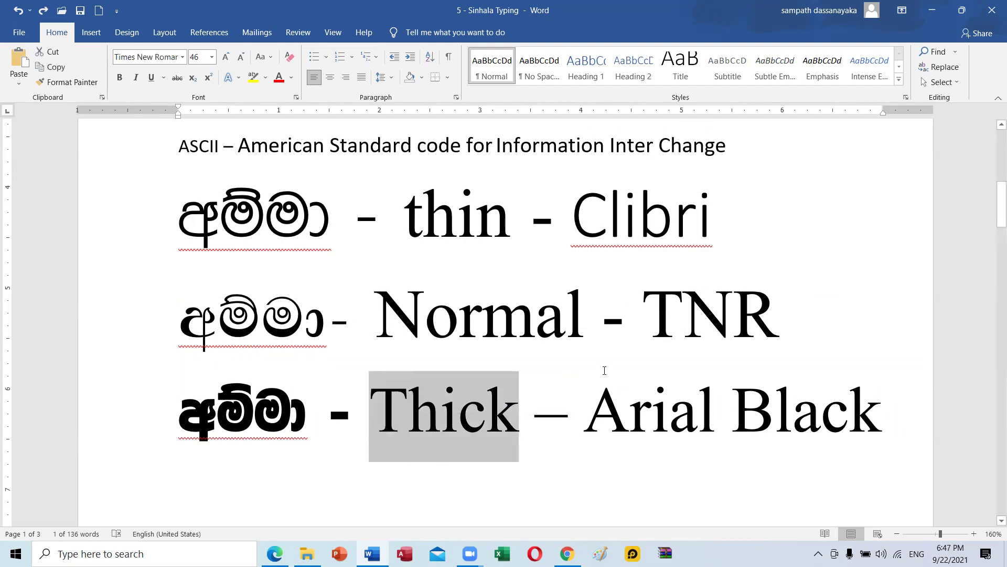
{"action": "left_click_drag", "start_coordinate": [591, 414], "coordinate": [884, 414]}
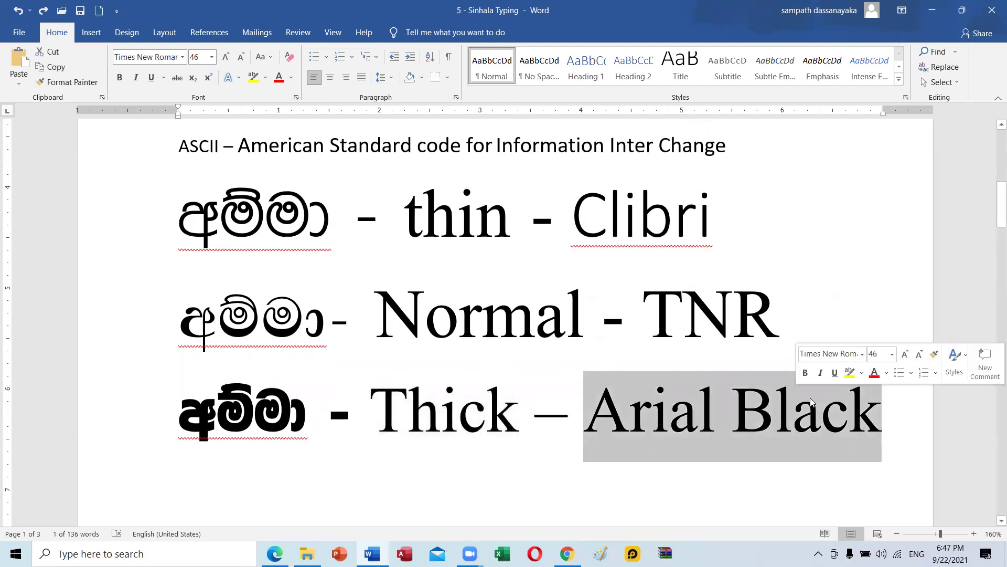
{"action": "left_click", "coordinate": [503, 430]}
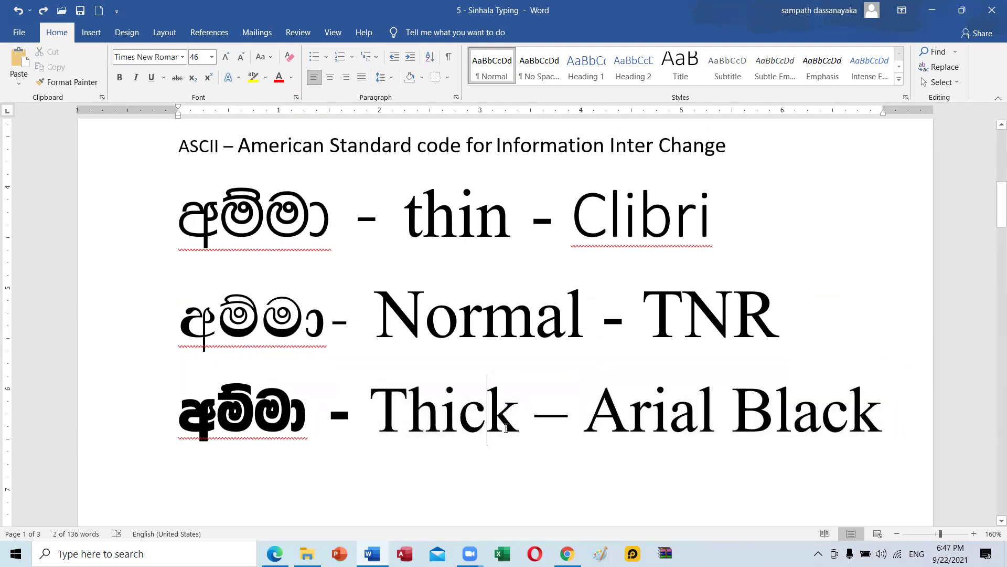
{"action": "left_click", "coordinate": [581, 420]}
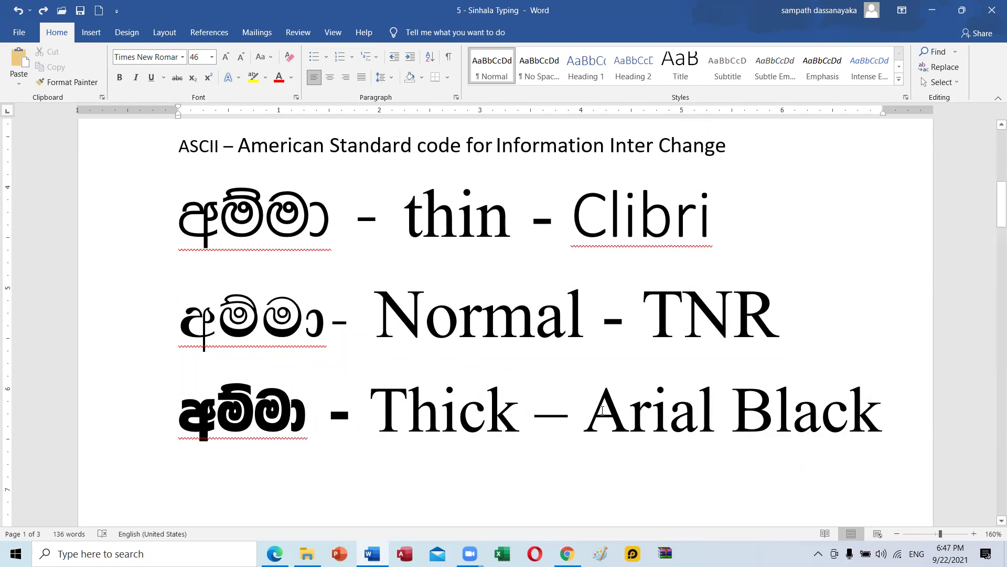
{"action": "left_click_drag", "start_coordinate": [623, 409], "coordinate": [885, 414]}
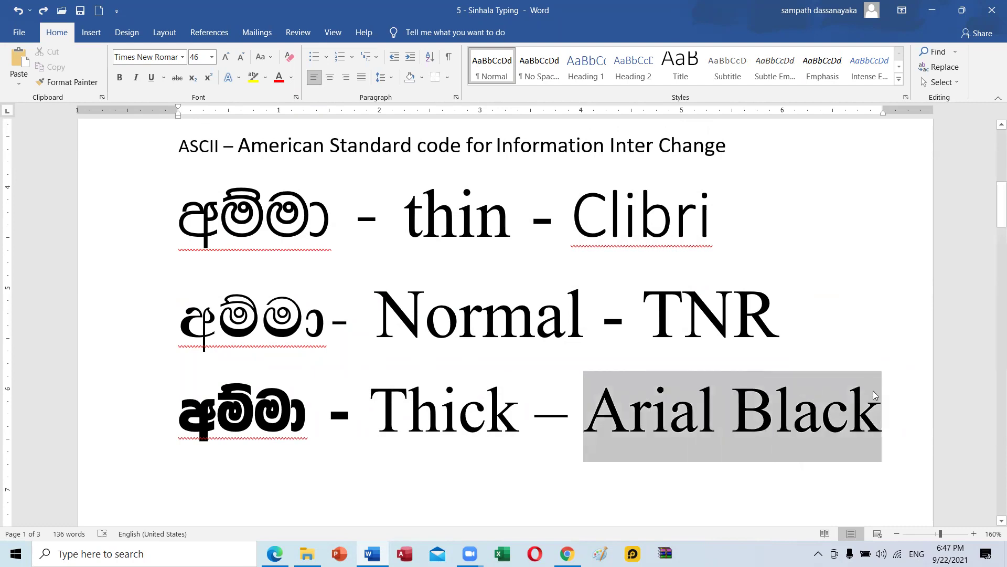
{"action": "left_click", "coordinate": [182, 57]}
{"action": "left_click", "coordinate": [212, 244]}
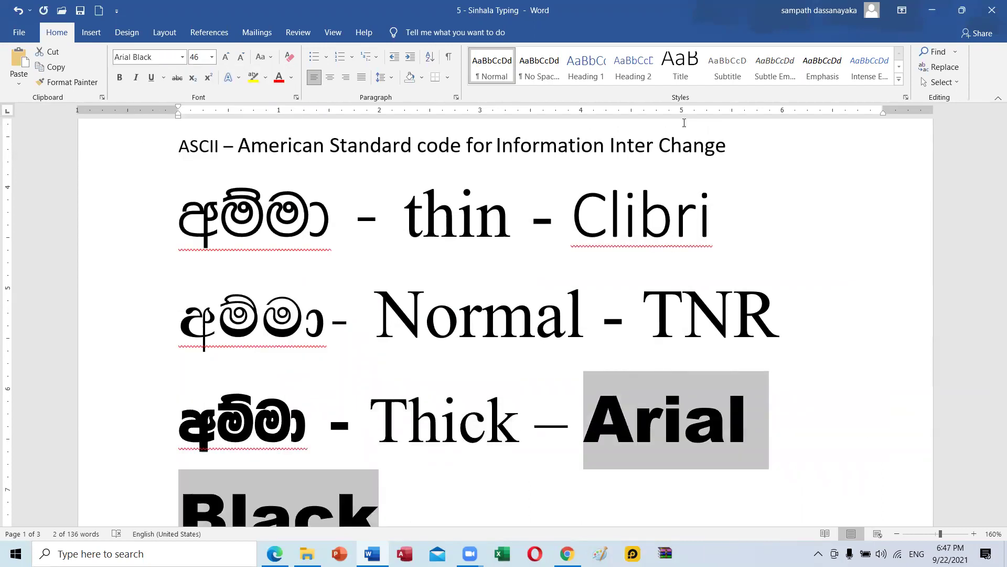
{"action": "key", "text": "ctrl+bracketleft"}
{"action": "key", "text": "ctrl+bracketleft"}
{"action": "key", "text": "ctrl+bracketleft"}
{"action": "key", "text": "ctrl+bracketleft"}
{"action": "key", "text": "ctrl+bracketleft"}
{"action": "key", "text": "ctrl+bracketleft"}
{"action": "key", "text": "ctrl+bracketleft"}
{"action": "key", "text": "ctrl+bracketleft"}
{"action": "key", "text": "ctrl+bracketleft"}
{"action": "key", "text": "ctrl+bracketleft"}
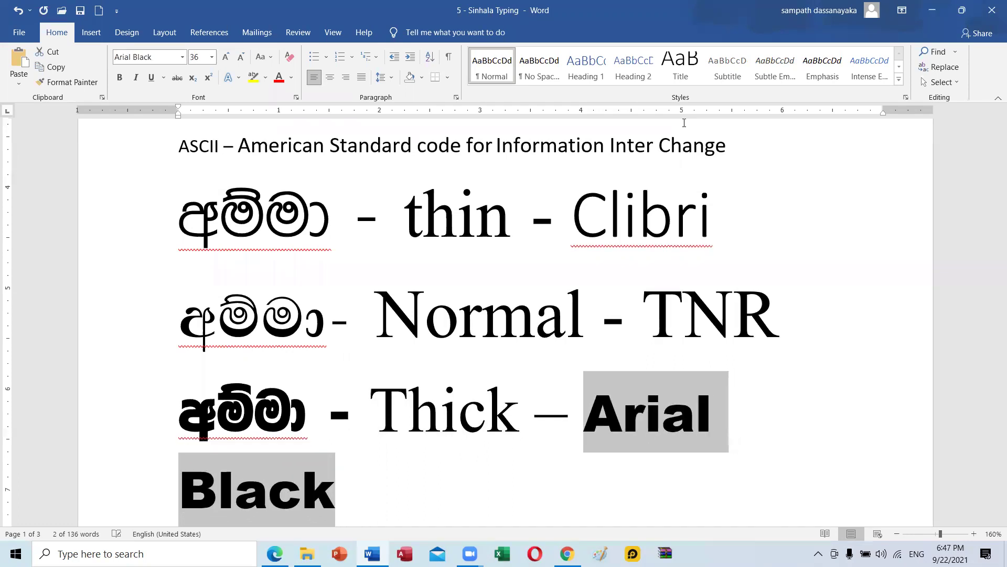
{"action": "key", "text": "ctrl+bracketleft"}
{"action": "key", "text": "ctrl+bracketleft"}
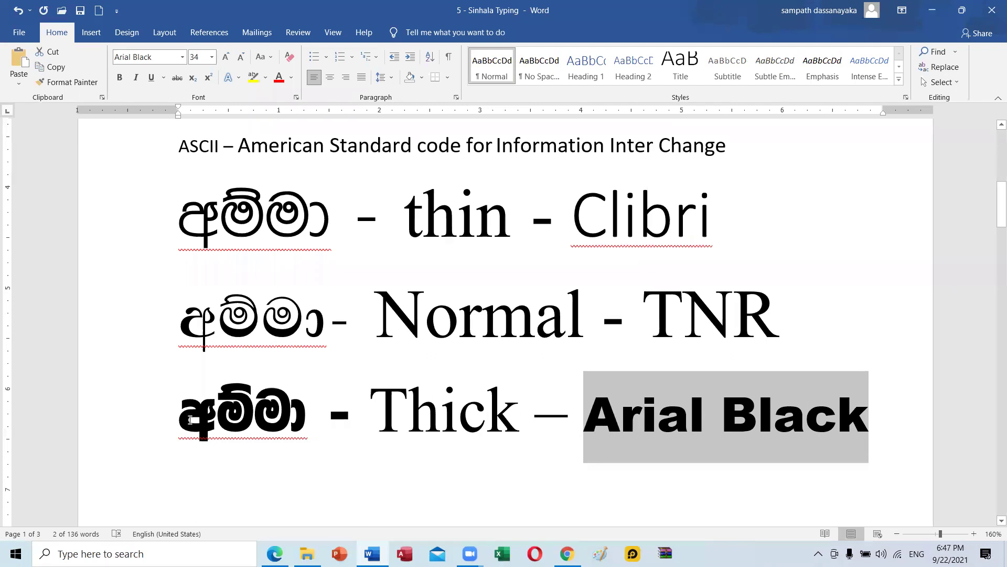
{"action": "left_click", "coordinate": [292, 426]}
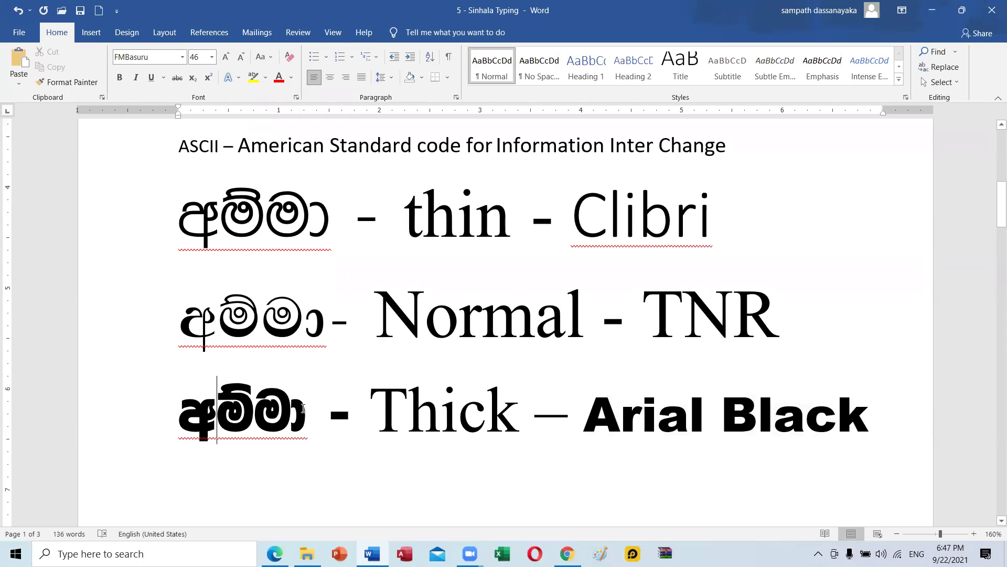
{"action": "left_click_drag", "start_coordinate": [304, 408], "coordinate": [179, 410]}
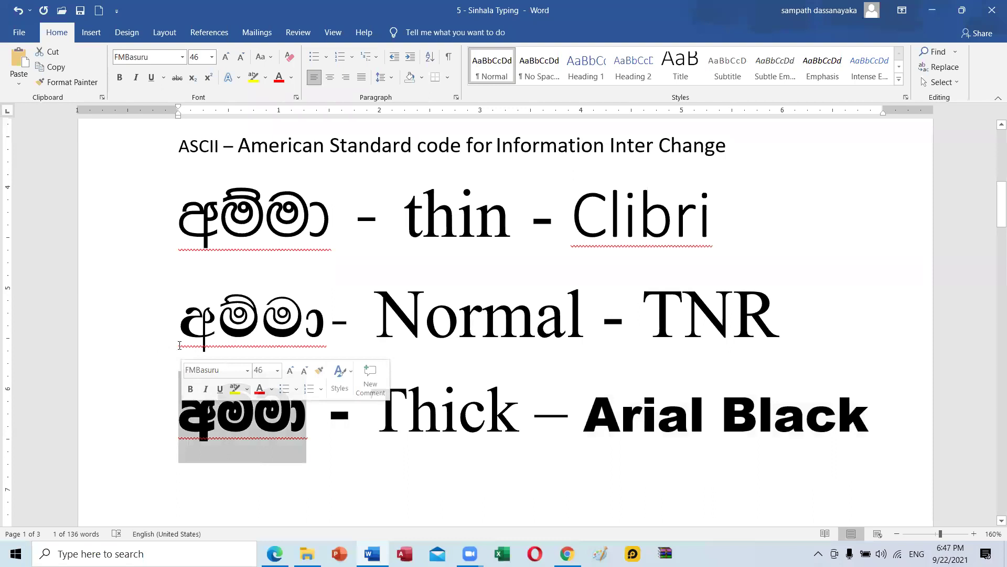
{"action": "left_click", "coordinate": [235, 316]}
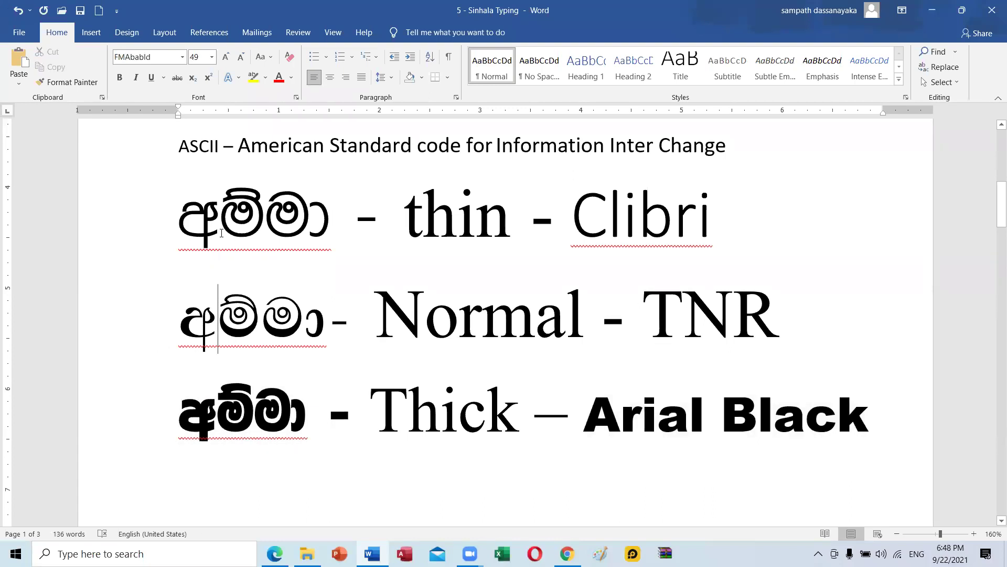
{"action": "left_click", "coordinate": [242, 231]}
{"action": "left_click", "coordinate": [340, 228]}
{"action": "left_click_drag", "start_coordinate": [223, 227], "coordinate": [169, 229]}
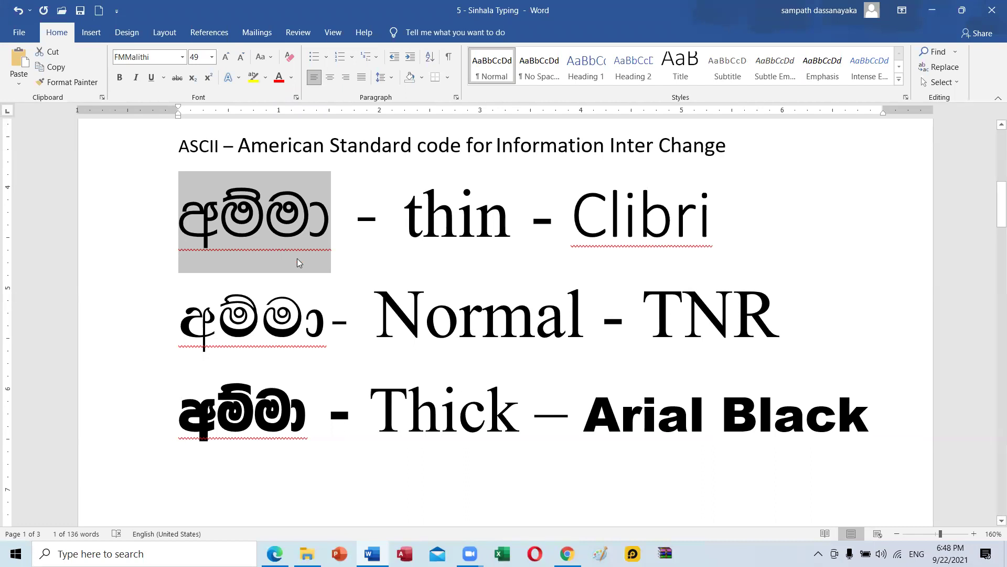
{"action": "left_click", "coordinate": [286, 335]}
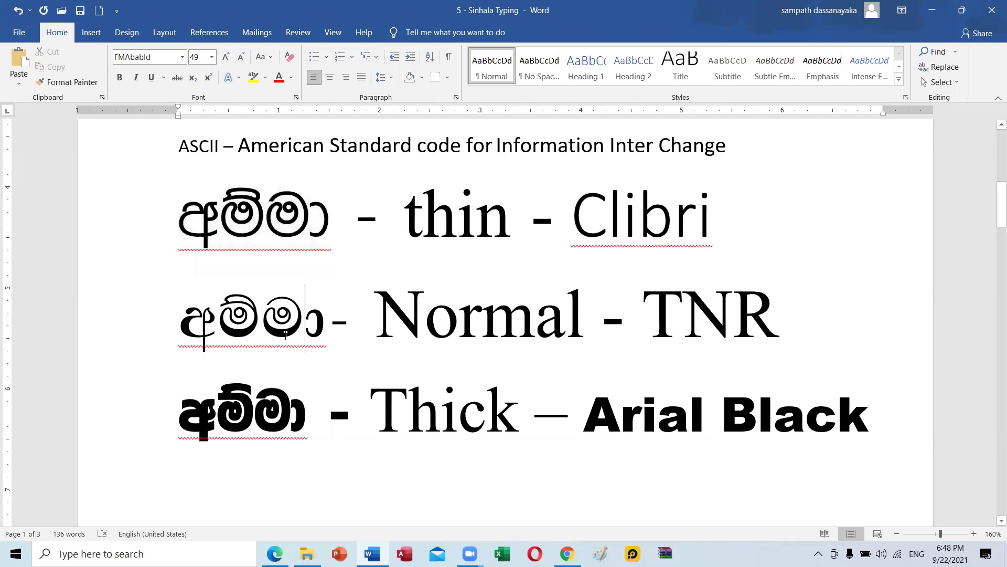
{"action": "triple_click", "coordinate": [279, 220]}
{"action": "left_click_drag", "start_coordinate": [280, 219], "coordinate": [162, 214]}
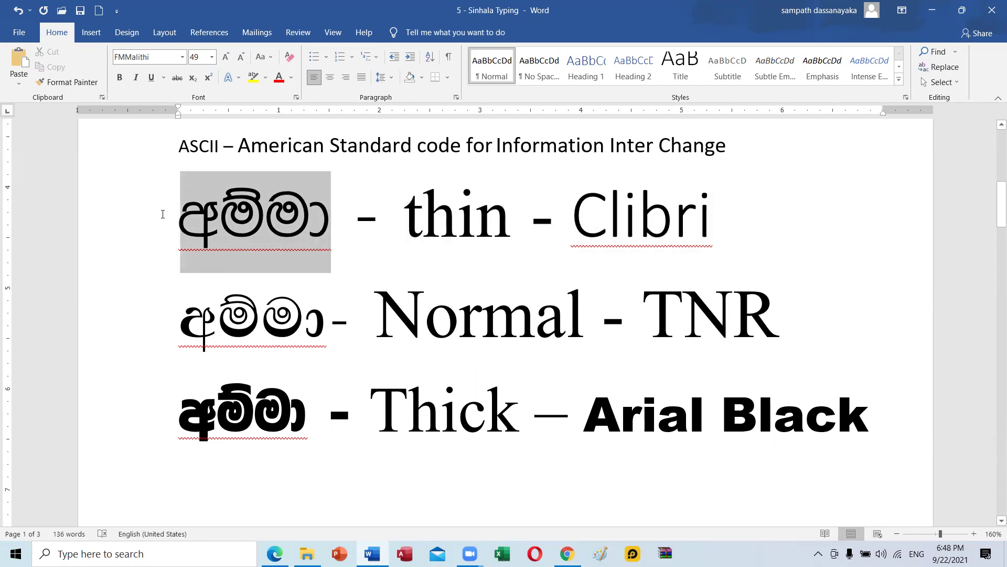
{"action": "left_click", "coordinate": [261, 310]}
{"action": "left_click", "coordinate": [240, 237]}
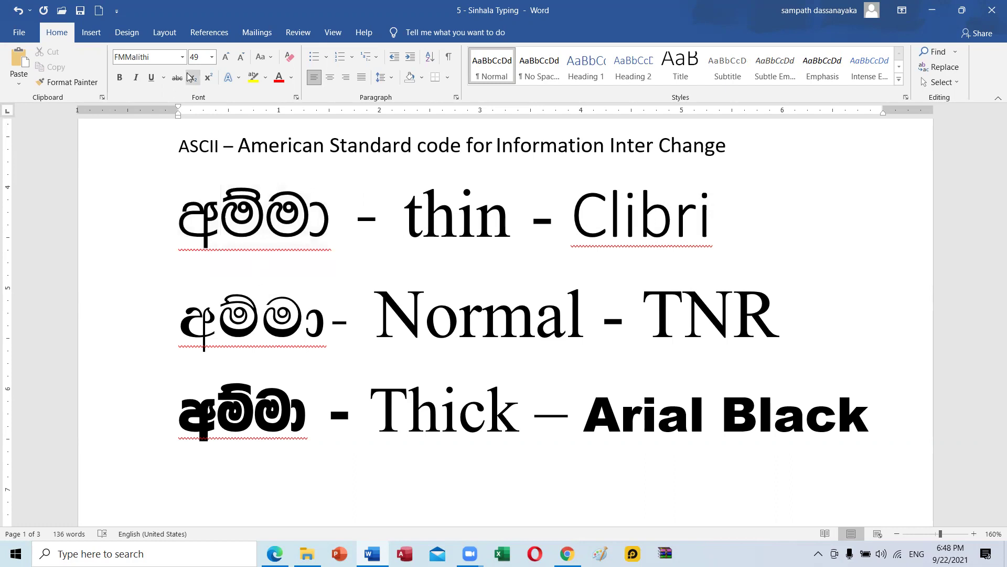
{"action": "left_click", "coordinate": [180, 58]}
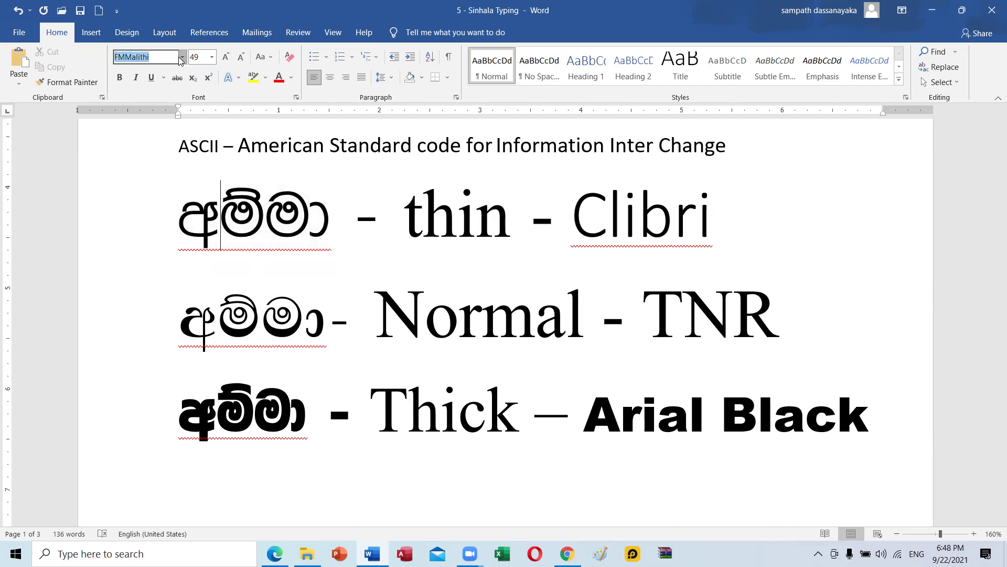
{"action": "left_click", "coordinate": [181, 58]}
{"action": "scroll", "coordinate": [169, 347], "scroll_direction": "down", "scroll_amount": 5}
{"action": "scroll", "coordinate": [169, 347], "scroll_direction": "down", "scroll_amount": 5}
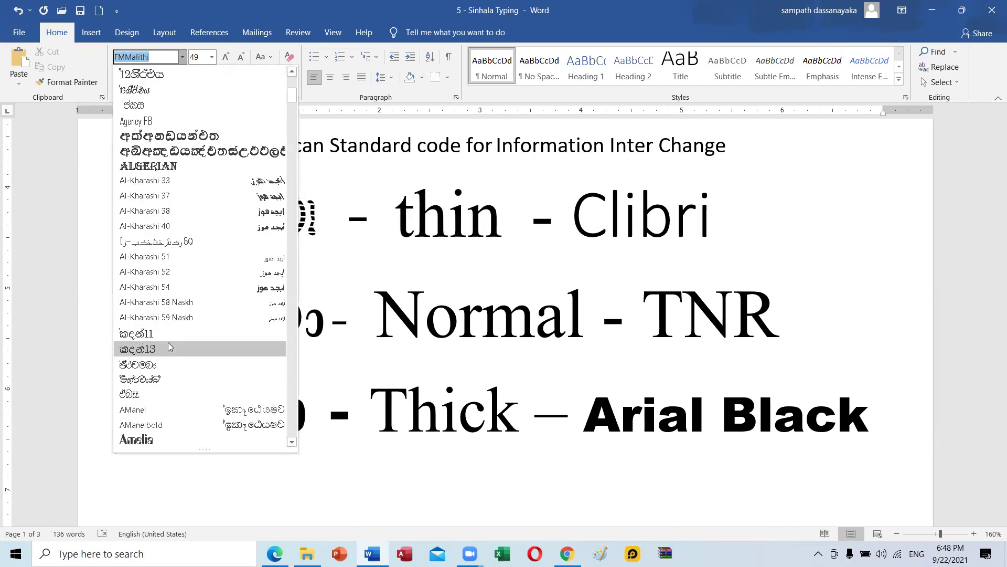
{"action": "scroll", "coordinate": [171, 357], "scroll_direction": "up", "scroll_amount": 4}
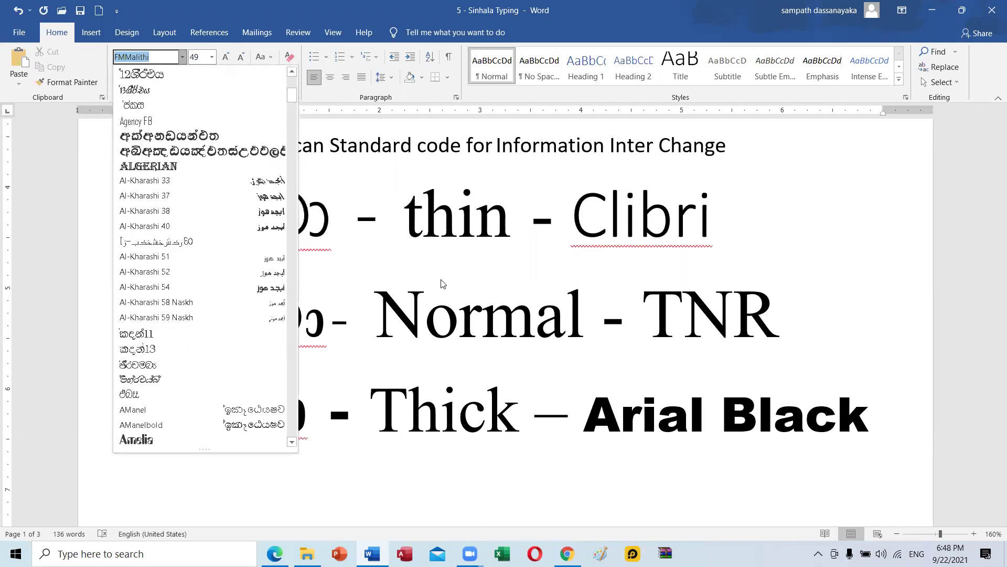
{"action": "left_click", "coordinate": [315, 237]}
{"action": "left_click", "coordinate": [258, 204]}
{"action": "left_click", "coordinate": [229, 309]}
{"action": "left_click", "coordinate": [227, 428]}
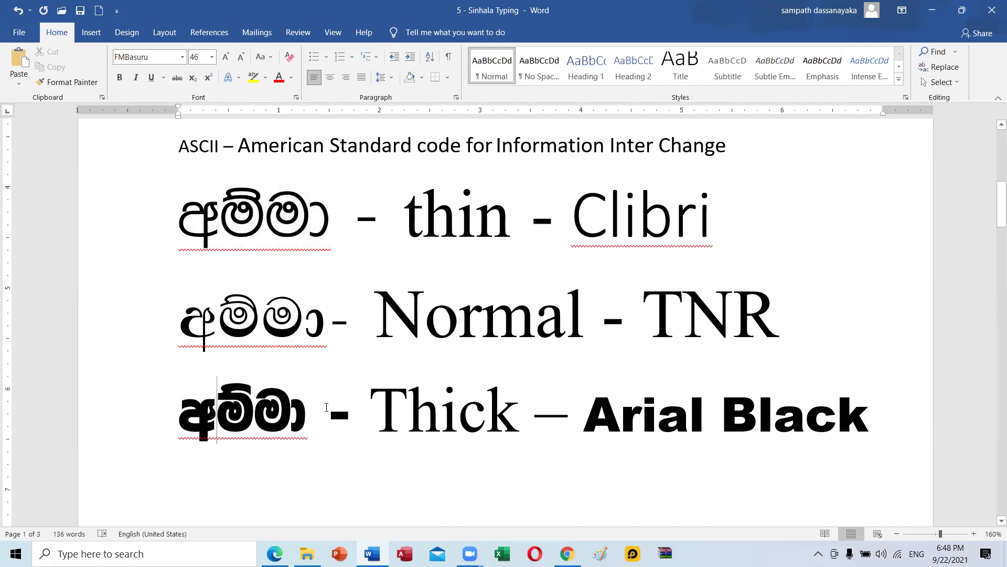
{"action": "left_click_drag", "start_coordinate": [229, 410], "coordinate": [157, 410]}
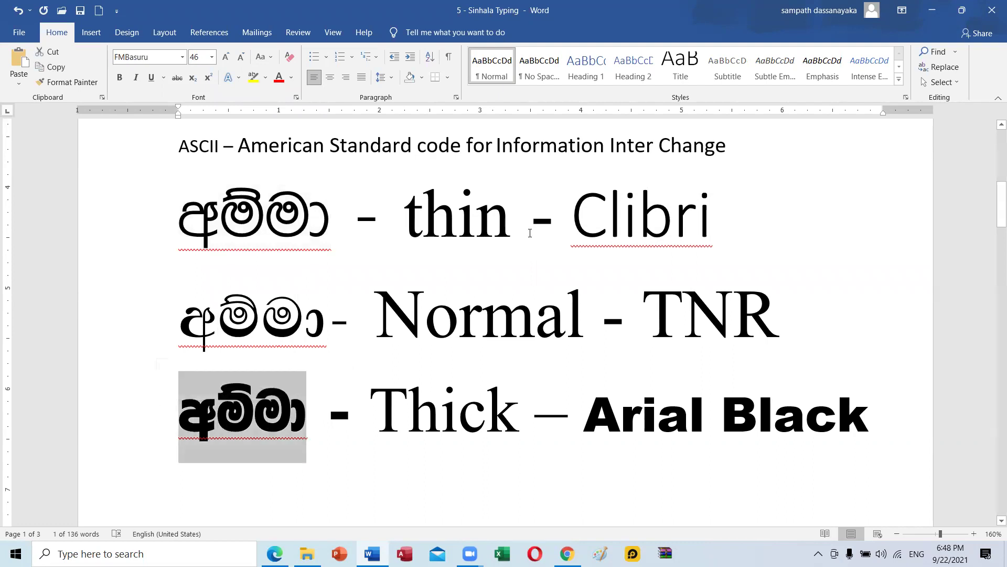
{"action": "left_click", "coordinate": [488, 224]}
{"action": "left_click", "coordinate": [674, 216]}
{"action": "left_click_drag", "start_coordinate": [733, 314], "coordinate": [685, 315]}
{"action": "left_click_drag", "start_coordinate": [590, 415], "coordinate": [847, 422]}
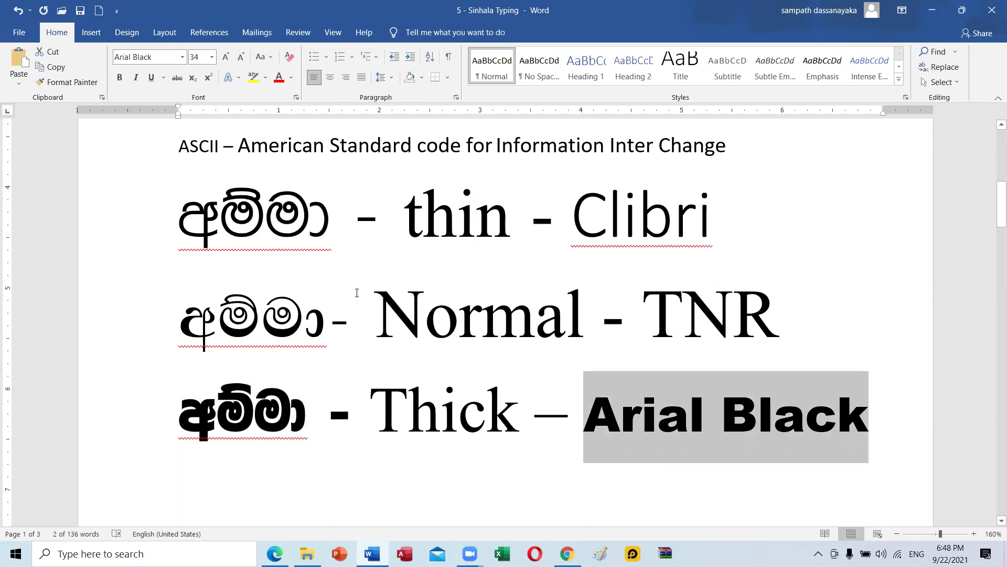
Deselect the Arial Black text and scroll past the number systems to page 2's vowel row.
{"action": "left_click", "coordinate": [454, 314]}
{"action": "scroll", "coordinate": [506, 387], "scroll_direction": "down", "scroll_amount": 4}
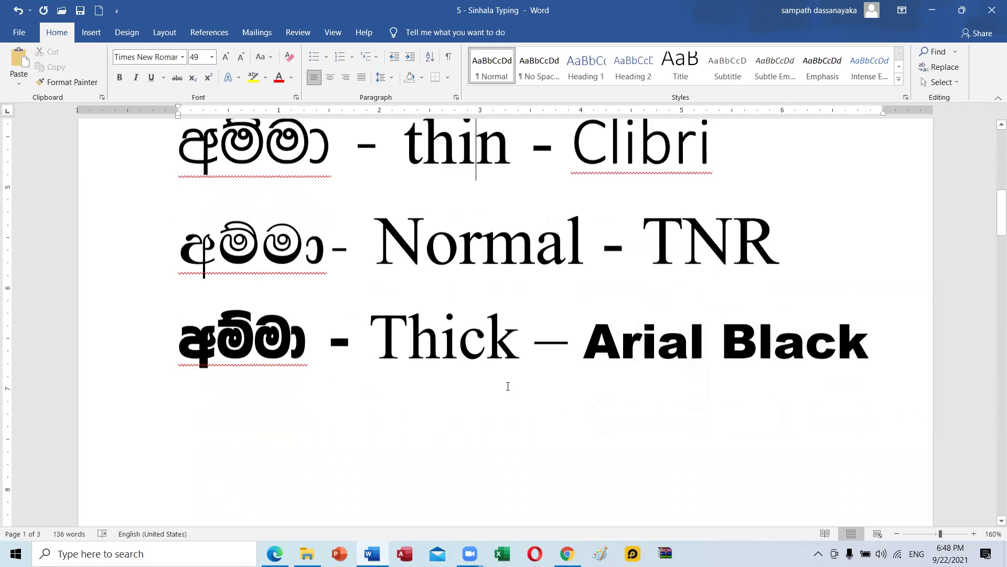
{"action": "scroll", "coordinate": [508, 386], "scroll_direction": "up", "scroll_amount": 5}
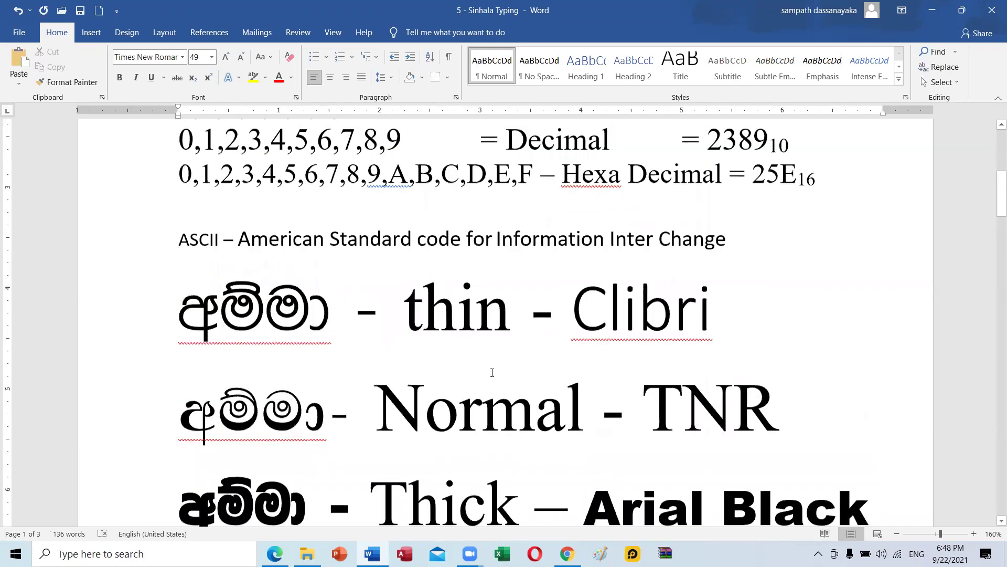
{"action": "left_click", "coordinate": [492, 373]}
{"action": "scroll", "coordinate": [491, 367], "scroll_direction": "down", "scroll_amount": 2}
{"action": "scroll", "coordinate": [537, 329], "scroll_direction": "up", "scroll_amount": 2}
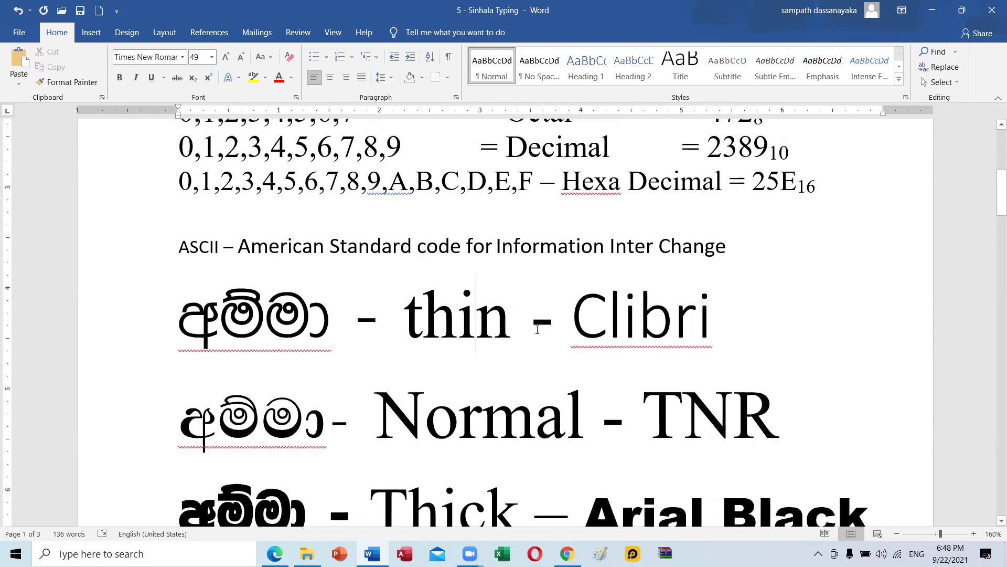
{"action": "scroll", "coordinate": [218, 293], "scroll_direction": "up", "scroll_amount": 3}
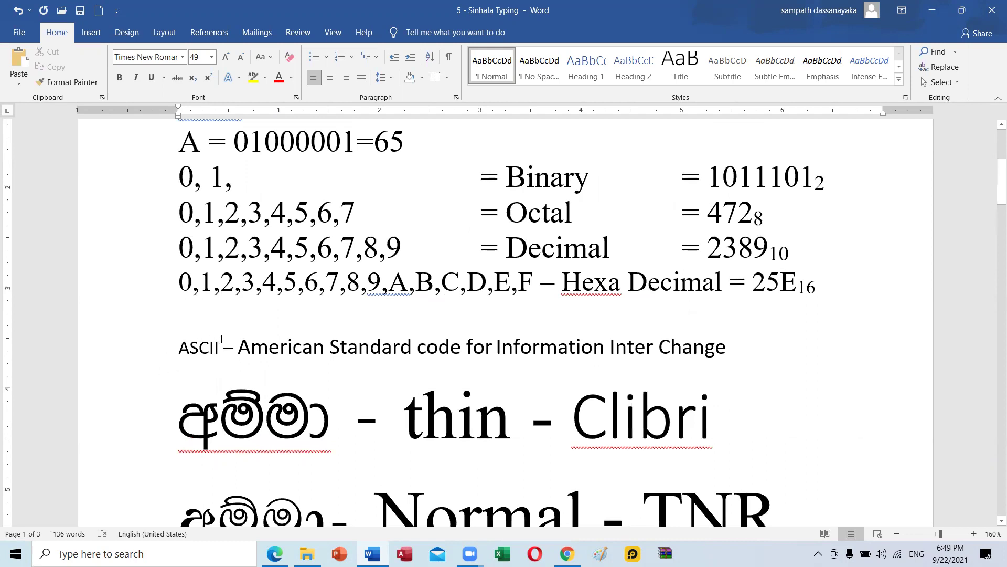
{"action": "scroll", "coordinate": [222, 339], "scroll_direction": "down", "scroll_amount": 5}
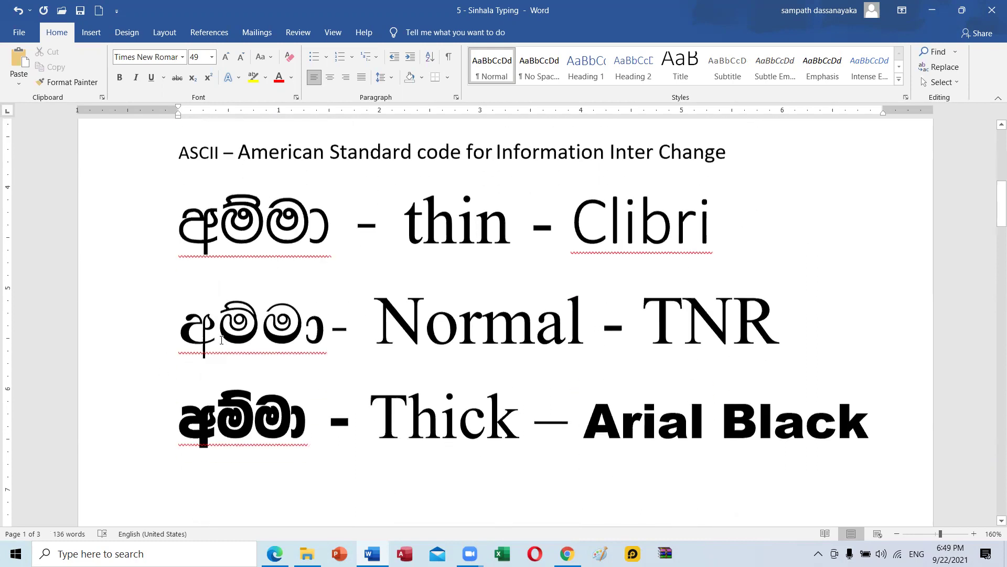
{"action": "scroll", "coordinate": [222, 339], "scroll_direction": "down", "scroll_amount": 15}
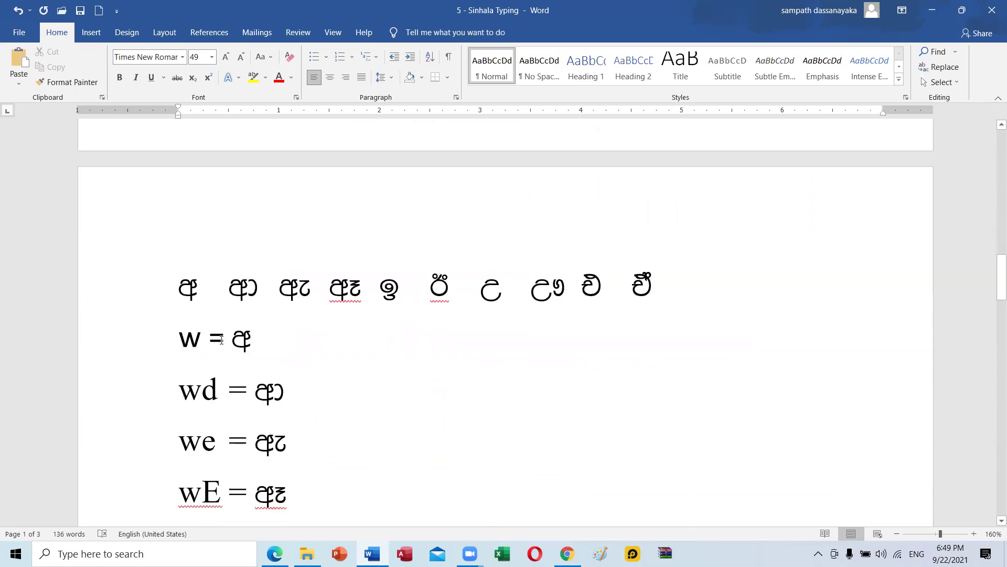
{"action": "scroll", "coordinate": [222, 340], "scroll_direction": "down", "scroll_amount": 2}
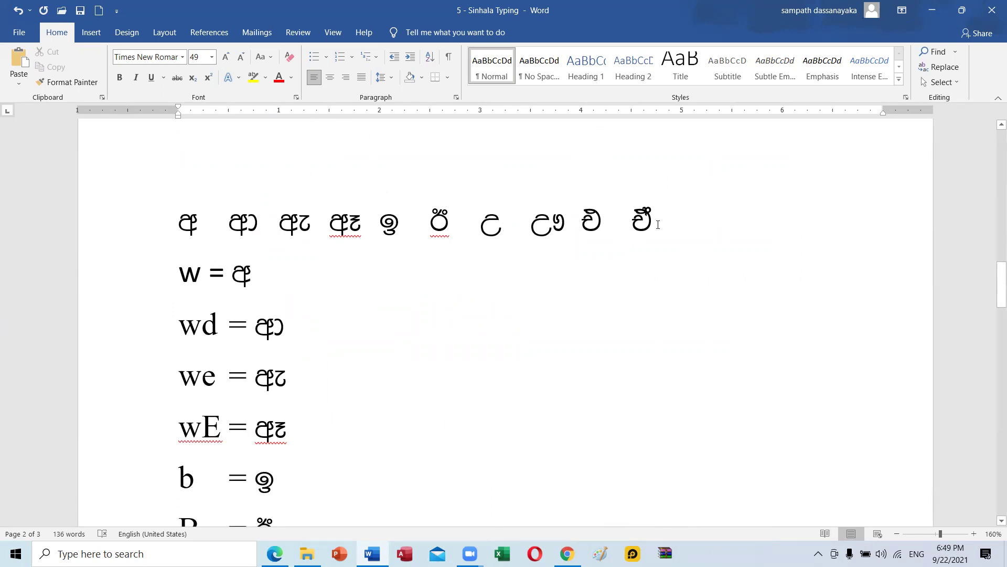
Delete the existing Sinhala vowel row and switch the empty line to the FMEmanee font.
{"action": "left_click", "coordinate": [78, 236]}
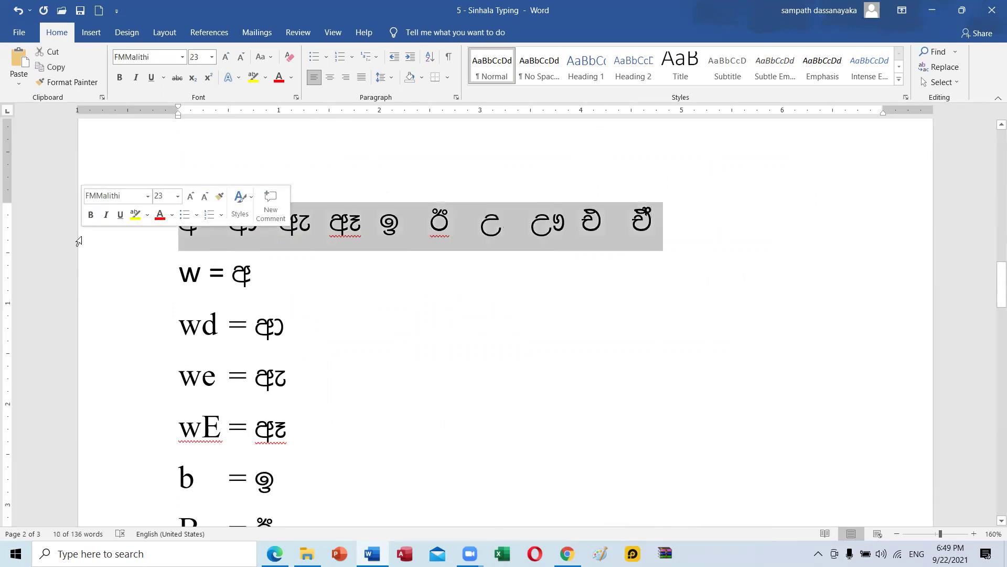
{"action": "key", "text": "Delete"}
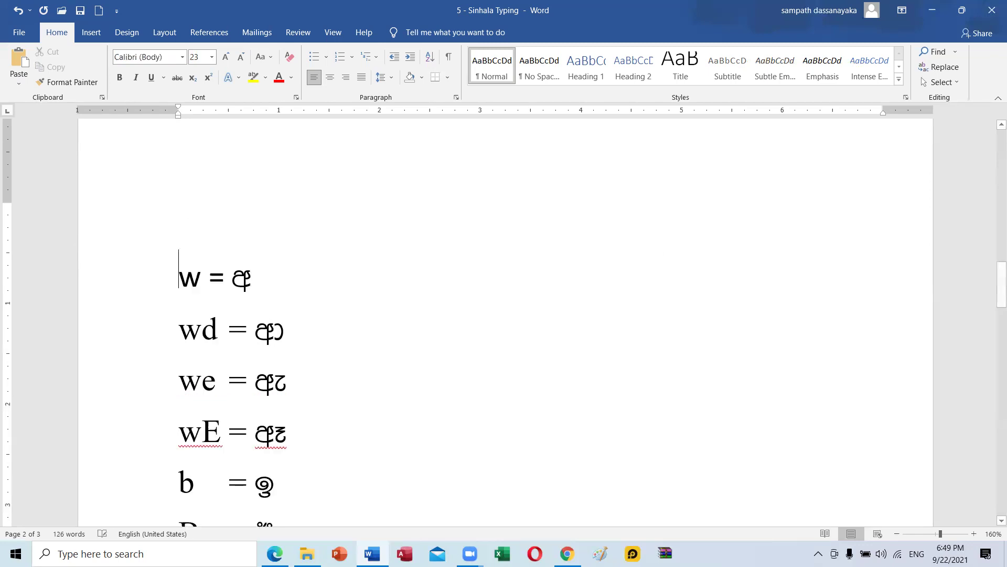
{"action": "left_click", "coordinate": [174, 231]}
{"action": "left_click", "coordinate": [183, 58]}
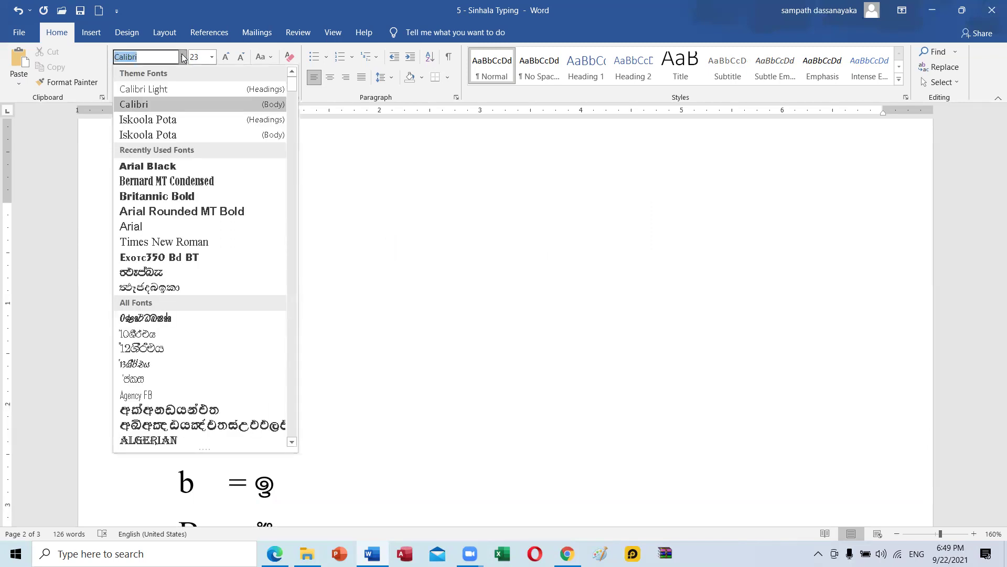
{"action": "type", "text": "FMEmanee"}
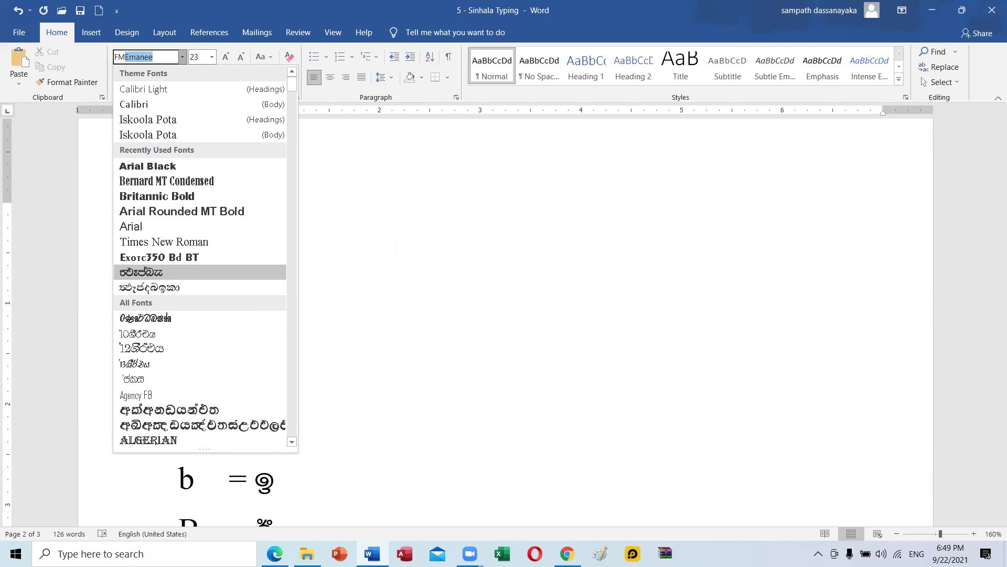
{"action": "key", "text": "Return"}
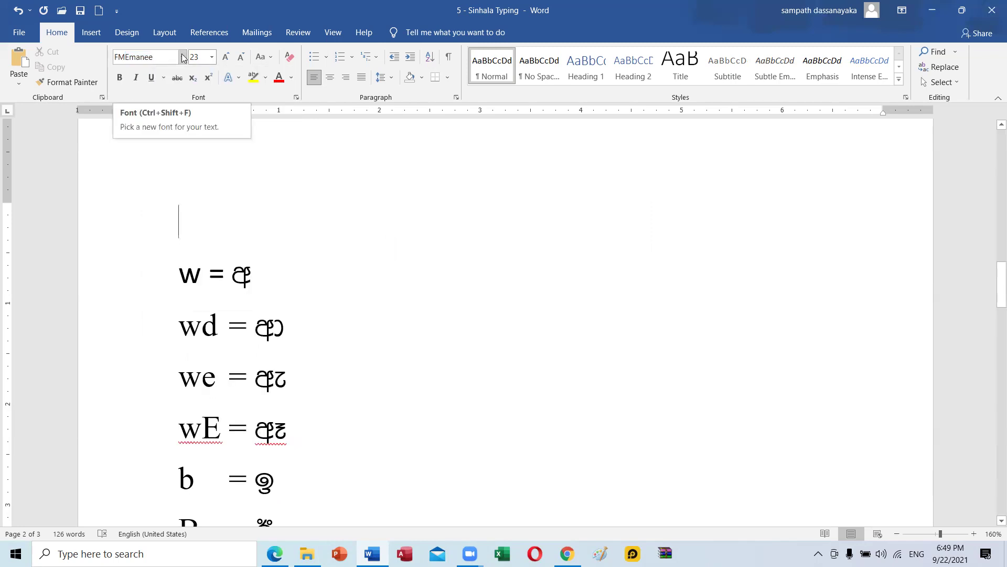
Type w, wd, we and wE with tab gaps to produce අ ආ ඇ ඈ.
{"action": "type", "text": "w"}
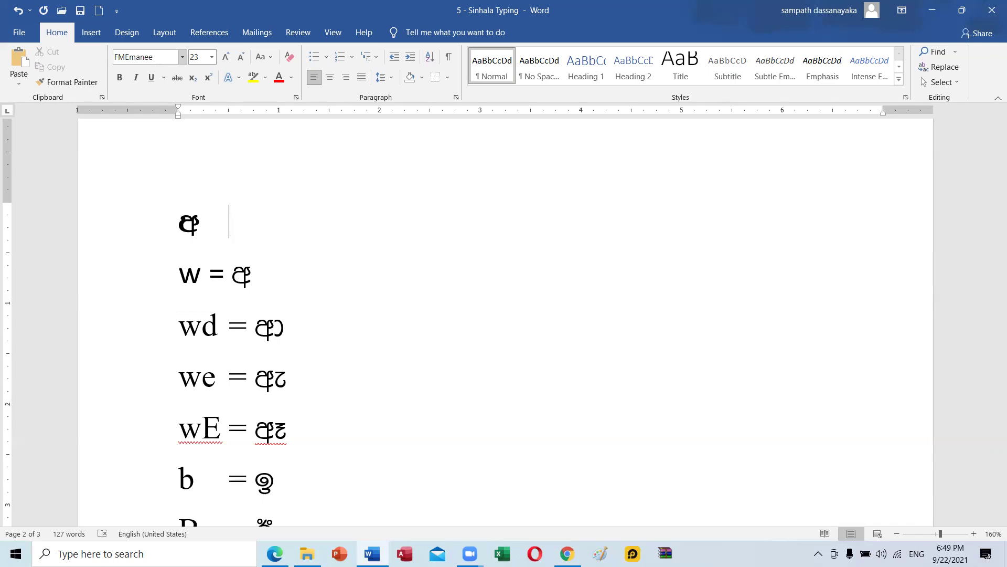
{"action": "key", "text": "Tab"}
{"action": "type", "text": "wd"}
{"action": "type", "text": "we"}
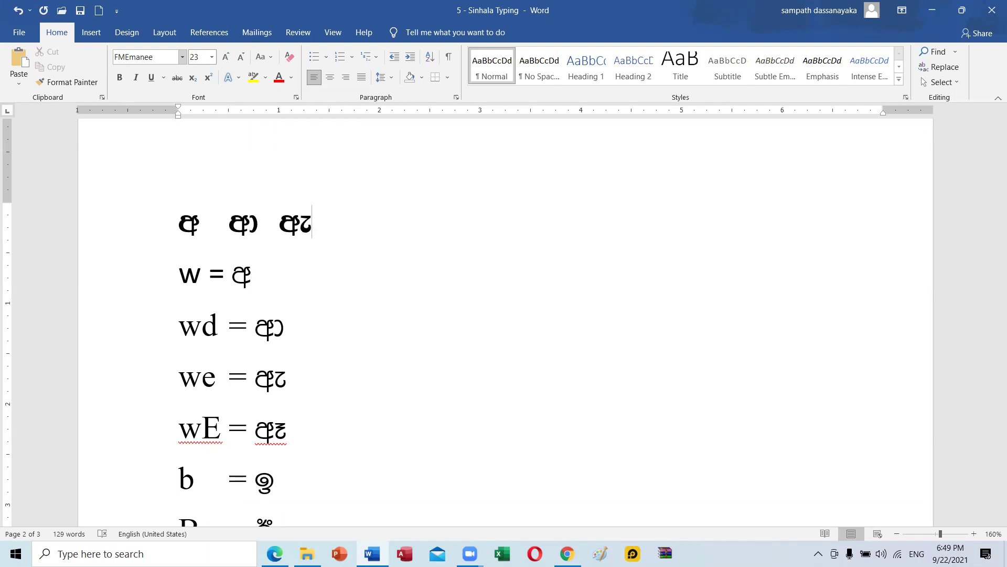
{"action": "key", "text": "Tab"}
{"action": "type", "text": "wE"}
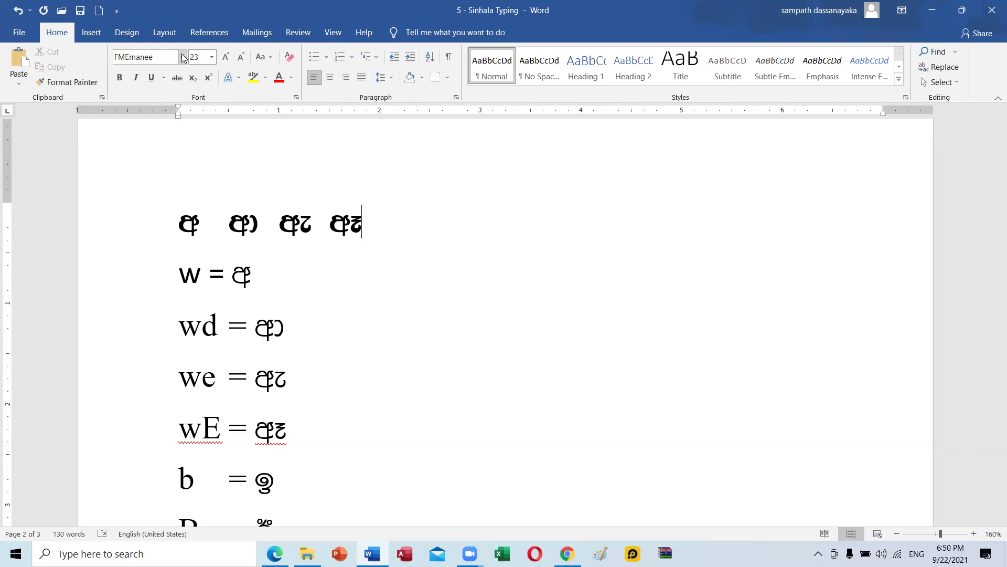
Append ඉ, ඊ, උ and ඌ after ඈ by typing b, B, W and W! with tab gaps.
{"action": "key", "text": "Tab"}
{"action": "type", "text": "b"}
{"action": "key", "text": "Tab"}
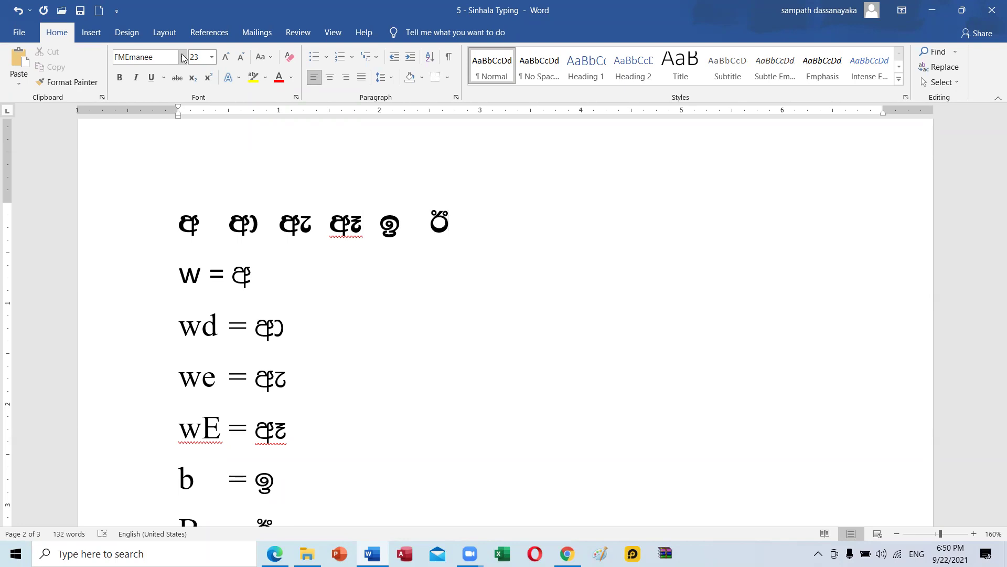
{"action": "key", "text": "Tab"}
{"action": "type", "text": "W"}
{"action": "key", "text": "Tab"}
{"action": "type", "text": "W"}
{"action": "type", "text": "!"}
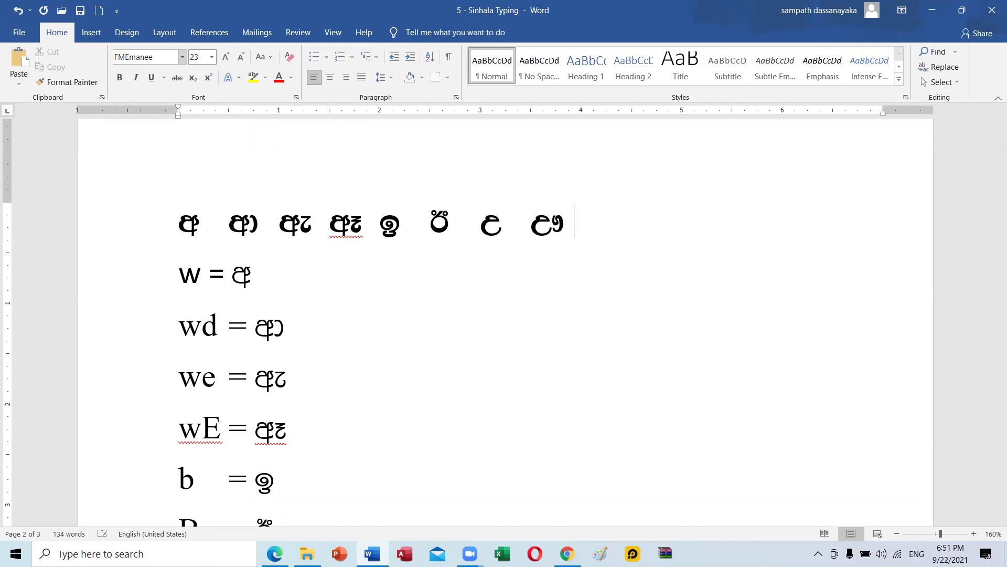
{"action": "left_click", "coordinate": [184, 57]}
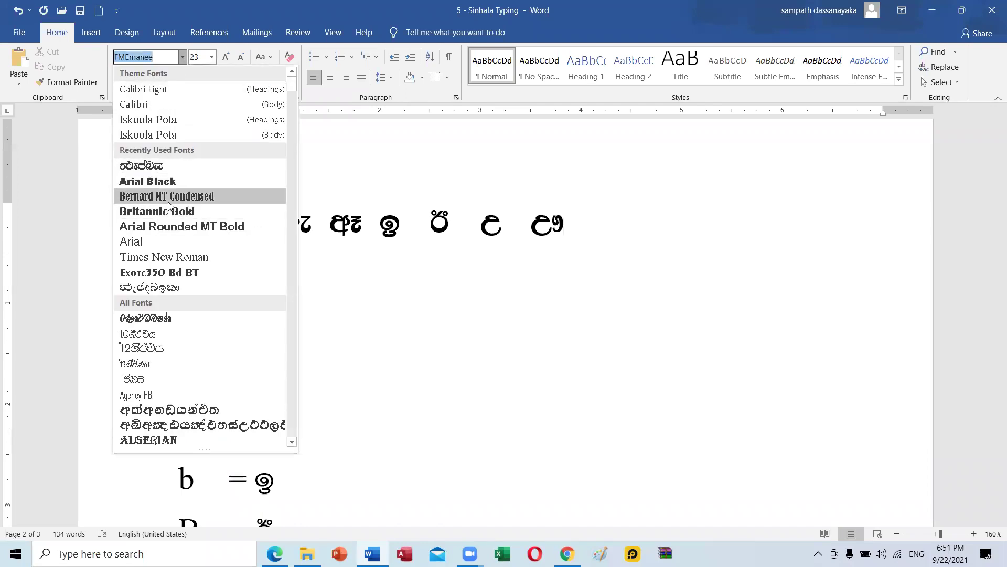
{"action": "left_click", "coordinate": [176, 181]}
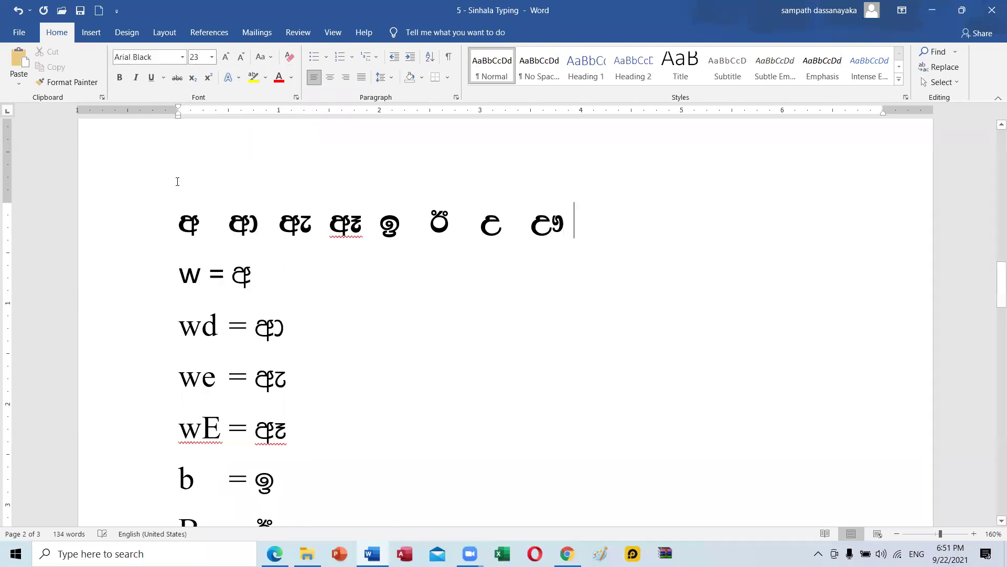
{"action": "type", "text": "!"}
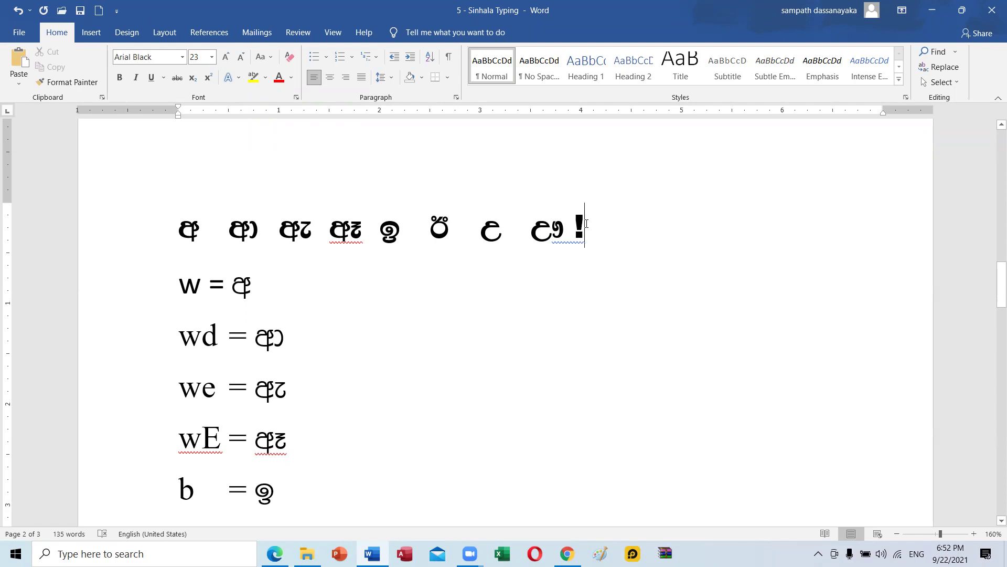
{"action": "key", "text": "BackSpace"}
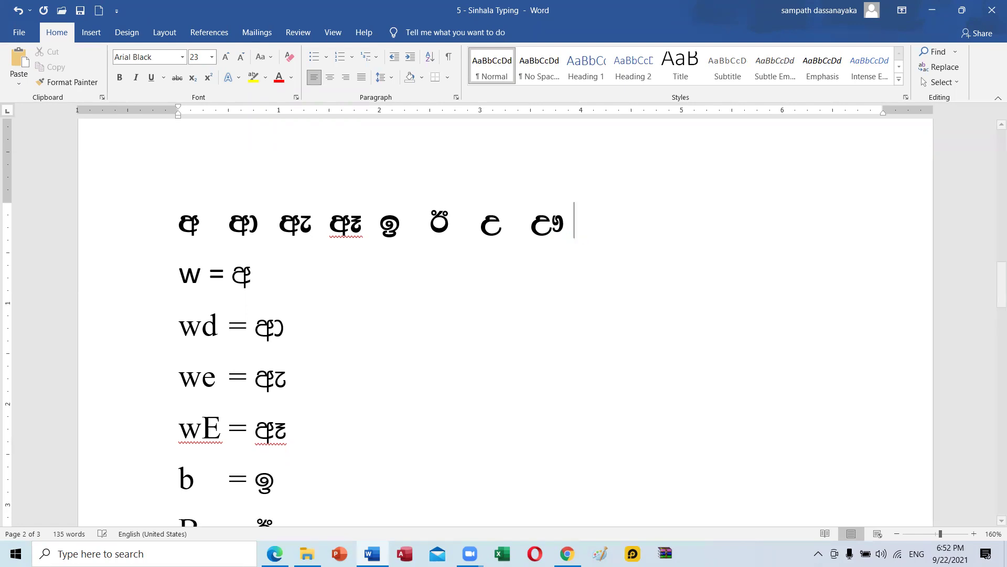
{"action": "left_click_drag", "start_coordinate": [570, 222], "coordinate": [553, 225]}
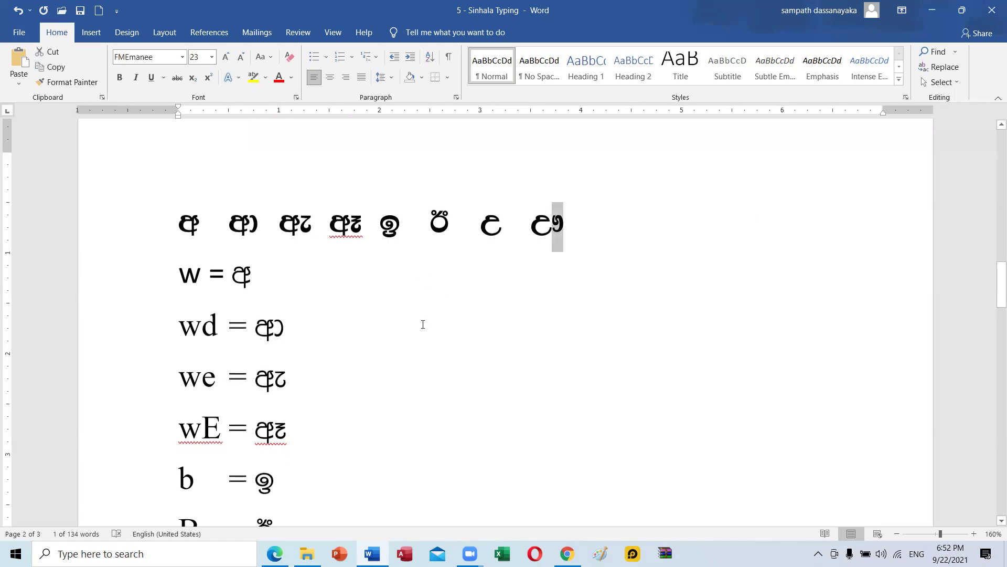
At the end of the vowel row, type Ta and correct the stray letters and tab gaps.
{"action": "scroll", "coordinate": [423, 323], "scroll_direction": "down", "scroll_amount": 5}
{"action": "scroll", "coordinate": [422, 324], "scroll_direction": "up", "scroll_amount": 5}
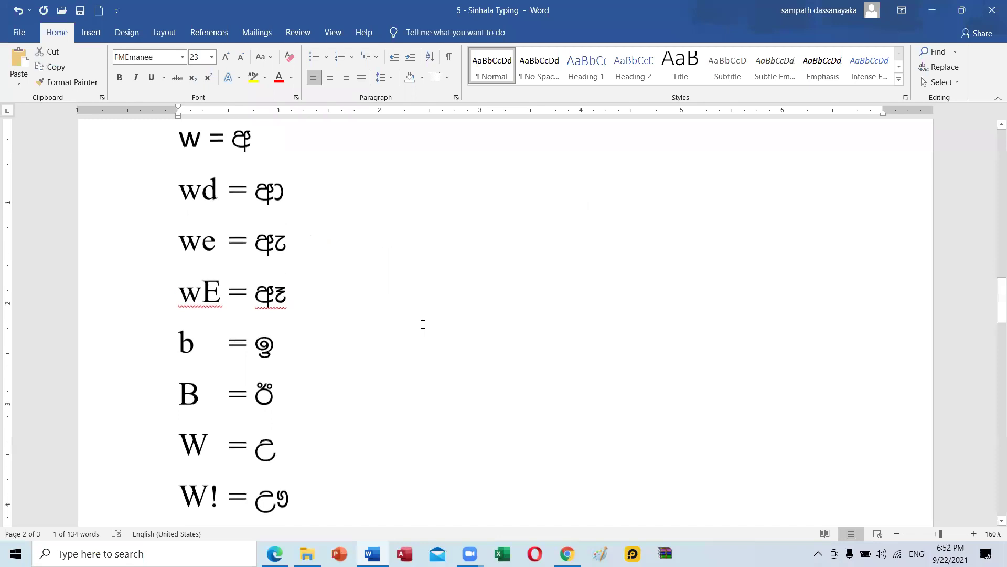
{"action": "left_click", "coordinate": [643, 217]}
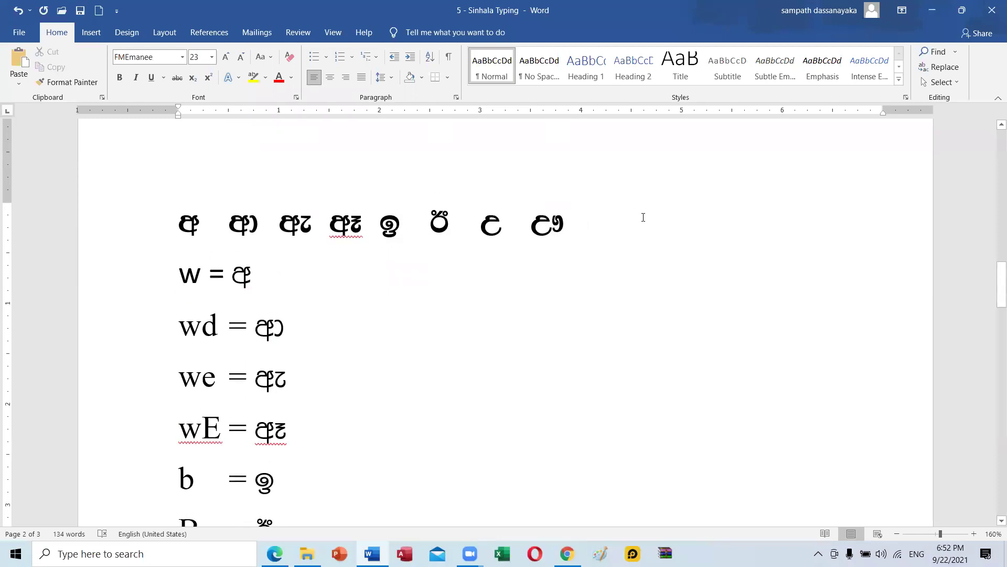
{"action": "type", "text": "Ta"}
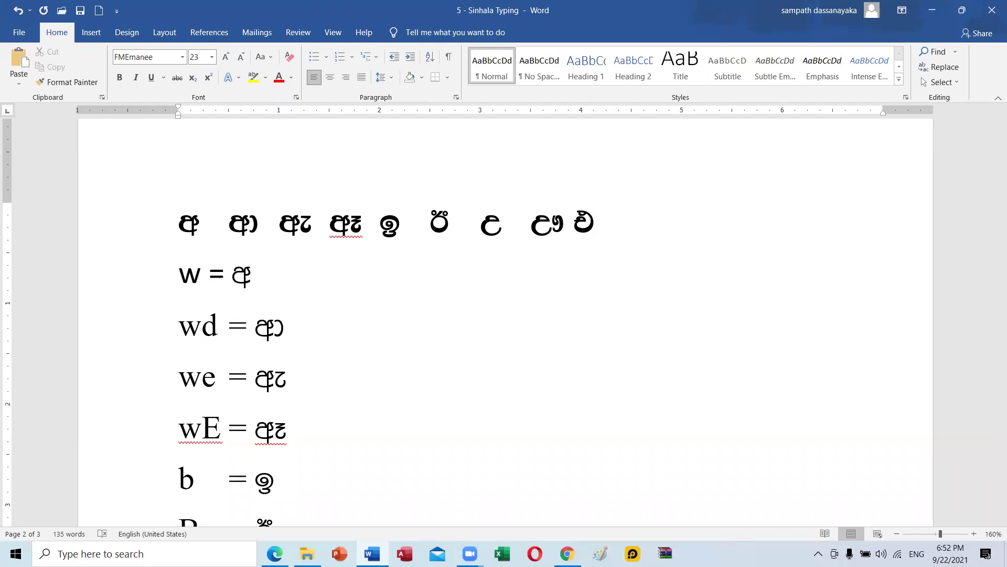
{"action": "key", "text": "Tab"}
{"action": "key", "text": "BackSpace"}
{"action": "key", "text": "BackSpace"}
{"action": "key", "text": "BackSpace"}
{"action": "key", "text": "BackSpace"}
{"action": "key", "text": "Tab"}
{"action": "key", "text": "Tab"}
{"action": "key", "text": "BackSpace"}
{"action": "type", "text": "T"}
{"action": "key", "text": "BackSpace"}
Type ta and taa with a tab gap to add එ and ඒ, fixing the last letter's mark.
{"action": "type", "text": "ta"}
{"action": "key", "text": "Tab"}
{"action": "type", "text": "ta"}
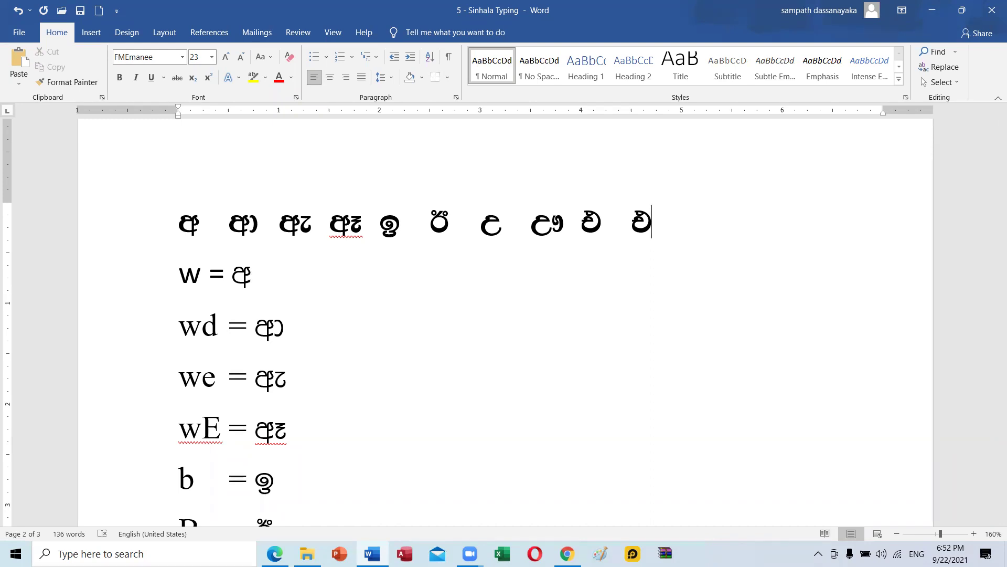
{"action": "type", "text": "a"}
{"action": "key", "text": "BackSpace"}
{"action": "type", "text": "a"}
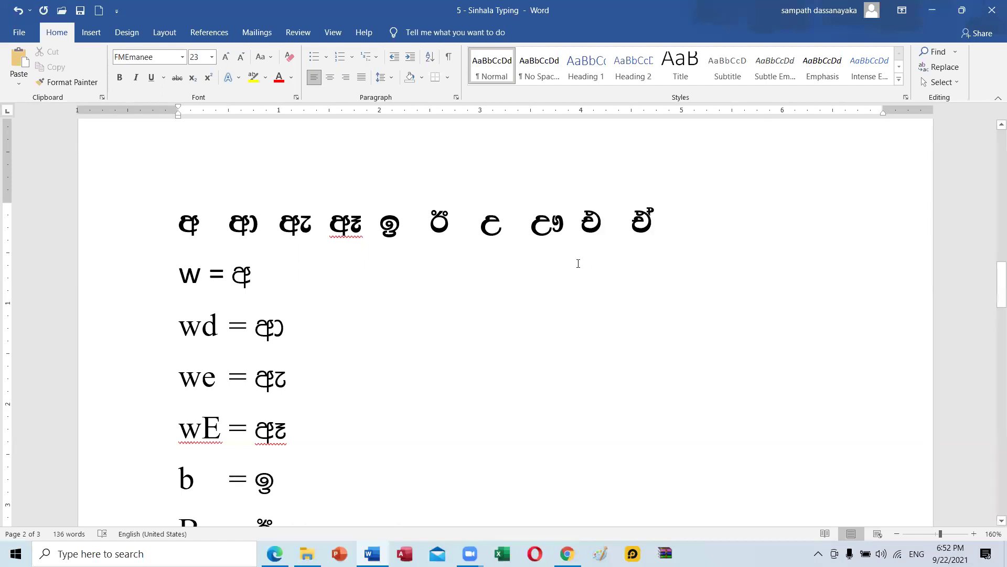
{"action": "scroll", "coordinate": [524, 308], "scroll_direction": "down", "scroll_amount": 3}
{"action": "scroll", "coordinate": [522, 307], "scroll_direction": "down", "scroll_amount": 5}
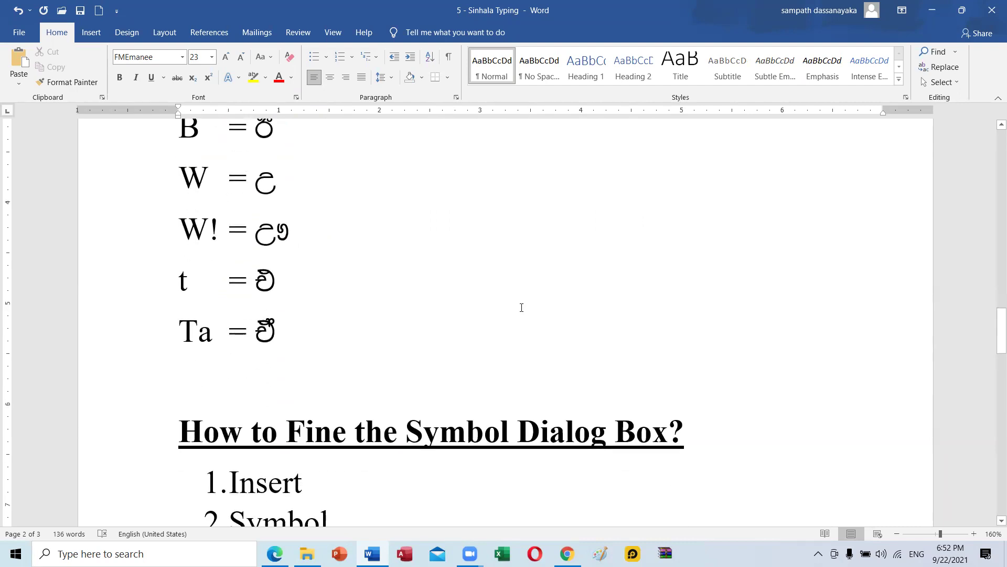
{"action": "scroll", "coordinate": [522, 308], "scroll_direction": "up", "scroll_amount": 7}
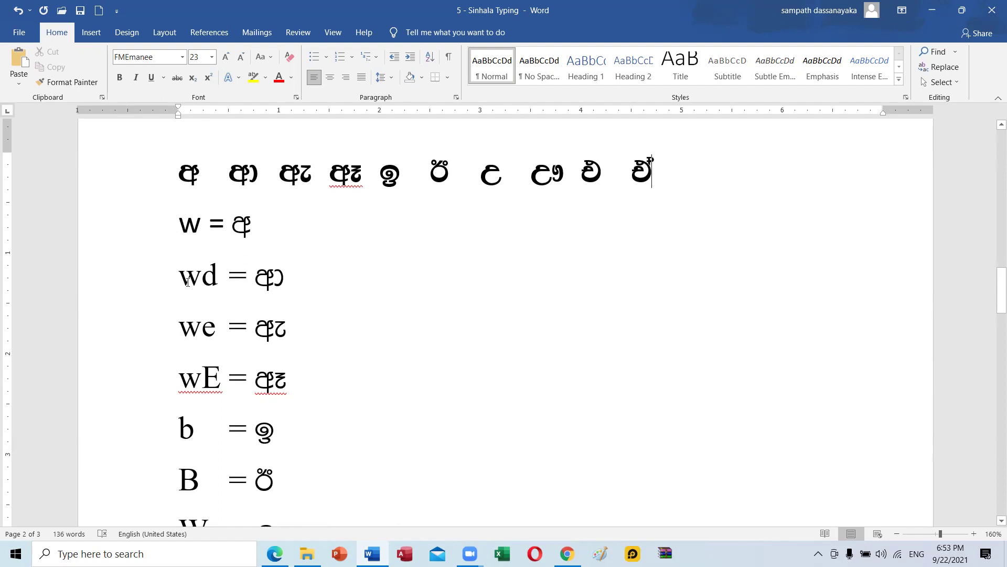
{"action": "scroll", "coordinate": [222, 280], "scroll_direction": "down", "scroll_amount": 2}
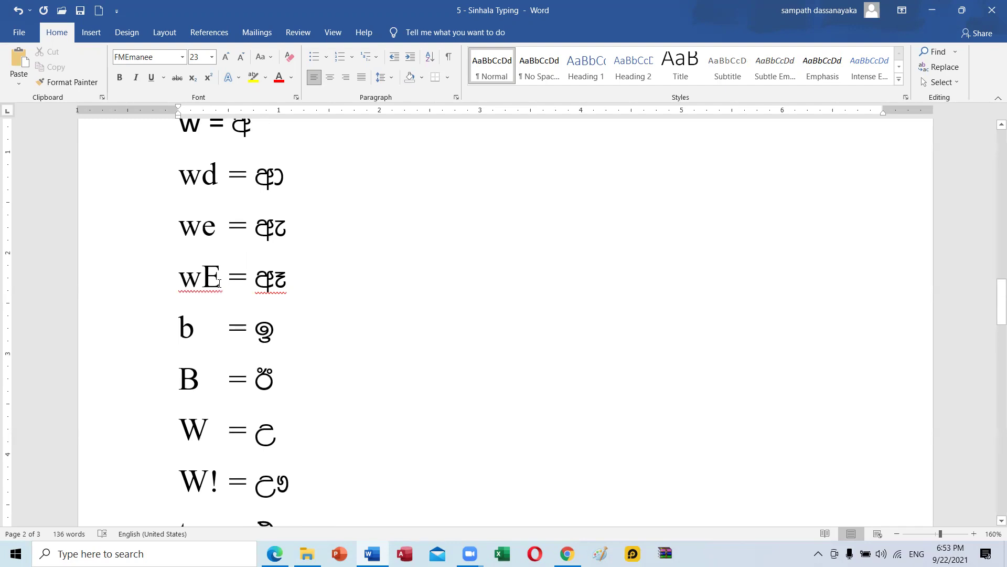
{"action": "scroll", "coordinate": [220, 343], "scroll_direction": "down", "scroll_amount": 1}
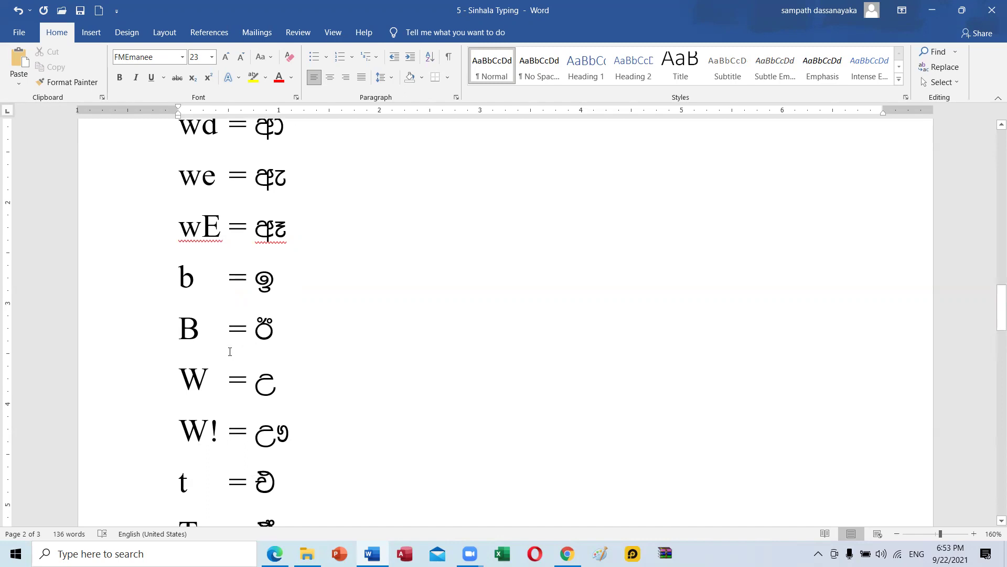
{"action": "scroll", "coordinate": [229, 402], "scroll_direction": "down", "scroll_amount": 2}
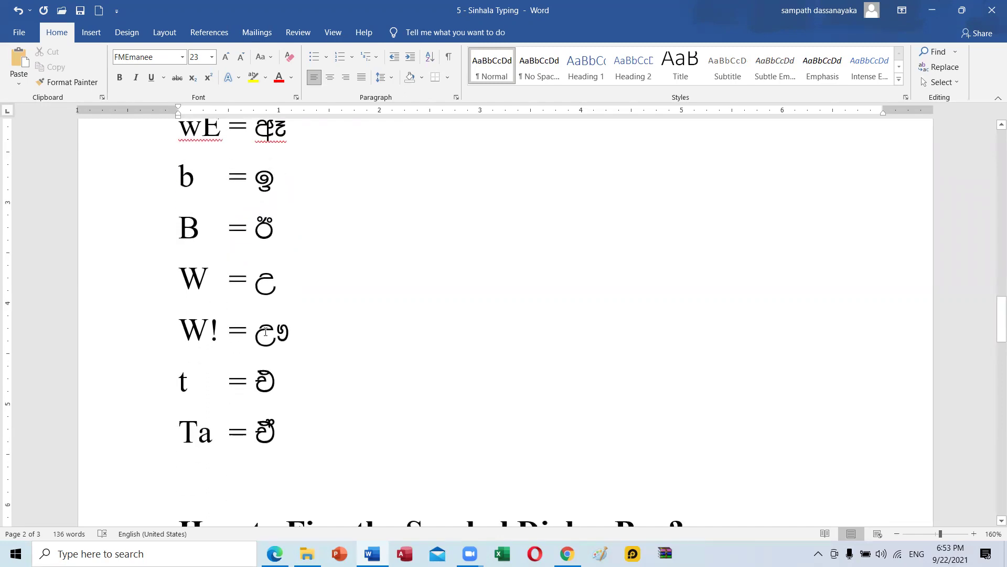
{"action": "scroll", "coordinate": [265, 331], "scroll_direction": "down", "scroll_amount": 1}
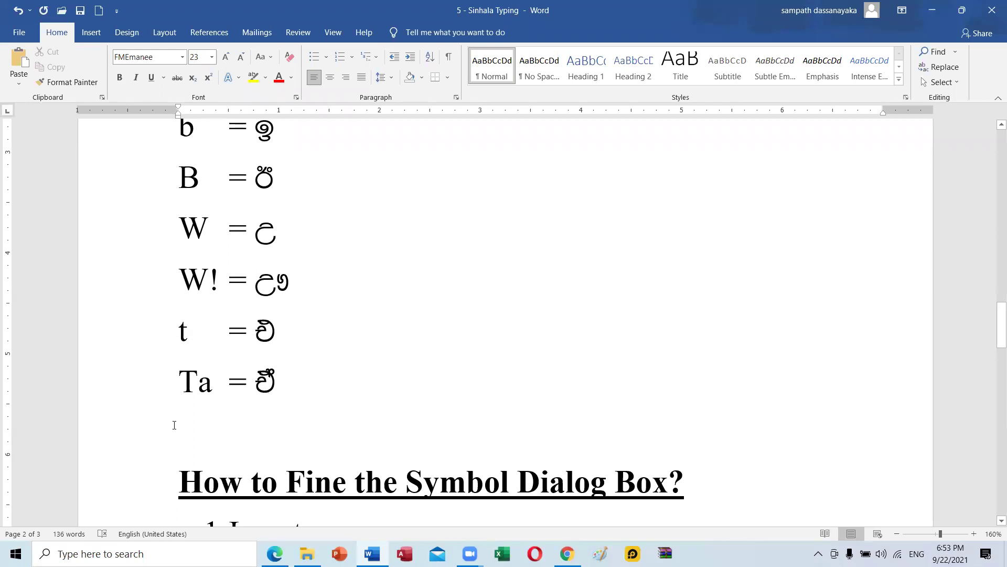
Replace the capital T in the last row's 'Ta' with a lowercase t, then scroll back up.
{"action": "left_click", "coordinate": [200, 383]}
{"action": "key", "text": "BackSpace"}
{"action": "type", "text": "t"}
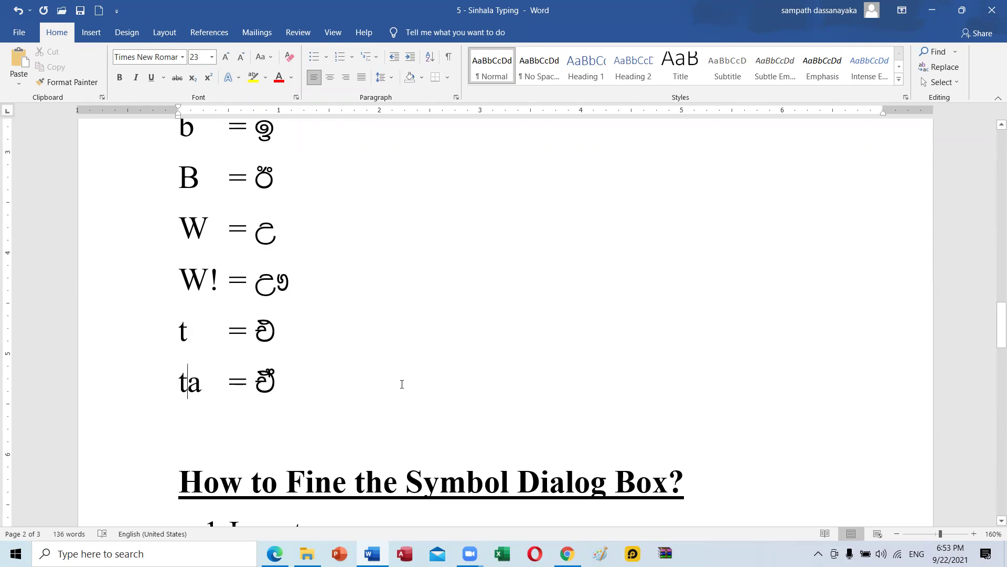
{"action": "scroll", "coordinate": [402, 384], "scroll_direction": "up", "scroll_amount": 5}
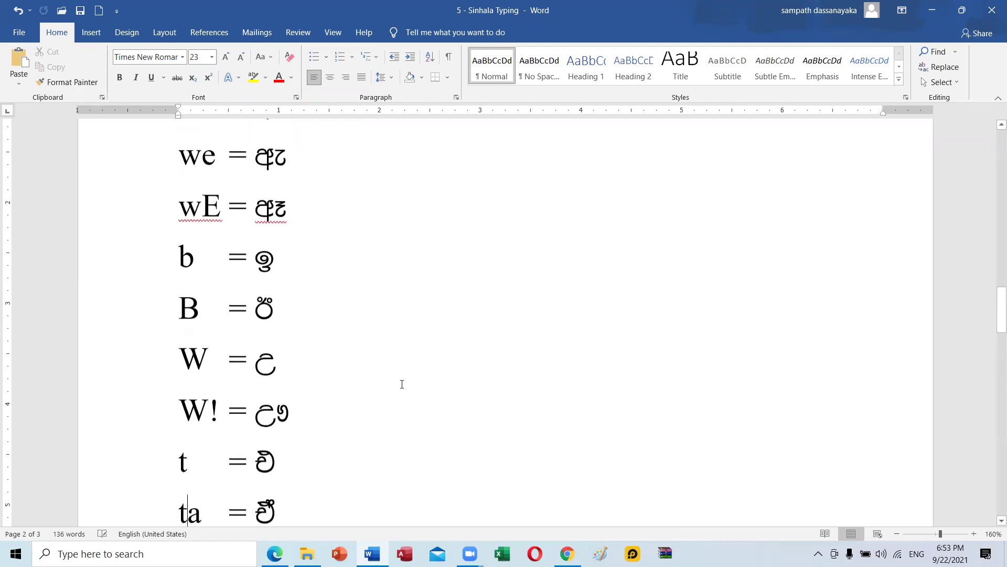
{"action": "scroll", "coordinate": [402, 384], "scroll_direction": "up", "scroll_amount": 1}
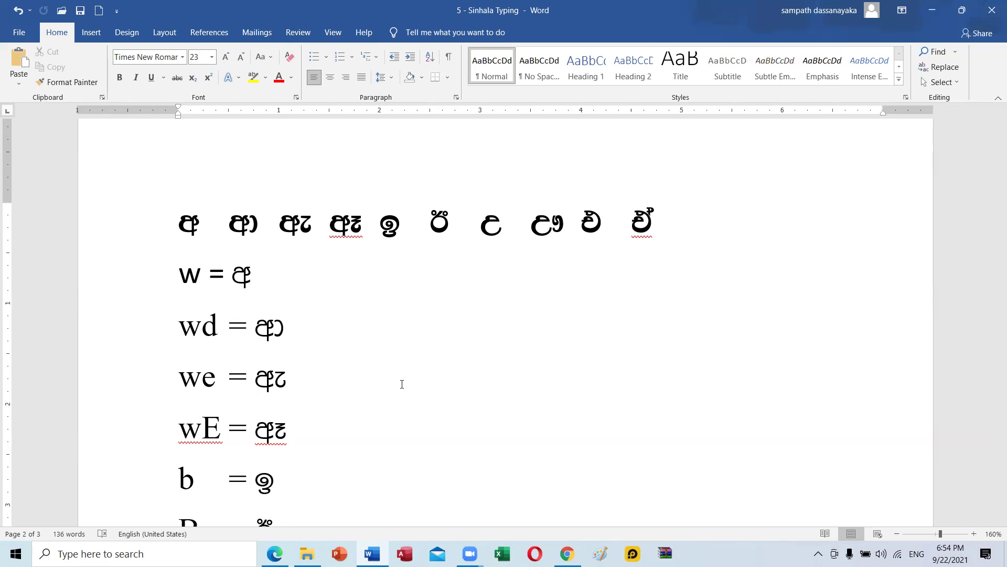
{"action": "scroll", "coordinate": [308, 441], "scroll_direction": "down", "scroll_amount": 3}
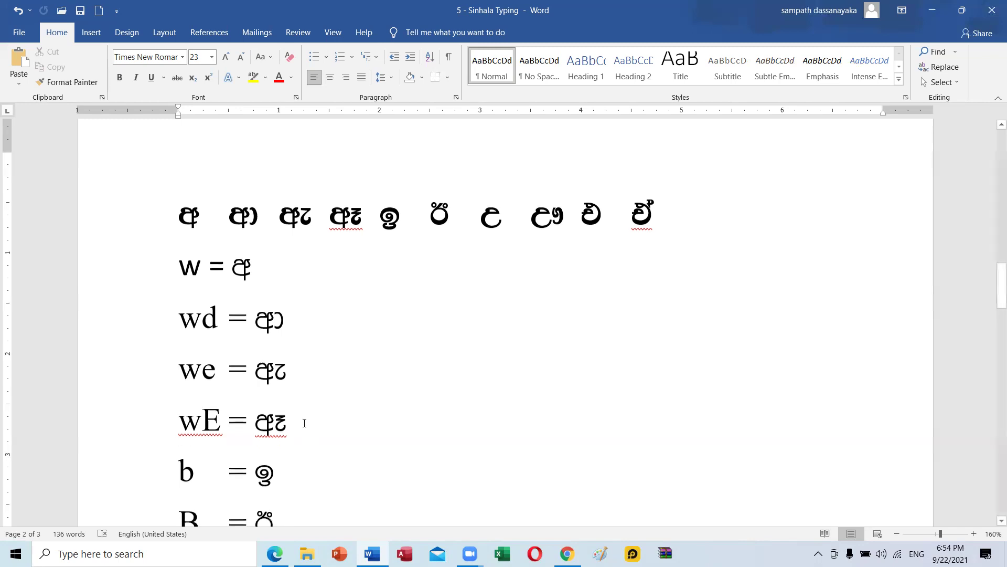
{"action": "scroll", "coordinate": [304, 423], "scroll_direction": "up", "scroll_amount": 2}
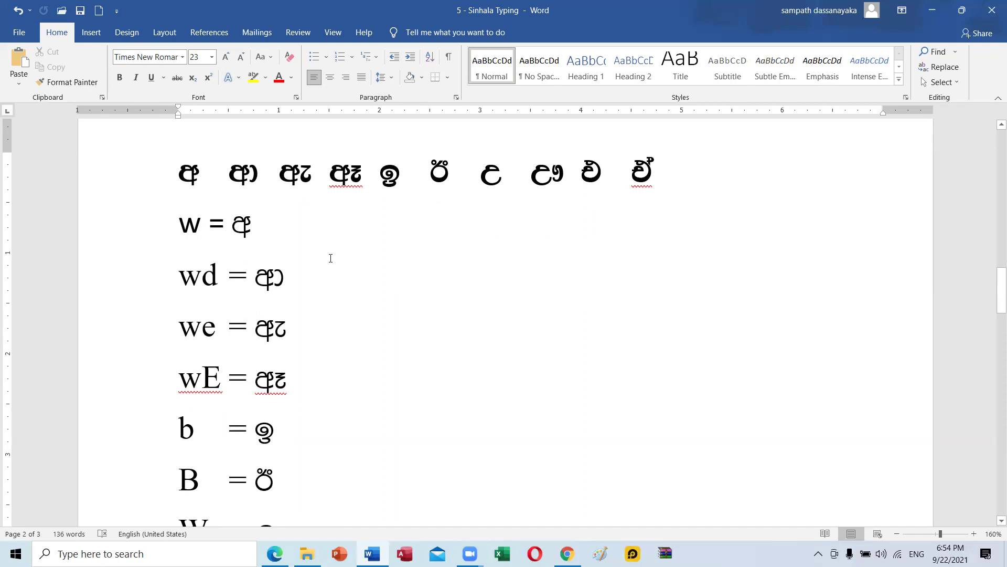
{"action": "scroll", "coordinate": [550, 313], "scroll_direction": "down", "scroll_amount": 6}
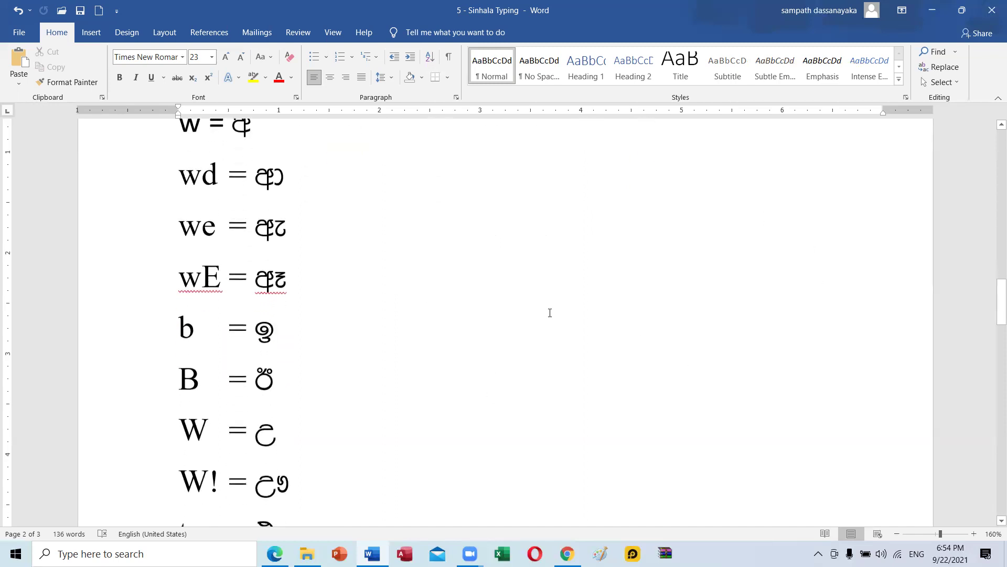
{"action": "scroll", "coordinate": [549, 313], "scroll_direction": "down", "scroll_amount": 5}
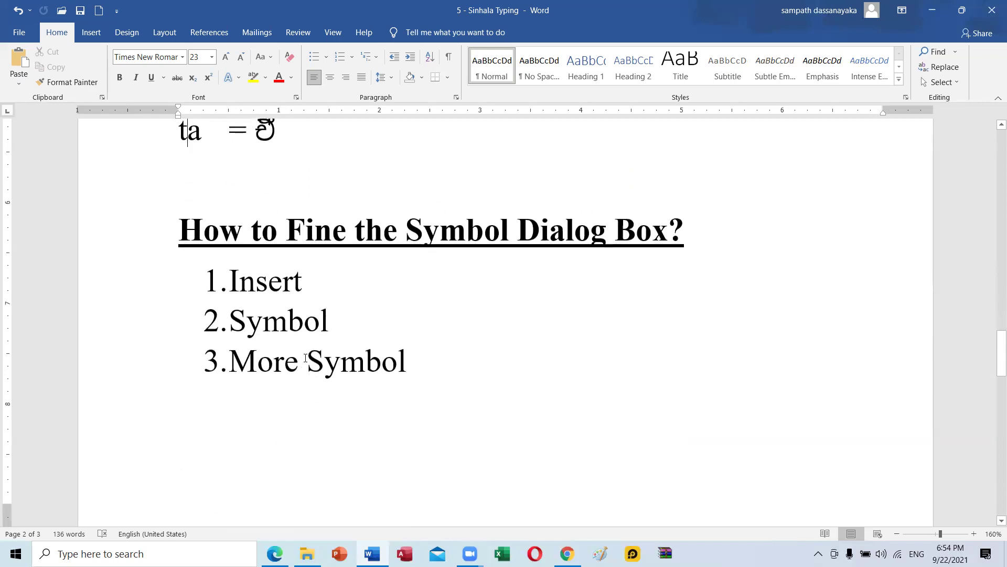
{"action": "left_click", "coordinate": [304, 318]}
{"action": "scroll", "coordinate": [297, 302], "scroll_direction": "up", "scroll_amount": 3}
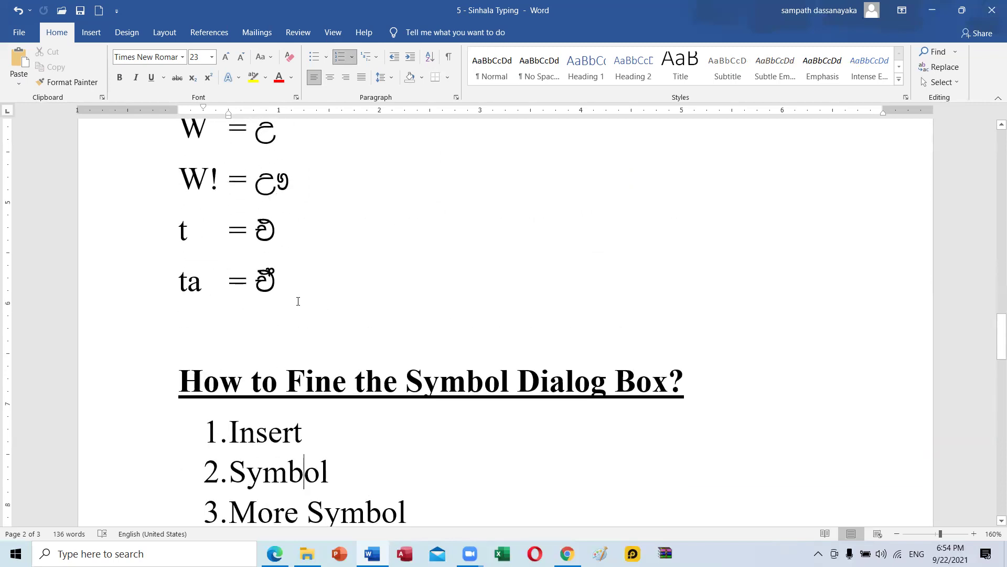
{"action": "scroll", "coordinate": [298, 301], "scroll_direction": "up", "scroll_amount": 10}
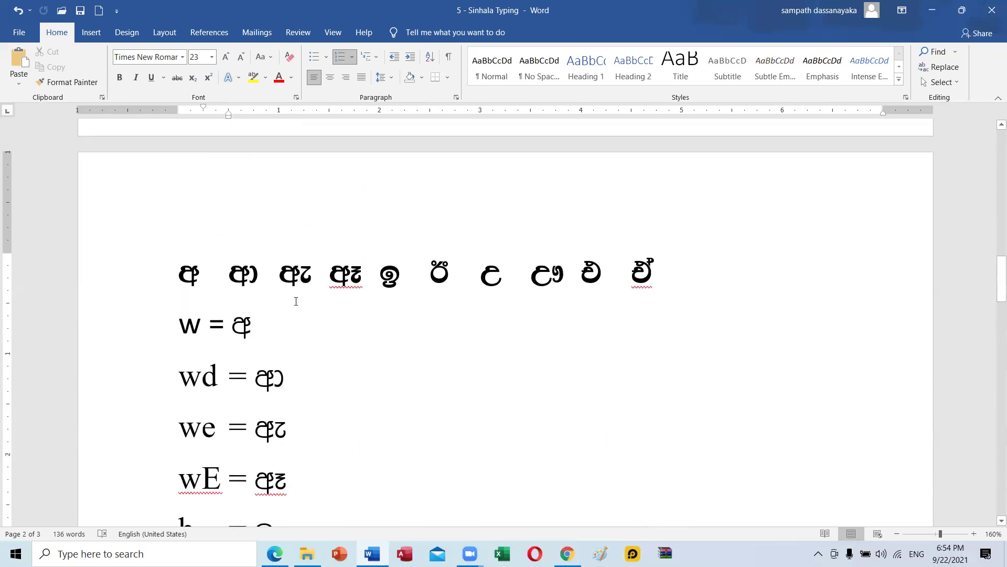
{"action": "scroll", "coordinate": [296, 301], "scroll_direction": "down", "scroll_amount": 3}
{"action": "scroll", "coordinate": [162, 215], "scroll_direction": "up", "scroll_amount": 1}
{"action": "left_click", "coordinate": [180, 174]}
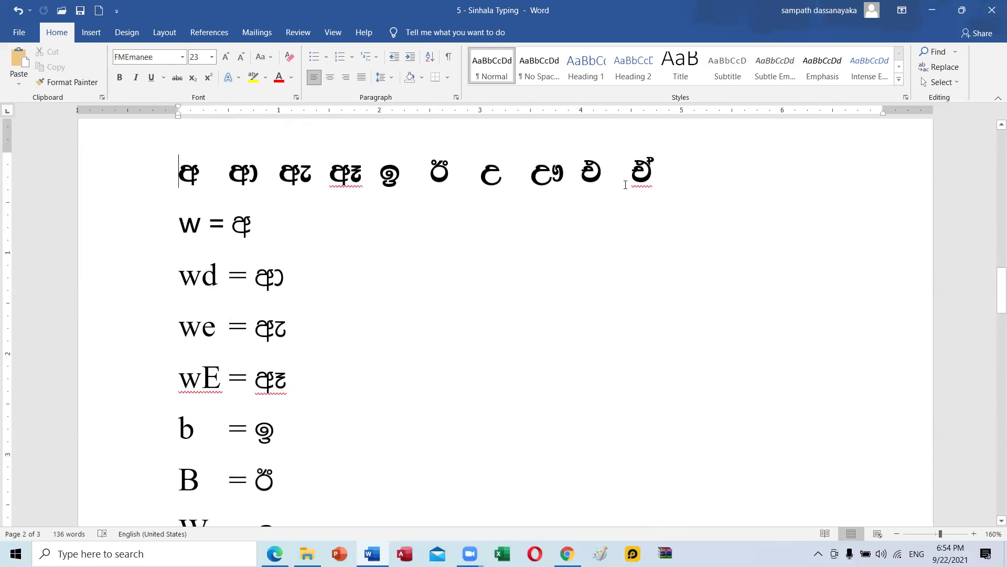
{"action": "left_click_drag", "start_coordinate": [674, 168], "coordinate": [107, 185]}
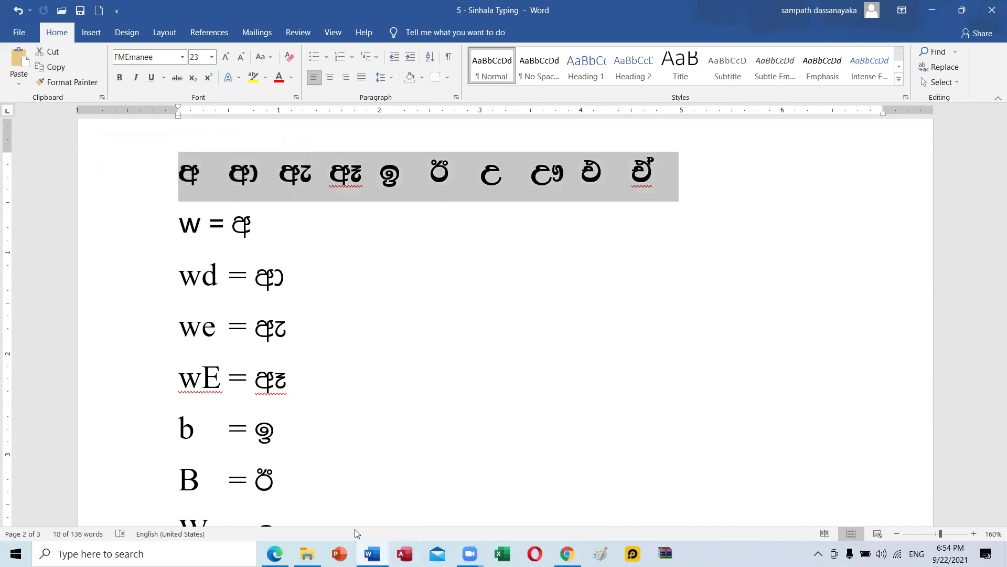
{"action": "mouse_move", "coordinate": [307, 554]}
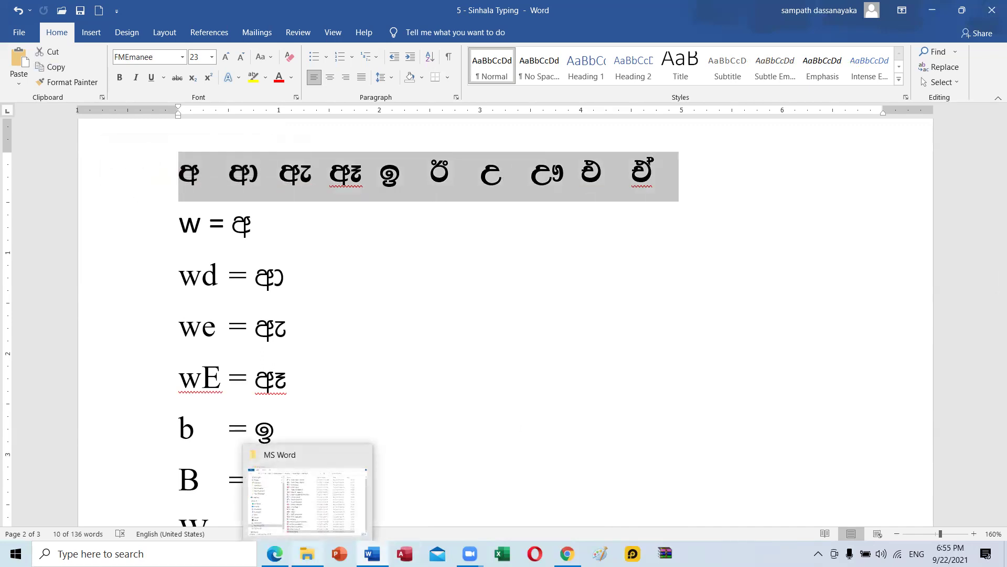
{"action": "left_click", "coordinate": [393, 275]}
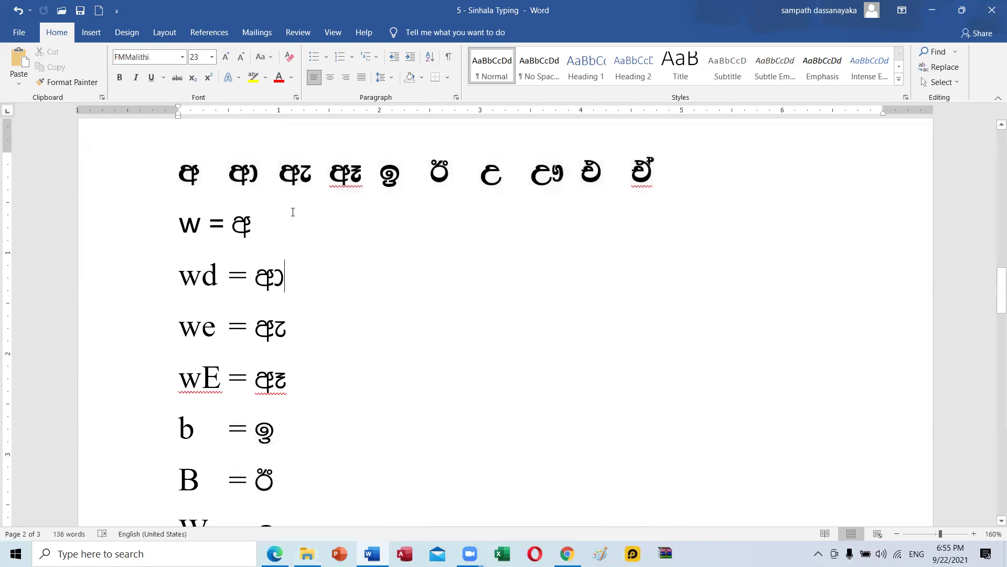
{"action": "left_click_drag", "start_coordinate": [176, 171], "coordinate": [714, 163]}
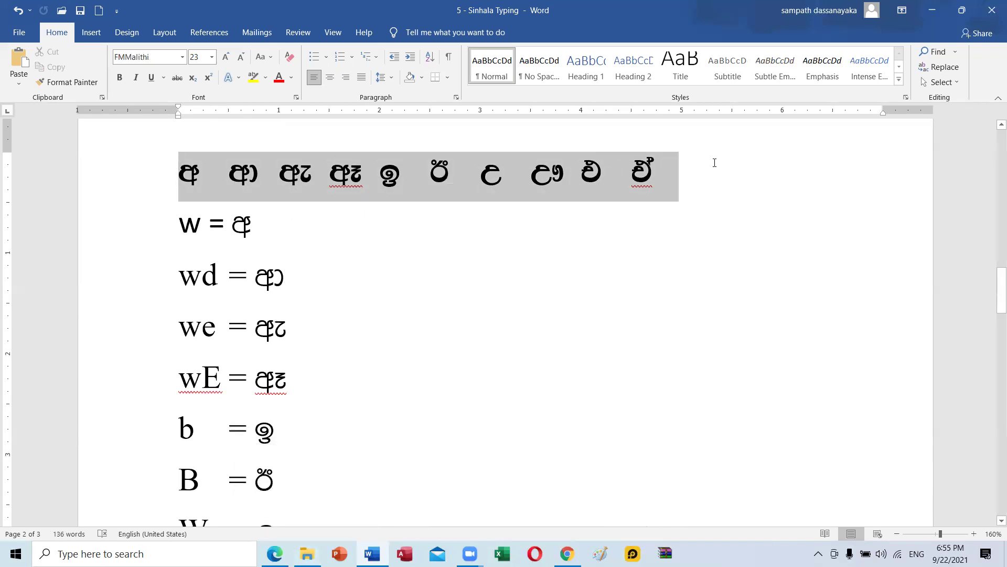
{"action": "scroll", "coordinate": [217, 422], "scroll_direction": "down", "scroll_amount": 6}
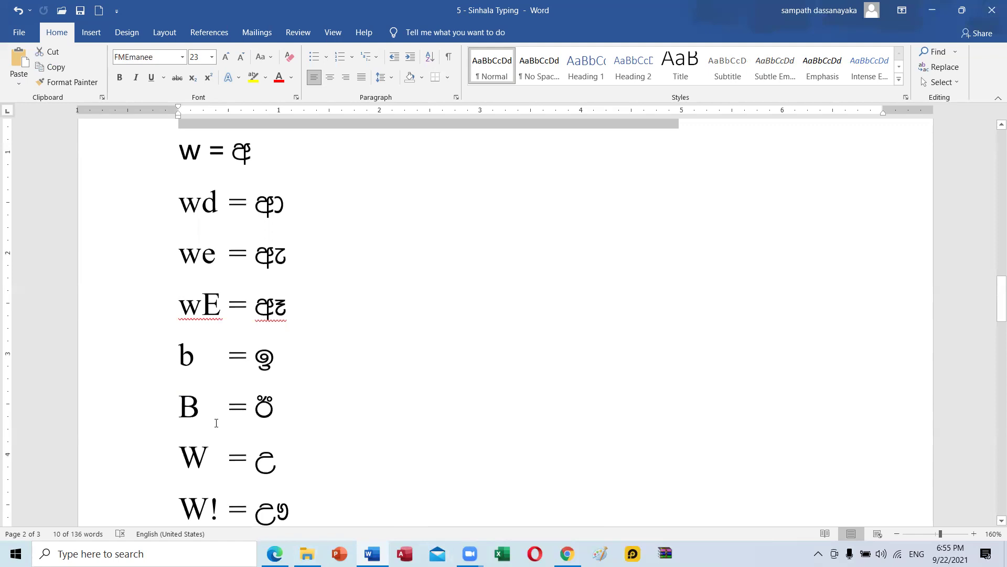
{"action": "scroll", "coordinate": [216, 422], "scroll_direction": "down", "scroll_amount": 4}
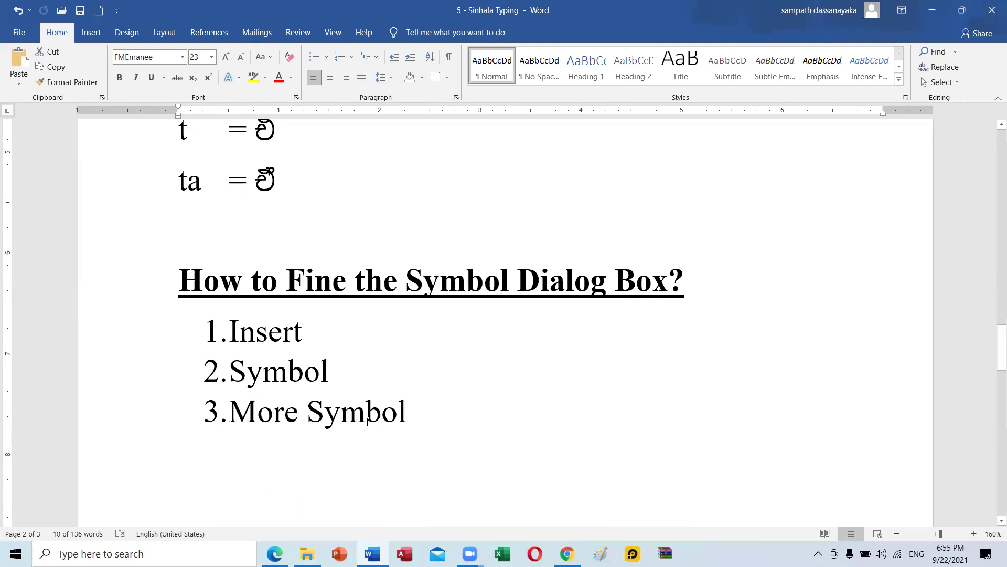
{"action": "left_click", "coordinate": [416, 409]}
{"action": "scroll", "coordinate": [278, 372], "scroll_direction": "up", "scroll_amount": 9}
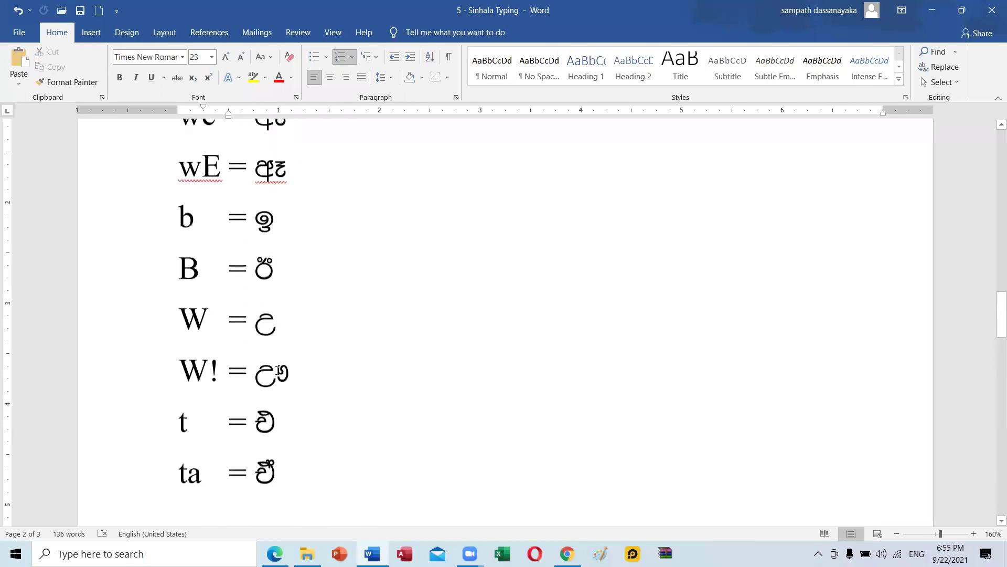
{"action": "scroll", "coordinate": [277, 370], "scroll_direction": "up", "scroll_amount": 3}
{"action": "left_click", "coordinate": [229, 223]}
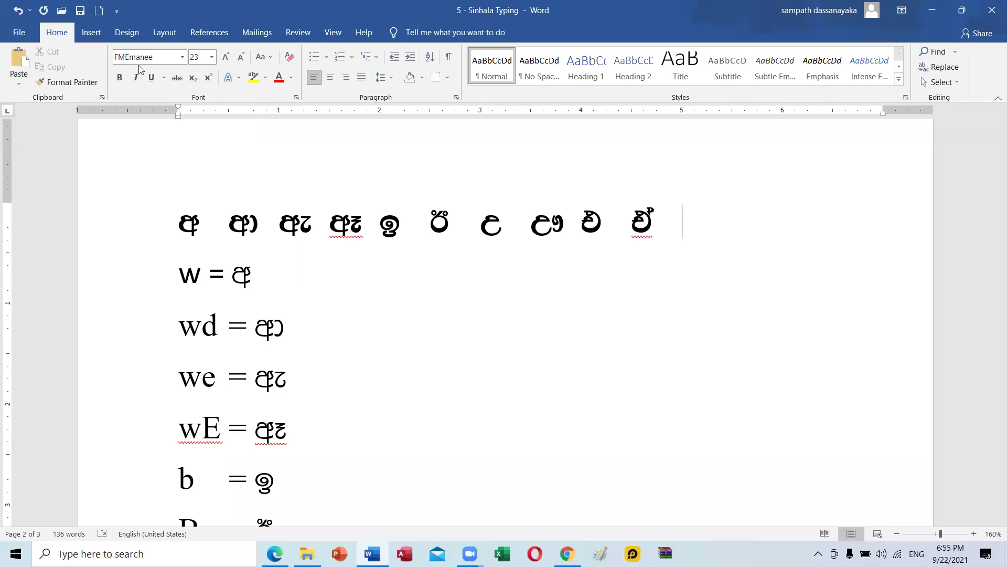
Open the Symbol dialog through Insert > Symbol > More Symbols.
{"action": "left_click", "coordinate": [92, 34]}
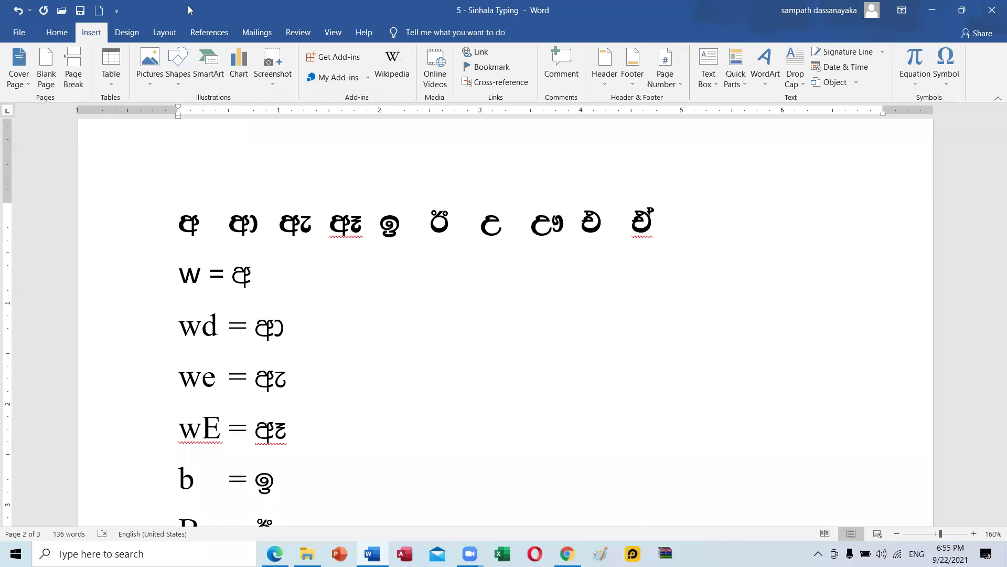
{"action": "left_click", "coordinate": [950, 86]}
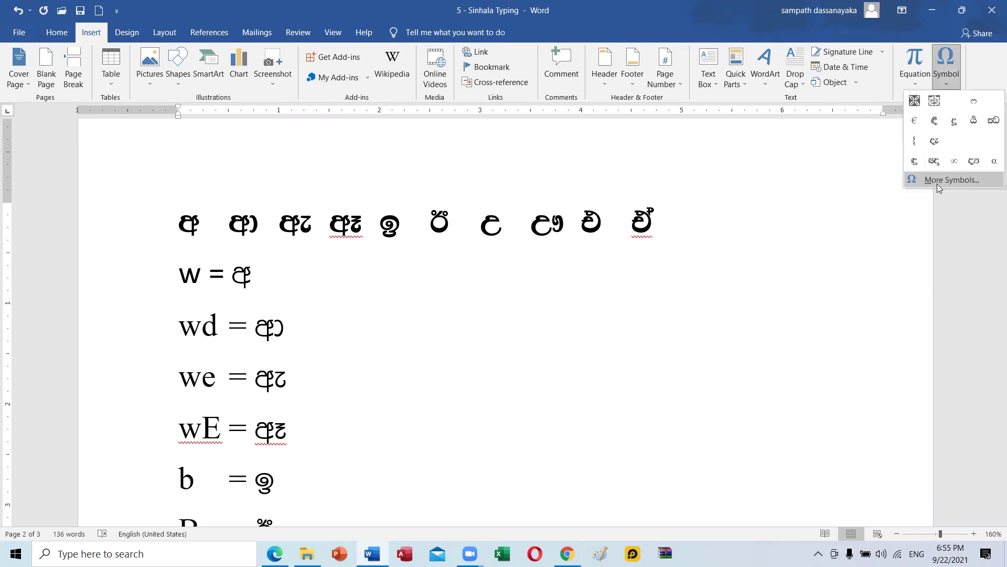
{"action": "left_click", "coordinate": [937, 181]}
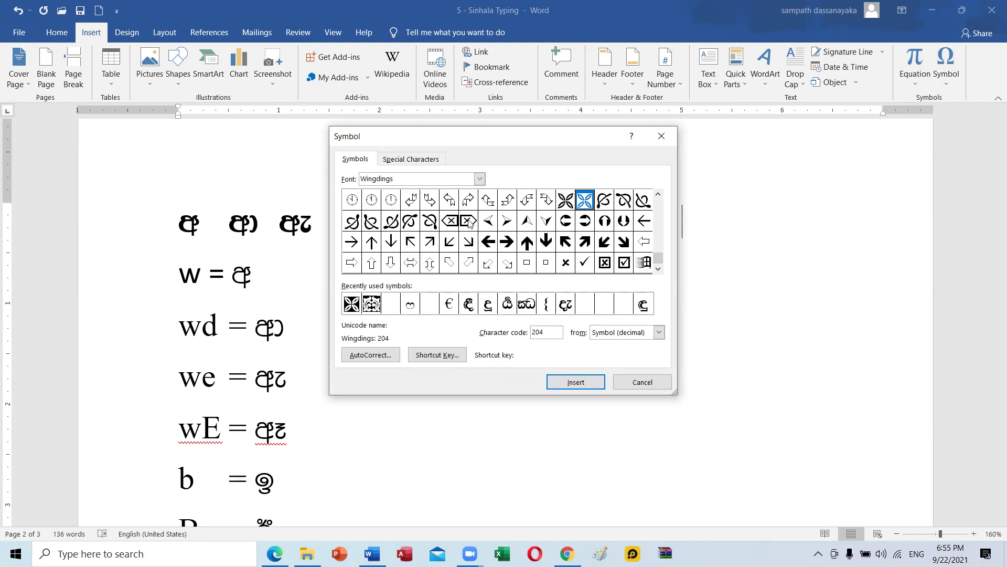
Switch the Symbol dialog font to (normal text) and scroll down to its Sinhala glyphs.
{"action": "left_click", "coordinate": [479, 179]}
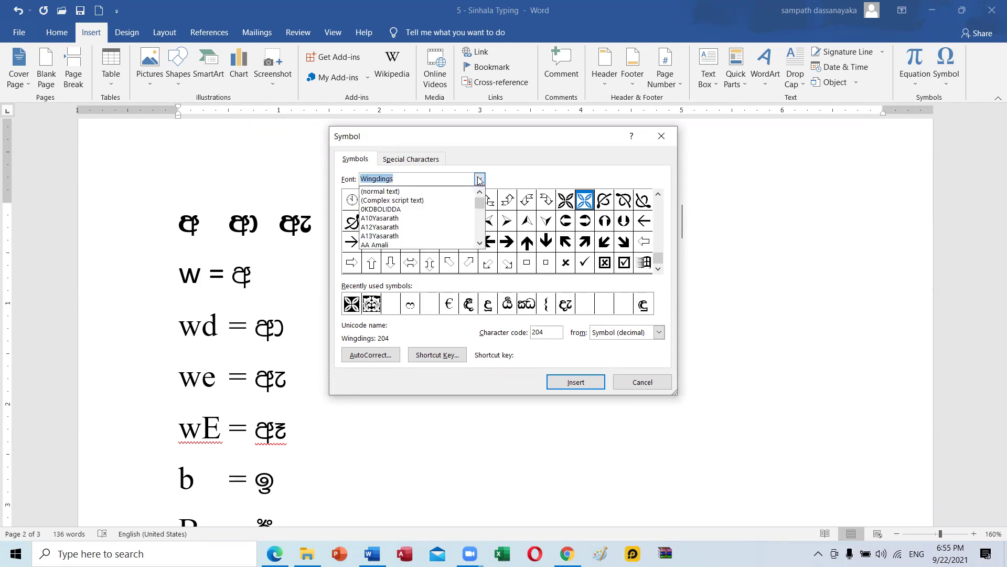
{"action": "left_click_drag", "start_coordinate": [479, 234], "coordinate": [479, 207]}
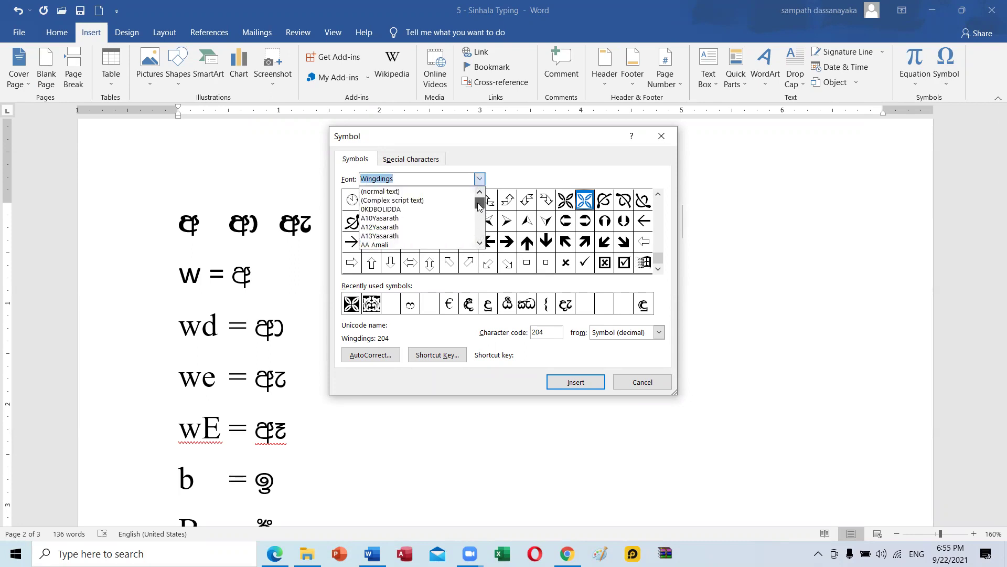
{"action": "left_click", "coordinate": [427, 192]}
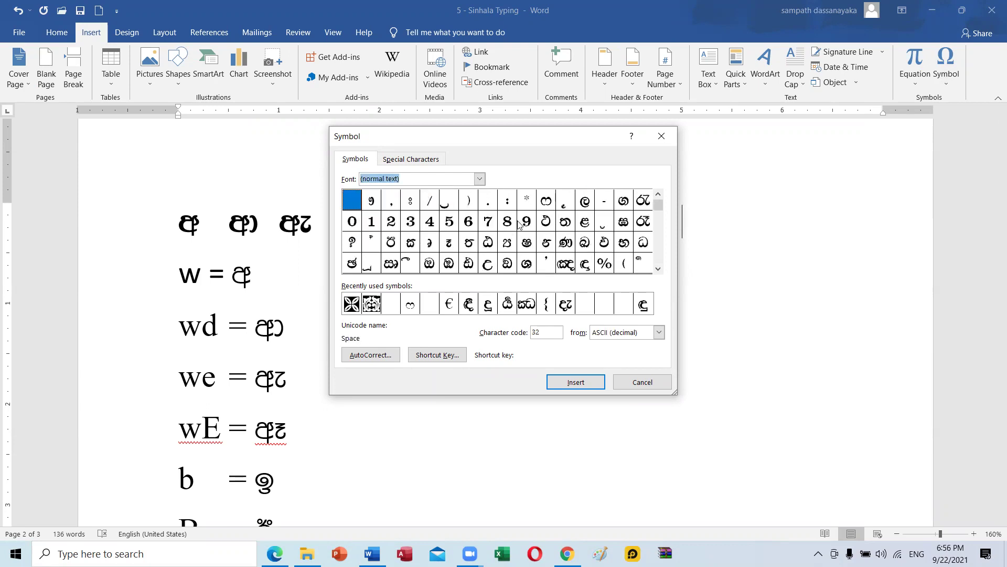
{"action": "left_click", "coordinate": [657, 269]}
{"action": "left_click", "coordinate": [657, 269]}
{"action": "left_click", "coordinate": [658, 270]}
{"action": "left_click", "coordinate": [658, 270]}
{"action": "left_click", "coordinate": [657, 270]}
{"action": "left_click", "coordinate": [658, 269]}
{"action": "left_click", "coordinate": [657, 270]}
{"action": "left_click", "coordinate": [658, 269]}
{"action": "left_click", "coordinate": [658, 195]}
{"action": "left_click", "coordinate": [658, 195]}
{"action": "left_click", "coordinate": [658, 194]}
{"action": "left_click", "coordinate": [658, 195]}
{"action": "left_click", "coordinate": [658, 195]}
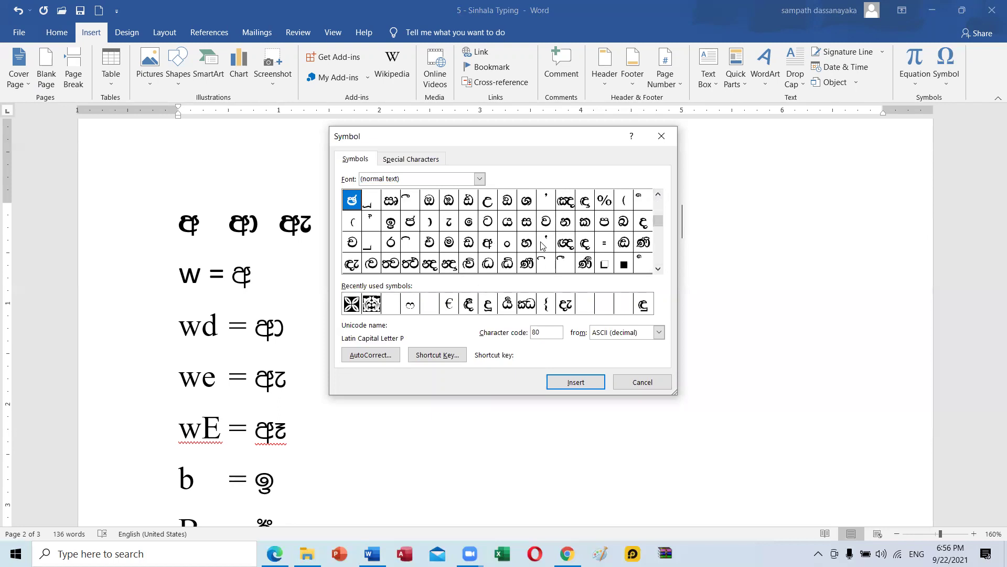
{"action": "mouse_move", "coordinate": [659, 221]}
{"action": "left_mouse_down"}
{"action": "mouse_move", "coordinate": [658, 182]}
{"action": "mouse_move", "coordinate": [659, 220]}
{"action": "left_mouse_up"}
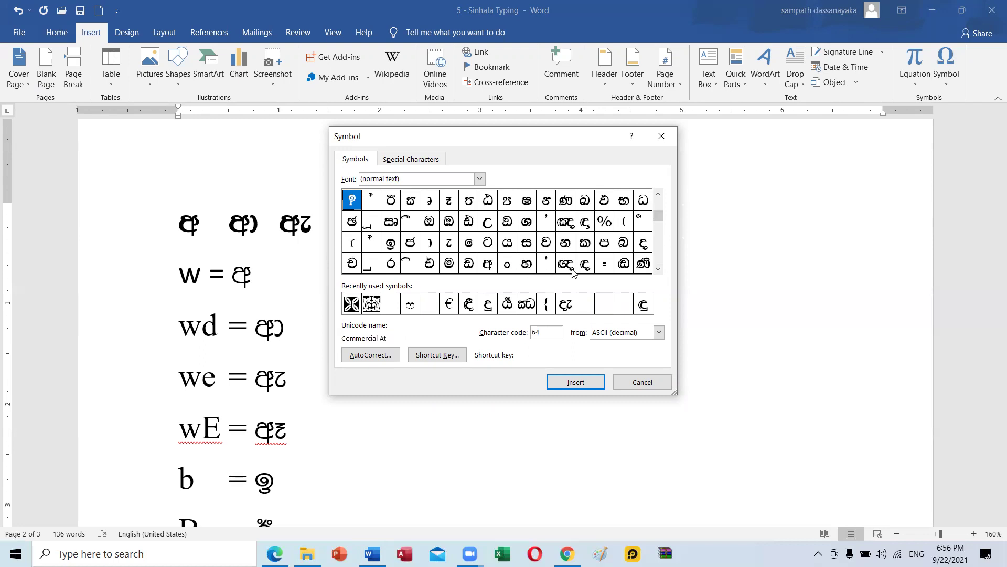
Check which keys produce the Sinhala glyphs අ, උ, ට, ස, ක and ර.
{"action": "left_click", "coordinate": [488, 264]}
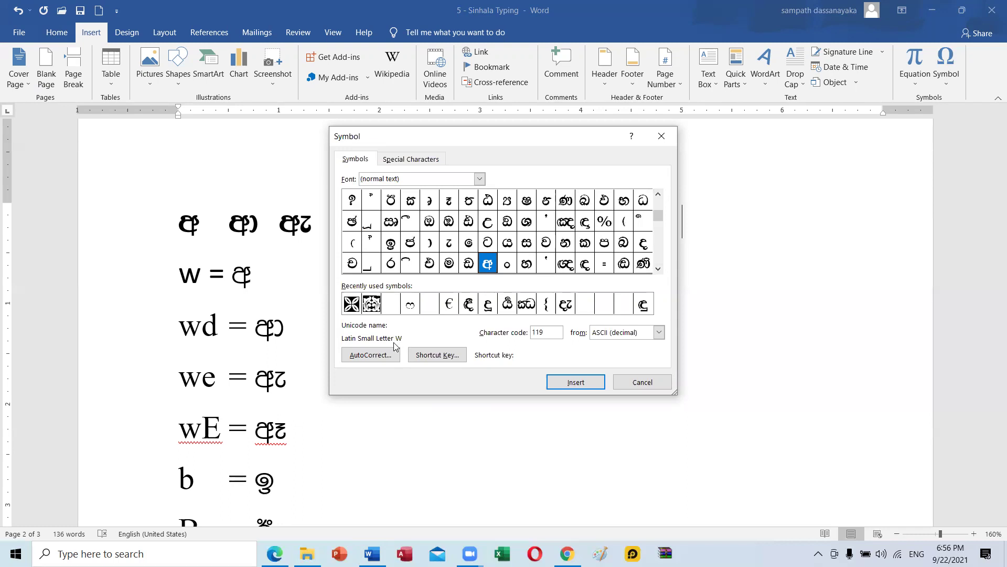
{"action": "left_click", "coordinate": [488, 226]}
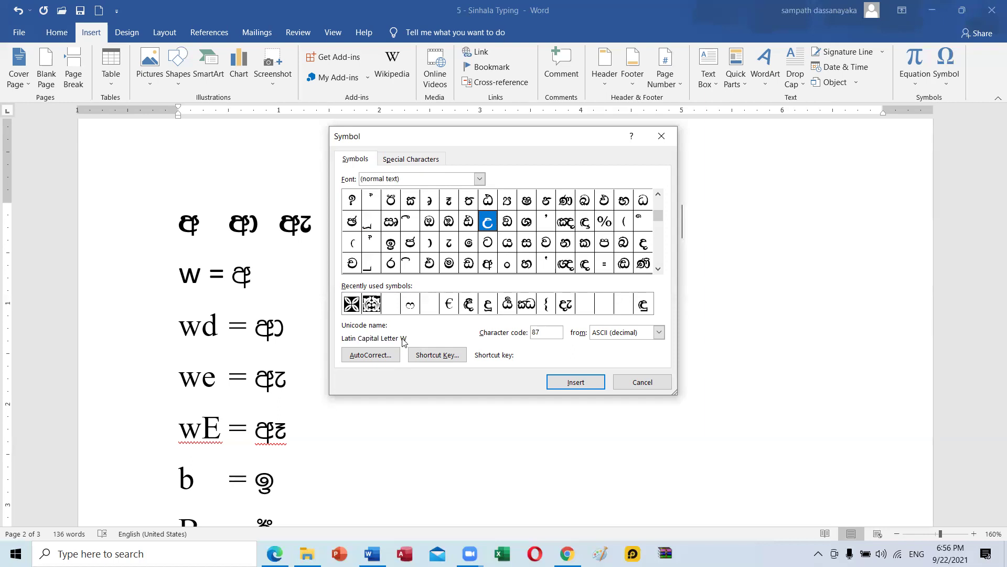
{"action": "key", "text": "Down"}
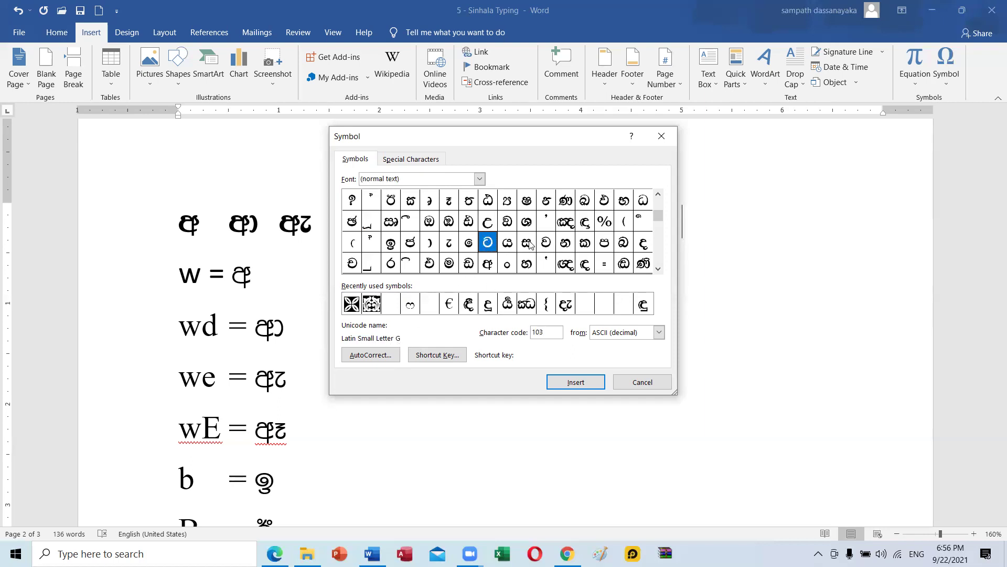
{"action": "key", "text": "Right"}
{"action": "key", "text": "Right"}
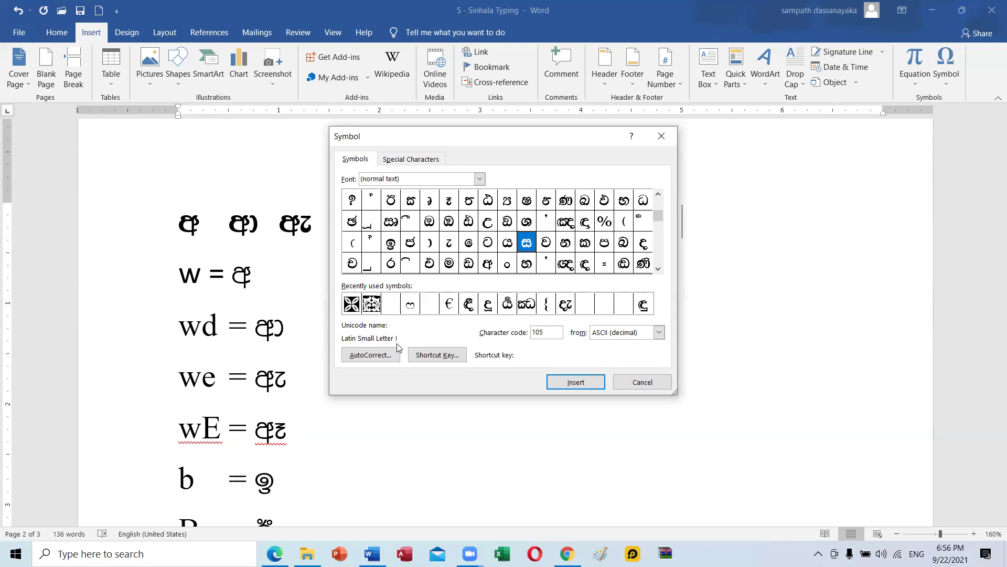
{"action": "left_click", "coordinate": [582, 245]}
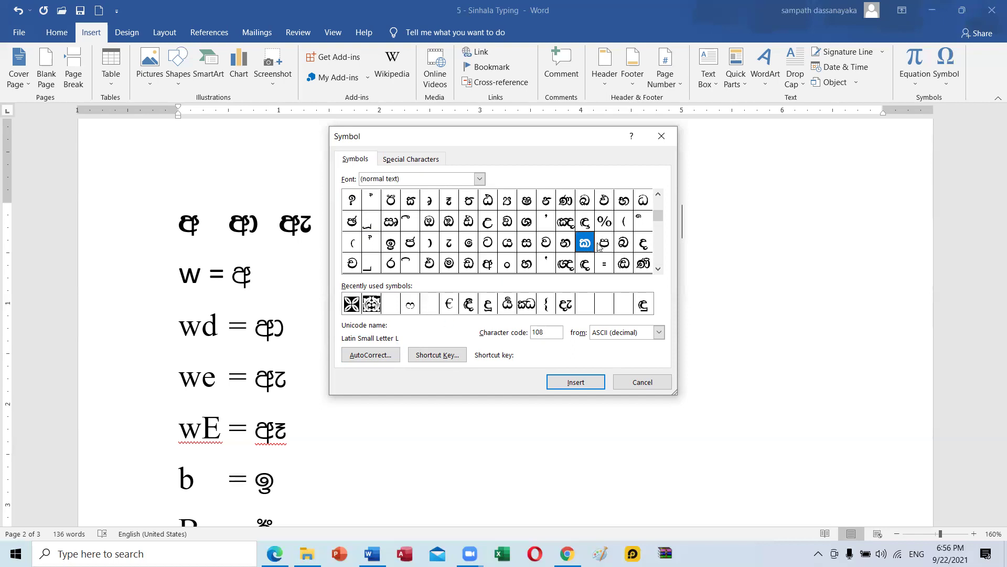
{"action": "key", "text": "Right"}
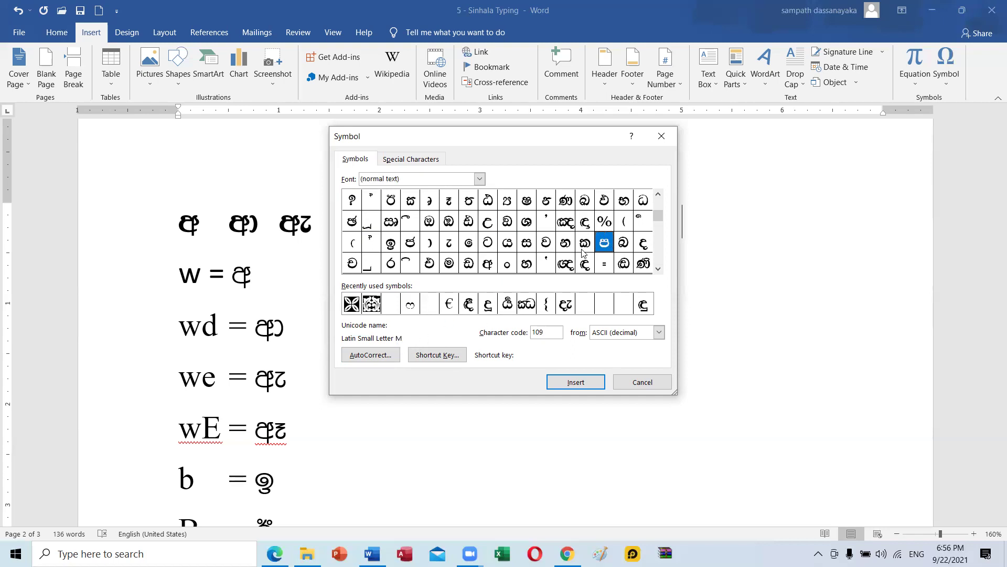
{"action": "left_click", "coordinate": [639, 246]}
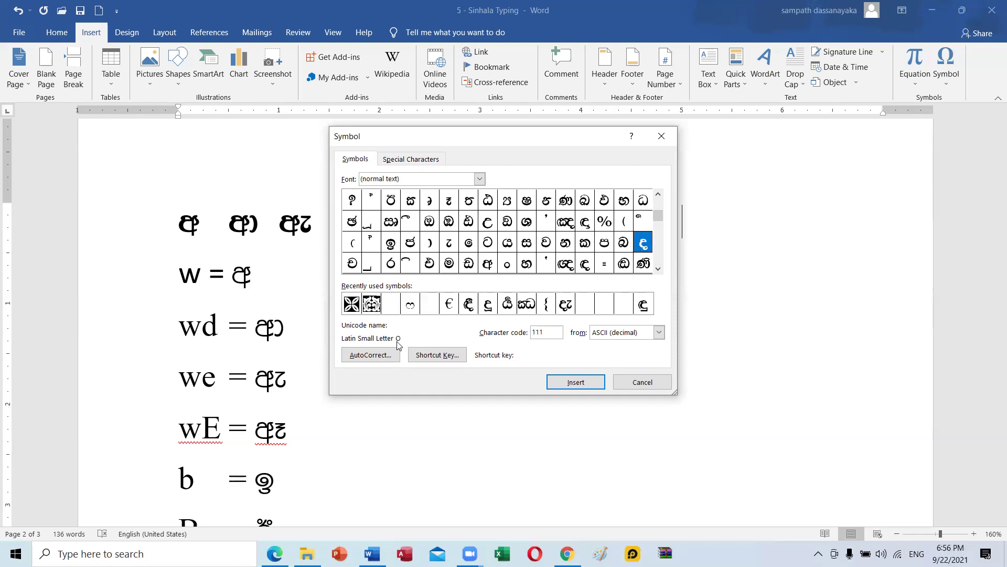
{"action": "left_click", "coordinate": [394, 264]}
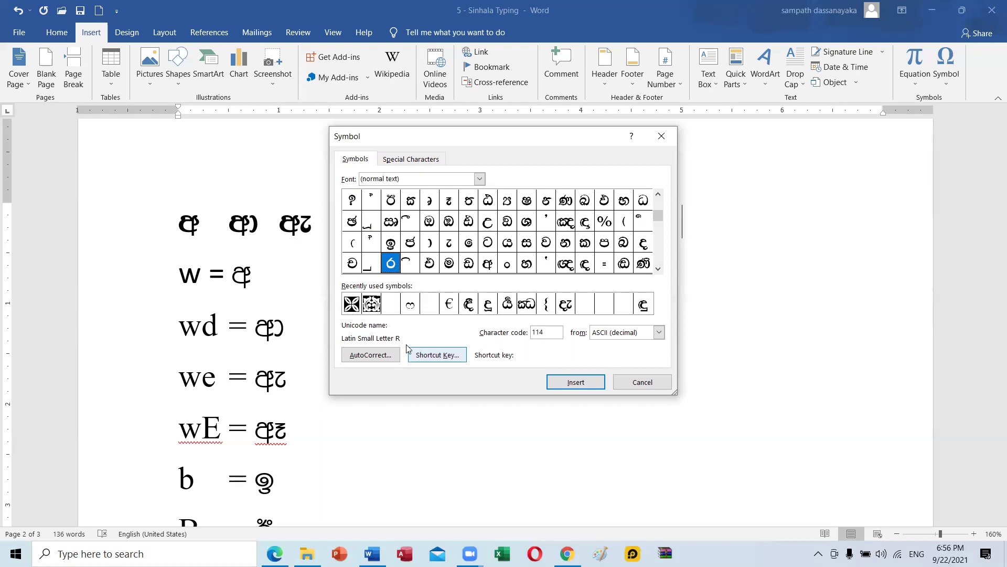
{"action": "left_click", "coordinate": [348, 263]}
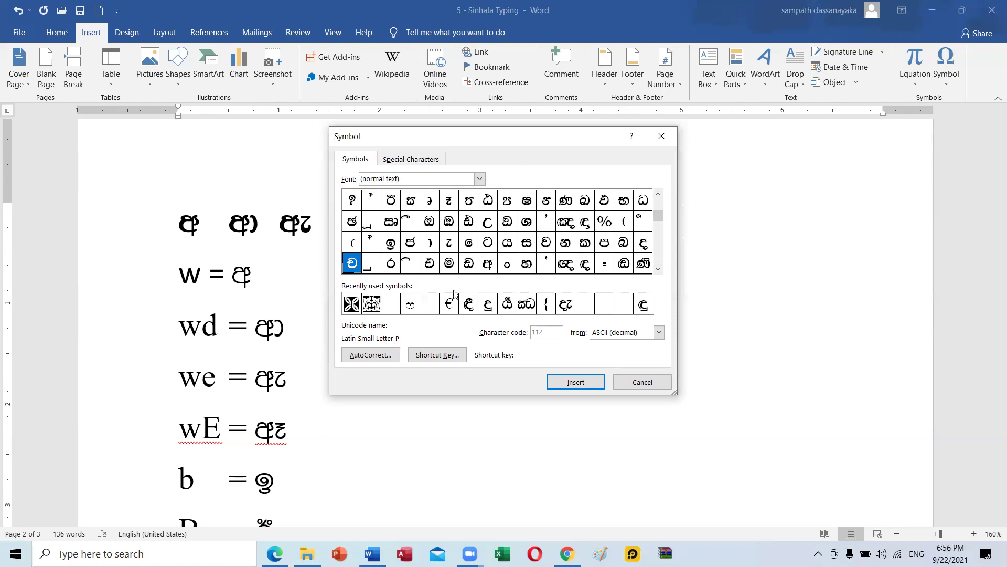
{"action": "left_click", "coordinate": [508, 264]}
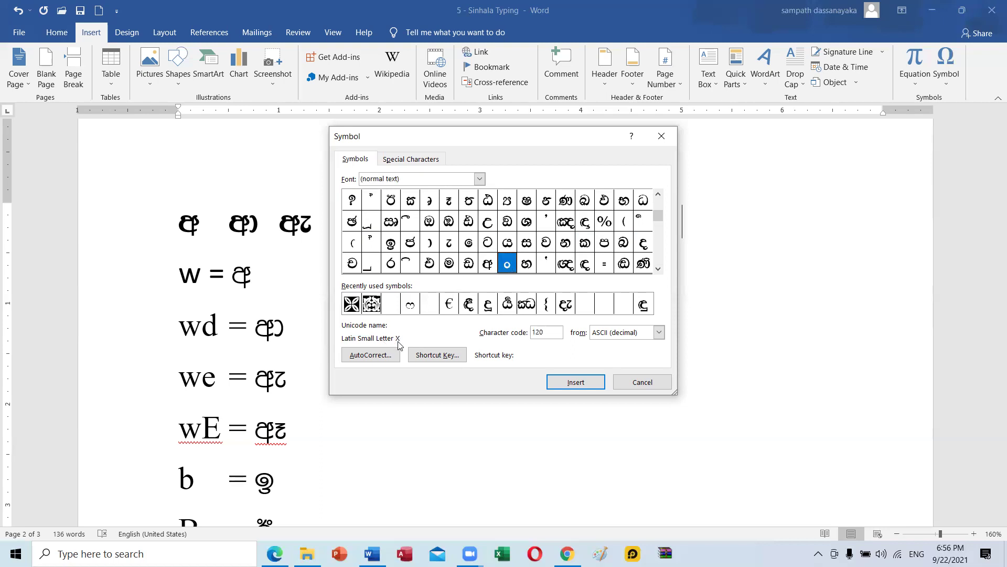
{"action": "left_click", "coordinate": [410, 262]}
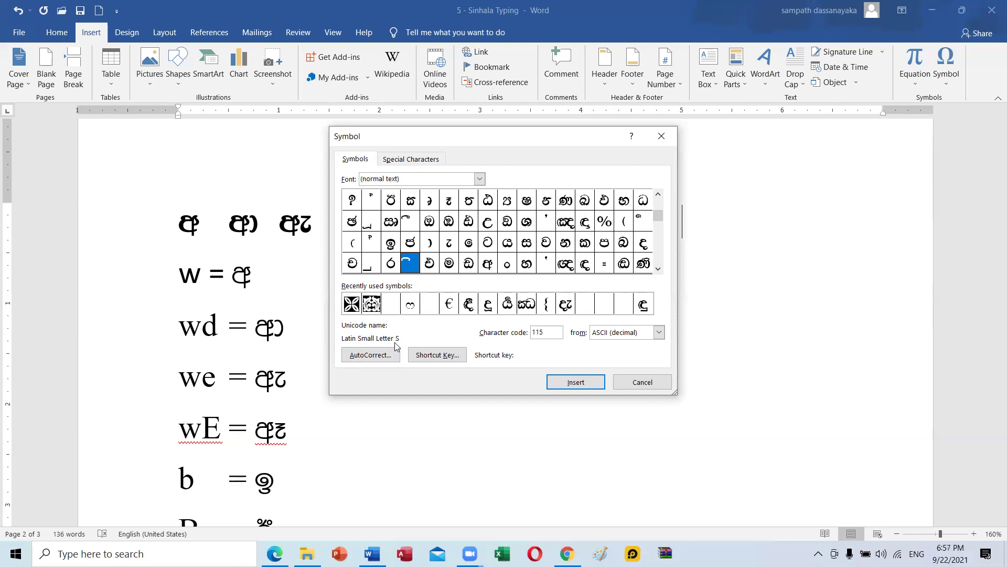
{"action": "left_click", "coordinate": [371, 265]}
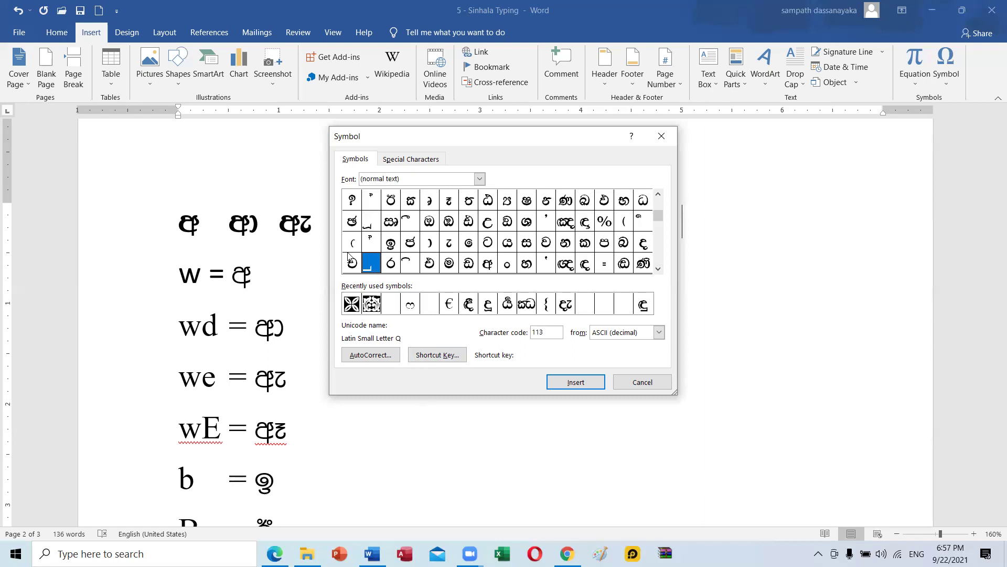
{"action": "left_click", "coordinate": [370, 245]}
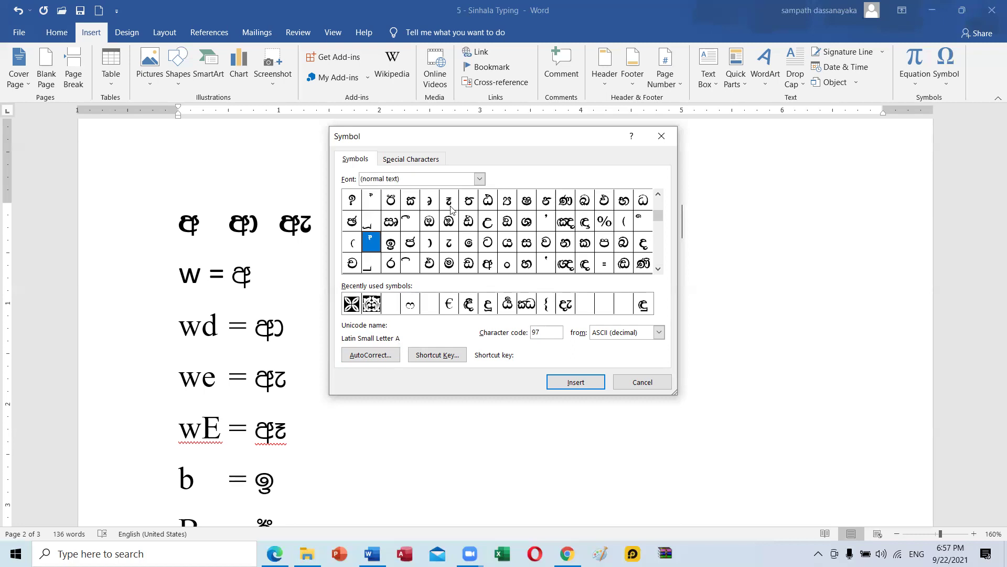
{"action": "left_click", "coordinate": [449, 204]}
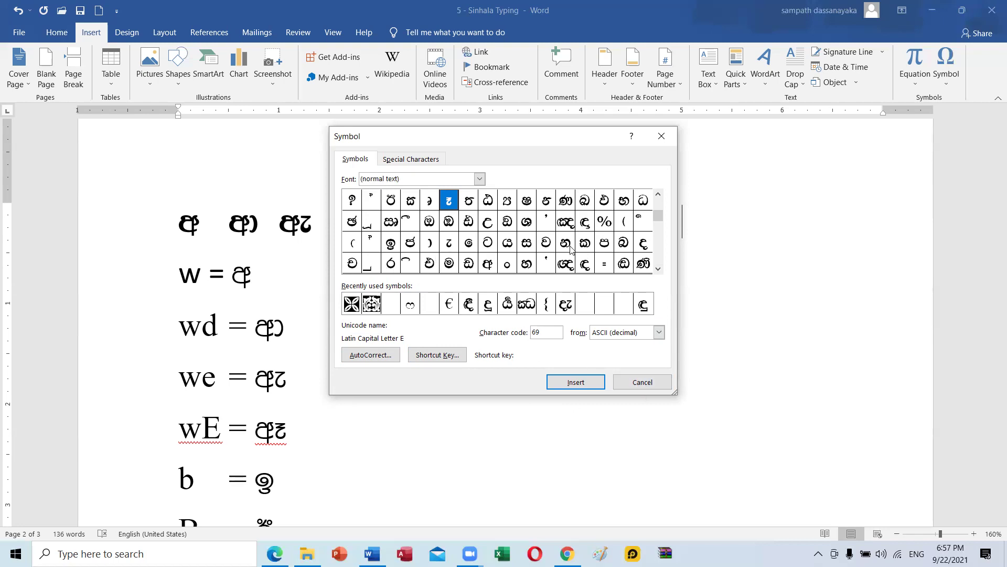
{"action": "left_click_drag", "start_coordinate": [656, 221], "coordinate": [659, 203]}
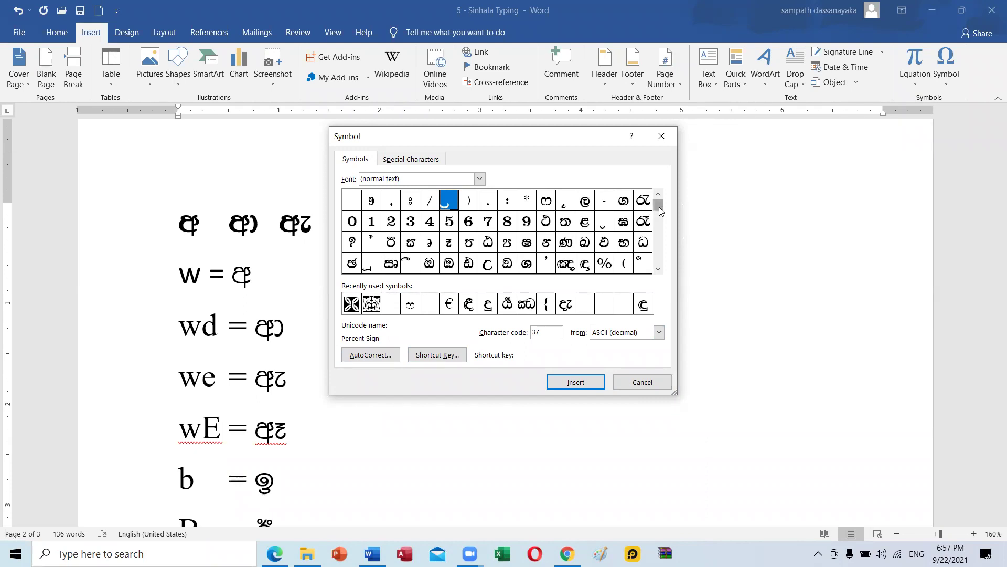
Close the Symbol dialog and highlight the w = අ, wd = ආ, we = ඇ, wE = ඈ and b = ඉ lines.
{"action": "left_click", "coordinate": [660, 271]}
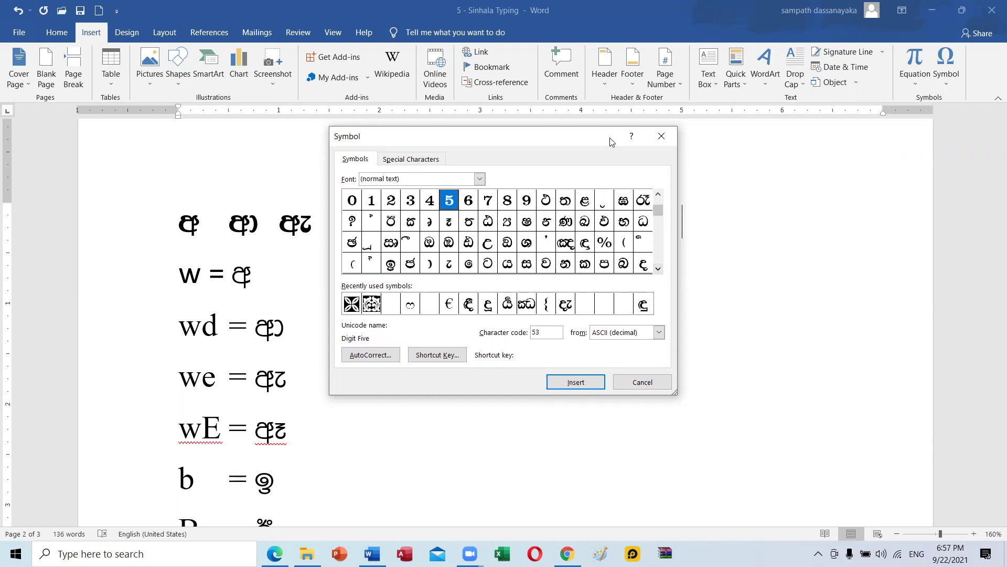
{"action": "left_click", "coordinate": [660, 137]}
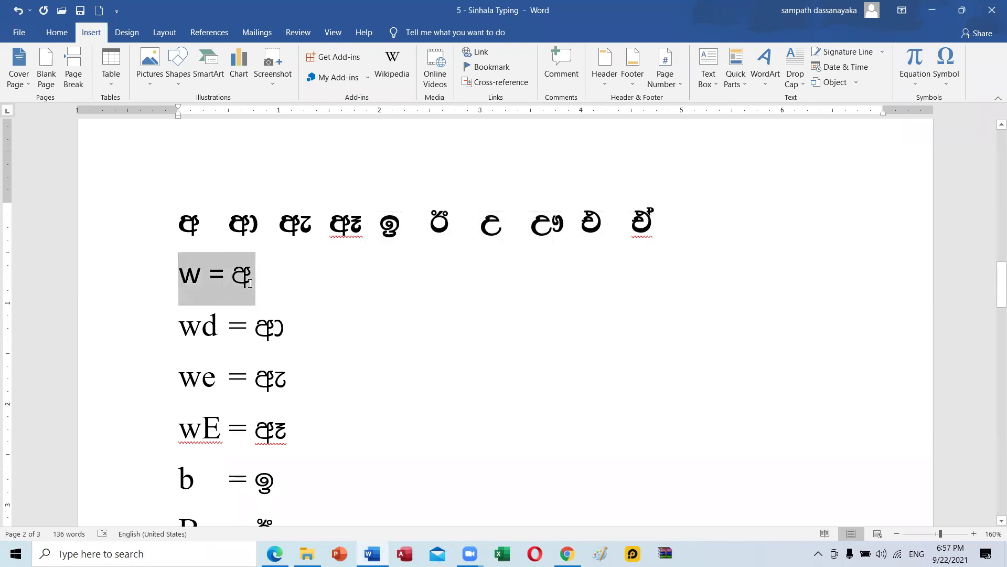
{"action": "left_click_drag", "start_coordinate": [181, 278], "coordinate": [259, 278]}
{"action": "triple_click", "coordinate": [268, 336]}
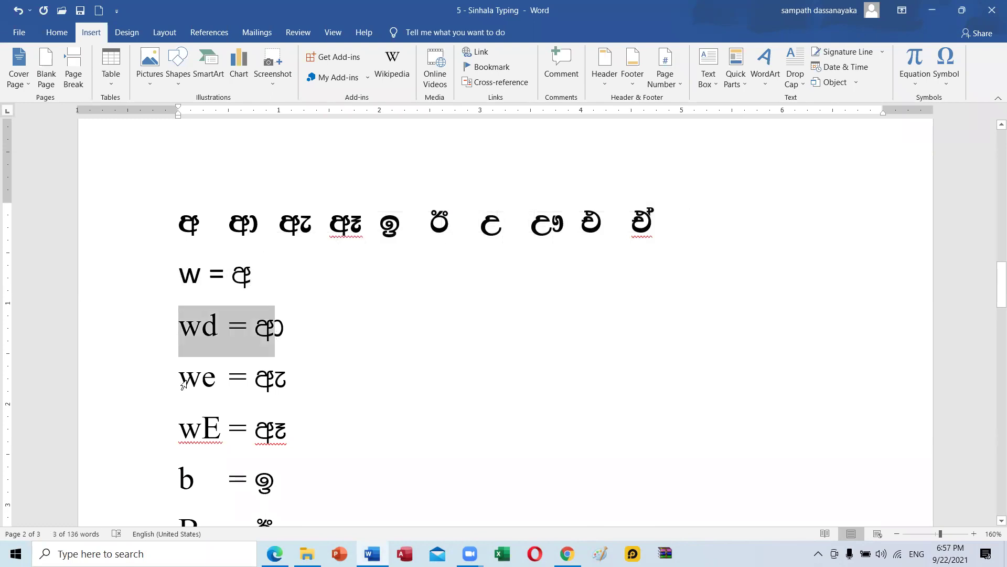
{"action": "left_click_drag", "start_coordinate": [184, 384], "coordinate": [324, 384]}
{"action": "triple_click", "coordinate": [334, 425]}
{"action": "scroll", "coordinate": [334, 425], "scroll_direction": "down", "scroll_amount": 3}
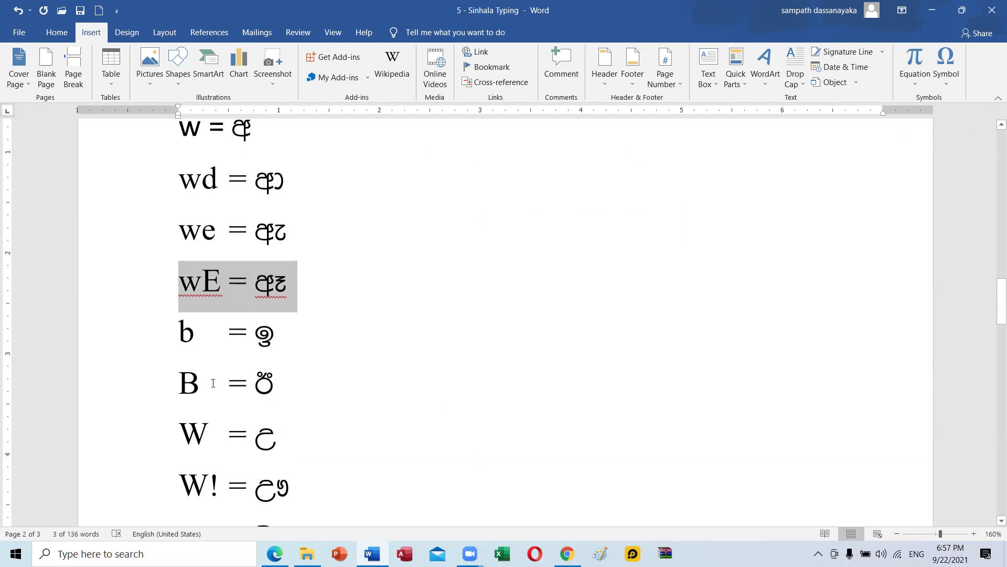
{"action": "triple_click", "coordinate": [250, 347]}
{"action": "left_click_drag", "start_coordinate": [181, 380], "coordinate": [310, 387]}
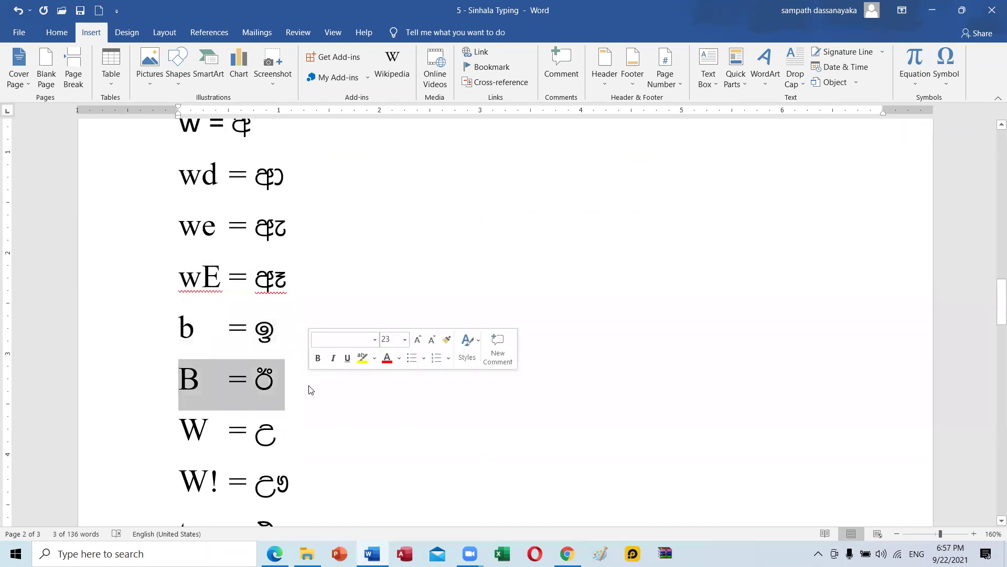
{"action": "scroll", "coordinate": [329, 414], "scroll_direction": "up", "scroll_amount": 5}
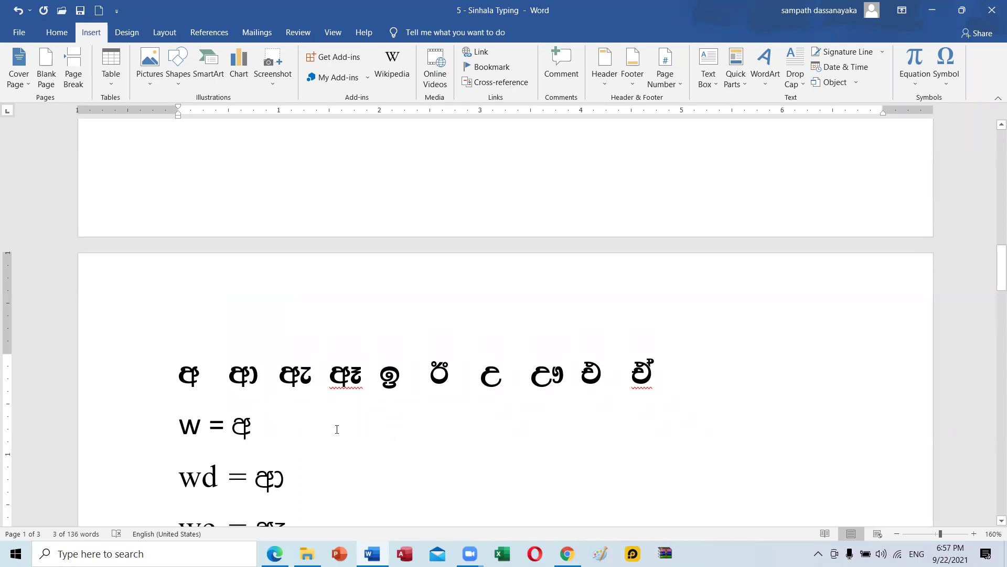
Scroll down to page 3 with the අම්මා samples and the Alt-code list.
{"action": "scroll", "coordinate": [762, 438], "scroll_direction": "down", "scroll_amount": 4}
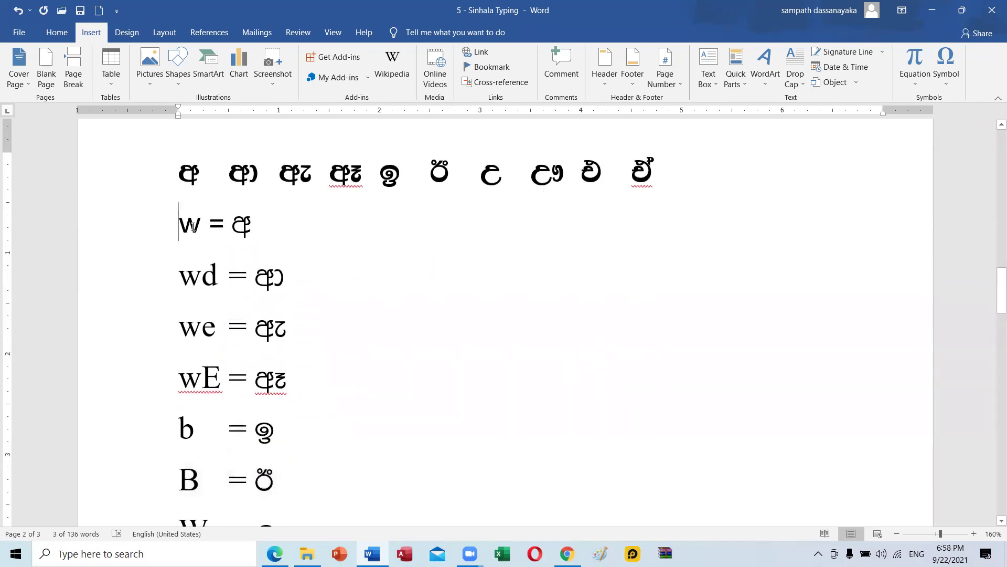
{"action": "left_click_drag", "start_coordinate": [179, 226], "coordinate": [202, 227]}
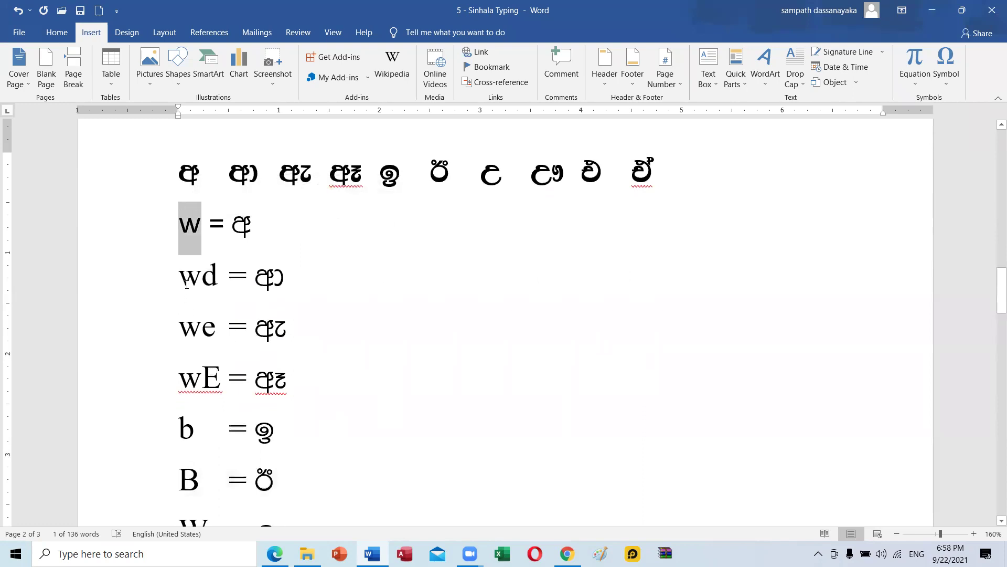
{"action": "scroll", "coordinate": [303, 417], "scroll_direction": "down", "scroll_amount": 9}
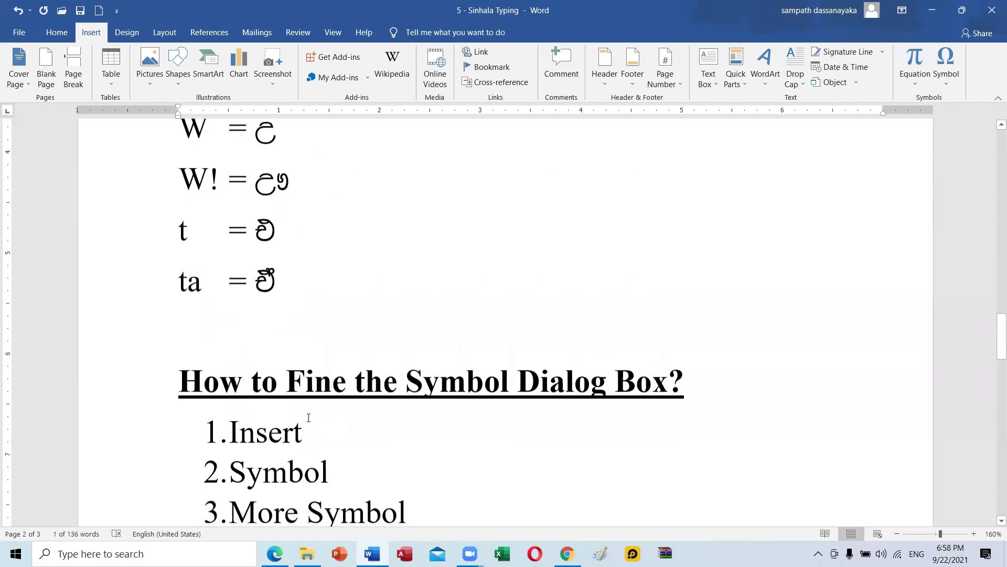
{"action": "scroll", "coordinate": [303, 418], "scroll_direction": "up", "scroll_amount": 9}
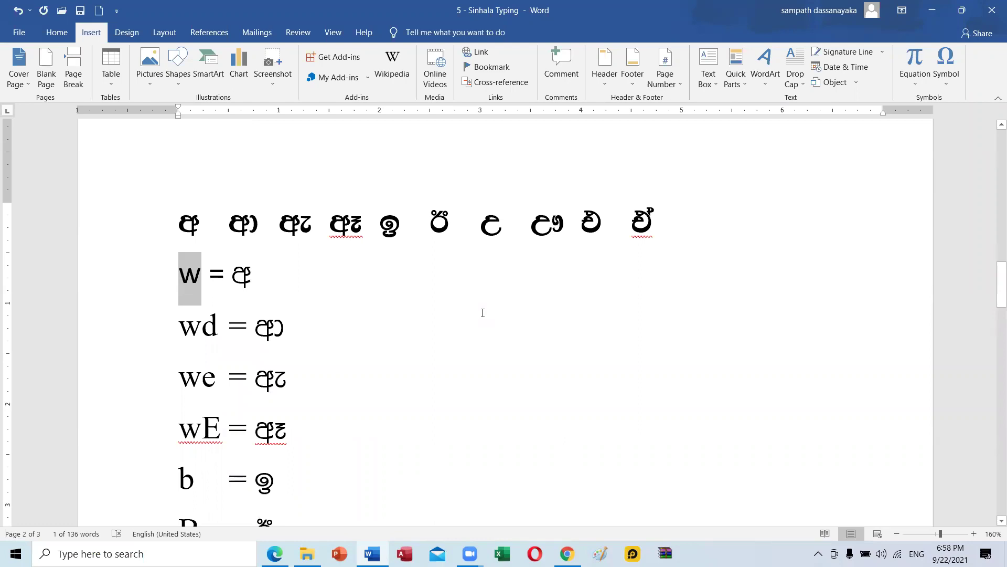
{"action": "scroll", "coordinate": [301, 414], "scroll_direction": "down", "scroll_amount": 7}
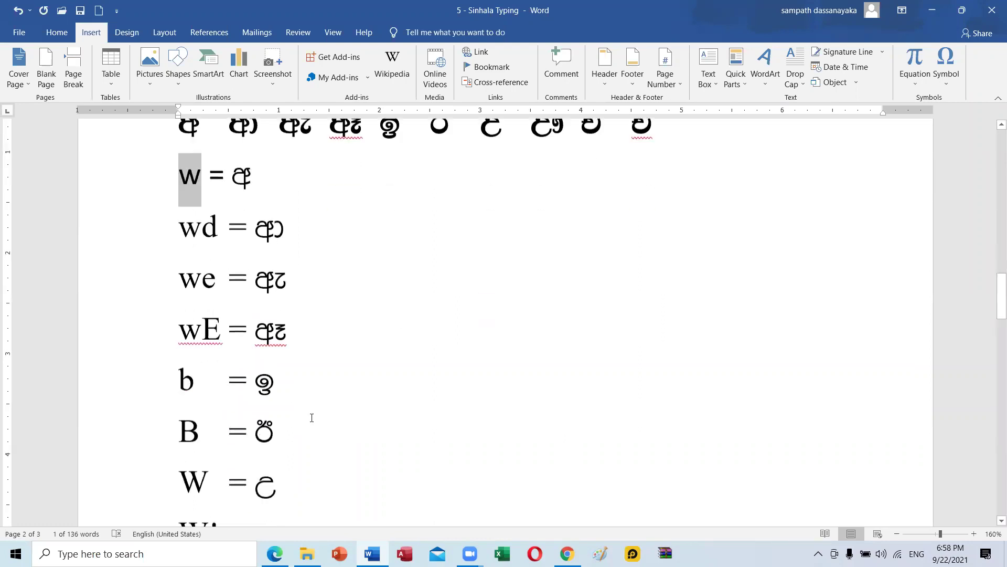
{"action": "scroll", "coordinate": [311, 418], "scroll_direction": "down", "scroll_amount": 2}
{"action": "scroll", "coordinate": [312, 418], "scroll_direction": "down", "scroll_amount": 5}
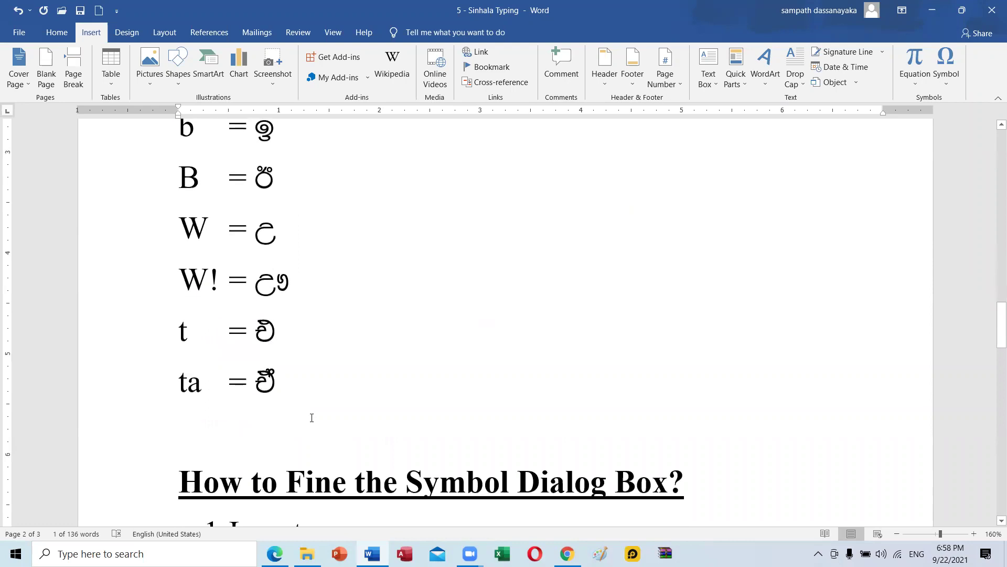
{"action": "scroll", "coordinate": [577, 306], "scroll_direction": "down", "scroll_amount": 12}
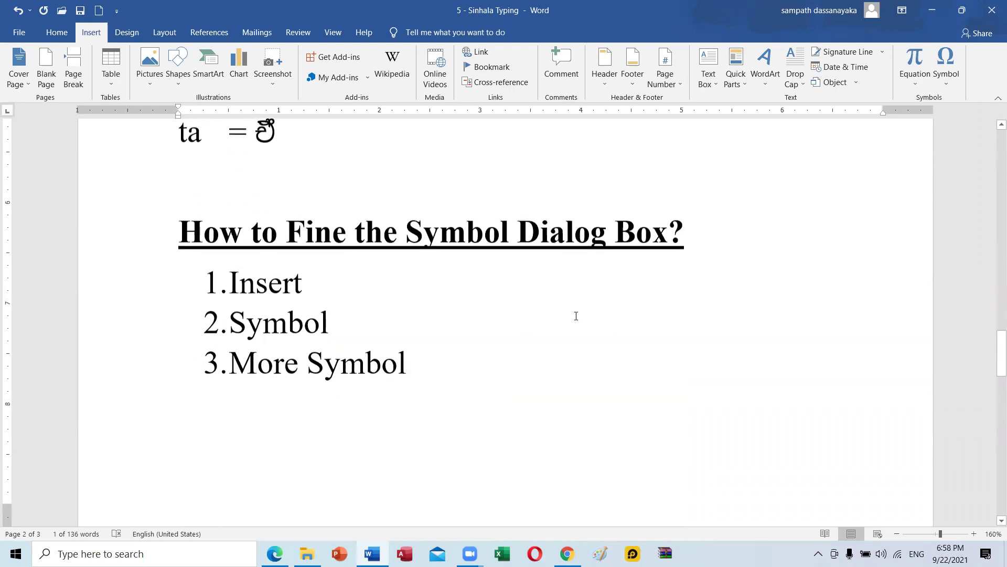
{"action": "scroll", "coordinate": [577, 317], "scroll_direction": "up", "scroll_amount": 1}
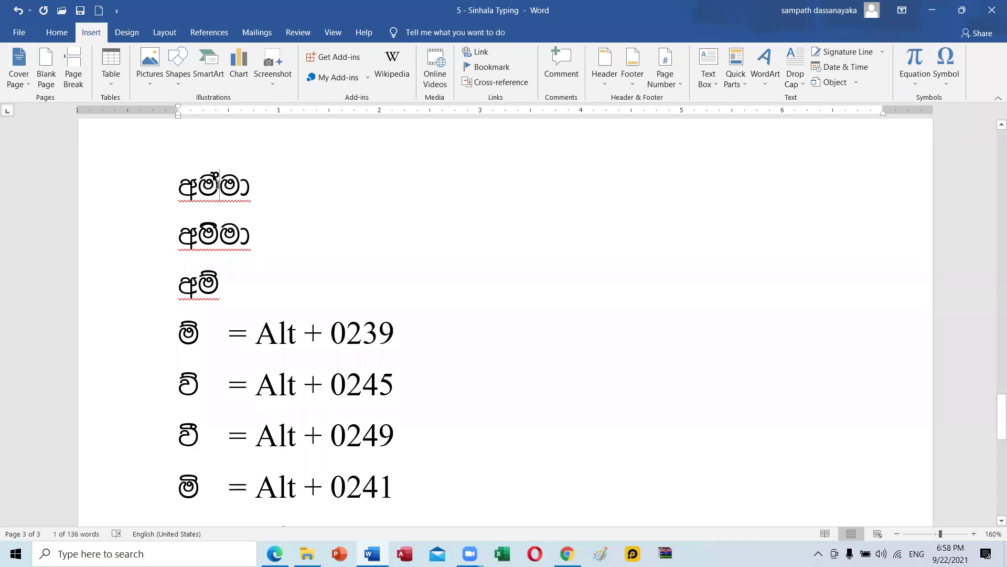
Insert a tab after the first line's Sinhala word and undo Word's auto-capitalisation.
{"action": "key", "text": "Down"}
{"action": "left_click", "coordinate": [202, 231], "text": "shift"}
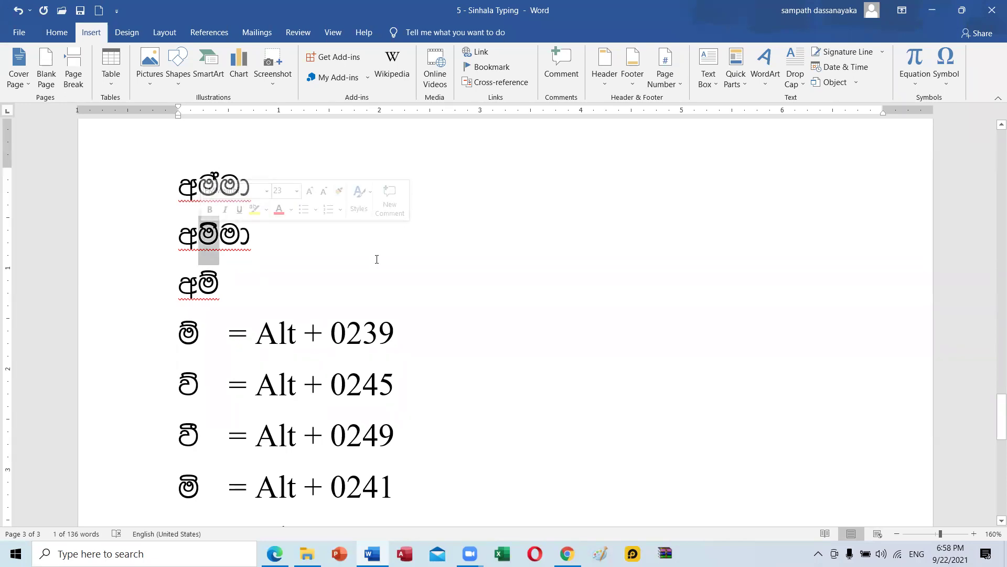
{"action": "left_click", "coordinate": [294, 276]}
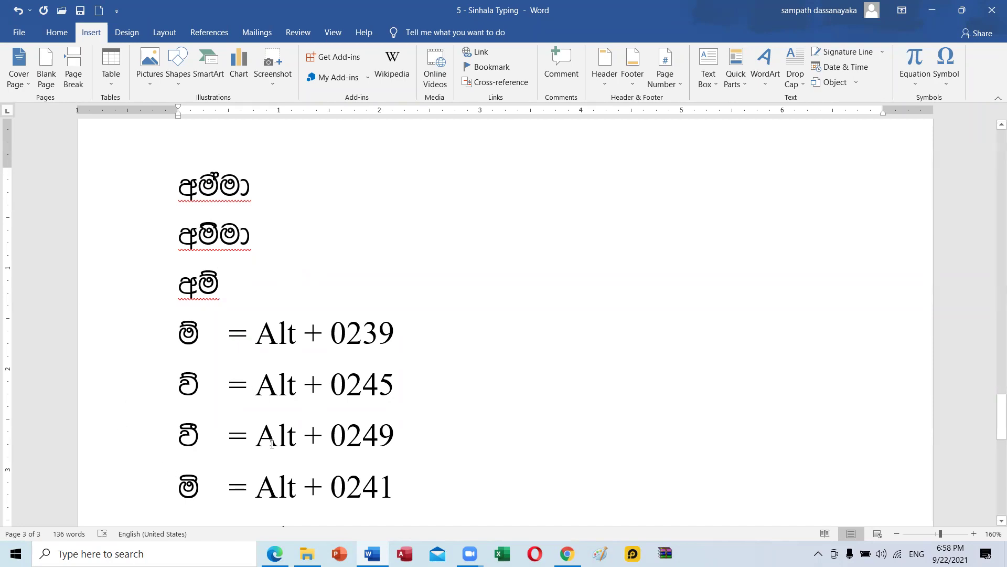
{"action": "scroll", "coordinate": [262, 436], "scroll_direction": "down", "scroll_amount": 1}
{"action": "scroll", "coordinate": [262, 436], "scroll_direction": "down", "scroll_amount": 3}
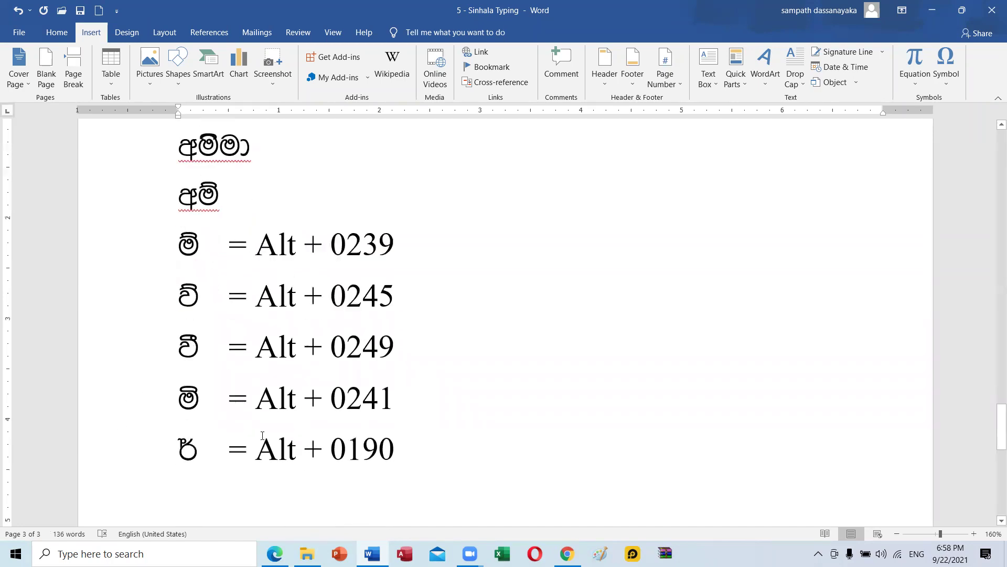
{"action": "scroll", "coordinate": [262, 432], "scroll_direction": "down", "scroll_amount": 6}
{"action": "scroll", "coordinate": [263, 432], "scroll_direction": "up", "scroll_amount": 3}
{"action": "scroll", "coordinate": [263, 432], "scroll_direction": "up", "scroll_amount": 9}
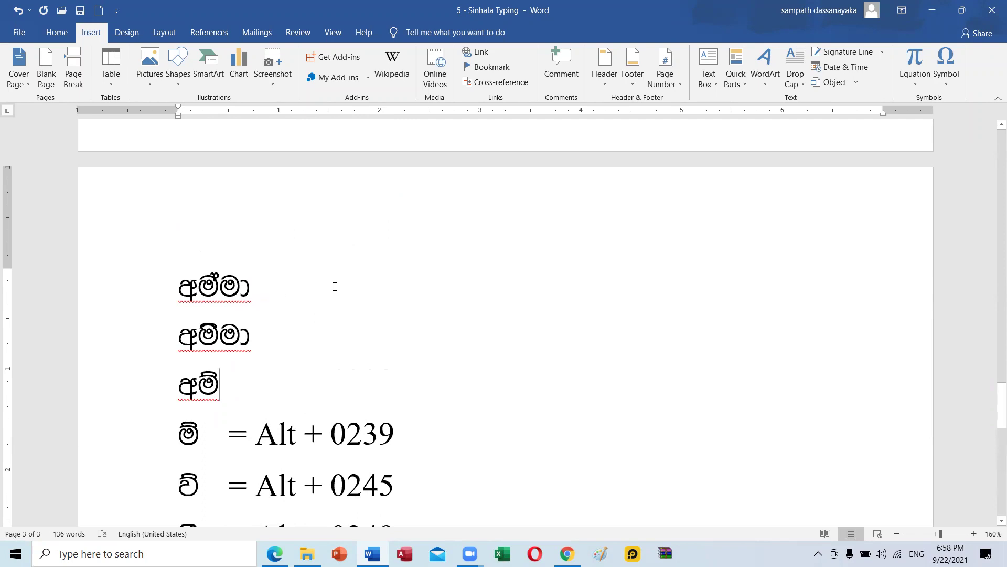
{"action": "key", "text": "Tab"}
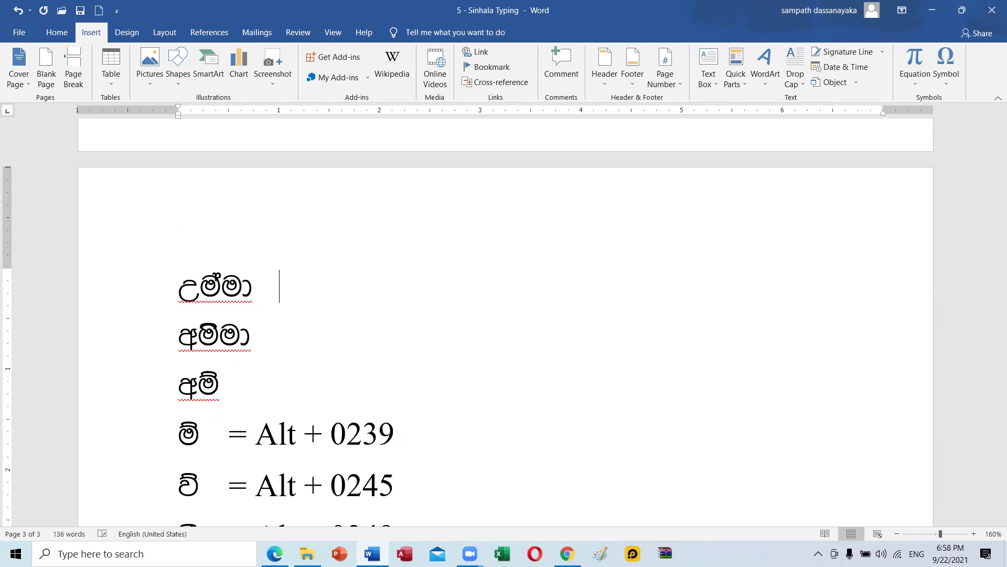
{"action": "key", "text": "ctrl+z"}
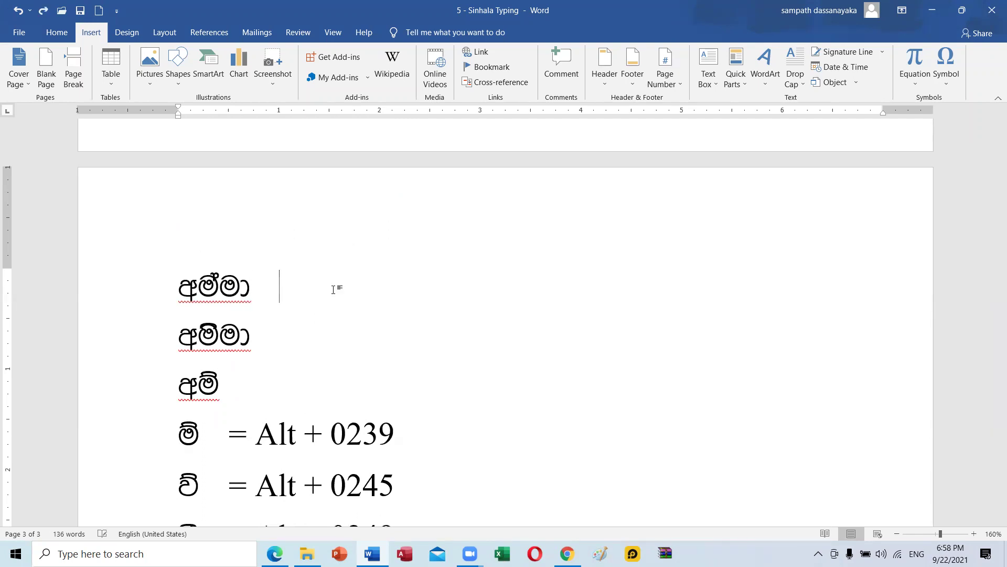
Type අම්මා (wuaud) and අමිමා (wusud) in FMMalithi as the second column on lines 1–2, then switch to Chrome.
{"action": "left_click", "coordinate": [57, 33]}
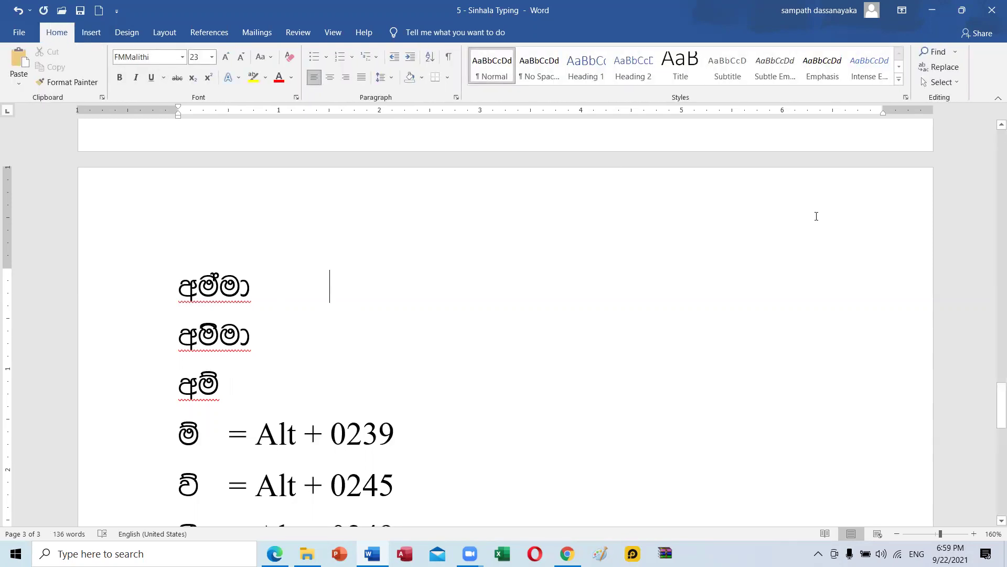
{"action": "type", "text": "w"}
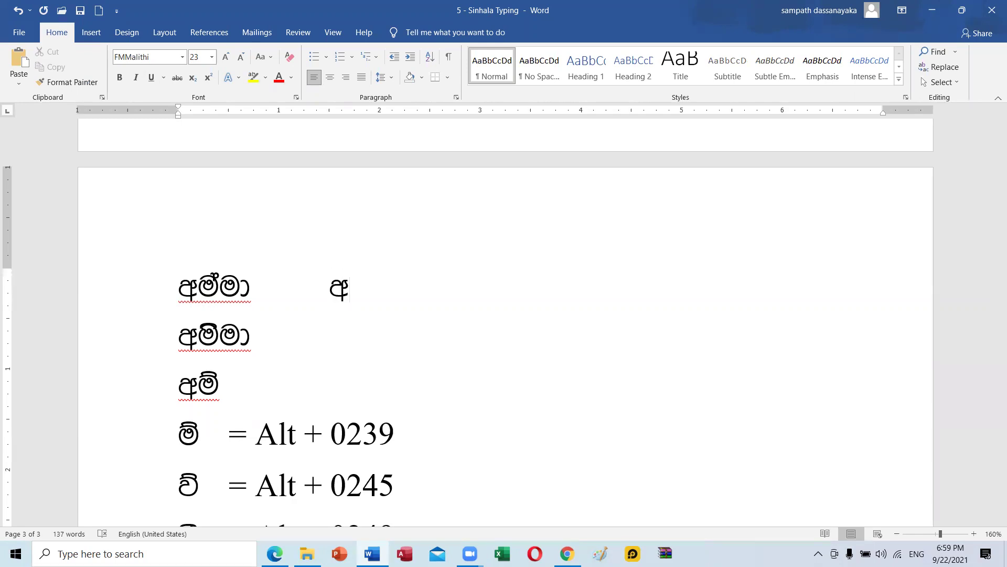
{"action": "type", "text": "uau"}
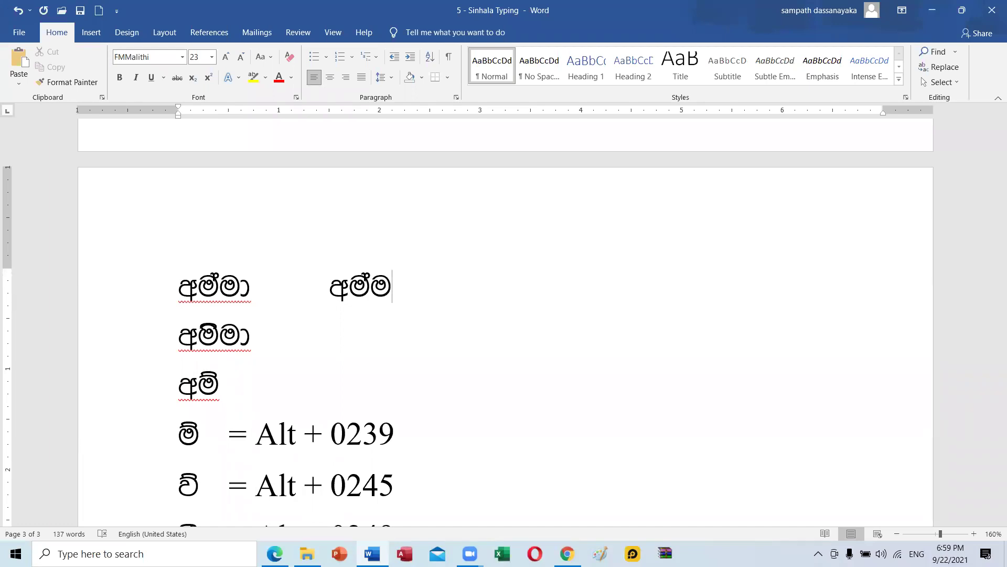
{"action": "type", "text": "d"}
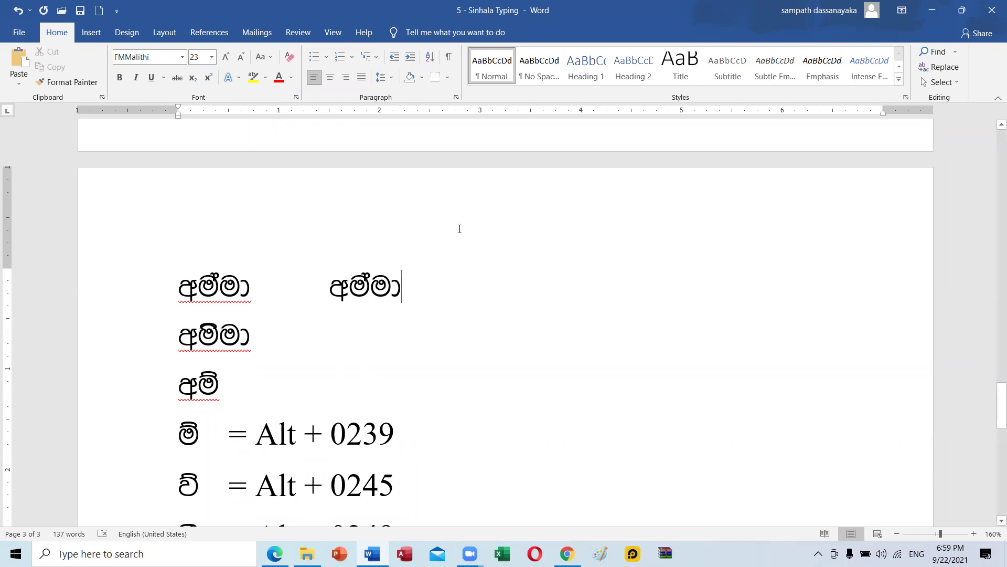
{"action": "left_click", "coordinate": [343, 341]}
{"action": "key", "text": "Tab"}
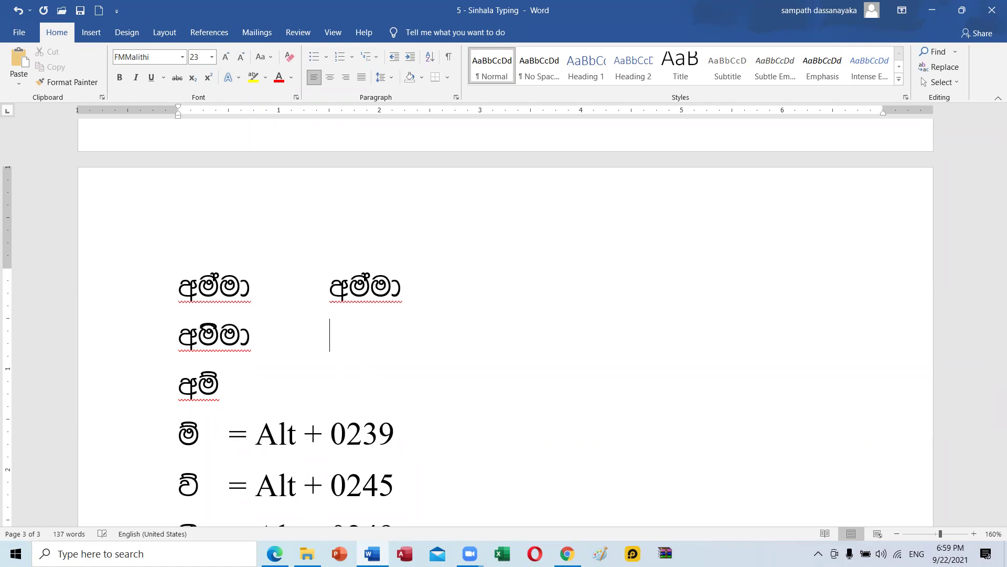
{"action": "type", "text": "wu"}
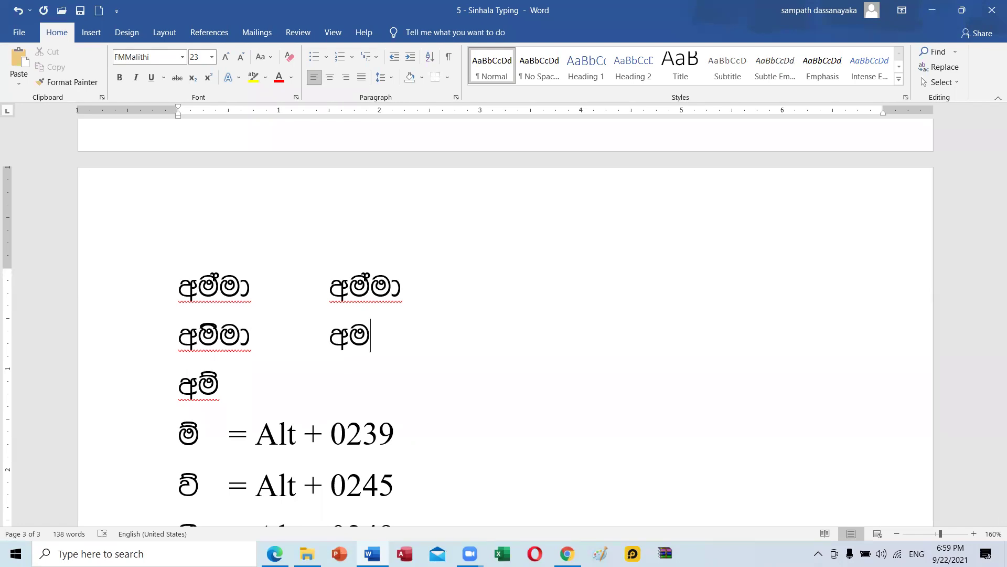
{"action": "type", "text": "sud"}
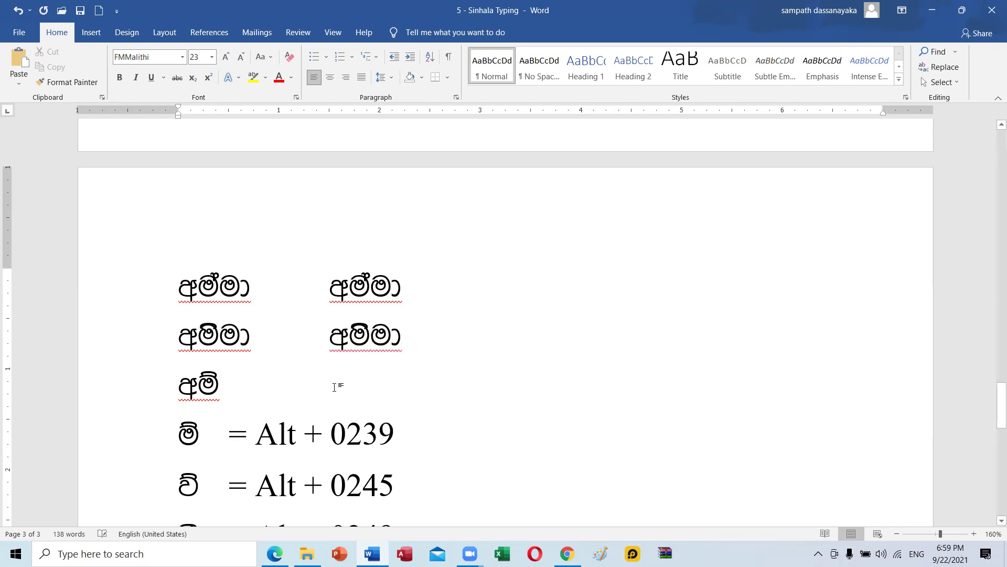
{"action": "key", "text": "Tab"}
{"action": "key", "text": "Tab"}
{"action": "key", "text": "Tab"}
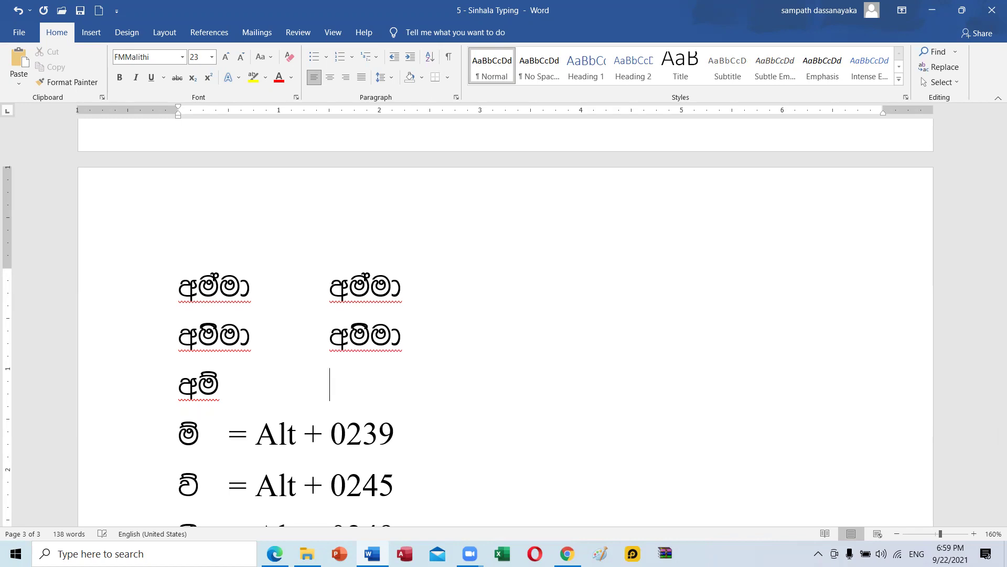
{"action": "left_click", "coordinate": [567, 553]}
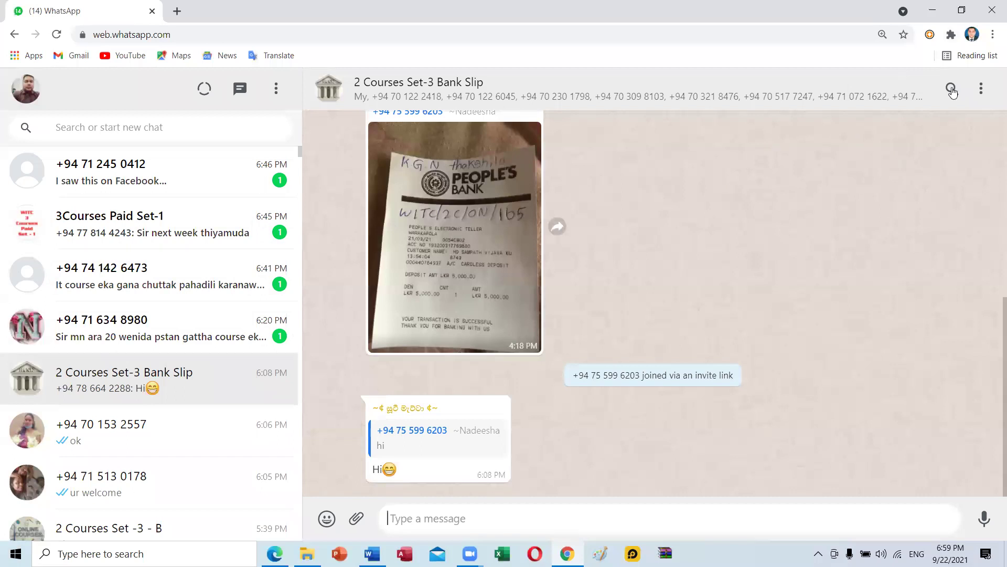
Back in Word, type අමිමා on line 3 using w, Alt + 0239 and ud, then add a tab.
{"action": "left_click", "coordinate": [932, 10]}
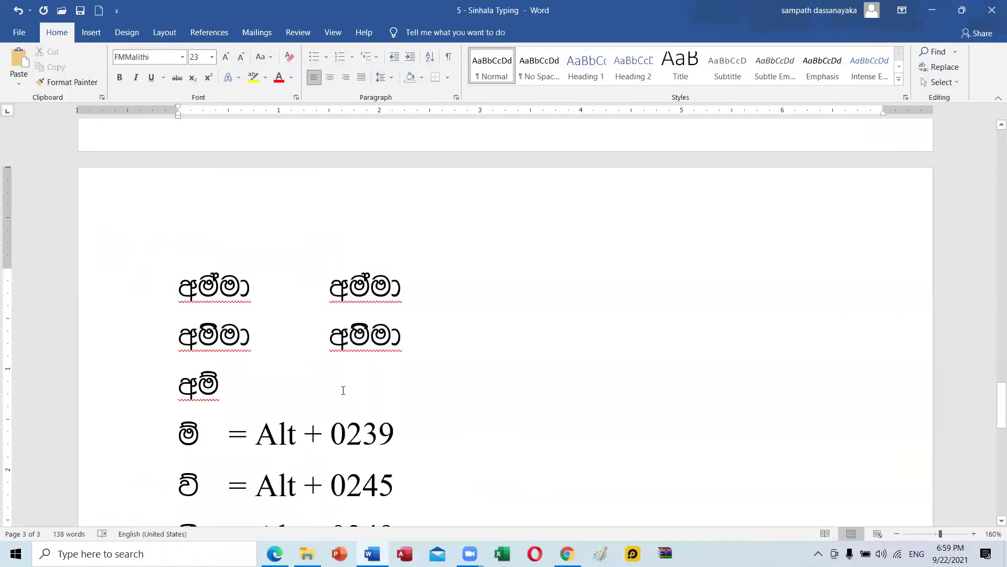
{"action": "type", "text": "w"}
{"action": "key", "text": "alt"}
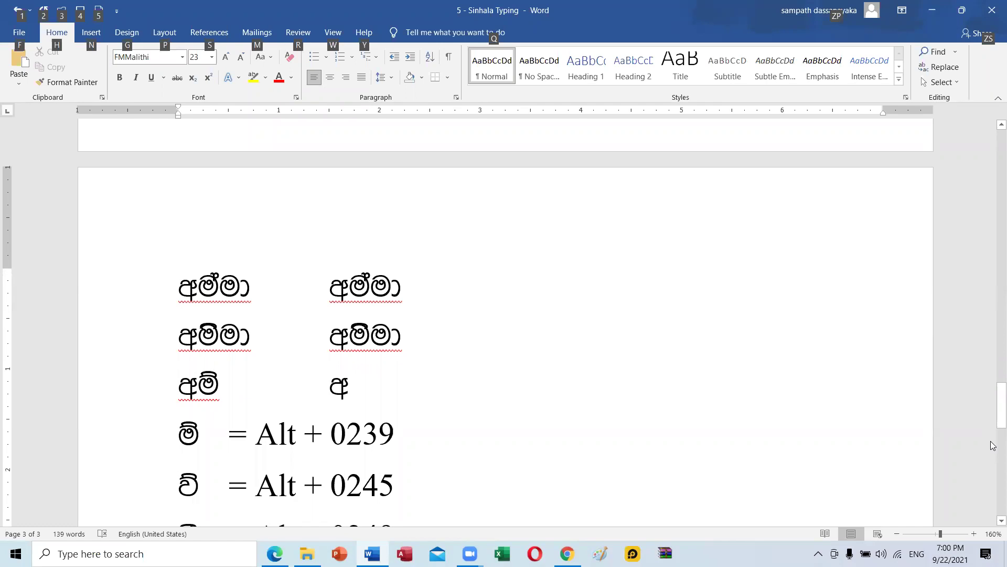
{"action": "key", "text": "alt"}
{"action": "type", "text": "ï"}
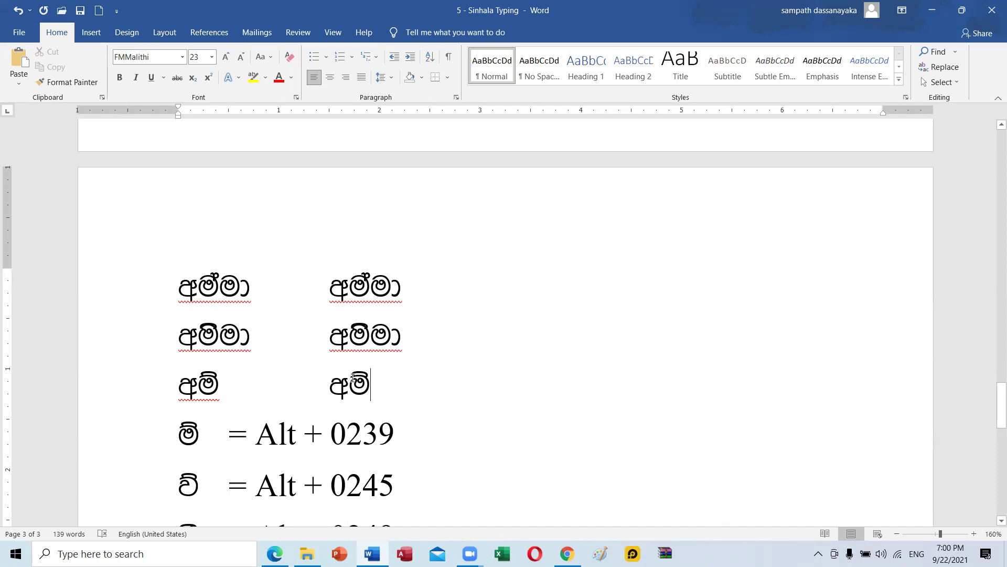
{"action": "left_click_drag", "start_coordinate": [352, 380], "coordinate": [370, 380]}
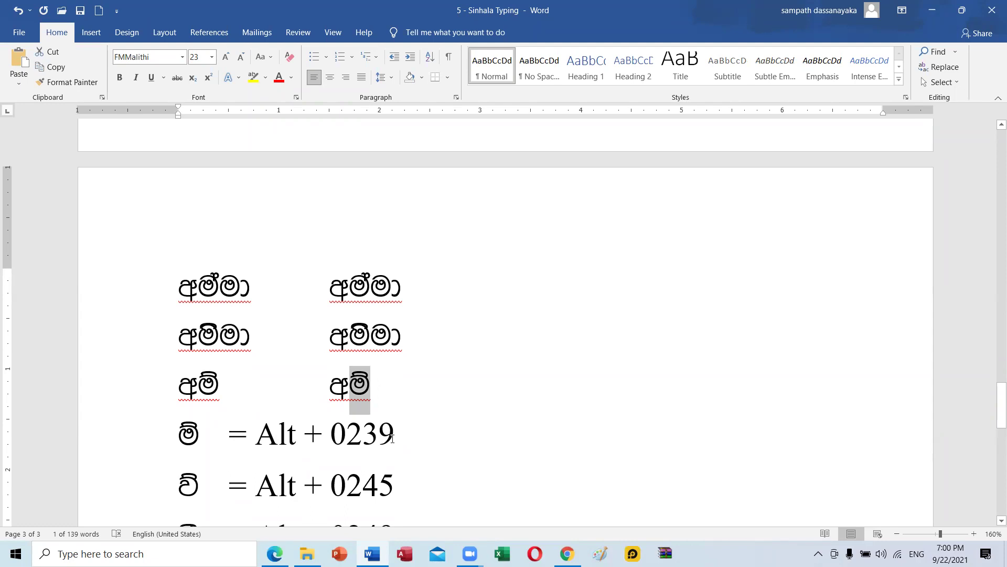
{"action": "left_click", "coordinate": [379, 389]}
{"action": "type", "text": "ud"}
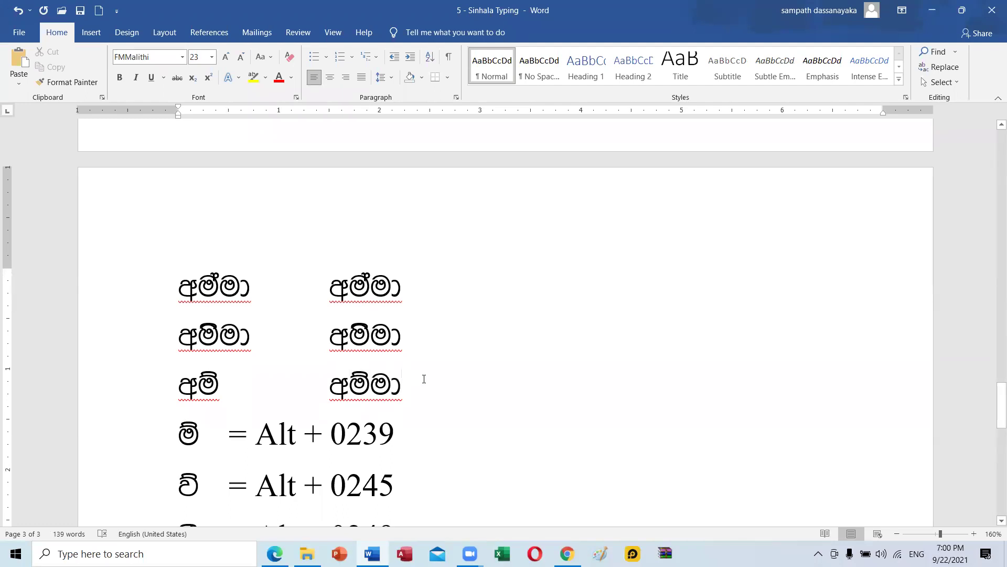
{"action": "key", "text": "Tab"}
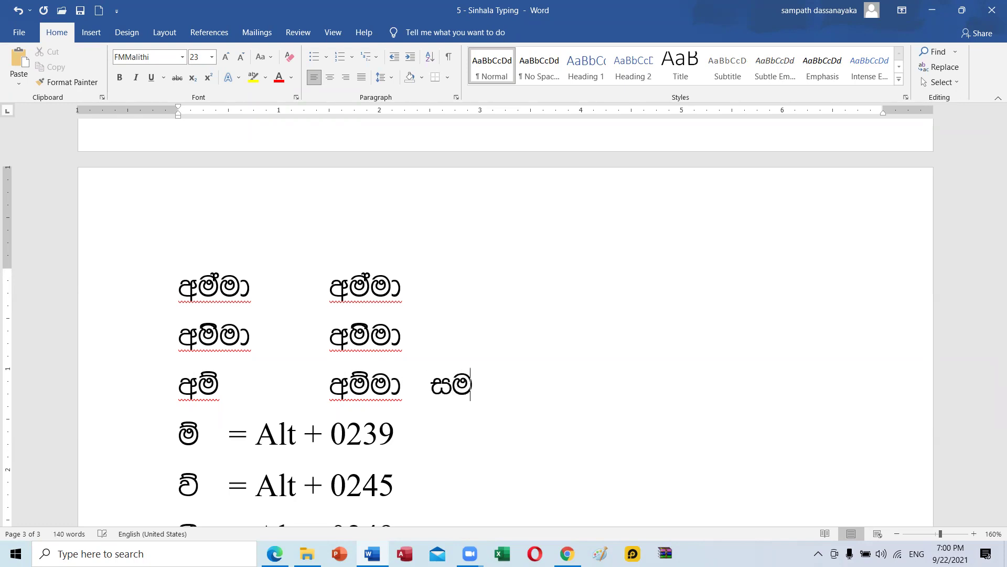
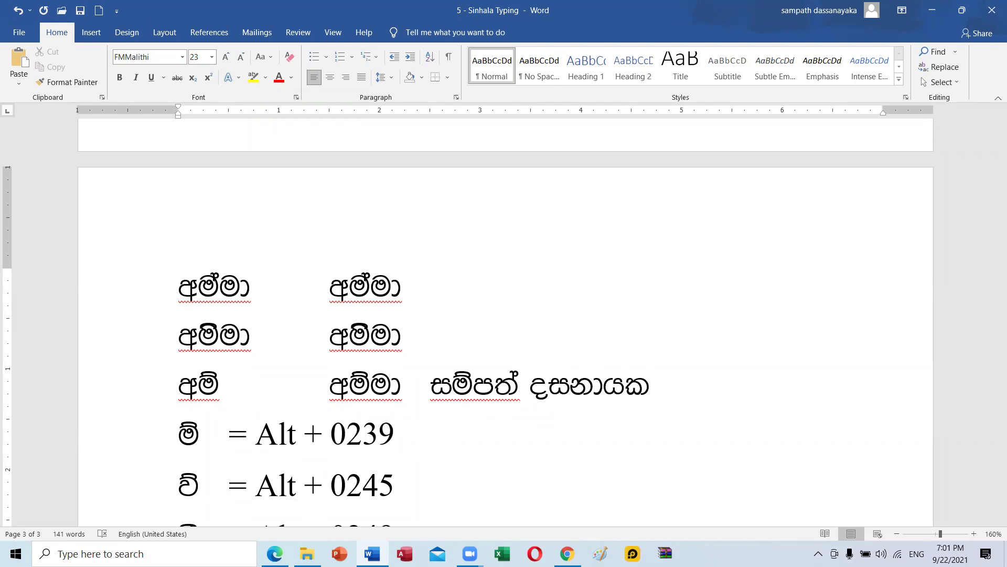
Type a person's full name in Sinhala after the tab on line 3, then start a new line.
{"action": "key", "text": "Return"}
Type වයඹ අයි on the fourth line, correcting the mistyped letters.
{"action": "type", "text": "jy"}
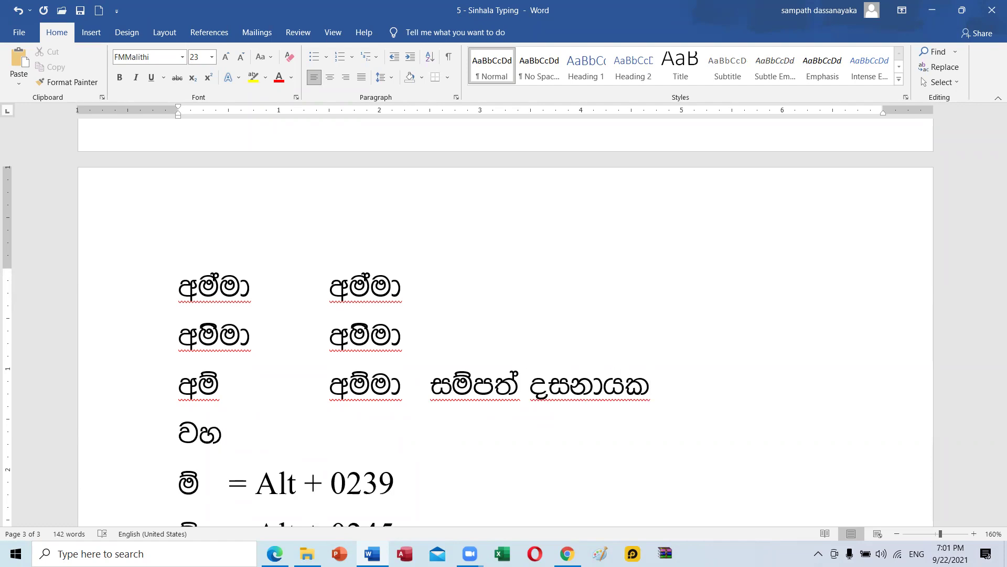
{"action": "key", "text": "BackSpace"}
{"action": "type", "text": "hY"}
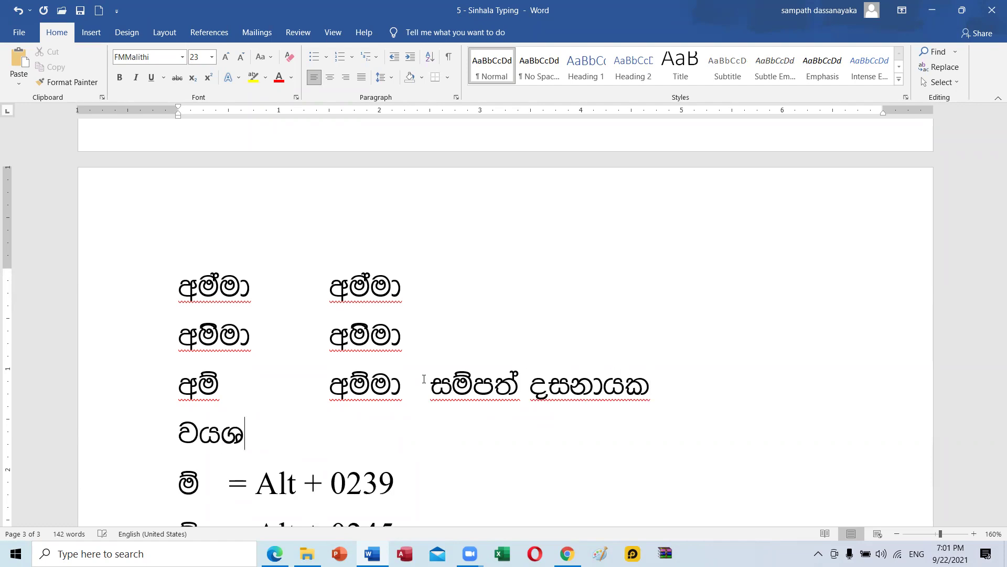
{"action": "key", "text": "BackSpace"}
{"action": "type", "text": "U w"}
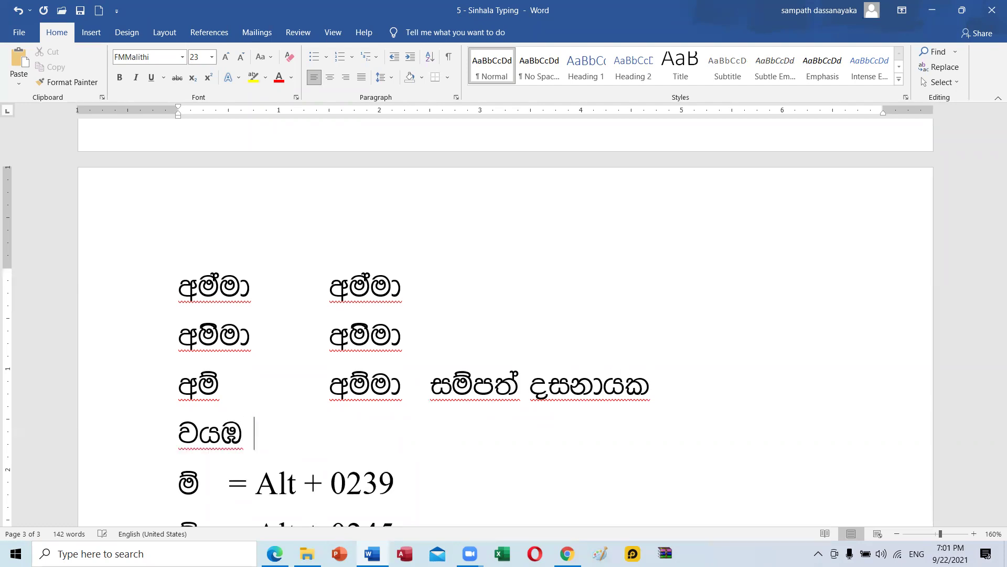
{"action": "type", "text": "hs"}
{"action": "type", "text": "□"}
{"action": "key", "text": "ctrl+z"}
Replace the comma after අයි with a period and remove the trial letters that followed.
{"action": "key", "text": "BackSpace"}
{"action": "type", "text": "."}
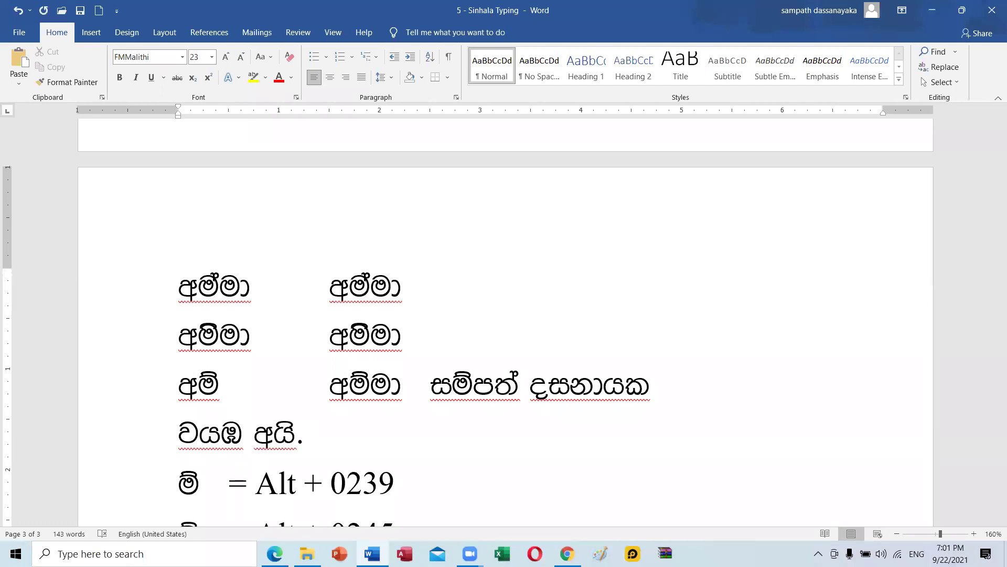
{"action": "type", "text": " දු"}
{"action": "key", "text": "BackSpace"}
{"action": "type", "text": "js"}
{"action": "key", "text": "BackSpace"}
{"action": "key", "text": "BackSpace"}
{"action": "type", "text": "oq"}
{"action": "key", "text": "BackSpace"}
{"action": "key", "text": "BackSpace"}
{"action": "type", "text": "oq"}
{"action": "key", "text": "BackSpace"}
{"action": "key", "text": "BackSpace"}
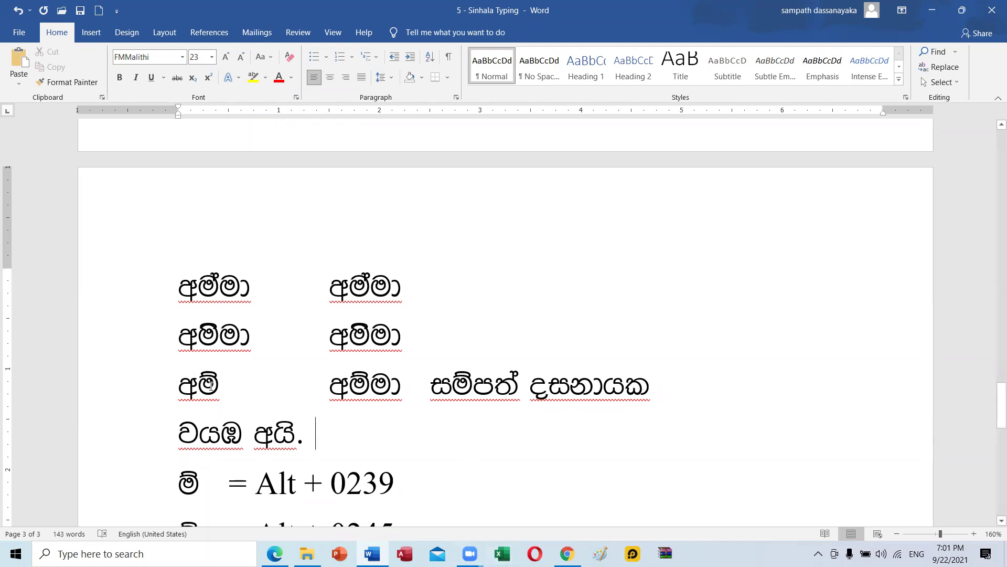
Open More Symbols and set the font to (normal text).
{"action": "left_click", "coordinate": [91, 32]}
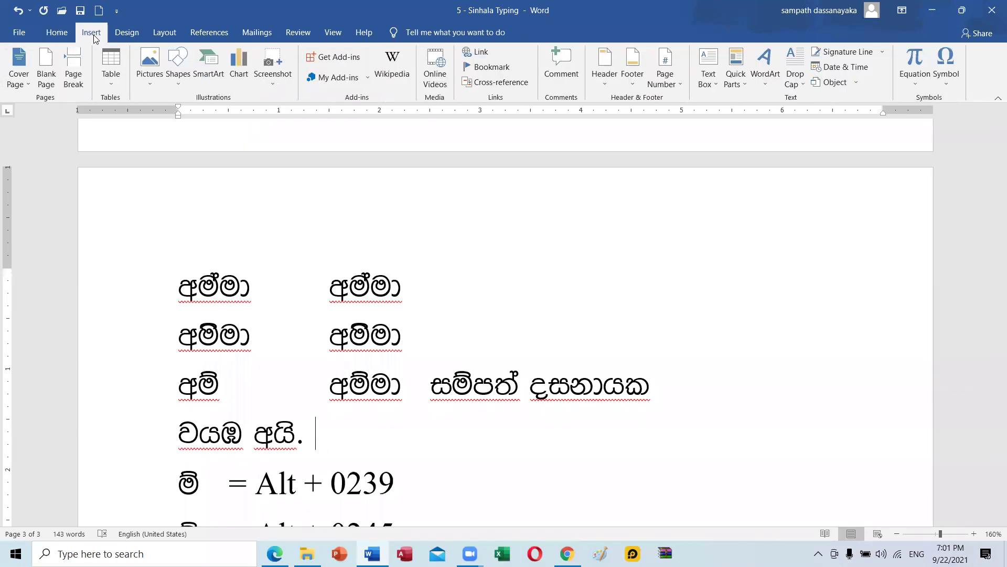
{"action": "left_click", "coordinate": [944, 68]}
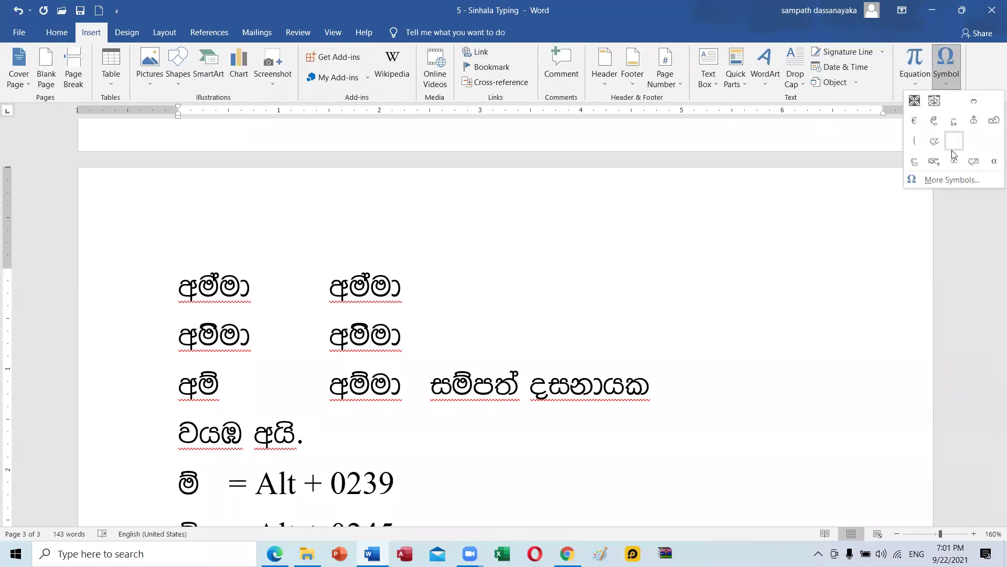
{"action": "left_click", "coordinate": [948, 180]}
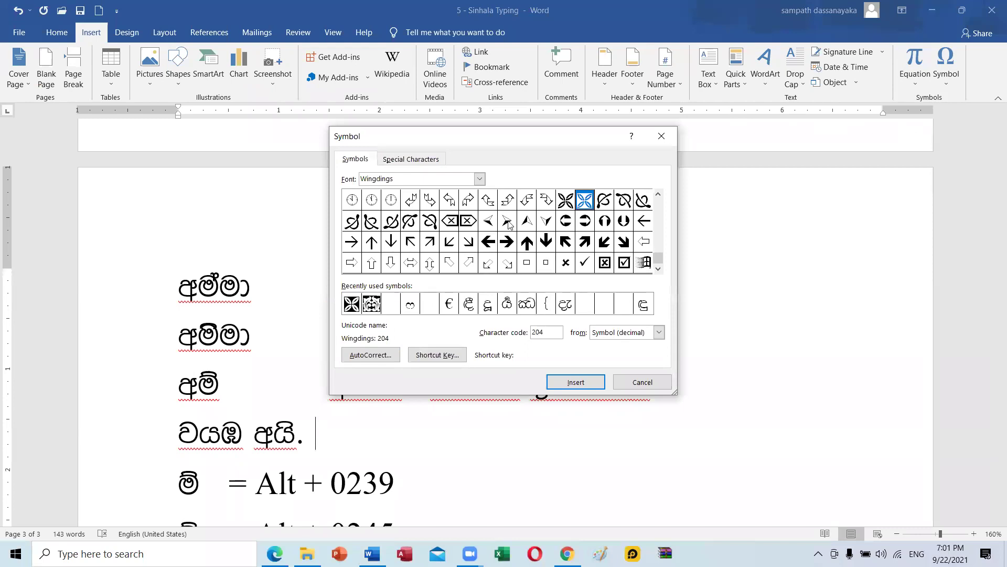
{"action": "left_click", "coordinate": [480, 179]}
{"action": "left_click_drag", "start_coordinate": [480, 232], "coordinate": [482, 184]}
{"action": "left_click", "coordinate": [400, 194]}
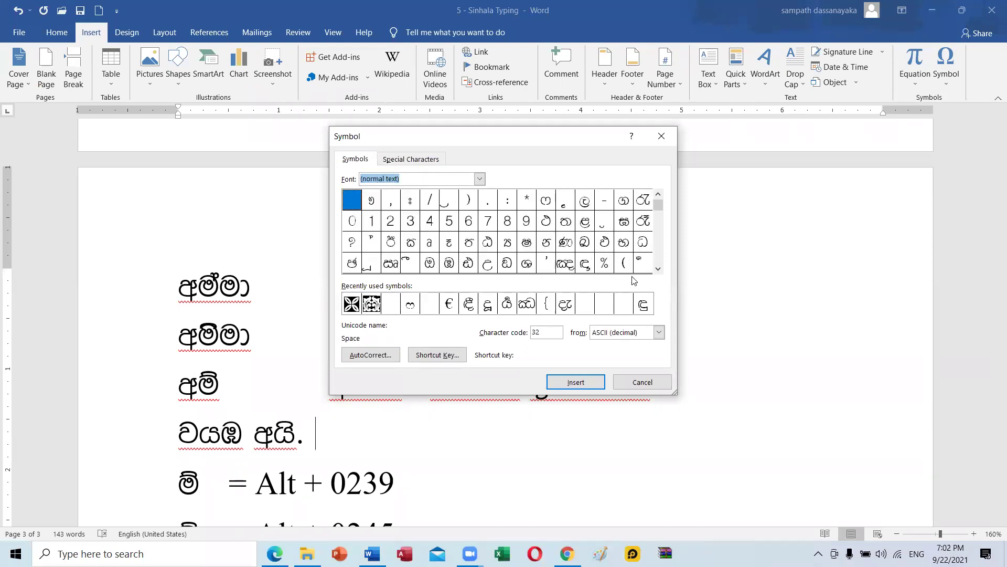
Browse the glyph grid to character code 224, close the dialog and type ටී after වයඹ අයි.
{"action": "left_click", "coordinate": [658, 269]}
{"action": "left_click", "coordinate": [658, 268]}
{"action": "left_click", "coordinate": [658, 269]}
{"action": "left_click", "coordinate": [658, 268]}
{"action": "left_click", "coordinate": [658, 269]}
{"action": "left_click", "coordinate": [658, 269]}
{"action": "left_click", "coordinate": [658, 269]}
{"action": "left_click", "coordinate": [658, 269]}
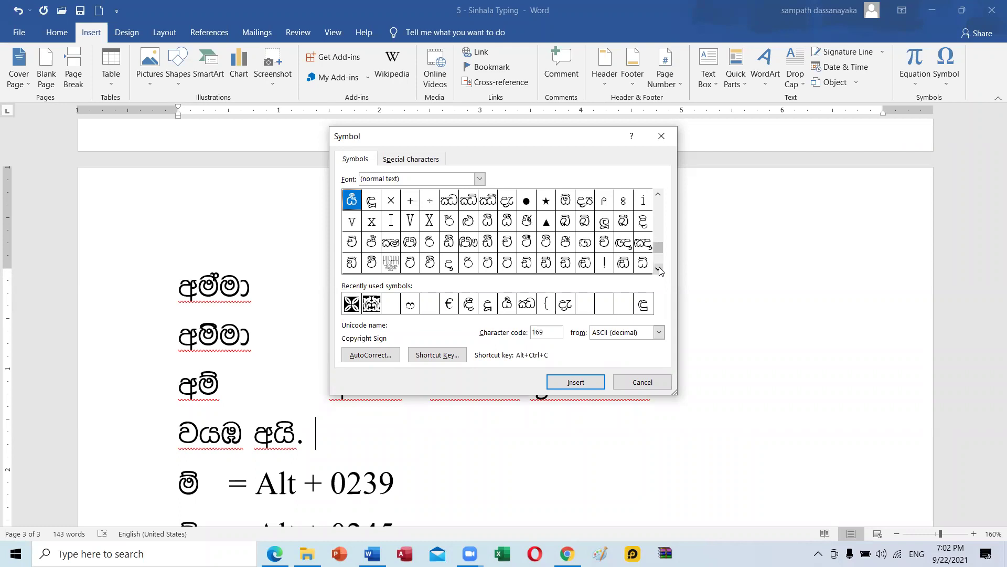
{"action": "left_click", "coordinate": [488, 264]}
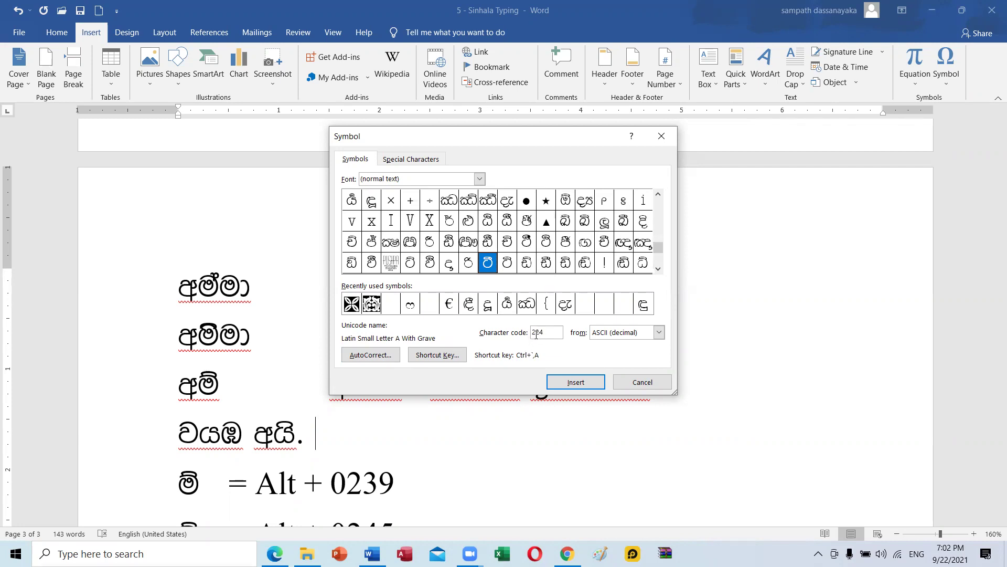
{"action": "left_click", "coordinate": [661, 135]}
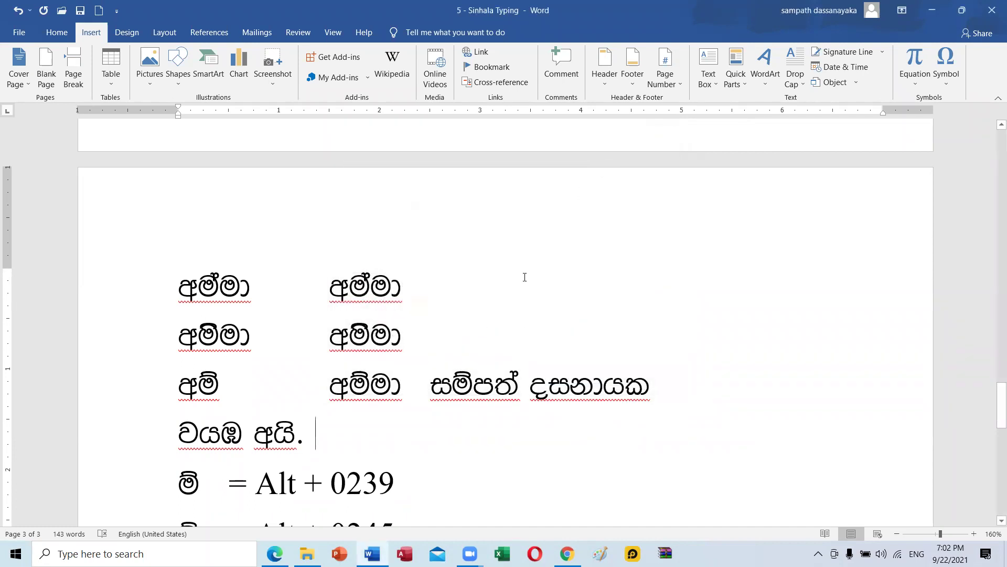
{"action": "type", "text": "ඊ"}
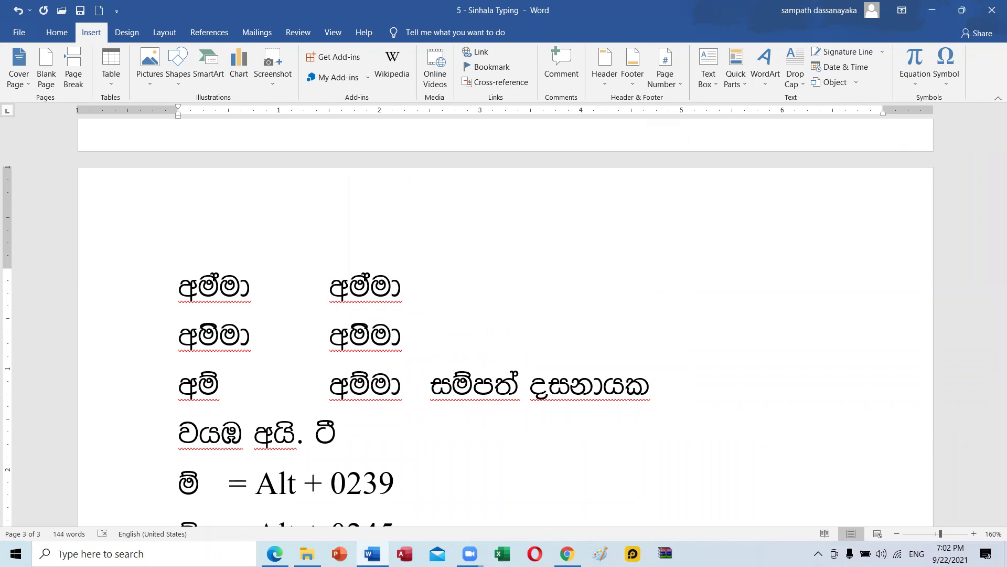
{"action": "type", "text": "ී"}
Add a period after ටී and type කැම්පස් to finish the fourth line.
{"action": "key", "text": "ctrl+z"}
{"action": "type", "text": "නැ"}
{"action": "key", "text": "BackSpace"}
{"action": "key", "text": "BackSpace"}
{"action": "type", "text": "කැම්පස"}
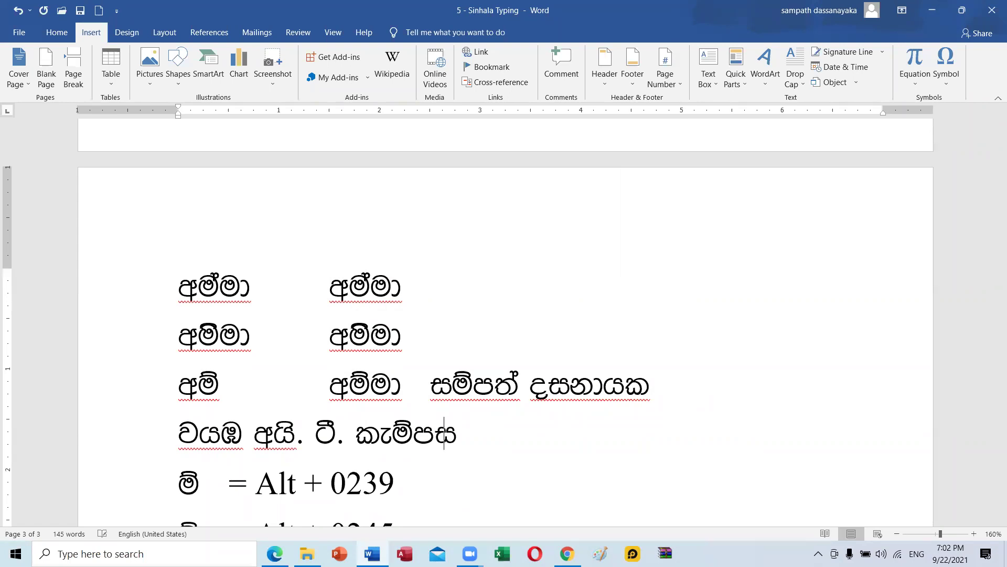
{"action": "type", "text": "්"}
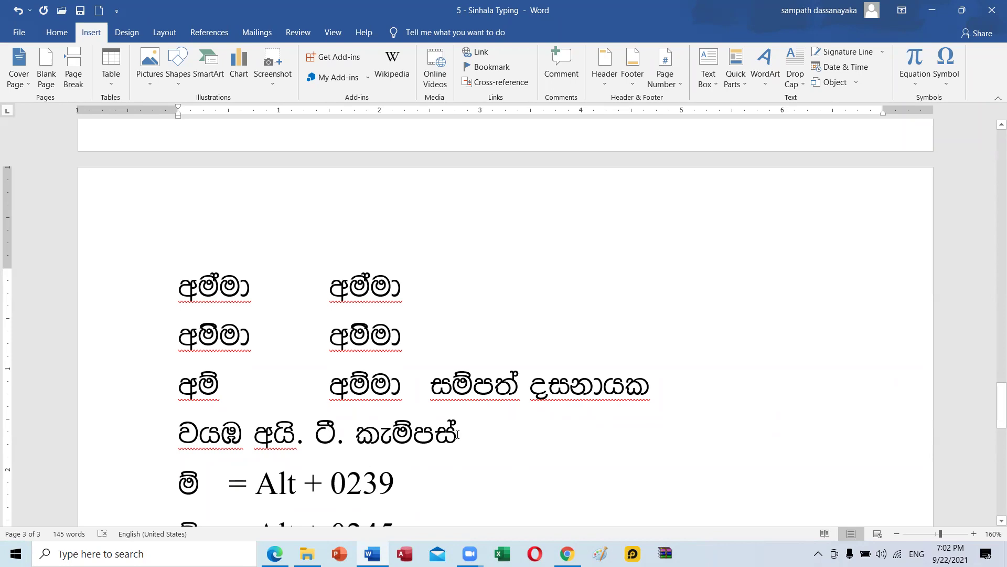
Review the Alt-code list down to the ර = Alt + 0190 entry.
{"action": "scroll", "coordinate": [483, 435], "scroll_direction": "down", "scroll_amount": 2}
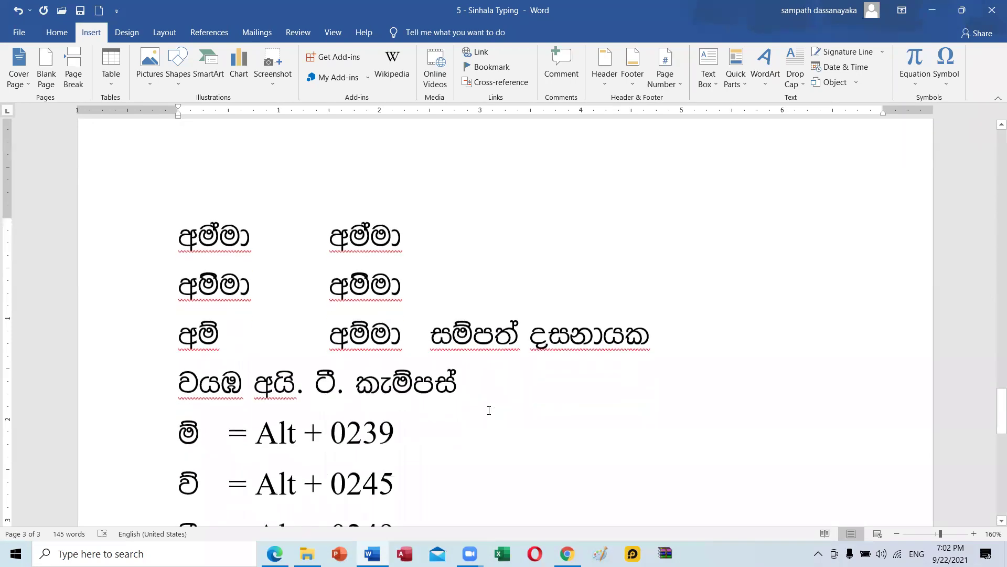
{"action": "scroll", "coordinate": [420, 393], "scroll_direction": "down", "scroll_amount": 1}
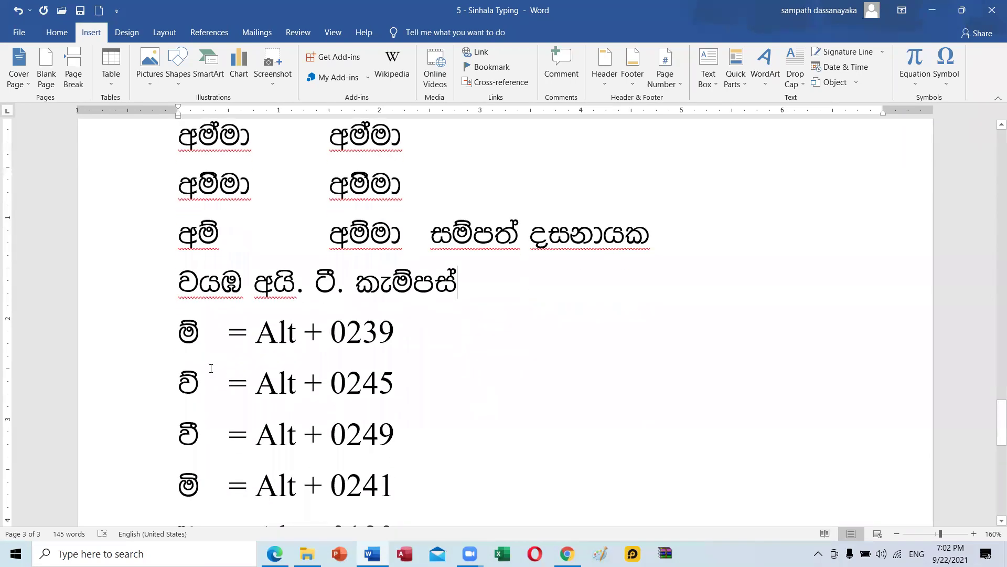
{"action": "scroll", "coordinate": [205, 341], "scroll_direction": "down", "scroll_amount": 2}
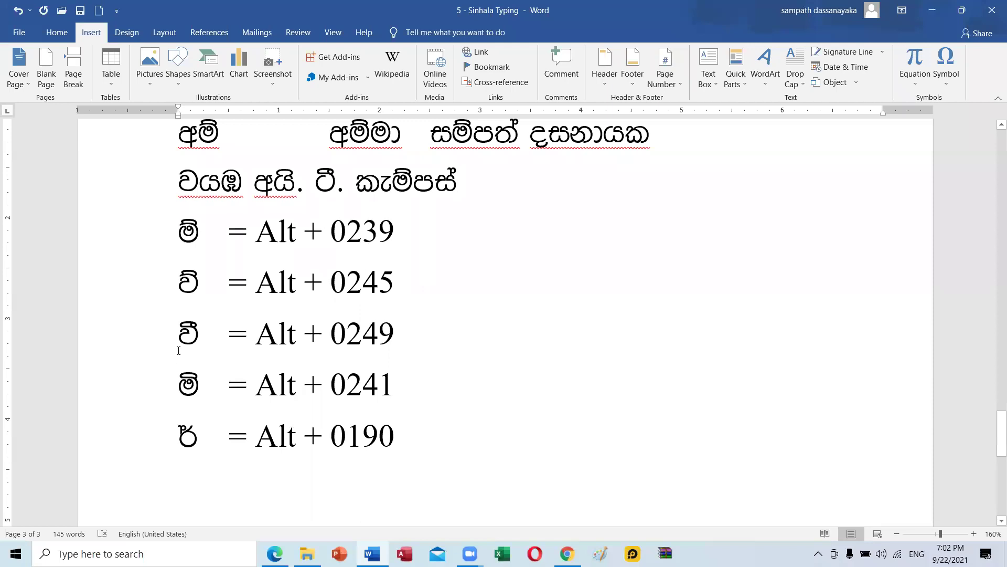
{"action": "scroll", "coordinate": [210, 419], "scroll_direction": "down", "scroll_amount": 1}
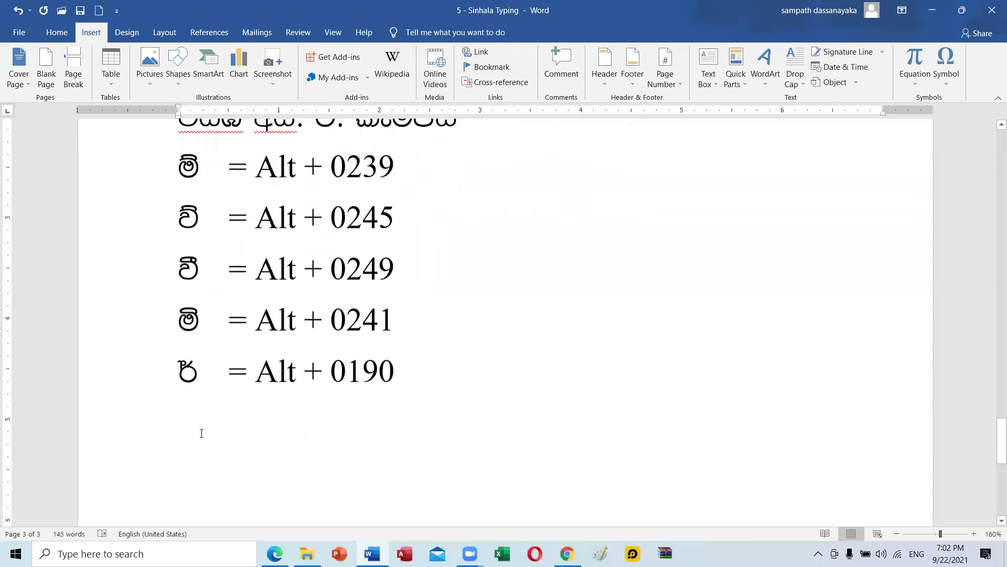
{"action": "scroll", "coordinate": [205, 405], "scroll_direction": "up", "scroll_amount": 5}
{"action": "scroll", "coordinate": [205, 406], "scroll_direction": "down", "scroll_amount": 5}
{"action": "scroll", "coordinate": [205, 406], "scroll_direction": "up", "scroll_amount": 1}
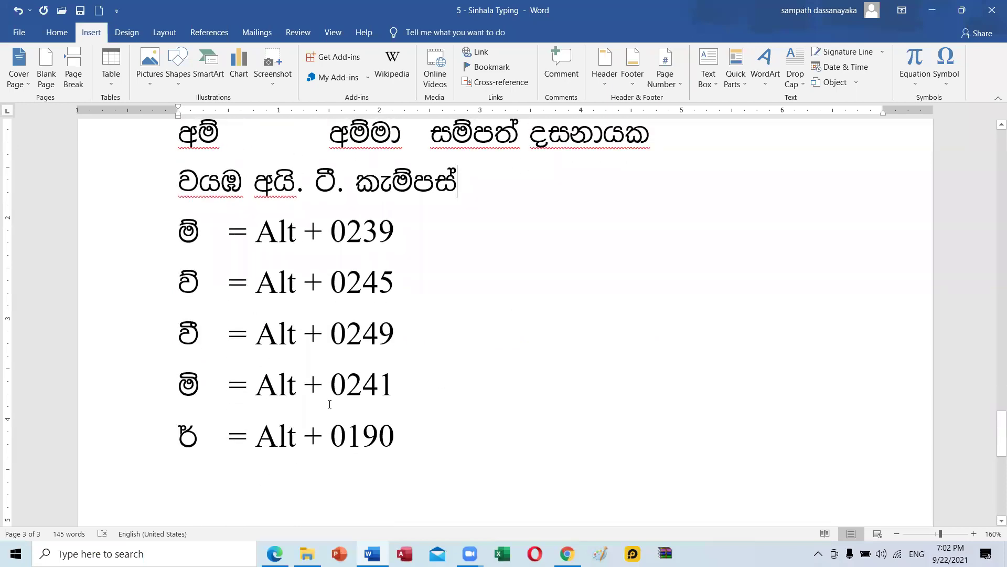
{"action": "scroll", "coordinate": [330, 404], "scroll_direction": "up", "scroll_amount": 8}
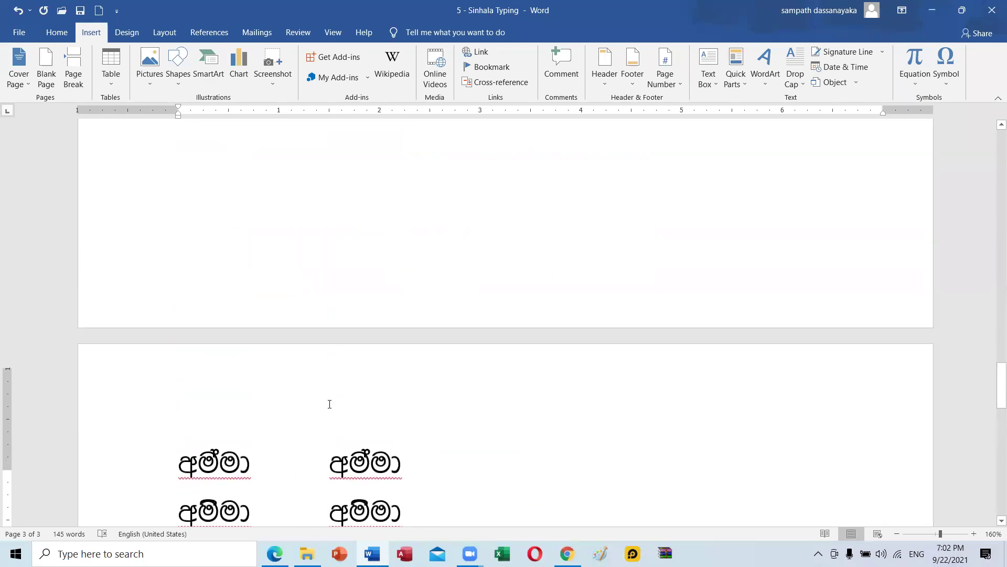
{"action": "scroll", "coordinate": [330, 404], "scroll_direction": "up", "scroll_amount": 8}
{"action": "scroll", "coordinate": [329, 404], "scroll_direction": "up", "scroll_amount": 6}
{"action": "scroll", "coordinate": [330, 404], "scroll_direction": "down", "scroll_amount": 8}
{"action": "scroll", "coordinate": [330, 404], "scroll_direction": "down", "scroll_amount": 15}
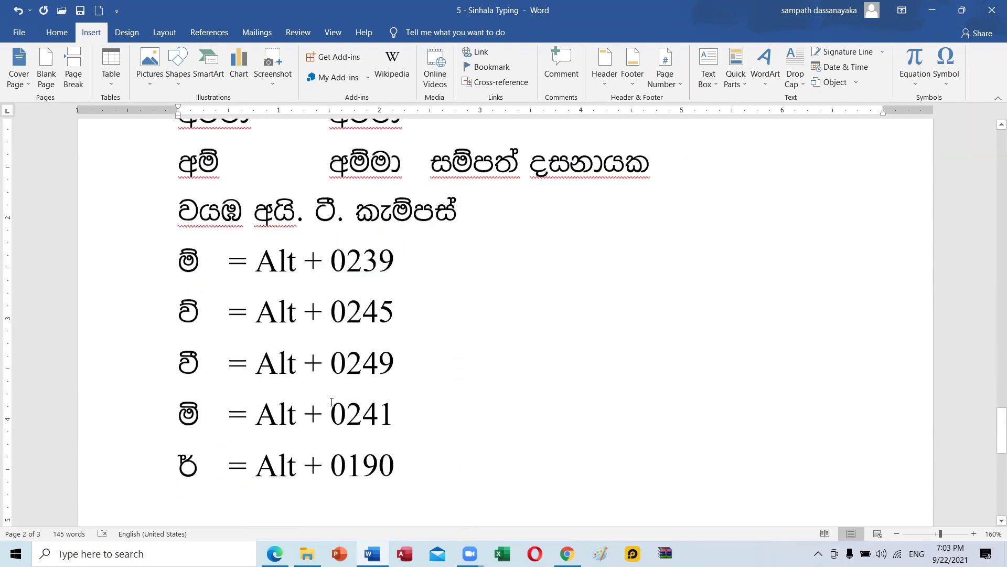
{"action": "scroll", "coordinate": [332, 402], "scroll_direction": "down", "scroll_amount": 1}
{"action": "left_click_drag", "start_coordinate": [331, 222], "coordinate": [378, 232]}
{"action": "left_click", "coordinate": [294, 303]}
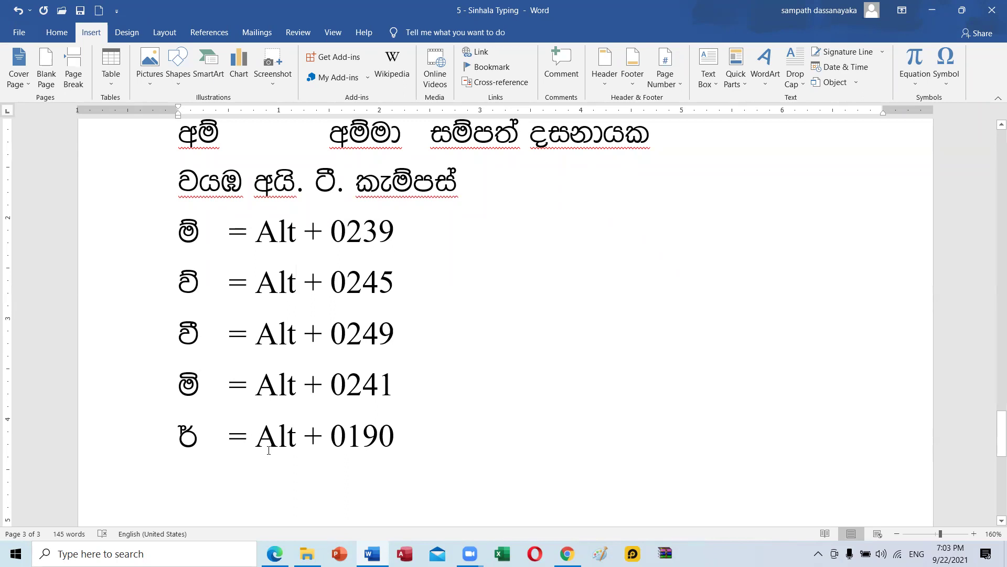
Add an empty line below the ර = Alt + 0190 entry.
{"action": "left_click", "coordinate": [443, 423]}
{"action": "scroll", "coordinate": [456, 410], "scroll_direction": "up", "scroll_amount": 5}
{"action": "scroll", "coordinate": [457, 411], "scroll_direction": "up", "scroll_amount": 15}
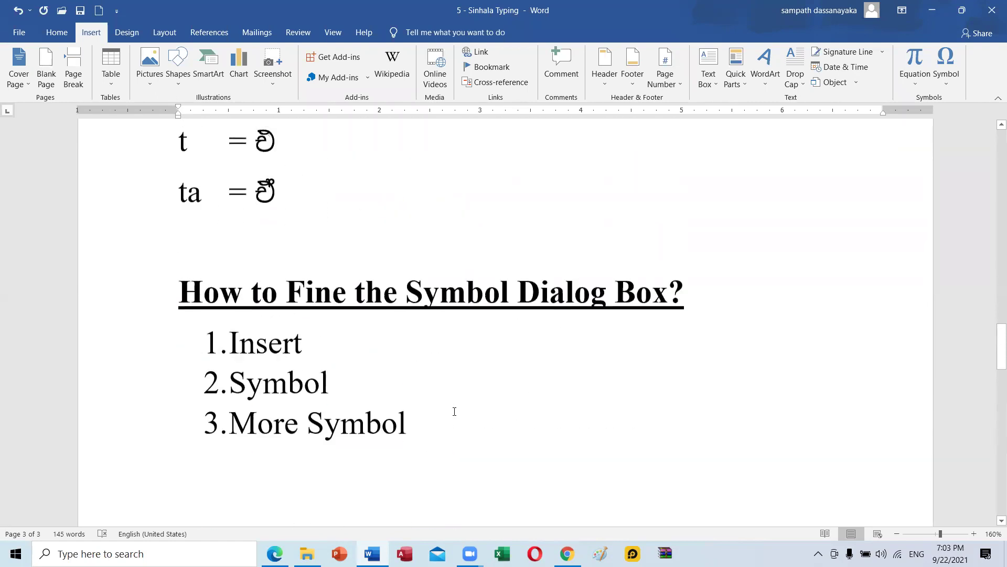
{"action": "scroll", "coordinate": [484, 405], "scroll_direction": "down", "scroll_amount": 11}
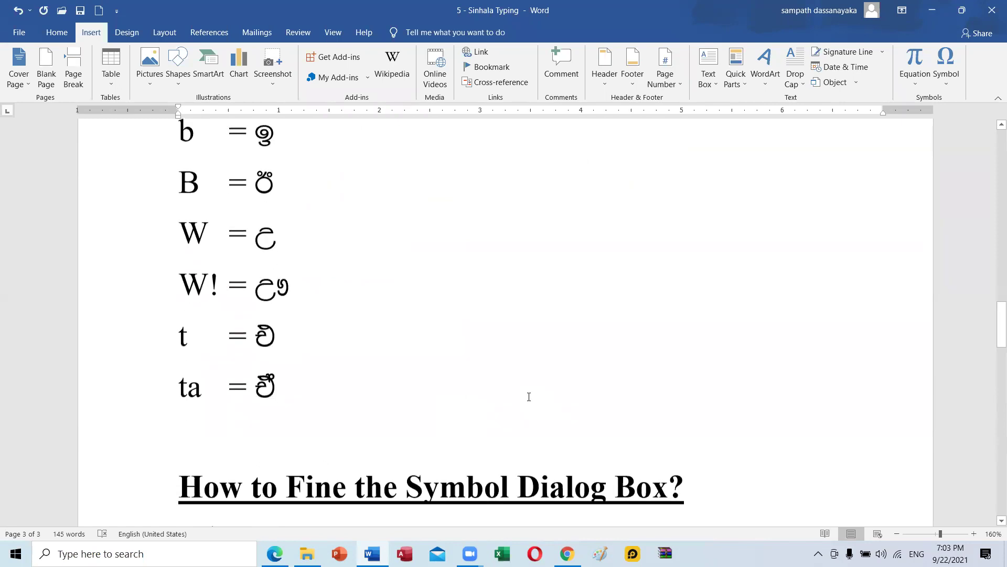
{"action": "scroll", "coordinate": [548, 397], "scroll_direction": "down", "scroll_amount": 12}
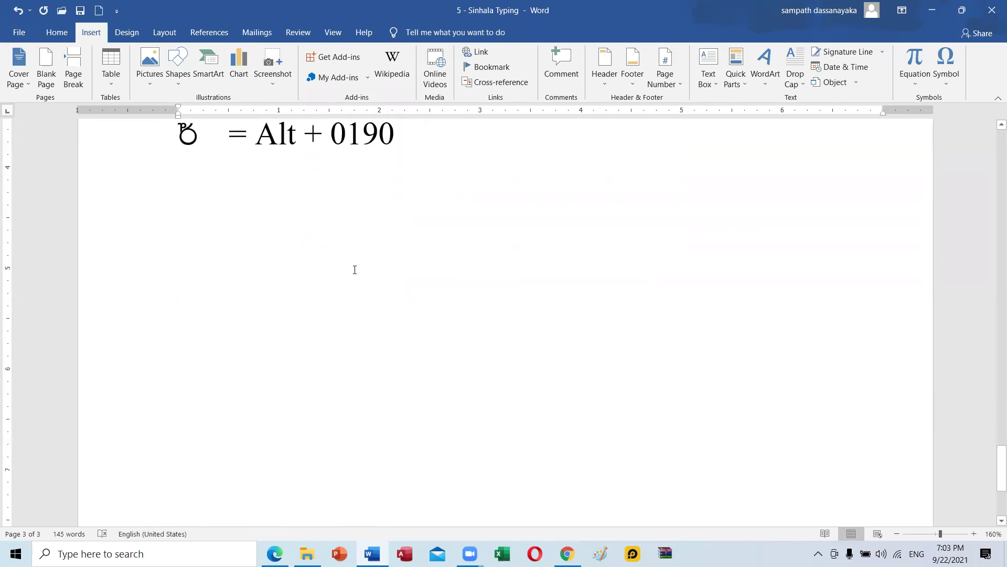
{"action": "scroll", "coordinate": [355, 269], "scroll_direction": "up", "scroll_amount": 3}
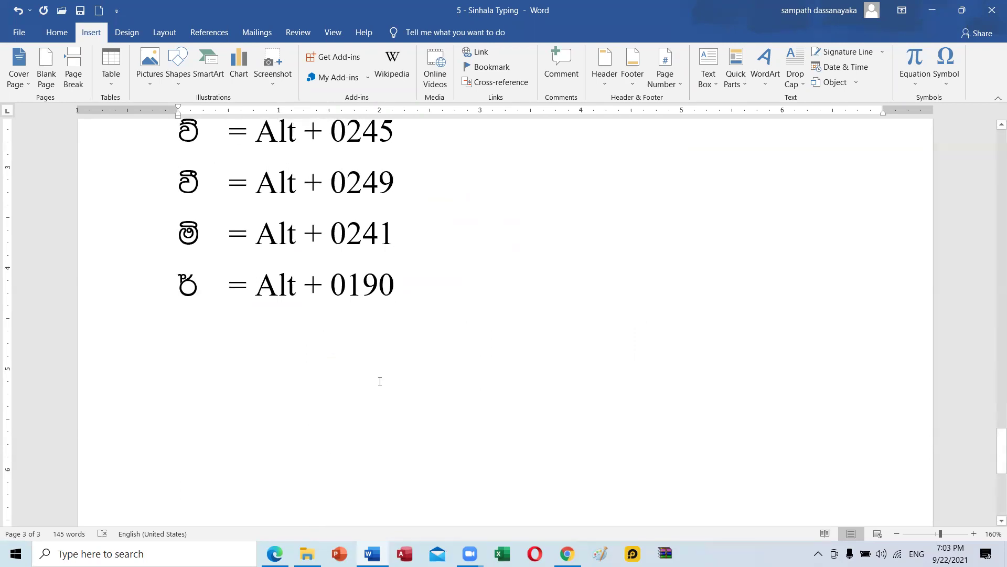
{"action": "key", "text": "Return"}
{"action": "key", "text": "Return"}
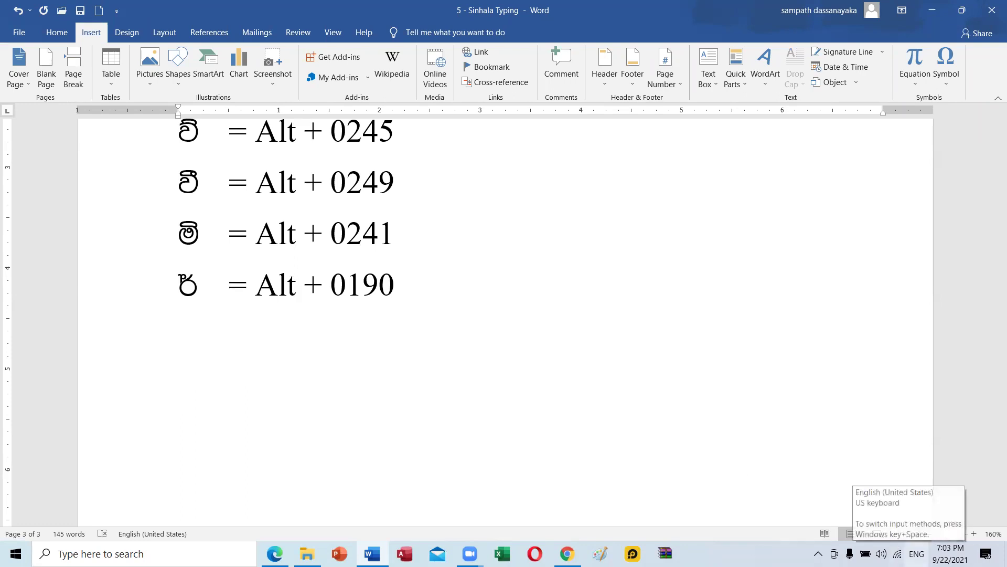
Minimize Word and the file browser, then start the SinhalaTamil input method from the desktop.
{"action": "left_click", "coordinate": [916, 553]}
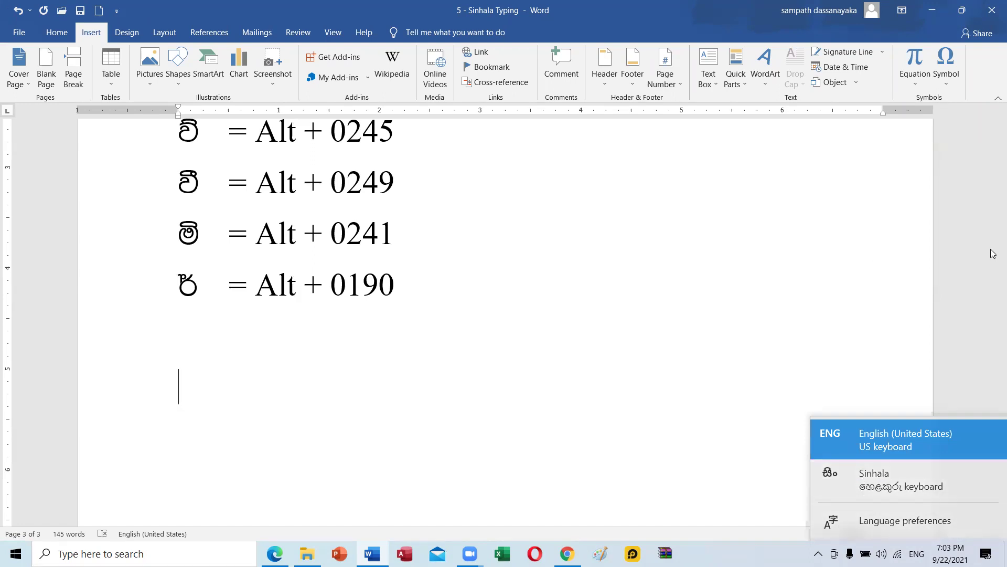
{"action": "left_click", "coordinate": [973, 203]}
{"action": "left_click", "coordinate": [933, 10]}
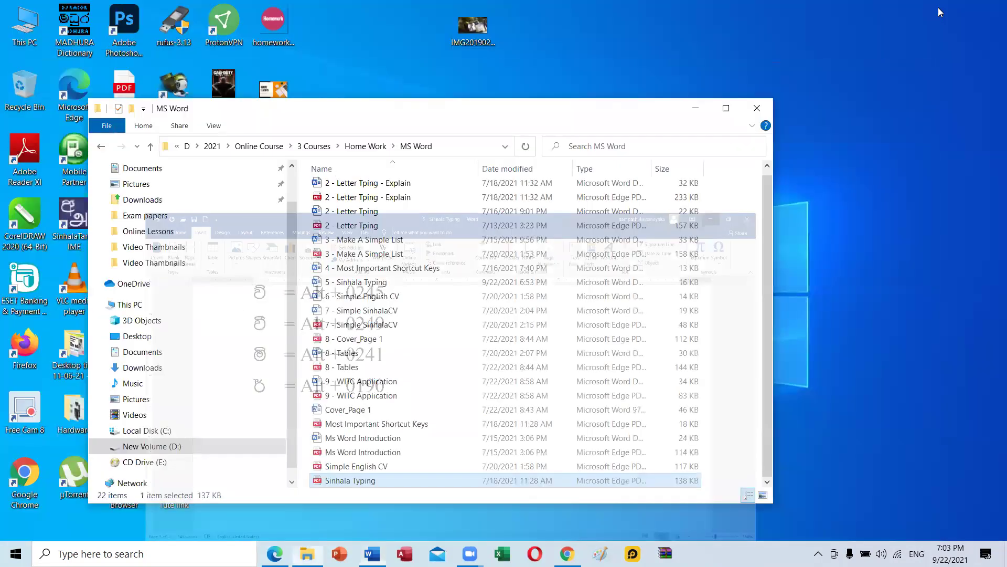
{"action": "left_click", "coordinate": [696, 108]}
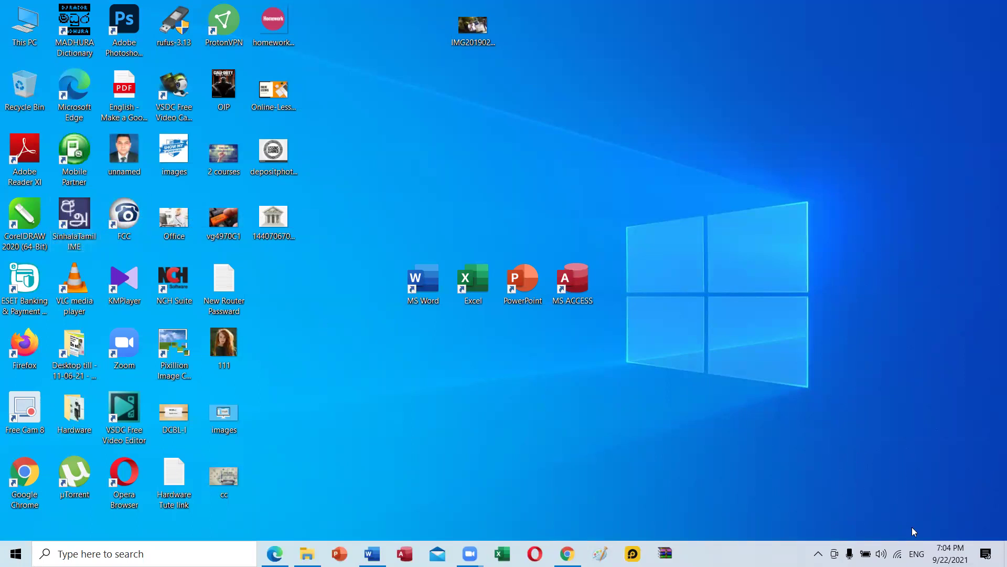
{"action": "left_click", "coordinate": [916, 553]}
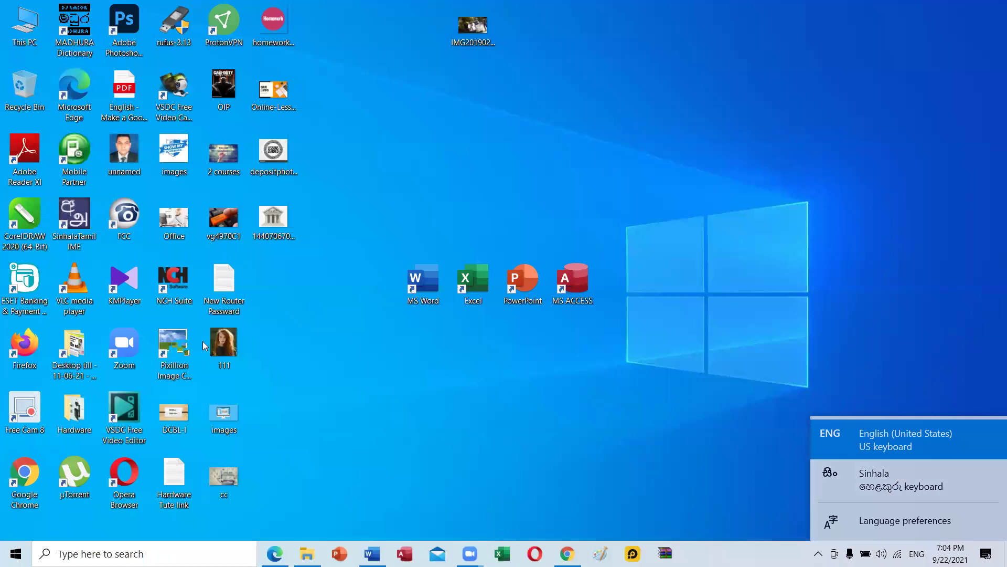
{"action": "left_click", "coordinate": [264, 316]}
{"action": "double_click", "coordinate": [80, 223]}
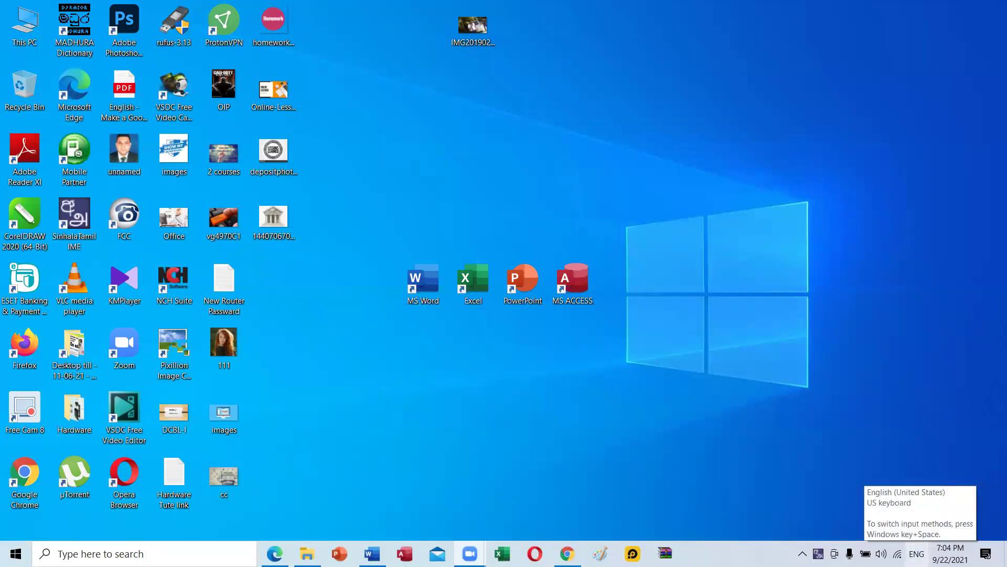
Switch the keyboard input language to Sinhala (SI) and return to the Sinhala Typing document.
{"action": "left_click", "coordinate": [916, 554]}
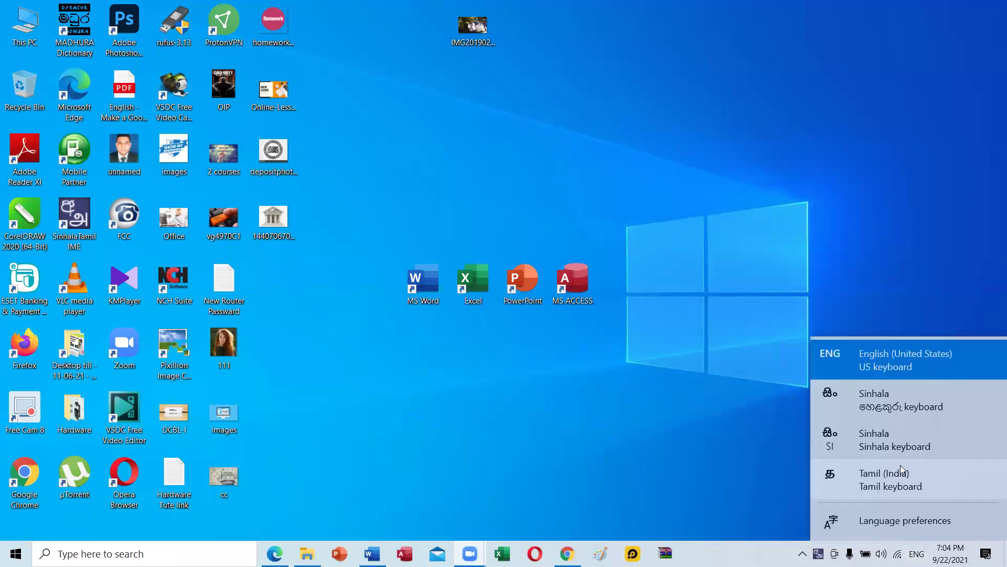
{"action": "left_click", "coordinate": [880, 447]}
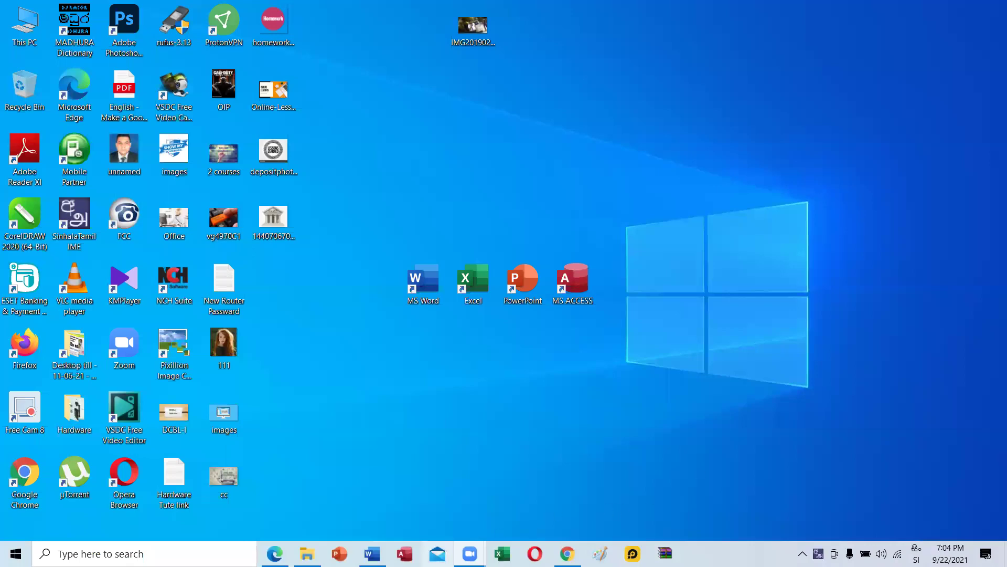
{"action": "left_click", "coordinate": [372, 554]}
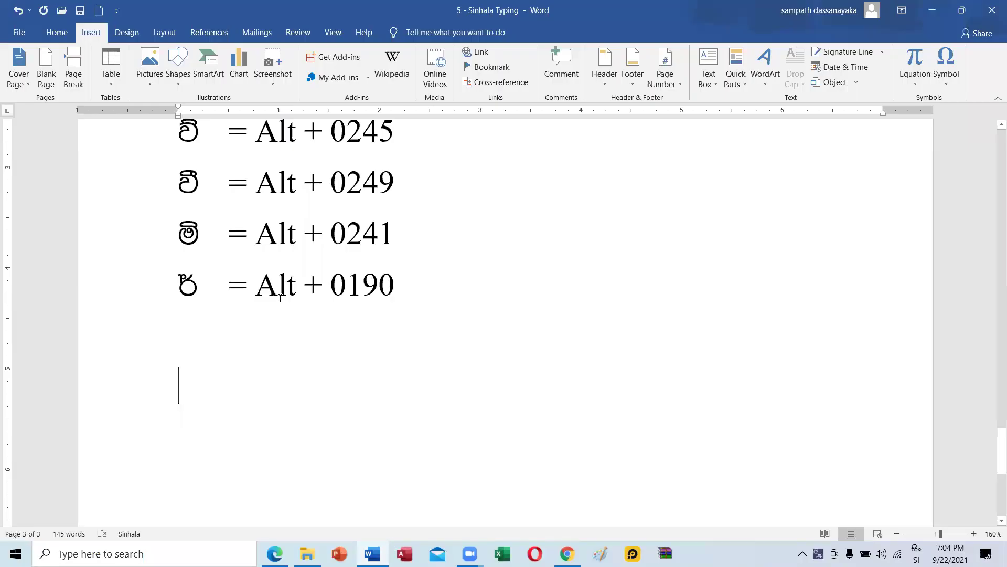
Type the Sinhala letter ස below the Alt-code list and show the Home formatting options.
{"action": "type", "text": "ස"}
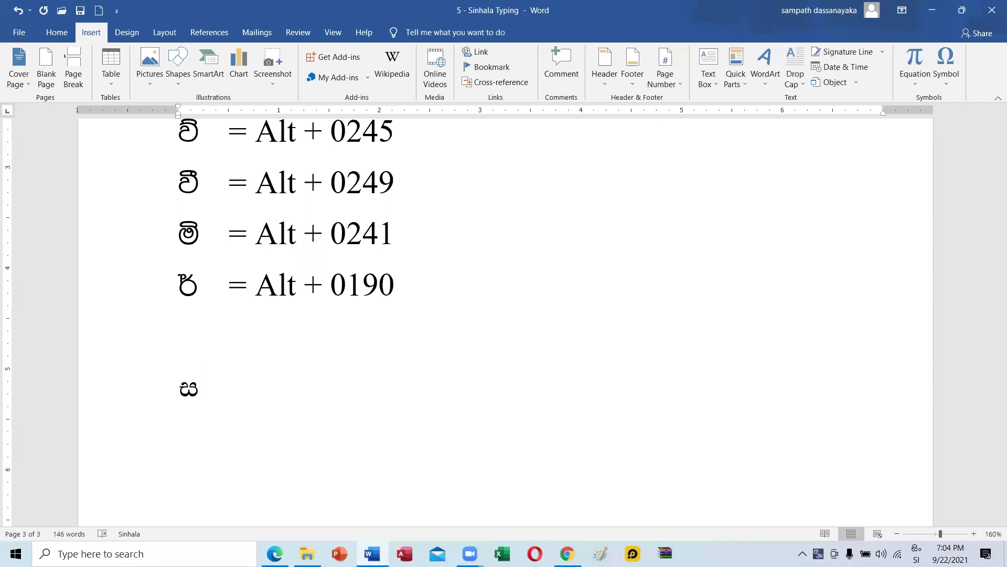
{"action": "left_click", "coordinate": [56, 32]}
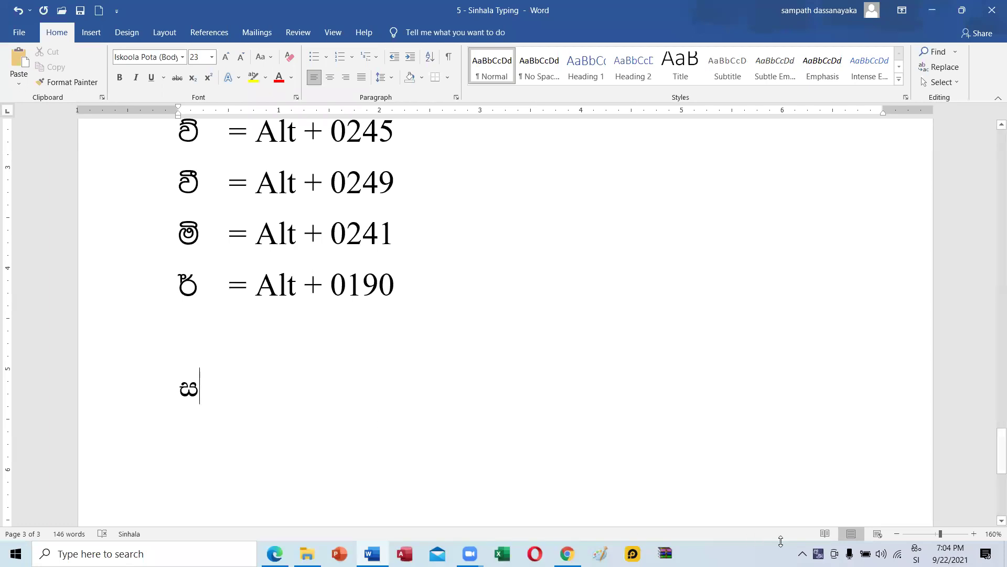
{"action": "key", "text": "alt+Tab"}
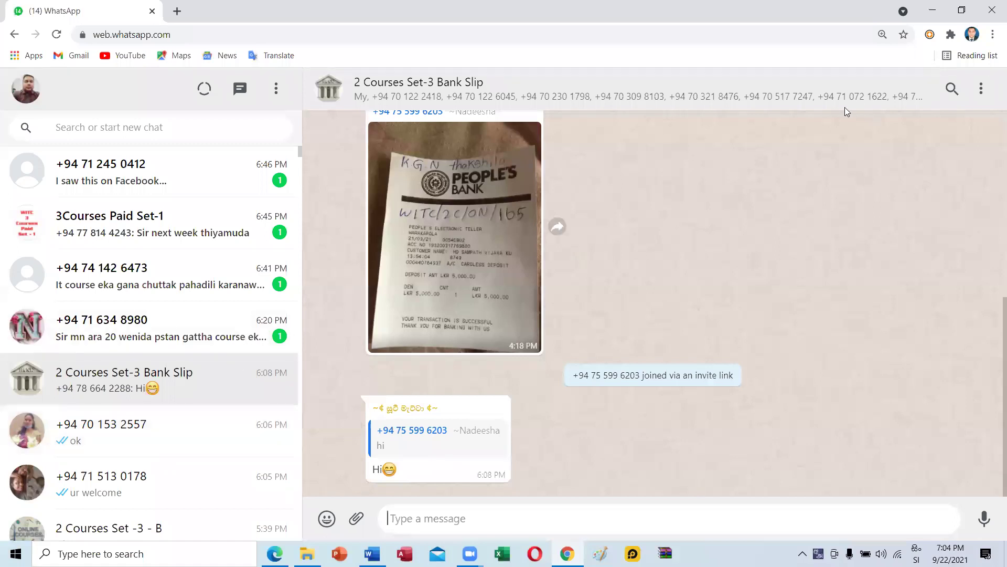
{"action": "left_click", "coordinate": [933, 10]}
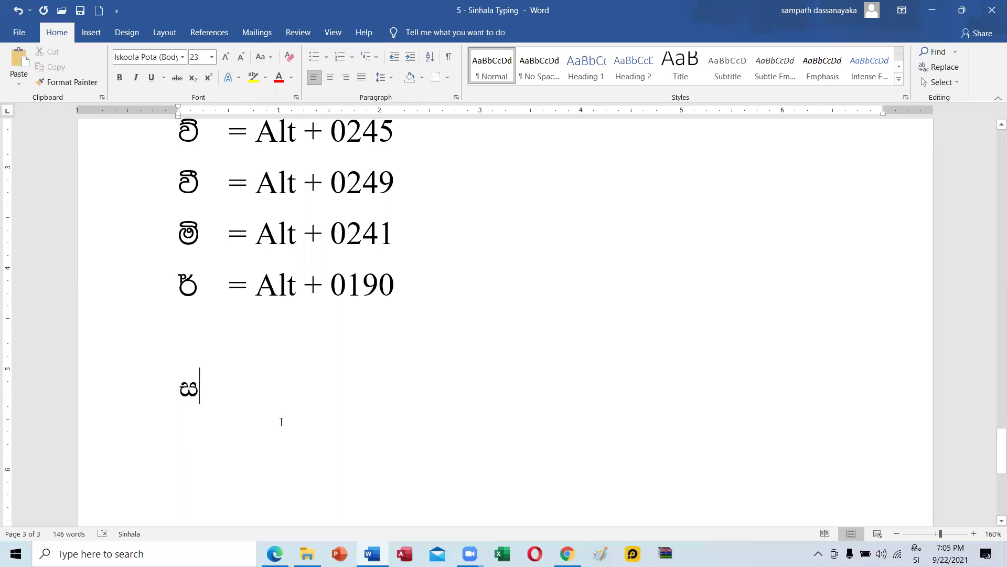
Type the person's first name in Sinhala, then 'වයඹ අයි. ටී. කැම්පස්' on the next line.
{"action": "type", "text": "ම"}
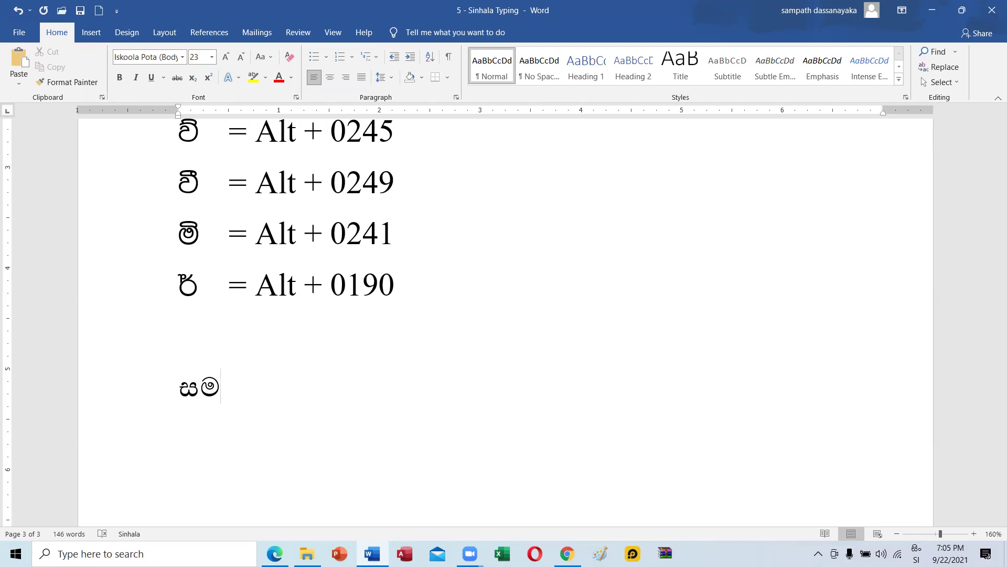
{"action": "type", "text": "ි"}
{"action": "type", "text": "ප"}
{"action": "type", "text": "ත්"}
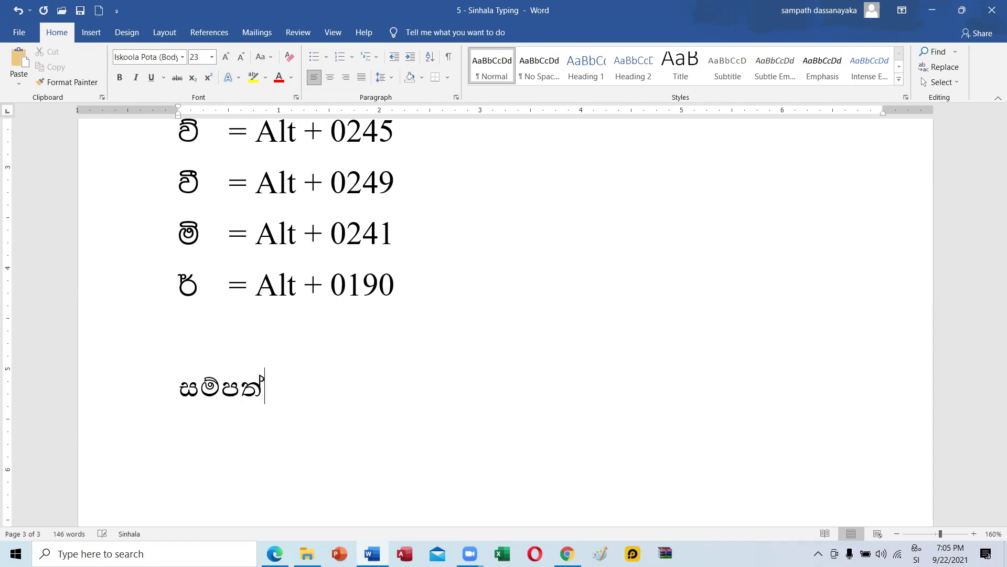
{"action": "key", "text": "Return"}
{"action": "type", "text": "ච"}
{"action": "type", "text": "ය"}
{"action": "type", "text": "ඹ"}
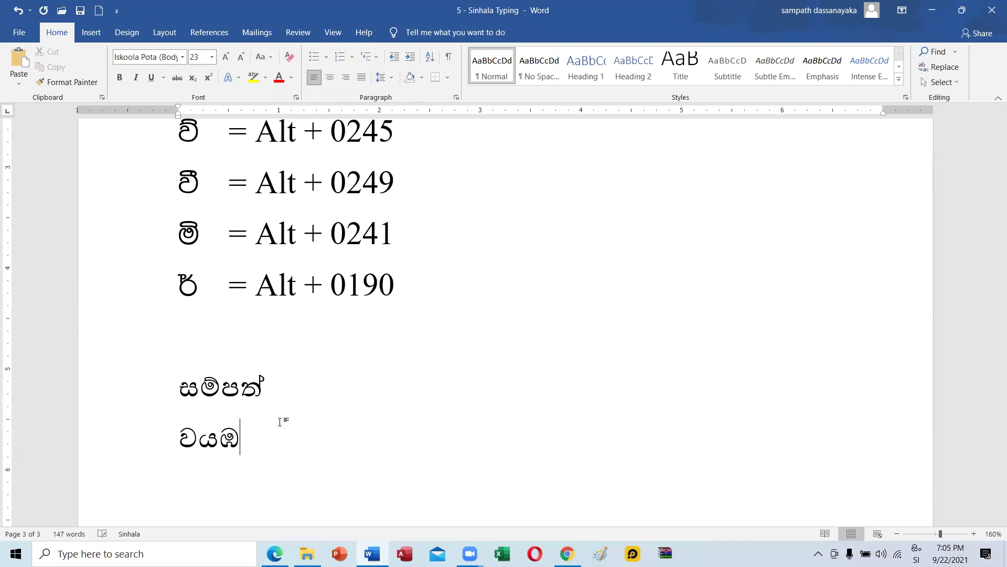
{"action": "type", "text": " අයි"}
{"action": "type", "text": ". ව"}
{"action": "key", "text": "BackSpace"}
{"action": "type", "text": "ටී. කැ"}
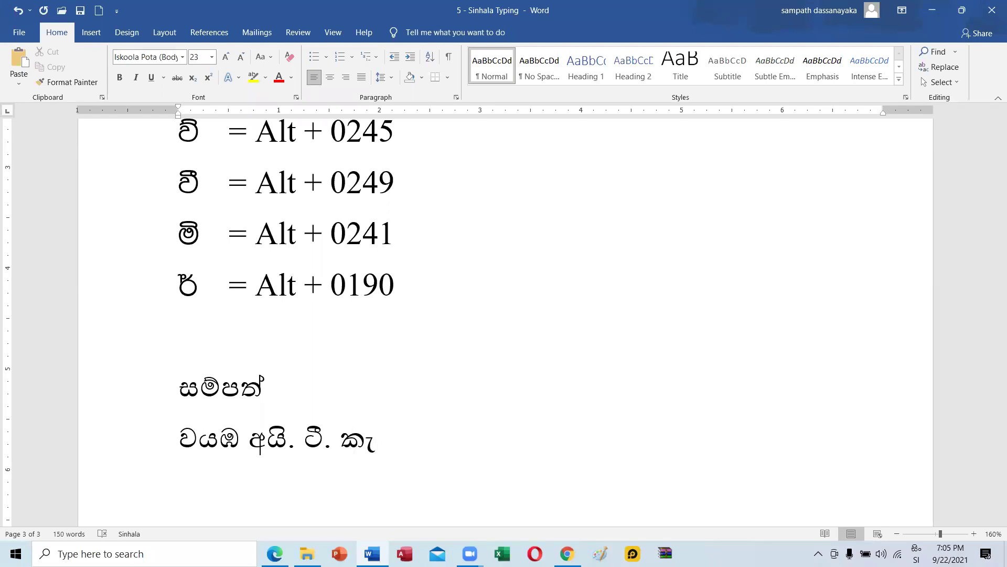
{"action": "type", "text": "ම"}
{"action": "type", "text": "ි"}
{"action": "key", "text": "BackSpace"}
{"action": "type", "text": "්පස්"}
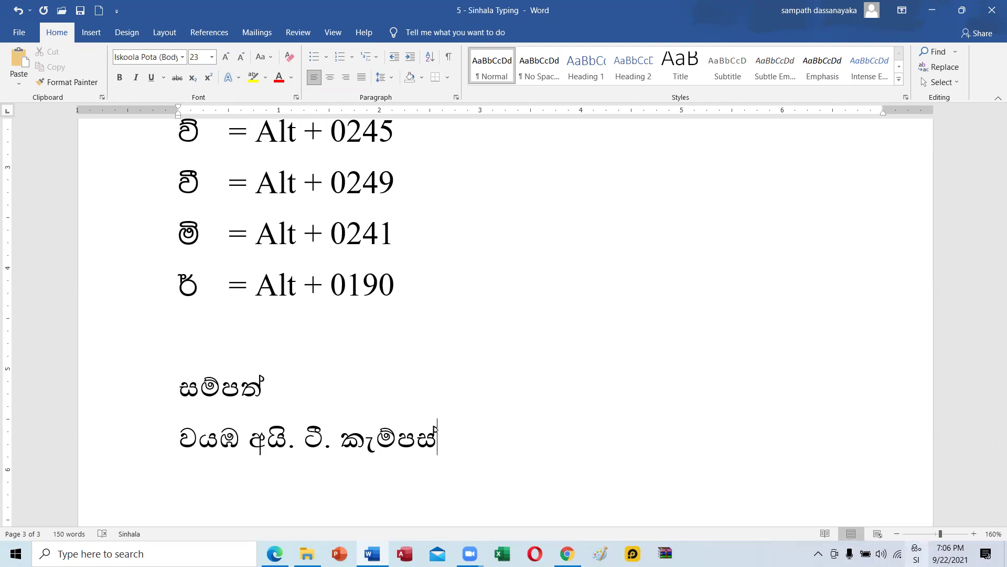
{"action": "left_click", "coordinate": [916, 553]}
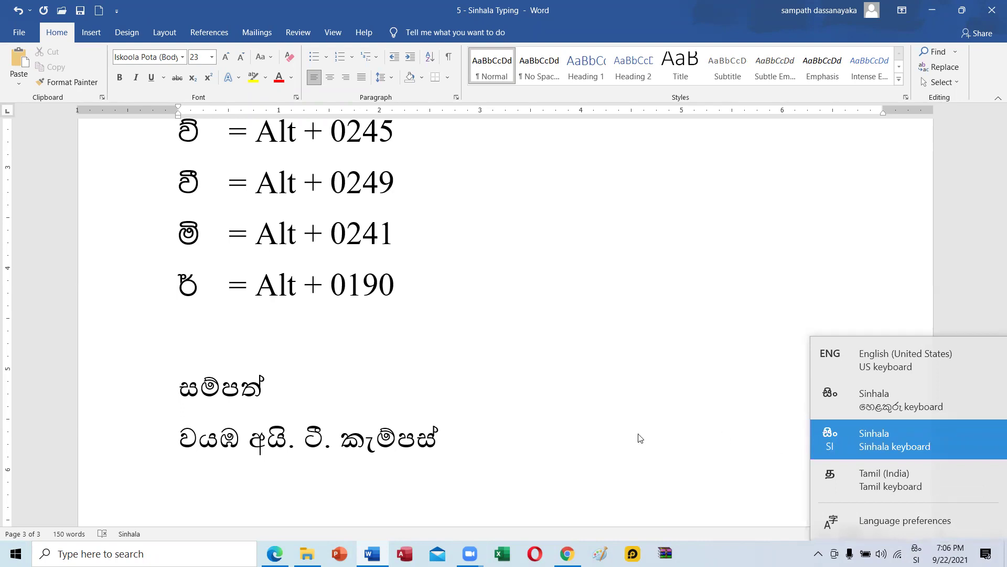
Add an empty line below the Sinhala text and bring up the MS Word folder in File Explorer.
{"action": "left_click", "coordinate": [468, 456]}
{"action": "key", "text": "Return"}
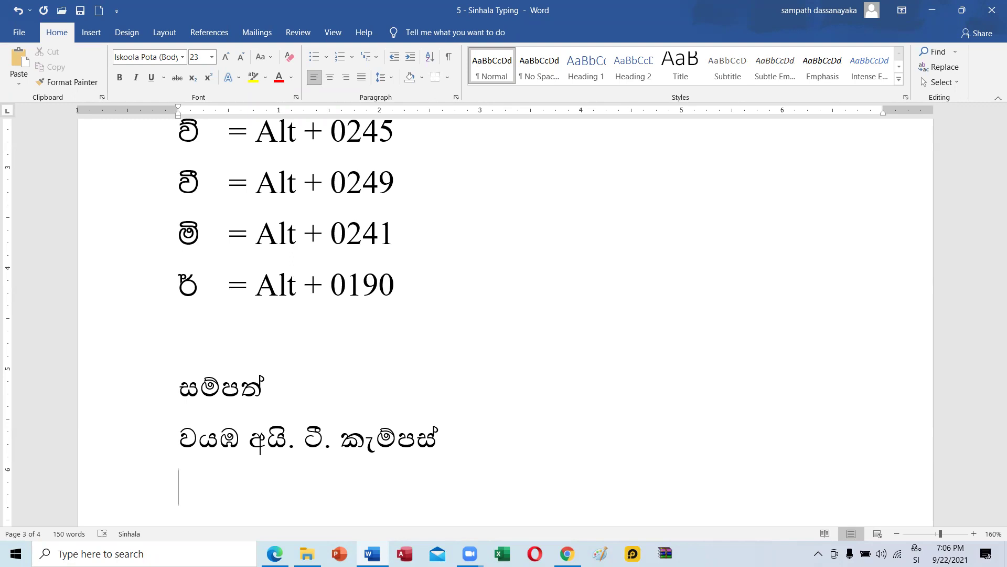
{"action": "left_click", "coordinate": [307, 552]}
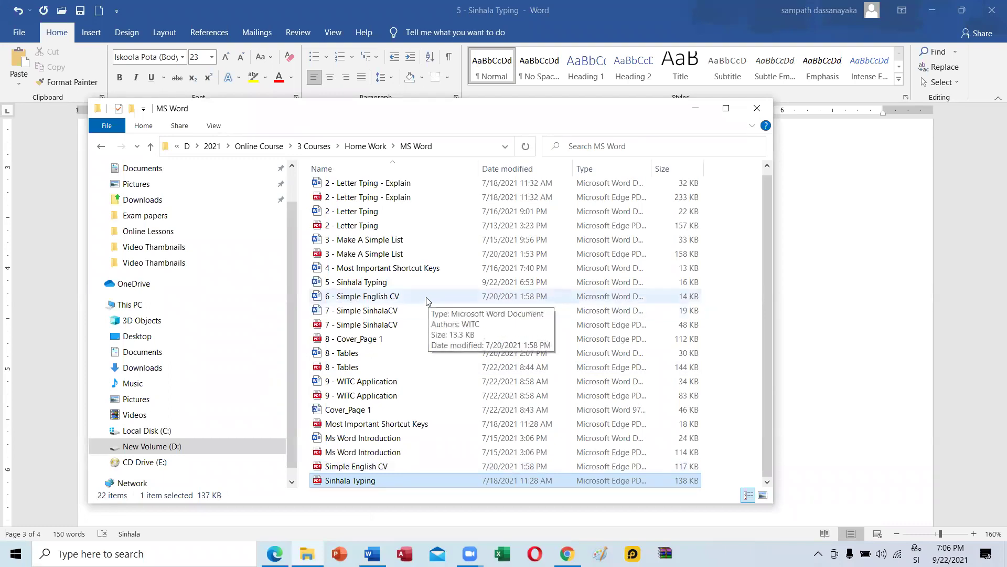
Open the 6 - Simple English CV document and dismiss the licence warning banner.
{"action": "left_click", "coordinate": [399, 297]}
{"action": "double_click", "coordinate": [399, 297]}
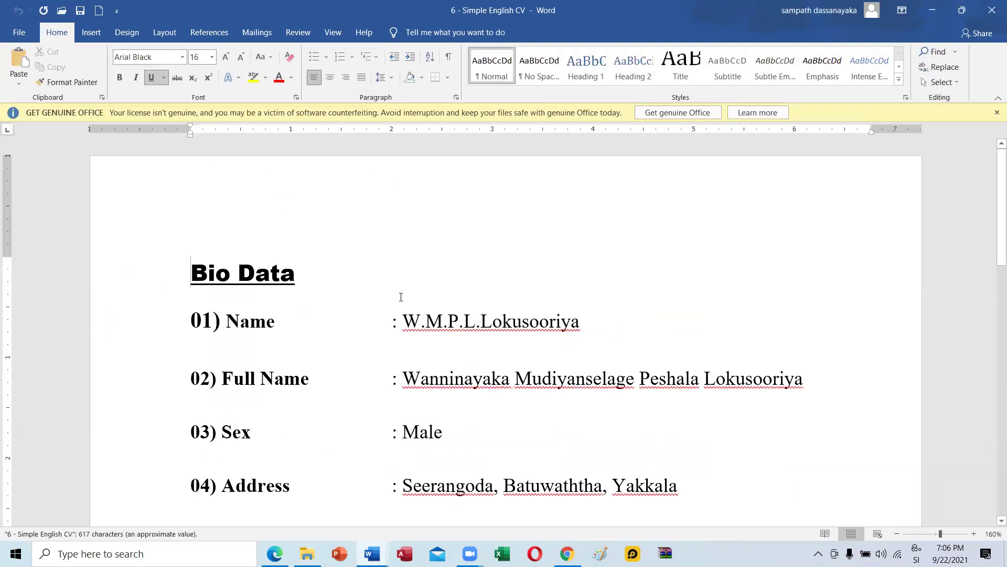
{"action": "left_click", "coordinate": [996, 113]}
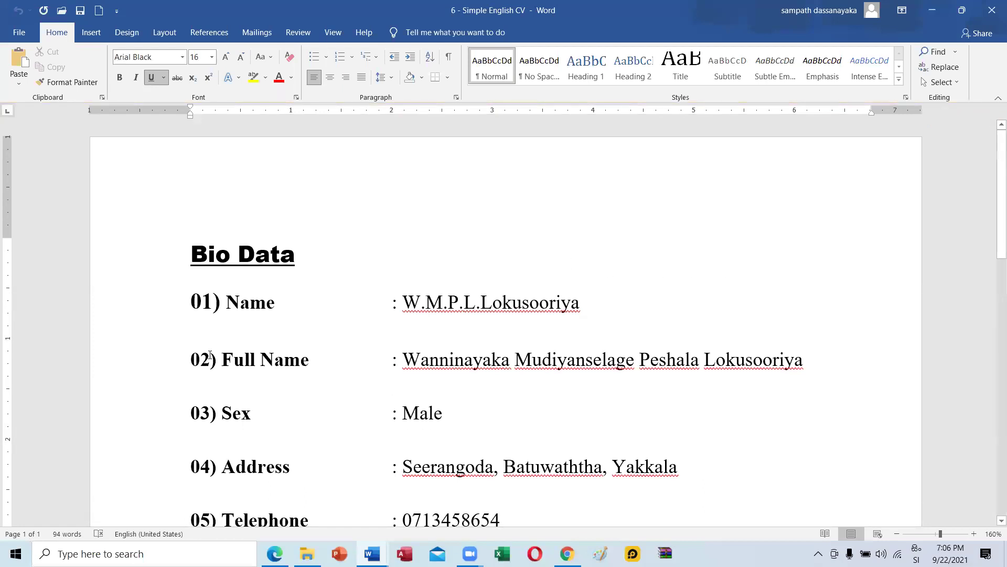
Look through the Bio Data page and place the cursor before the word Data.
{"action": "scroll", "coordinate": [202, 342], "scroll_direction": "down", "scroll_amount": 7}
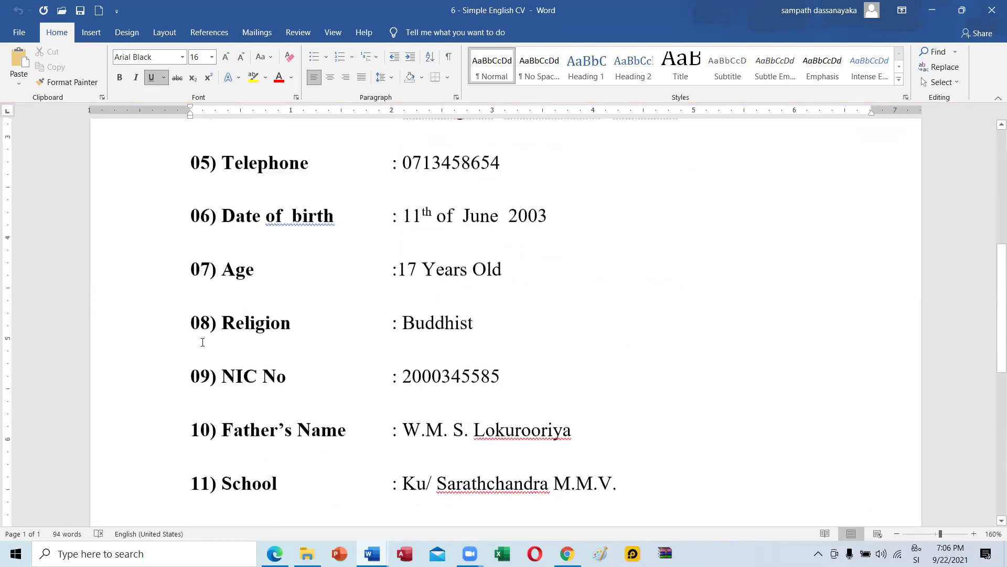
{"action": "scroll", "coordinate": [202, 342], "scroll_direction": "down", "scroll_amount": 7}
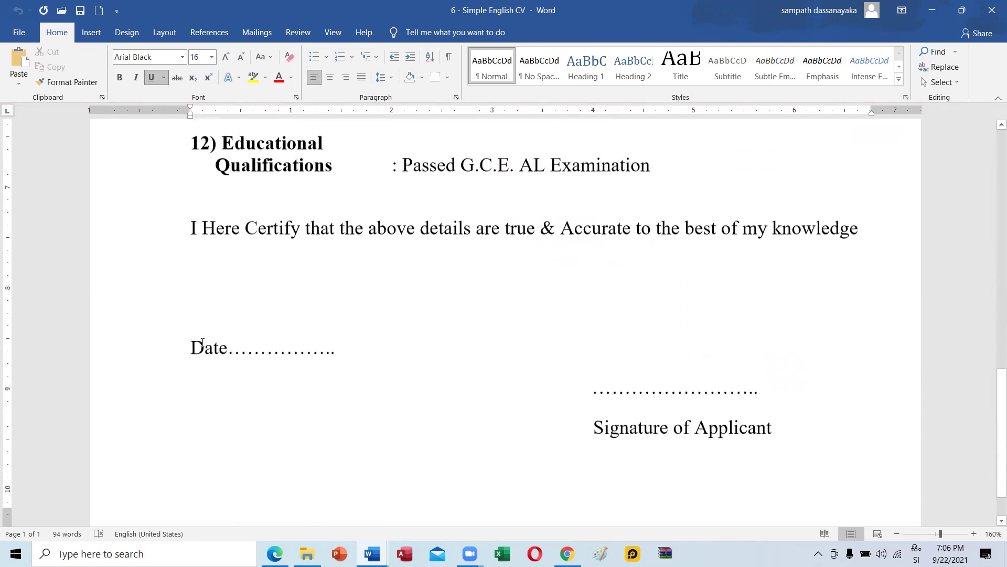
{"action": "scroll", "coordinate": [203, 342], "scroll_direction": "down", "scroll_amount": 1}
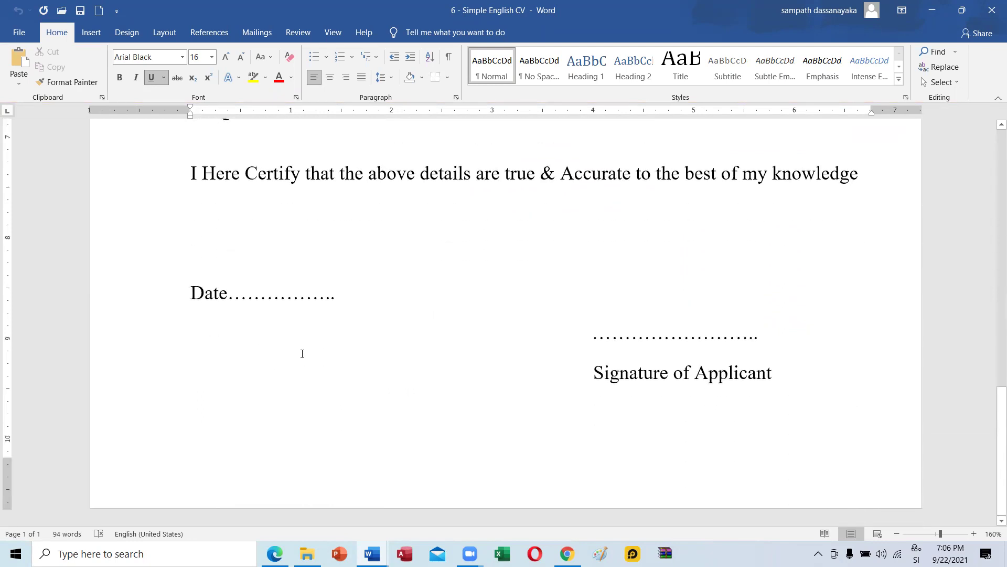
{"action": "scroll", "coordinate": [303, 353], "scroll_direction": "down", "scroll_amount": 12, "text": "ctrl"}
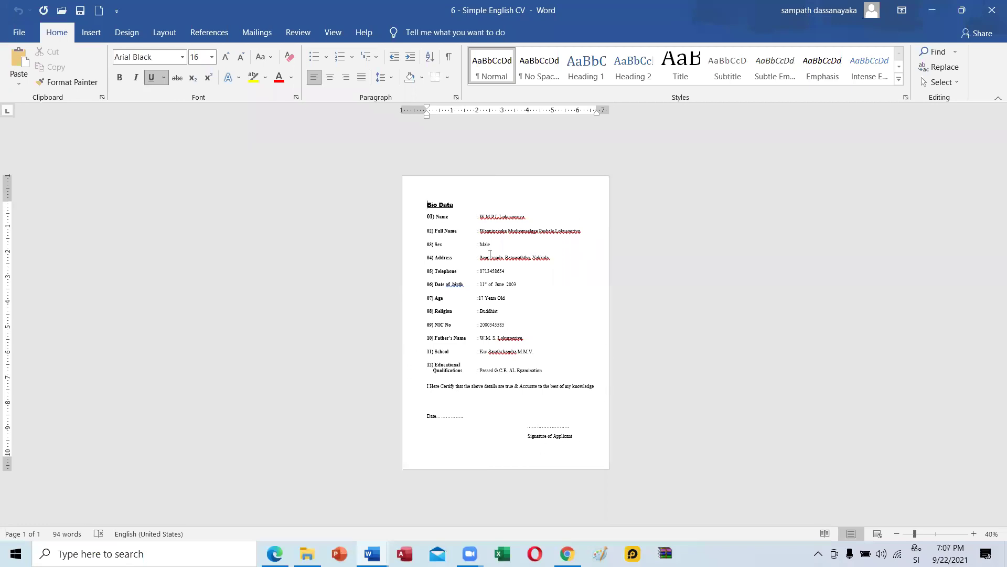
{"action": "scroll", "coordinate": [492, 221], "scroll_direction": "up", "scroll_amount": 4, "text": "ctrl"}
{"action": "scroll", "coordinate": [492, 220], "scroll_direction": "up", "scroll_amount": 6, "text": "ctrl"}
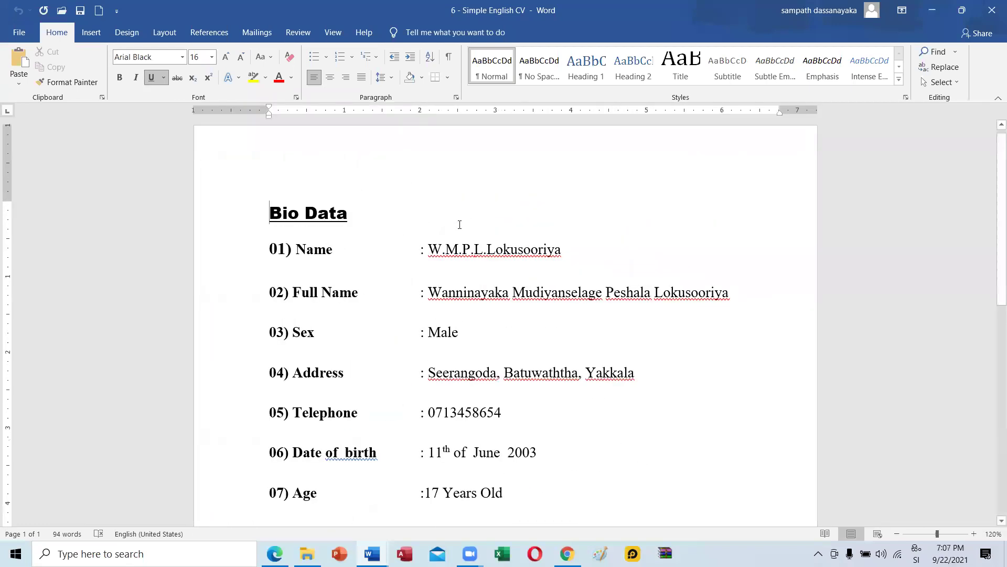
{"action": "left_click", "coordinate": [275, 215]}
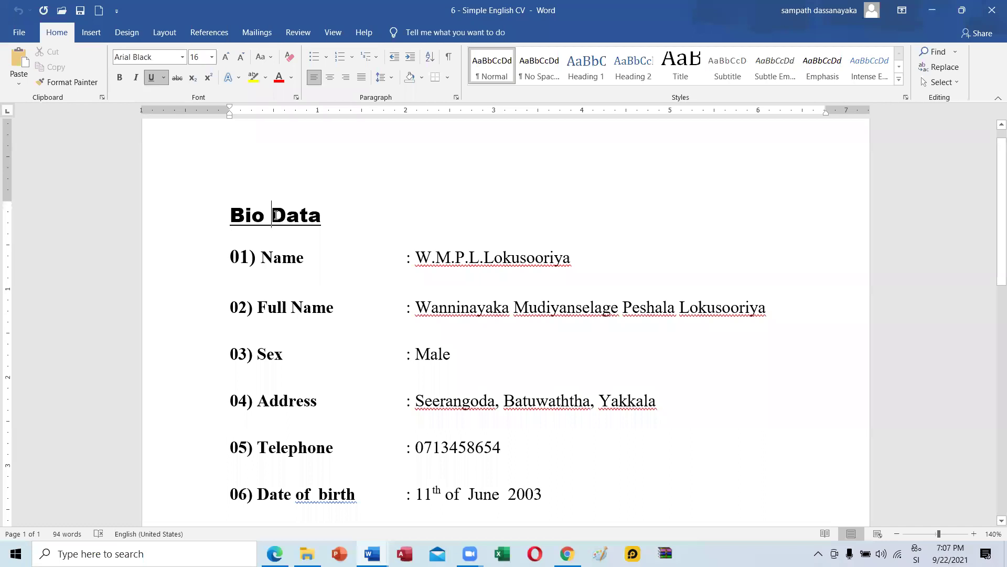
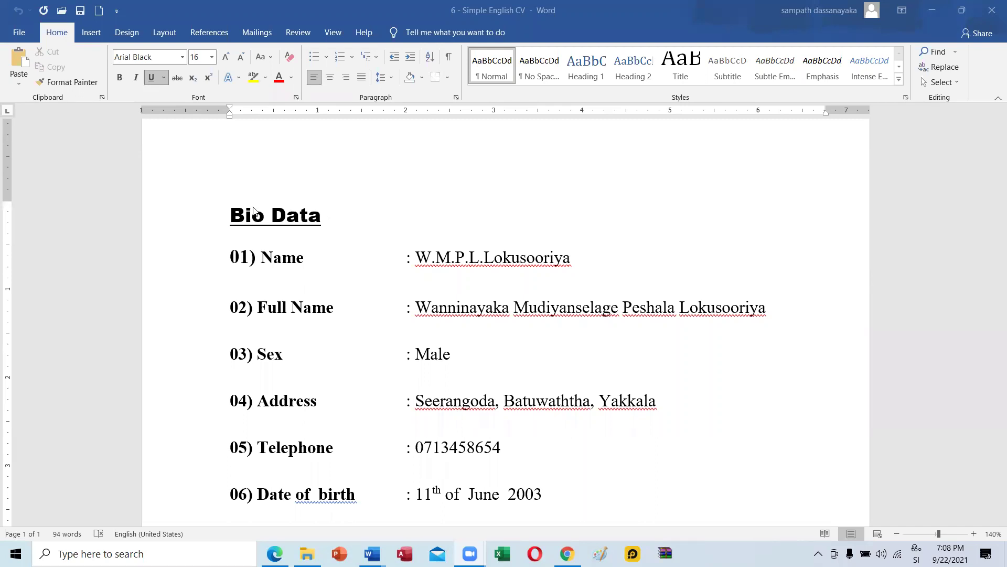
Add a space before the surname in 01) Name and end the entry with a period.
{"action": "scroll", "coordinate": [364, 317], "scroll_direction": "down", "scroll_amount": 10}
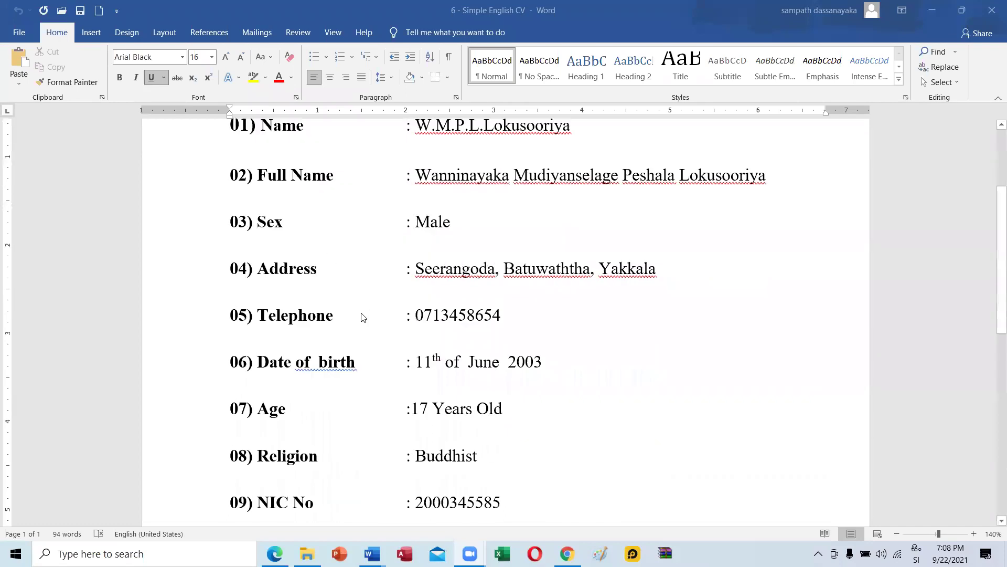
{"action": "scroll", "coordinate": [363, 317], "scroll_direction": "down", "scroll_amount": 3}
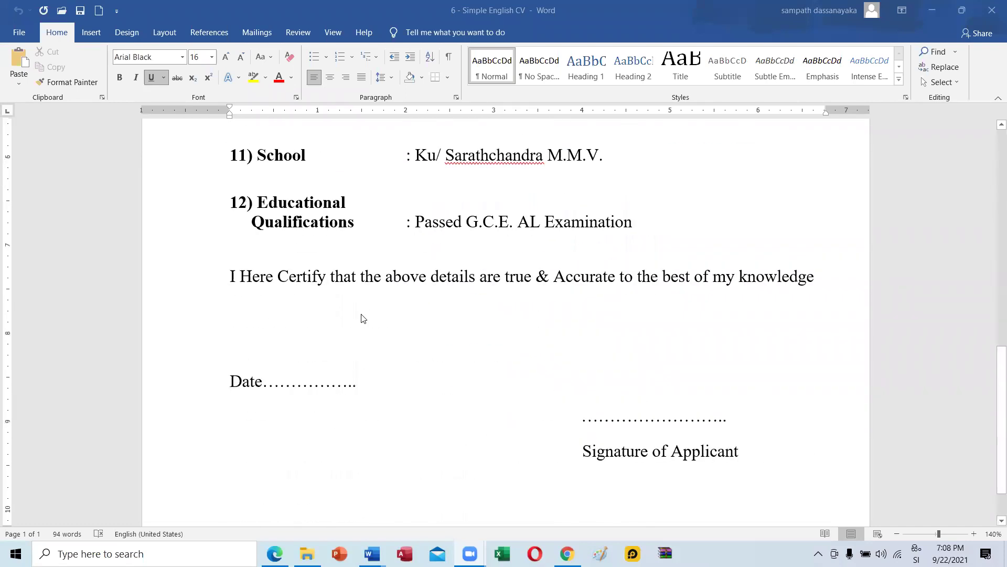
{"action": "scroll", "coordinate": [363, 317], "scroll_direction": "up", "scroll_amount": 5}
{"action": "scroll", "coordinate": [363, 317], "scroll_direction": "up", "scroll_amount": 6}
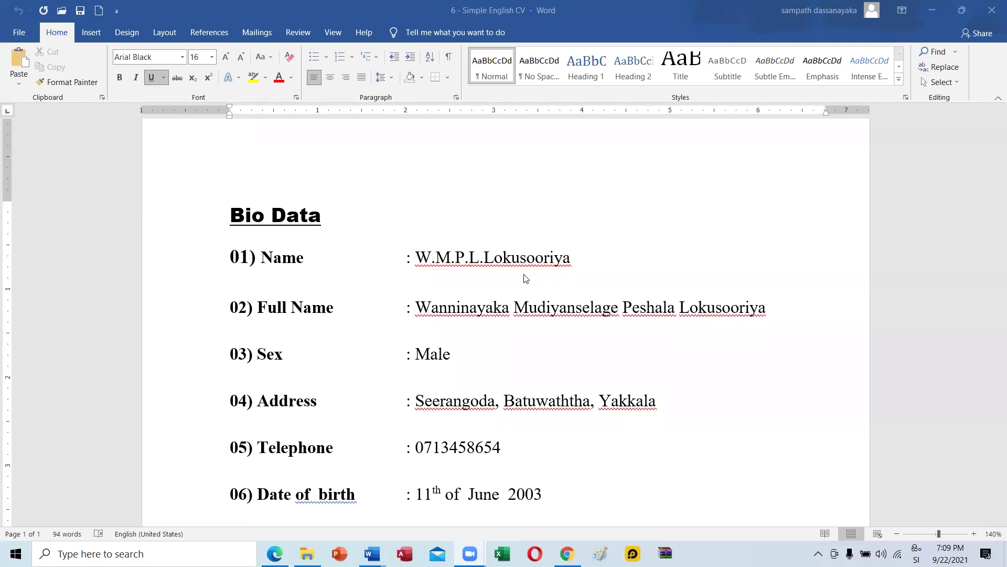
{"action": "double_click", "coordinate": [488, 265]}
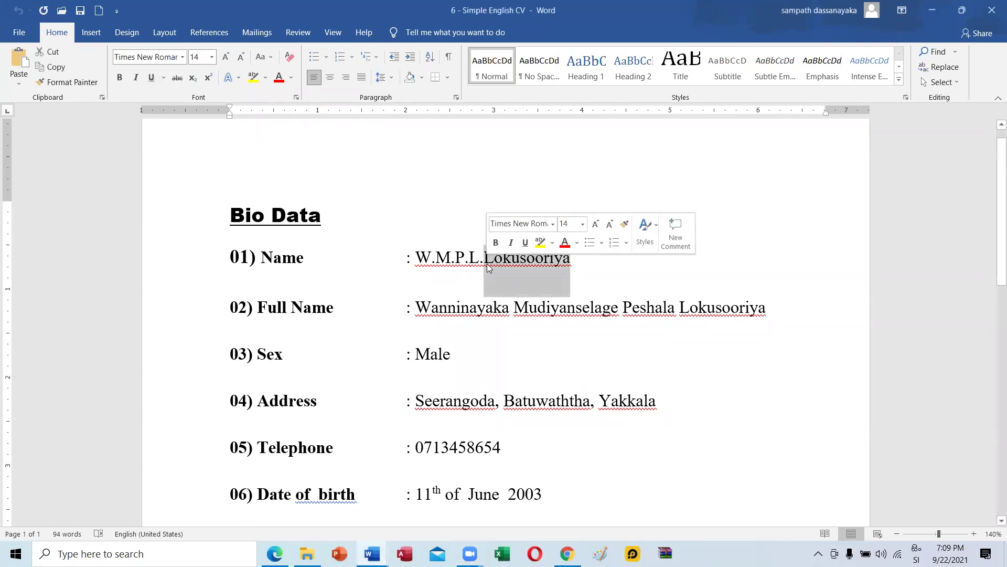
{"action": "left_click", "coordinate": [488, 264]}
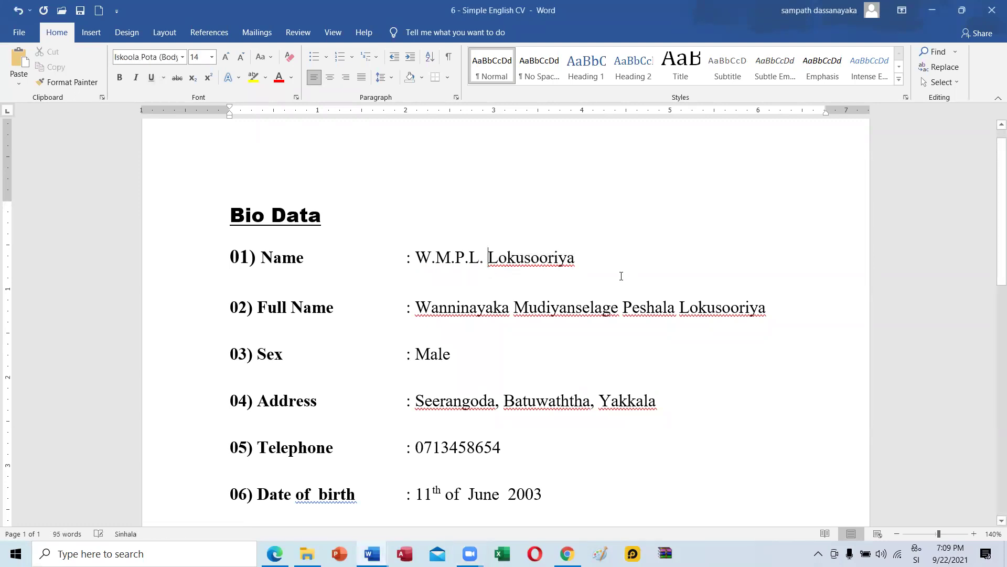
{"action": "left_click", "coordinate": [603, 268]}
{"action": "type", "text": "ල"}
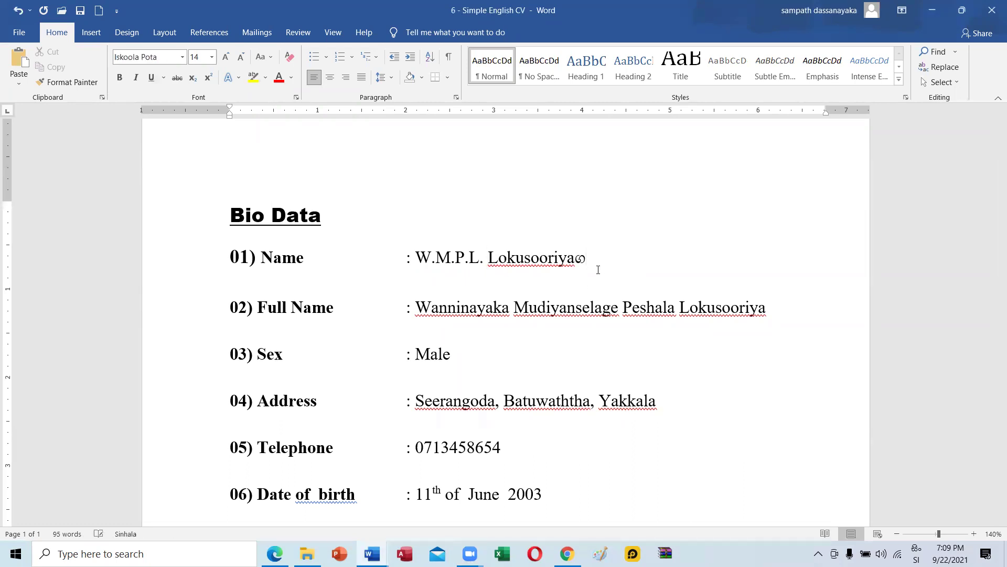
{"action": "key", "text": "BackSpace"}
{"action": "type", "text": "."}
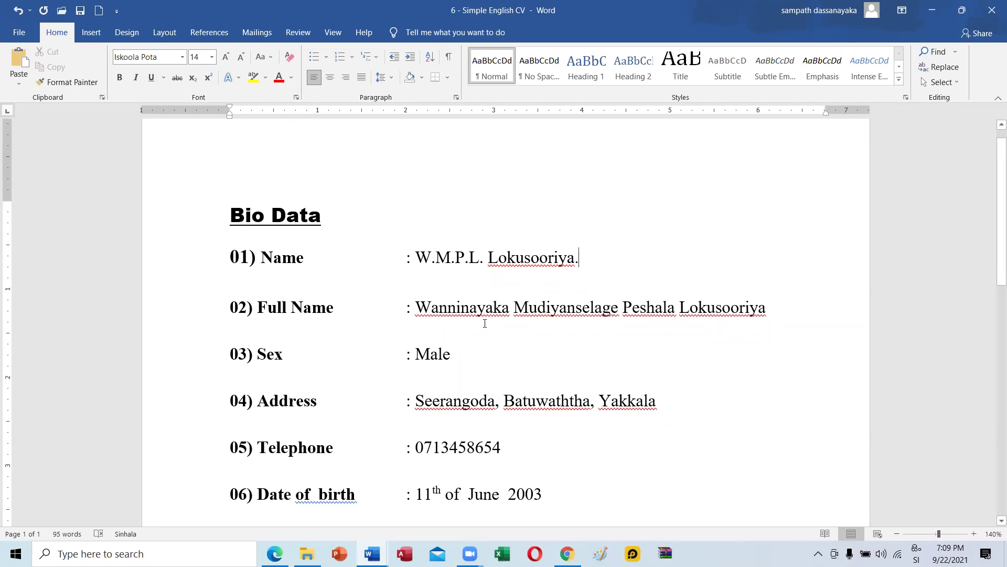
{"action": "scroll", "coordinate": [399, 315], "scroll_direction": "down", "scroll_amount": 3}
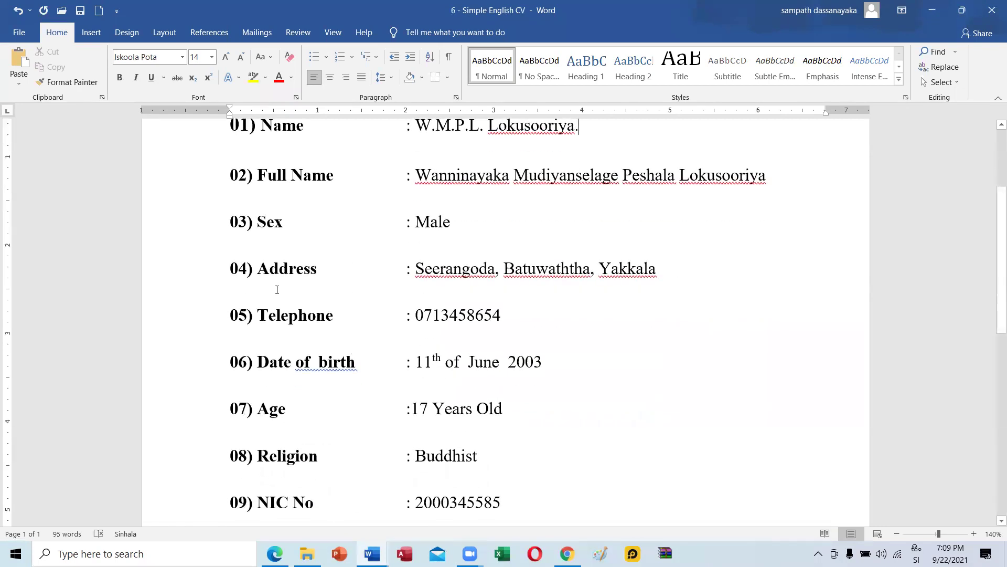
{"action": "scroll", "coordinate": [480, 317], "scroll_direction": "down", "scroll_amount": 2}
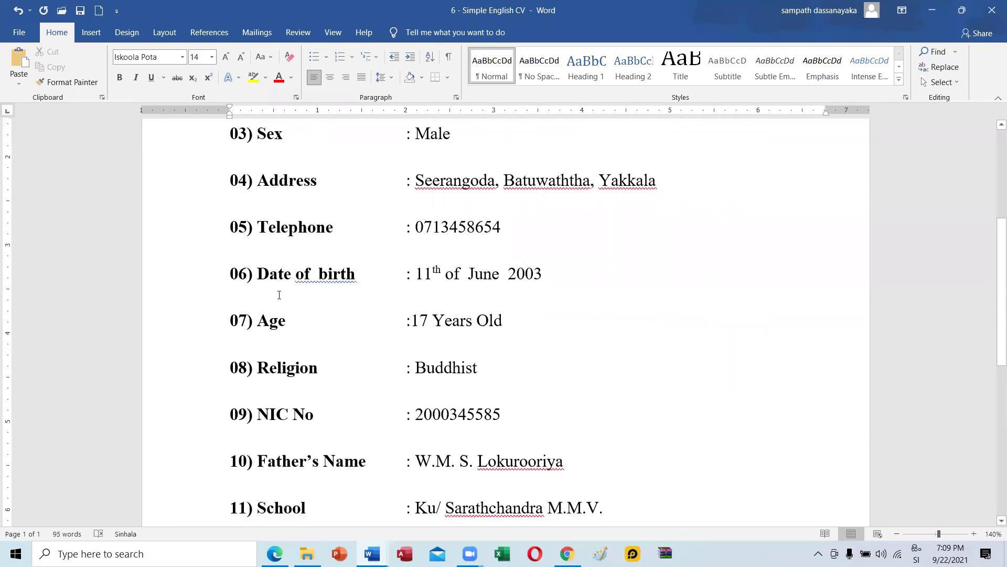
{"action": "left_click", "coordinate": [319, 275]}
{"action": "right_click", "coordinate": [319, 275]}
{"action": "left_click", "coordinate": [329, 293]}
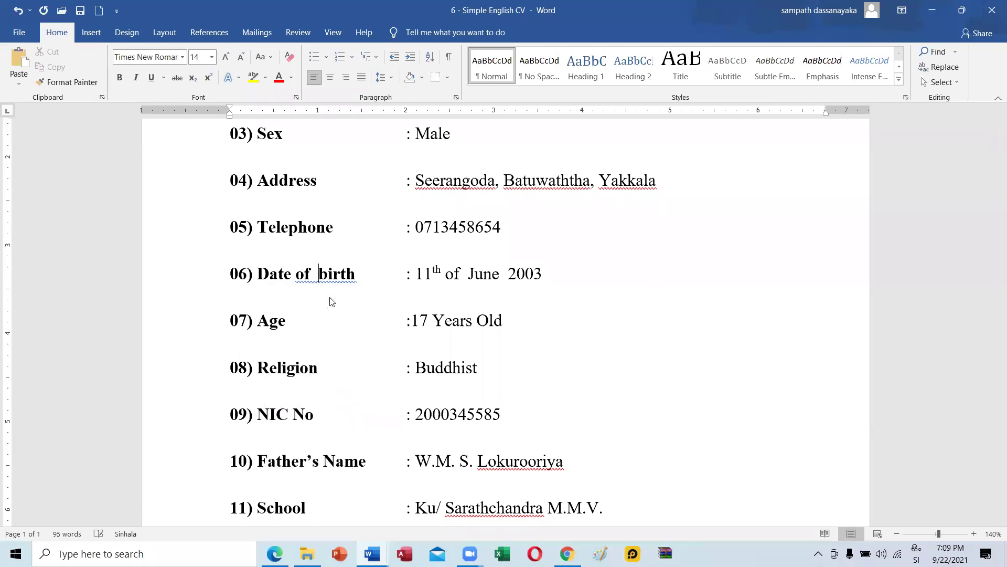
{"action": "right_click", "coordinate": [476, 279]}
{"action": "left_click", "coordinate": [467, 291]}
{"action": "right_click", "coordinate": [480, 277]}
{"action": "left_click", "coordinate": [525, 291]}
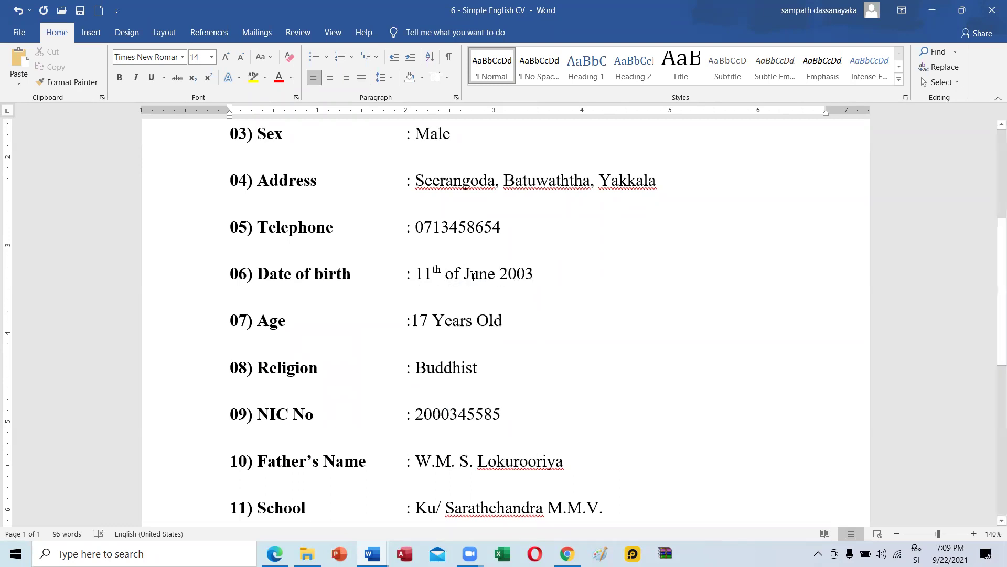
{"action": "scroll", "coordinate": [466, 331], "scroll_direction": "down", "scroll_amount": 2}
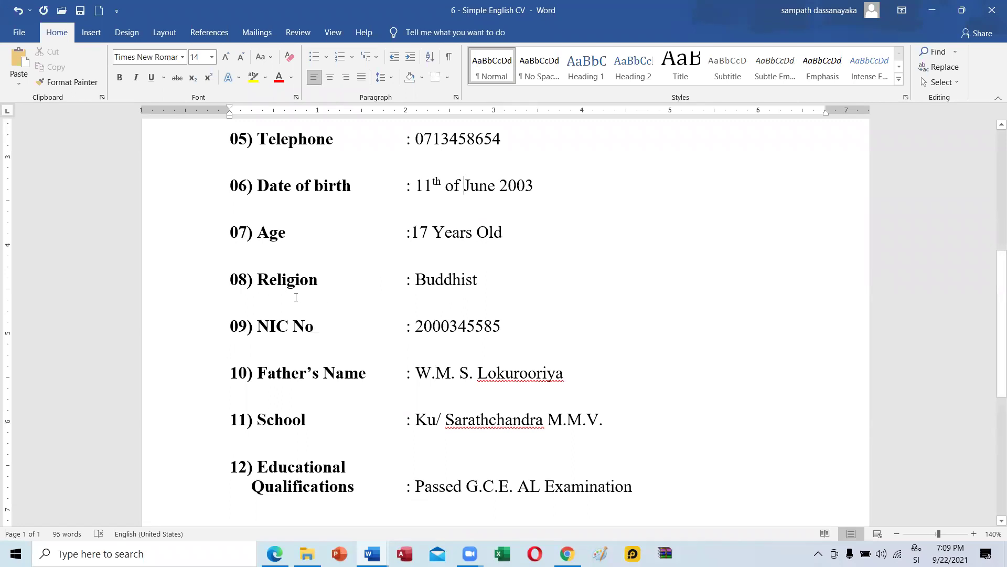
Trim the end of Religion in entry 08, leaving Relig.
{"action": "left_click", "coordinate": [288, 284]}
{"action": "left_click", "coordinate": [325, 283]}
{"action": "key", "text": "BackSpace"}
{"action": "key", "text": "BackSpace"}
{"action": "key", "text": "BackSpace"}
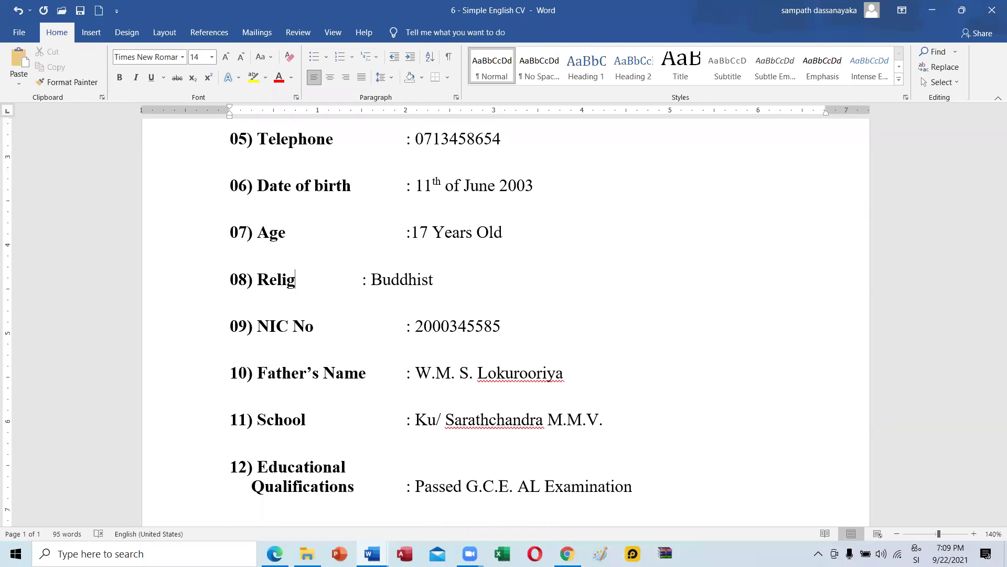
{"action": "type", "text": "ස"}
{"action": "key", "text": "BackSpace"}
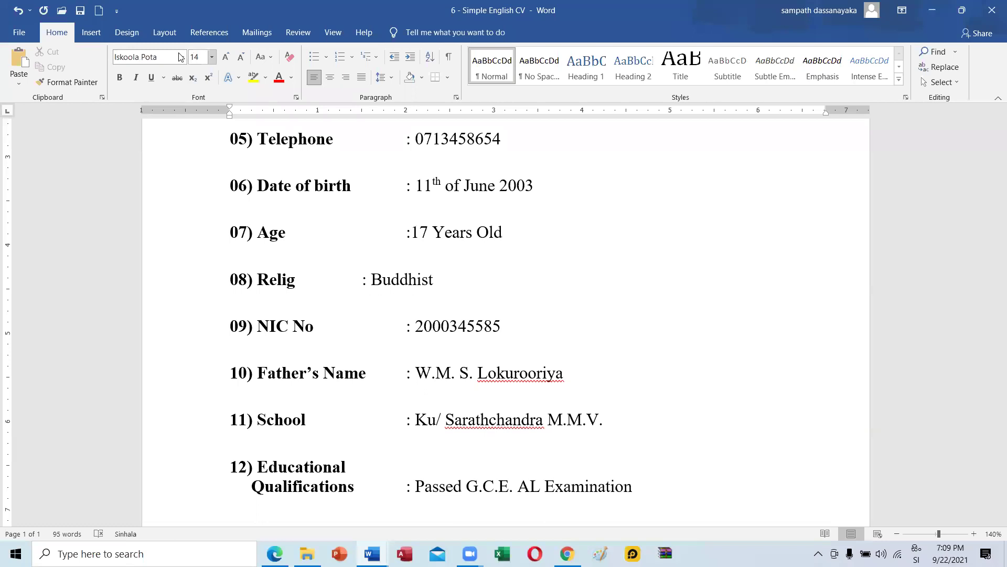
{"action": "left_click", "coordinate": [182, 57]}
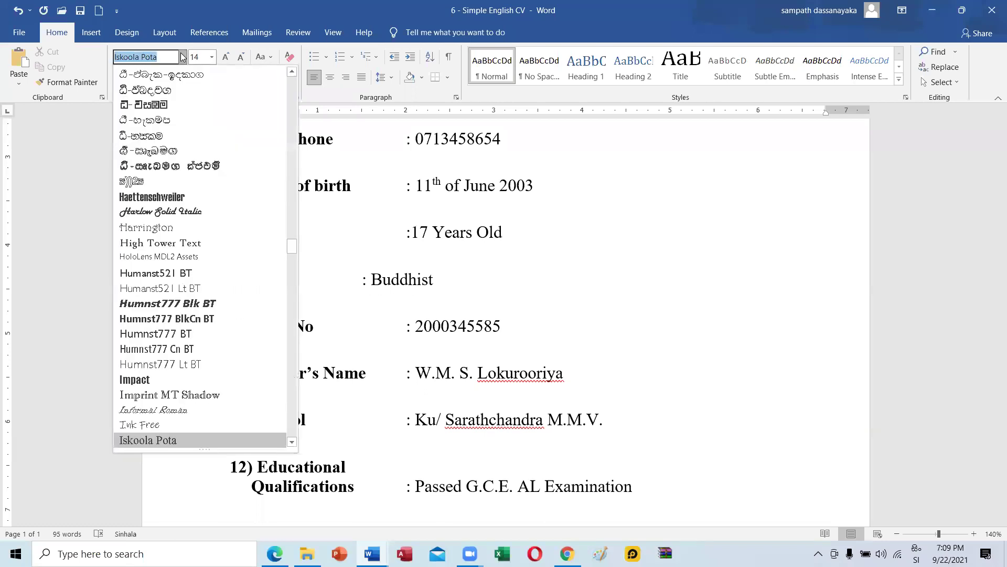
{"action": "scroll", "coordinate": [236, 184], "scroll_direction": "up", "scroll_amount": 6}
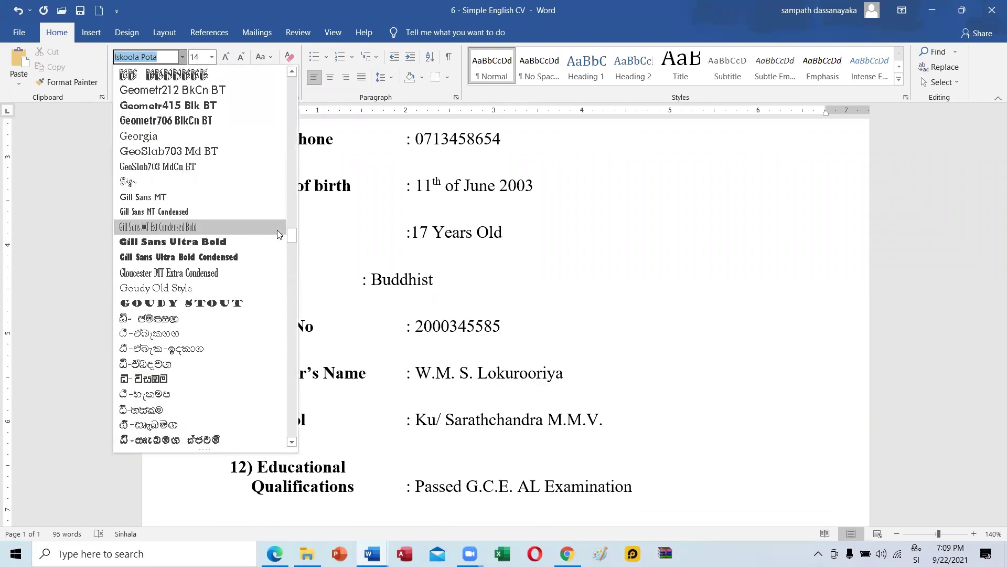
{"action": "scroll", "coordinate": [236, 183], "scroll_direction": "up", "scroll_amount": 15}
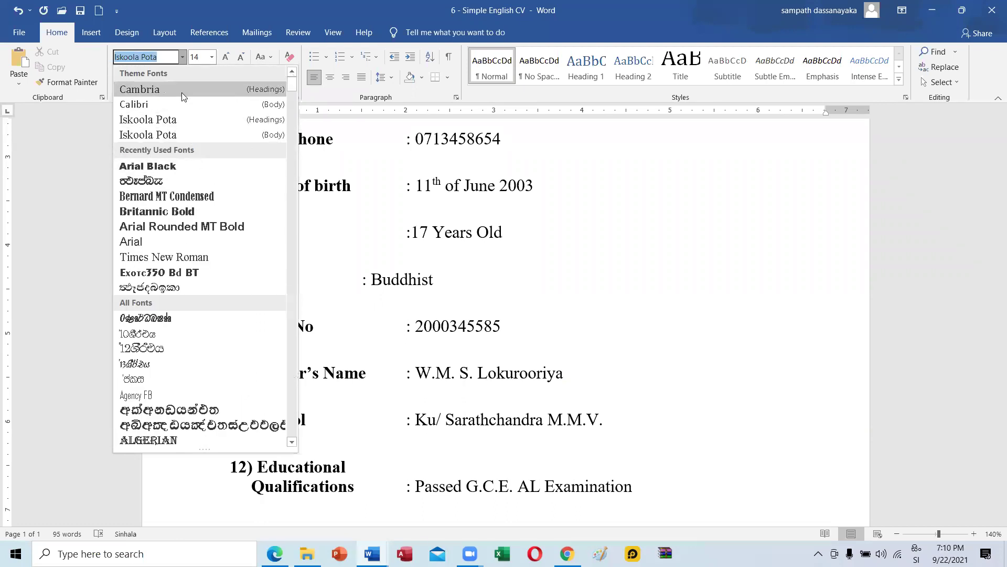
{"action": "left_click", "coordinate": [335, 324]}
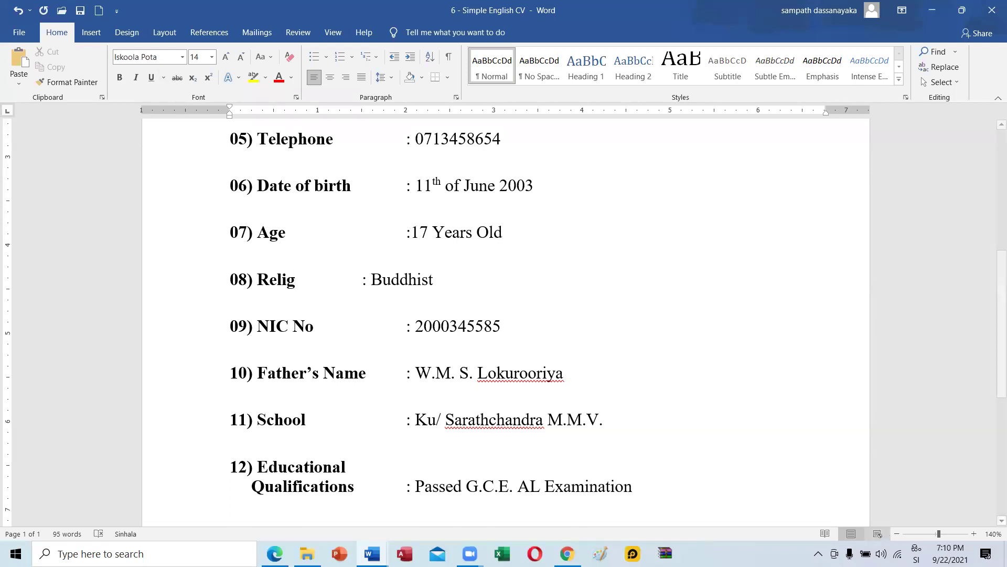
Switch input to English and complete the word as Religious.
{"action": "key", "text": "super+space"}
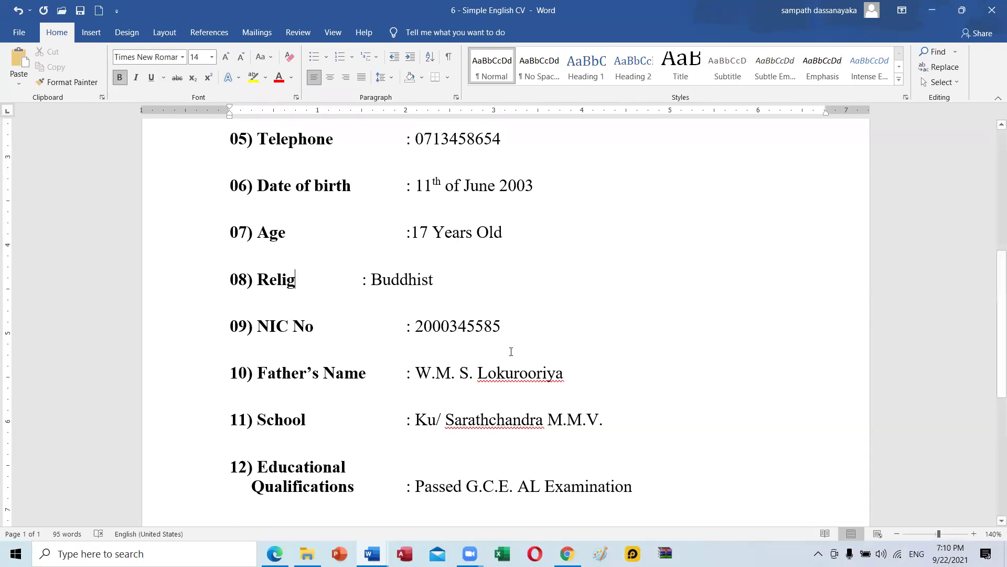
{"action": "type", "text": "i"}
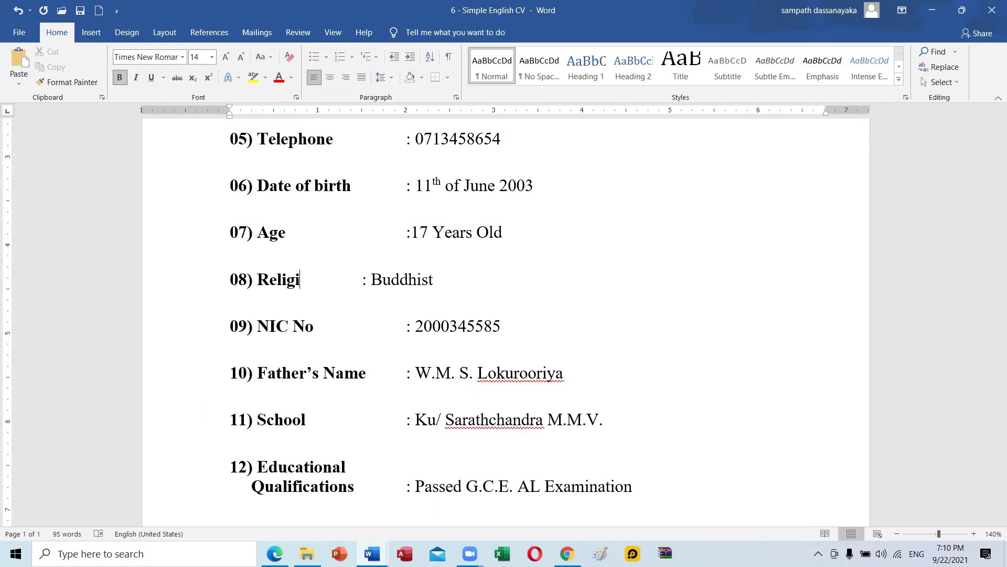
{"action": "key", "text": "BackSpace"}
{"action": "type", "text": "es"}
{"action": "right_click", "coordinate": [283, 287]}
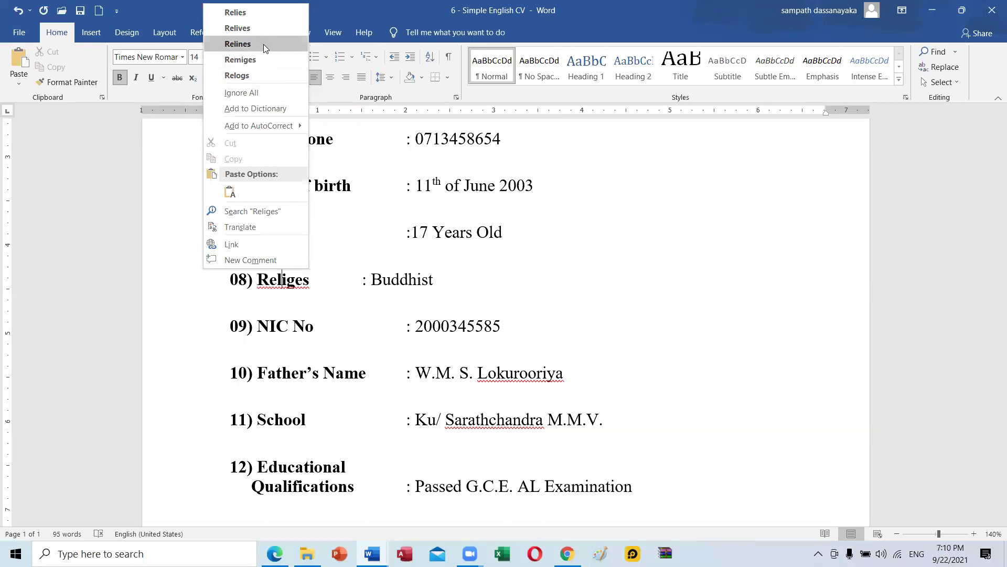
{"action": "left_click", "coordinate": [307, 279]}
{"action": "left_click", "coordinate": [310, 278]}
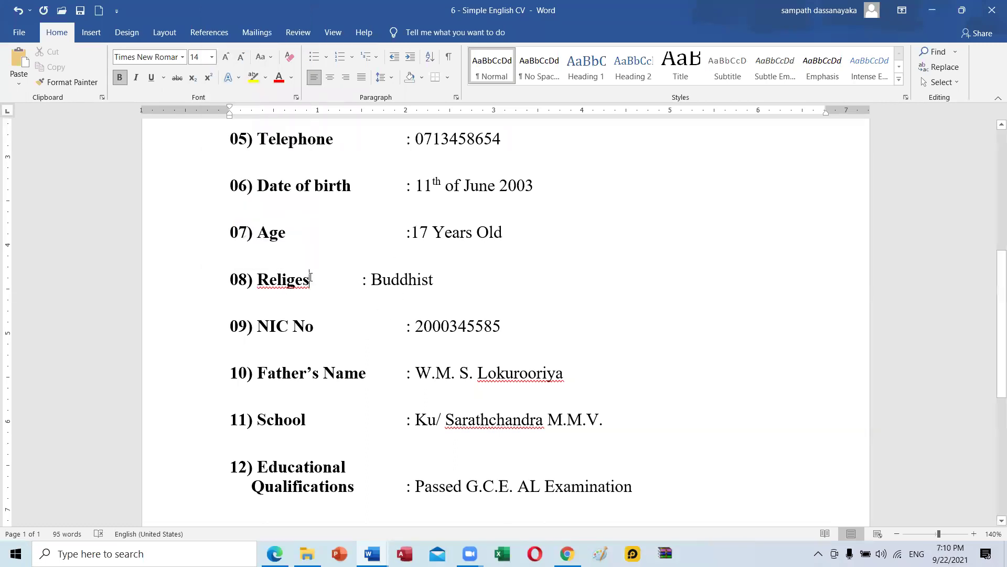
{"action": "key", "text": "BackSpace"}
{"action": "key", "text": "BackSpace"}
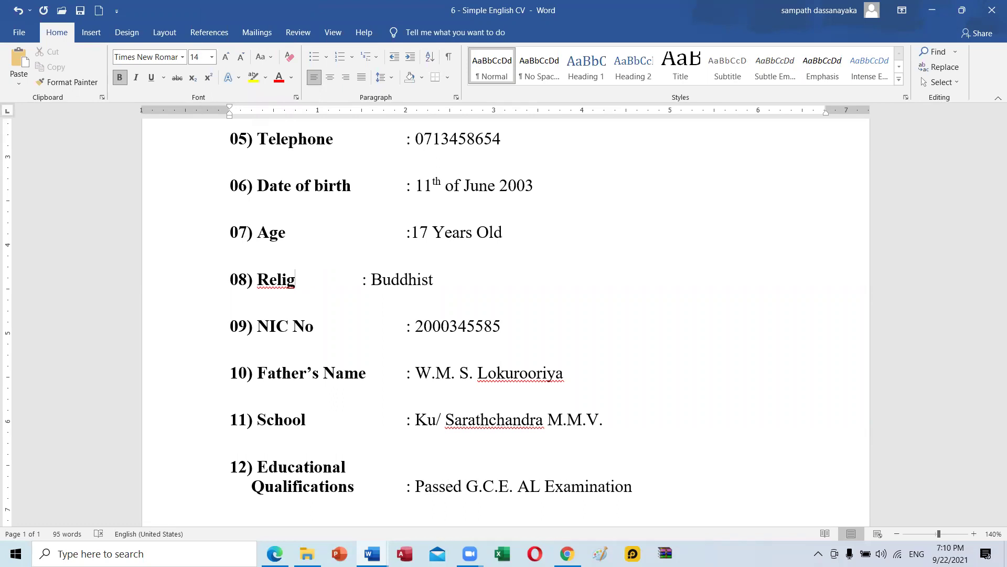
{"action": "type", "text": "ious"}
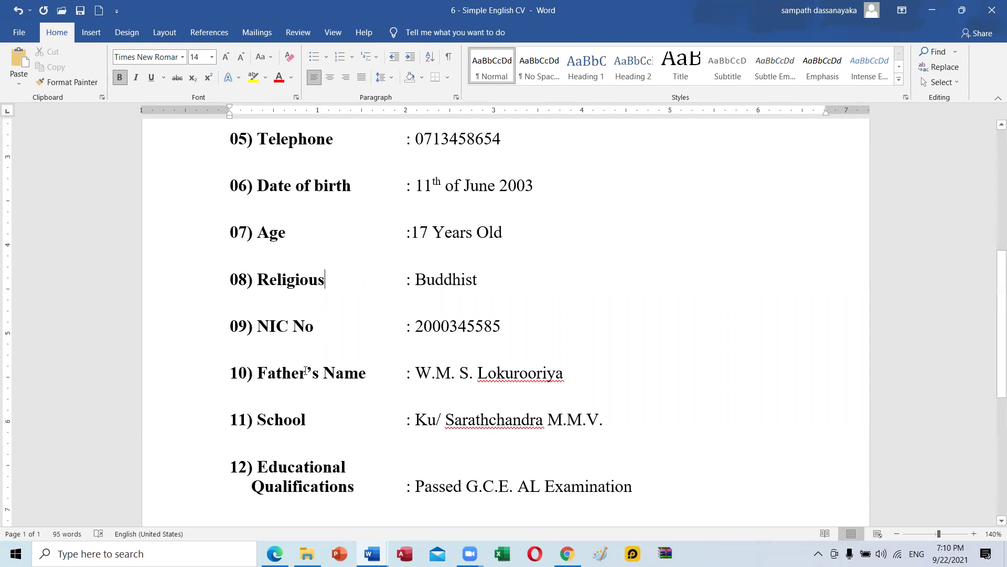
{"action": "right_click", "coordinate": [287, 274]}
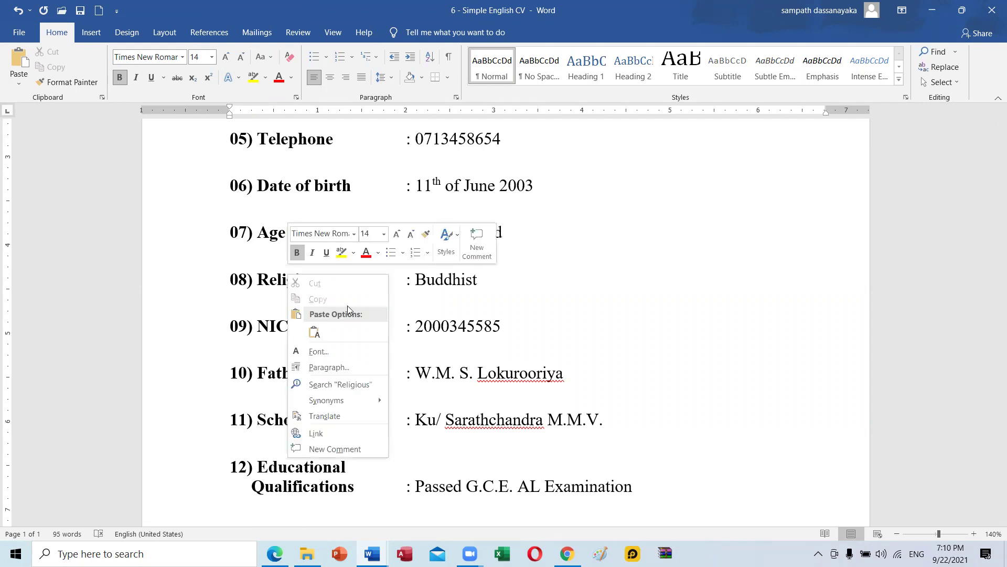
{"action": "left_click", "coordinate": [287, 278]}
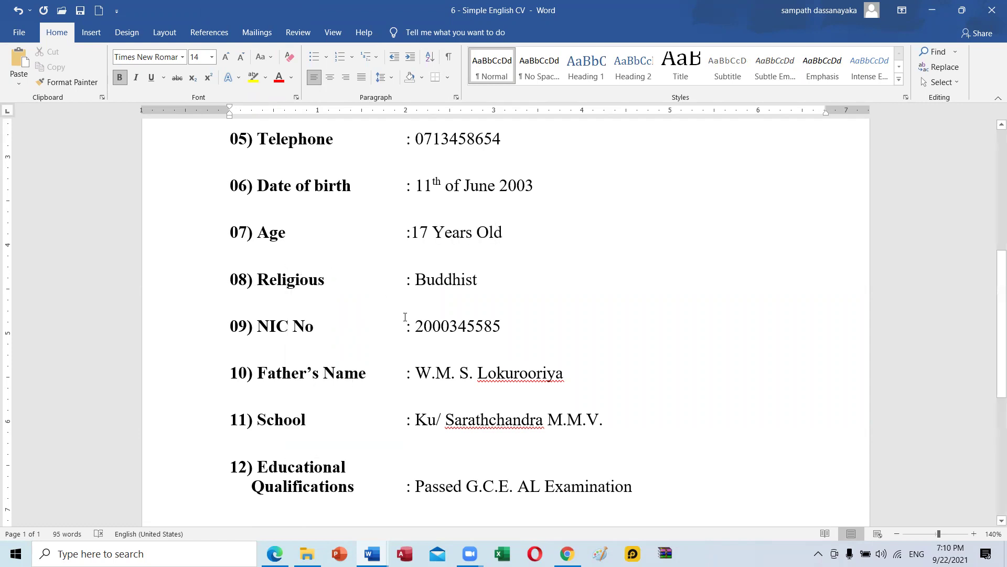
{"action": "scroll", "coordinate": [354, 295], "scroll_direction": "down", "scroll_amount": 2}
Append '/Alma Mater' to the School label and pull its colon back into line.
{"action": "scroll", "coordinate": [355, 296], "scroll_direction": "down", "scroll_amount": 2}
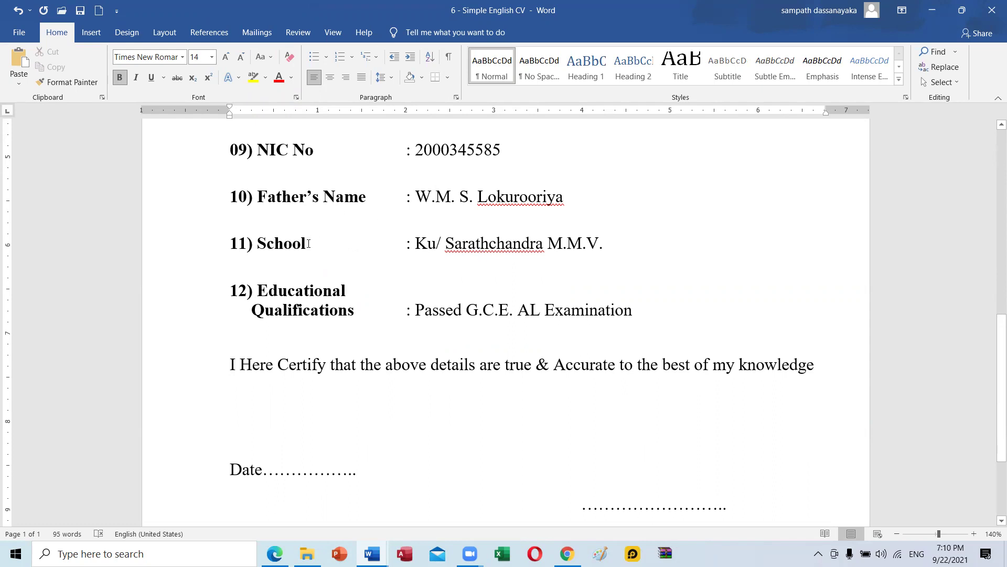
{"action": "type", "text": "/Alma"}
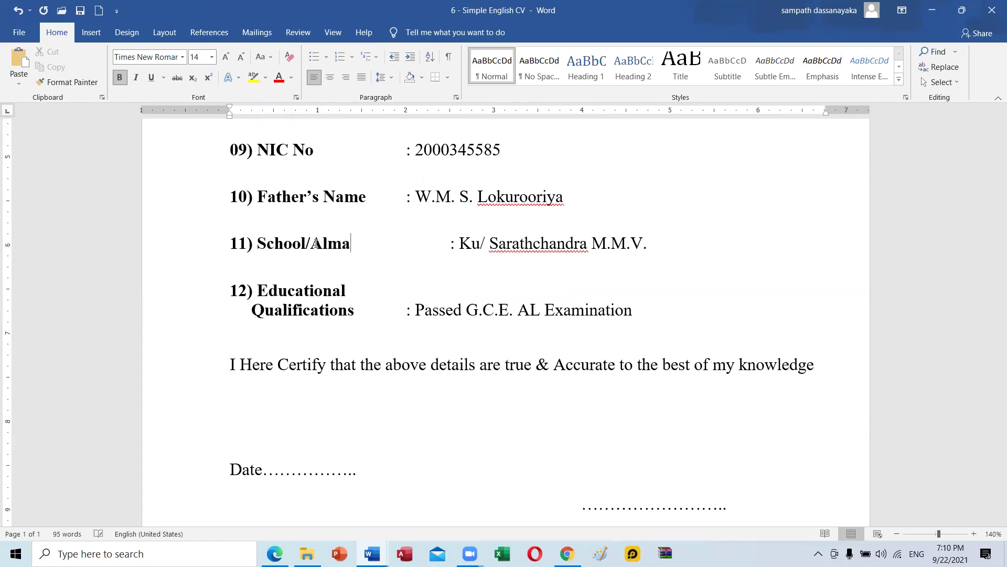
{"action": "type", "text": " Mater"}
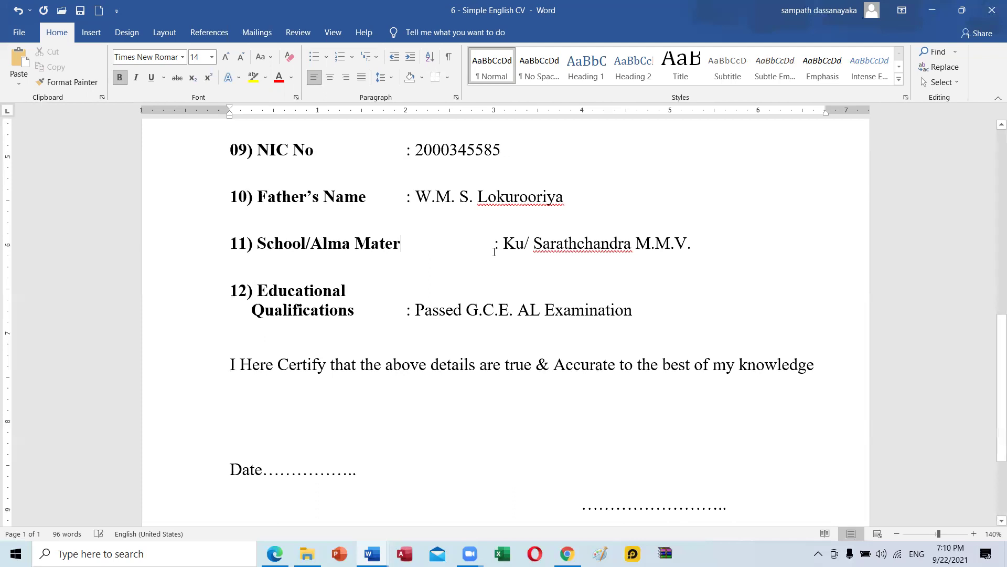
{"action": "key", "text": "BackSpace"}
{"action": "key", "text": "BackSpace"}
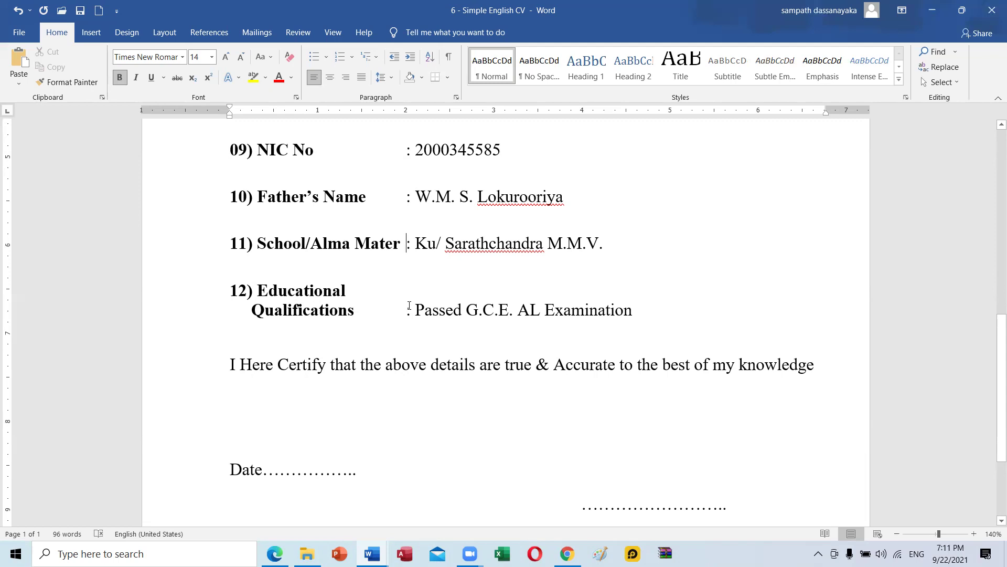
Remove the extra spaces after Name and tab its colon into line with the other entries.
{"action": "scroll", "coordinate": [420, 288], "scroll_direction": "up", "scroll_amount": 8}
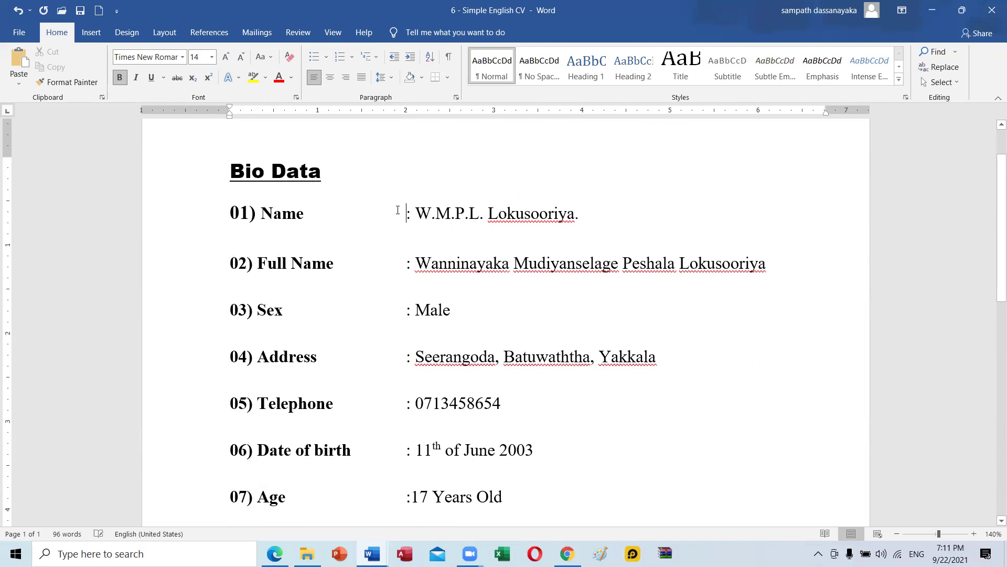
{"action": "key", "text": "BackSpace"}
{"action": "key", "text": "BackSpace"}
{"action": "key", "text": "BackSpace"}
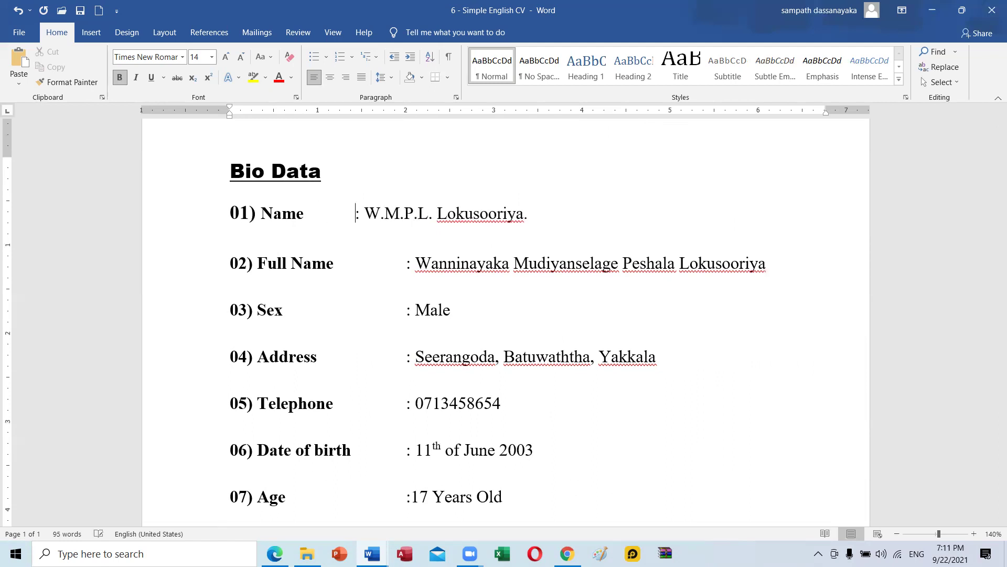
{"action": "key", "text": "BackSpace"}
{"action": "key", "text": "BackSpace"}
{"action": "key", "text": "BackSpace"}
{"action": "key", "text": "BackSpace"}
{"action": "key", "text": "BackSpace"}
{"action": "key", "text": "BackSpace"}
{"action": "key", "text": "BackSpace"}
{"action": "key", "text": "BackSpace"}
{"action": "key", "text": "BackSpace"}
{"action": "key", "text": "BackSpace"}
{"action": "key", "text": "BackSpace"}
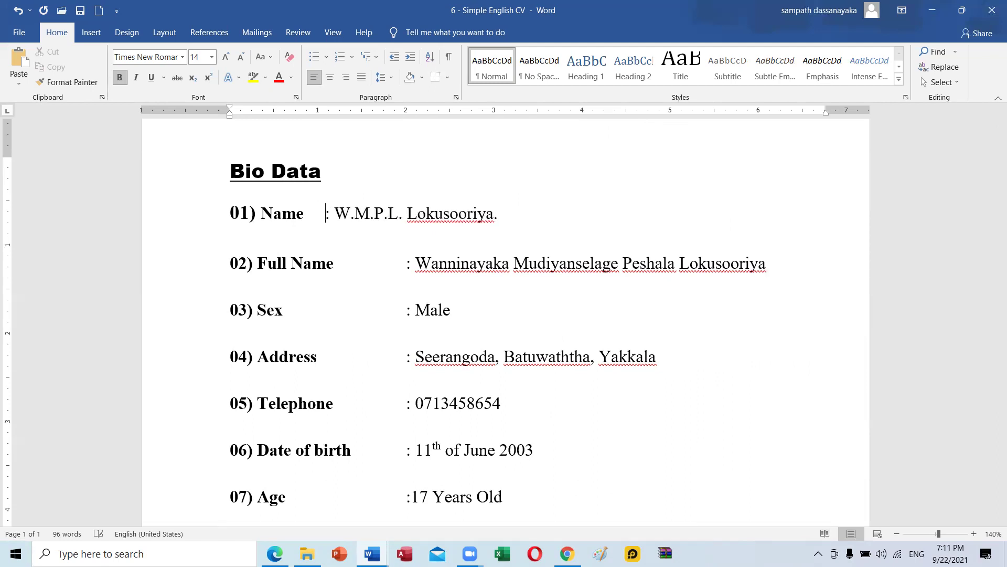
{"action": "key", "text": "BackSpace"}
{"action": "key", "text": "BackSpace"}
{"action": "key", "text": "BackSpace"}
{"action": "key", "text": "BackSpace"}
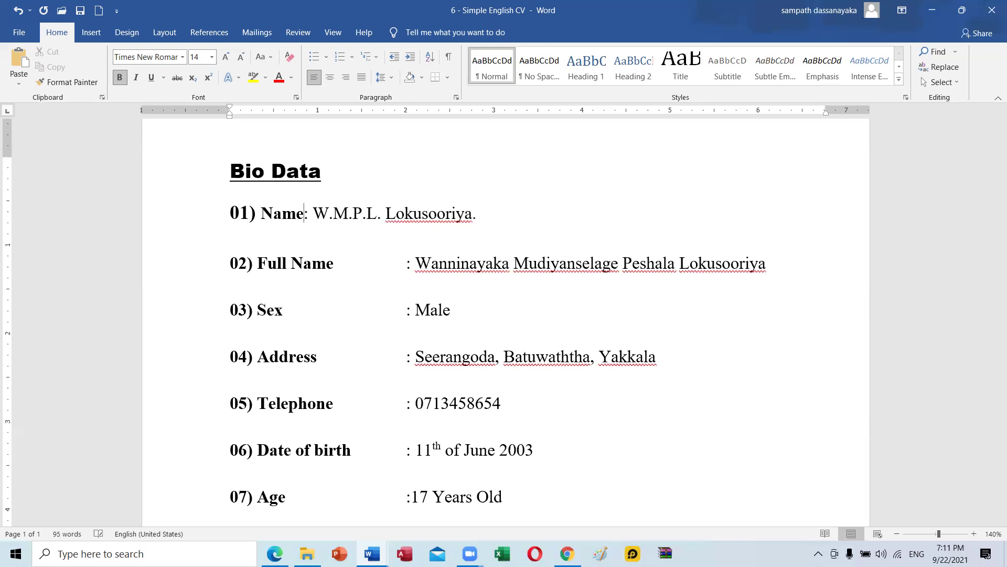
{"action": "key", "text": "Tab"}
{"action": "key", "text": "Tab"}
{"action": "key", "text": "Tab"}
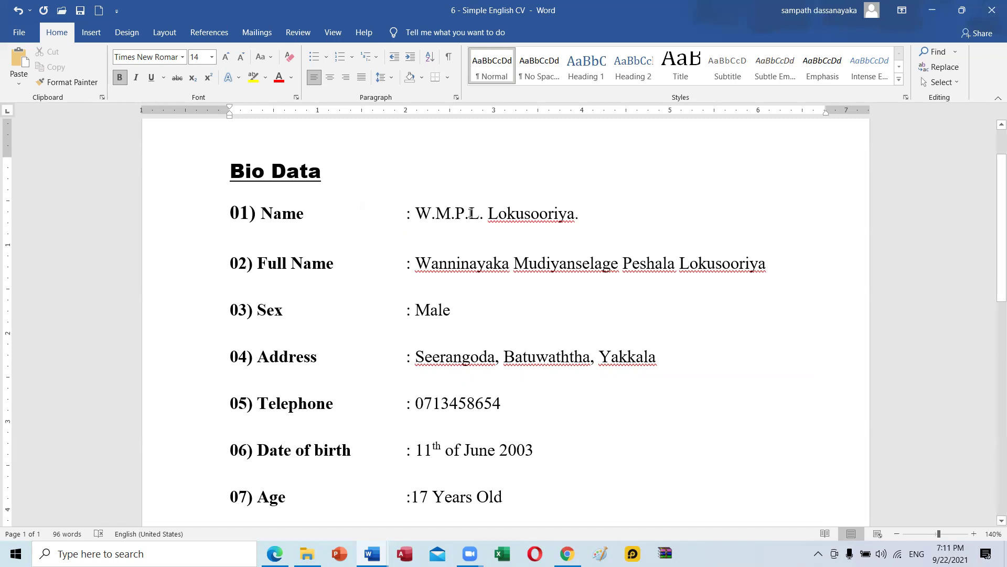
{"action": "scroll", "coordinate": [423, 352], "scroll_direction": "down", "scroll_amount": 3}
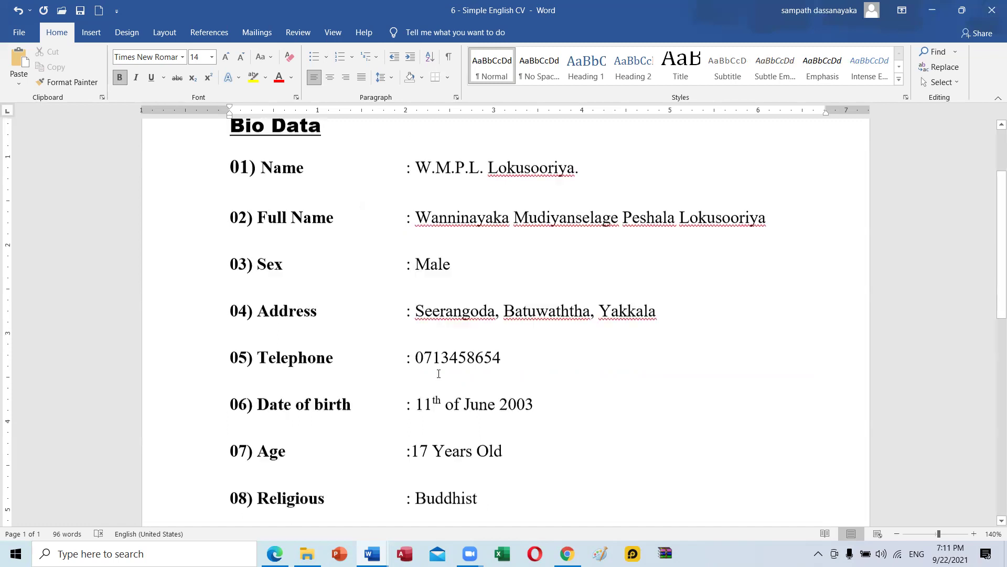
{"action": "scroll", "coordinate": [385, 385], "scroll_direction": "up", "scroll_amount": 4}
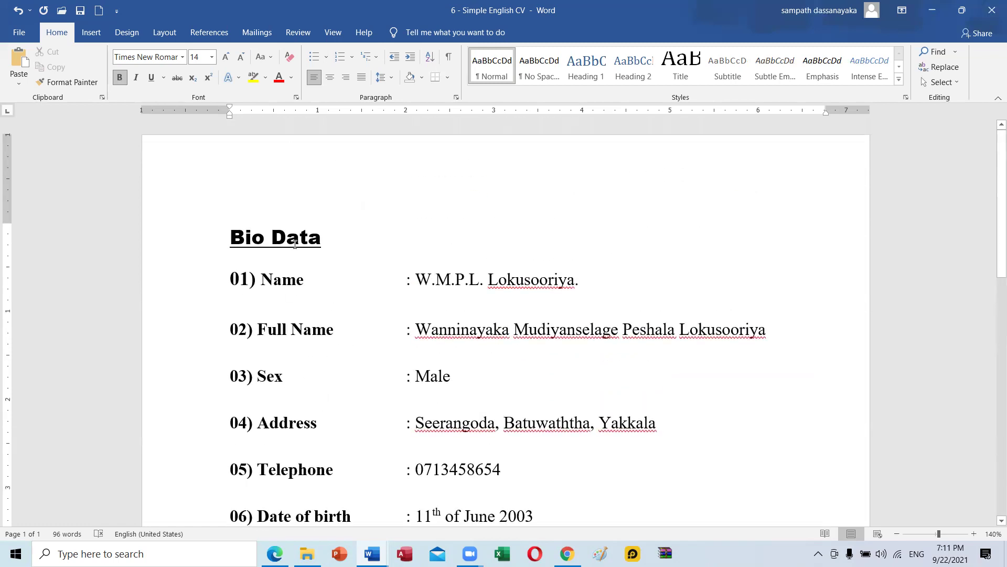
{"action": "left_click", "coordinate": [300, 235]}
{"action": "key", "text": "Down"}
{"action": "key", "text": "Down"}
{"action": "left_click", "coordinate": [456, 279]}
{"action": "left_click", "coordinate": [273, 279]}
{"action": "left_click_drag", "start_coordinate": [290, 279], "coordinate": [213, 278]}
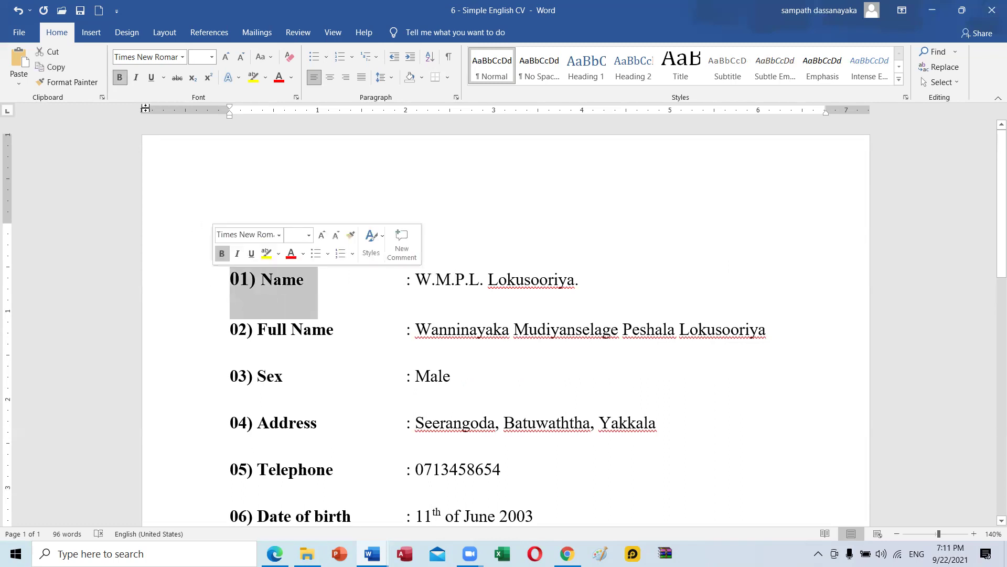
{"action": "left_click", "coordinate": [311, 329]}
{"action": "scroll", "coordinate": [505, 441], "scroll_direction": "down", "scroll_amount": 2}
{"action": "scroll", "coordinate": [505, 441], "scroll_direction": "up", "scroll_amount": 2}
{"action": "left_click", "coordinate": [576, 281]}
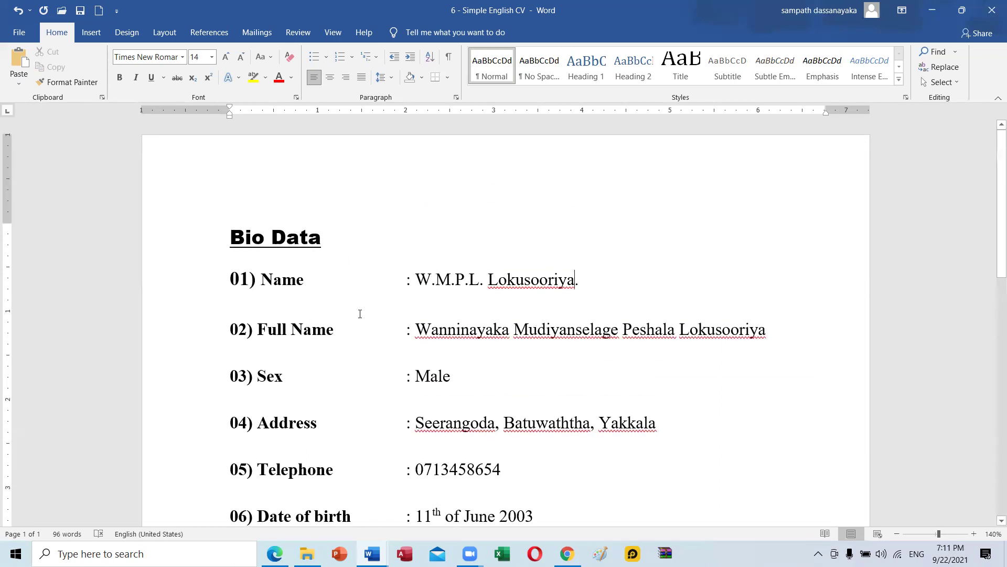
{"action": "left_click", "coordinate": [274, 310]}
{"action": "left_click", "coordinate": [235, 309]}
{"action": "scroll", "coordinate": [239, 462], "scroll_direction": "down", "scroll_amount": 1}
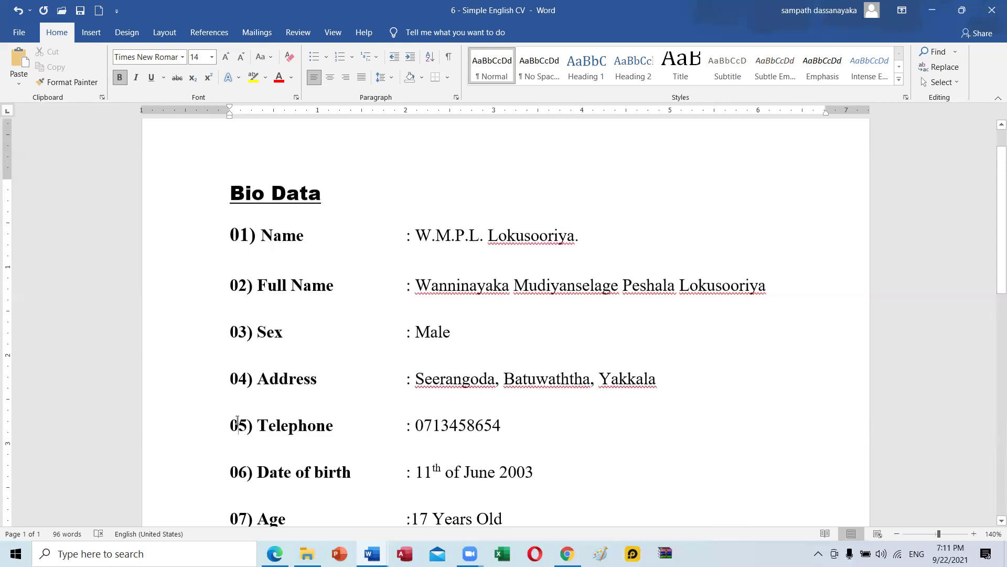
{"action": "left_click", "coordinate": [237, 420]}
{"action": "left_click_drag", "start_coordinate": [223, 240], "coordinate": [247, 237]}
{"action": "scroll", "coordinate": [423, 451], "scroll_direction": "down", "scroll_amount": 5}
{"action": "scroll", "coordinate": [421, 463], "scroll_direction": "down", "scroll_amount": 10}
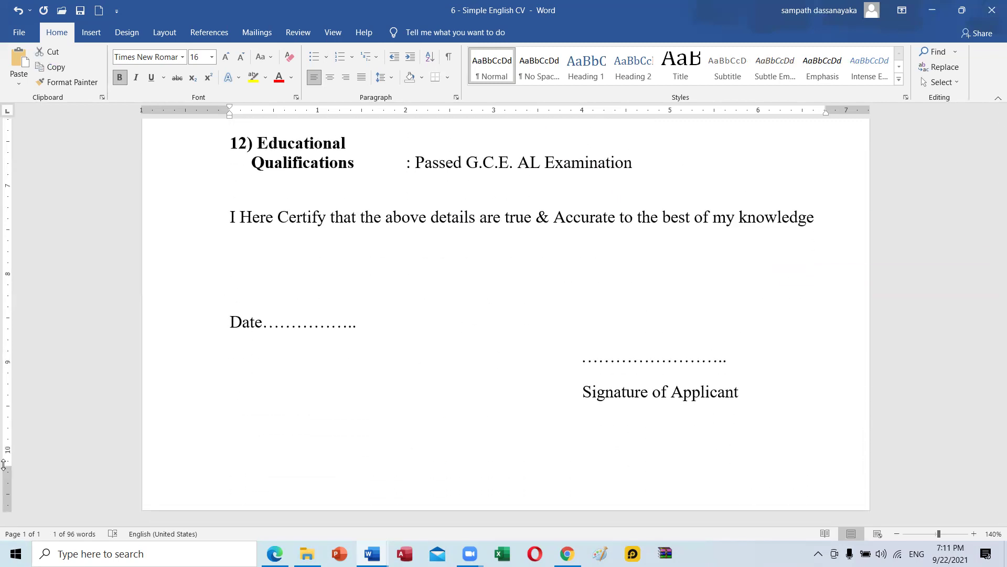
{"action": "left_click_drag", "start_coordinate": [8, 469], "coordinate": [9, 468]}
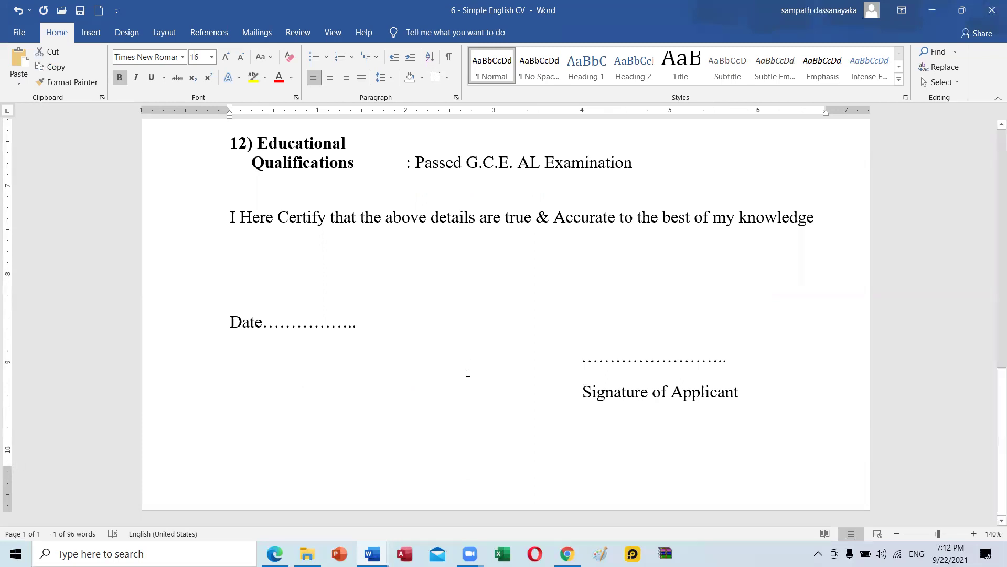
{"action": "scroll", "coordinate": [468, 373], "scroll_direction": "up", "scroll_amount": 3}
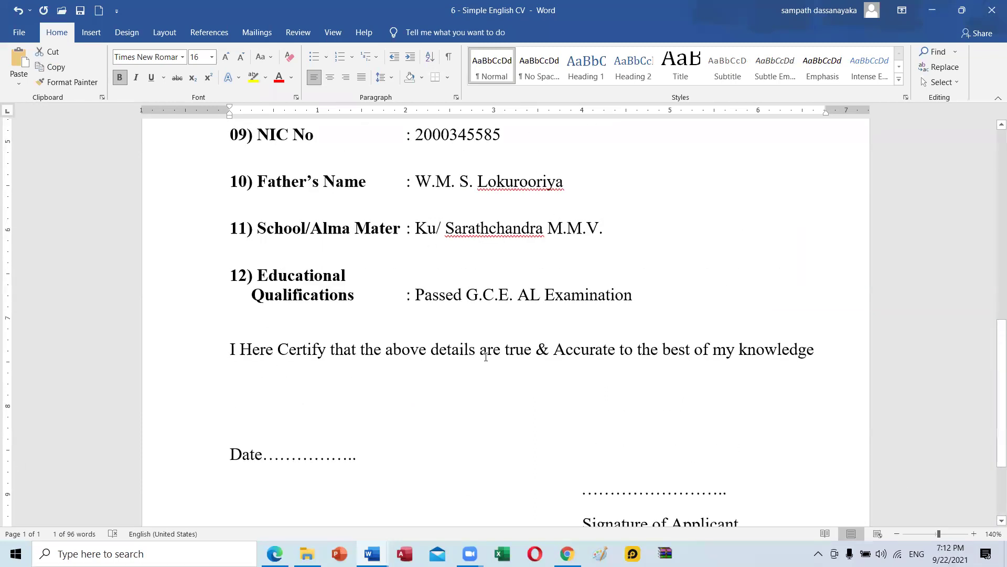
{"action": "scroll", "coordinate": [403, 229], "scroll_direction": "up", "scroll_amount": 5}
{"action": "scroll", "coordinate": [628, 407], "scroll_direction": "down", "scroll_amount": 2}
{"action": "left_click_drag", "start_coordinate": [604, 361], "coordinate": [196, 271]}
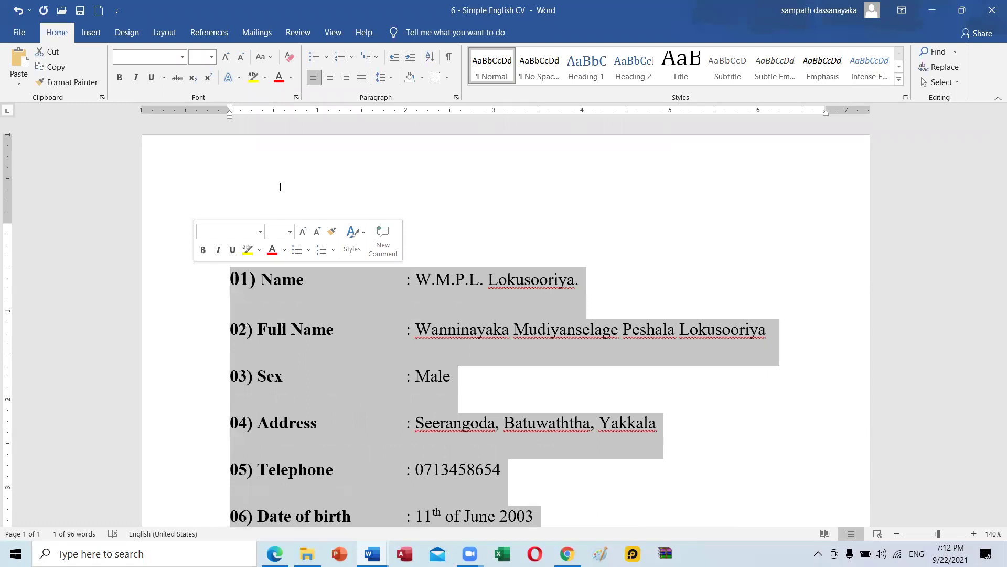
{"action": "left_click", "coordinate": [391, 80]}
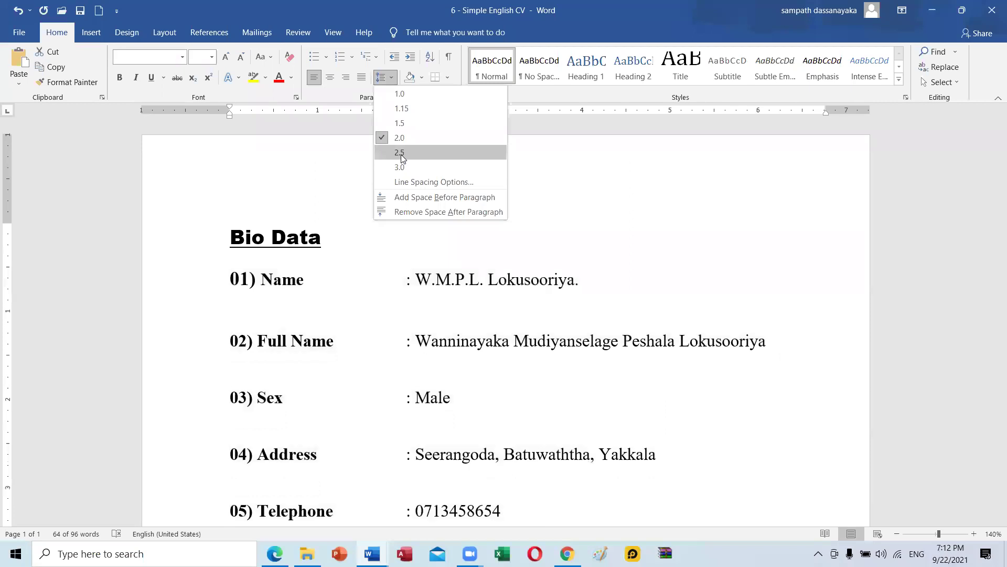
{"action": "left_click", "coordinate": [401, 183]}
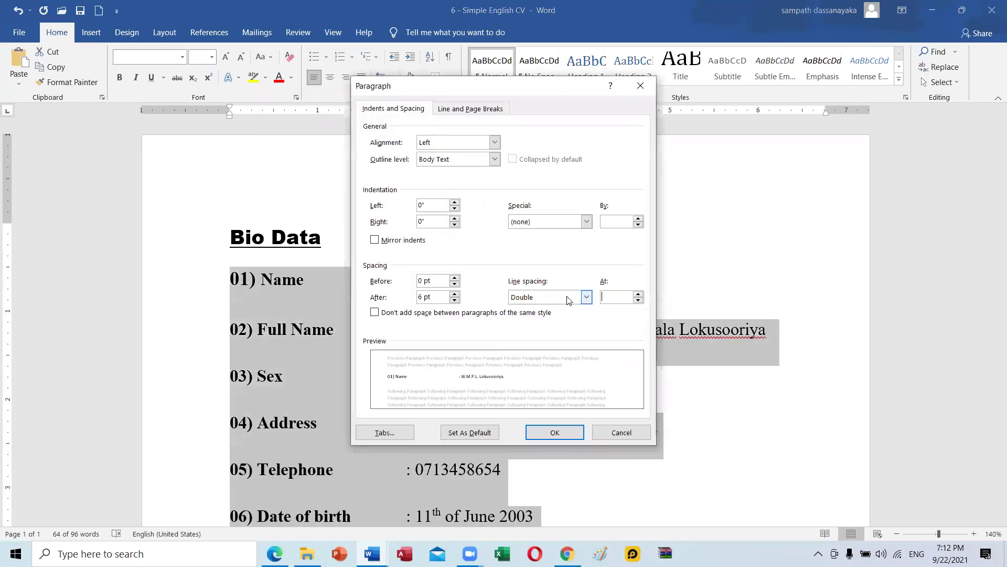
{"action": "left_click", "coordinate": [586, 297]}
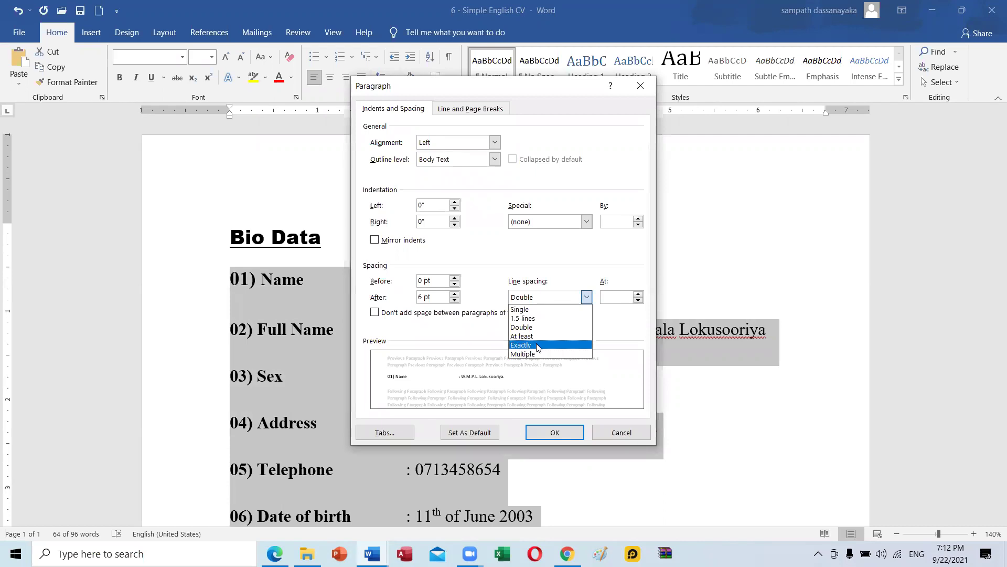
{"action": "left_click", "coordinate": [605, 432]}
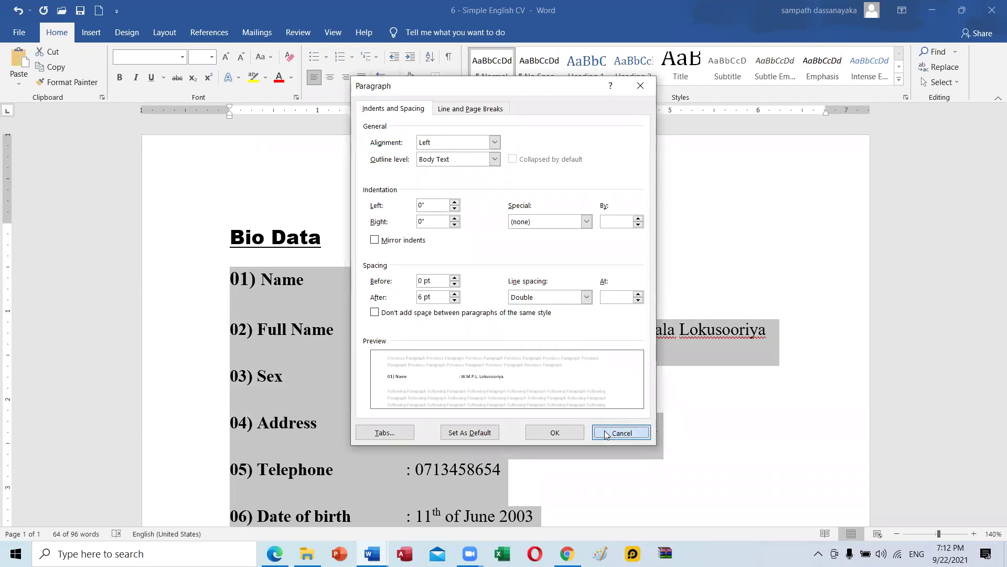
{"action": "left_click", "coordinate": [606, 431]}
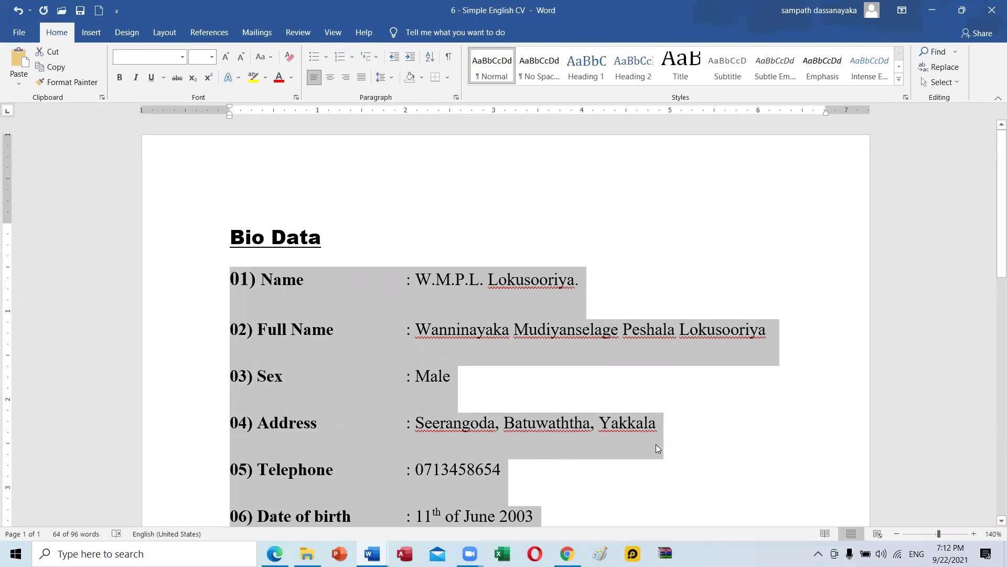
Insert 'by' after 'Here' so the declaration reads 'I Hereby Certify that the above details are true'.
{"action": "scroll", "coordinate": [436, 350], "scroll_direction": "down", "scroll_amount": 8}
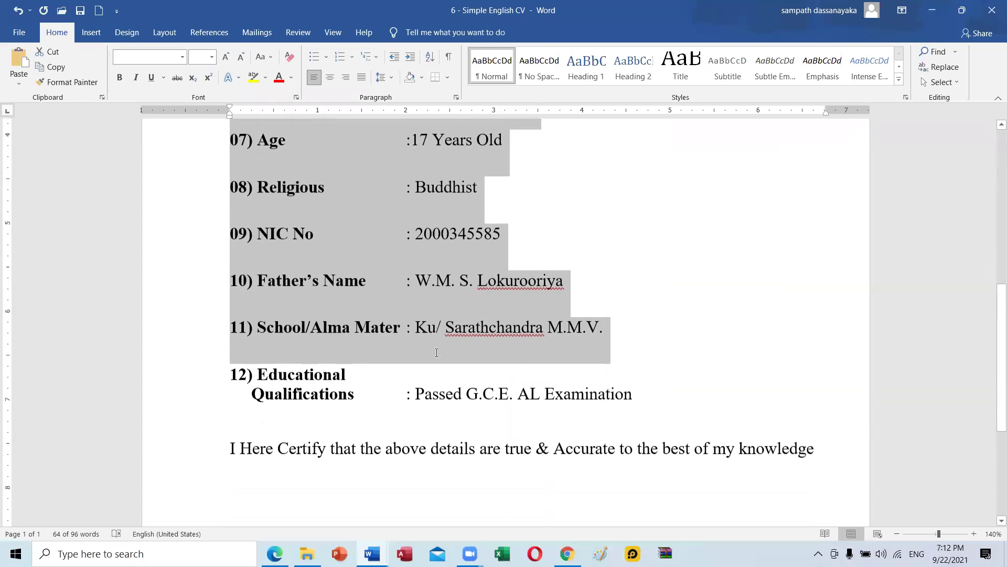
{"action": "scroll", "coordinate": [437, 353], "scroll_direction": "down", "scroll_amount": 8}
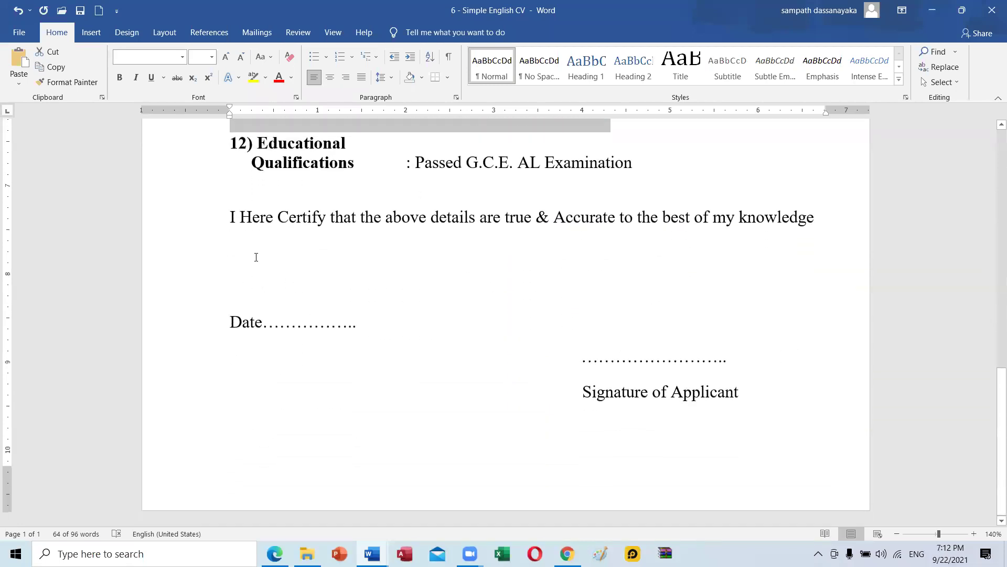
{"action": "left_click", "coordinate": [278, 218]}
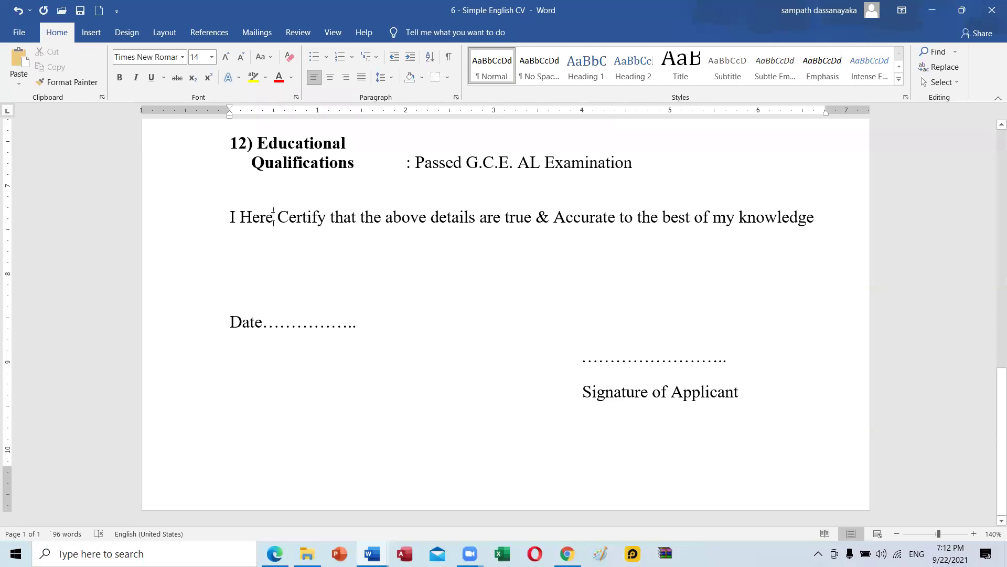
{"action": "type", "text": "by"}
{"action": "left_click", "coordinate": [360, 286]}
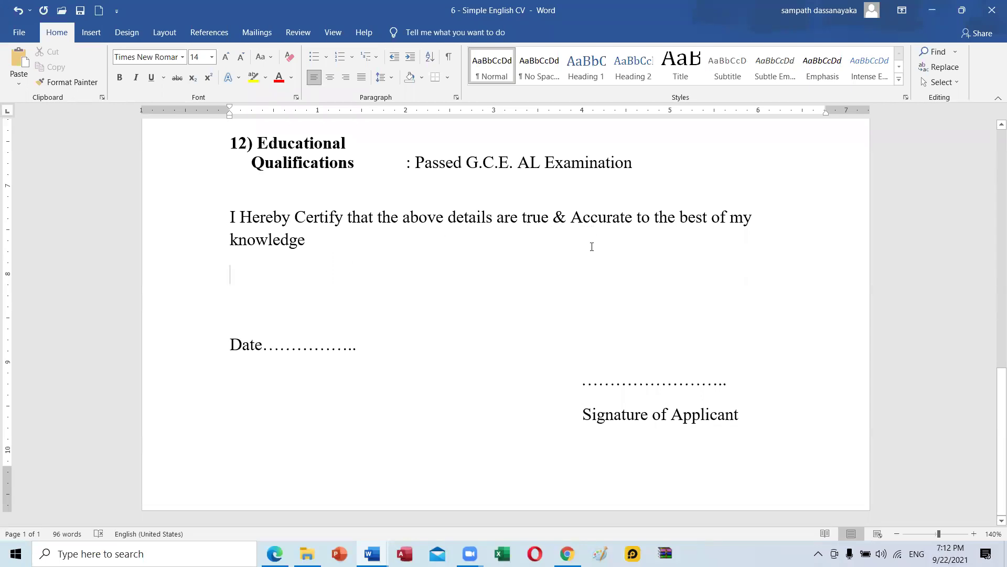
{"action": "left_click", "coordinate": [217, 355]}
{"action": "left_click", "coordinate": [240, 357]}
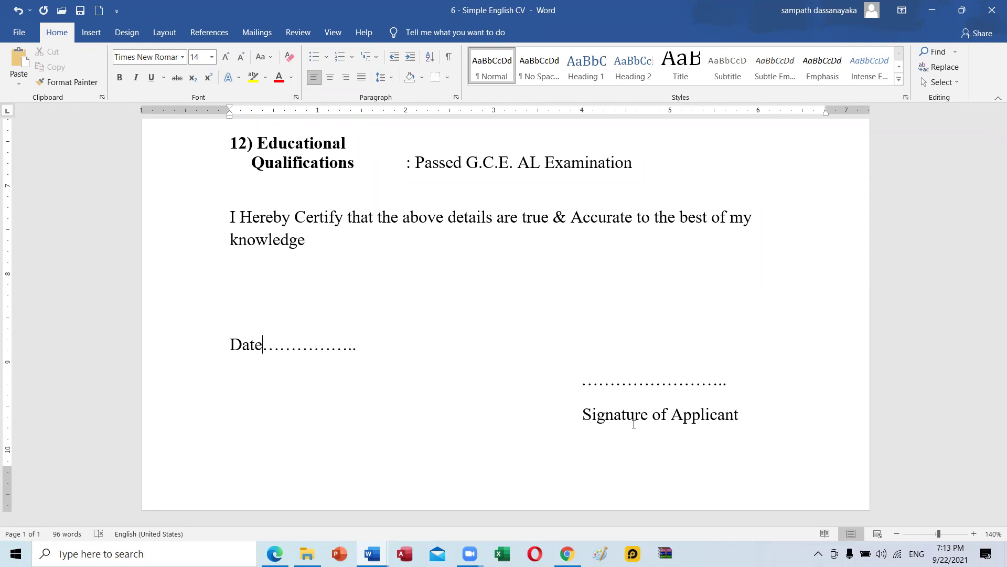
{"action": "scroll", "coordinate": [504, 335], "scroll_direction": "up", "scroll_amount": 5}
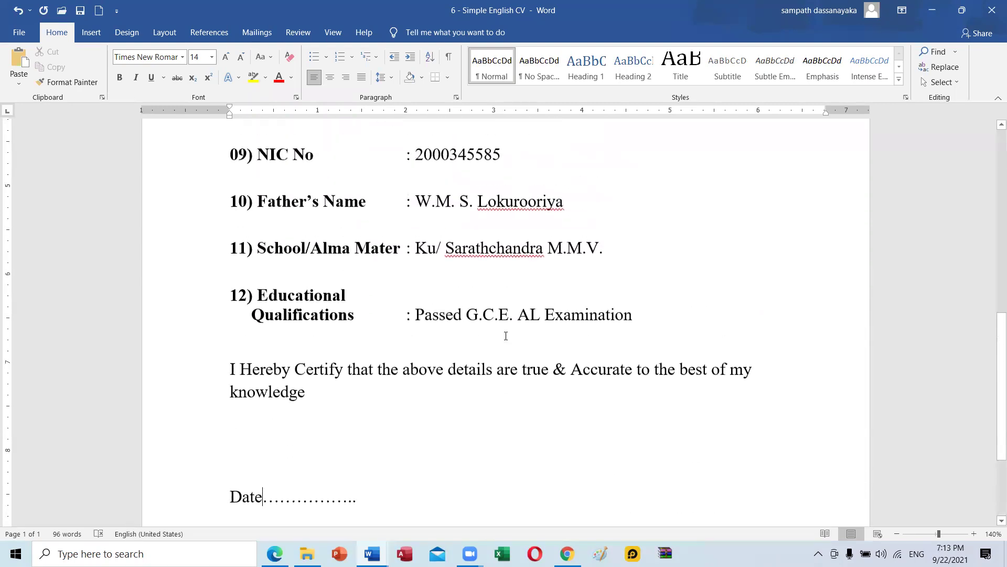
{"action": "scroll", "coordinate": [506, 336], "scroll_direction": "up", "scroll_amount": 15}
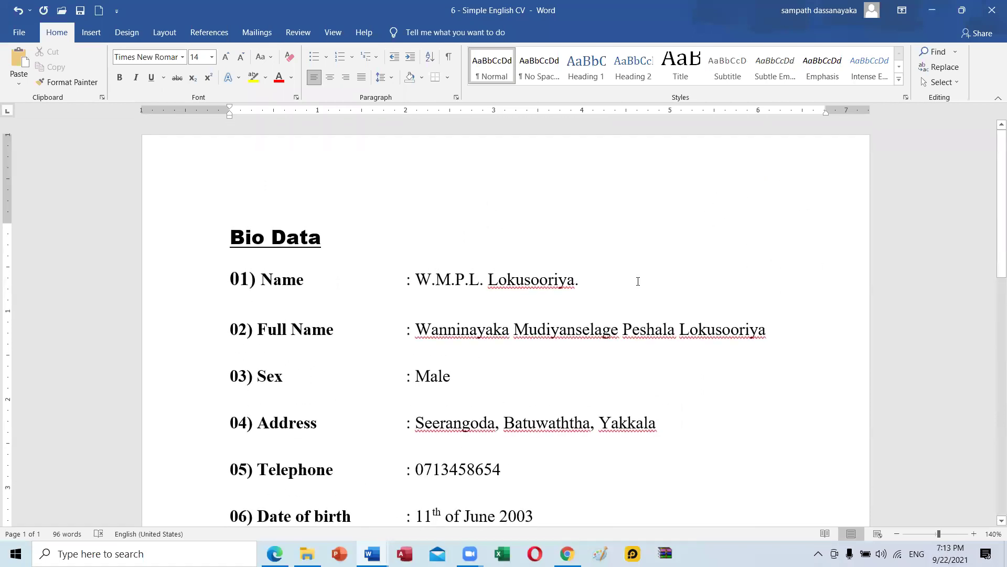
Browse the full gallery of Word templates in the New view.
{"action": "left_click", "coordinate": [26, 33]}
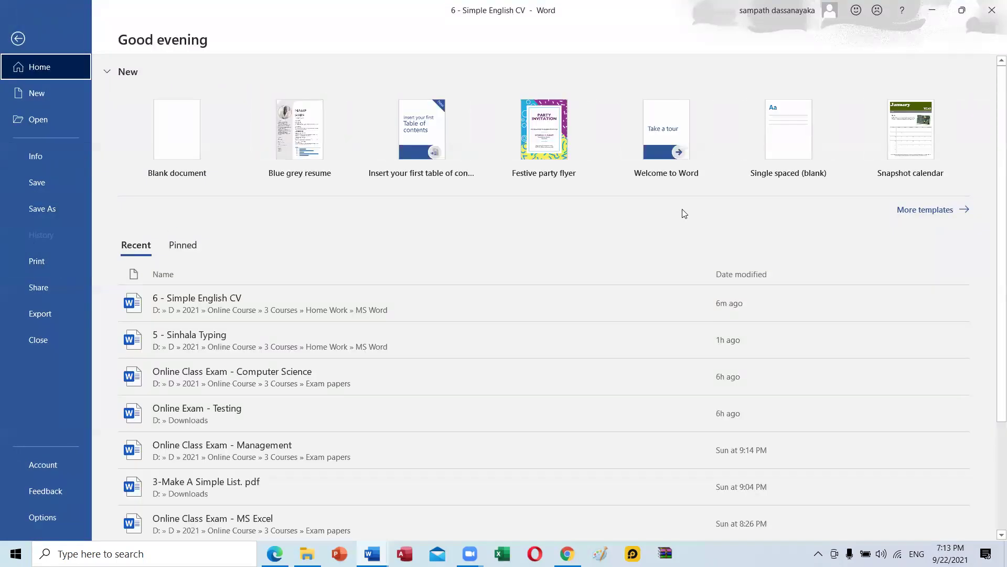
{"action": "left_click", "coordinate": [943, 215]}
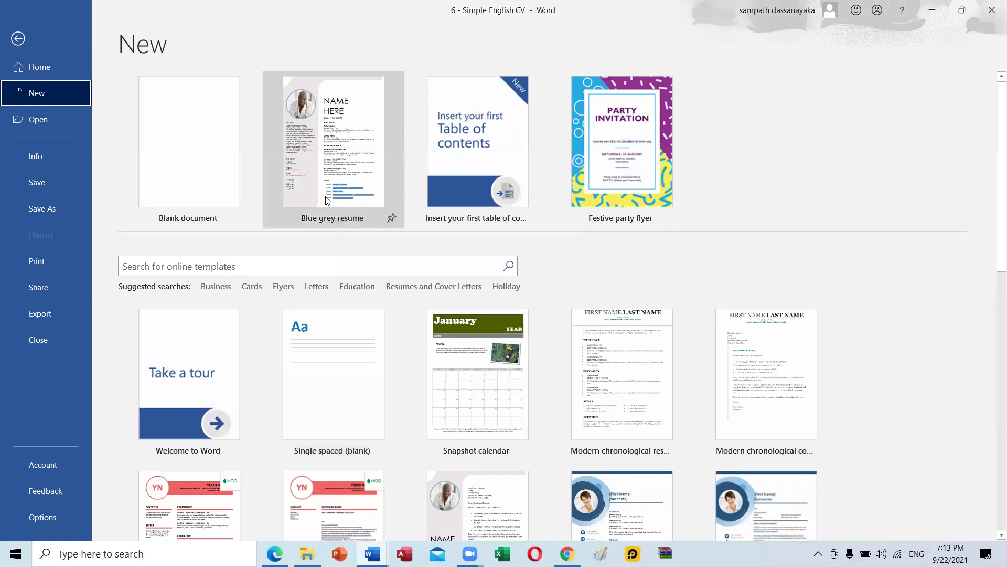
{"action": "scroll", "coordinate": [440, 401], "scroll_direction": "down", "scroll_amount": 2}
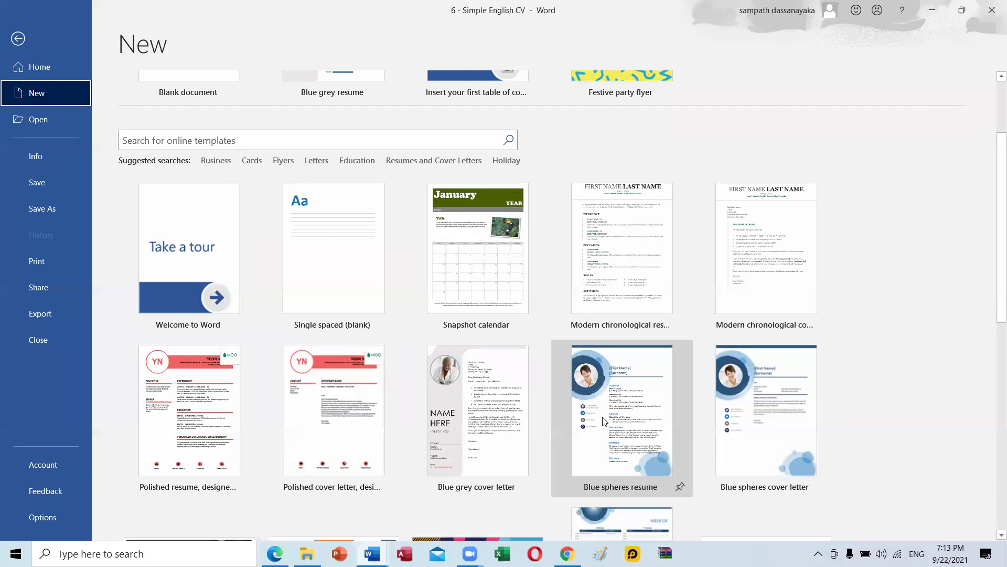
{"action": "scroll", "coordinate": [610, 421], "scroll_direction": "down", "scroll_amount": 1}
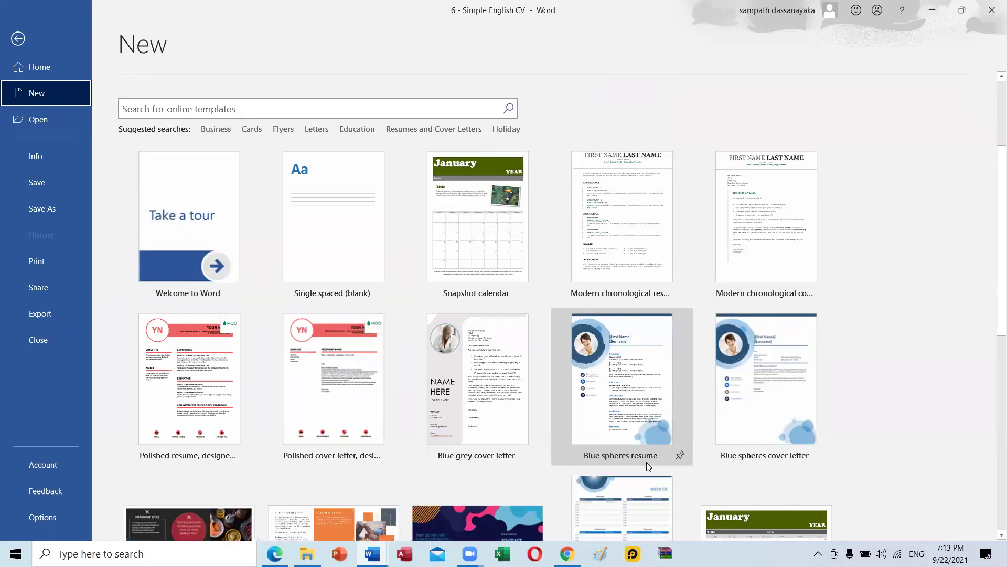
{"action": "scroll", "coordinate": [646, 461], "scroll_direction": "down", "scroll_amount": 3}
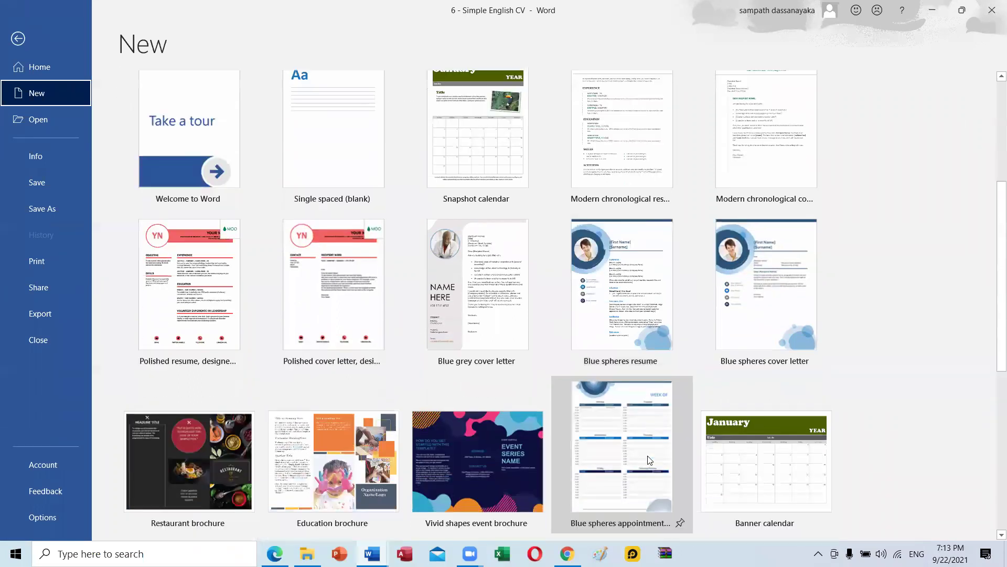
{"action": "scroll", "coordinate": [646, 435], "scroll_direction": "down", "scroll_amount": 6}
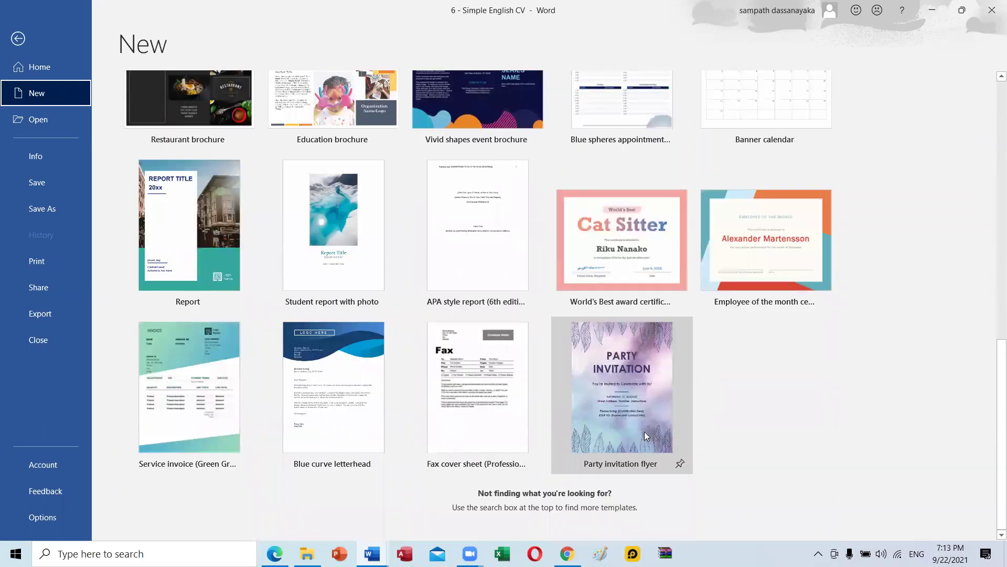
{"action": "scroll", "coordinate": [589, 391], "scroll_direction": "up", "scroll_amount": 4}
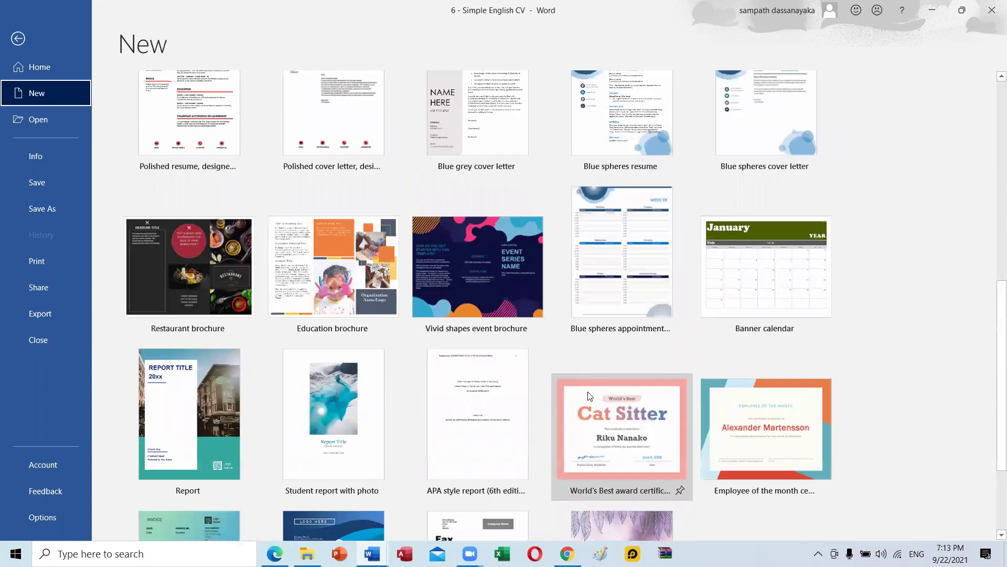
{"action": "scroll", "coordinate": [589, 394], "scroll_direction": "up", "scroll_amount": 9}
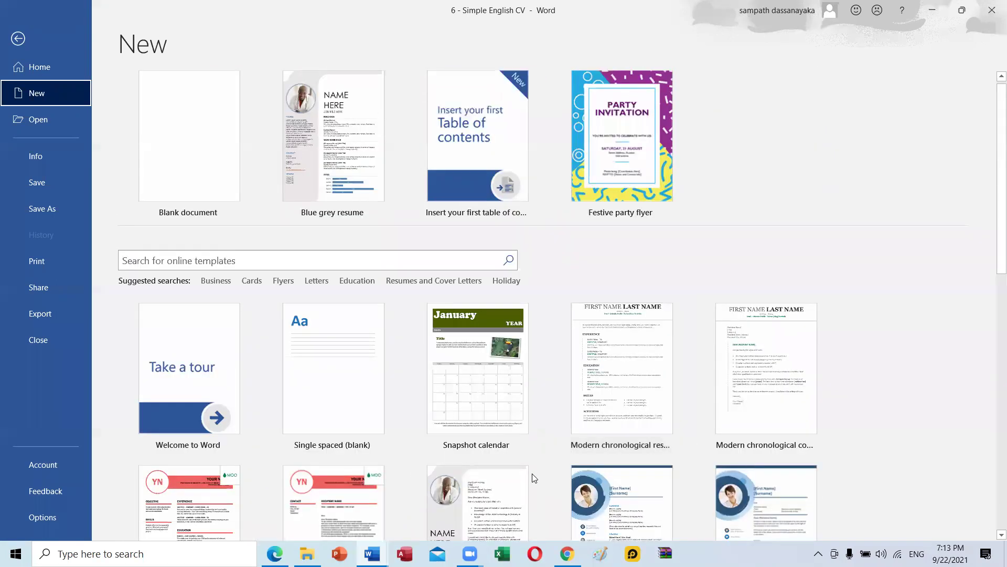
Return to the CV and bring up the MS Word folder in File Explorer.
{"action": "left_click", "coordinate": [20, 40]}
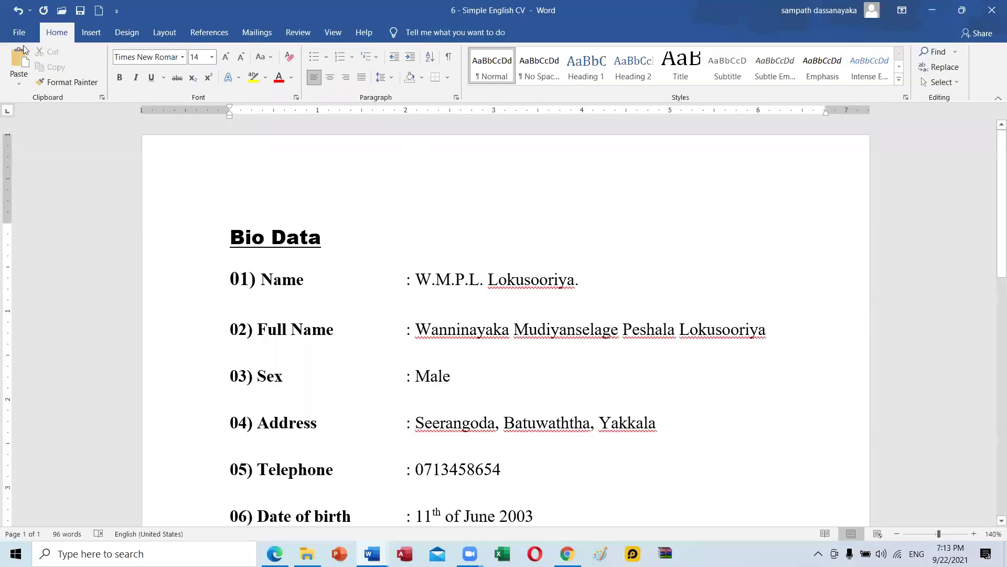
{"action": "scroll", "coordinate": [518, 330], "scroll_direction": "down", "scroll_amount": 5}
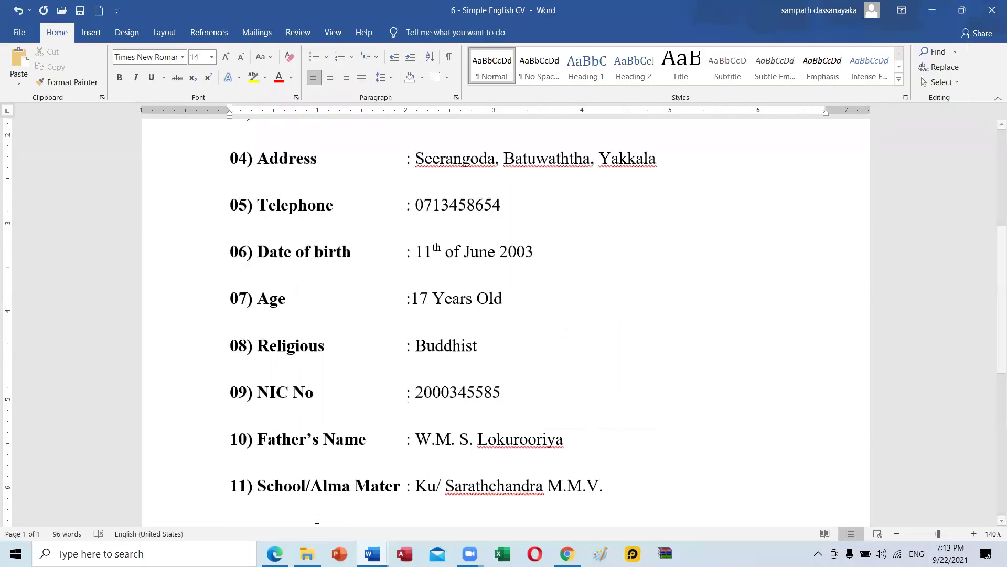
{"action": "left_click", "coordinate": [307, 554]}
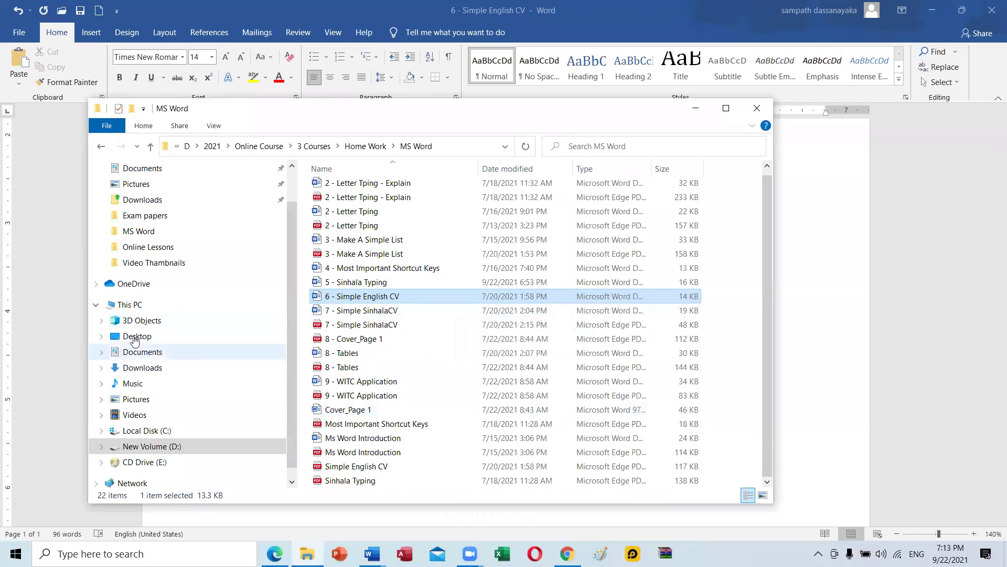
Open '7 - Simple SinhalaCV' from the MS Word folder.
{"action": "double_click", "coordinate": [408, 312]}
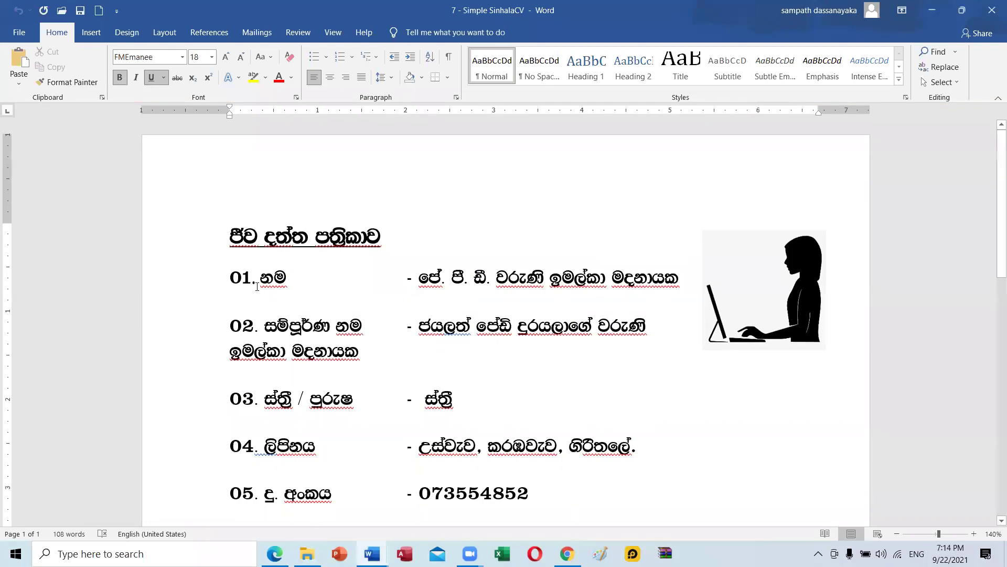
Look through the Sinhala CV, then open 'Cover_Page 1' from the MS Word folder.
{"action": "scroll", "coordinate": [557, 286], "scroll_direction": "down", "scroll_amount": 3}
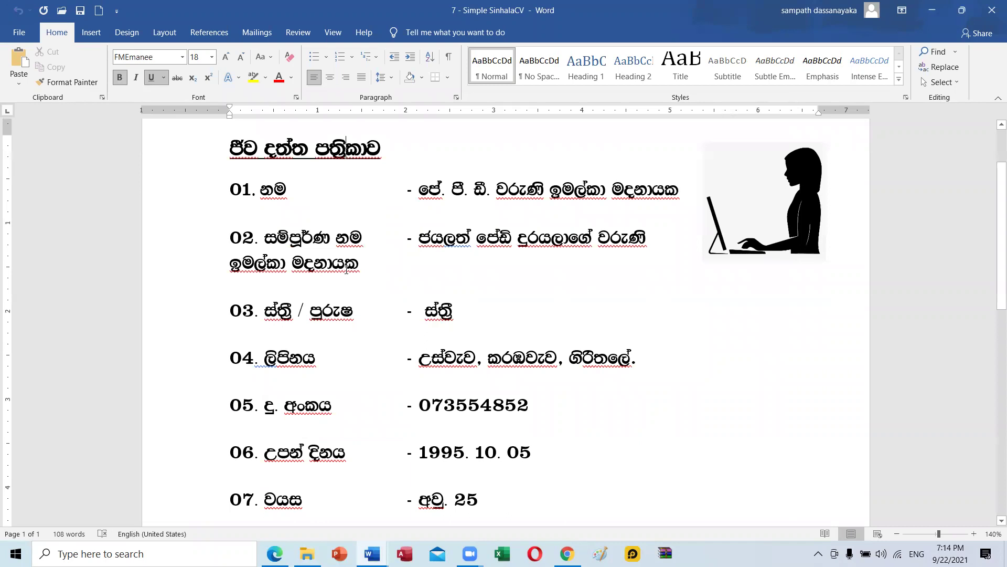
{"action": "scroll", "coordinate": [414, 290], "scroll_direction": "down", "scroll_amount": 10}
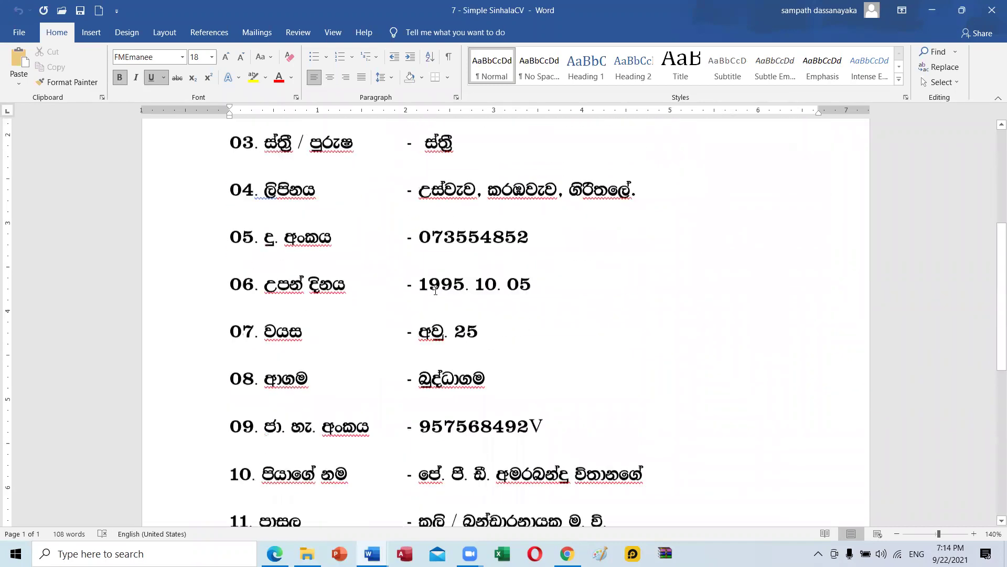
{"action": "scroll", "coordinate": [436, 290], "scroll_direction": "down", "scroll_amount": 9}
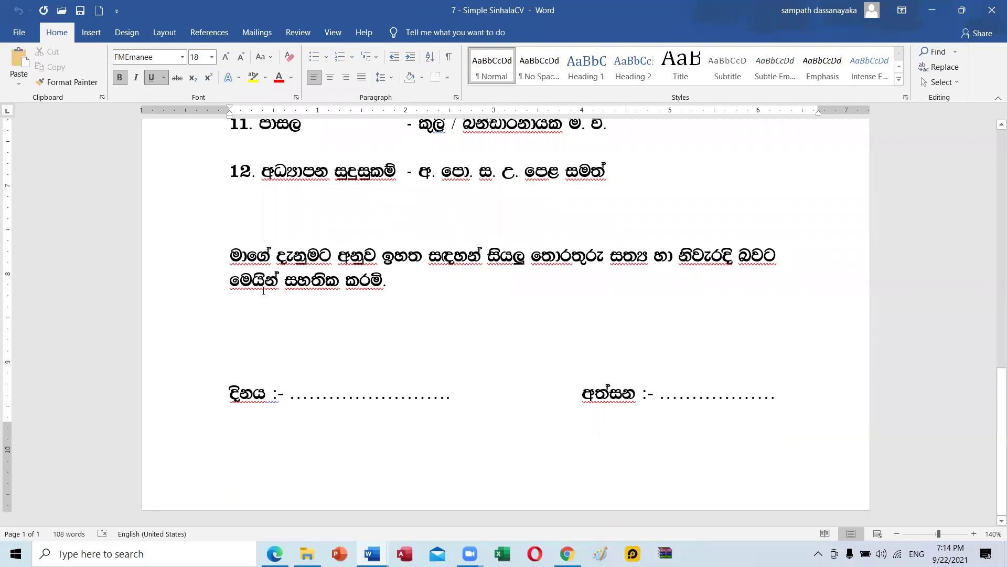
{"action": "scroll", "coordinate": [404, 327], "scroll_direction": "up", "scroll_amount": 7}
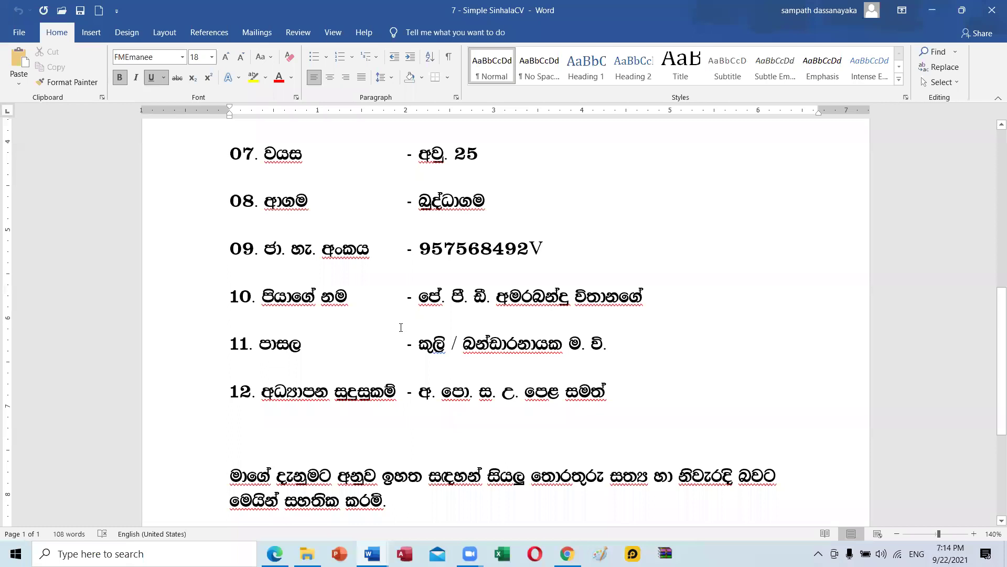
{"action": "scroll", "coordinate": [401, 328], "scroll_direction": "up", "scroll_amount": 10}
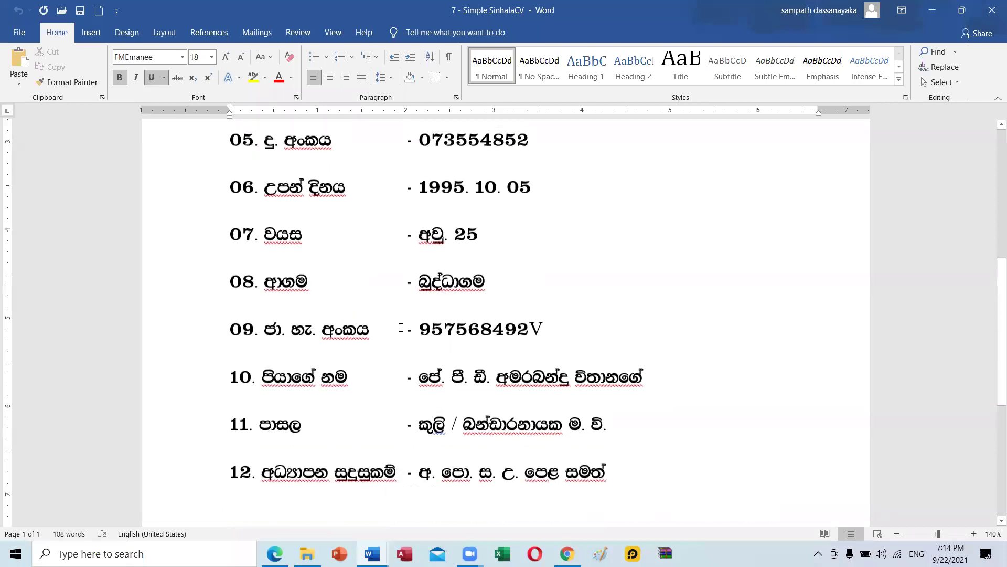
{"action": "scroll", "coordinate": [401, 328], "scroll_direction": "up", "scroll_amount": 3}
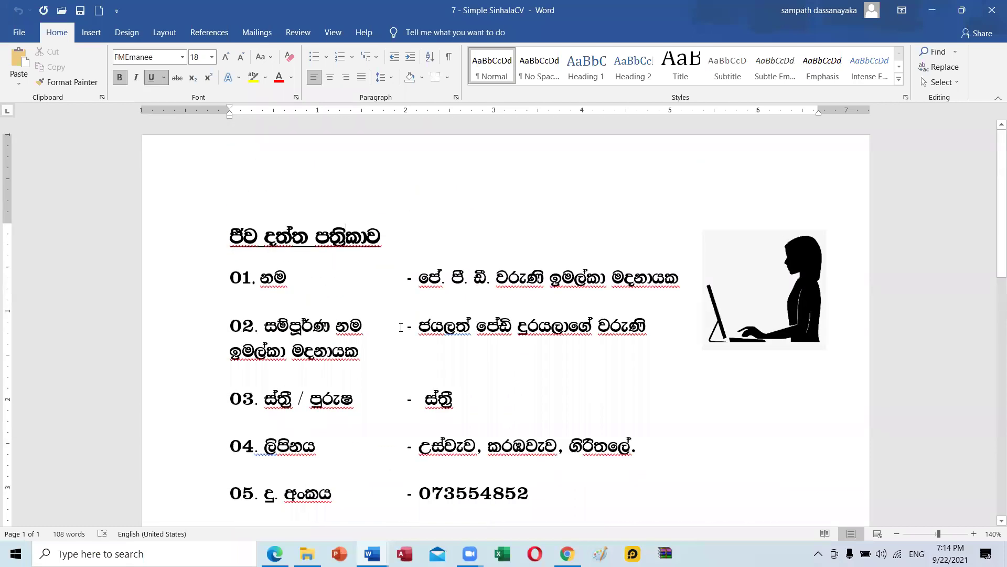
{"action": "scroll", "coordinate": [401, 327], "scroll_direction": "down", "scroll_amount": 20}
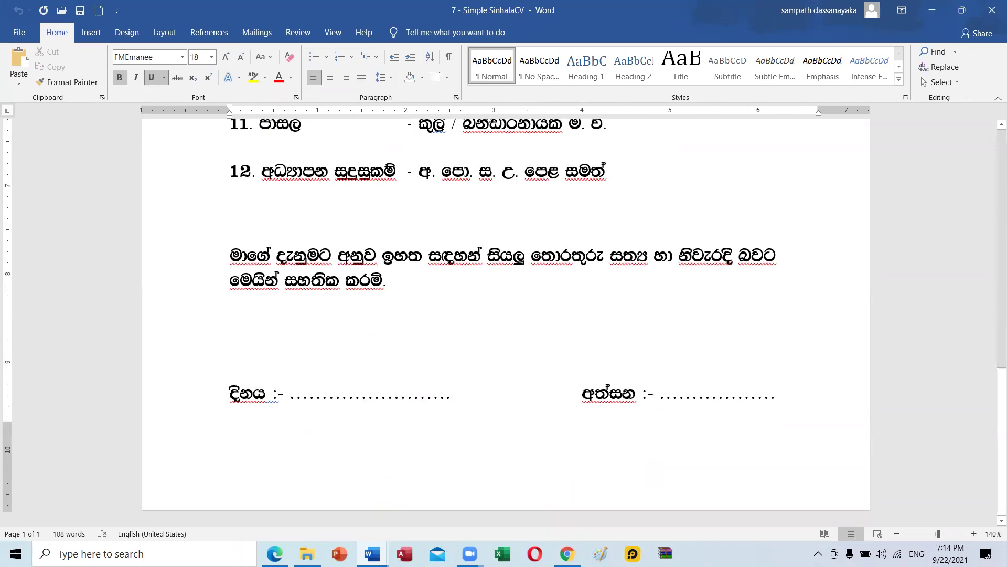
{"action": "scroll", "coordinate": [422, 312], "scroll_direction": "up", "scroll_amount": 19}
{"action": "scroll", "coordinate": [422, 311], "scroll_direction": "up", "scroll_amount": 1}
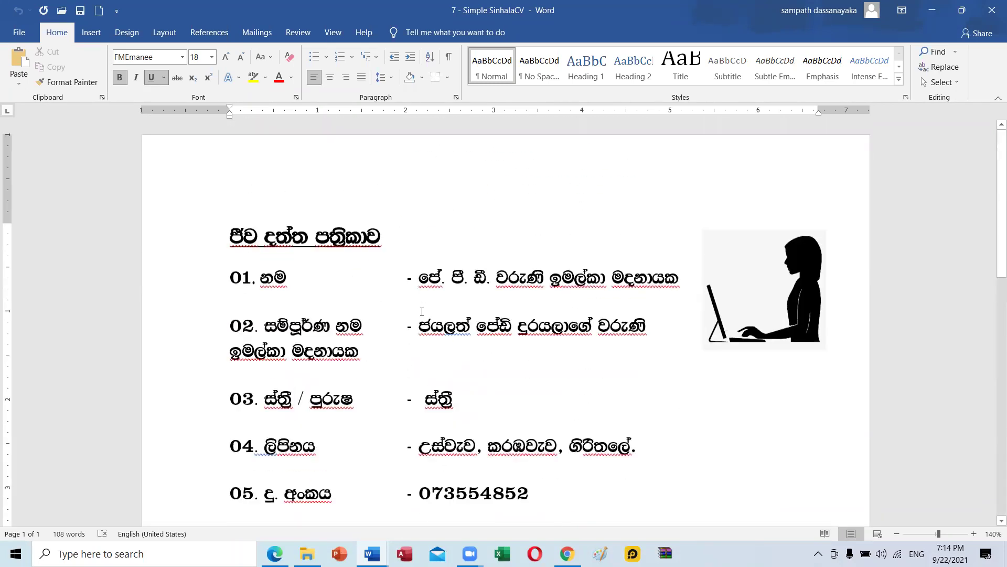
{"action": "scroll", "coordinate": [452, 269], "scroll_direction": "down", "scroll_amount": 8}
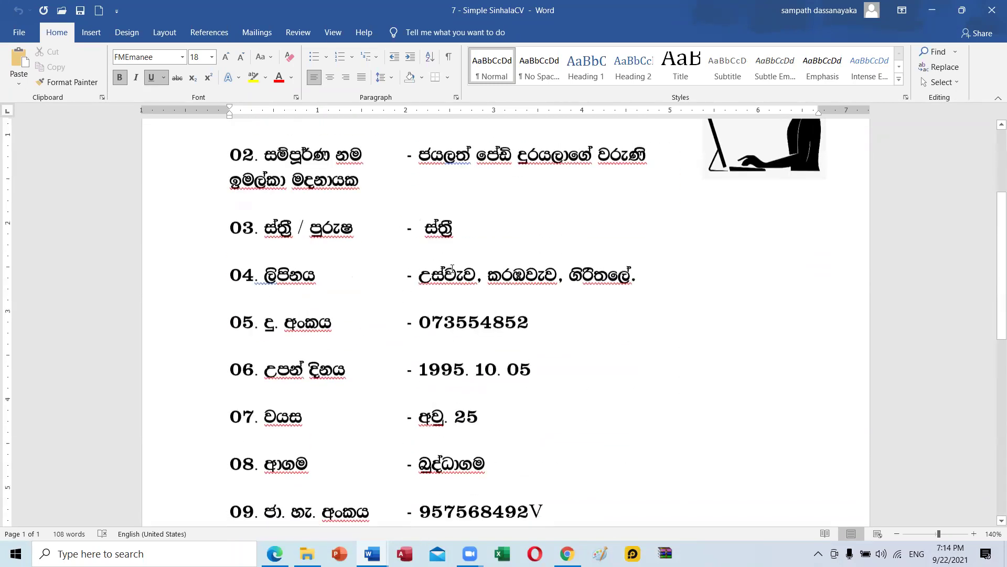
{"action": "left_click", "coordinate": [307, 553]}
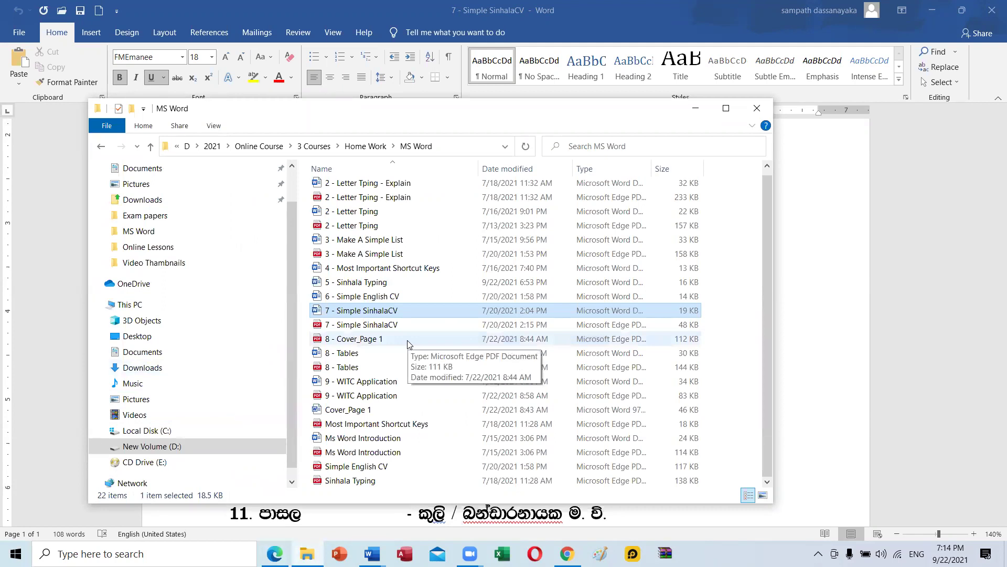
{"action": "double_click", "coordinate": [353, 412]}
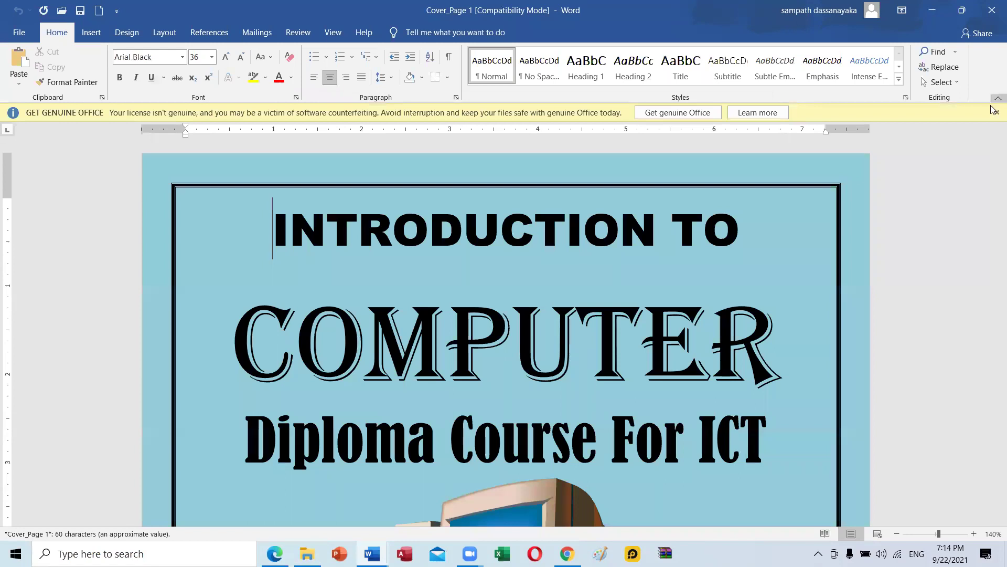
Dismiss the licence warning and shorten the computer picture by dragging its bottom edge up.
{"action": "left_click", "coordinate": [995, 111]}
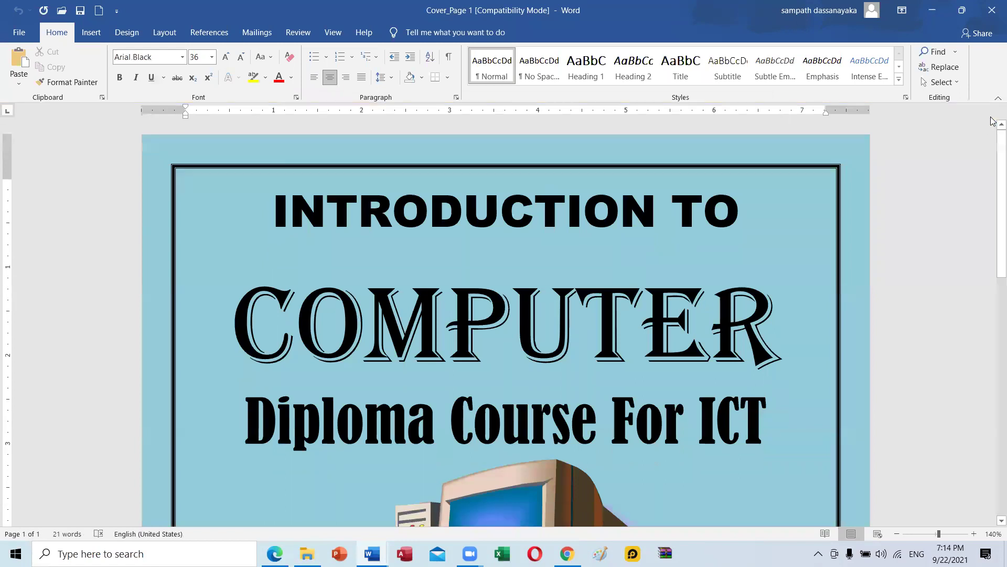
{"action": "scroll", "coordinate": [948, 100], "scroll_direction": "down", "scroll_amount": 4}
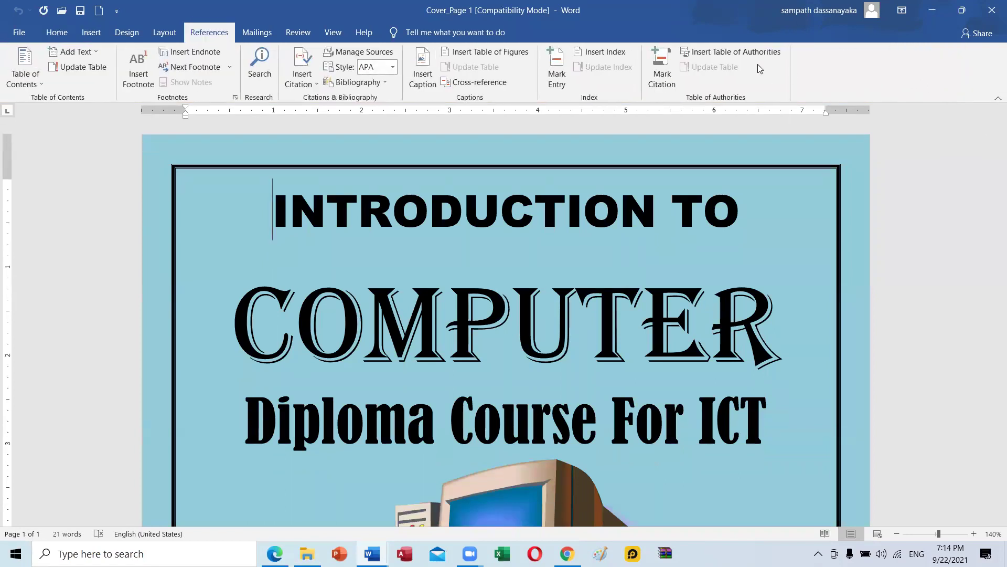
{"action": "scroll", "coordinate": [745, 61], "scroll_direction": "down", "scroll_amount": 1}
{"action": "scroll", "coordinate": [493, 274], "scroll_direction": "down", "scroll_amount": 5}
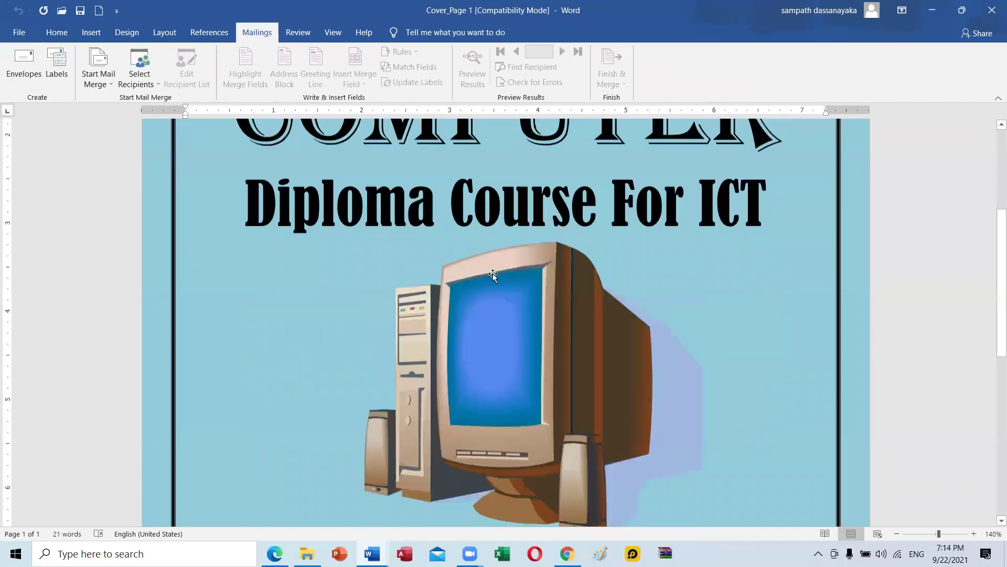
{"action": "scroll", "coordinate": [493, 274], "scroll_direction": "down", "scroll_amount": 10}
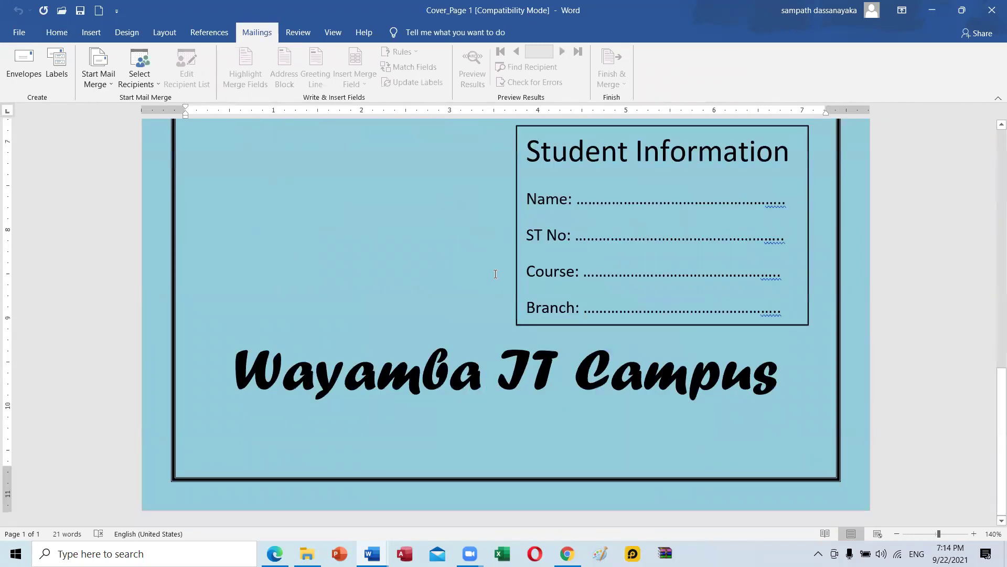
{"action": "scroll", "coordinate": [496, 274], "scroll_direction": "up", "scroll_amount": 10}
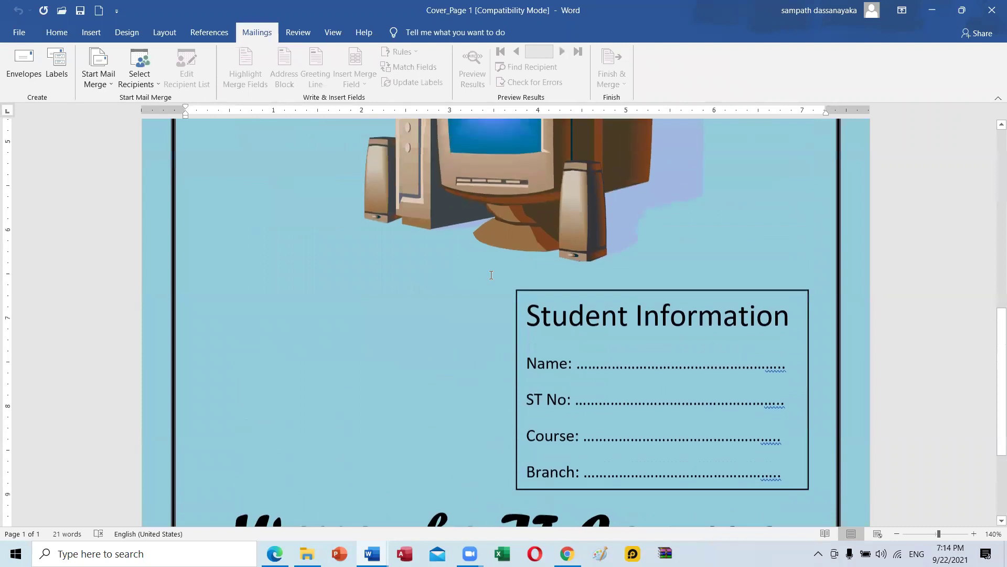
{"action": "scroll", "coordinate": [476, 289], "scroll_direction": "down", "scroll_amount": 3}
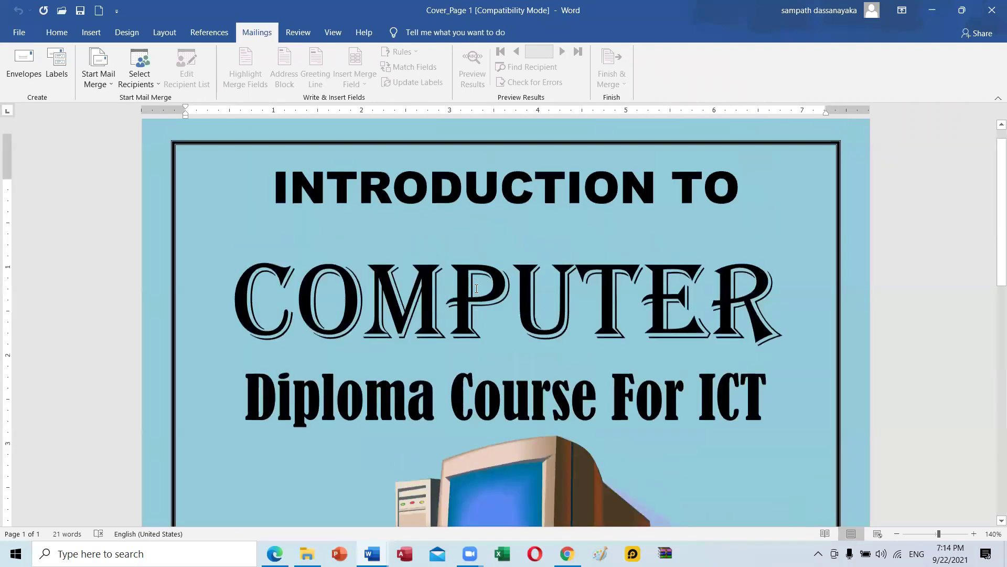
{"action": "scroll", "coordinate": [477, 289], "scroll_direction": "down", "scroll_amount": 8}
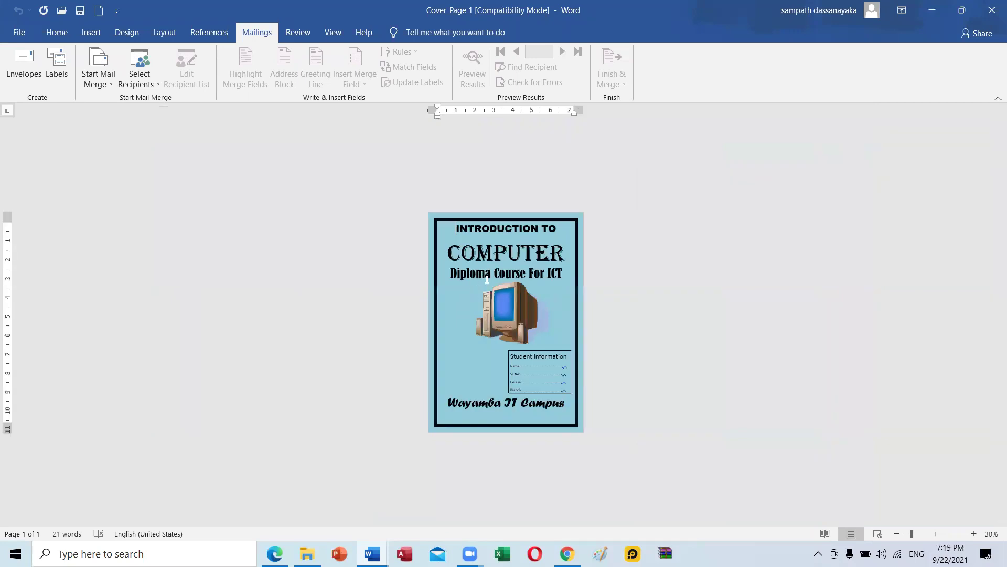
{"action": "scroll", "coordinate": [505, 280], "scroll_direction": "up", "scroll_amount": 3}
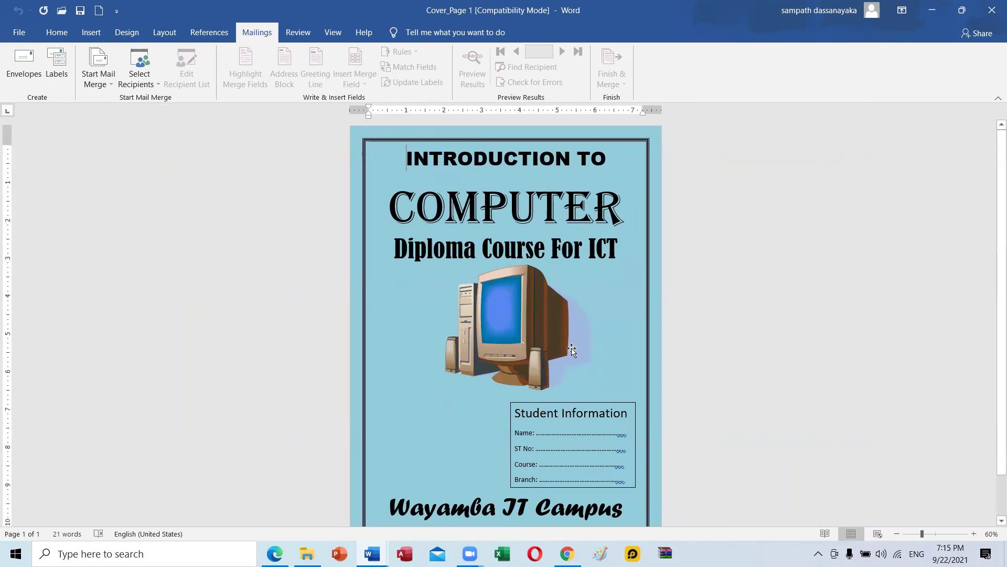
{"action": "scroll", "coordinate": [551, 314], "scroll_direction": "down", "scroll_amount": 1}
{"action": "left_click", "coordinate": [515, 361]}
{"action": "left_click_drag", "start_coordinate": [517, 373], "coordinate": [517, 349]}
{"action": "scroll", "coordinate": [513, 382], "scroll_direction": "down", "scroll_amount": 2}
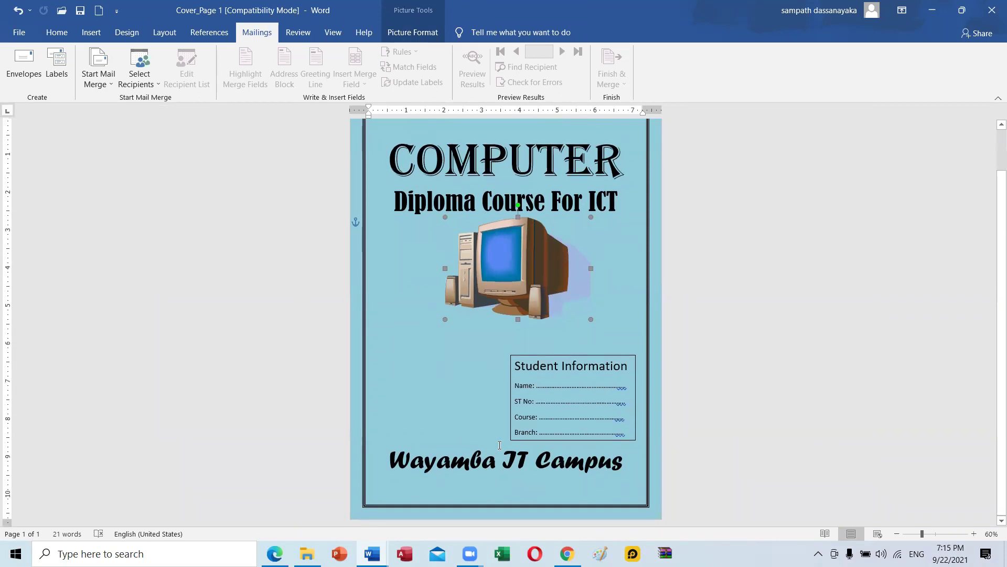
{"action": "scroll", "coordinate": [500, 445], "scroll_direction": "up", "scroll_amount": 3}
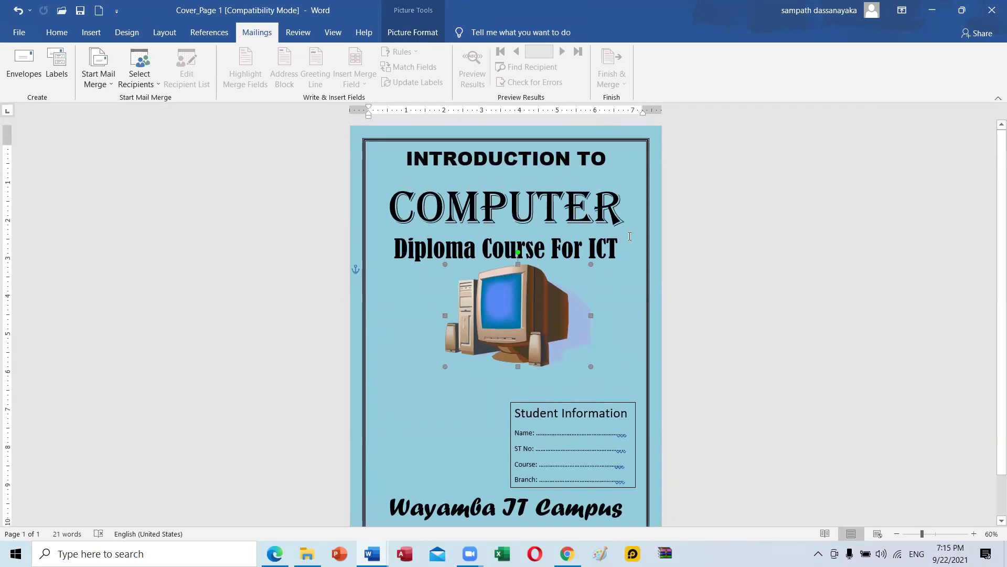
{"action": "left_click", "coordinate": [625, 229]}
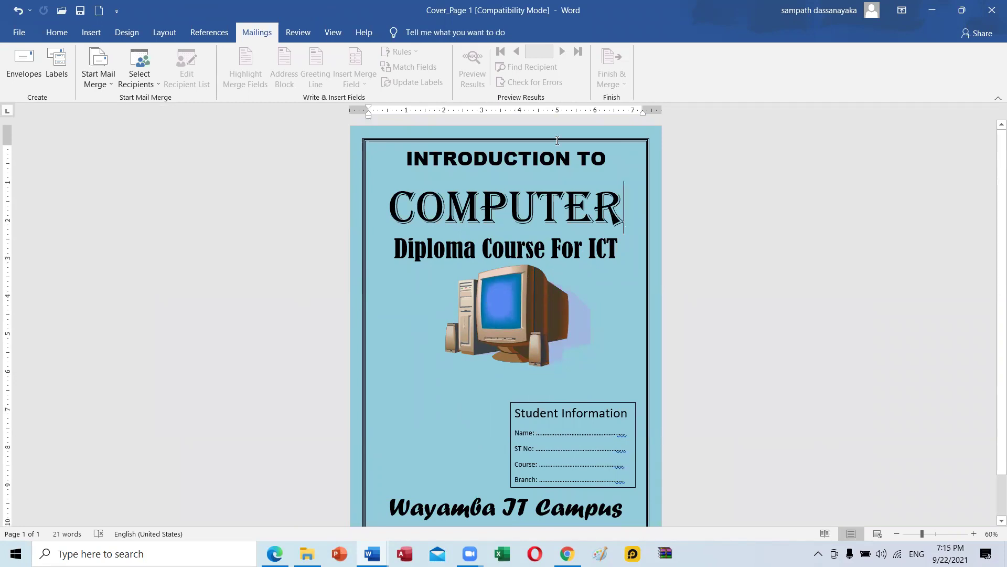
Select the title lines through 'Diploma Course For ICT' and start a new blank document.
{"action": "left_click_drag", "start_coordinate": [407, 158], "coordinate": [617, 247]}
{"action": "key", "text": "ctrl+c"}
{"action": "key", "text": "ctrl+n"}
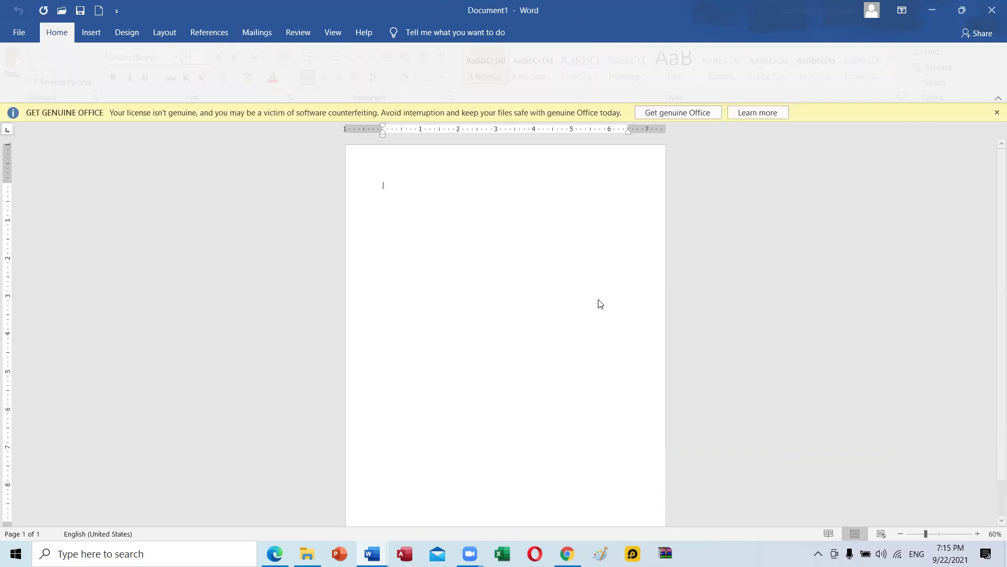
{"action": "left_click", "coordinate": [997, 112]}
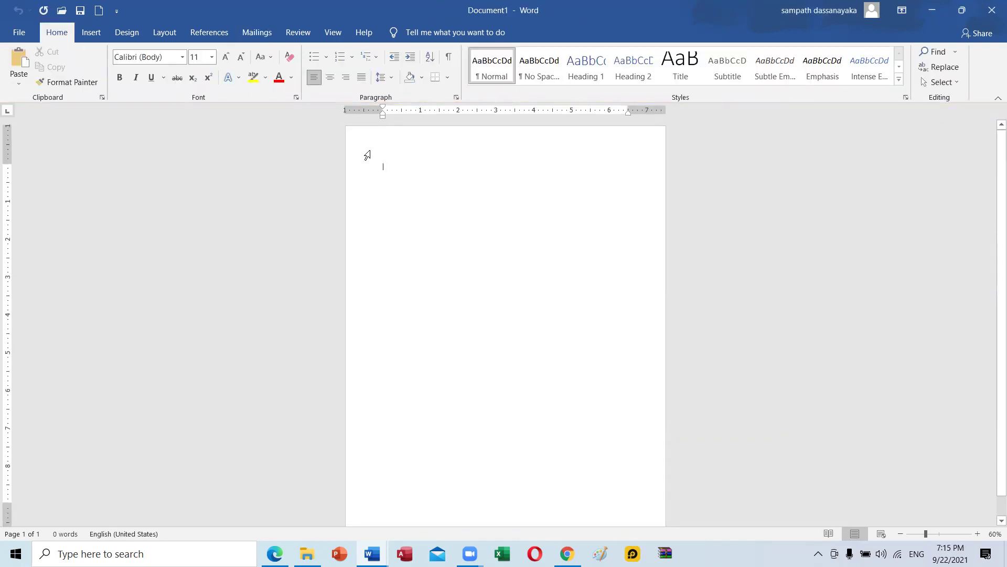
Set Document1's paper size to A4 (8.27" × 11.69").
{"action": "left_click", "coordinate": [169, 32]}
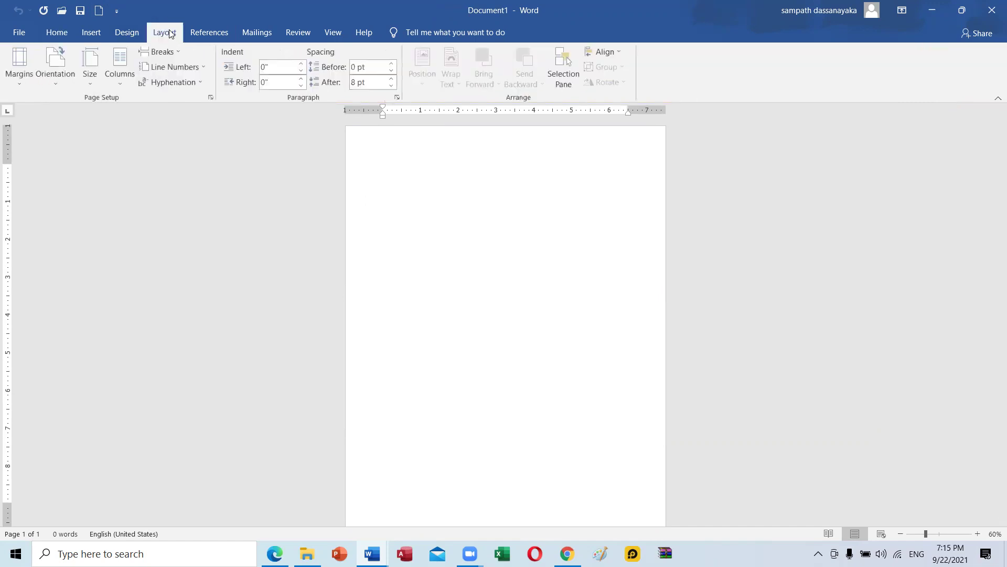
{"action": "left_click", "coordinate": [91, 69]}
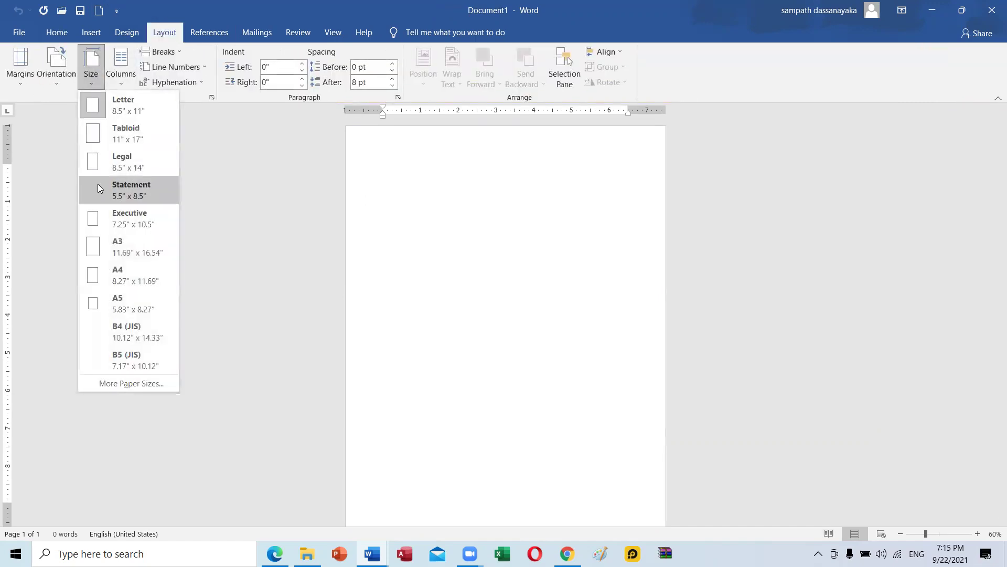
{"action": "left_click", "coordinate": [121, 278]}
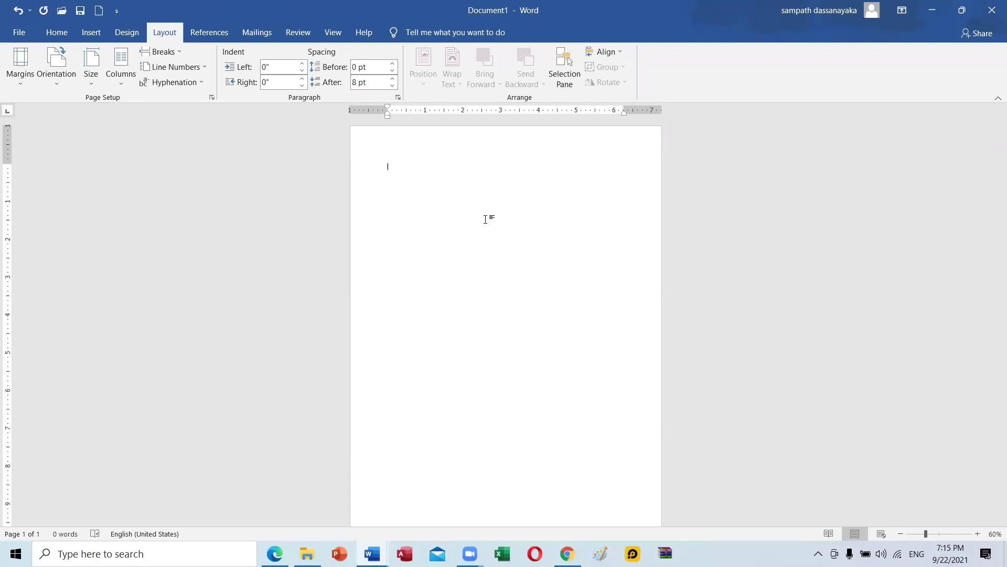
Paste the three title lines, remove their leading spaces and centre them.
{"action": "key", "text": "ctrl+v"}
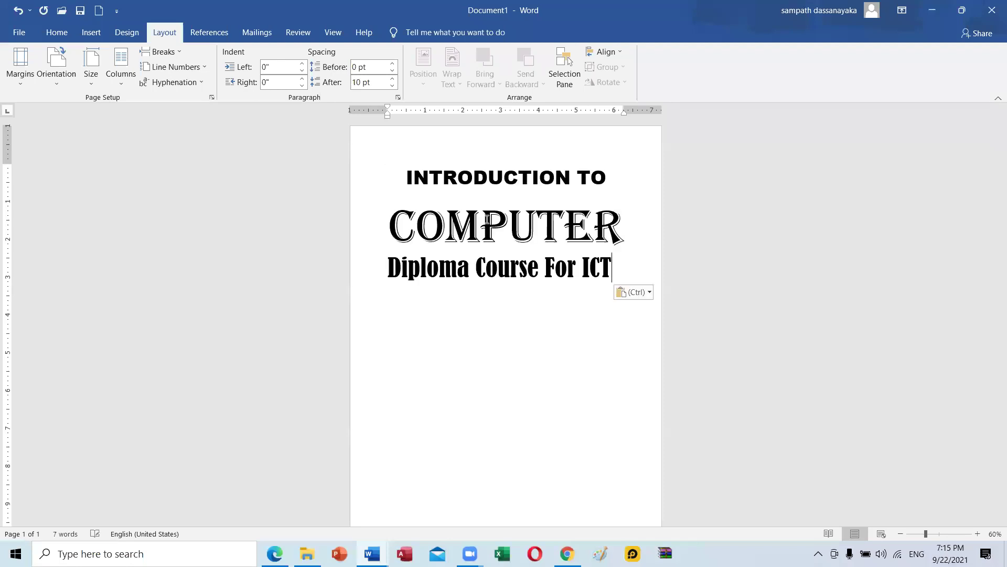
{"action": "left_click", "coordinate": [396, 173]}
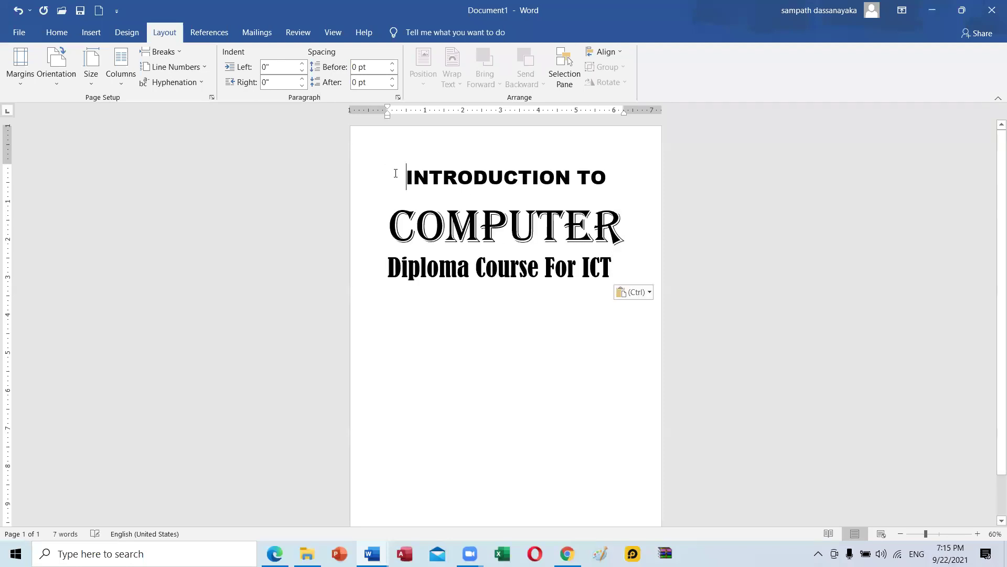
{"action": "key", "text": "BackSpace"}
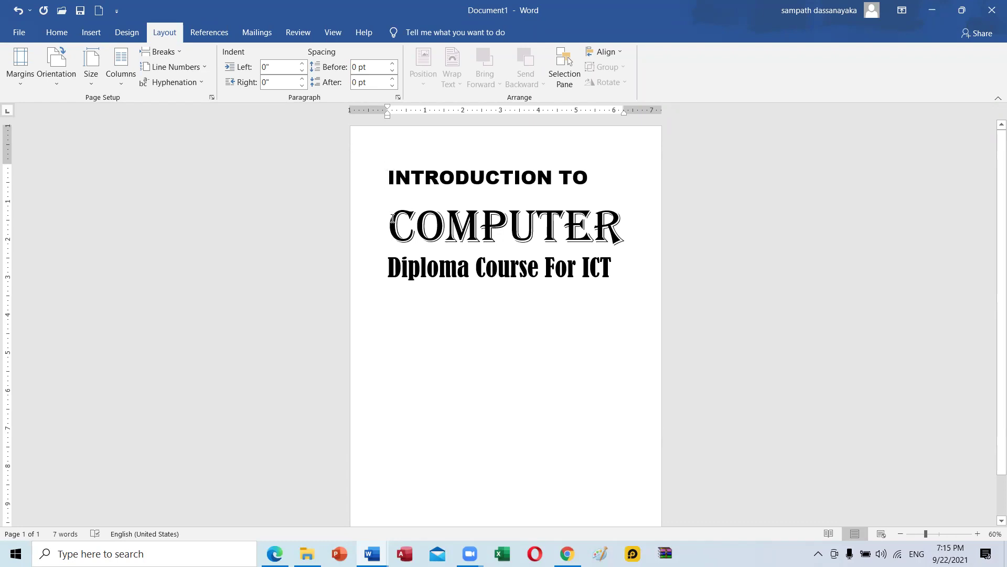
{"action": "left_click", "coordinate": [393, 218]}
{"action": "key", "text": "BackSpace"}
{"action": "key", "text": "Down"}
{"action": "left_click_drag", "start_coordinate": [581, 261], "coordinate": [391, 179]}
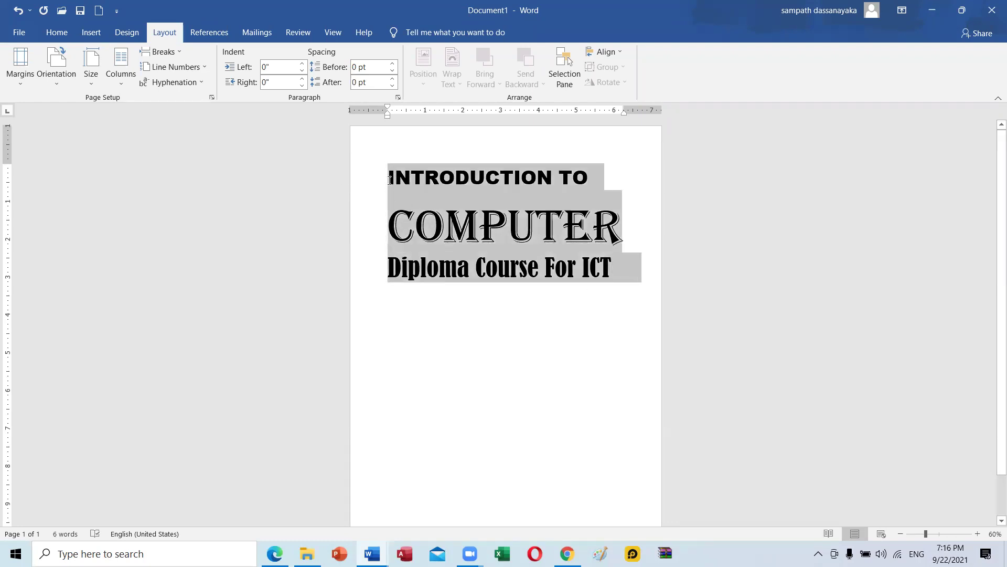
{"action": "left_click", "coordinate": [57, 33]}
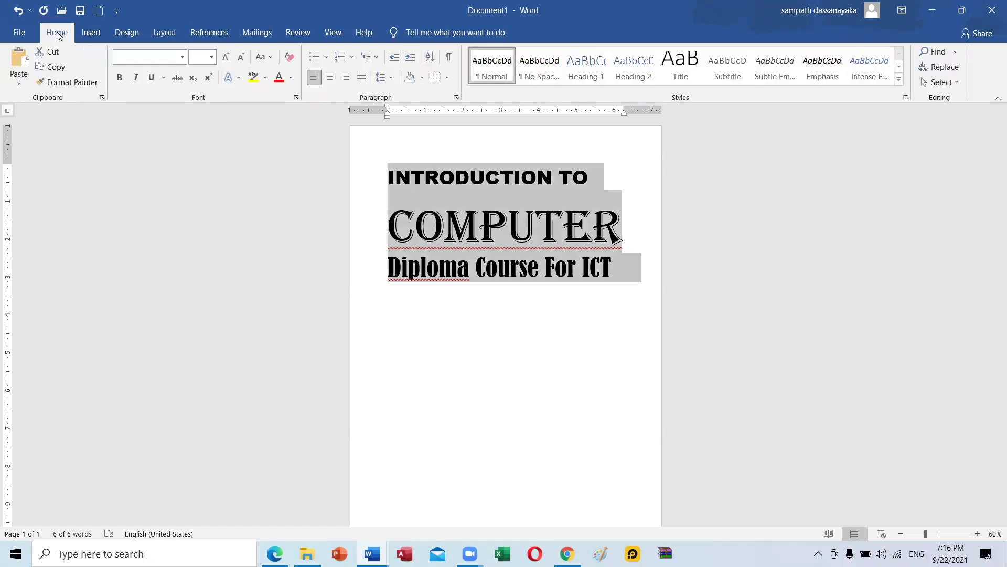
{"action": "left_click", "coordinate": [330, 77]}
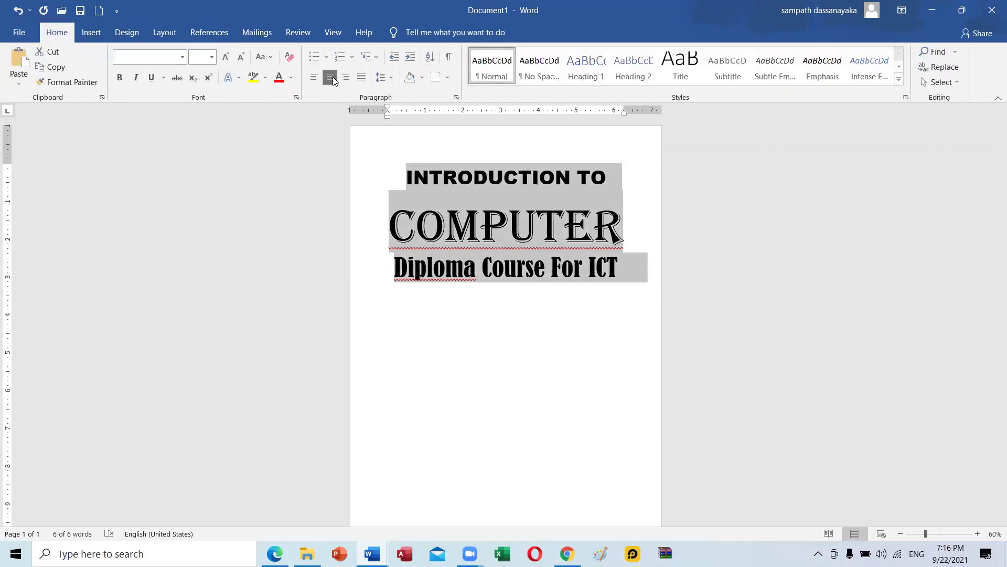
{"action": "left_click", "coordinate": [462, 308]}
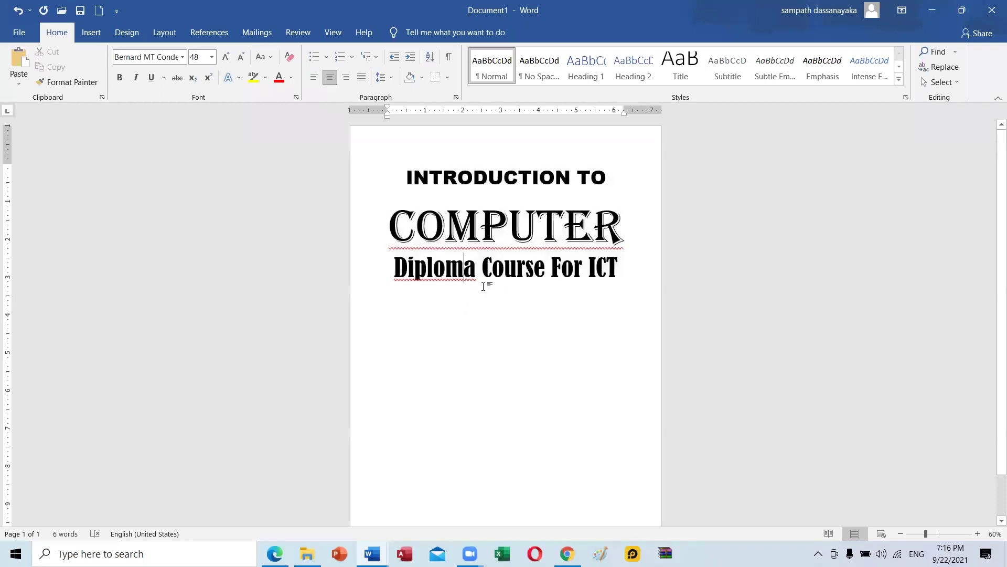
Split the joined 'COMPUTERDiploma' into COMPUTER and Diploma, and check each title line's font.
{"action": "left_click", "coordinate": [463, 208]}
{"action": "left_click", "coordinate": [458, 178]}
{"action": "left_click", "coordinate": [475, 274]}
{"action": "right_click", "coordinate": [445, 281]}
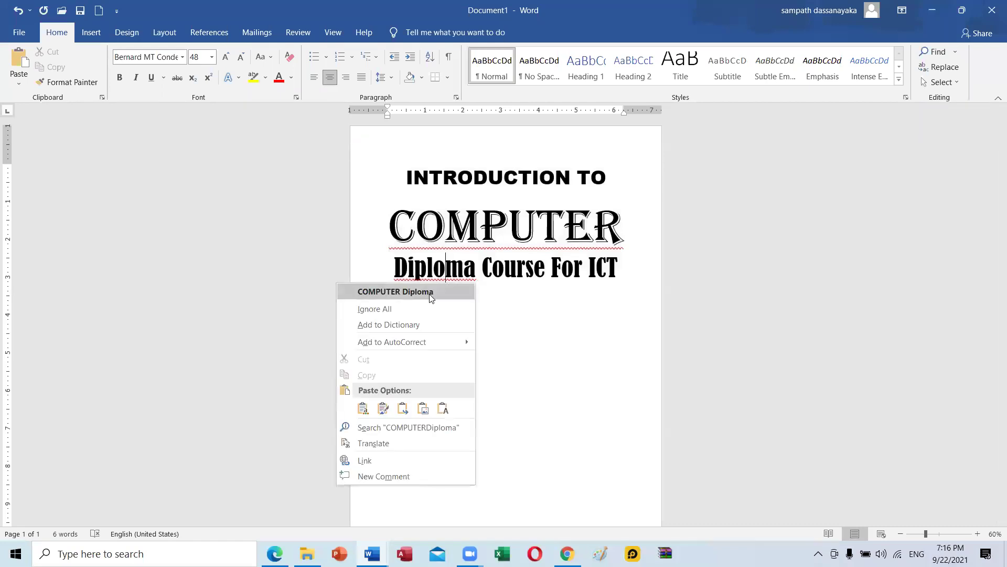
{"action": "left_click", "coordinate": [429, 292]}
{"action": "left_click", "coordinate": [493, 336]}
{"action": "left_click", "coordinate": [514, 235]}
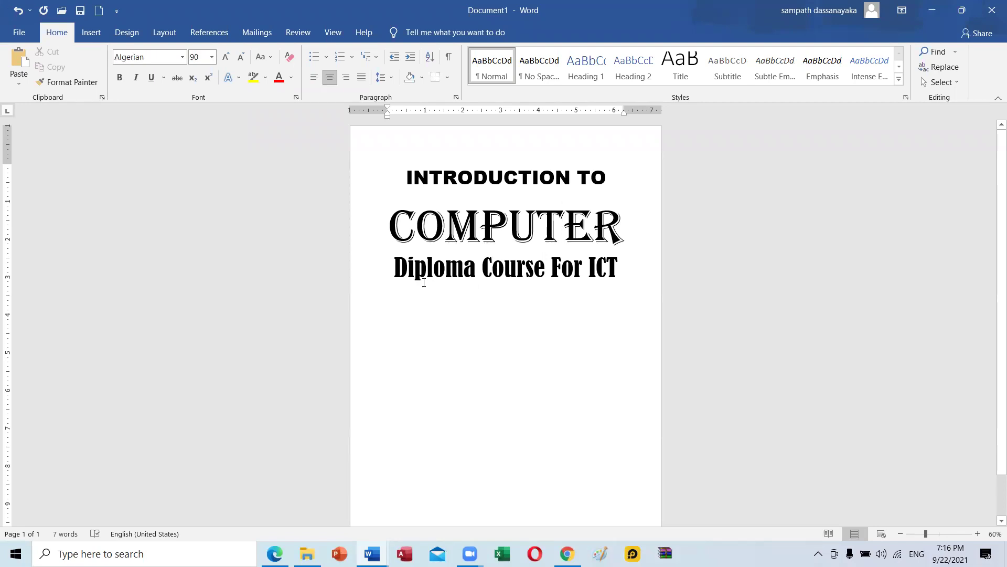
{"action": "left_click", "coordinate": [464, 180]}
{"action": "left_click", "coordinate": [477, 234]}
{"action": "key", "text": "Up"}
{"action": "left_click", "coordinate": [444, 260]}
{"action": "left_click_drag", "start_coordinate": [619, 268], "coordinate": [391, 221]}
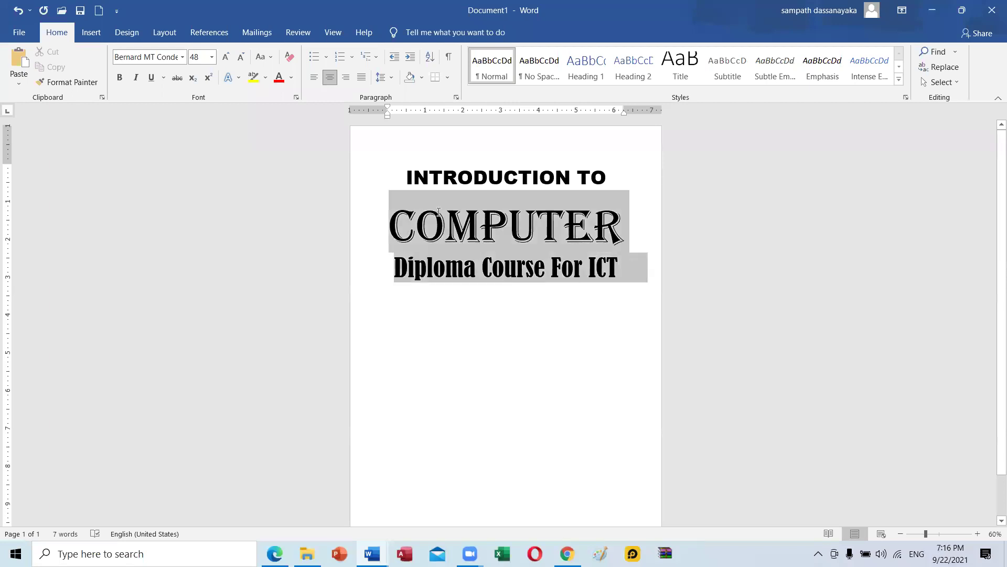
{"action": "left_click", "coordinate": [476, 319]}
{"action": "left_click", "coordinate": [274, 554]}
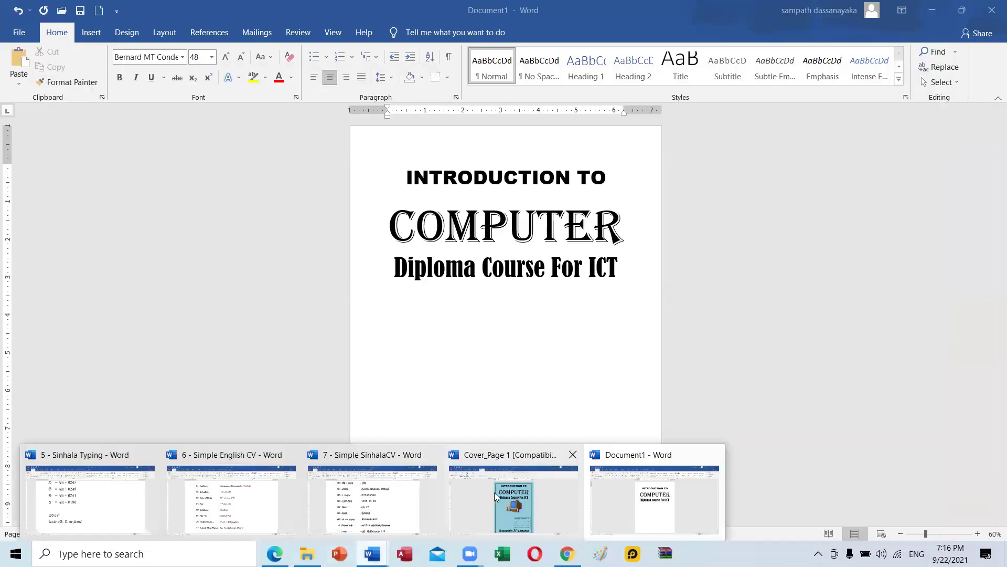
Inspect the PC picture on the finished Cover_Page 1 sample, then switch to Edge.
{"action": "left_click", "coordinate": [494, 493]}
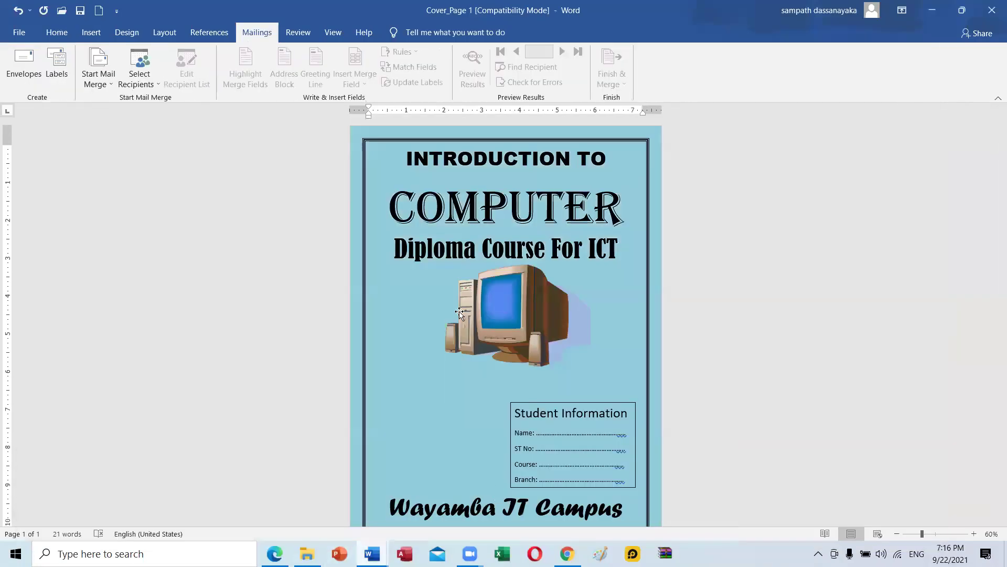
{"action": "left_click", "coordinate": [527, 306]}
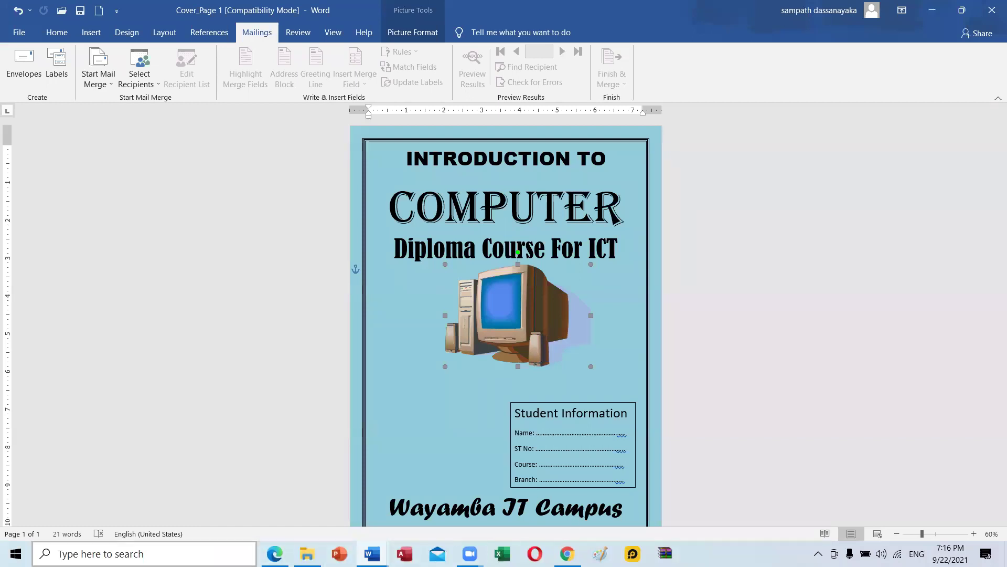
{"action": "left_click", "coordinate": [274, 554]}
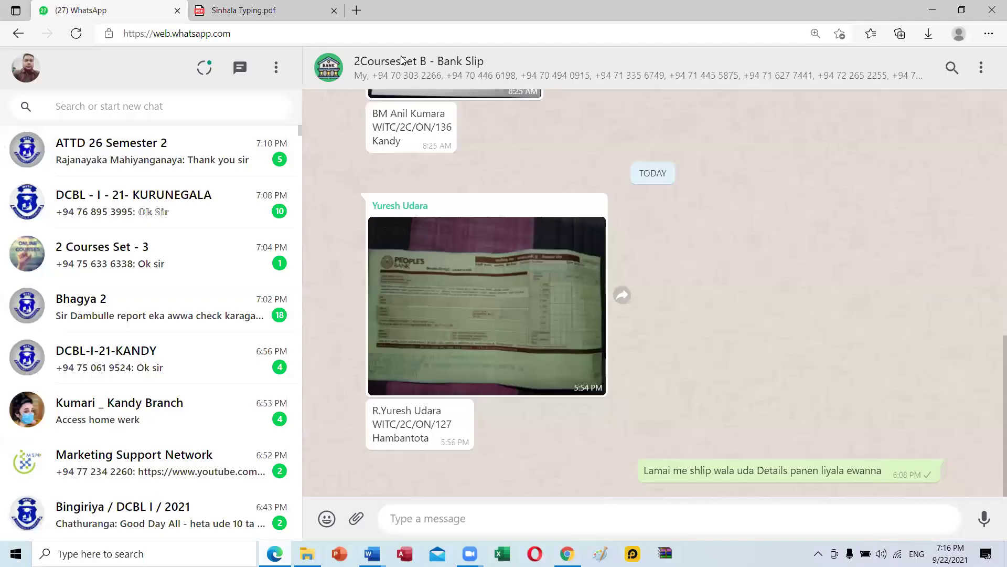
Open a new full-screen browser tab and run a Google search for 'pc'.
{"action": "double_click", "coordinate": [907, 6]}
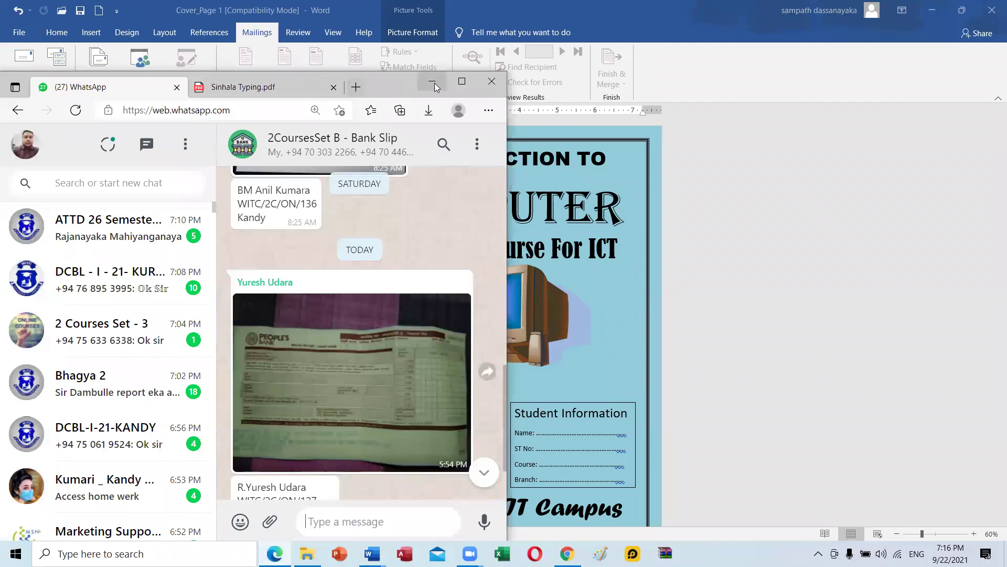
{"action": "left_click", "coordinate": [358, 87]}
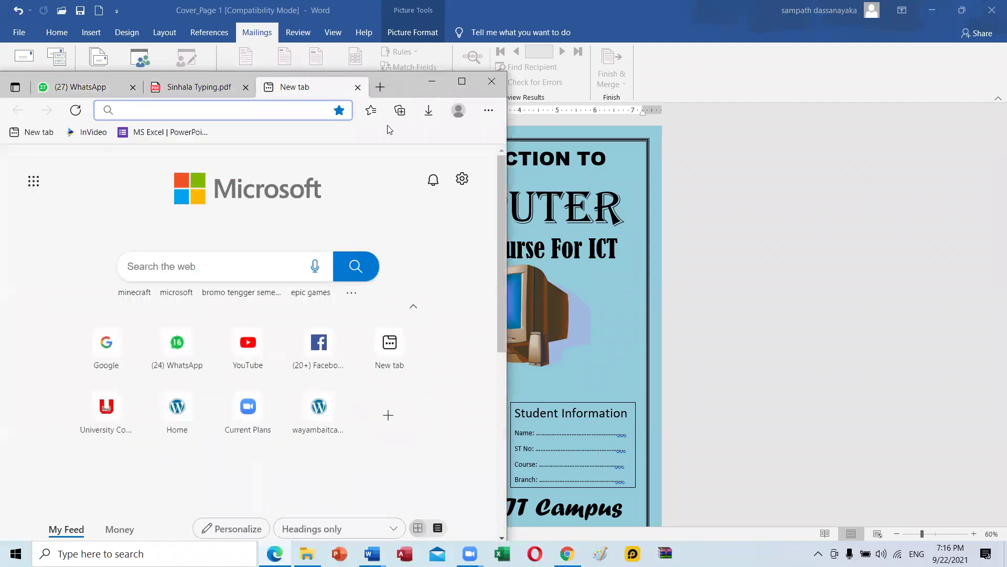
{"action": "left_click", "coordinate": [462, 81]}
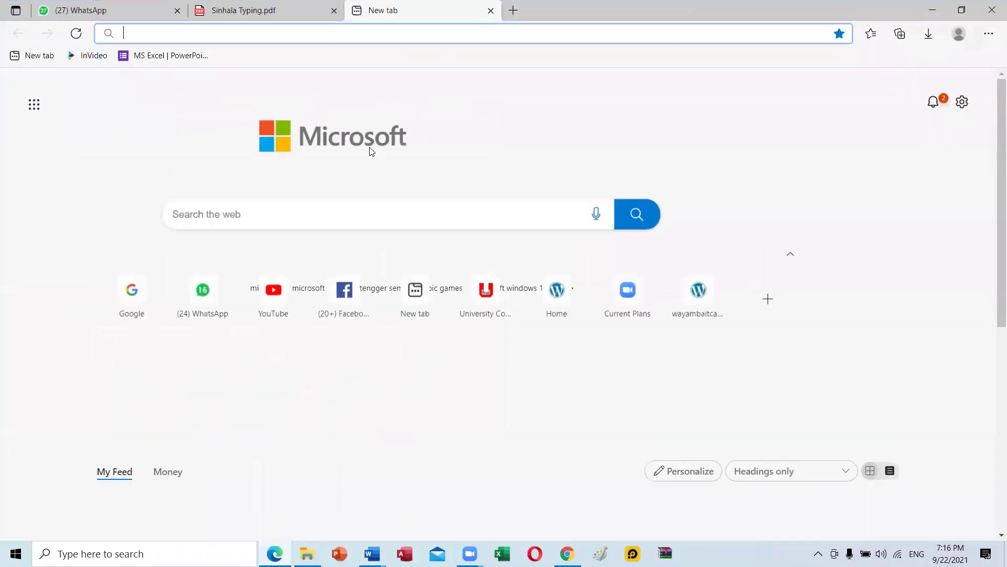
{"action": "left_click", "coordinate": [180, 340]}
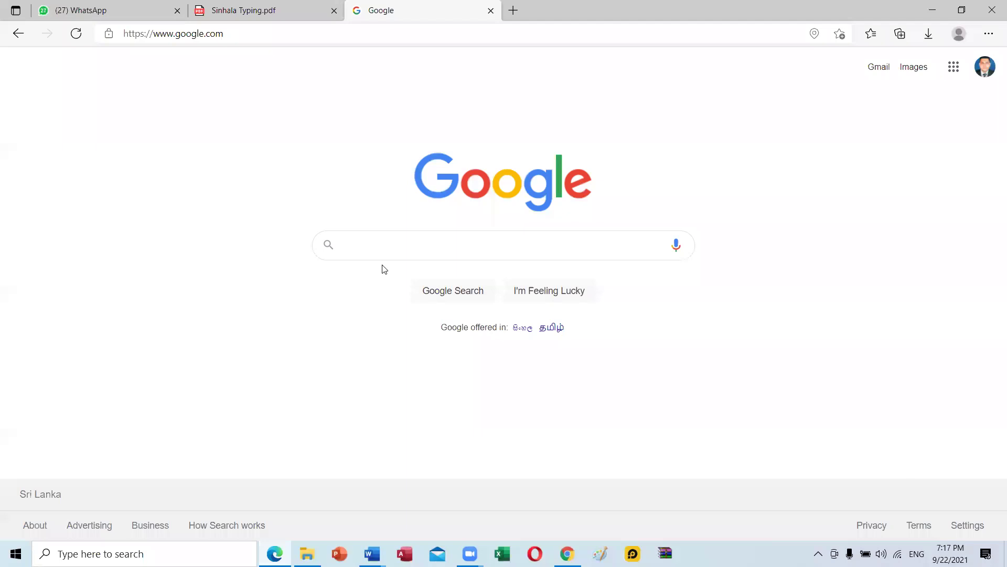
{"action": "type", "text": "pc"}
{"action": "key", "text": "Return"}
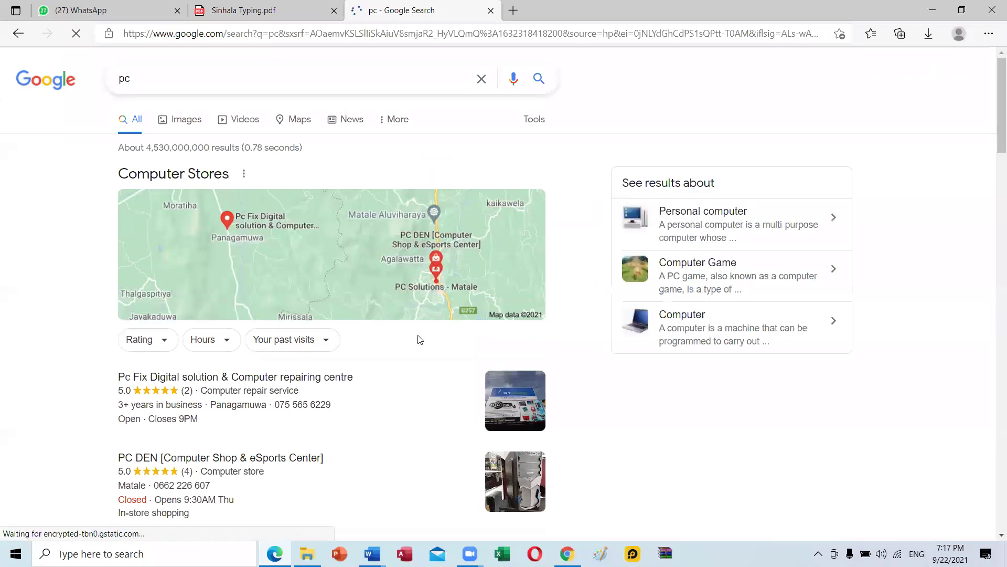
{"action": "scroll", "coordinate": [417, 339], "scroll_direction": "down", "scroll_amount": 5}
{"action": "scroll", "coordinate": [416, 339], "scroll_direction": "down", "scroll_amount": 5}
{"action": "scroll", "coordinate": [399, 338], "scroll_direction": "up", "scroll_amount": 12}
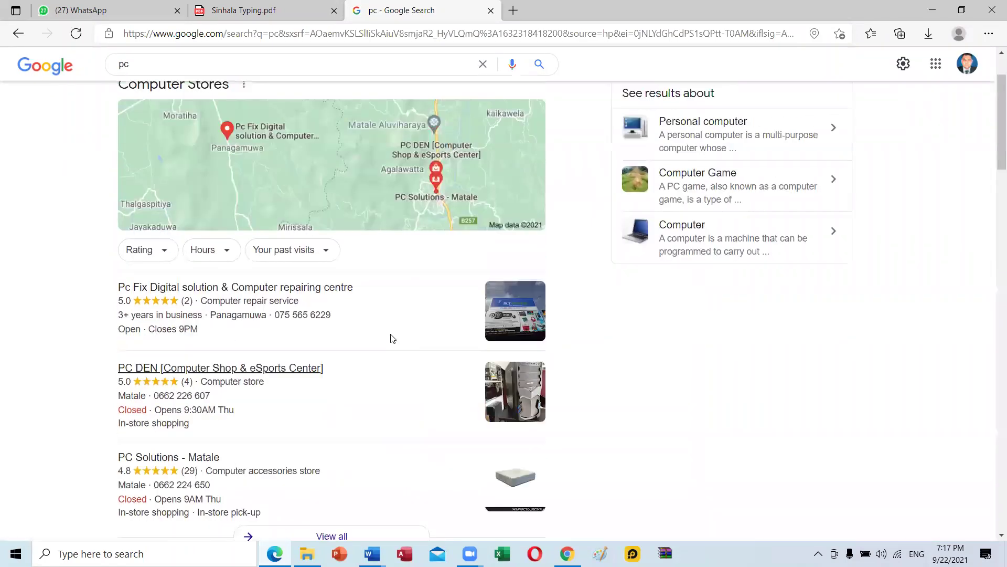
{"action": "scroll", "coordinate": [220, 168], "scroll_direction": "up", "scroll_amount": 2}
Switch to image results and copy the 123RF desktop computer clip-art.
{"action": "left_click", "coordinate": [187, 122]}
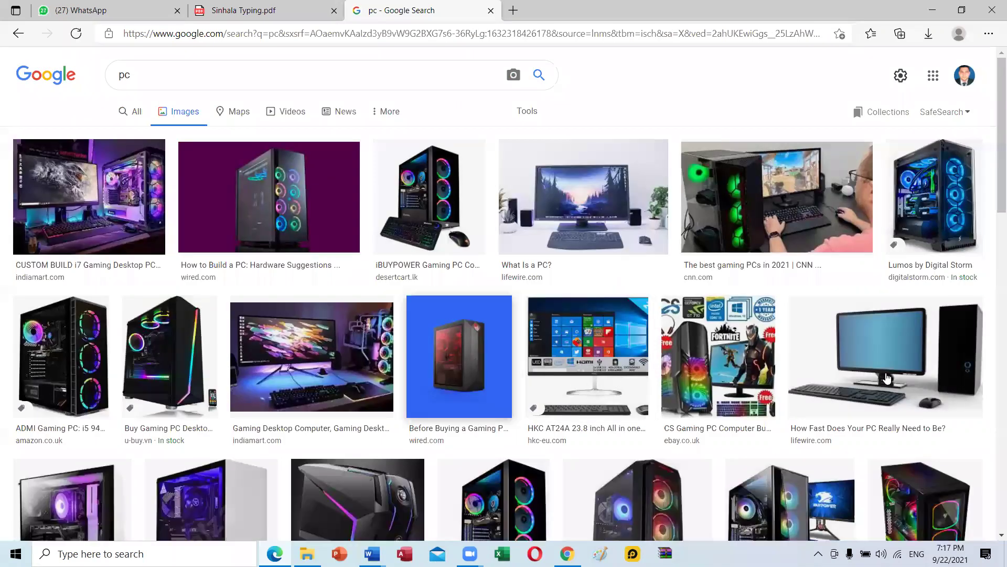
{"action": "scroll", "coordinate": [850, 373], "scroll_direction": "down", "scroll_amount": 7}
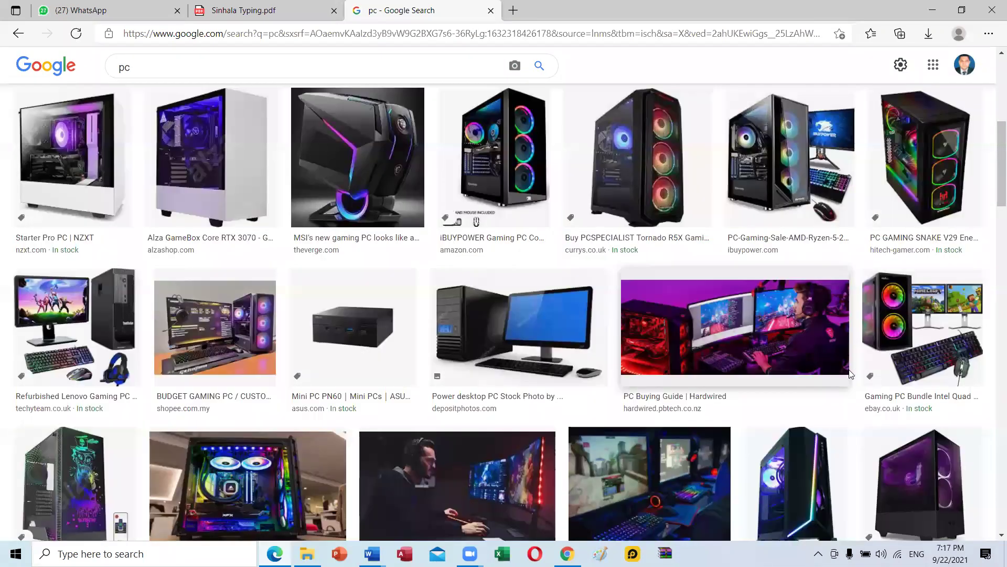
{"action": "scroll", "coordinate": [851, 373], "scroll_direction": "down", "scroll_amount": 7}
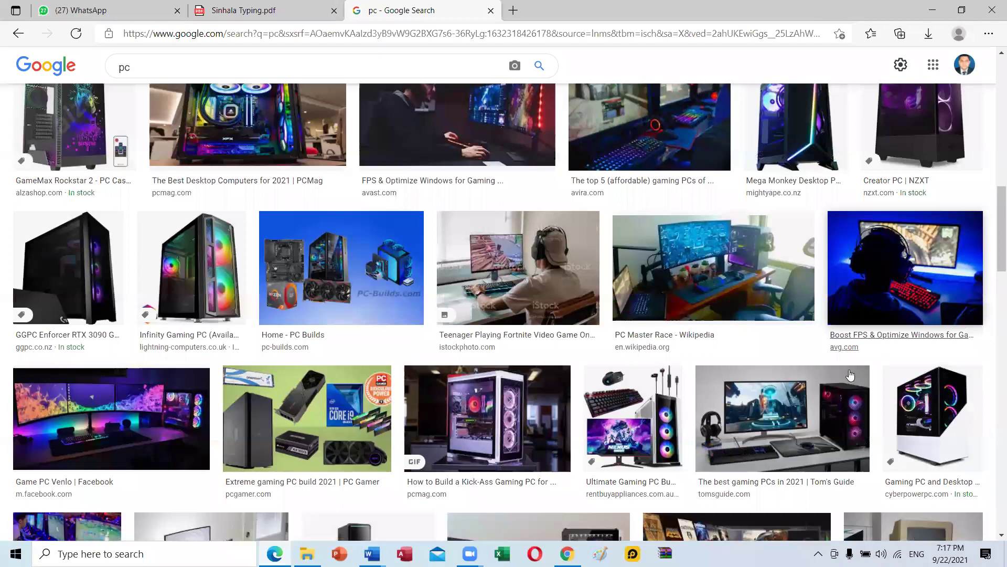
{"action": "scroll", "coordinate": [851, 373], "scroll_direction": "down", "scroll_amount": 7}
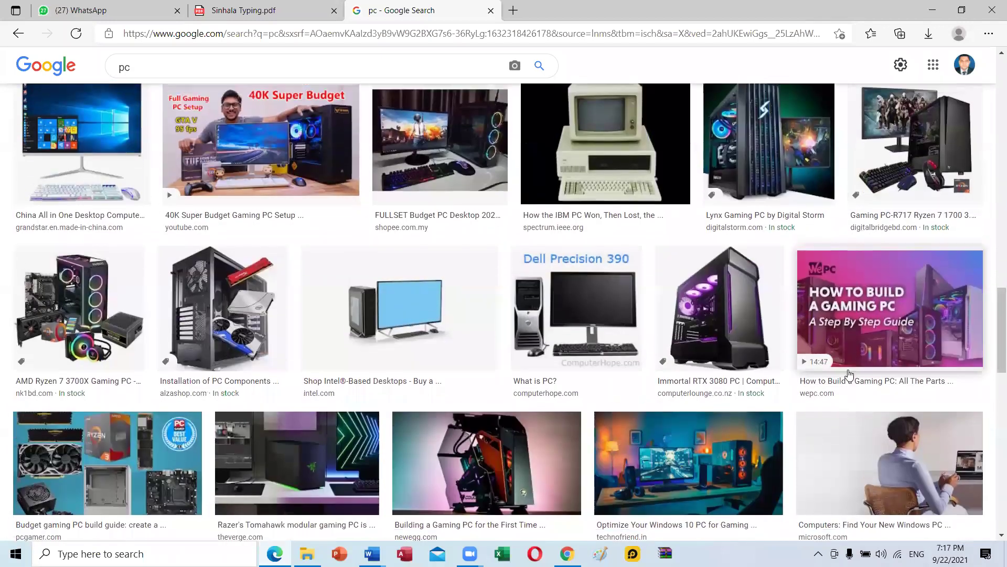
{"action": "scroll", "coordinate": [850, 374], "scroll_direction": "up", "scroll_amount": 5}
{"action": "scroll", "coordinate": [766, 356], "scroll_direction": "up", "scroll_amount": 8}
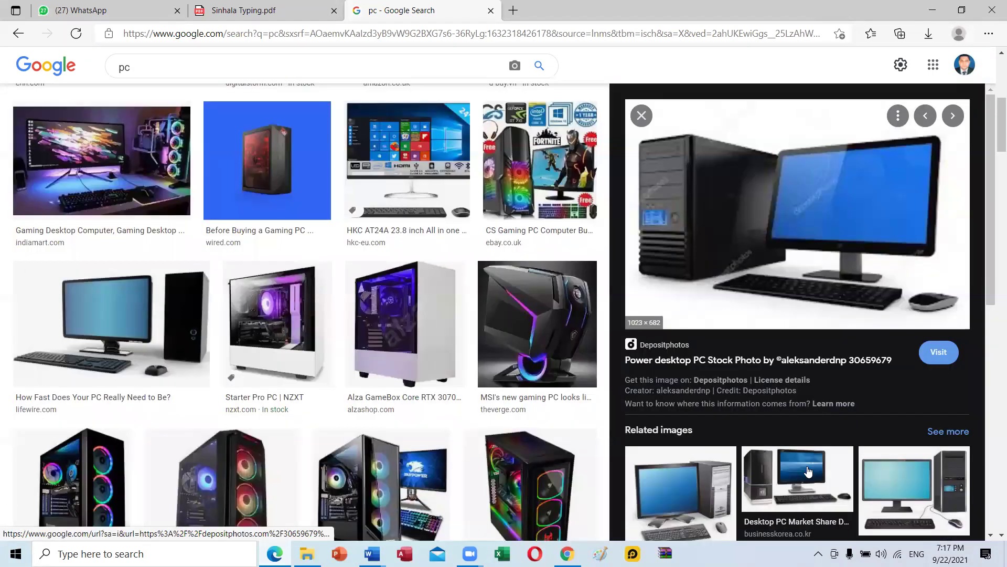
{"action": "scroll", "coordinate": [734, 405], "scroll_direction": "down", "scroll_amount": 6}
{"action": "scroll", "coordinate": [722, 414], "scroll_direction": "up", "scroll_amount": 4}
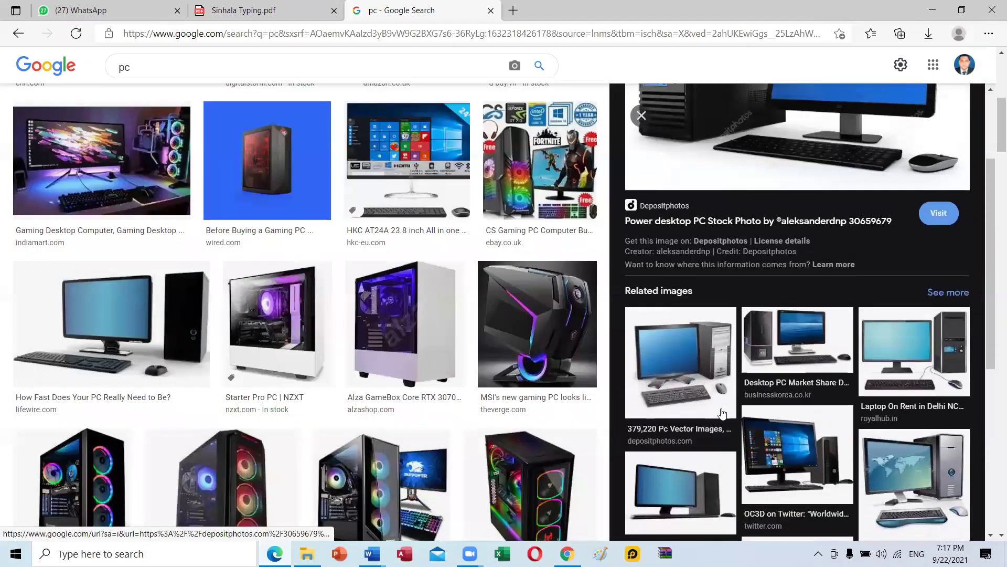
{"action": "left_click", "coordinate": [916, 465]}
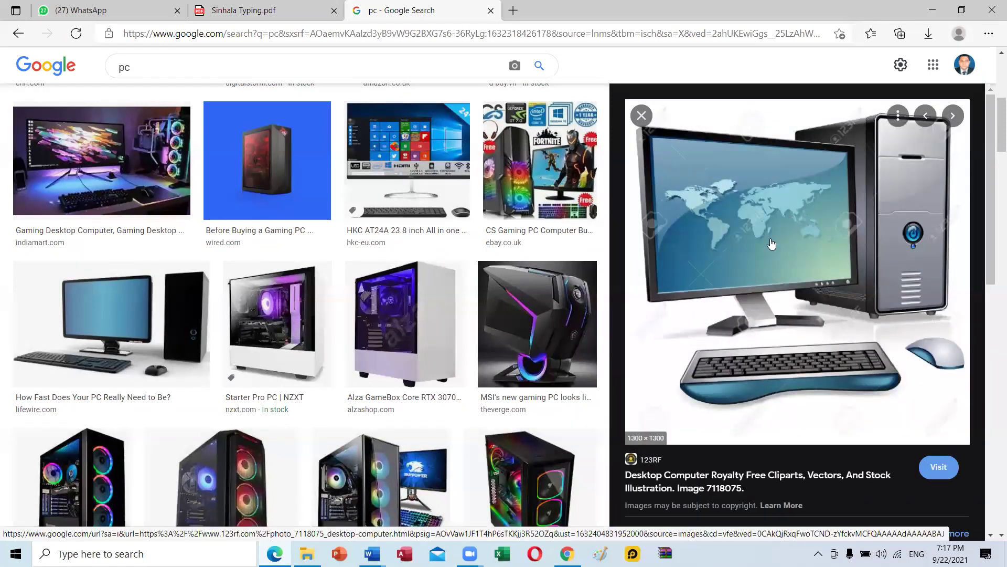
{"action": "right_click", "coordinate": [771, 239]}
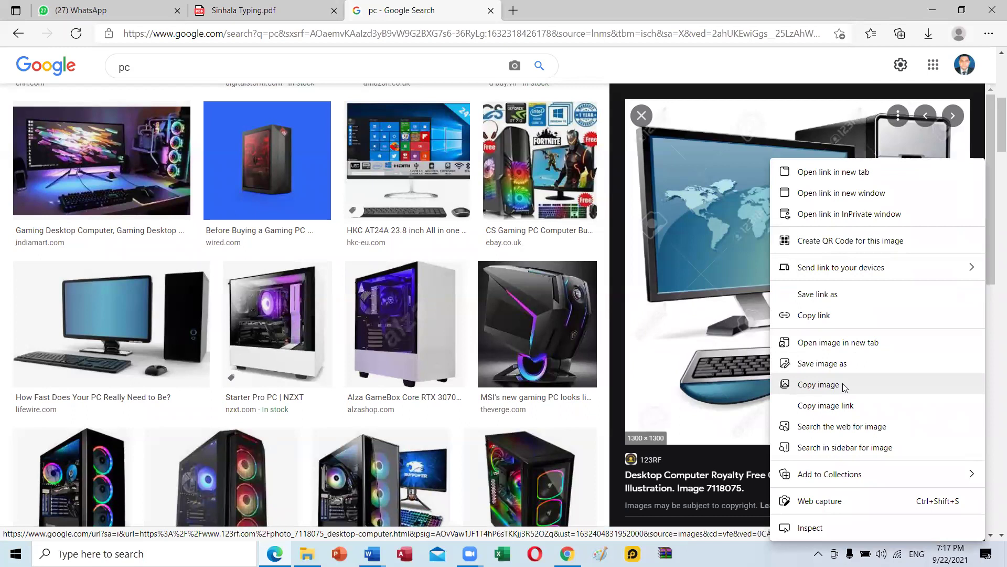
{"action": "left_click", "coordinate": [819, 385]}
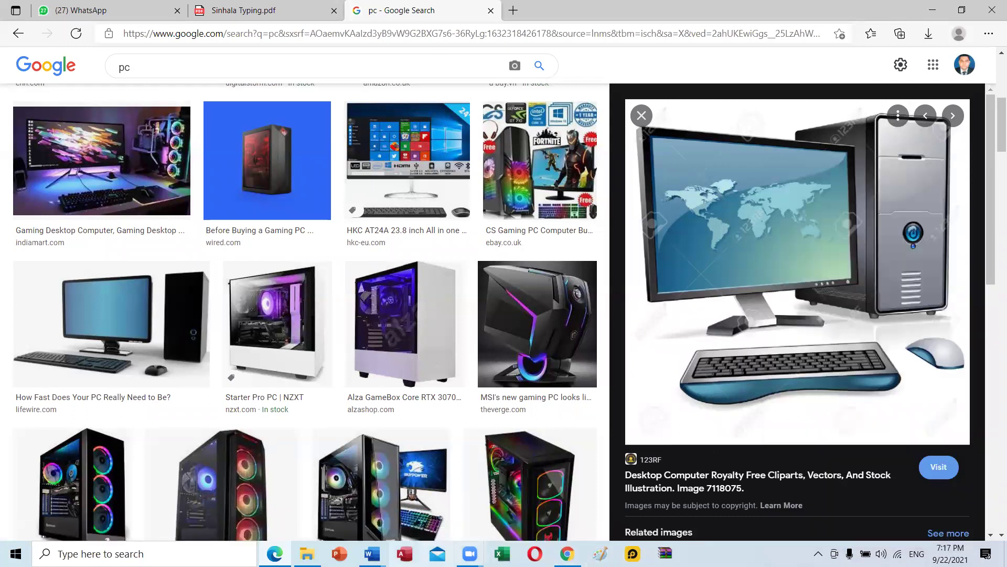
Return to Document1 with the insertion point after the Diploma Course For ICT line.
{"action": "mouse_move", "coordinate": [372, 553]}
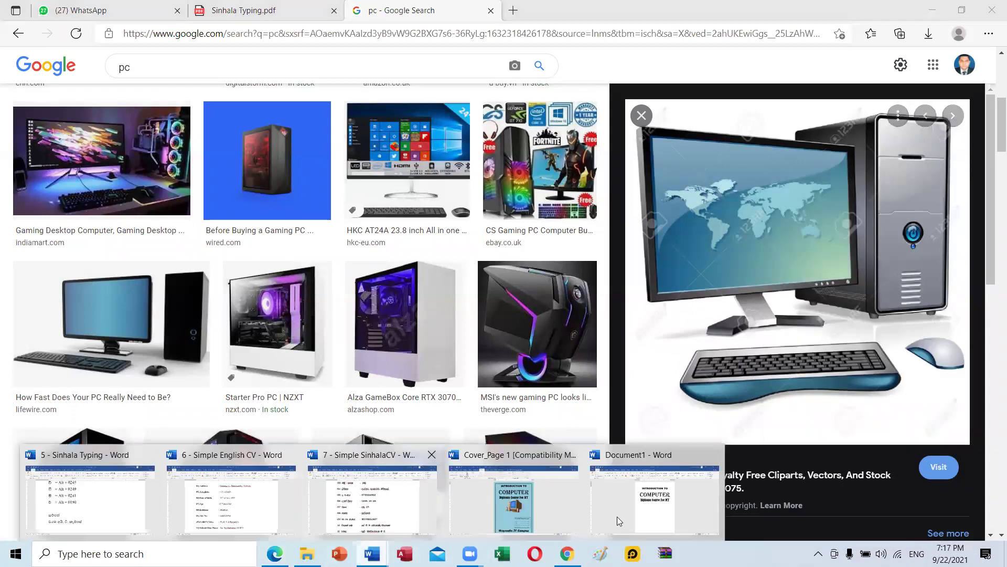
{"action": "left_click", "coordinate": [617, 516]}
{"action": "left_click", "coordinate": [631, 269]}
Paste the desktop computer clip-art on a new line below the subtitle and make it float.
{"action": "key", "text": "Return"}
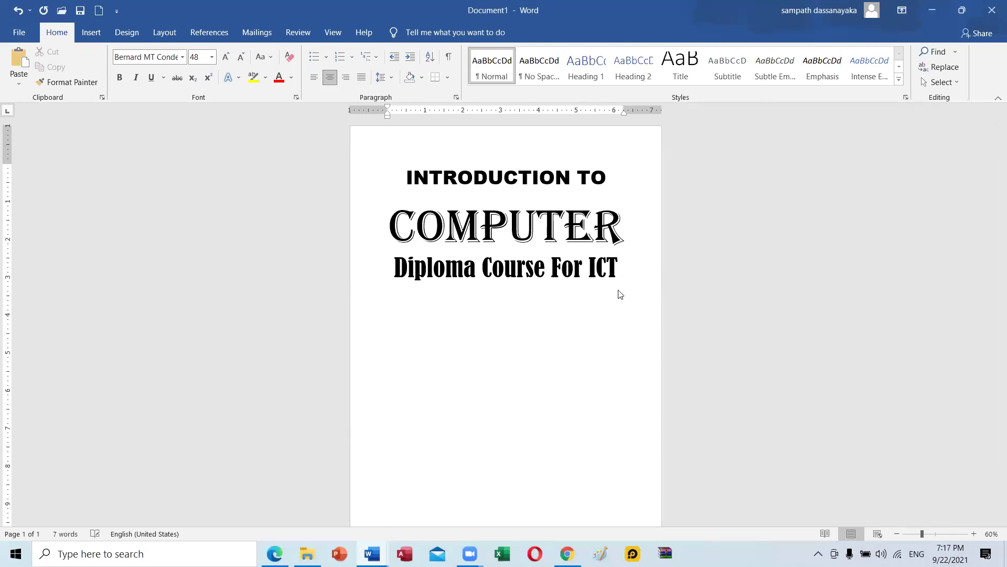
{"action": "key", "text": "ctrl+v"}
{"action": "left_click", "coordinate": [447, 409]}
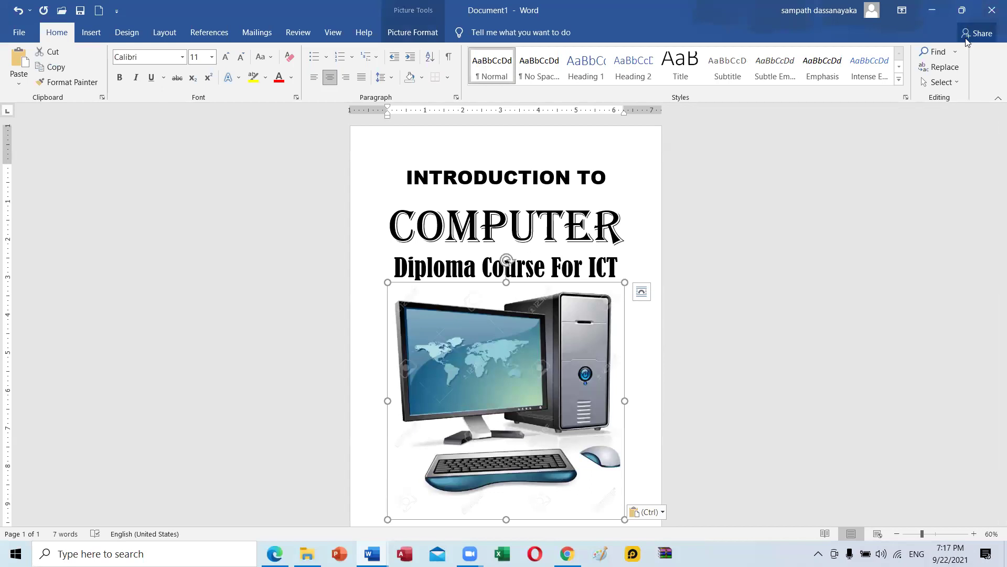
{"action": "left_click", "coordinate": [961, 10]}
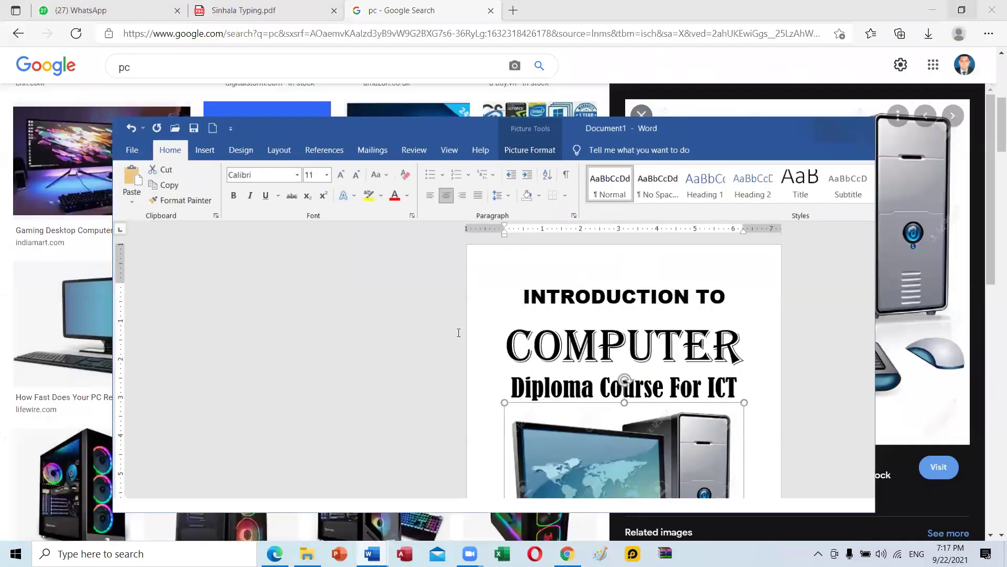
{"action": "left_click", "coordinate": [529, 156]}
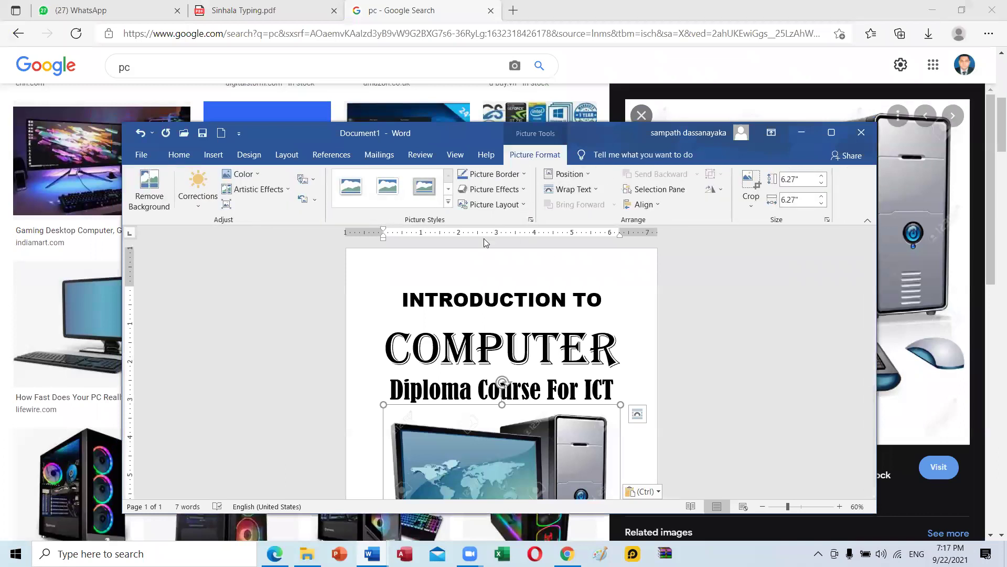
{"action": "left_click", "coordinate": [595, 192]}
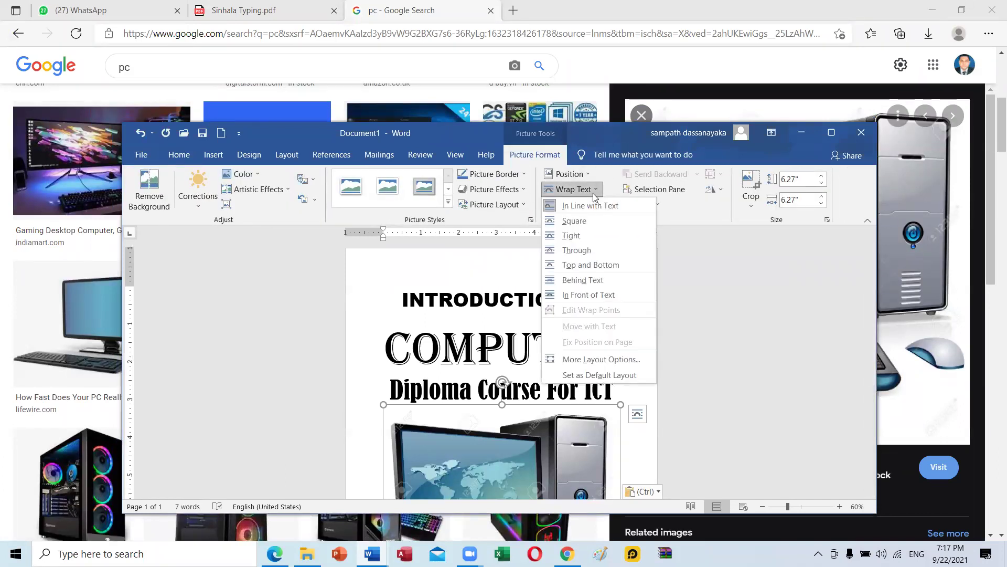
{"action": "left_click", "coordinate": [571, 235]}
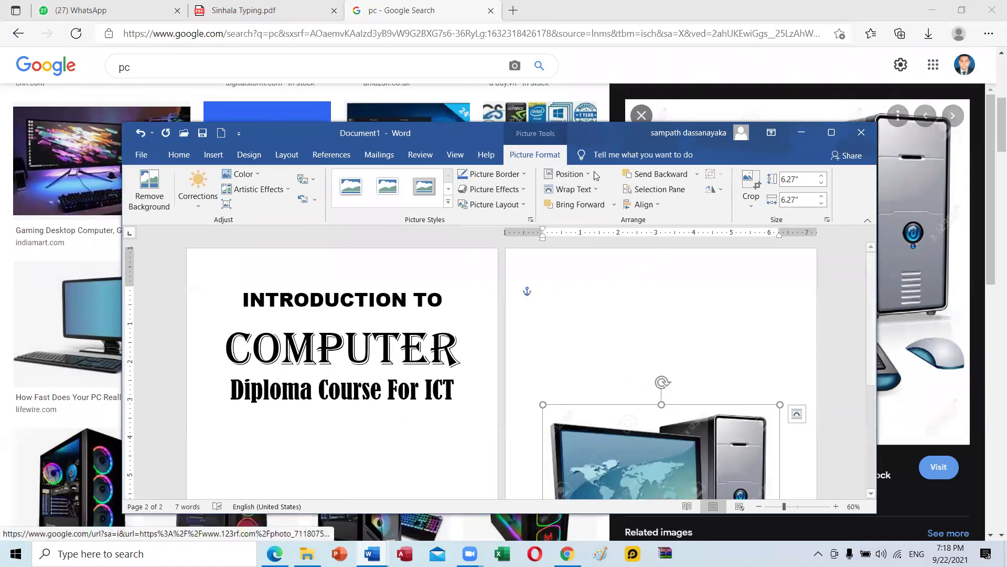
Shrink the picture to about 2.38" square and centre it under the subtitle.
{"action": "left_click", "coordinate": [831, 133]}
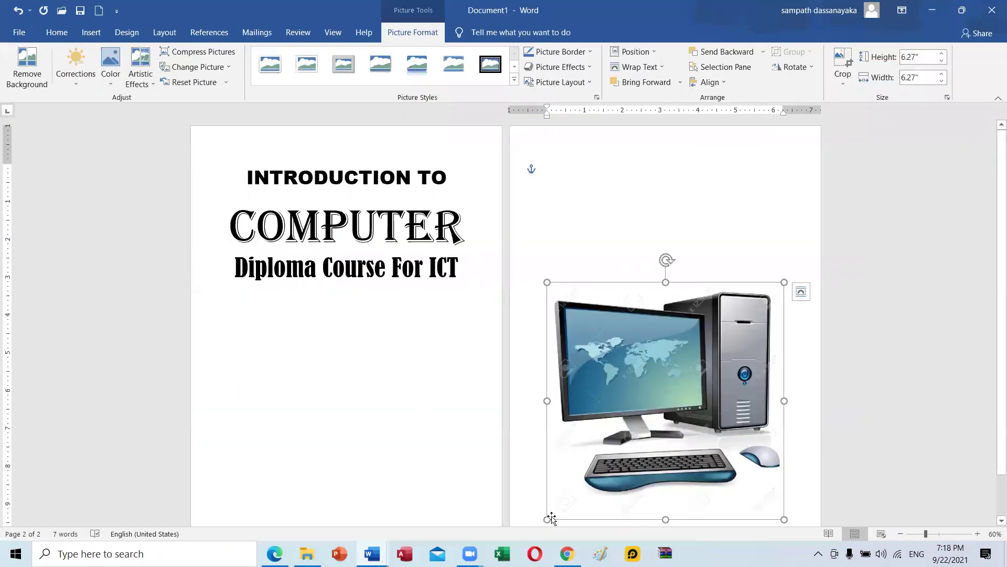
{"action": "left_click_drag", "start_coordinate": [545, 520], "coordinate": [695, 283]}
{"action": "left_click_drag", "start_coordinate": [595, 347], "coordinate": [530, 356]}
{"action": "left_click", "coordinate": [570, 355]}
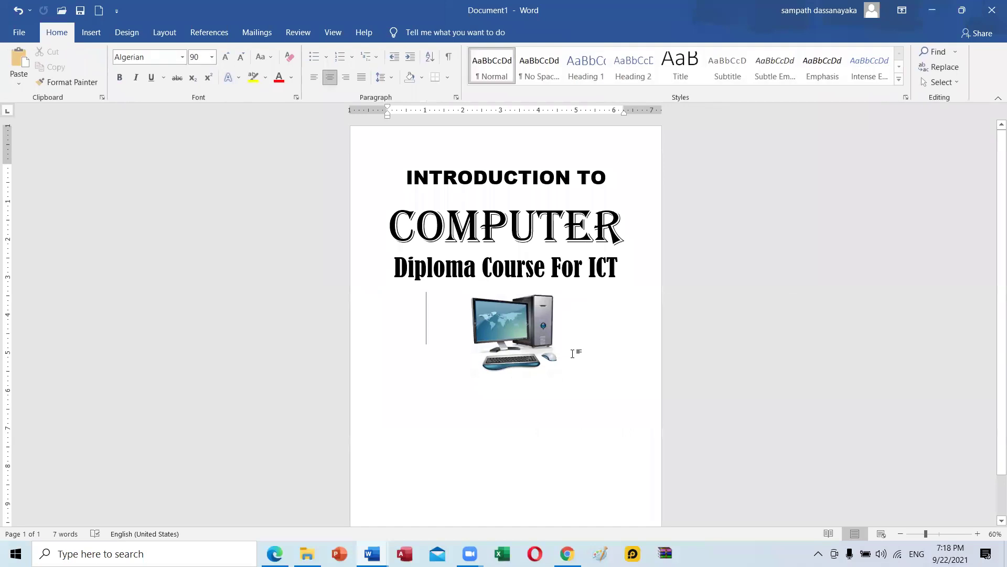
Browse the Insert tab's Pictures source choices without inserting anything.
{"action": "left_click", "coordinate": [92, 33]}
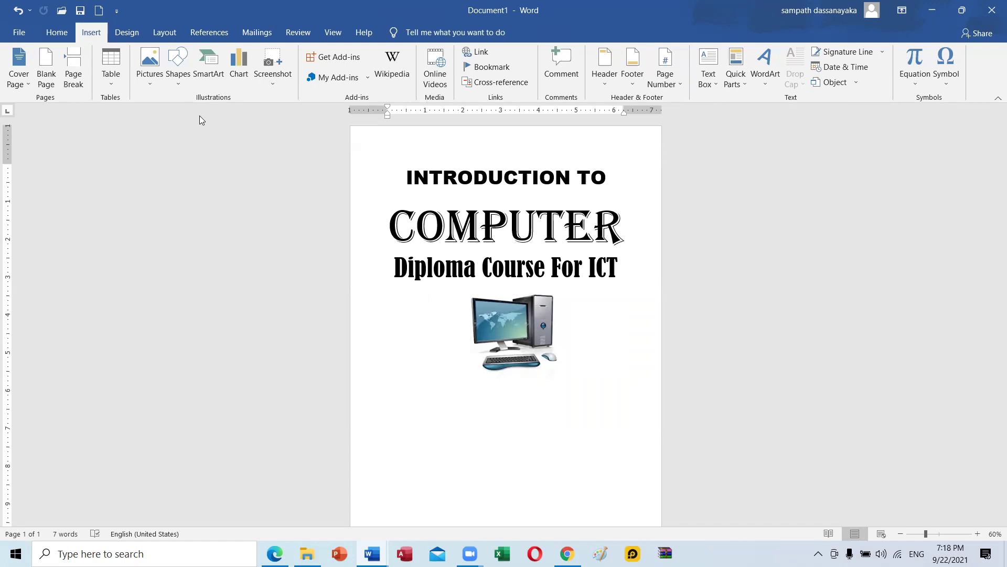
{"action": "left_click", "coordinate": [142, 83]}
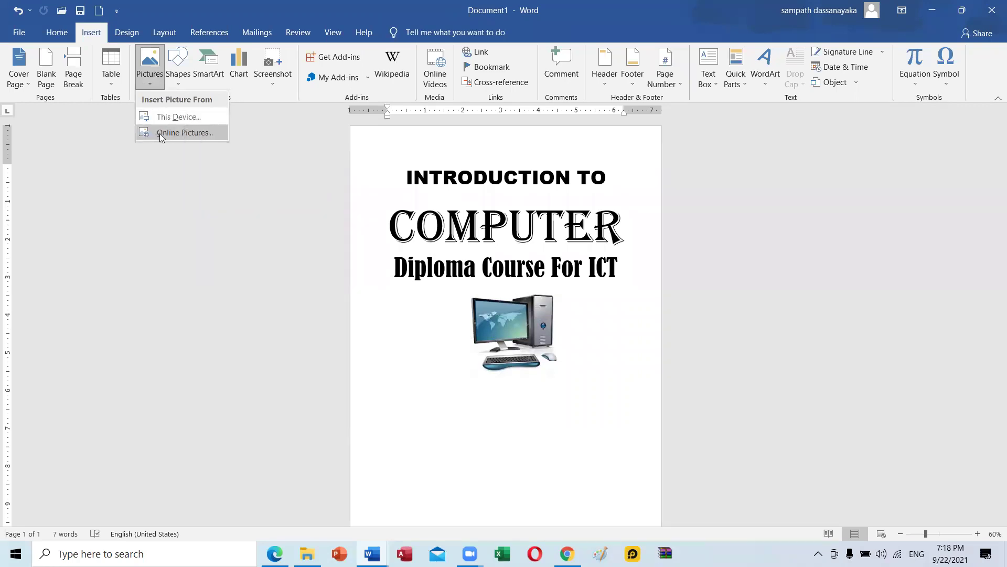
{"action": "left_click", "coordinate": [178, 253]}
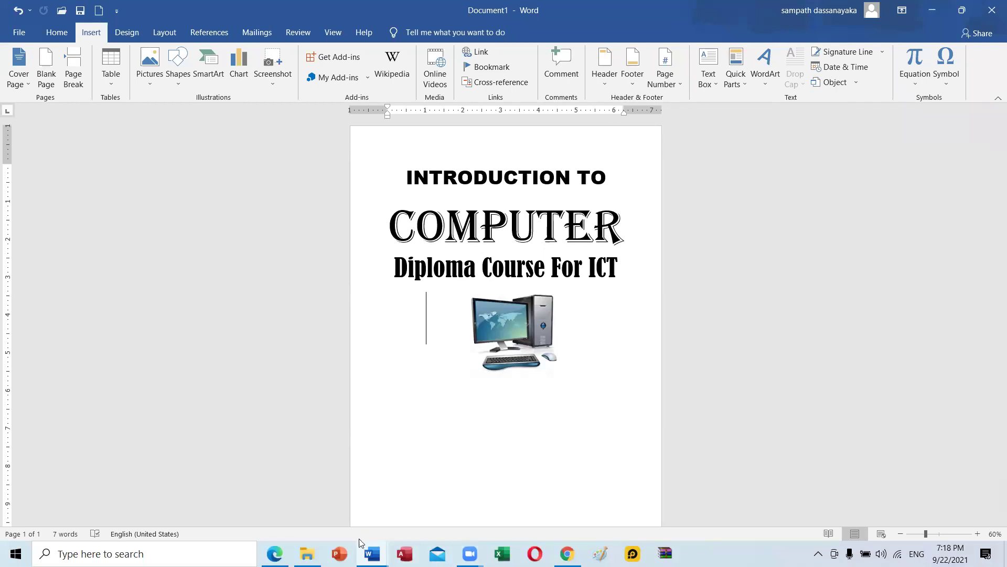
Examine the Student Information box in Cover_Page 1, then return to Document1.
{"action": "mouse_move", "coordinate": [362, 546]}
{"action": "left_click", "coordinate": [480, 515]}
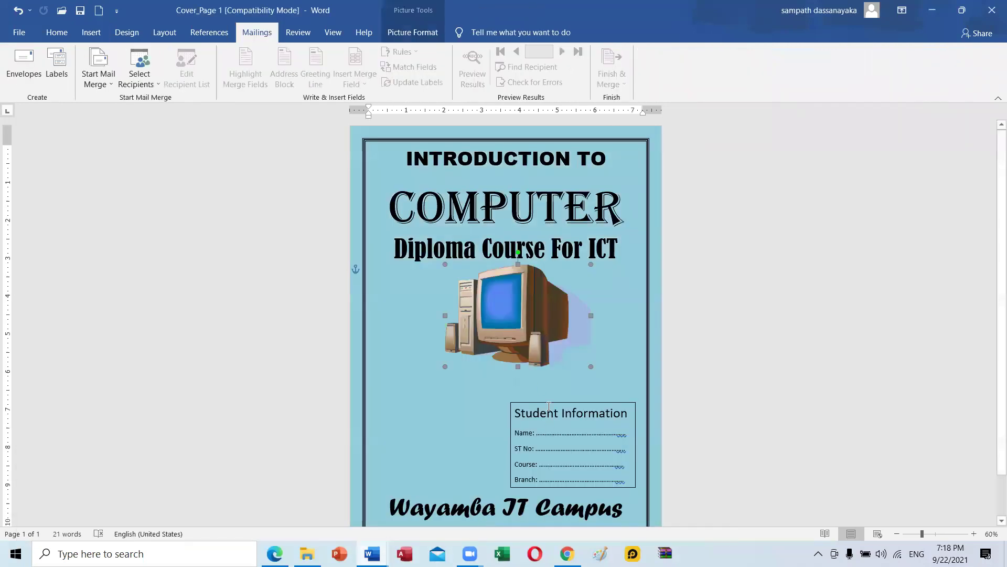
{"action": "scroll", "coordinate": [549, 406], "scroll_direction": "down", "scroll_amount": 1}
{"action": "left_click", "coordinate": [548, 363]}
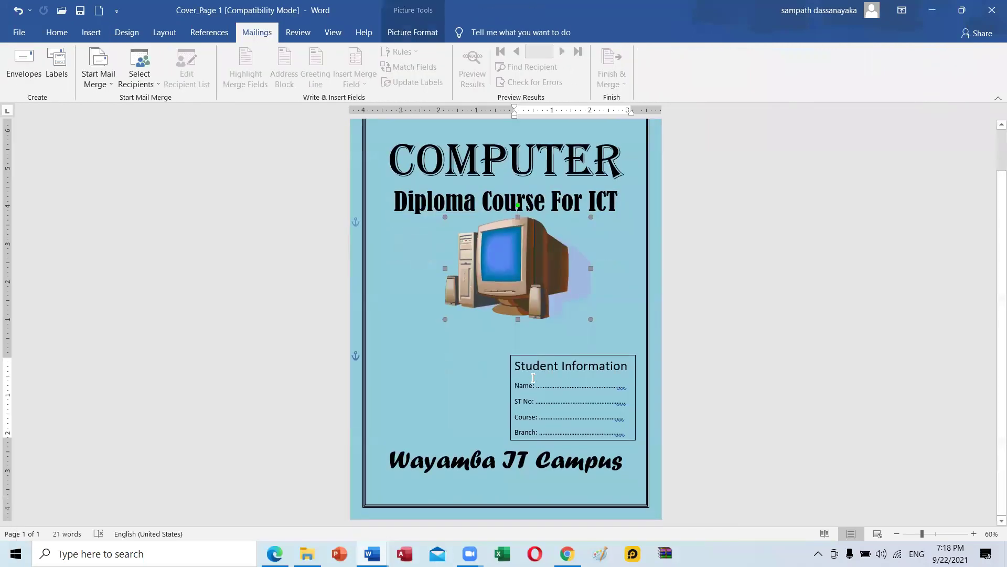
{"action": "left_click", "coordinate": [550, 358]}
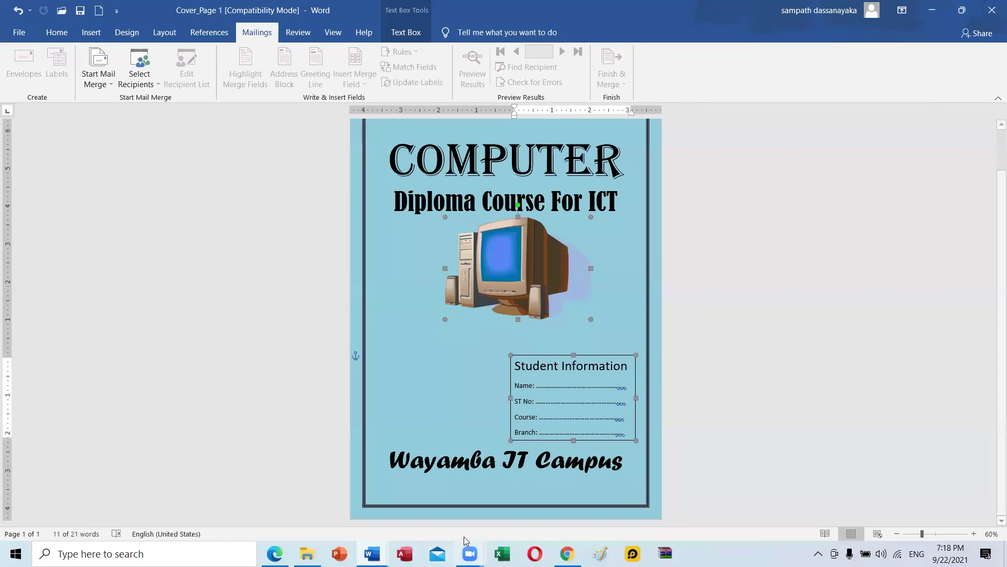
{"action": "left_click", "coordinate": [372, 553]}
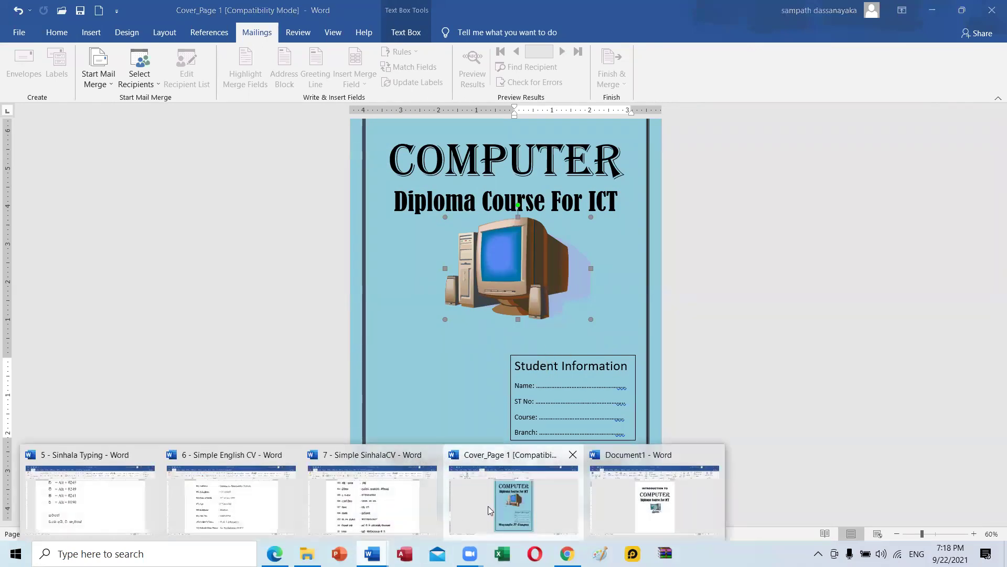
{"action": "left_click", "coordinate": [614, 498]}
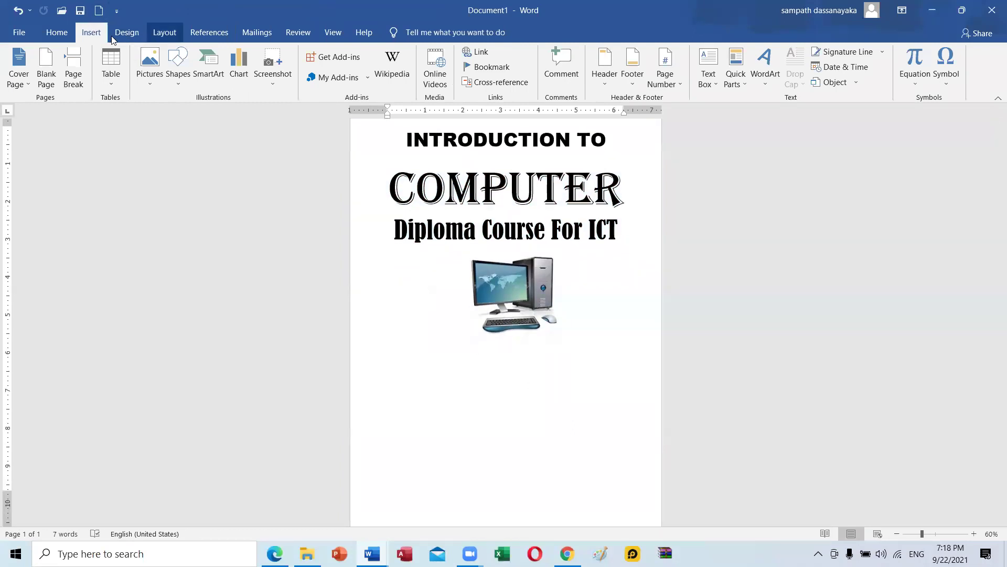
{"action": "left_click", "coordinate": [174, 84]}
{"action": "left_click", "coordinate": [173, 114]}
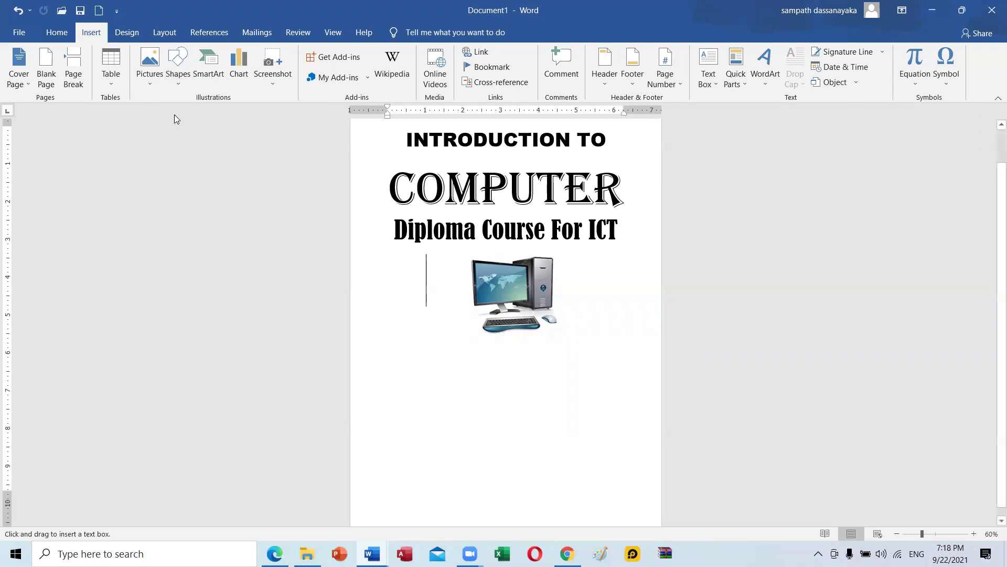
{"action": "left_click_drag", "start_coordinate": [480, 371], "coordinate": [643, 456]}
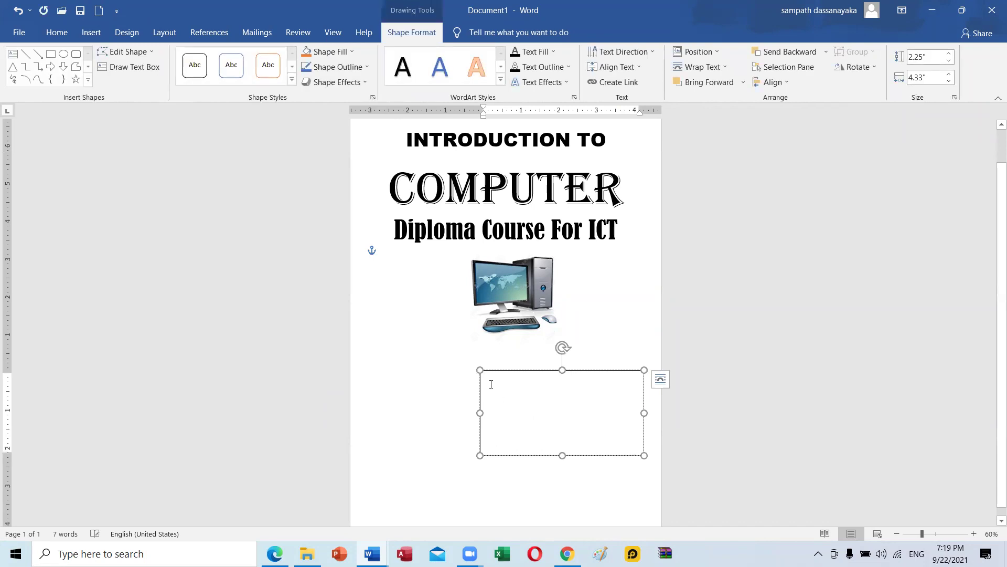
{"action": "left_click_drag", "start_coordinate": [479, 446], "coordinate": [471, 459]}
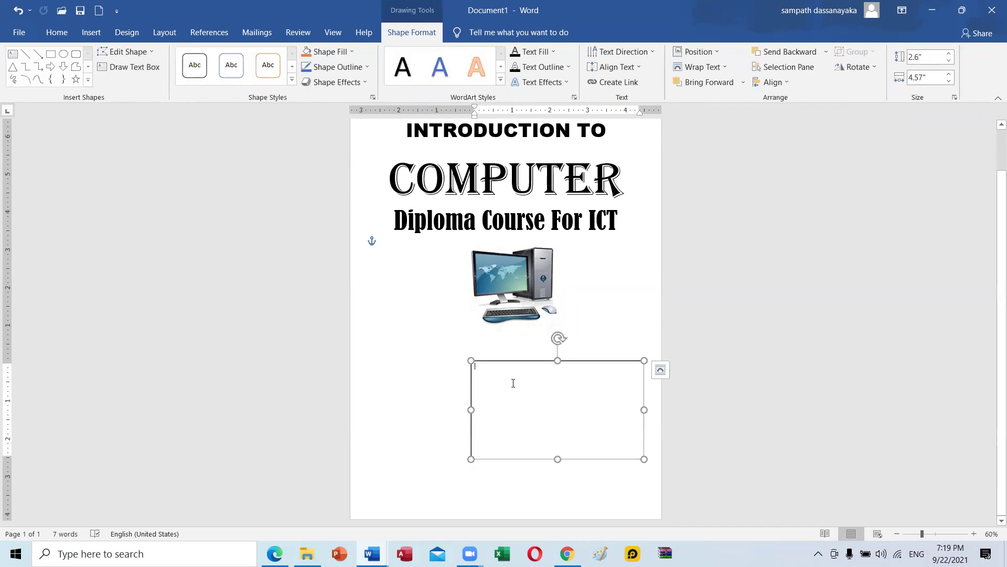
{"action": "left_click", "coordinate": [56, 33]}
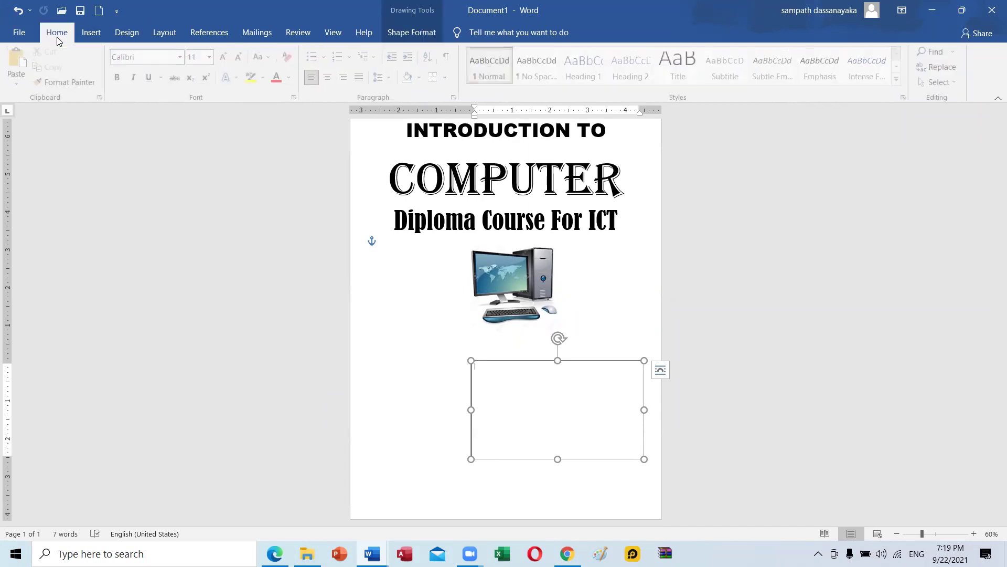
{"action": "left_click", "coordinate": [181, 57]}
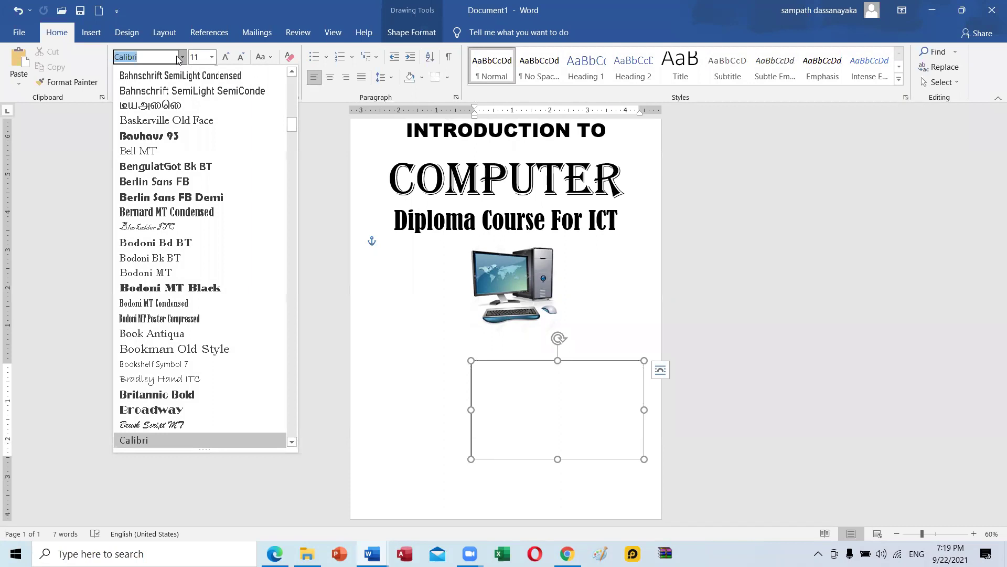
{"action": "type", "text": "Tim"}
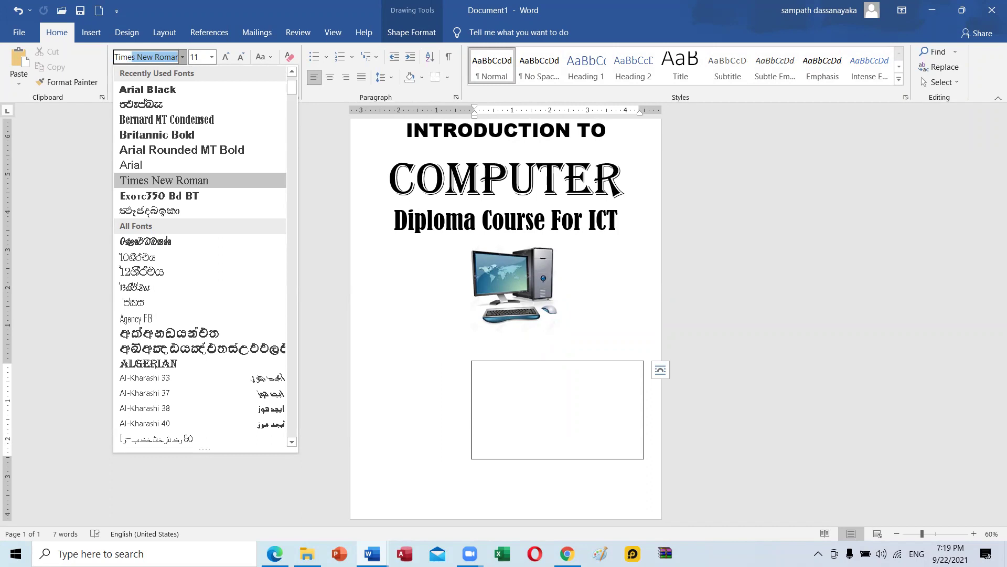
{"action": "type", "text": "es"}
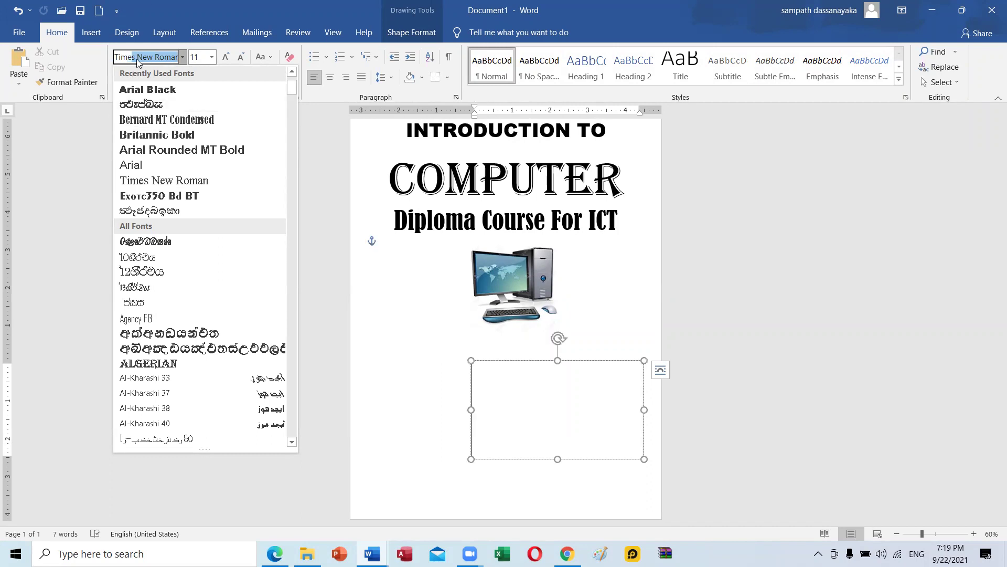
{"action": "key", "text": "Return"}
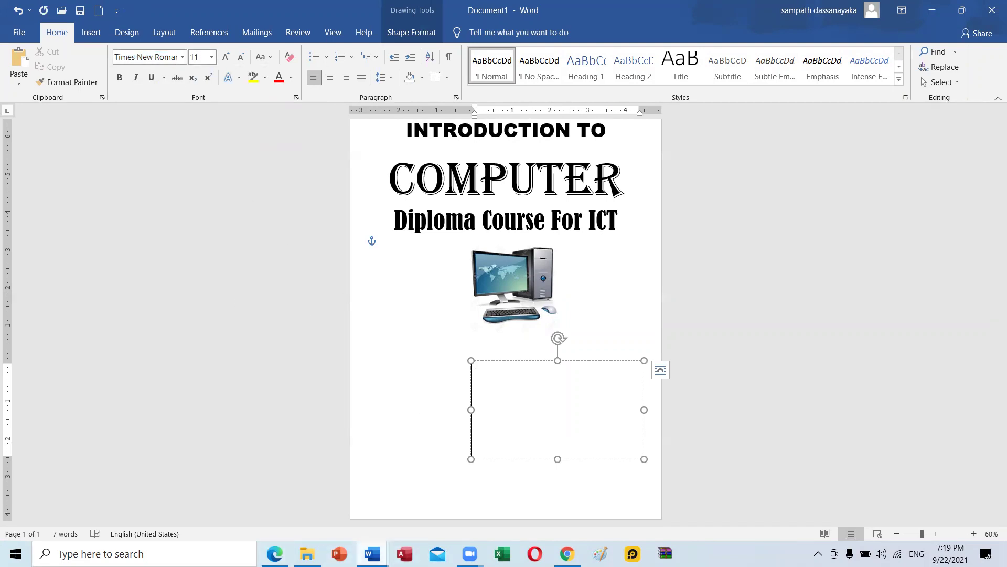
{"action": "left_click", "coordinate": [372, 552]}
{"action": "left_click", "coordinate": [536, 520]}
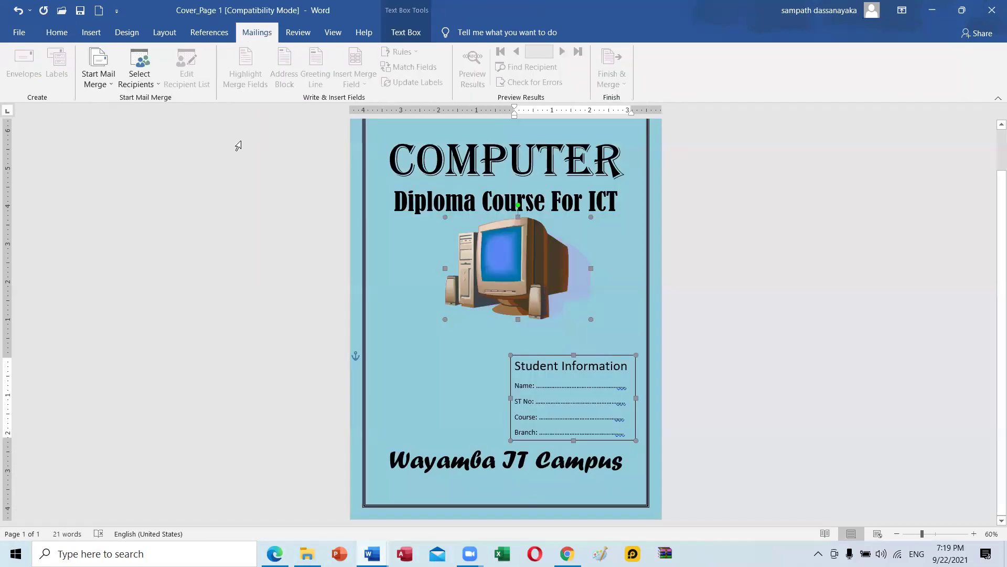
{"action": "left_click", "coordinate": [57, 32]}
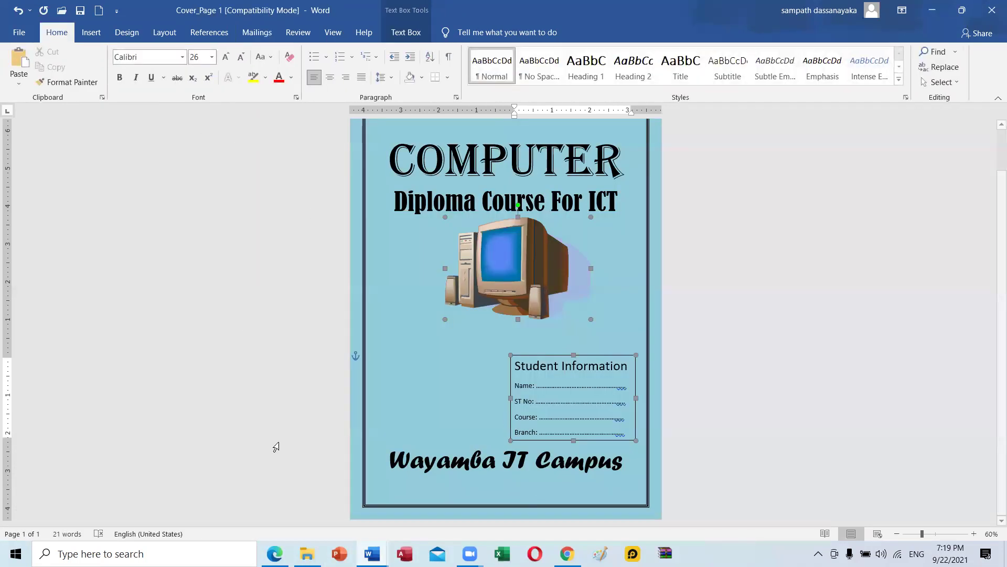
{"action": "key", "text": "alt+Tab"}
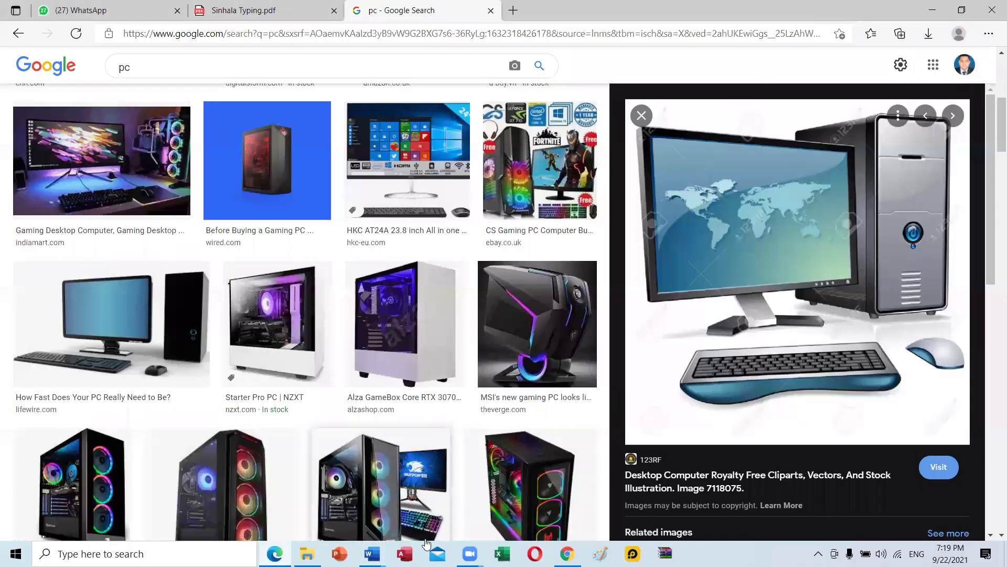
{"action": "left_click", "coordinate": [372, 554]}
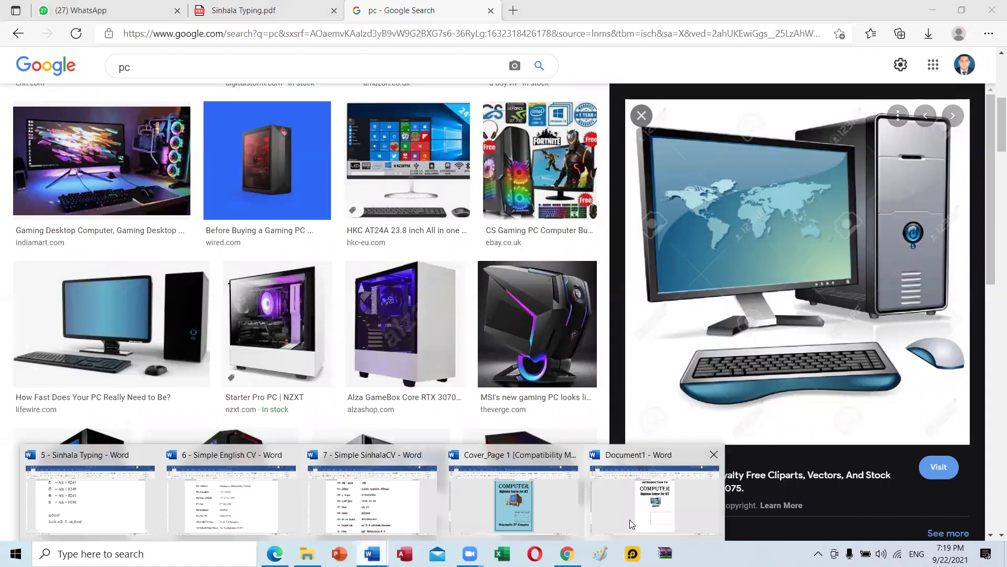
{"action": "left_click", "coordinate": [629, 519]}
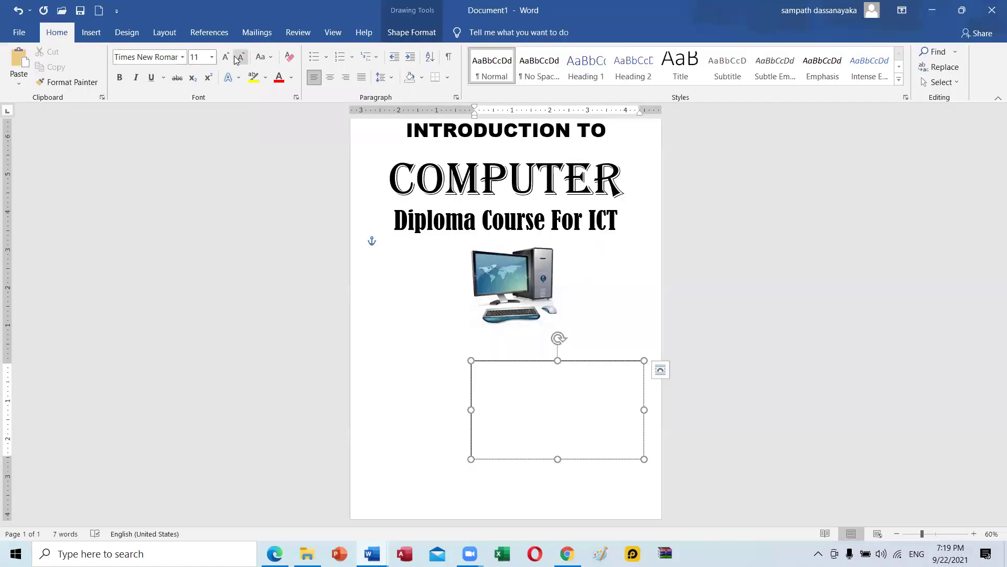
{"action": "left_click", "coordinate": [225, 56]}
{"action": "left_click", "coordinate": [225, 57]}
{"action": "left_click", "coordinate": [225, 57]}
{"action": "left_click", "coordinate": [226, 57]}
{"action": "left_click", "coordinate": [226, 56]}
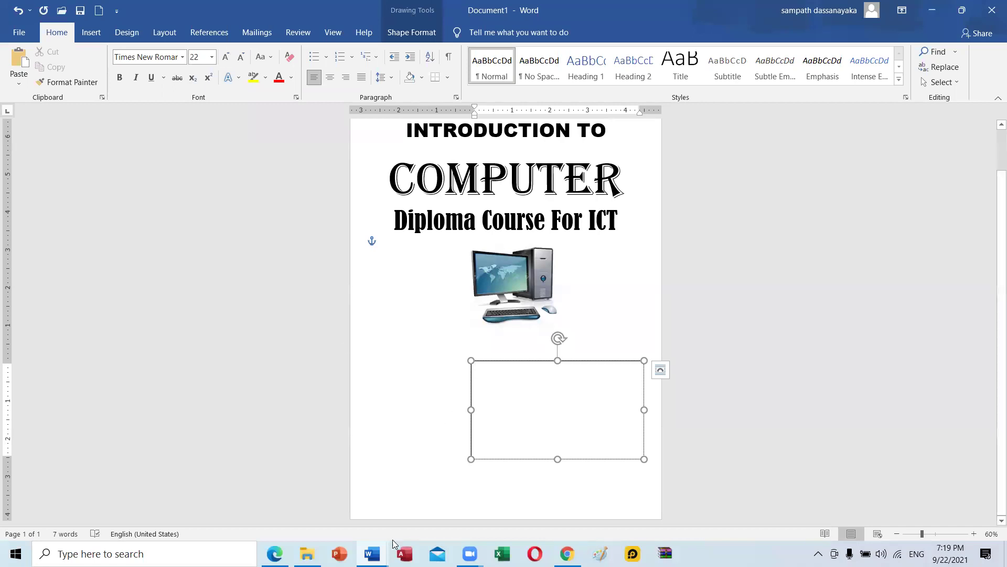
{"action": "mouse_move", "coordinate": [372, 553]}
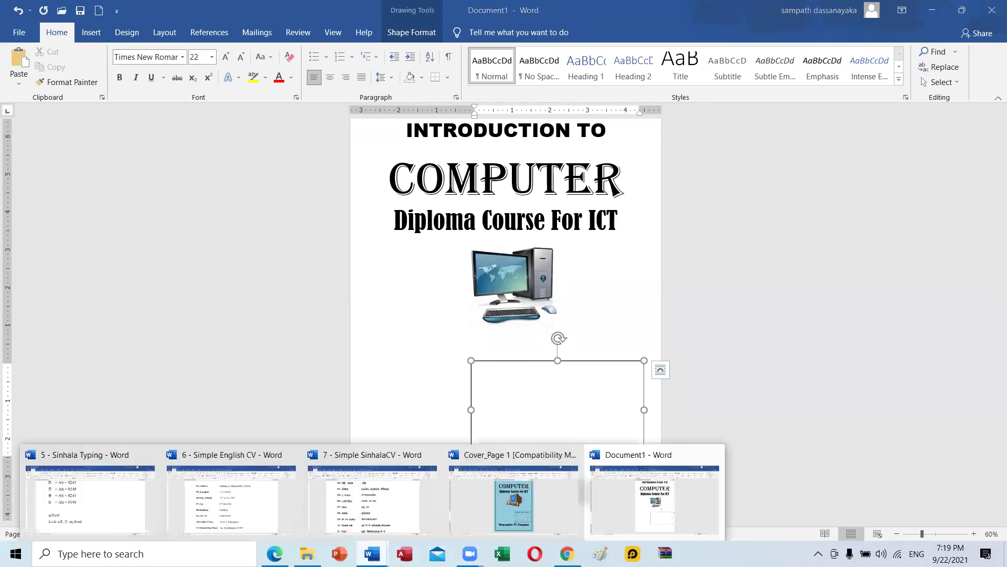
{"action": "left_click", "coordinate": [500, 507]}
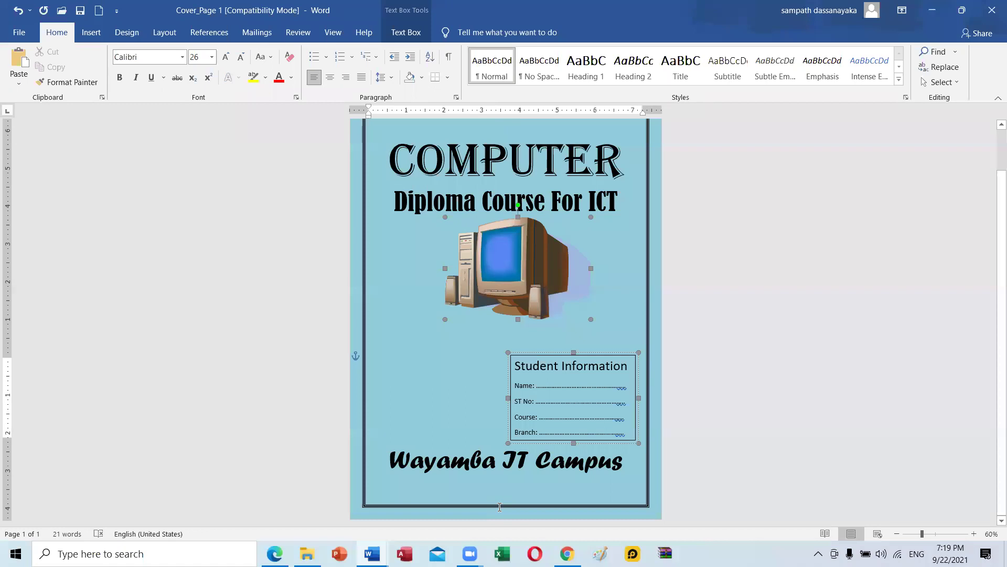
{"action": "mouse_move", "coordinate": [380, 547]}
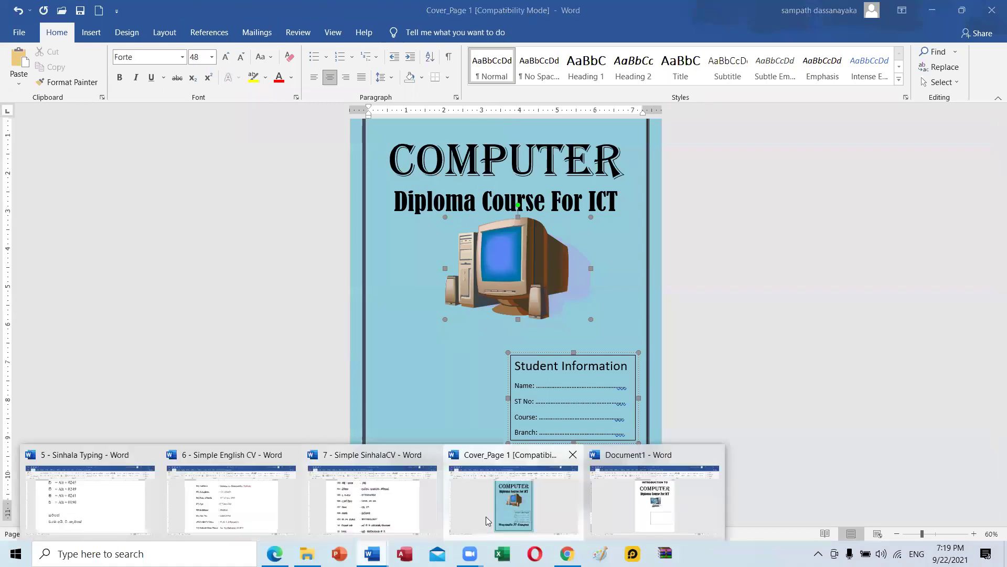
{"action": "left_click", "coordinate": [625, 508]}
Type the 'Student Information' heading and a dotted 'Name' line, checking the sample.
{"action": "type", "text": "Student Infor"}
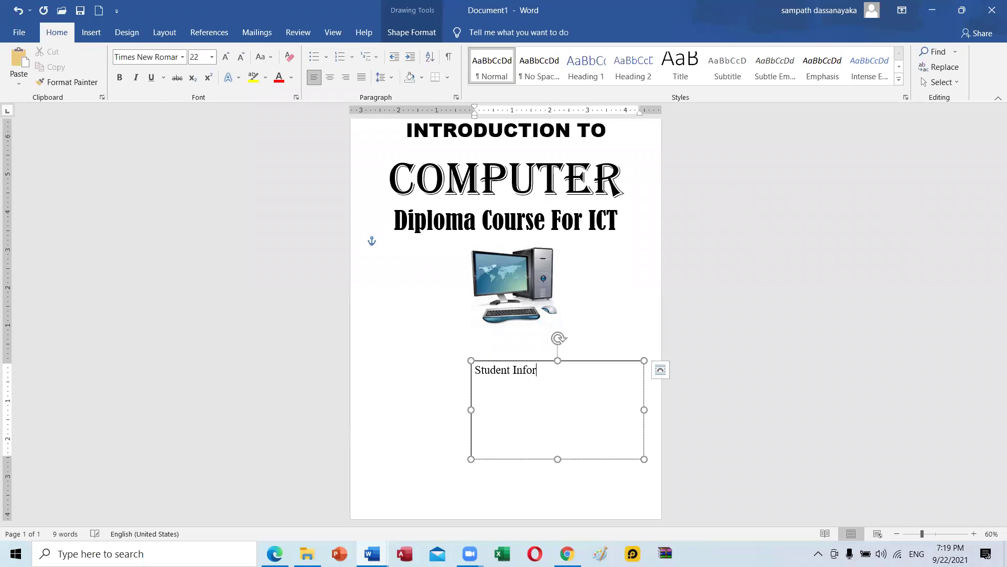
{"action": "type", "text": "mation"}
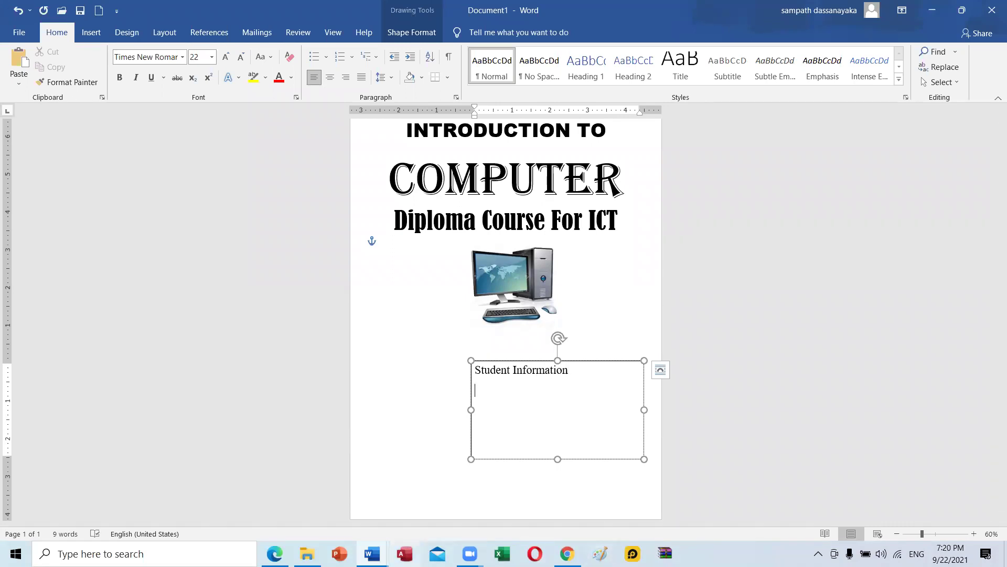
{"action": "mouse_move", "coordinate": [372, 553]}
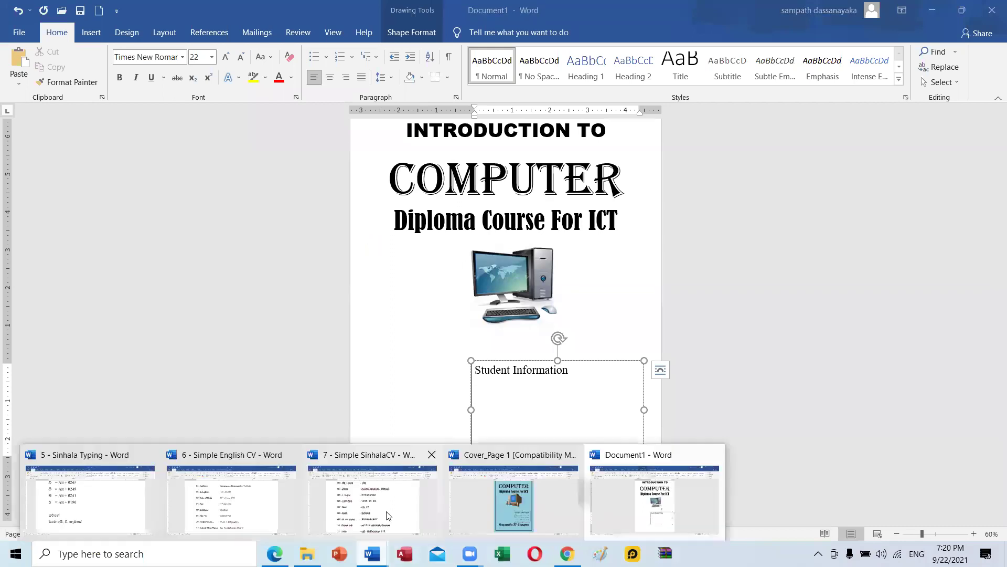
{"action": "left_click", "coordinate": [505, 498]}
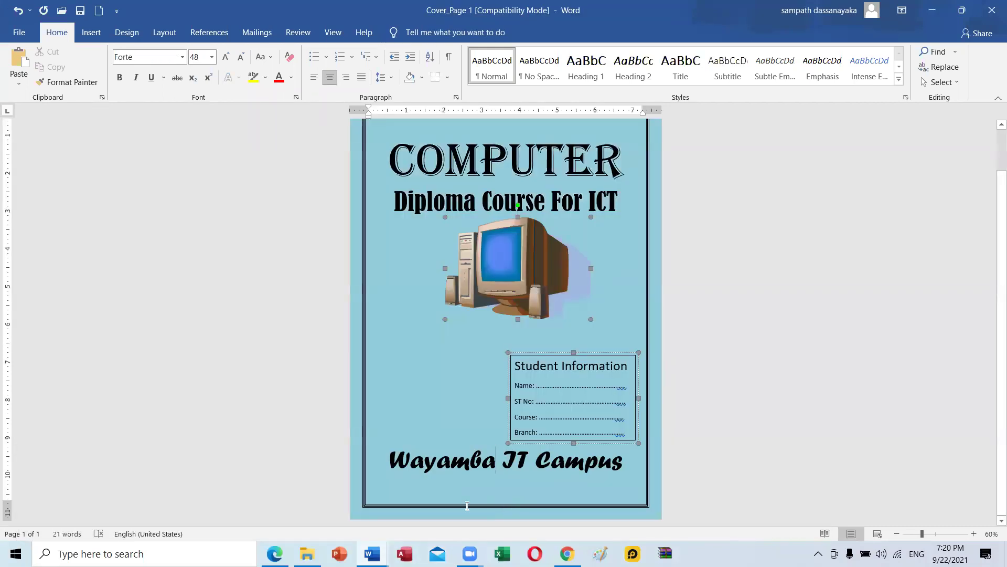
{"action": "mouse_move", "coordinate": [372, 554]}
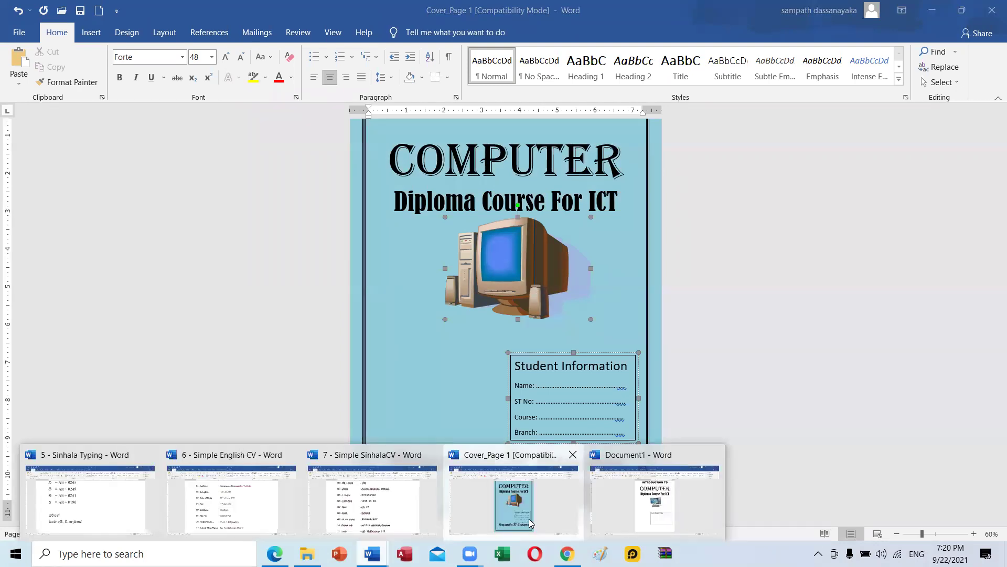
{"action": "left_click", "coordinate": [549, 475]}
{"action": "type", "text": "Name"}
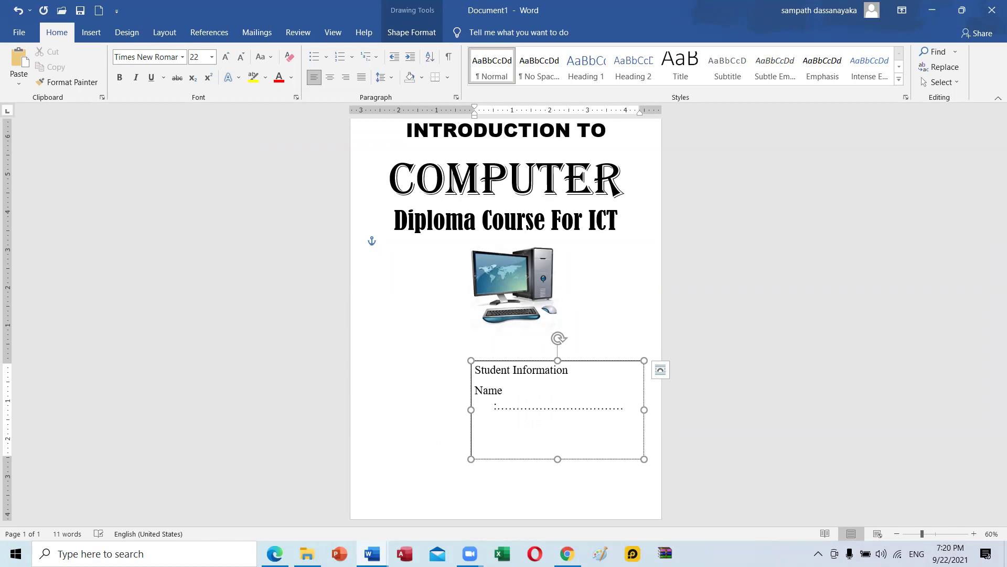
Paste copies of the dotted Name line onto new rows below it.
{"action": "key", "text": "ctrl+z"}
{"action": "left_click_drag", "start_coordinate": [640, 392], "coordinate": [468, 397]}
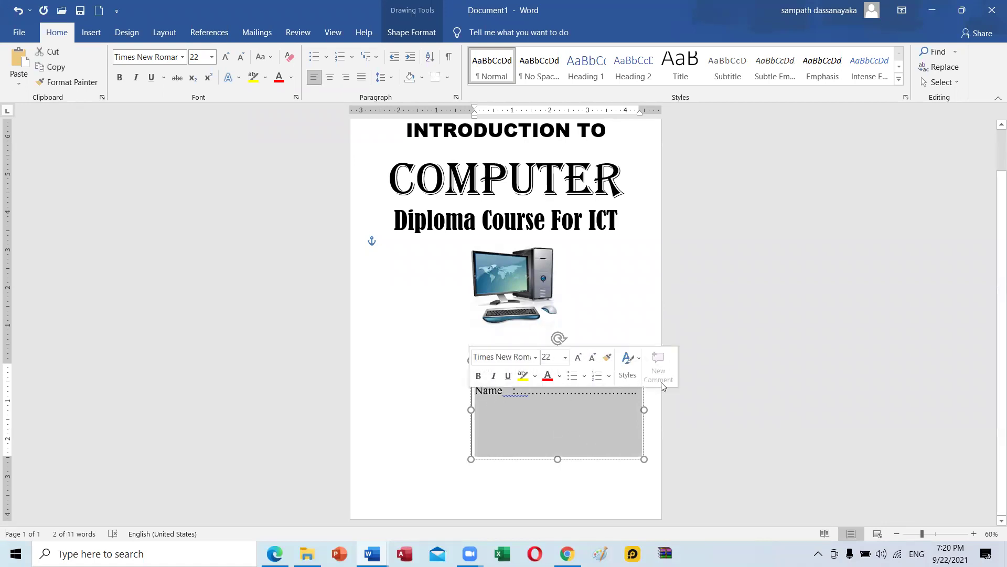
{"action": "left_click", "coordinate": [638, 398]}
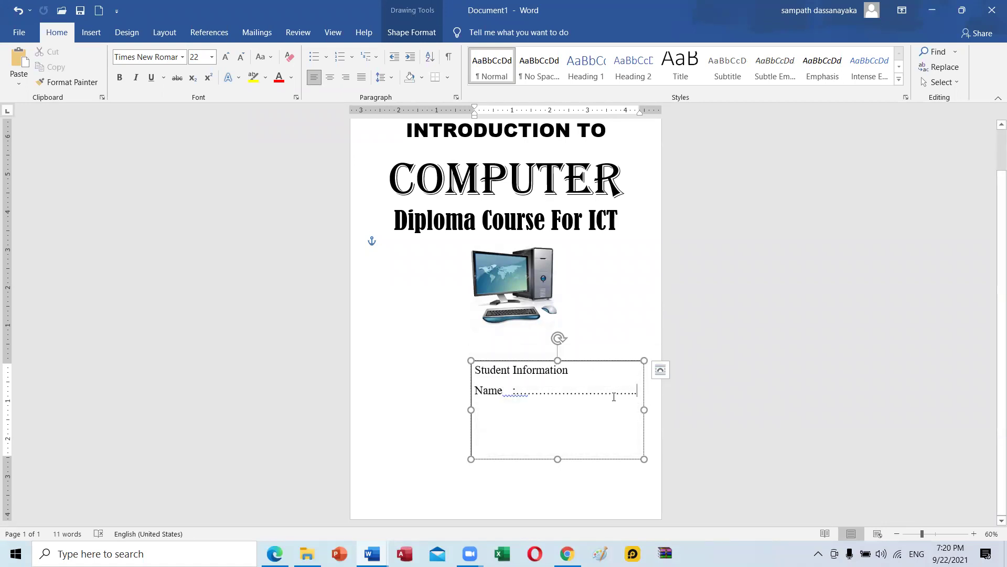
{"action": "key", "text": "Return"}
{"action": "type", "text": "Name :.............................."}
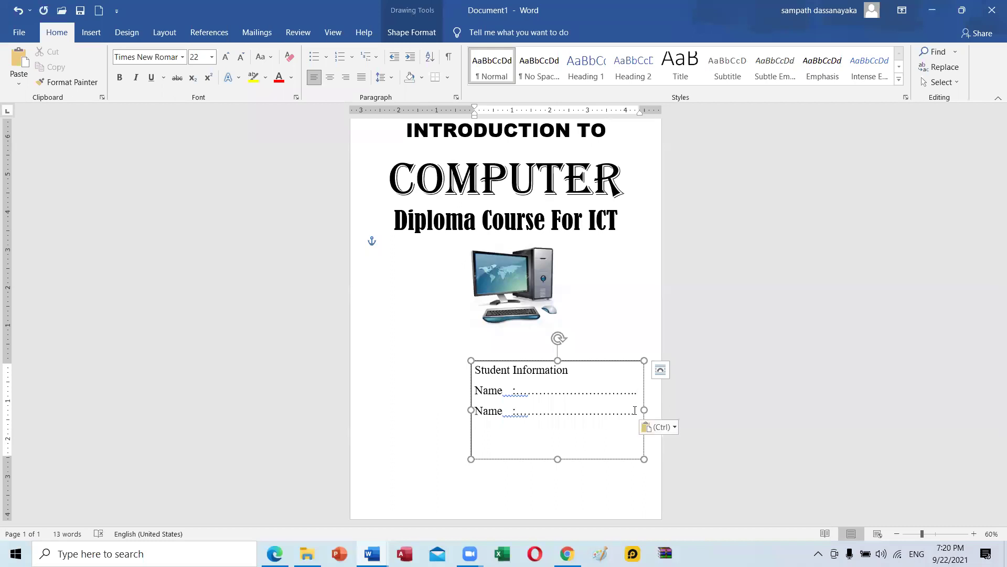
{"action": "key", "text": "Return"}
{"action": "key", "text": "ctrl+v"}
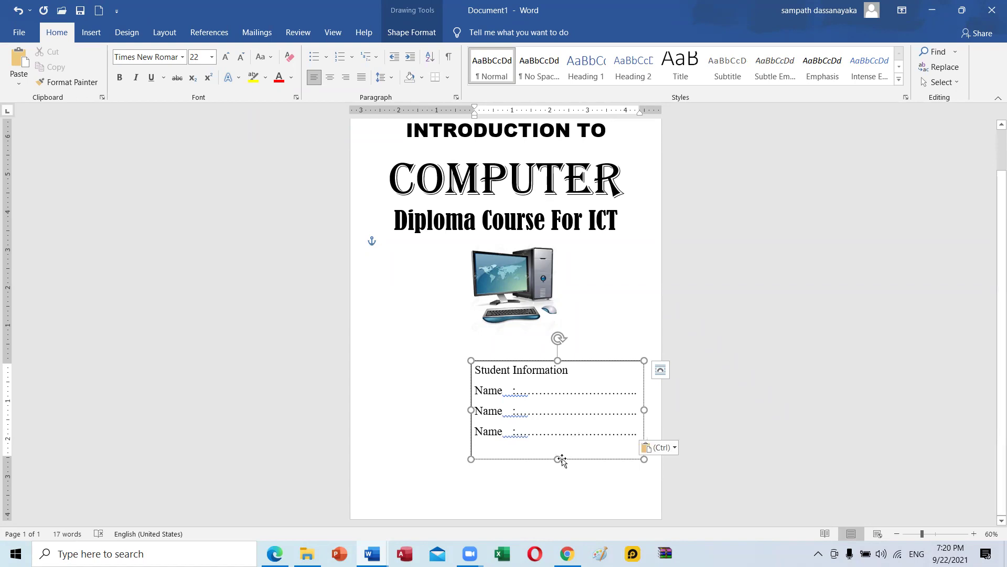
Enlarge the text box, delete the blank line, and start relabelling the second row 'ST No'.
{"action": "left_click_drag", "start_coordinate": [558, 460], "coordinate": [557, 478]}
{"action": "left_click", "coordinate": [542, 449]}
{"action": "key", "text": "Delete"}
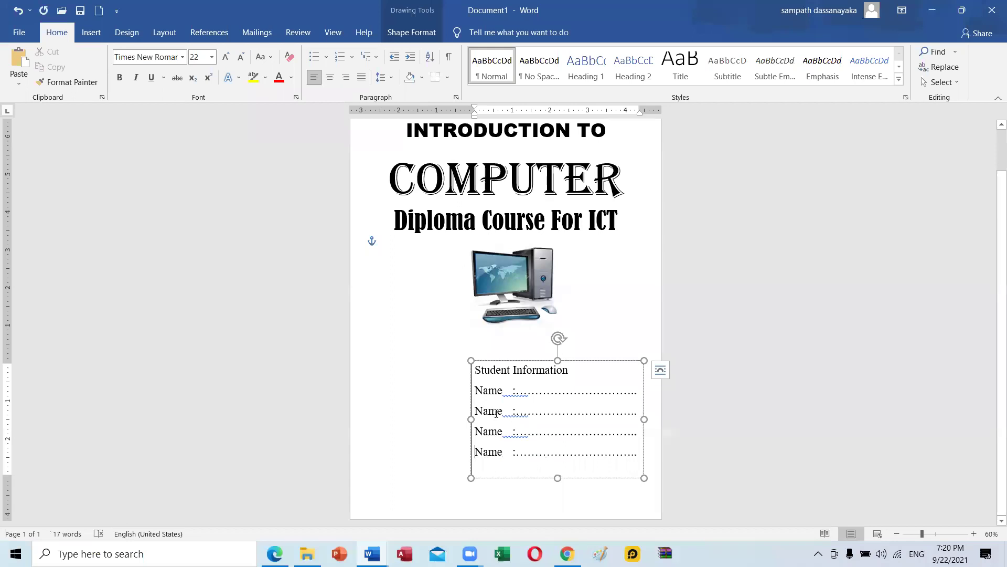
{"action": "left_click_drag", "start_coordinate": [503, 411], "coordinate": [480, 410]}
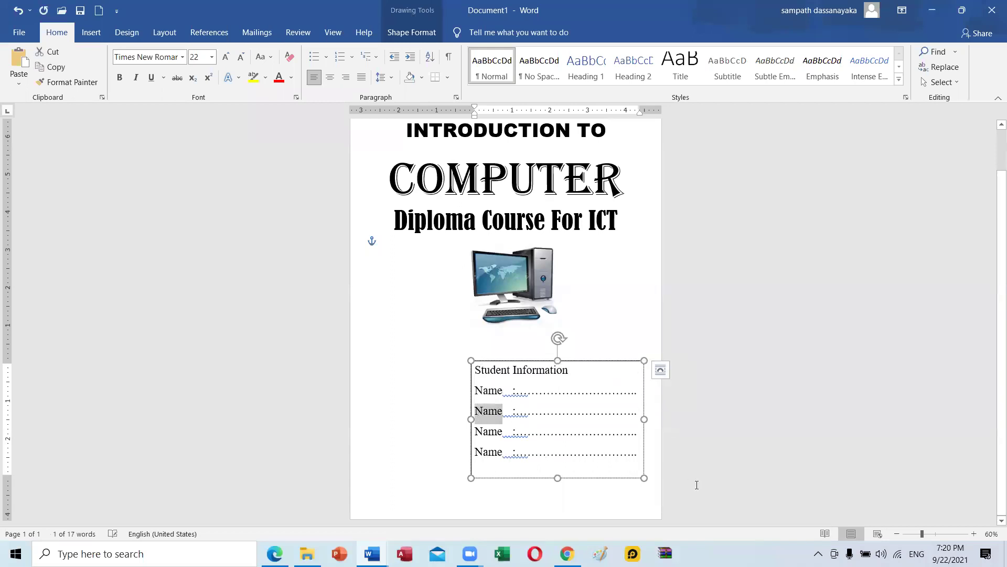
{"action": "type", "text": "ST No"}
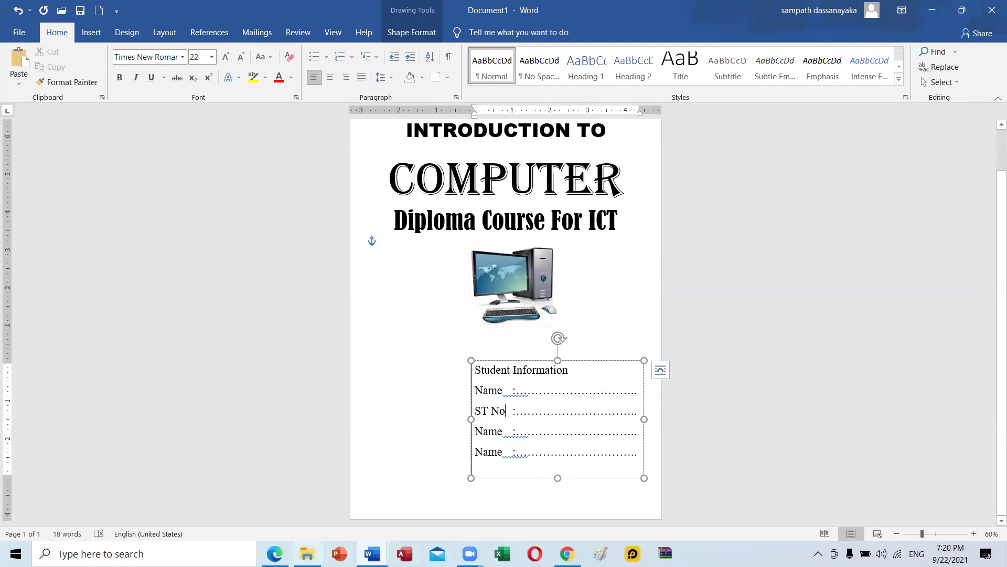
Relabel the last two rows 'Course' and 'Branch' and shrink the box to fit.
{"action": "mouse_move", "coordinate": [372, 554]}
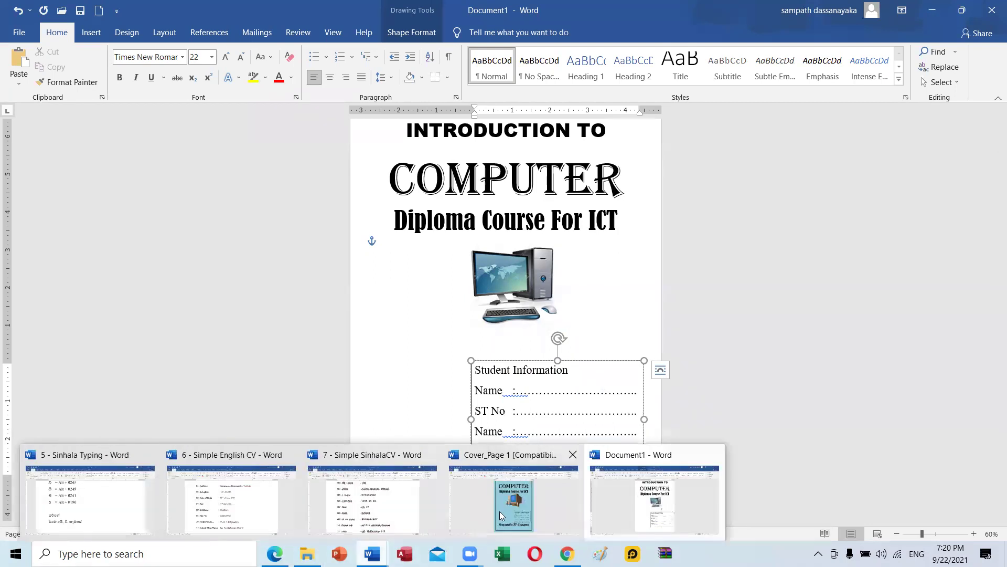
{"action": "left_click", "coordinate": [500, 511]}
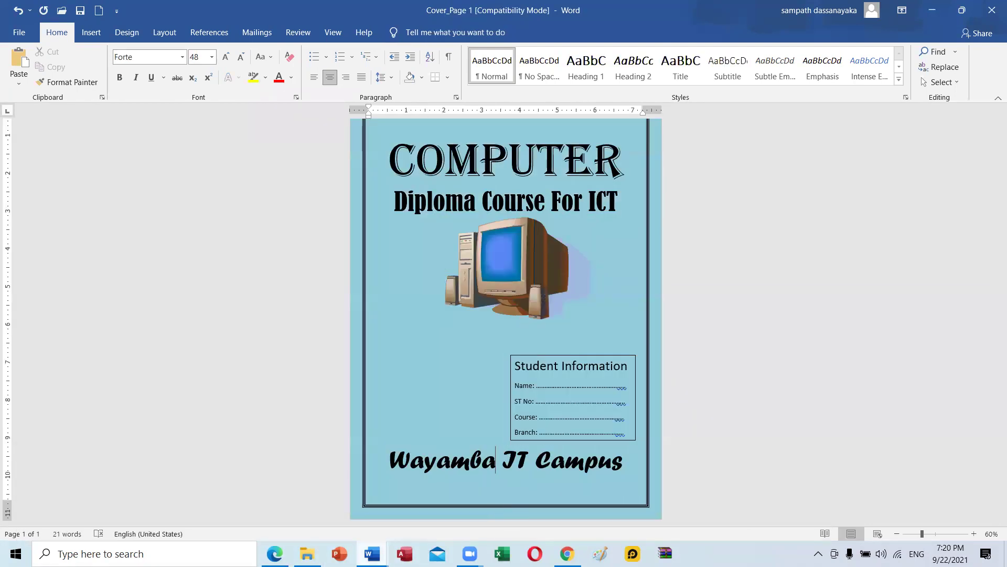
{"action": "mouse_move", "coordinate": [372, 553]}
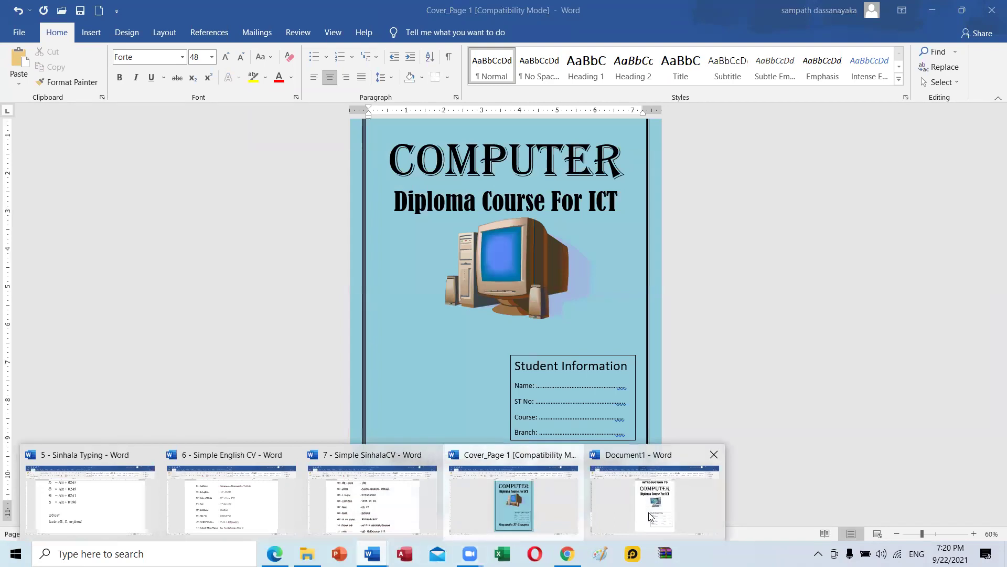
{"action": "left_click", "coordinate": [614, 492]}
{"action": "left_click_drag", "start_coordinate": [503, 431], "coordinate": [472, 431]}
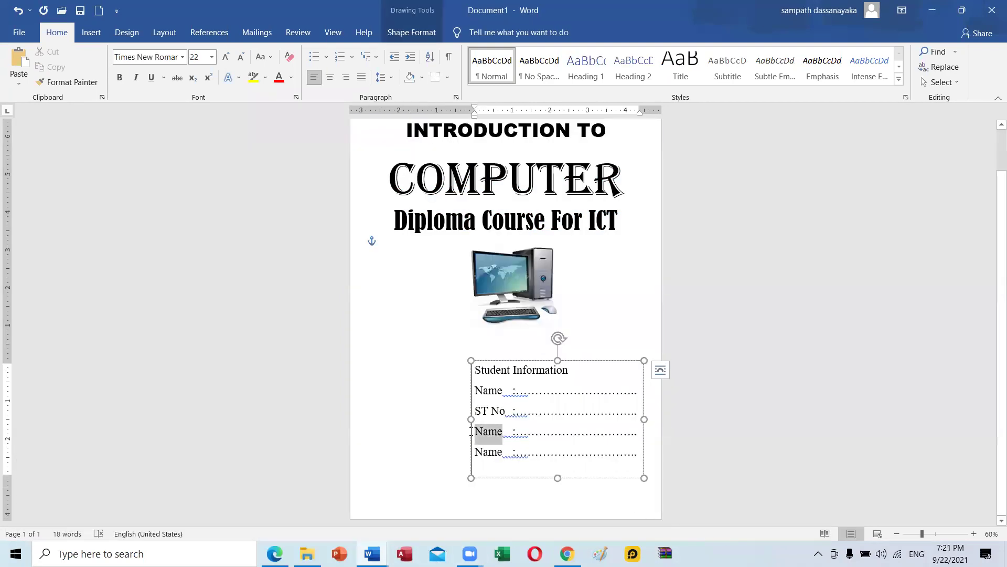
{"action": "type", "text": "Cours"}
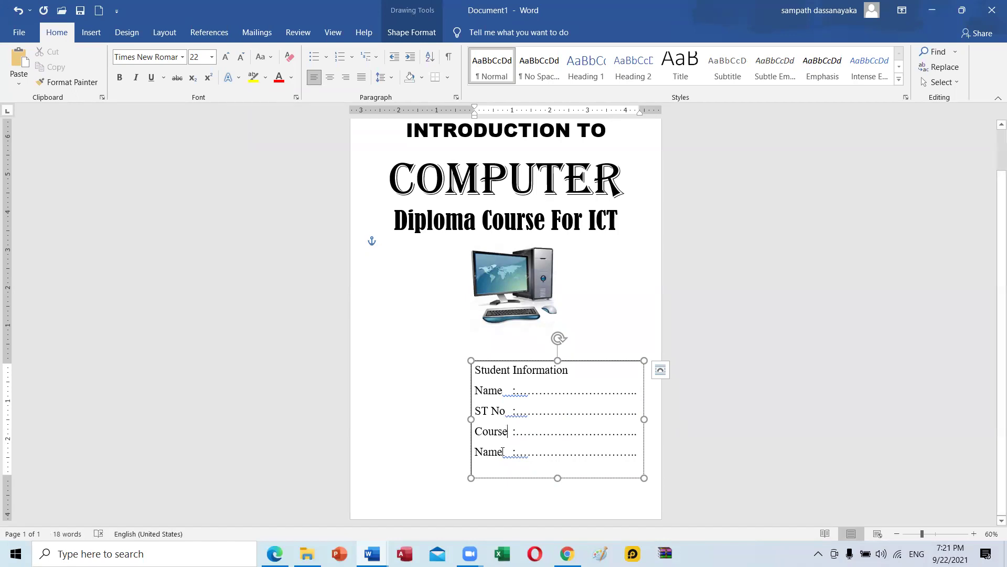
{"action": "left_click_drag", "start_coordinate": [503, 451], "coordinate": [476, 453]}
{"action": "type", "text": "Branch"}
{"action": "left_click_drag", "start_coordinate": [559, 474], "coordinate": [559, 462]}
Make the Student Information heading bold, size 24, and centred in the box.
{"action": "left_click", "coordinate": [541, 483]}
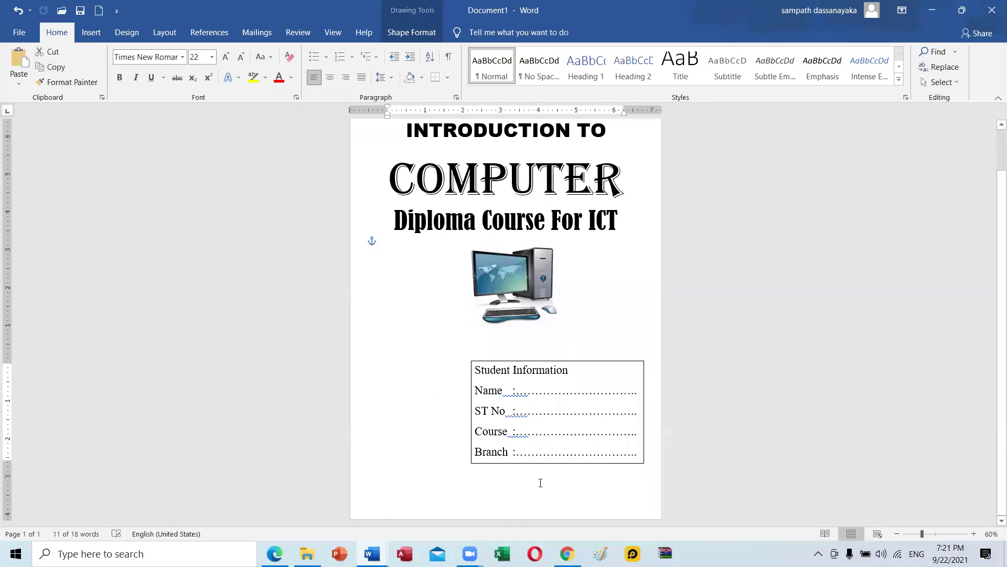
{"action": "left_click_drag", "start_coordinate": [581, 378], "coordinate": [465, 370]}
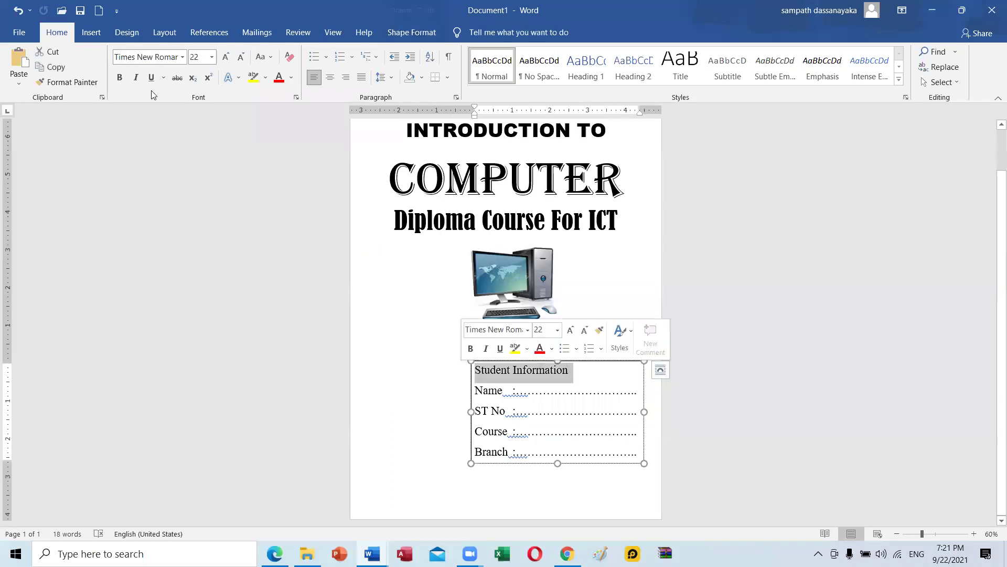
{"action": "left_click", "coordinate": [120, 78]}
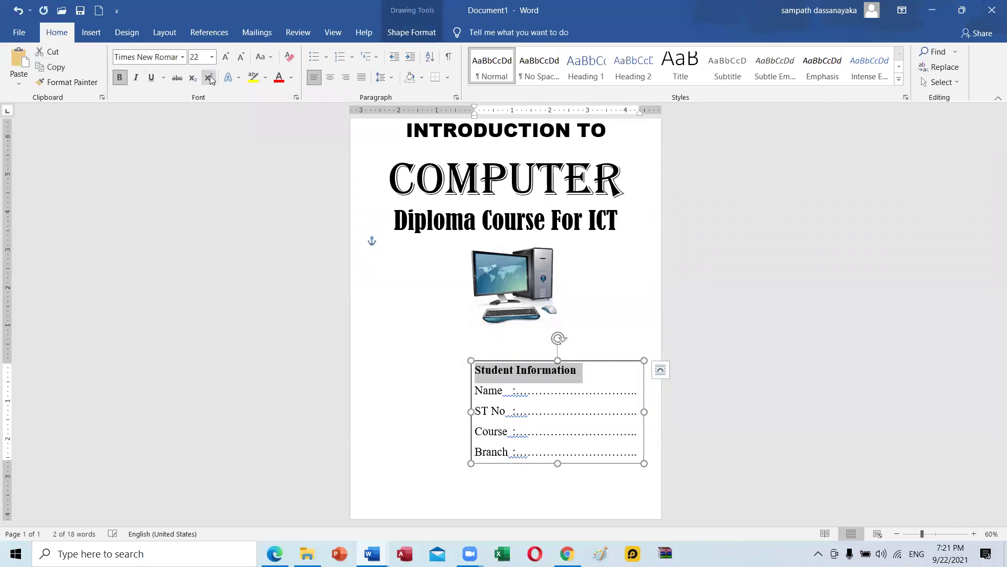
{"action": "left_click", "coordinate": [230, 59]}
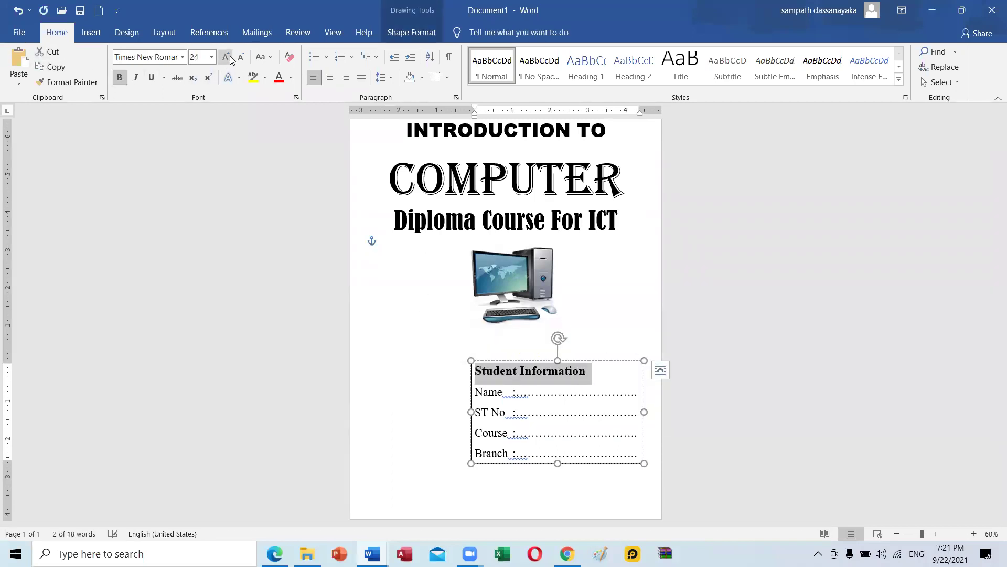
{"action": "left_click", "coordinate": [327, 77]}
{"action": "left_click", "coordinate": [469, 373]}
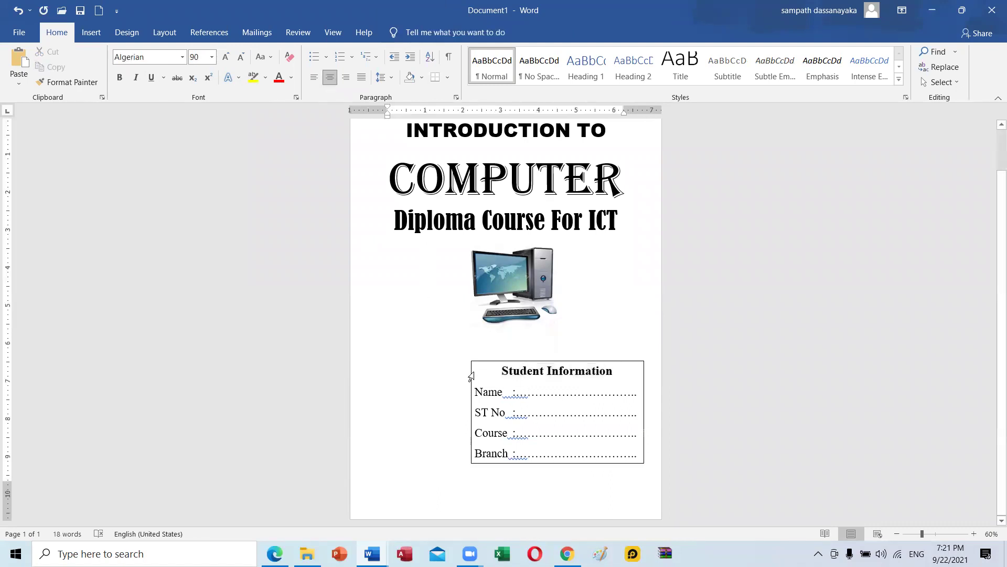
Select the Student Information box and compare it with the Cover_Page 1 sample.
{"action": "left_click", "coordinate": [477, 363]}
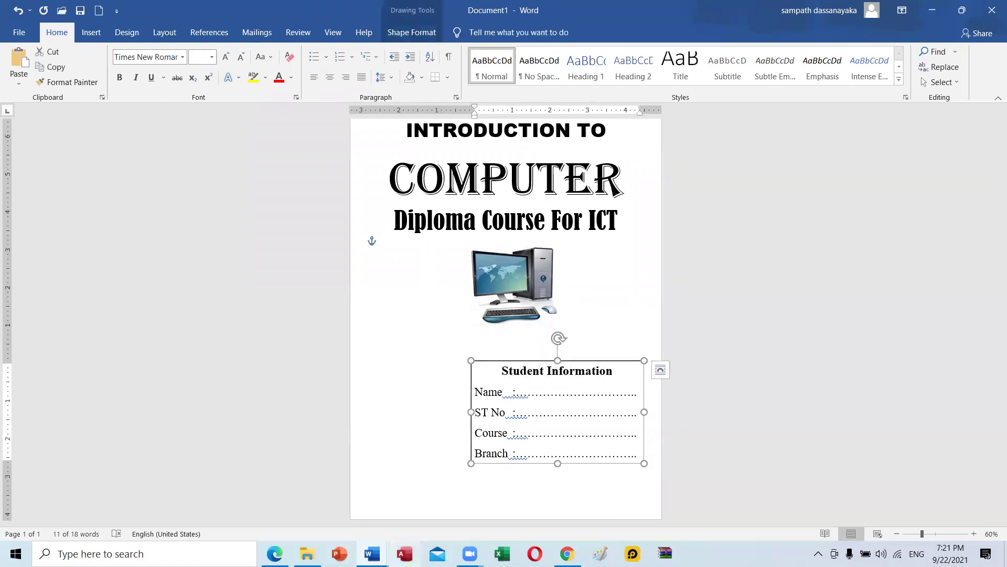
{"action": "mouse_move", "coordinate": [372, 553]}
{"action": "left_click", "coordinate": [515, 495]}
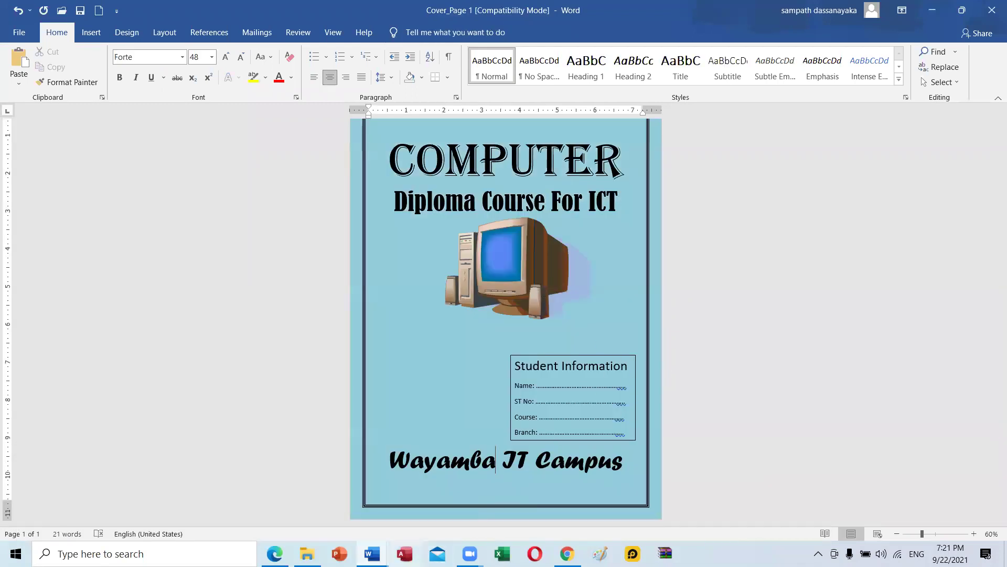
Back in Document1, insert a page break below the computer picture.
{"action": "mouse_move", "coordinate": [372, 553]}
{"action": "left_click", "coordinate": [618, 508]}
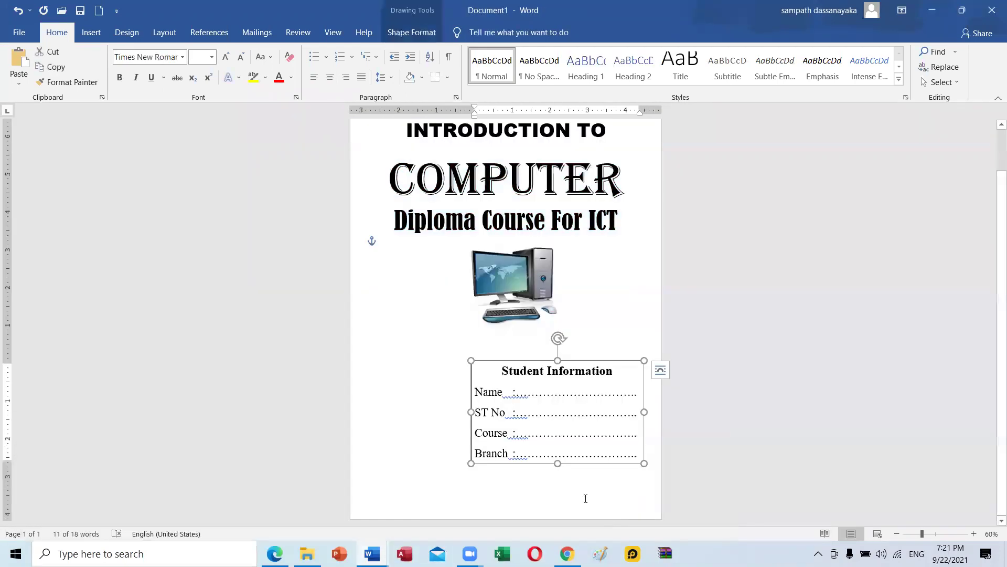
{"action": "left_click", "coordinate": [479, 487]}
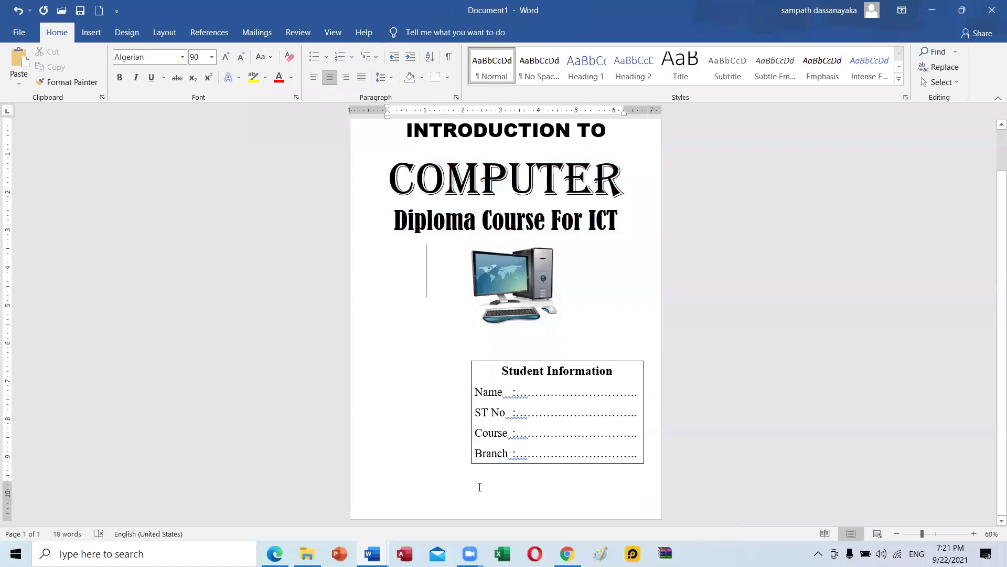
{"action": "left_click", "coordinate": [581, 344]}
{"action": "key", "text": "ctrl+Return"}
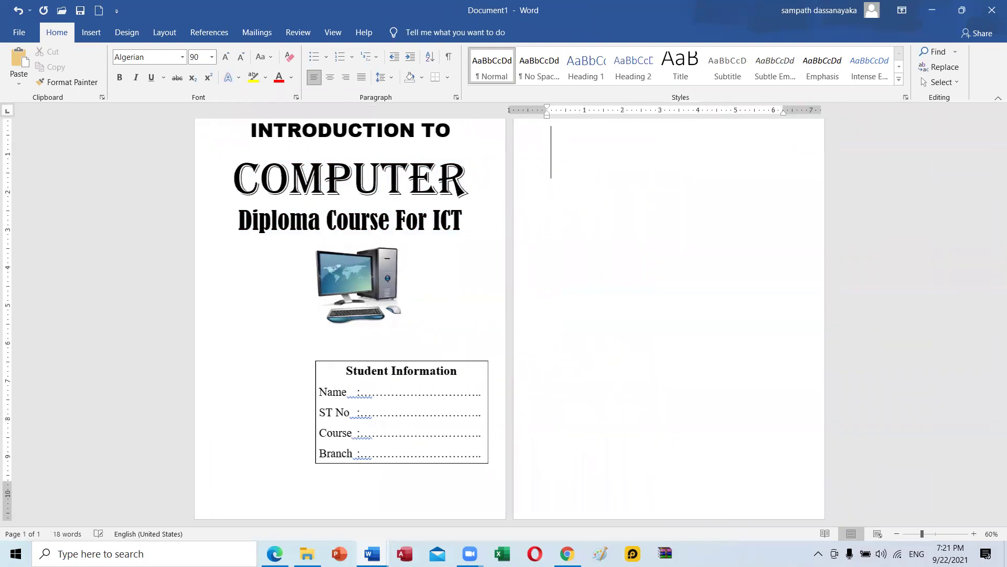
Decrease the text size to 26.
{"action": "scroll", "coordinate": [546, 362], "scroll_direction": "up", "scroll_amount": 1}
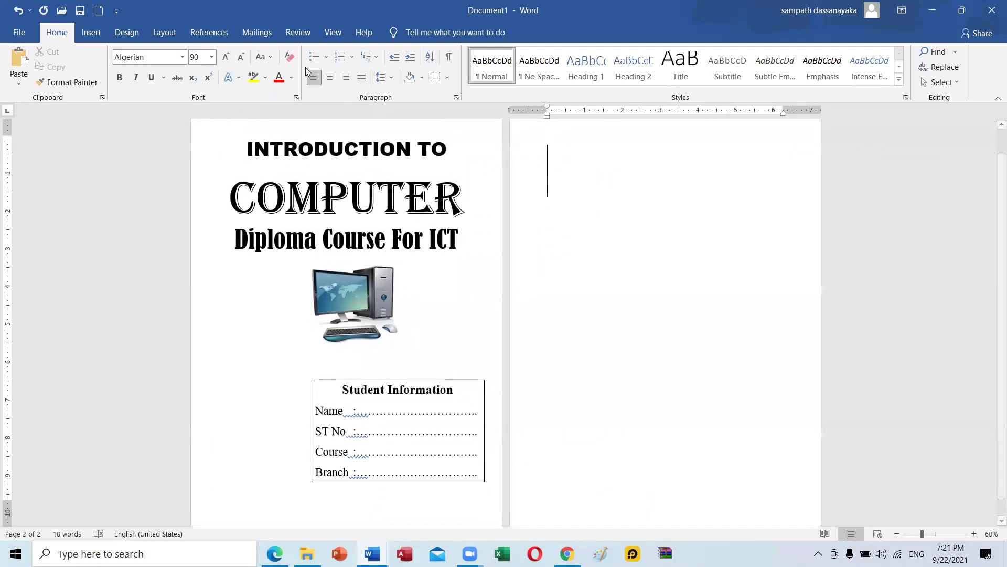
{"action": "left_click", "coordinate": [241, 59]}
{"action": "left_click", "coordinate": [242, 58]}
{"action": "left_click", "coordinate": [241, 58]}
{"action": "left_click", "coordinate": [241, 58]}
{"action": "left_click", "coordinate": [241, 59]}
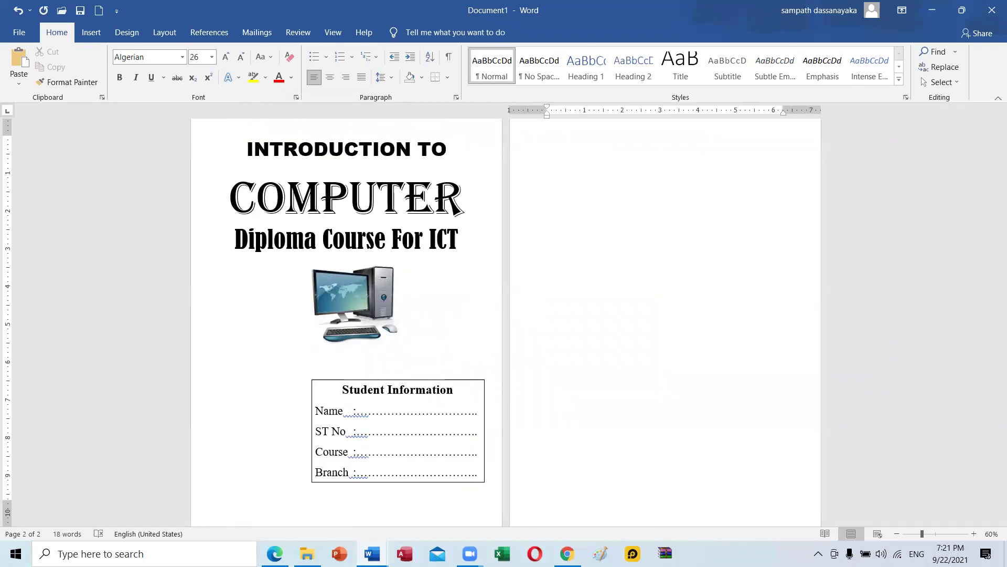
Type 'WAYAMBA IT CAMPUS' and set it in Arial Black.
{"action": "type", "text": "WAYAMBA IT CAMPUS"}
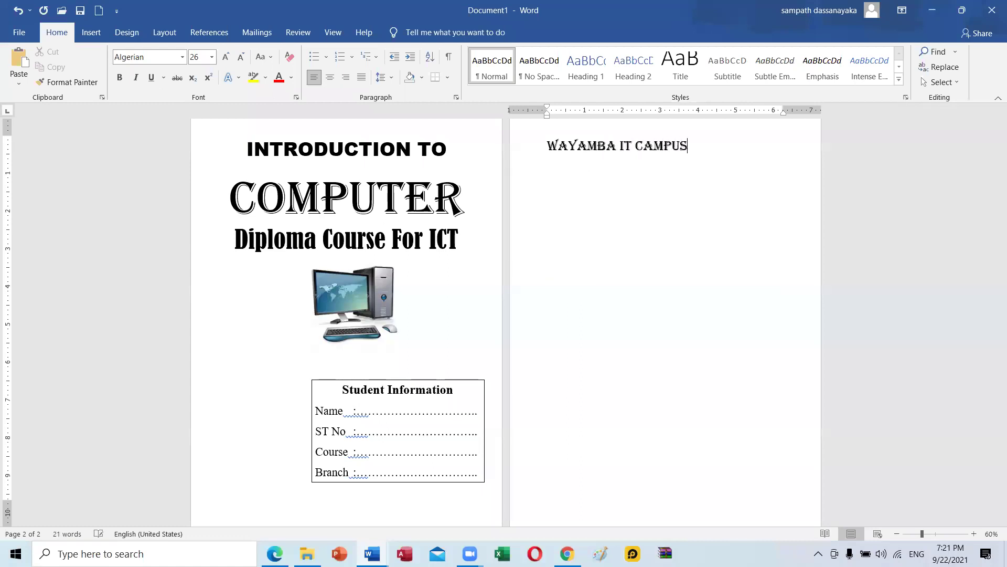
{"action": "left_click_drag", "start_coordinate": [628, 155], "coordinate": [577, 153]}
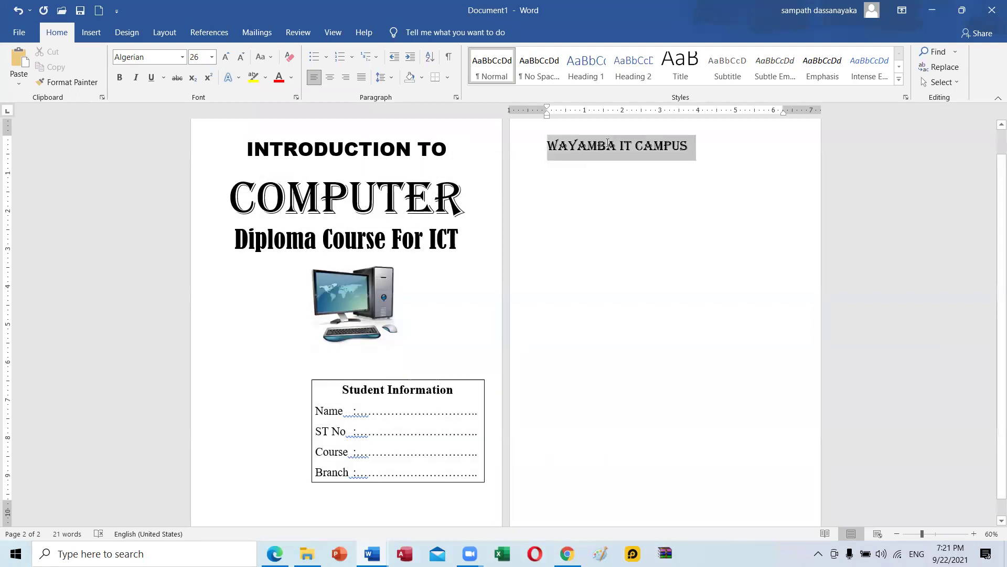
{"action": "left_click", "coordinate": [182, 56]}
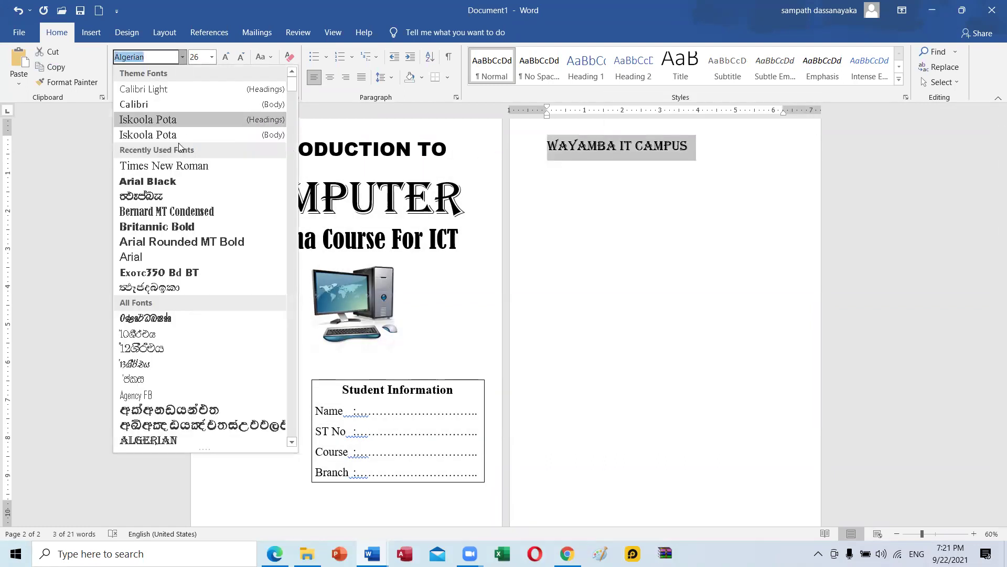
{"action": "left_click", "coordinate": [166, 189]}
Nudge the Student Information box slightly upward.
{"action": "scroll", "coordinate": [472, 318], "scroll_direction": "down", "scroll_amount": 1}
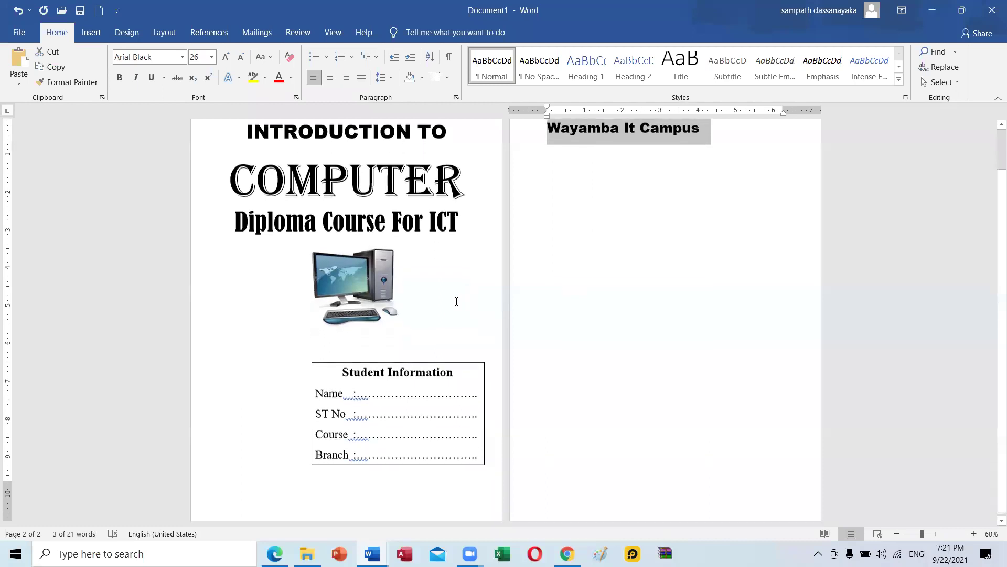
{"action": "left_click_drag", "start_coordinate": [384, 363], "coordinate": [384, 349]}
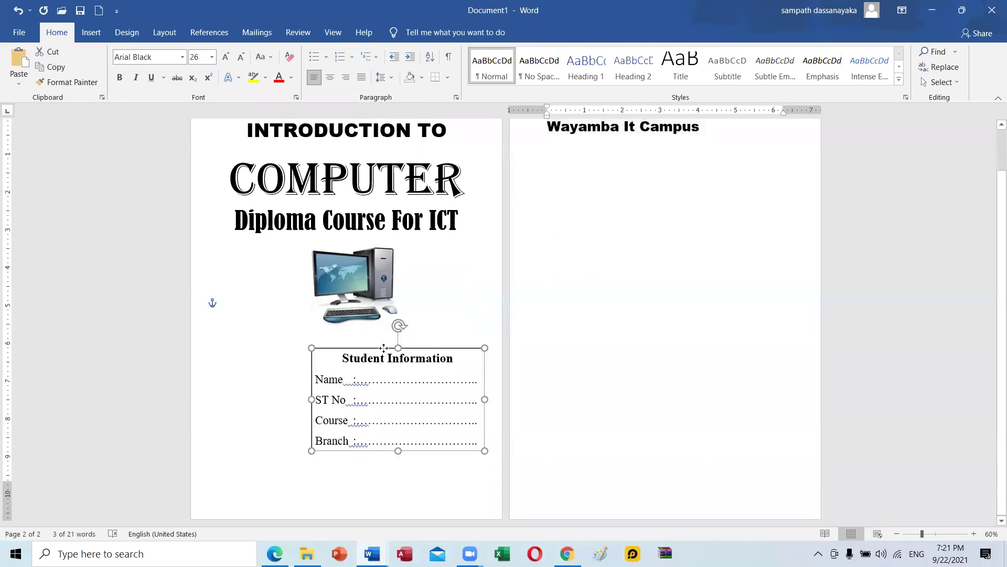
{"action": "left_click", "coordinate": [351, 467]}
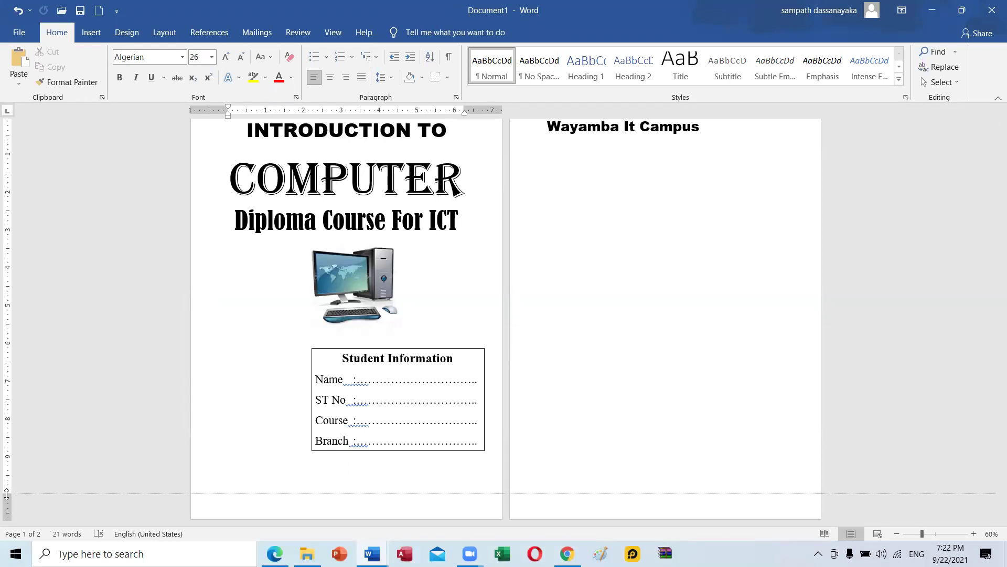
Extend the bottom margin, change 'It' to 'IT', and centre the Wayamba IT Campus line.
{"action": "left_click_drag", "start_coordinate": [6, 493], "coordinate": [6, 512]}
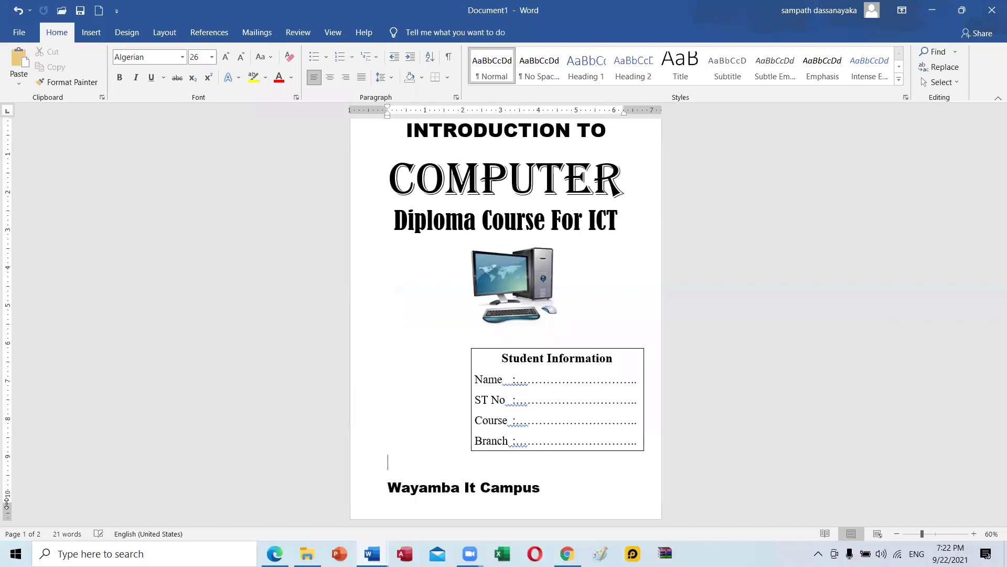
{"action": "left_click", "coordinate": [499, 487]}
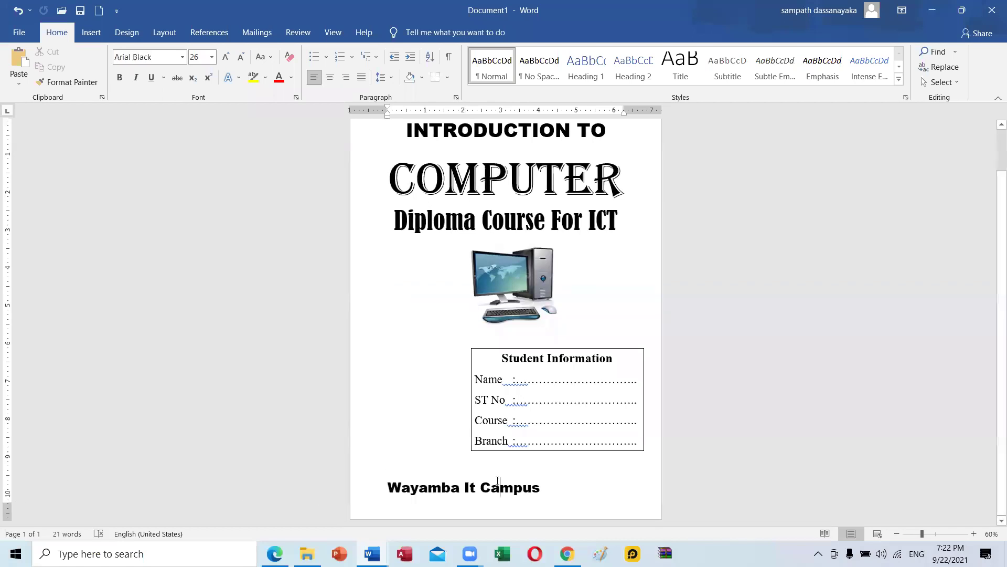
{"action": "double_click", "coordinate": [470, 487]}
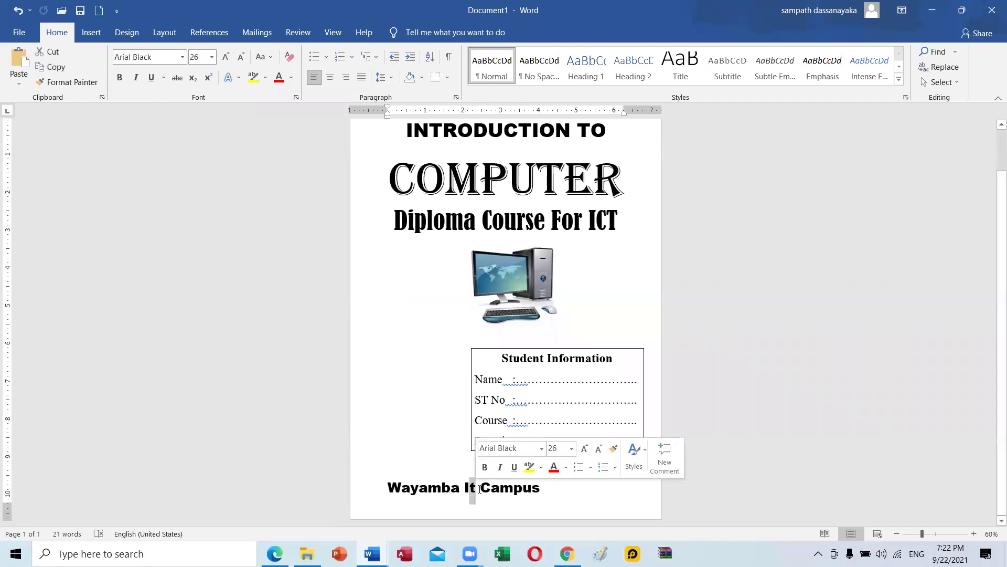
{"action": "type", "text": "IT"}
{"action": "left_click", "coordinate": [577, 482]}
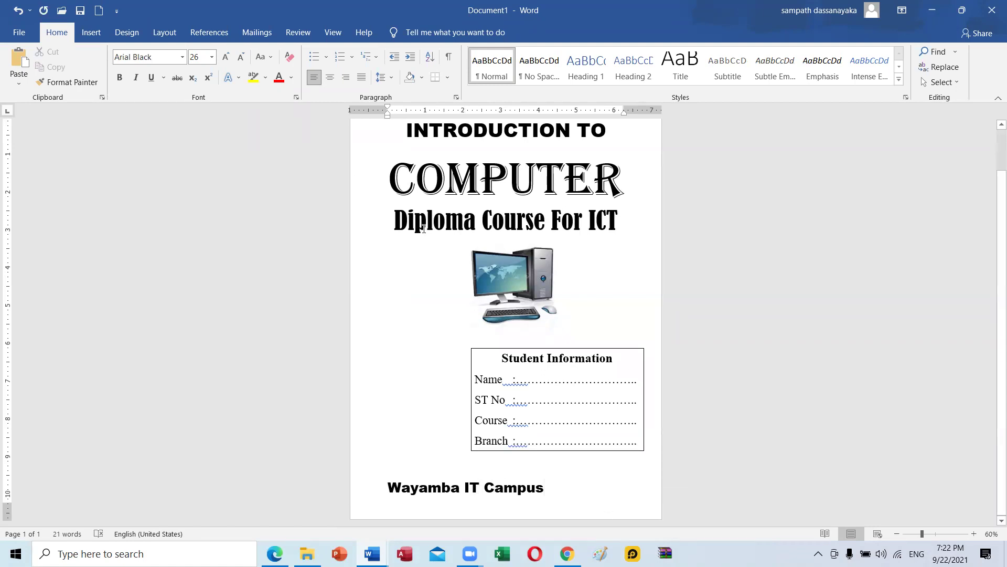
{"action": "key", "text": "ctrl+e"}
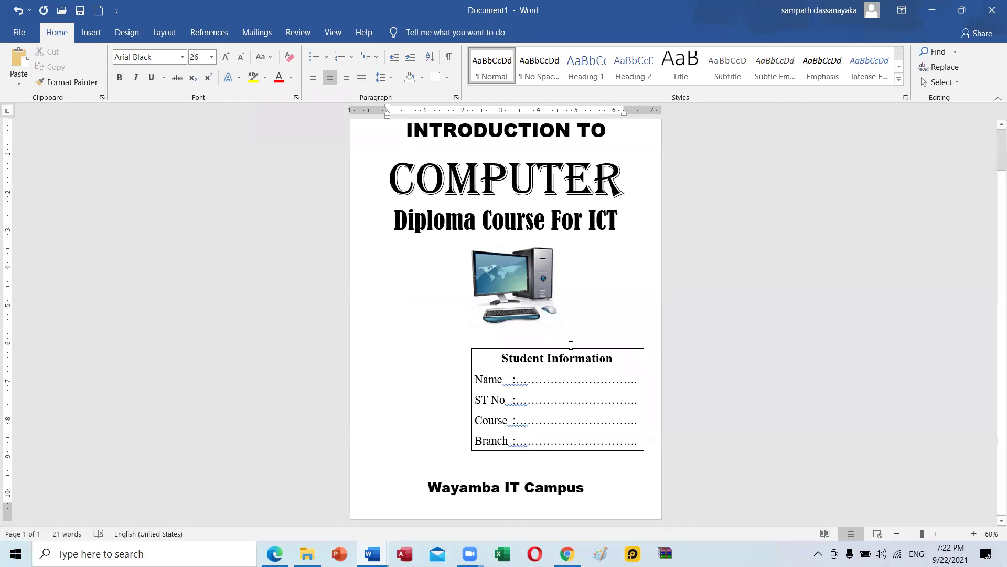
Move the Student Information box left and down and re-centre the title via its right indent.
{"action": "left_click_drag", "start_coordinate": [581, 350], "coordinate": [531, 358]}
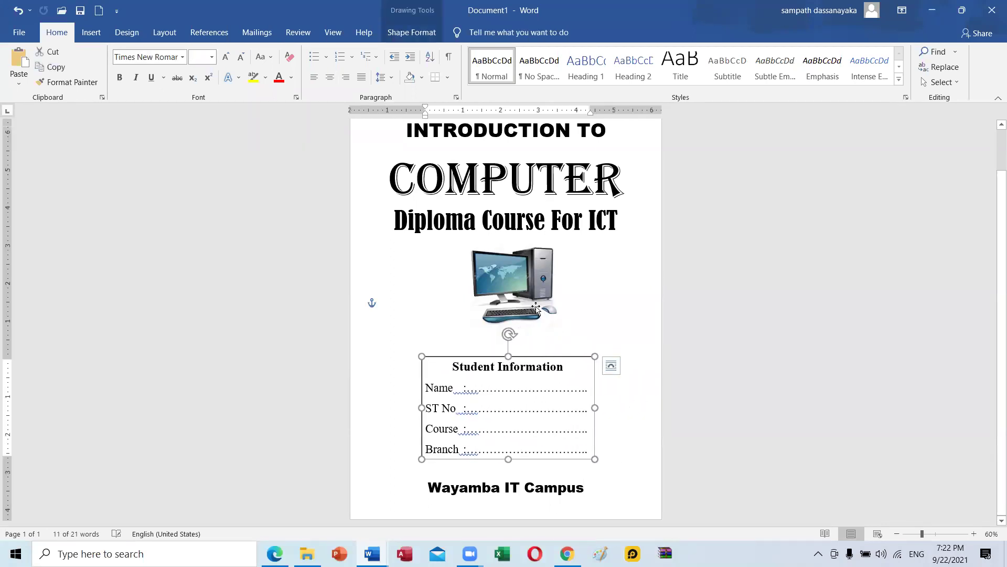
{"action": "scroll", "coordinate": [529, 302], "scroll_direction": "up", "scroll_amount": 1}
{"action": "scroll", "coordinate": [529, 302], "scroll_direction": "up", "scroll_amount": 1}
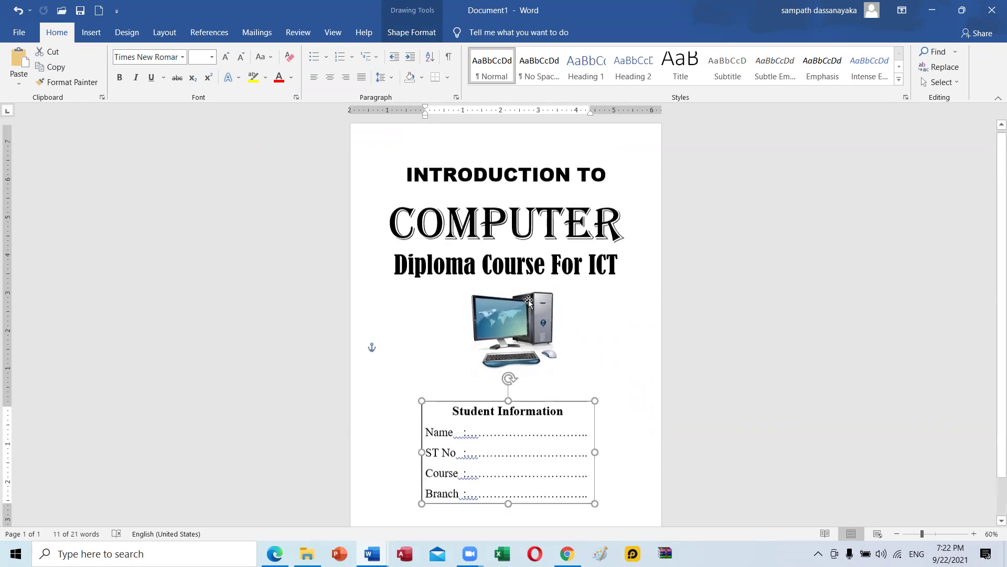
{"action": "scroll", "coordinate": [529, 301], "scroll_direction": "down", "scroll_amount": 1}
{"action": "scroll", "coordinate": [529, 302], "scroll_direction": "up", "scroll_amount": 2}
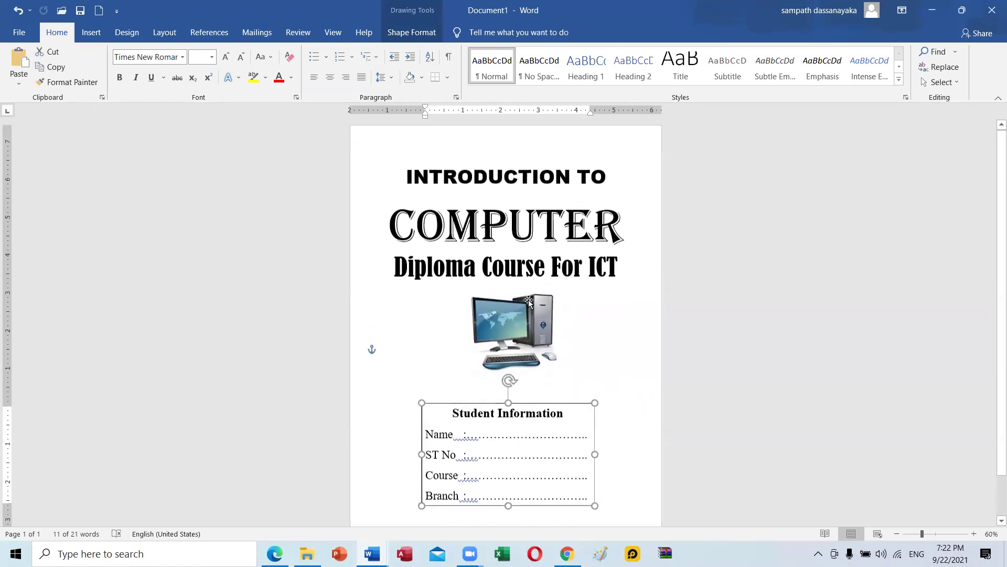
{"action": "left_click", "coordinate": [88, 144]}
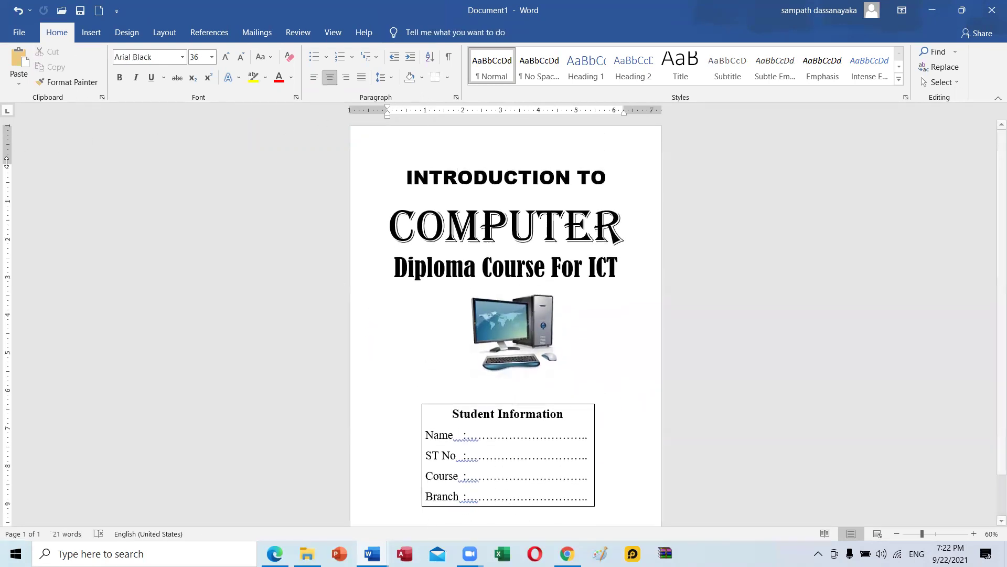
{"action": "scroll", "coordinate": [552, 131], "scroll_direction": "down", "scroll_amount": 2}
{"action": "left_click_drag", "start_coordinate": [624, 111], "coordinate": [641, 109]}
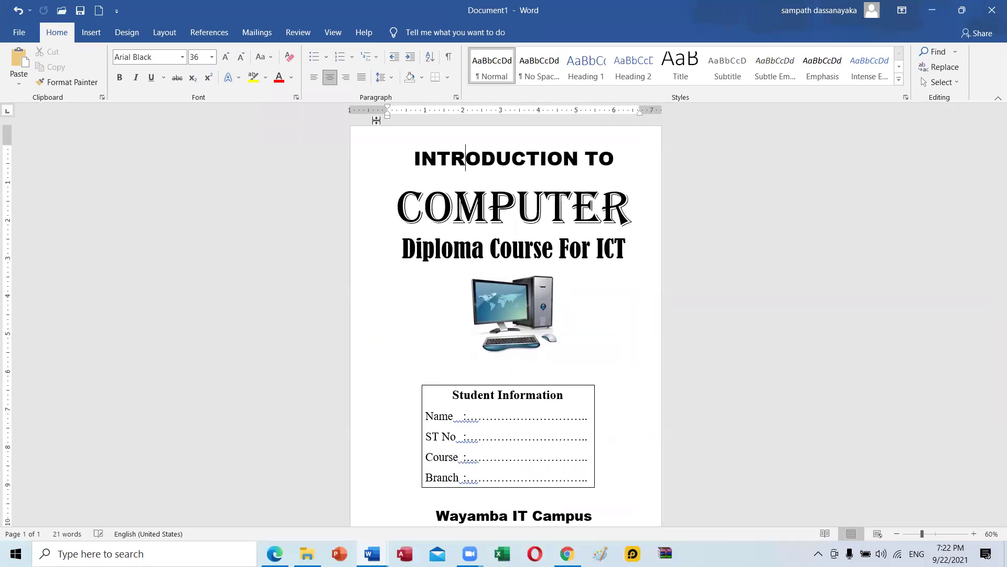
Keep the campus line on page one by removing extra lines, then reposition the Student Information box.
{"action": "scroll", "coordinate": [551, 362], "scroll_direction": "down", "scroll_amount": 3}
{"action": "scroll", "coordinate": [561, 363], "scroll_direction": "down", "scroll_amount": 1}
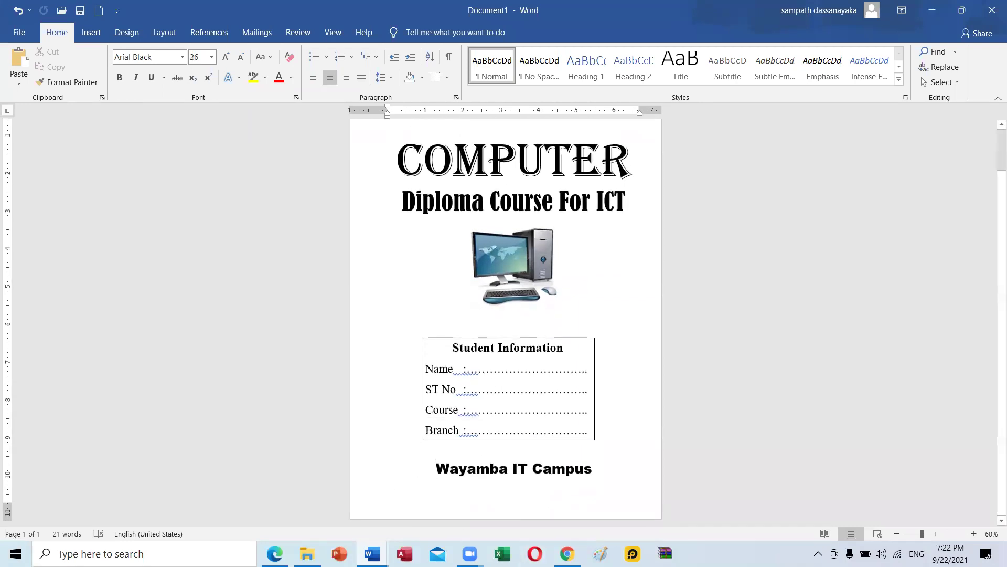
{"action": "key", "text": "ctrl+Return"}
{"action": "scroll", "coordinate": [252, 488], "scroll_direction": "down", "scroll_amount": 2}
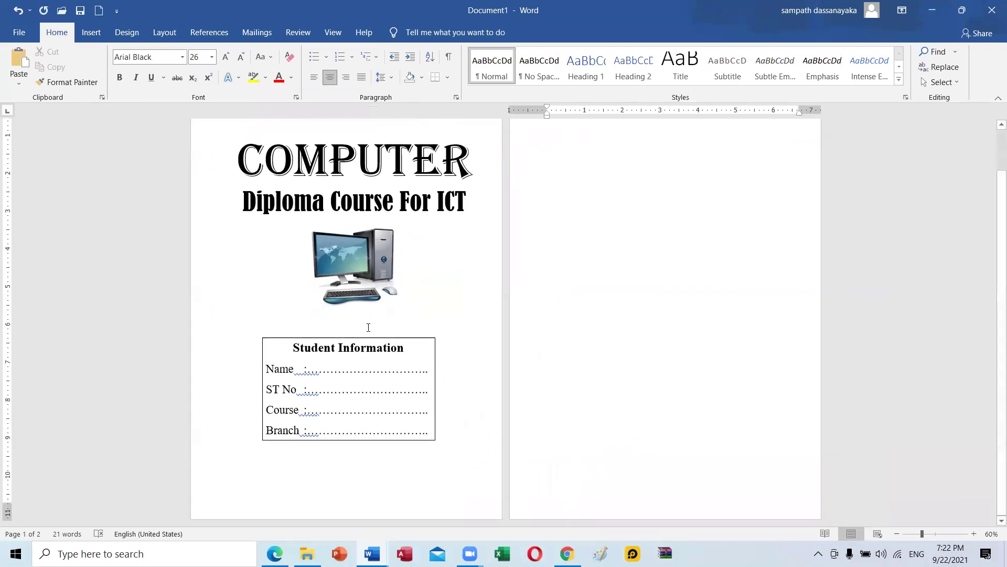
{"action": "left_click_drag", "start_coordinate": [367, 337], "coordinate": [379, 329]}
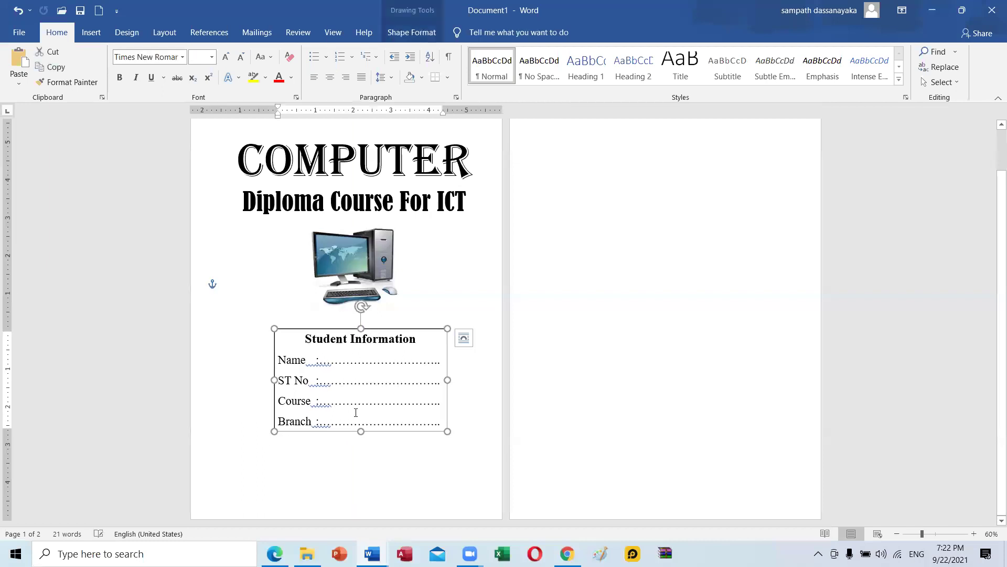
{"action": "left_click", "coordinate": [315, 446]}
{"action": "key", "text": "ctrl+z"}
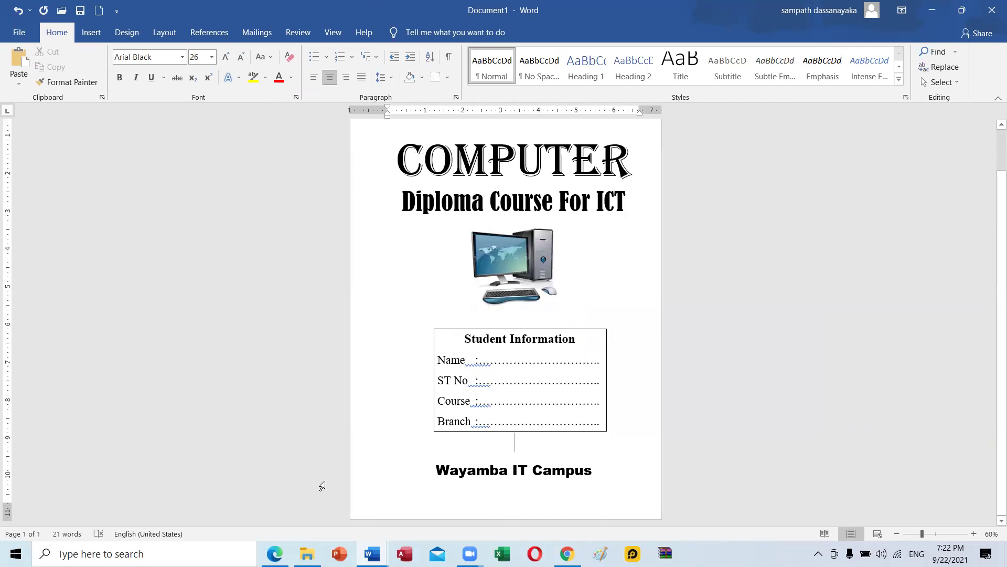
{"action": "key", "text": "Return"}
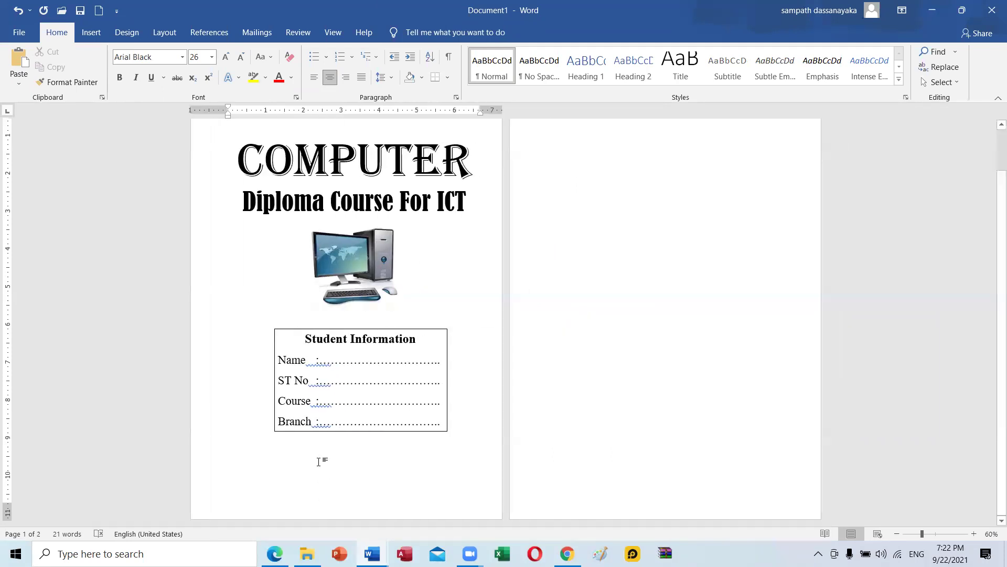
{"action": "key", "text": "alt"}
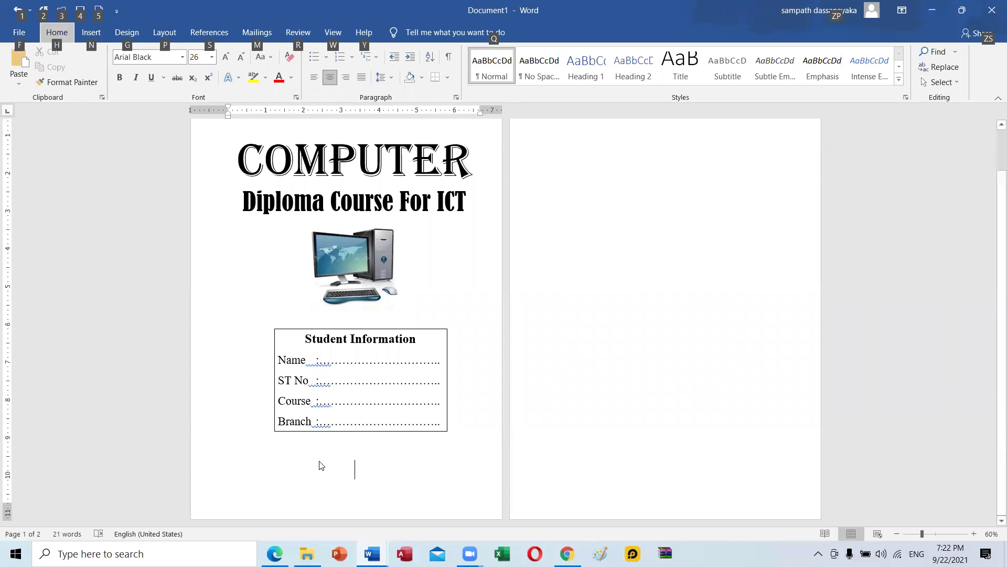
{"action": "left_click", "coordinate": [337, 461]}
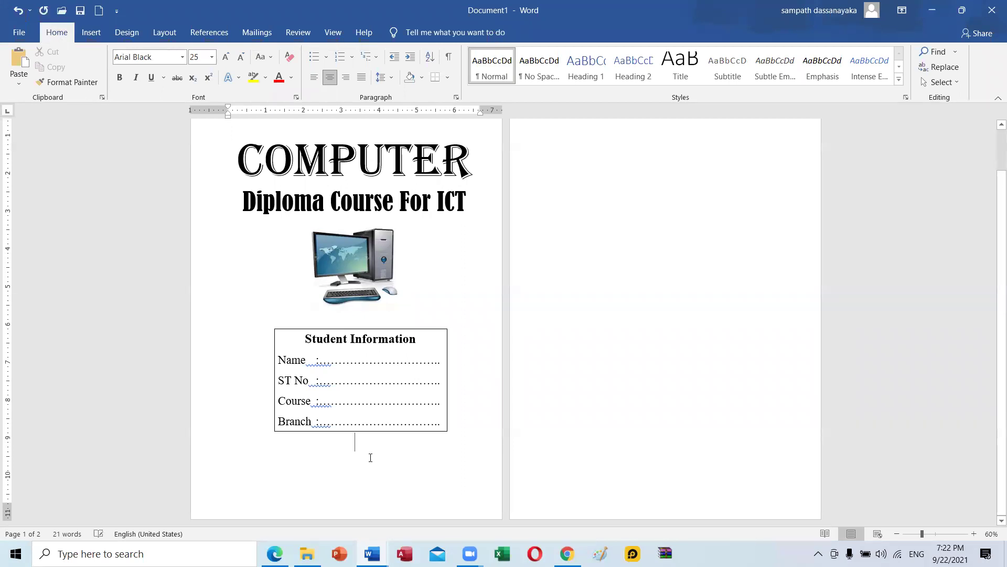
{"action": "key", "text": "Delete"}
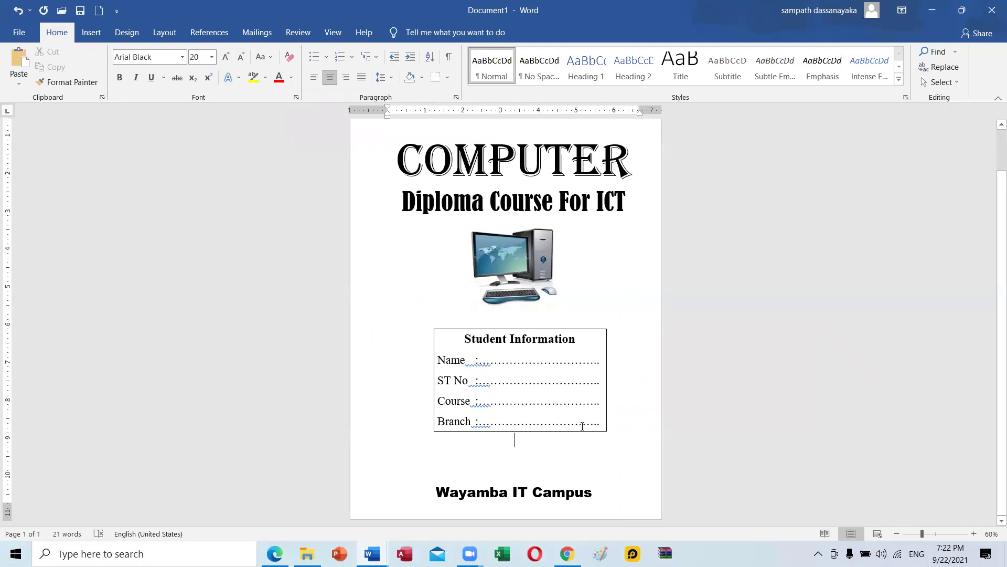
{"action": "mouse_move", "coordinate": [582, 433]}
{"action": "left_mouse_down"}
{"action": "mouse_move", "coordinate": [559, 446]}
{"action": "mouse_move", "coordinate": [574, 453]}
{"action": "left_mouse_up"}
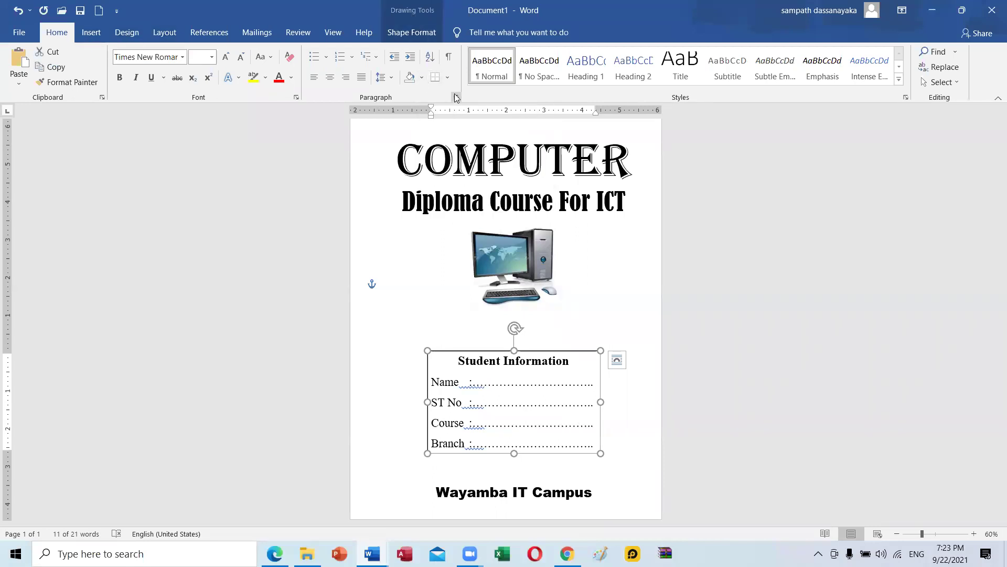
{"action": "left_click", "coordinate": [446, 78]}
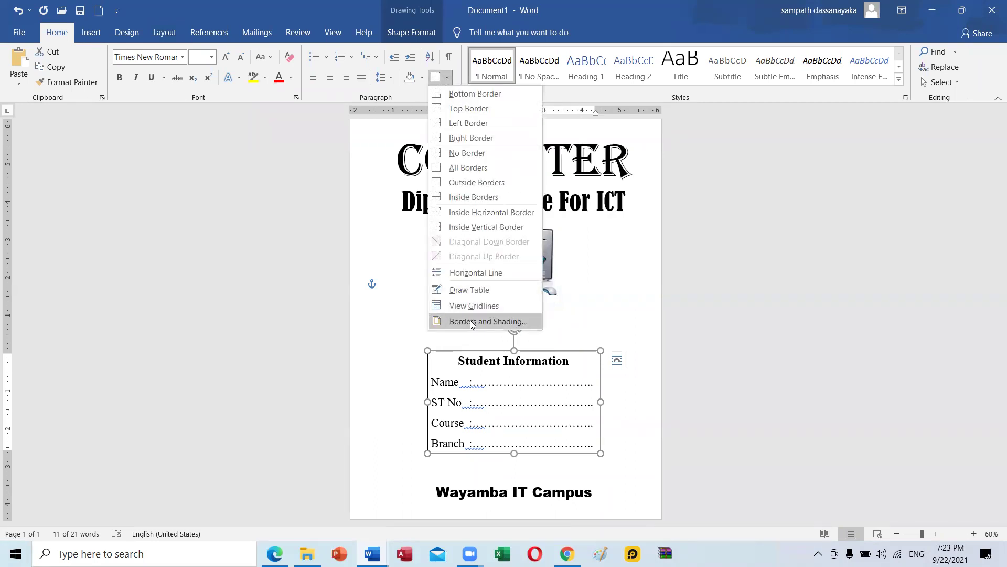
{"action": "left_click", "coordinate": [52, 34]}
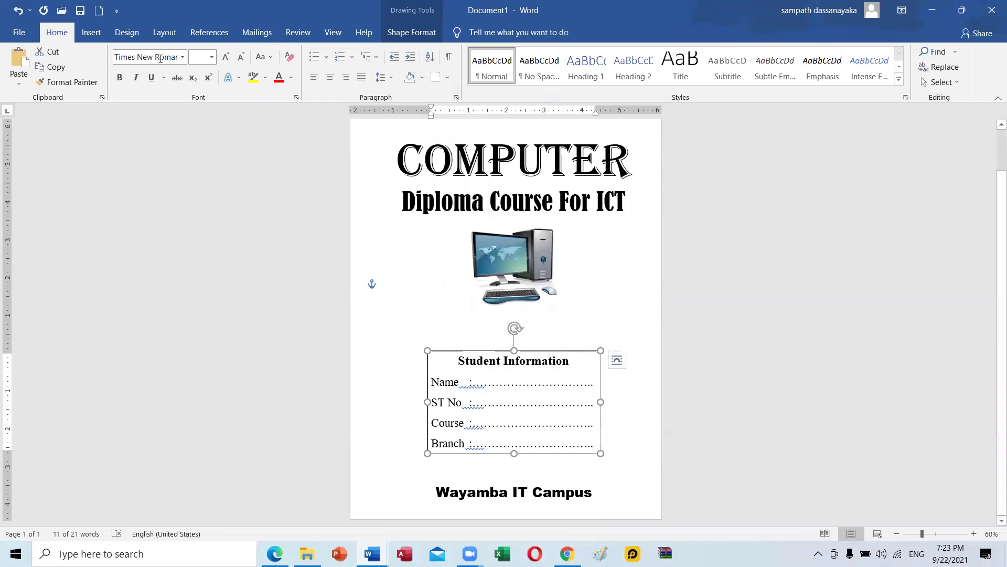
{"action": "left_click", "coordinate": [448, 78]}
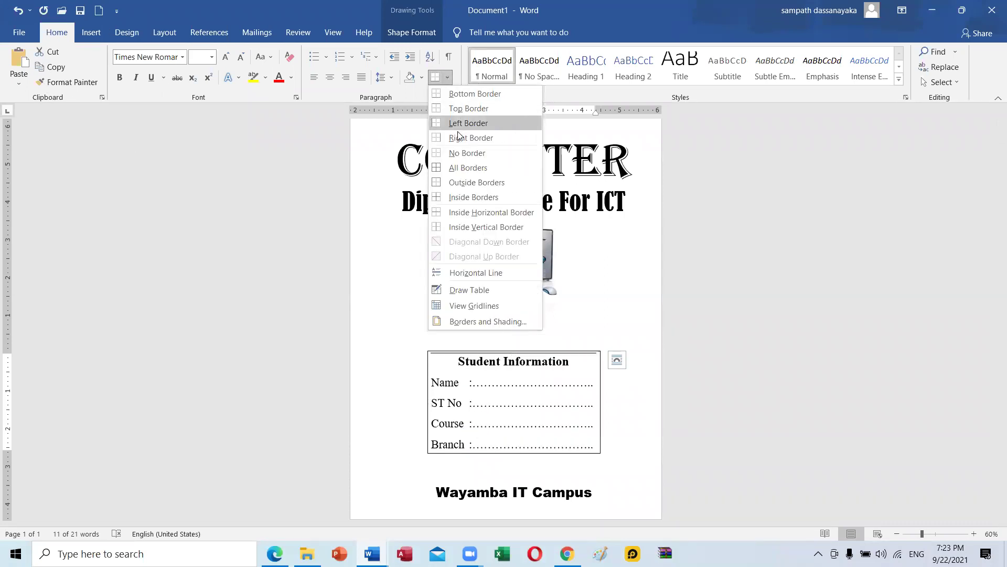
{"action": "left_click", "coordinate": [464, 322]}
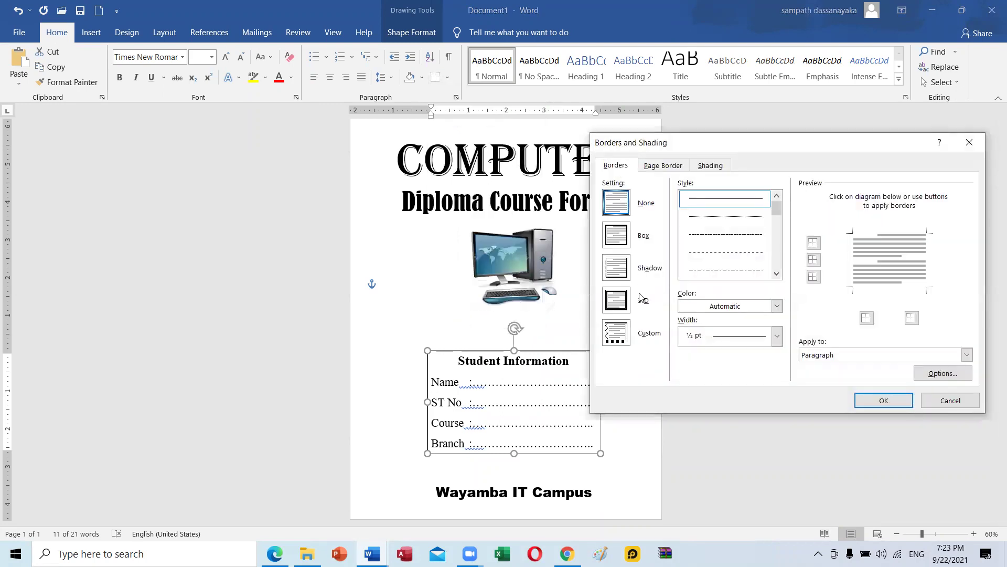
{"action": "left_click", "coordinate": [624, 309]}
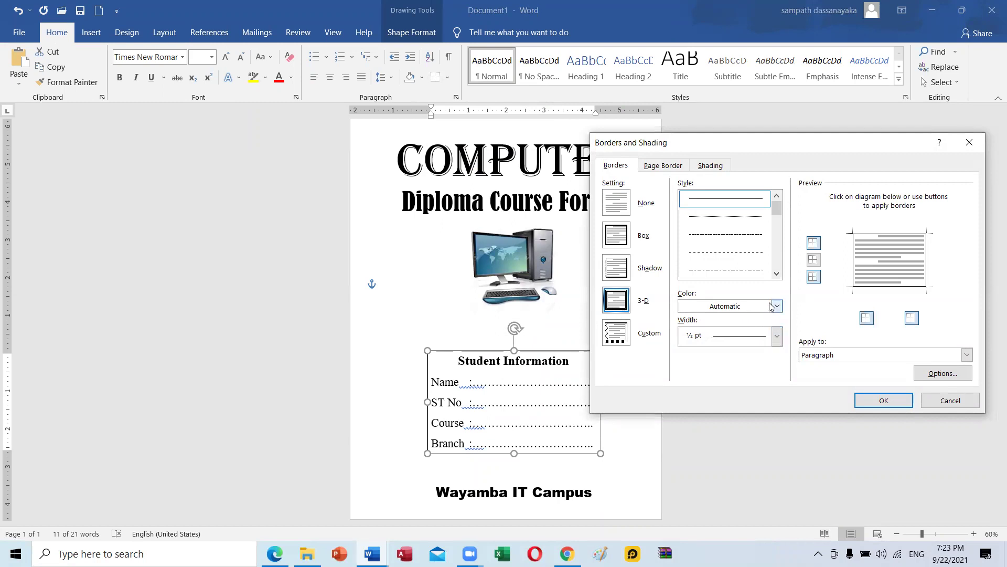
{"action": "left_click", "coordinate": [776, 274]}
{"action": "left_click", "coordinate": [777, 273]}
{"action": "left_click", "coordinate": [776, 273]}
{"action": "left_click", "coordinate": [742, 268]}
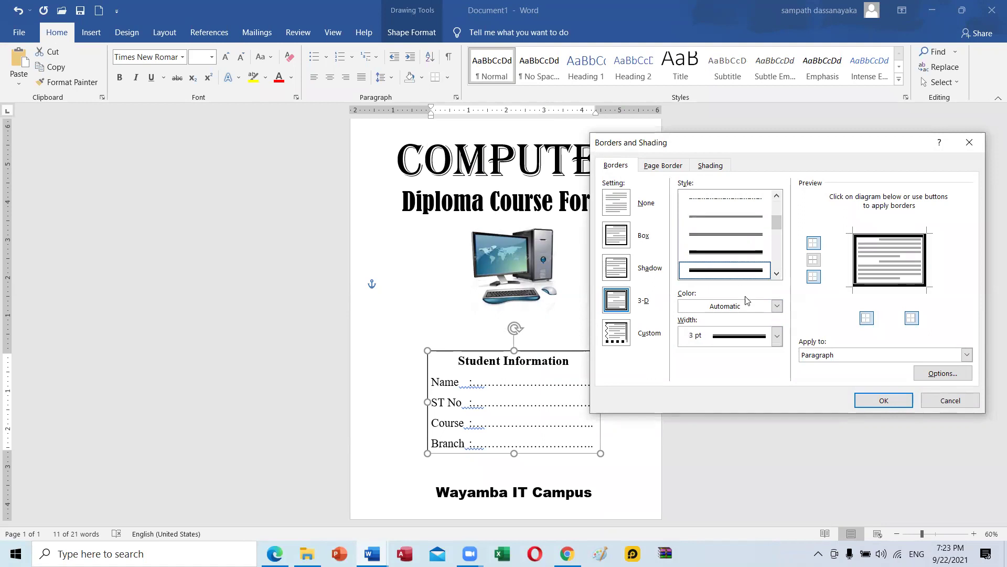
{"action": "left_click", "coordinate": [776, 306]}
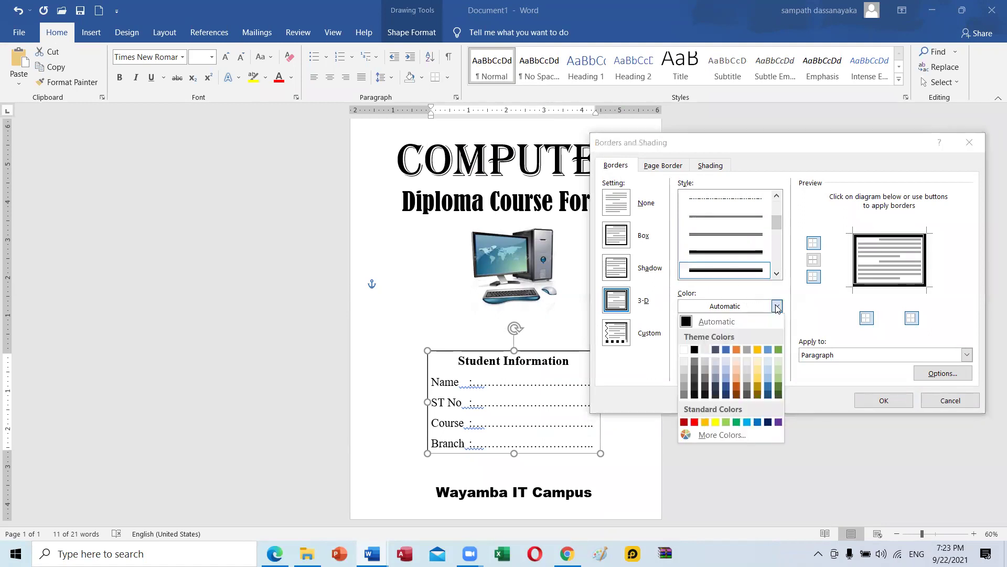
{"action": "left_click", "coordinate": [737, 351]}
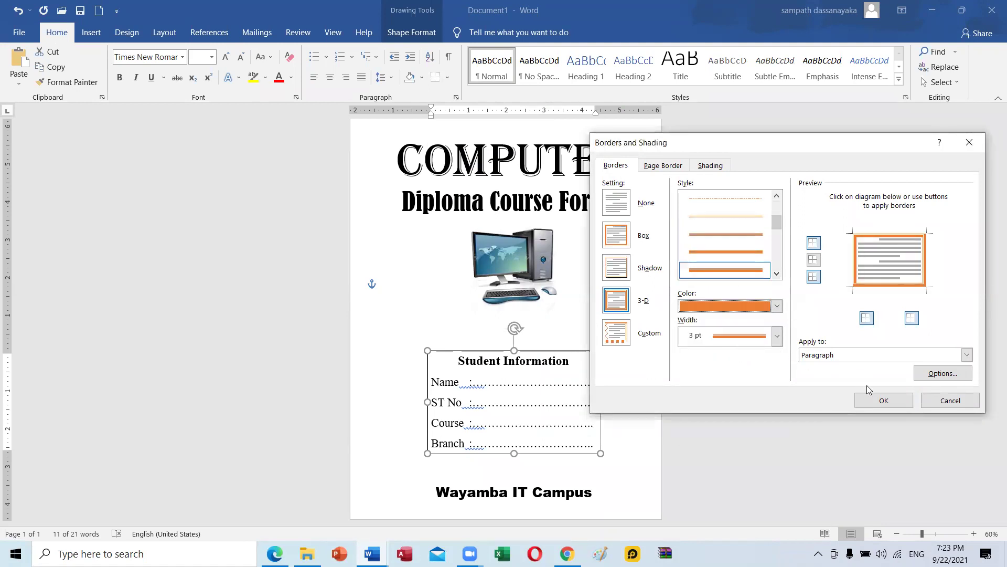
{"action": "left_click", "coordinate": [883, 401]}
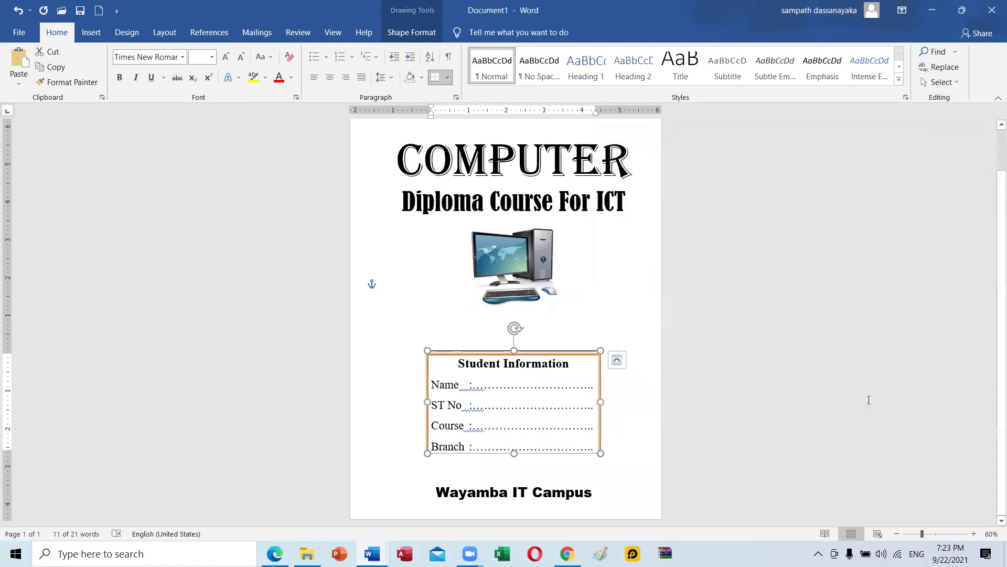
{"action": "key", "text": "ctrl+z"}
{"action": "left_click", "coordinate": [617, 262]}
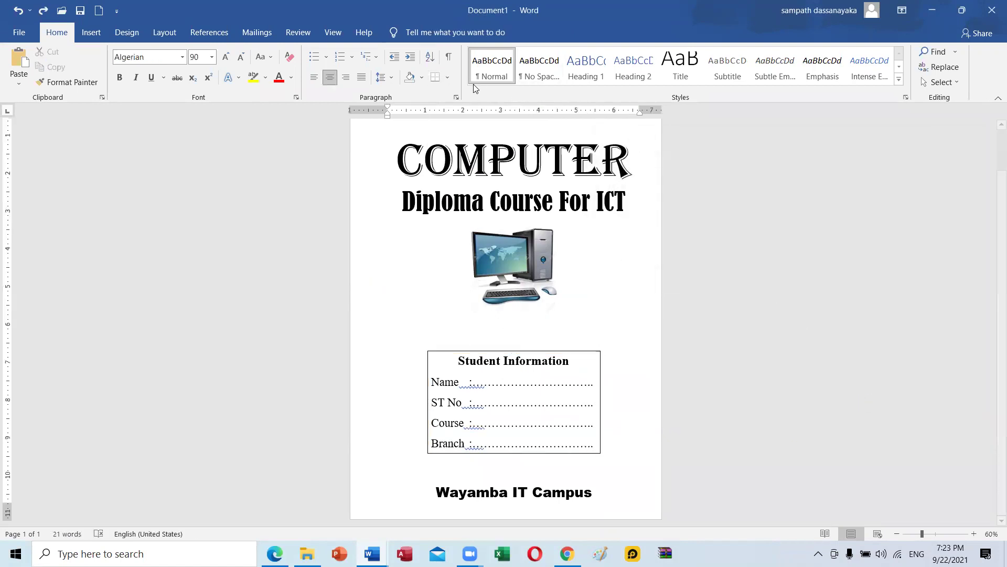
Add a 3-D orange page border in a thick multi-line 3 pt style.
{"action": "left_click", "coordinate": [450, 82]}
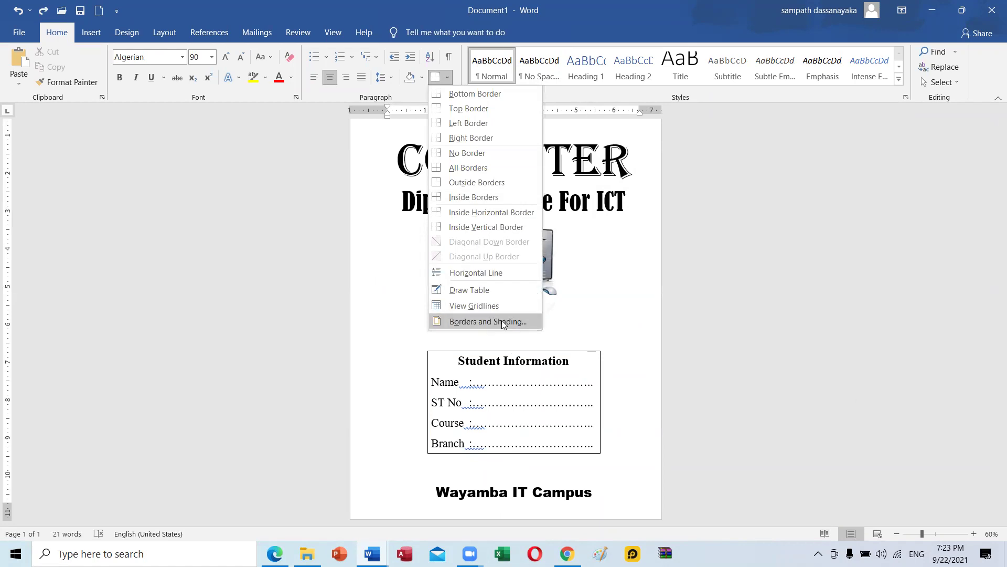
{"action": "left_click", "coordinate": [502, 321]}
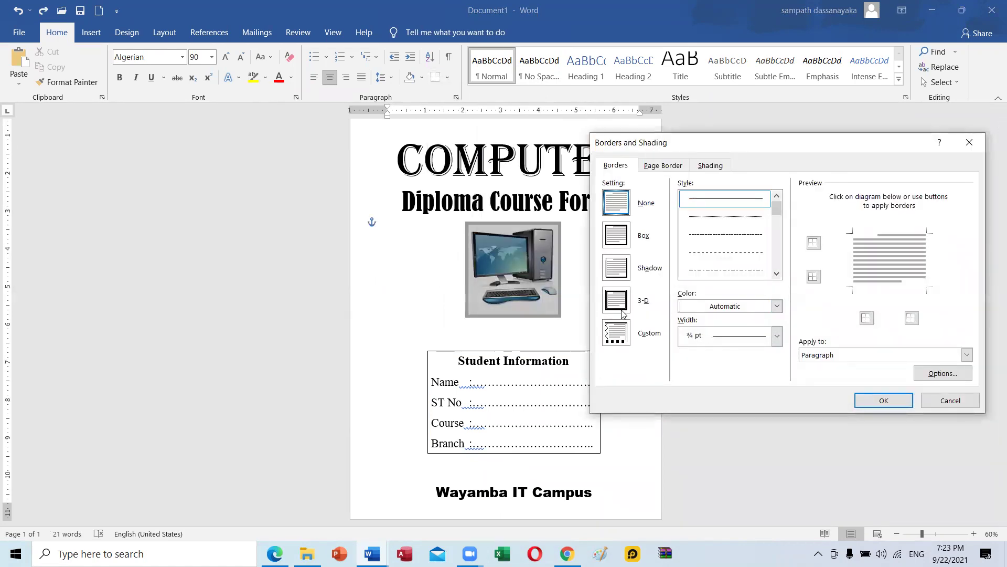
{"action": "left_click", "coordinate": [665, 166]}
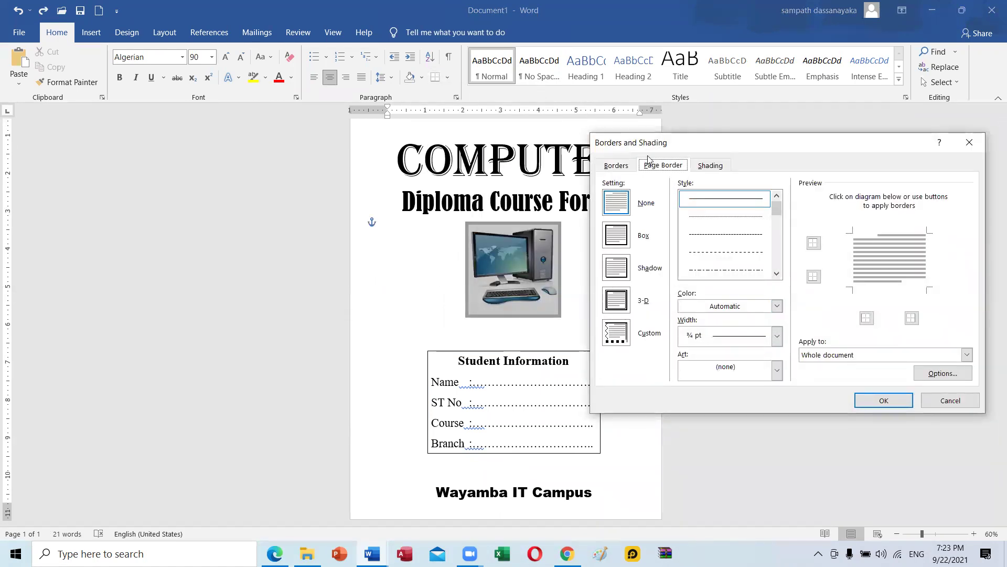
{"action": "left_click", "coordinate": [618, 164]}
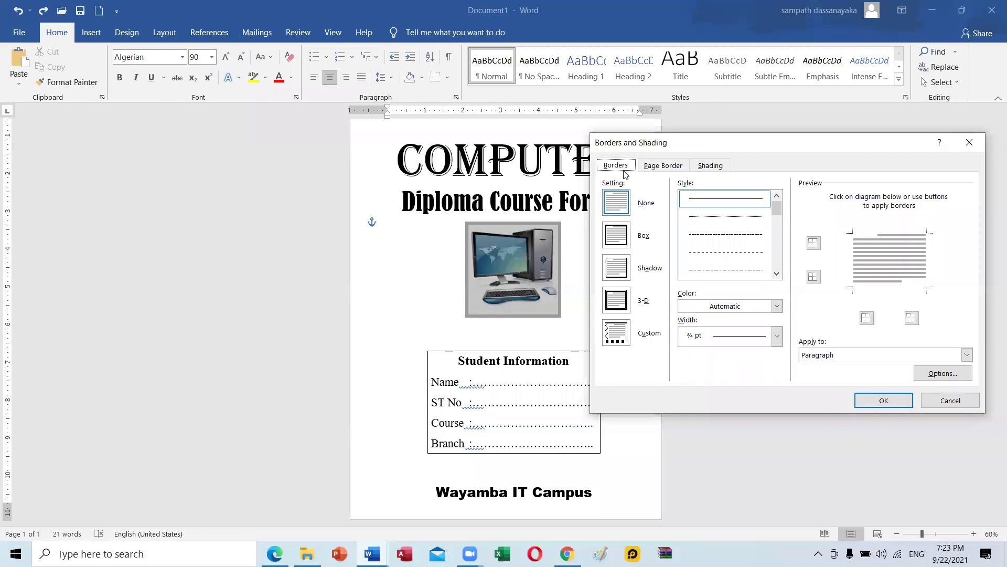
{"action": "left_click", "coordinate": [654, 164]}
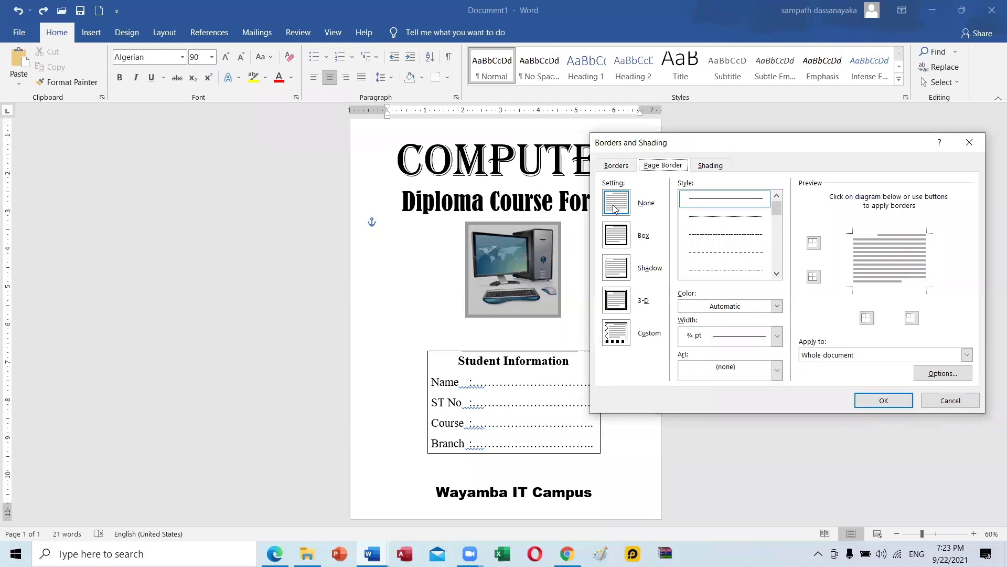
{"action": "left_click", "coordinate": [617, 299]}
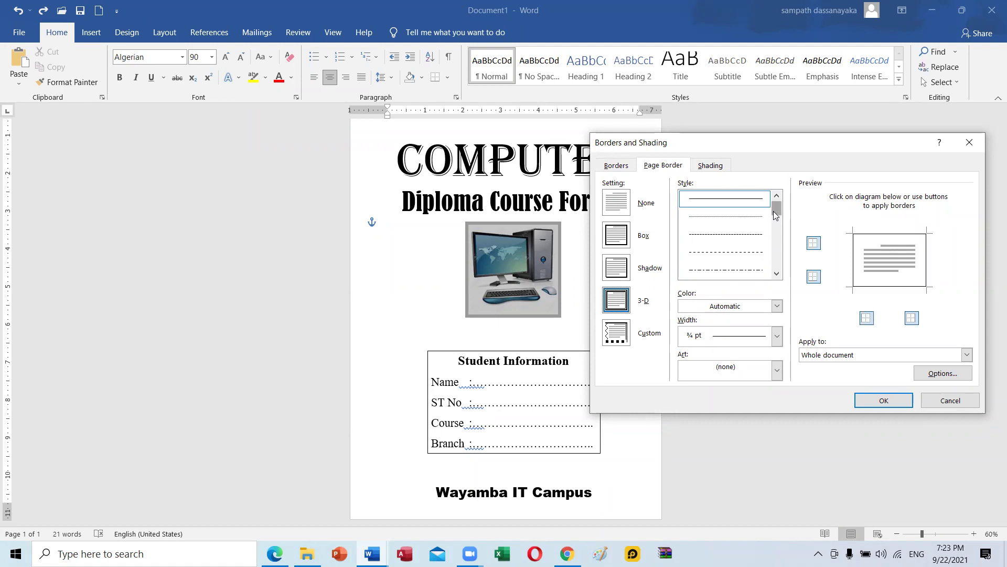
{"action": "left_click_drag", "start_coordinate": [775, 215], "coordinate": [778, 249]}
{"action": "left_click", "coordinate": [748, 244]}
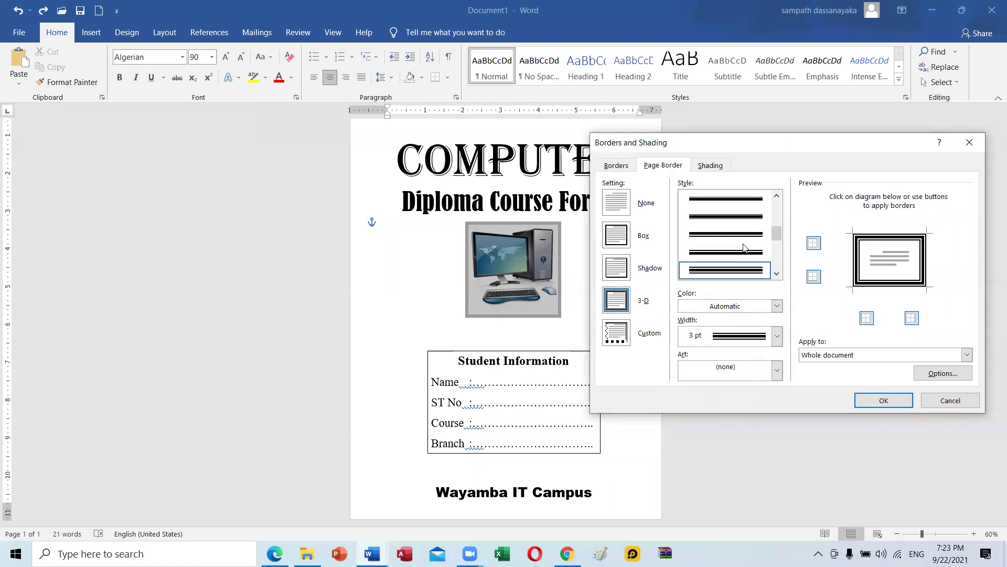
{"action": "left_click", "coordinate": [774, 304]}
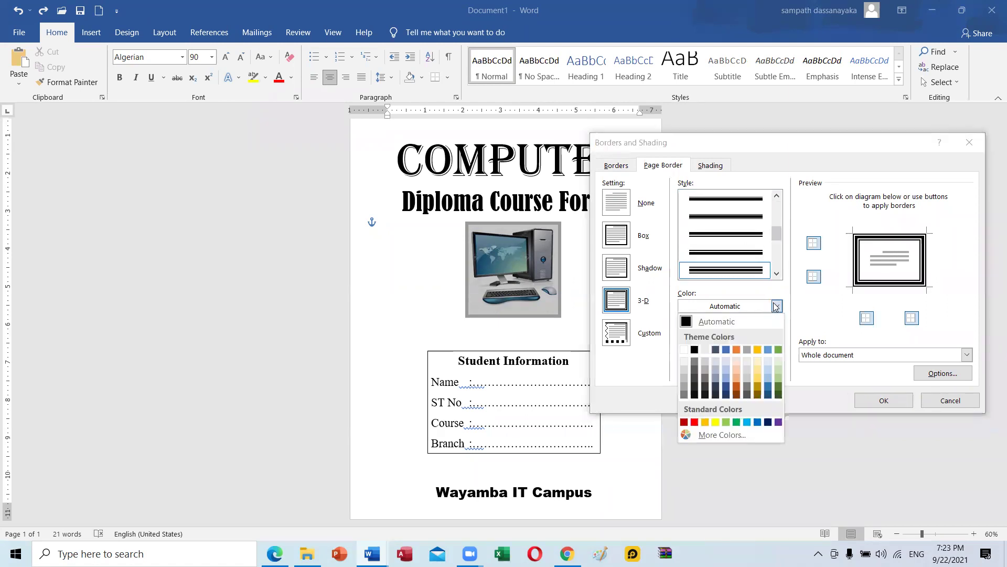
{"action": "left_click", "coordinate": [736, 349]}
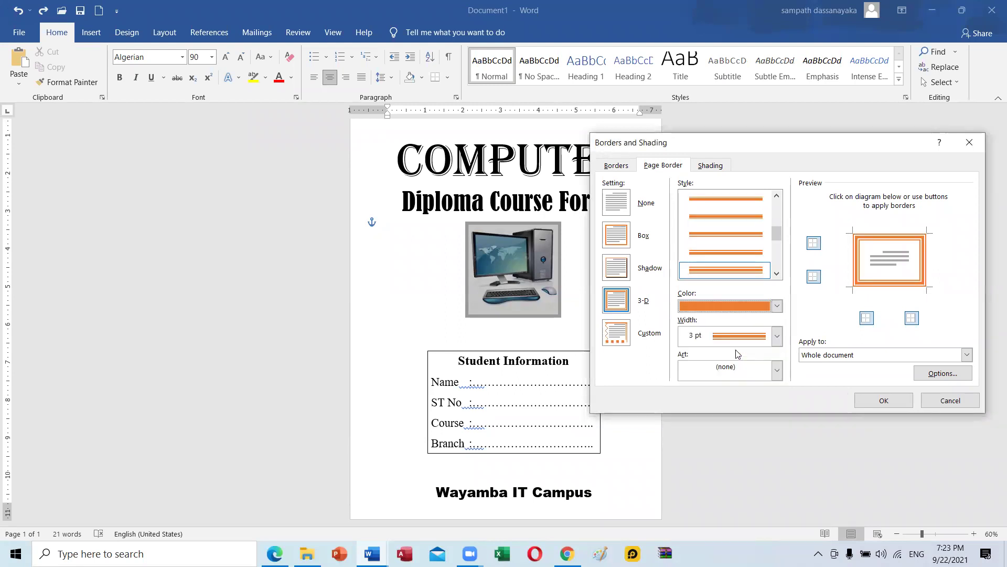
{"action": "left_click", "coordinate": [884, 400]}
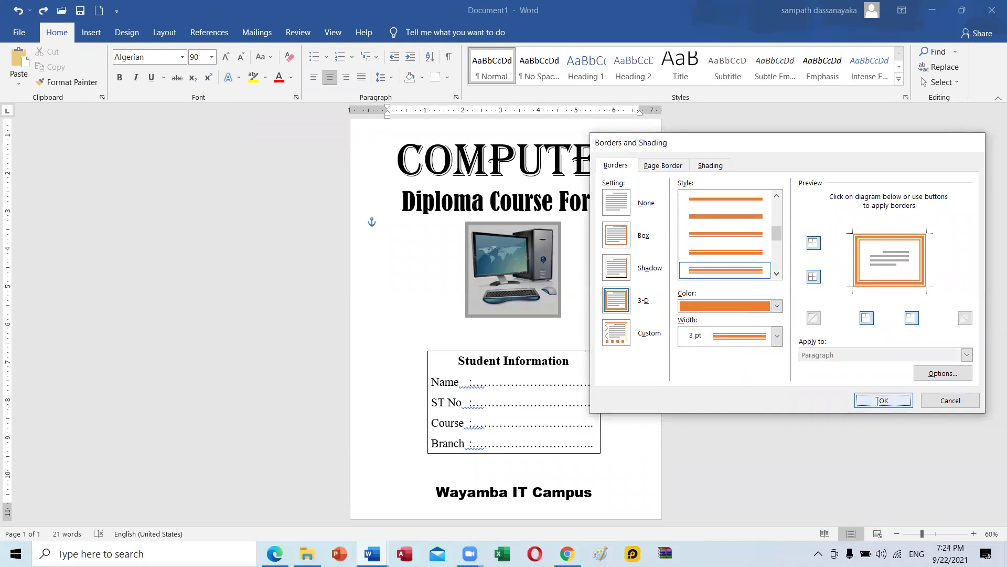
Return to the top of the cover page and open the Design tab's Page Color dropdown.
{"action": "scroll", "coordinate": [569, 248], "scroll_direction": "up", "scroll_amount": 1}
{"action": "scroll", "coordinate": [568, 247], "scroll_direction": "down", "scroll_amount": 2}
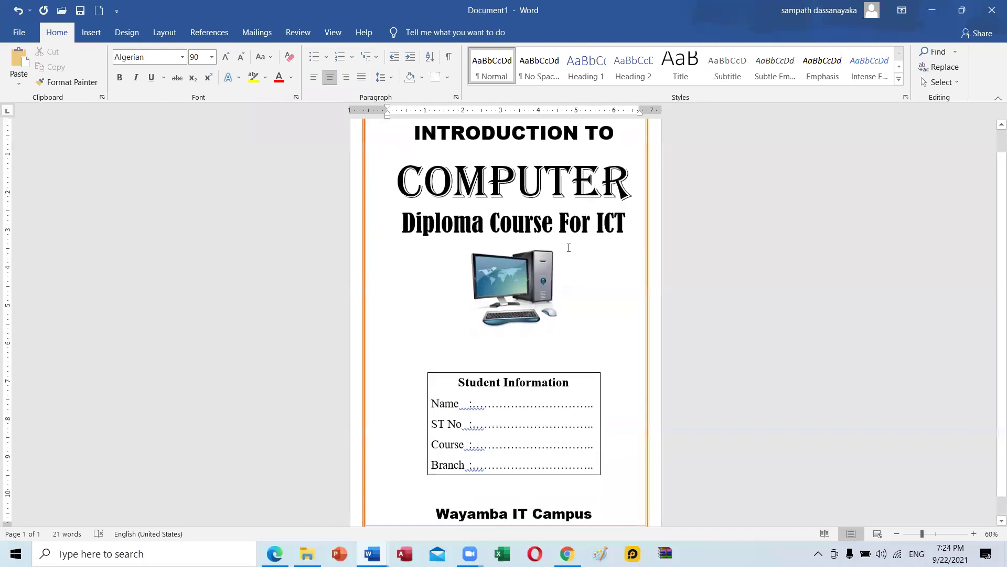
{"action": "scroll", "coordinate": [568, 247], "scroll_direction": "up", "scroll_amount": 2}
{"action": "scroll", "coordinate": [569, 247], "scroll_direction": "up", "scroll_amount": 1}
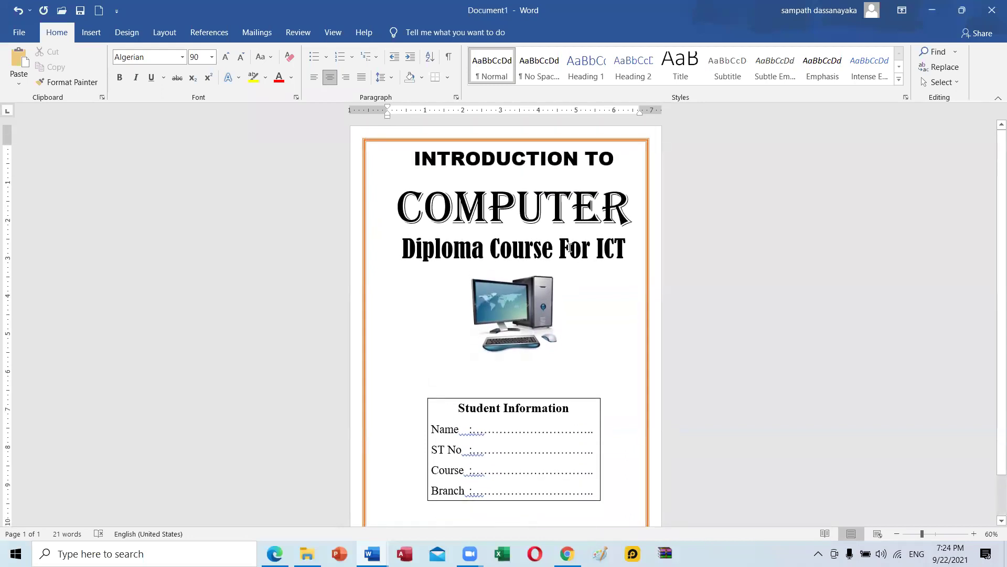
{"action": "left_click", "coordinate": [126, 37]}
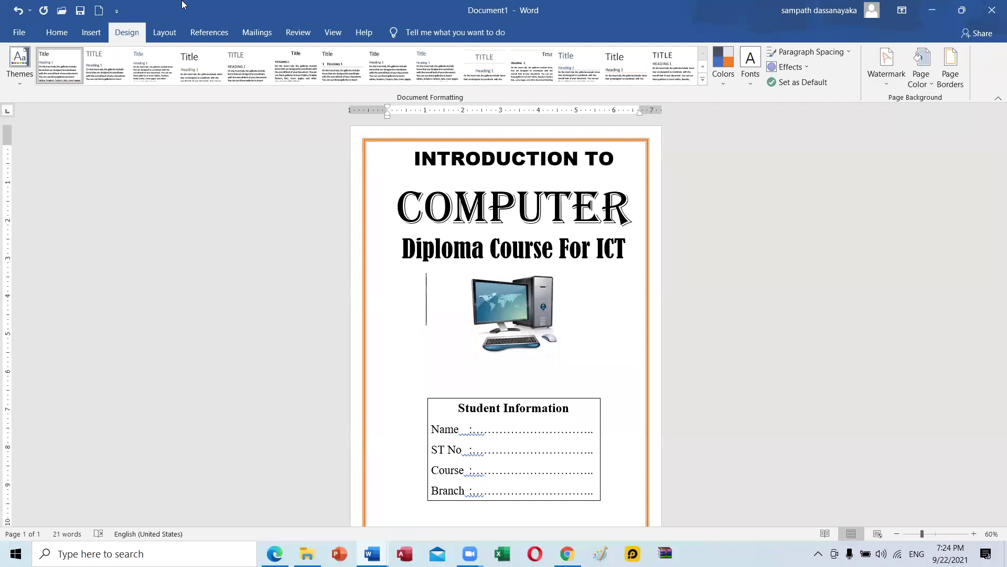
{"action": "left_click", "coordinate": [922, 81]}
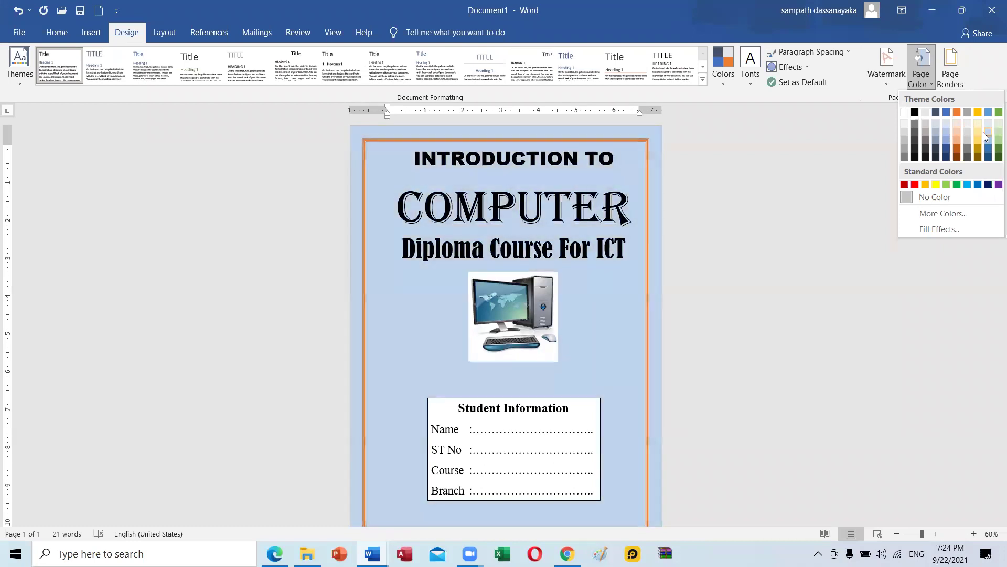
In Fill Effects, set a two-colour gradient from light peach to light green.
{"action": "left_click", "coordinate": [923, 227]}
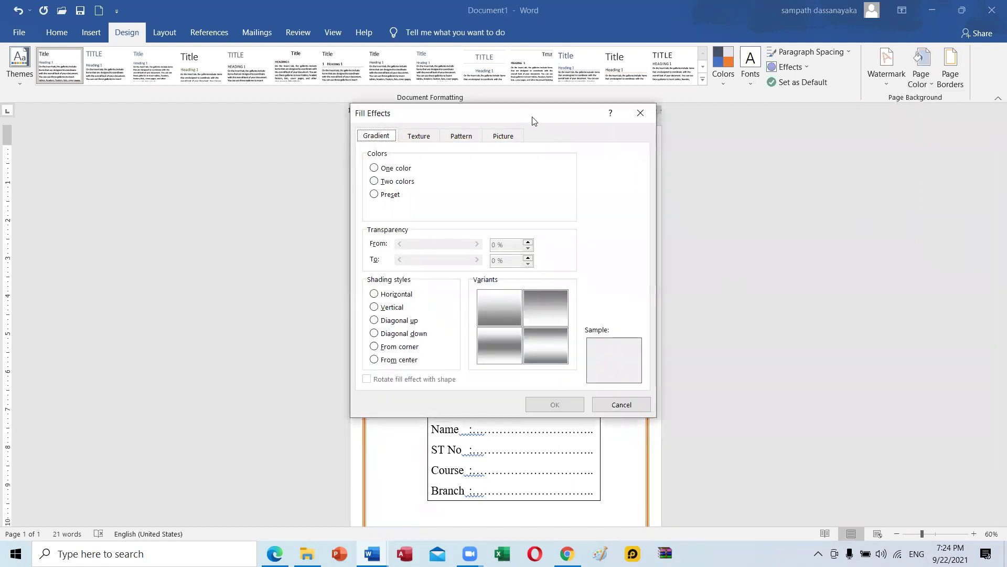
{"action": "left_click_drag", "start_coordinate": [532, 121], "coordinate": [864, 131]}
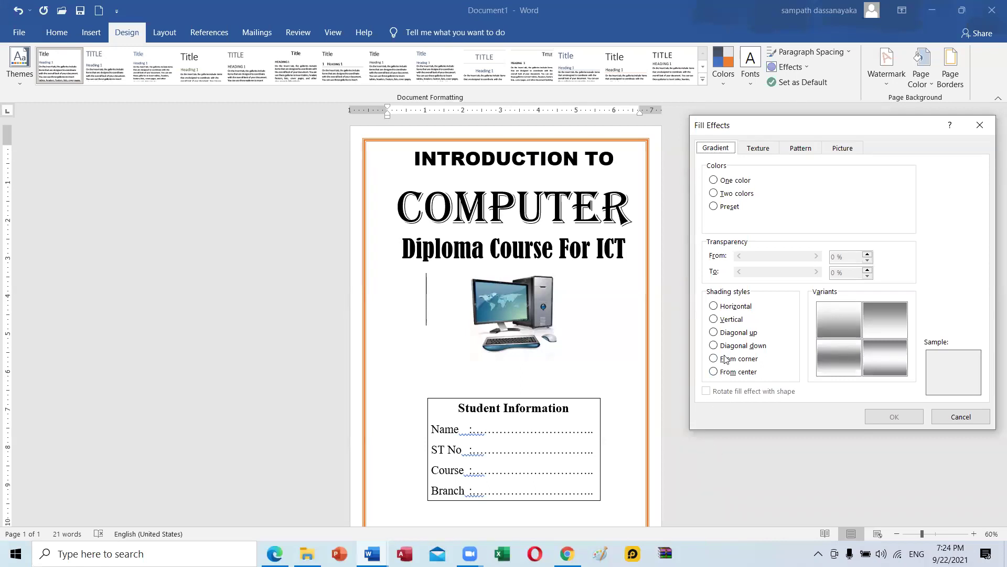
{"action": "left_click", "coordinate": [737, 194]}
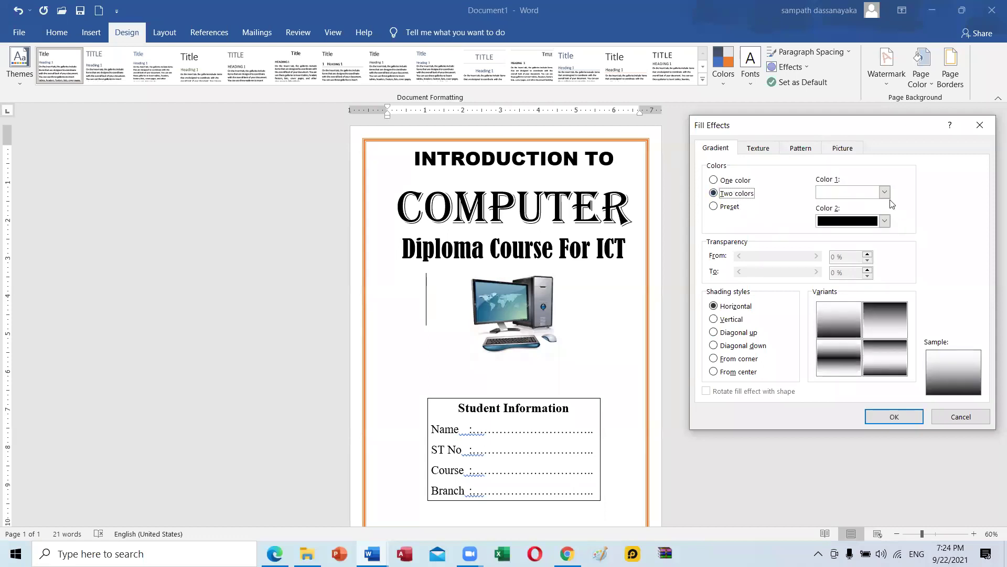
{"action": "left_click", "coordinate": [885, 193]}
{"action": "left_click", "coordinate": [876, 240]}
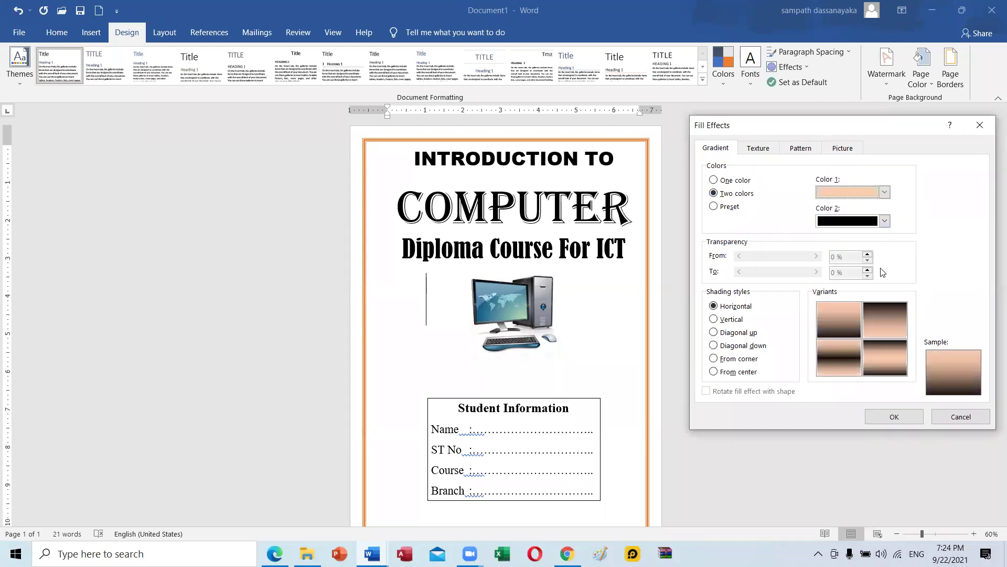
{"action": "left_click", "coordinate": [886, 221]}
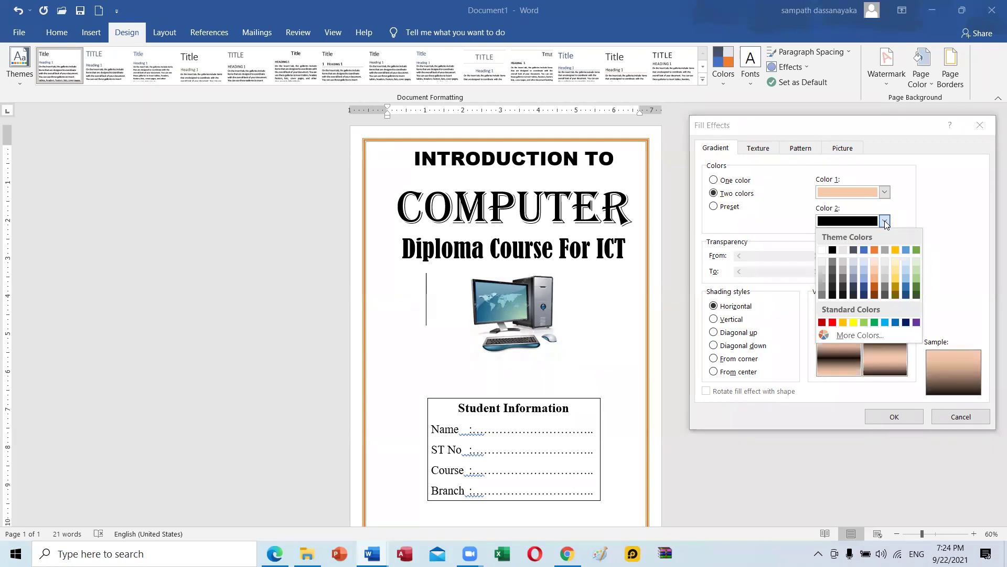
{"action": "left_click", "coordinate": [916, 278]}
Compare shading styles and settle on Diagonal down with the bottom-right variant.
{"action": "left_click", "coordinate": [735, 334]}
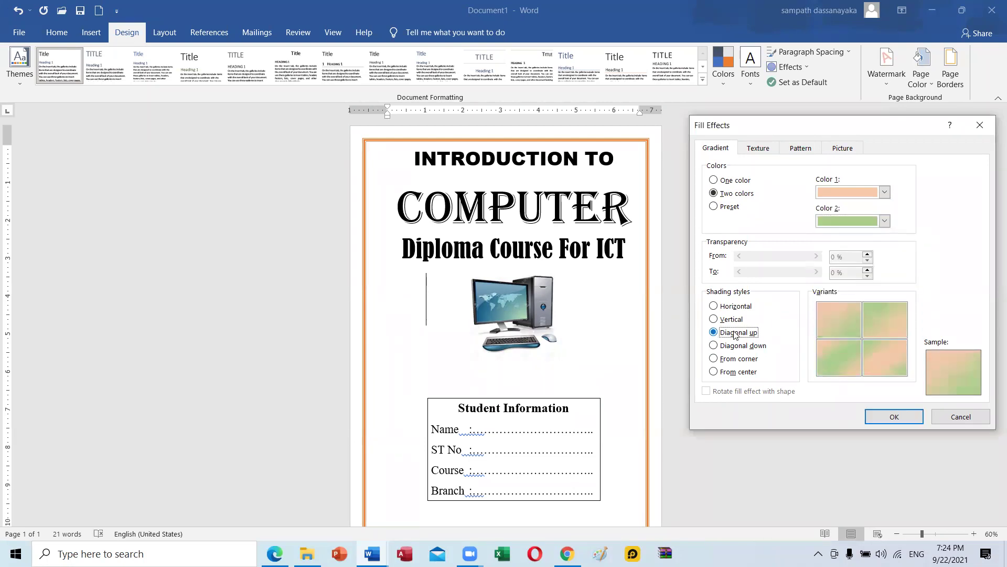
{"action": "left_click", "coordinate": [733, 360]}
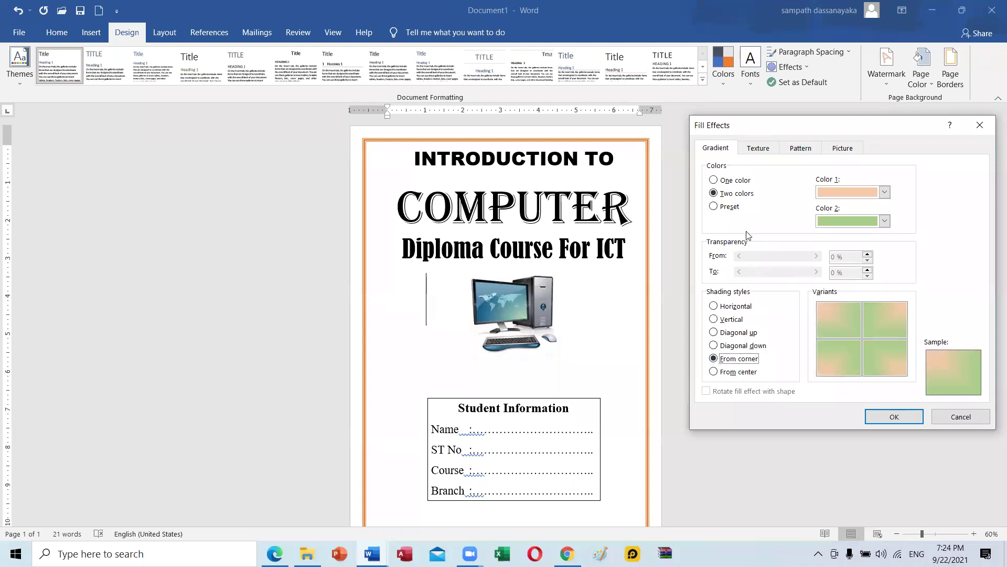
{"action": "left_click", "coordinate": [725, 323]}
{"action": "left_click", "coordinate": [740, 344]}
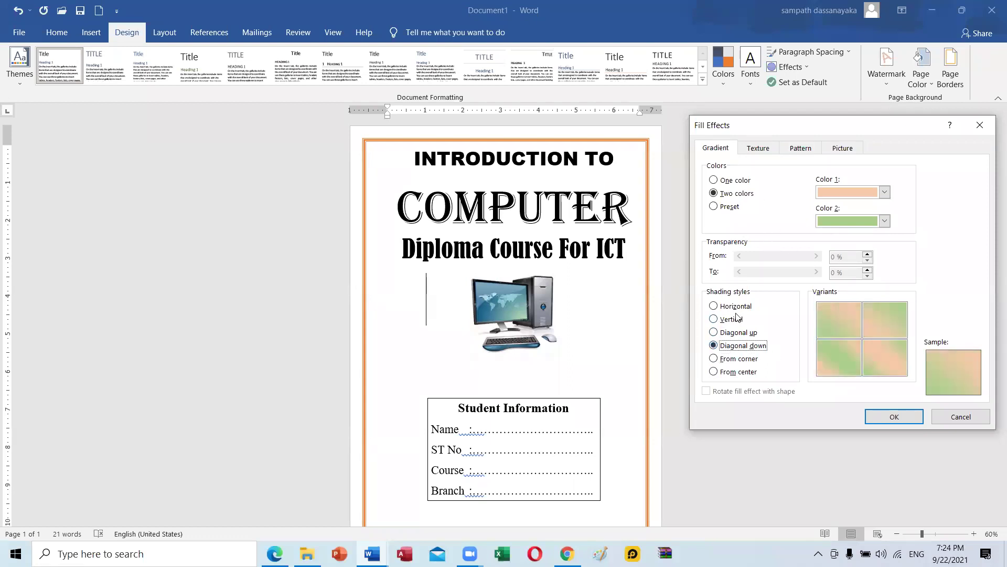
{"action": "left_click", "coordinate": [743, 361]}
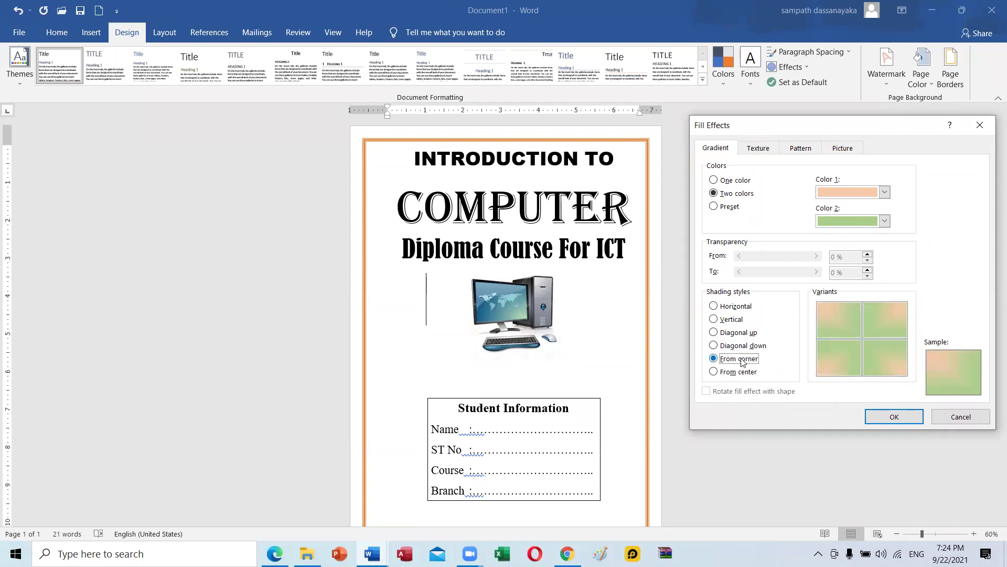
{"action": "left_click", "coordinate": [742, 336]}
{"action": "left_click", "coordinate": [737, 308]}
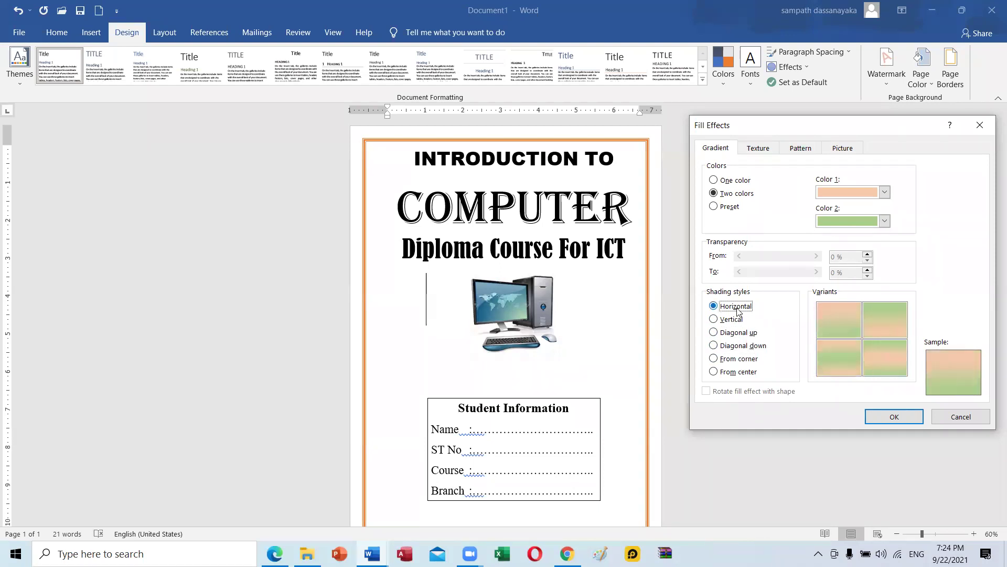
{"action": "left_click", "coordinate": [734, 318]}
{"action": "left_click", "coordinate": [738, 307]}
{"action": "left_click", "coordinate": [737, 321]}
{"action": "left_click", "coordinate": [741, 348]}
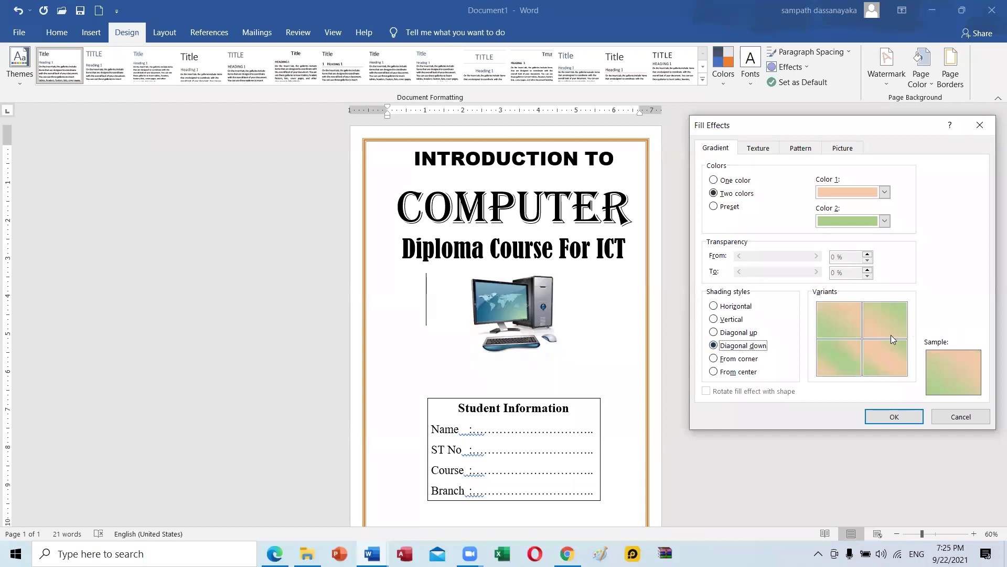
{"action": "left_click", "coordinate": [883, 356]}
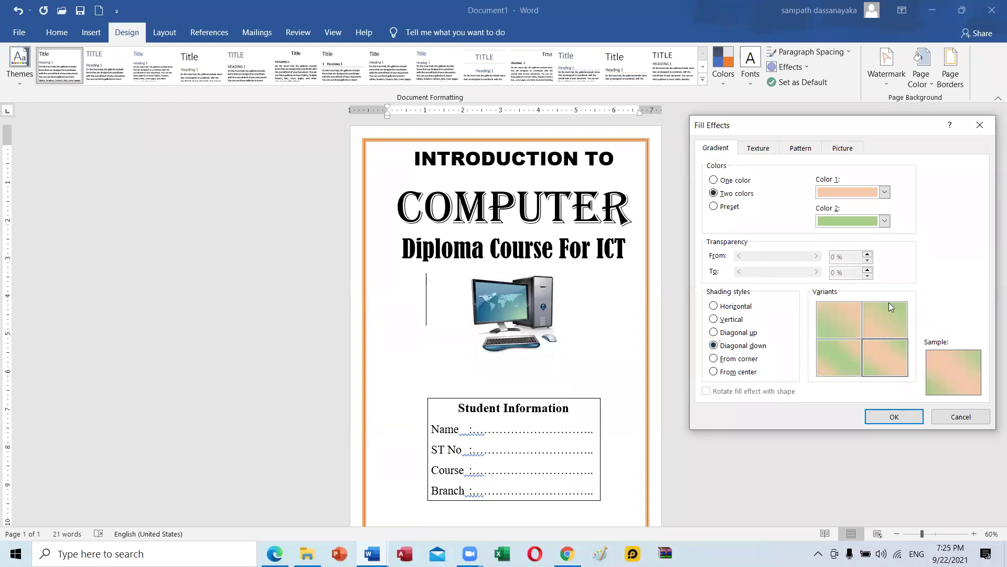
Apply the gradient page background, select the Student Information box, and restore down Word.
{"action": "left_click", "coordinate": [895, 415]}
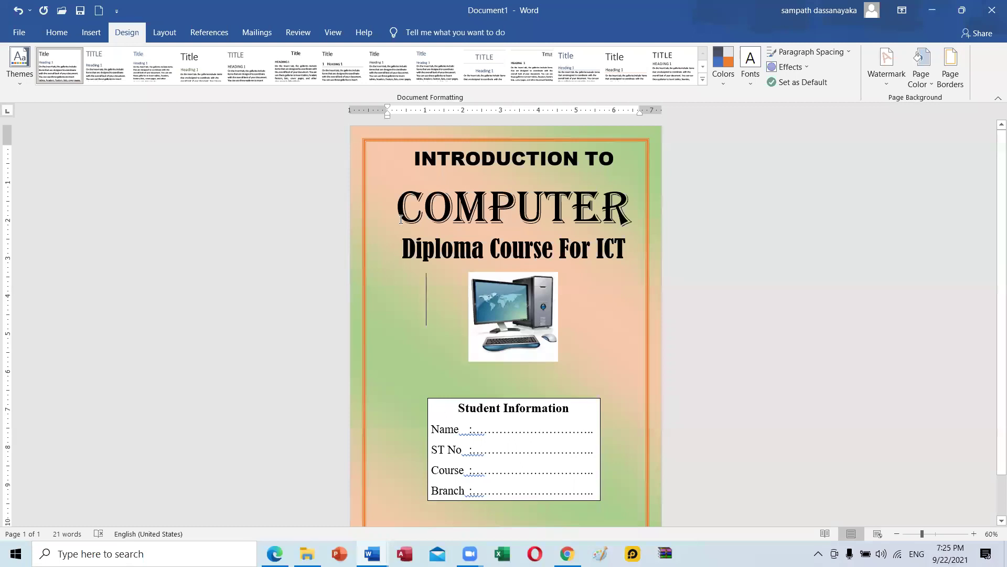
{"action": "scroll", "coordinate": [557, 390], "scroll_direction": "down", "scroll_amount": 3}
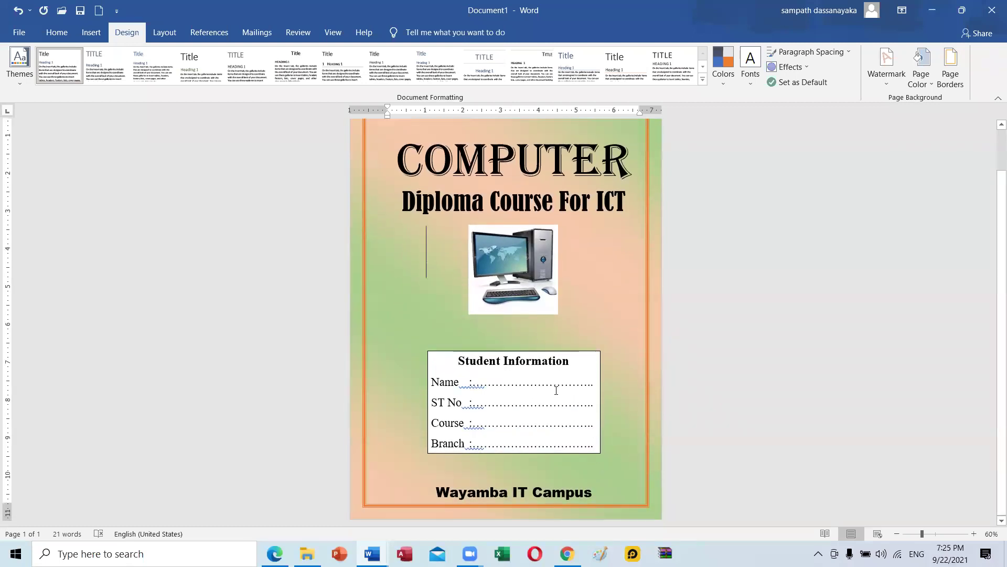
{"action": "left_click", "coordinate": [577, 351]}
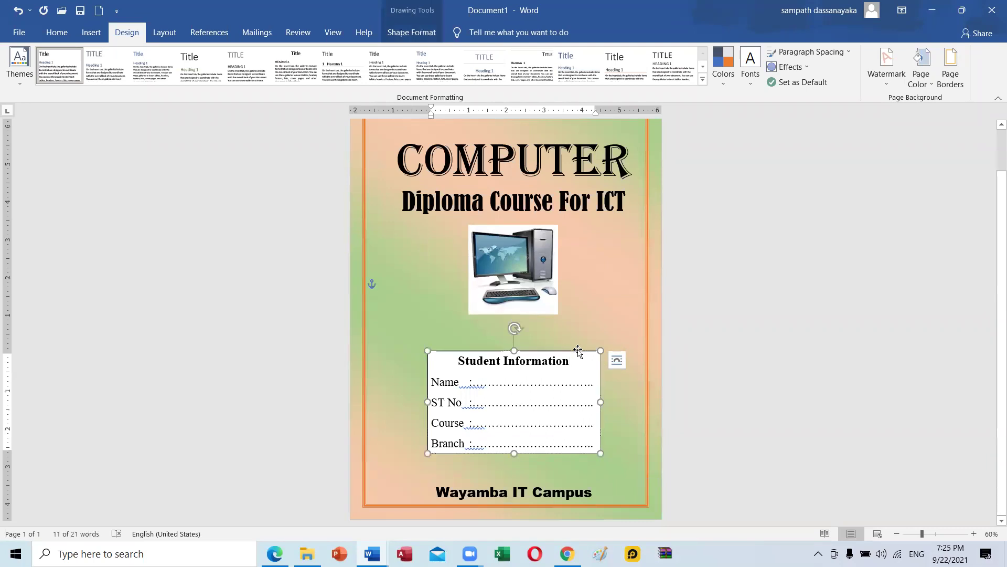
{"action": "scroll", "coordinate": [648, 350], "scroll_direction": "up", "scroll_amount": 3}
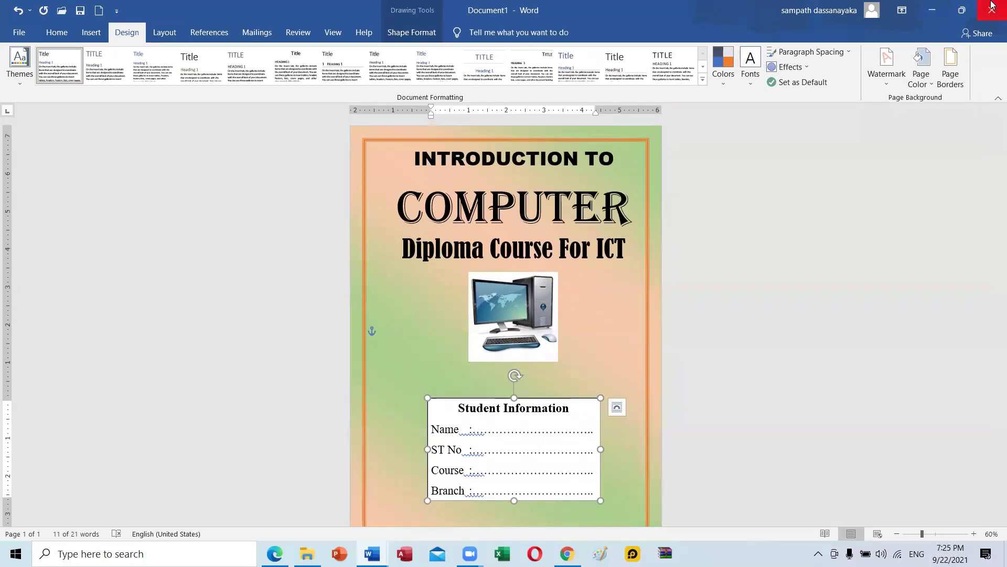
{"action": "left_click", "coordinate": [963, 8]}
Give the Student Information box No Fill and No Outline from Shape Format.
{"action": "left_click", "coordinate": [536, 155]}
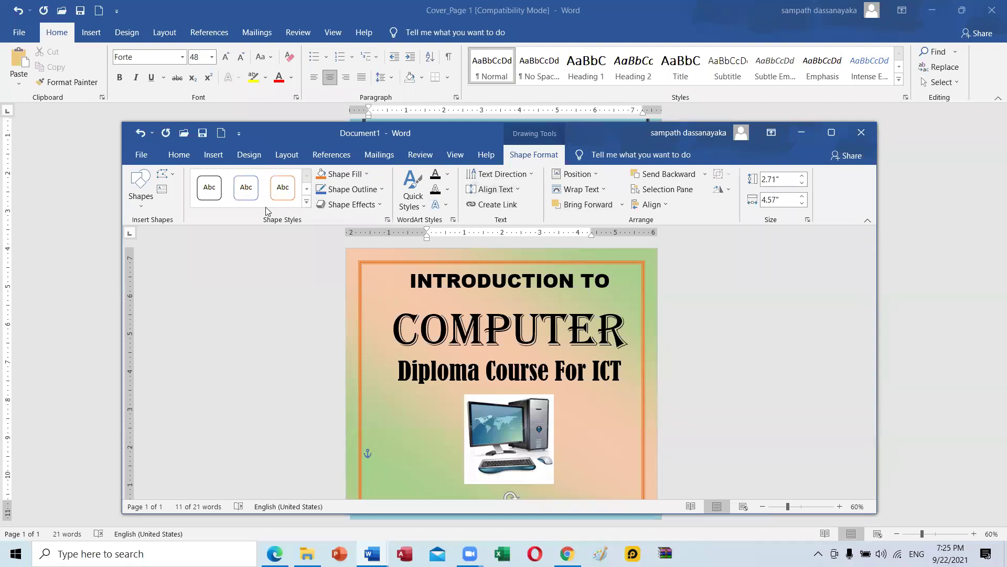
{"action": "left_click", "coordinate": [370, 173]}
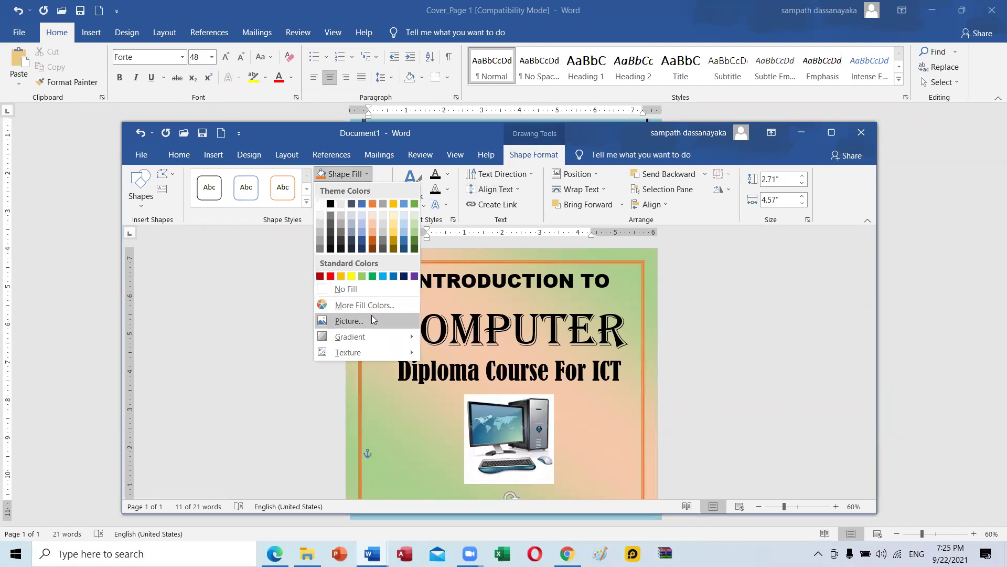
{"action": "left_click", "coordinate": [366, 289]}
{"action": "scroll", "coordinate": [556, 312], "scroll_direction": "down", "scroll_amount": 5}
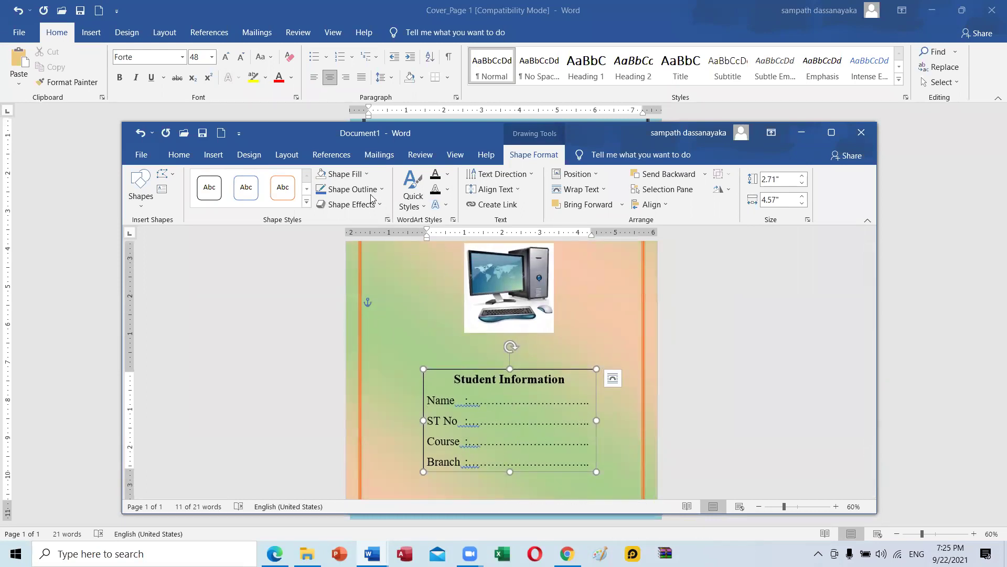
{"action": "left_click", "coordinate": [344, 173]}
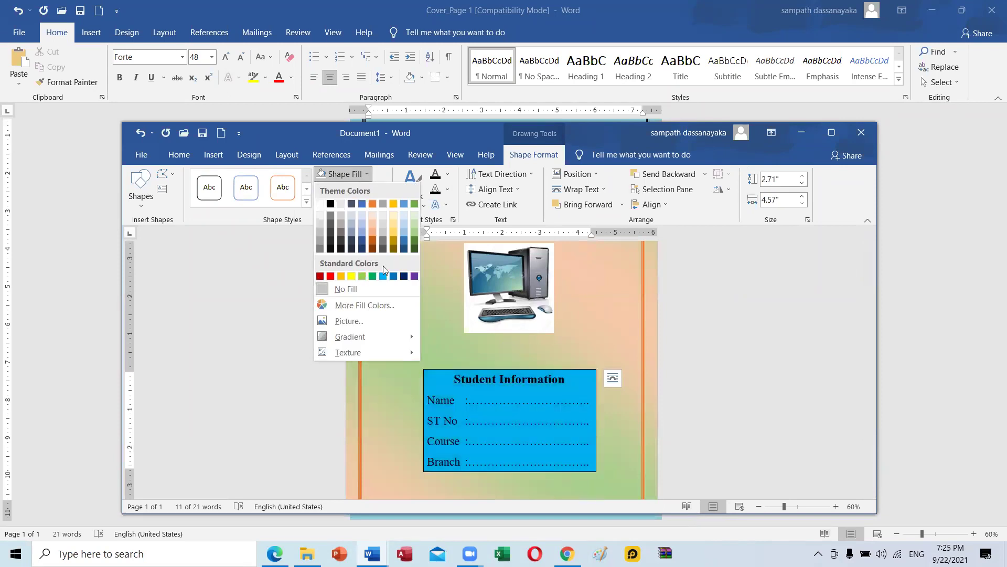
{"action": "left_click", "coordinate": [380, 211]}
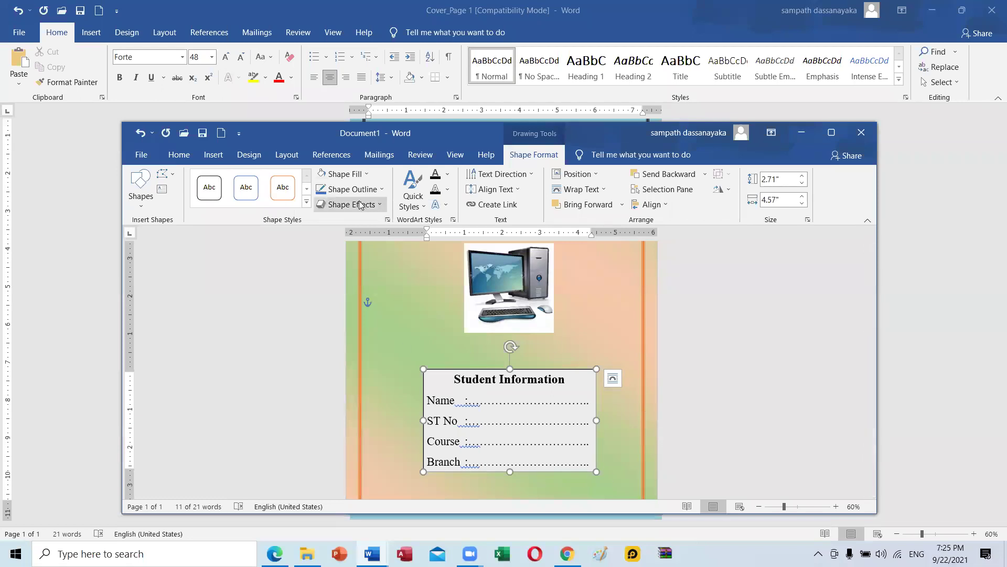
{"action": "left_click", "coordinate": [386, 189]}
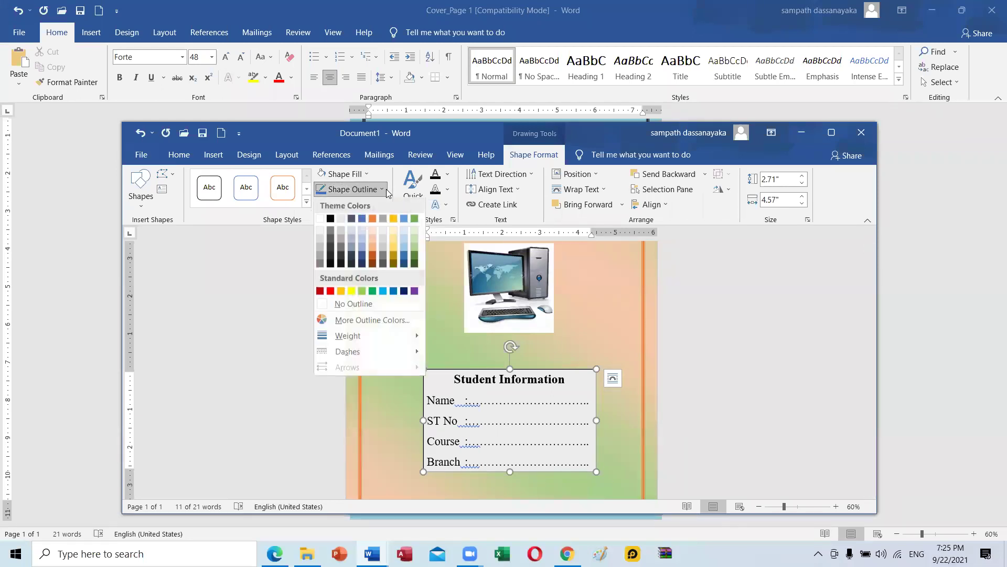
{"action": "left_click", "coordinate": [350, 304]}
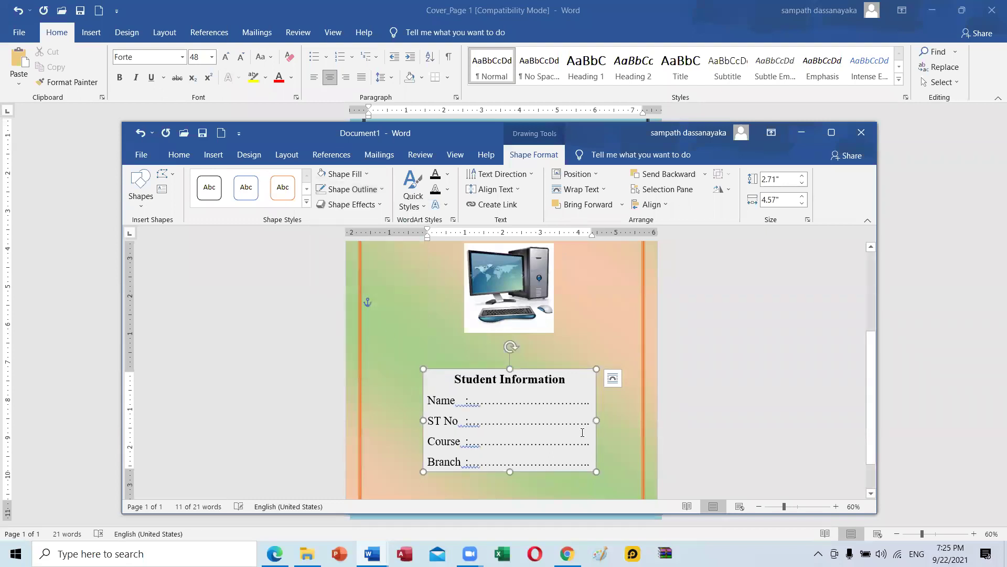
{"action": "left_click", "coordinate": [617, 333]}
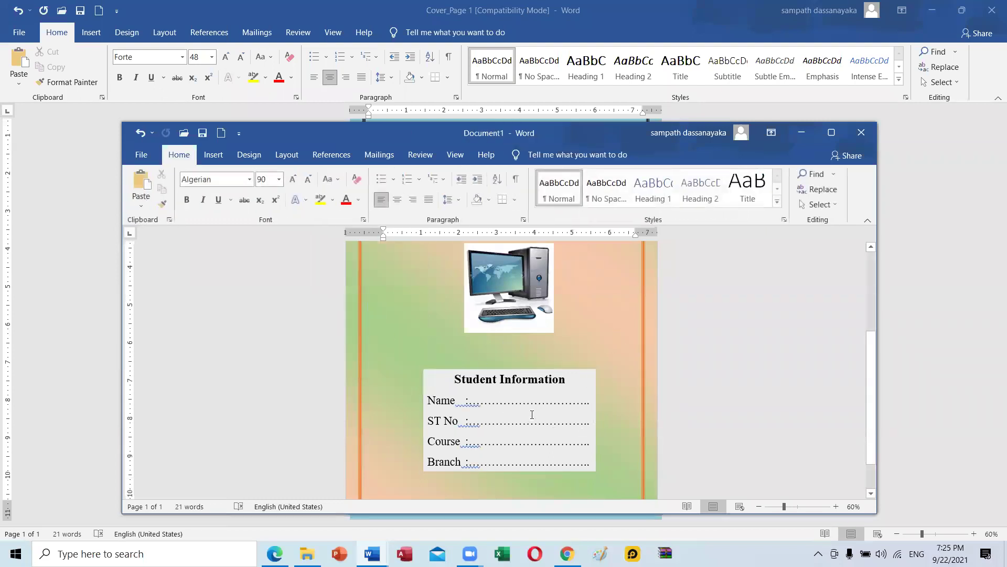
{"action": "scroll", "coordinate": [532, 415], "scroll_direction": "down", "scroll_amount": 1}
{"action": "scroll", "coordinate": [532, 414], "scroll_direction": "up", "scroll_amount": 2}
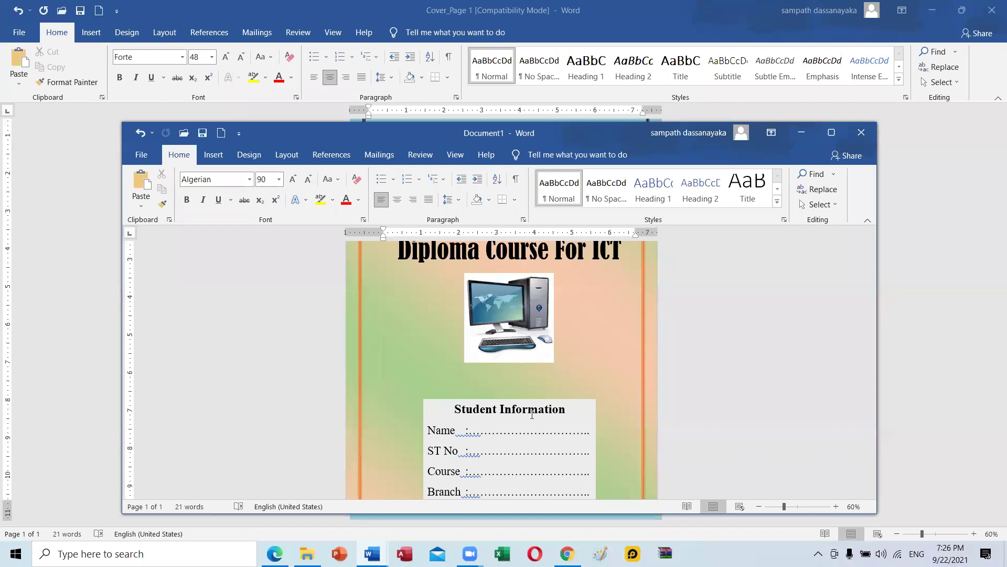
Minimize Document1 to view the Cover_Page 1 sample, then restore and maximize Document1.
{"action": "left_click", "coordinate": [816, 131]}
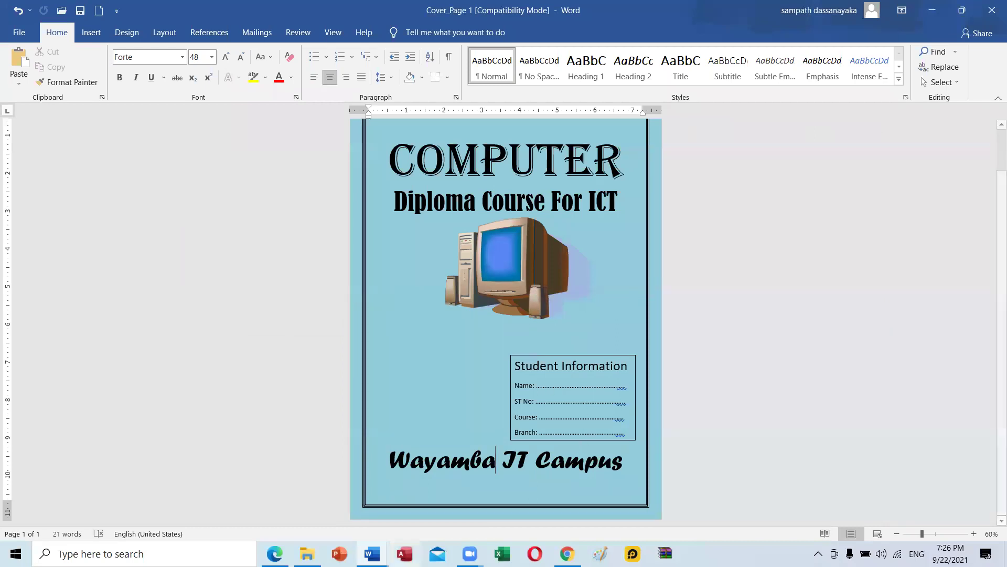
{"action": "mouse_move", "coordinate": [372, 553]}
{"action": "left_click", "coordinate": [666, 499]}
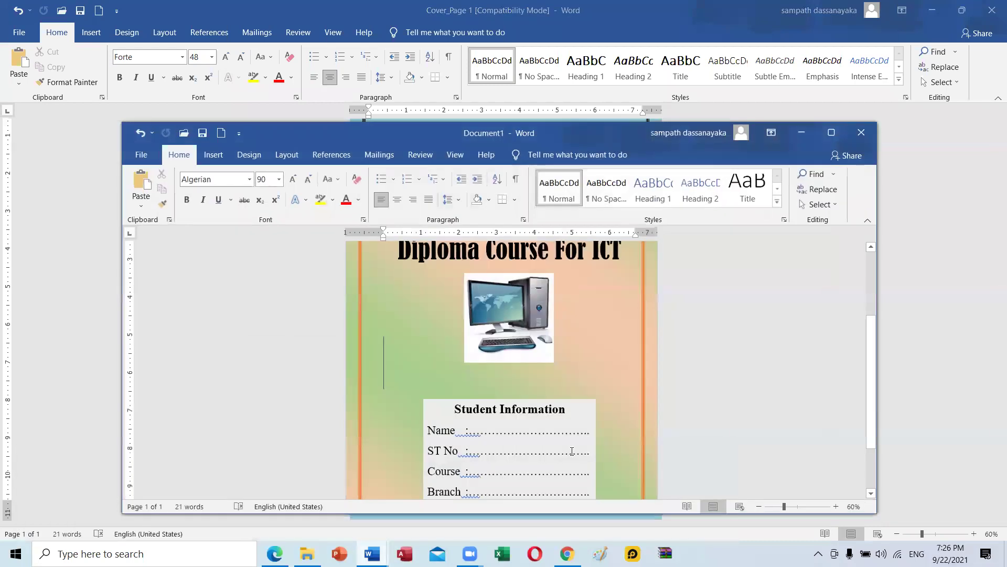
{"action": "left_click", "coordinate": [832, 133]}
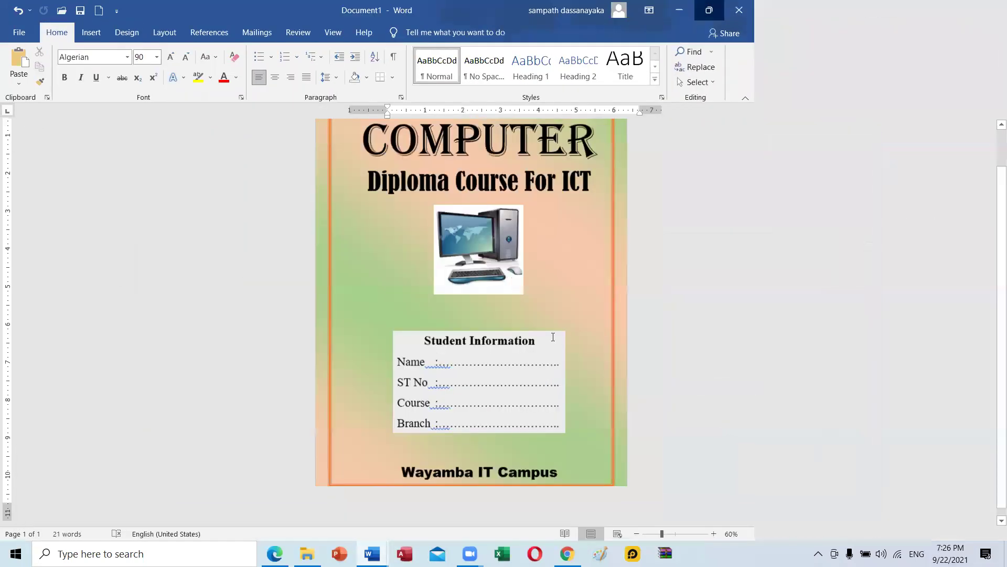
{"action": "scroll", "coordinate": [432, 261], "scroll_direction": "up", "scroll_amount": 1}
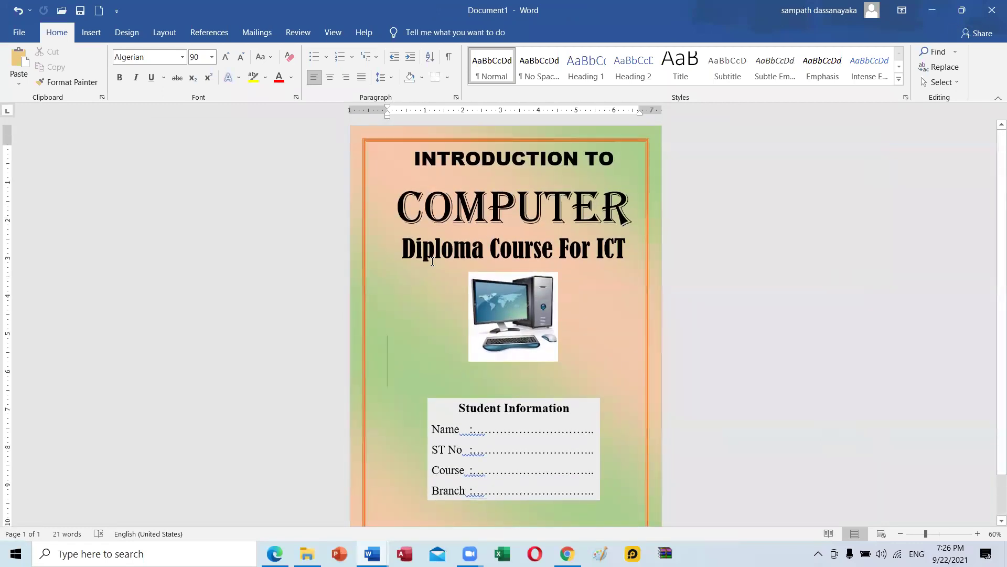
{"action": "scroll", "coordinate": [432, 261], "scroll_direction": "down", "scroll_amount": 1}
{"action": "scroll", "coordinate": [433, 262], "scroll_direction": "up", "scroll_amount": 1}
{"action": "left_click", "coordinate": [482, 359]}
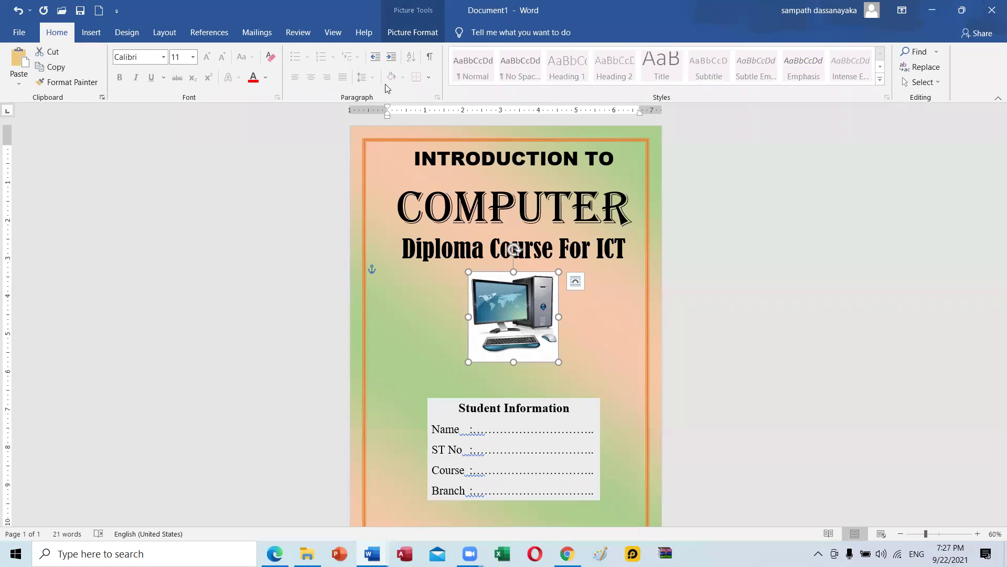
{"action": "left_click", "coordinate": [956, 11]}
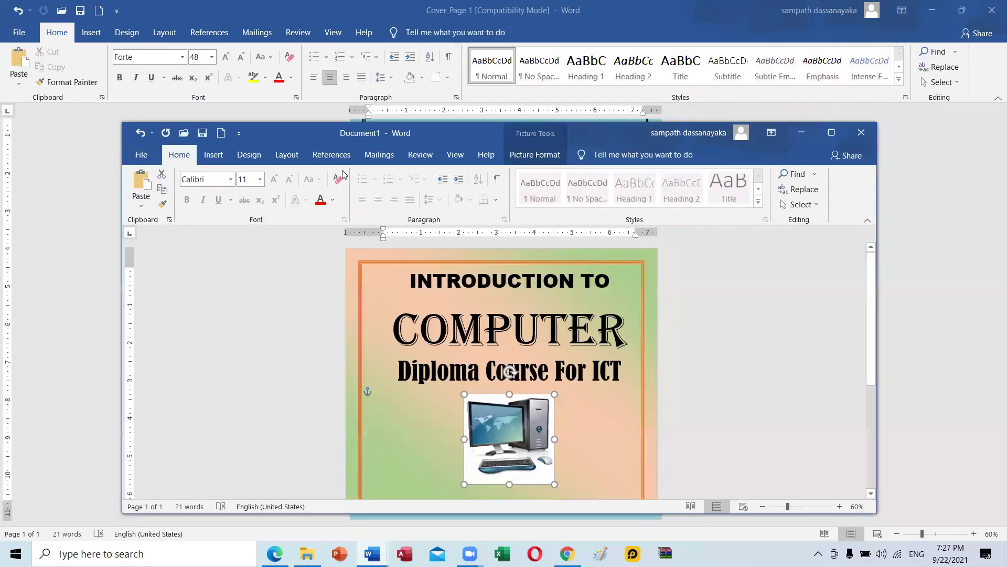
{"action": "left_click", "coordinate": [527, 155]}
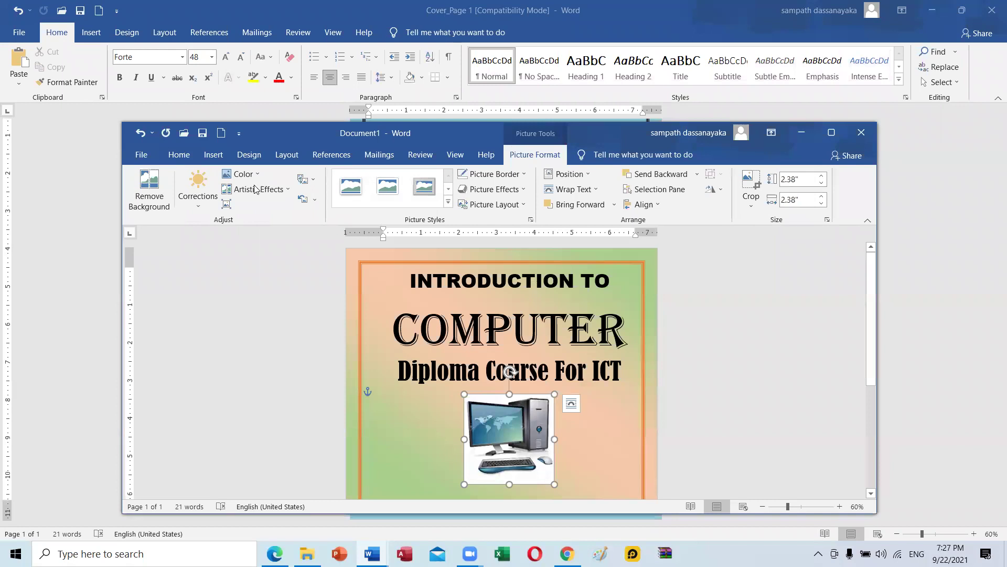
{"action": "left_click", "coordinate": [132, 193]}
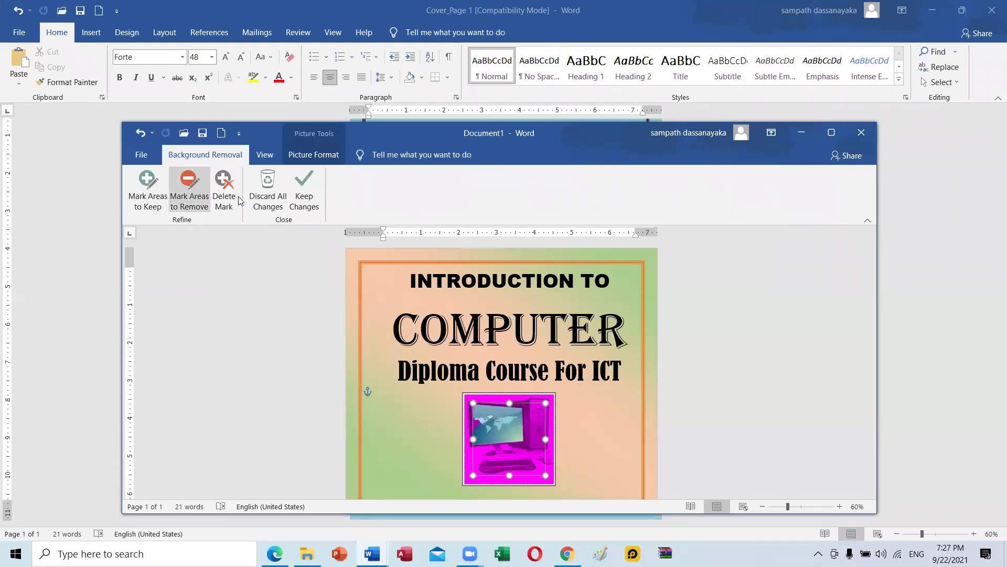
{"action": "left_click", "coordinate": [298, 198]}
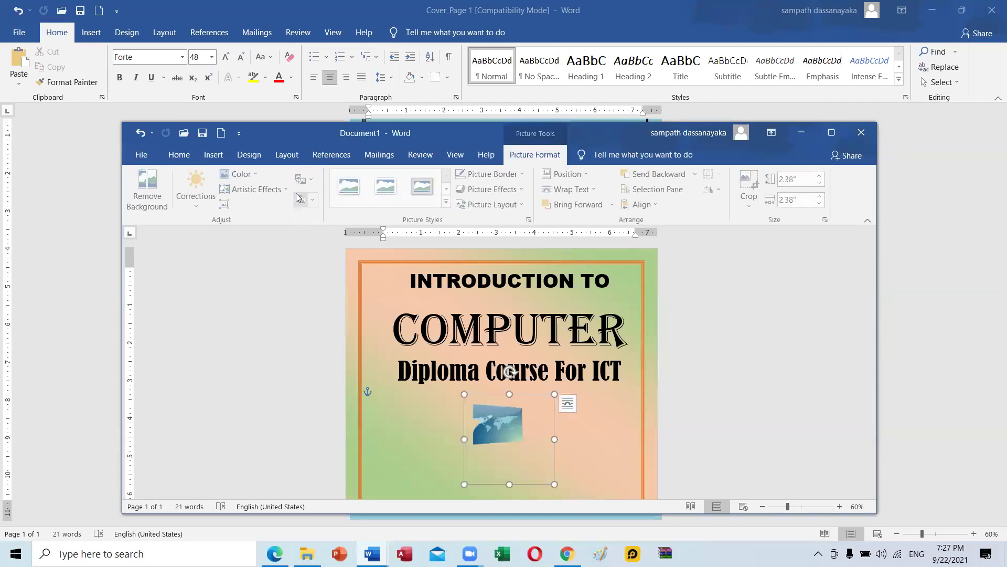
{"action": "key", "text": "ctrl+z"}
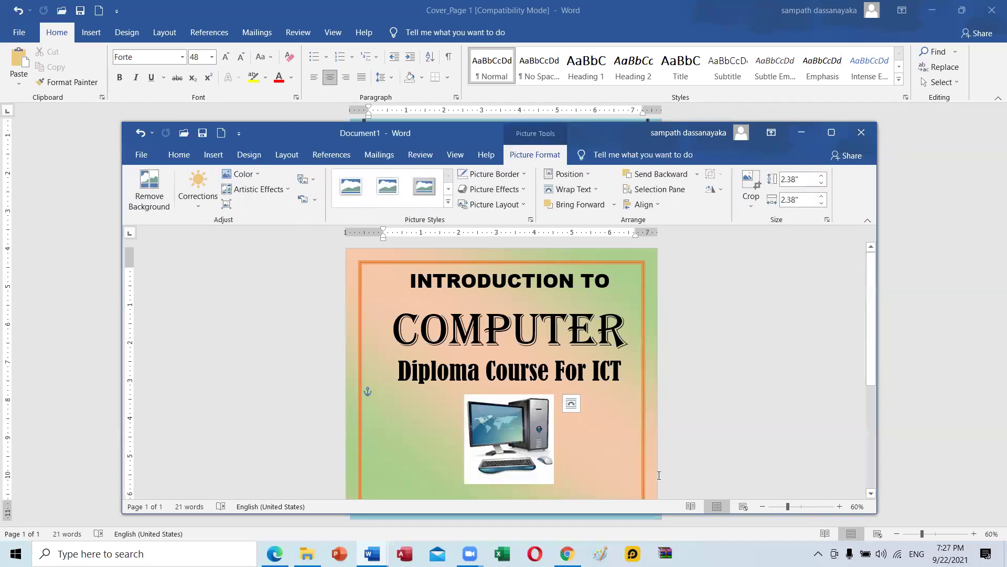
{"action": "left_click", "coordinate": [704, 423]}
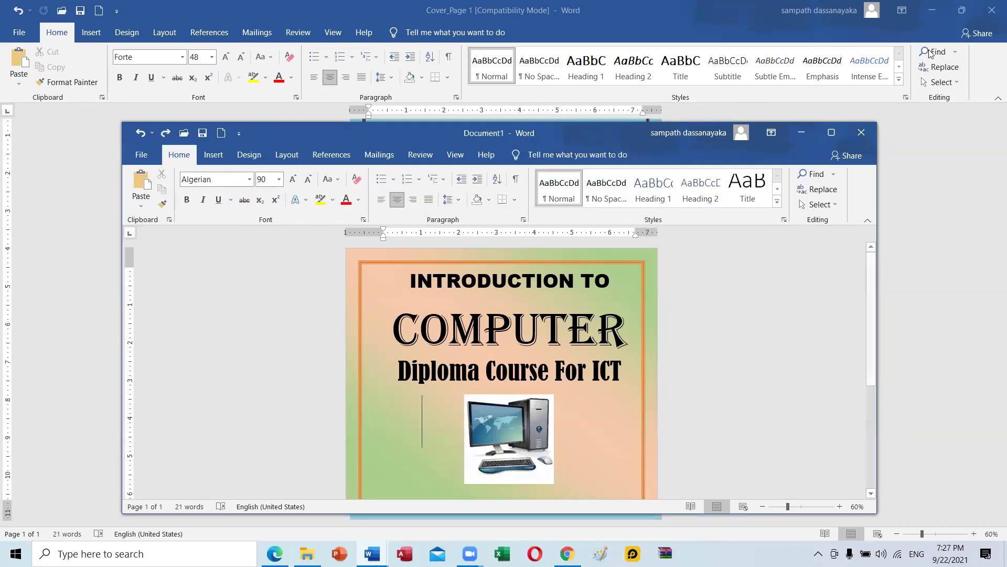
{"action": "left_click", "coordinate": [832, 133]}
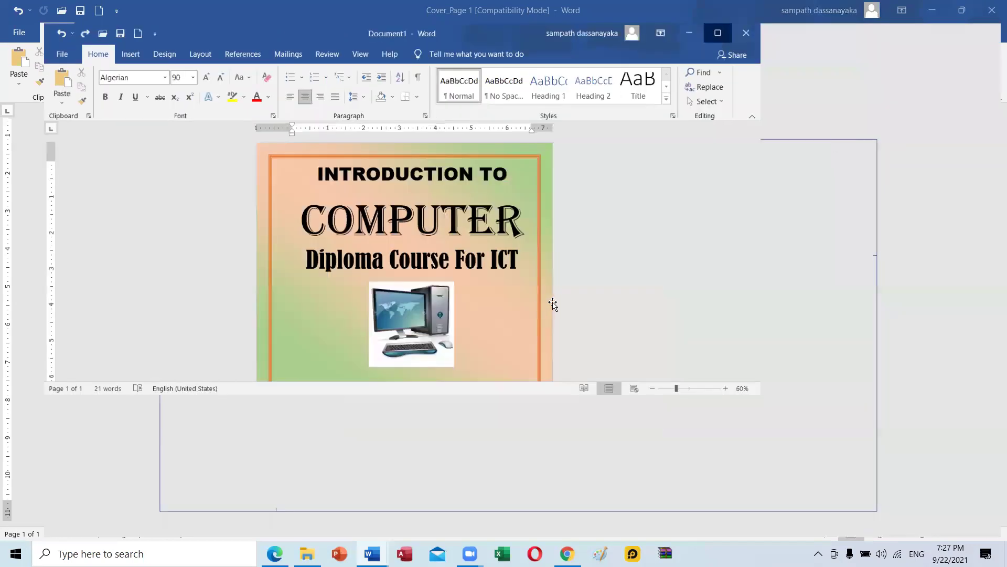
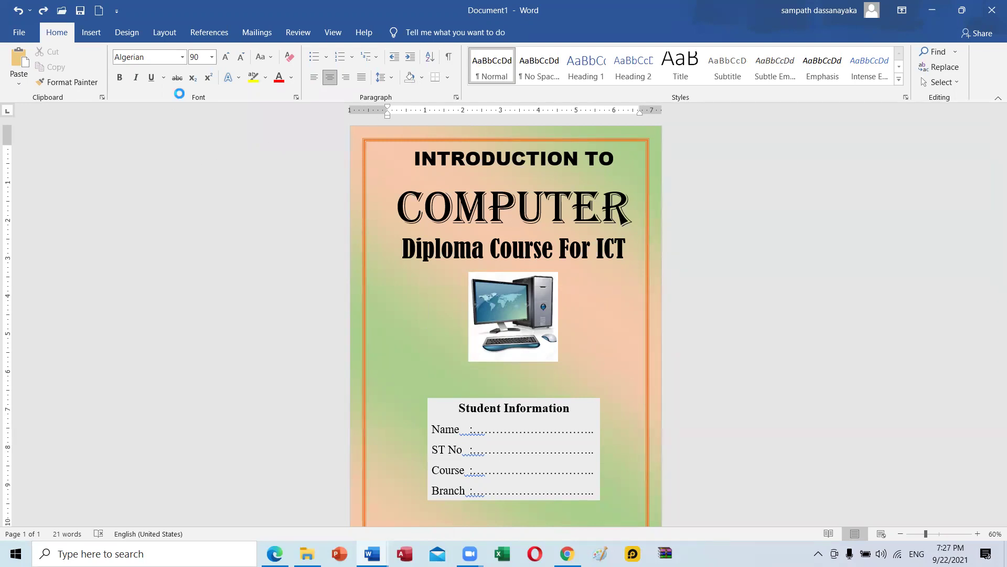
Open a new blank document, Document2, with Ctrl+N.
{"action": "key", "text": "ctrl+n"}
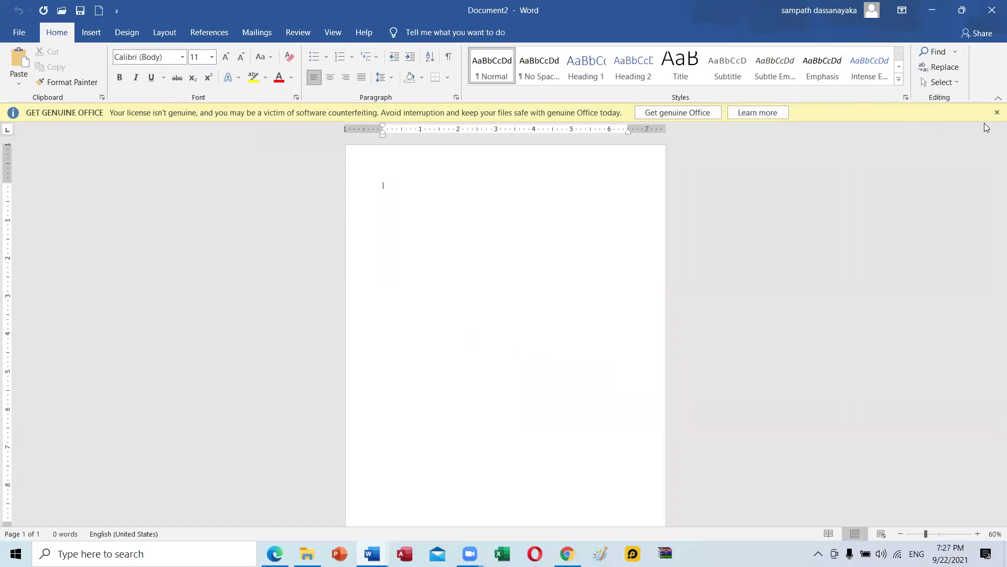
Dismiss the genuine Office notice and set the page to A3 landscape.
{"action": "left_click", "coordinate": [998, 112]}
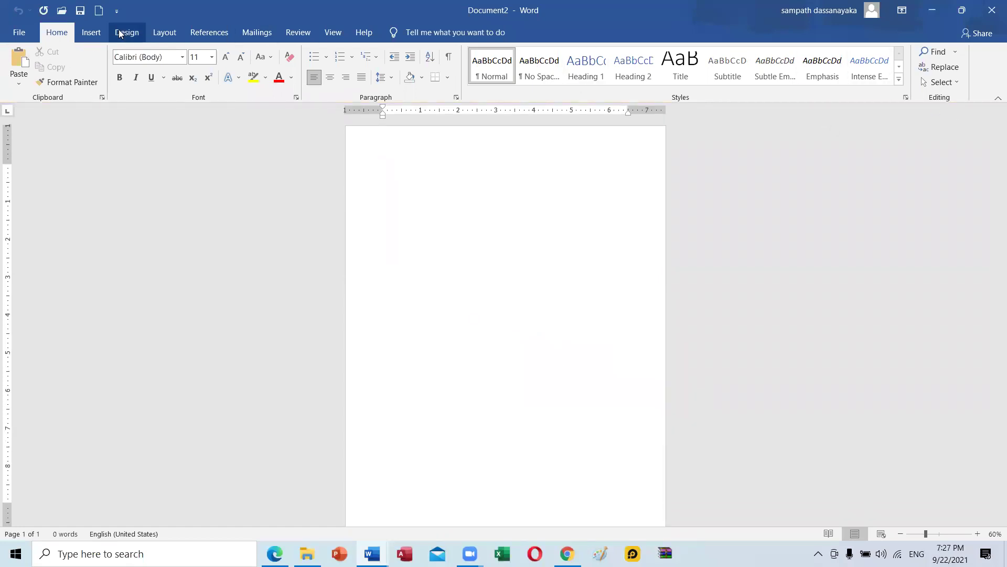
{"action": "left_click", "coordinate": [163, 33]}
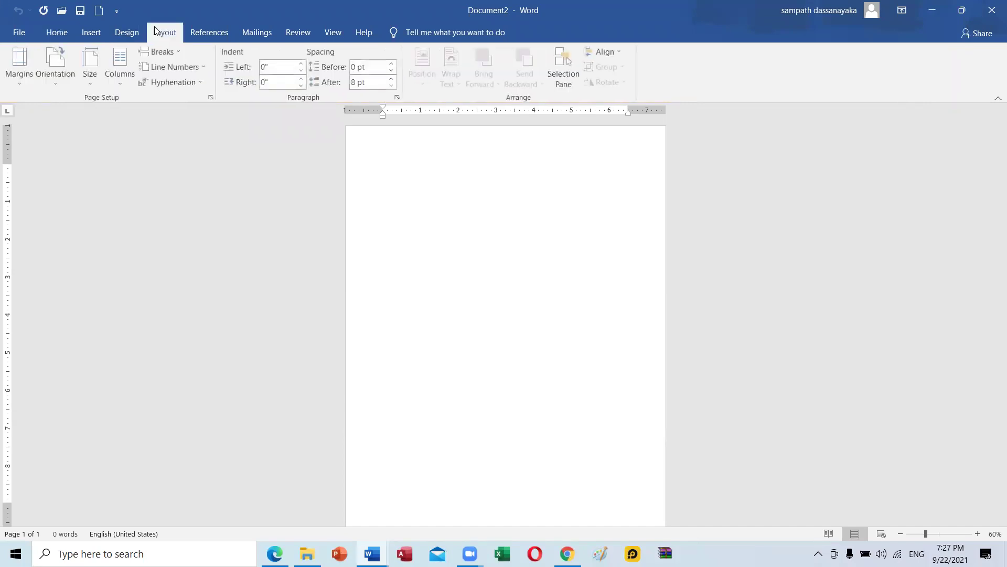
{"action": "left_click", "coordinate": [92, 79]}
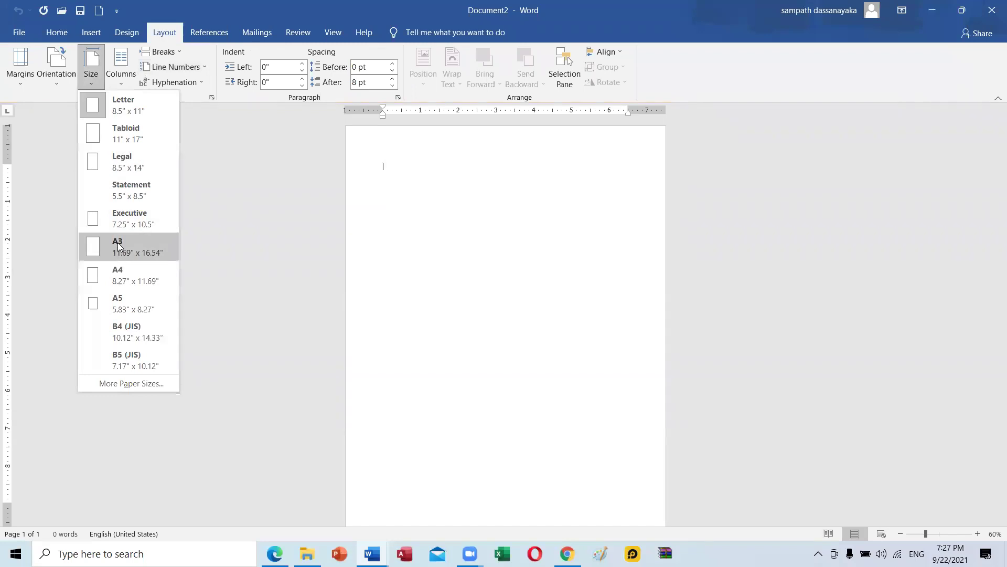
{"action": "left_click", "coordinate": [118, 247]}
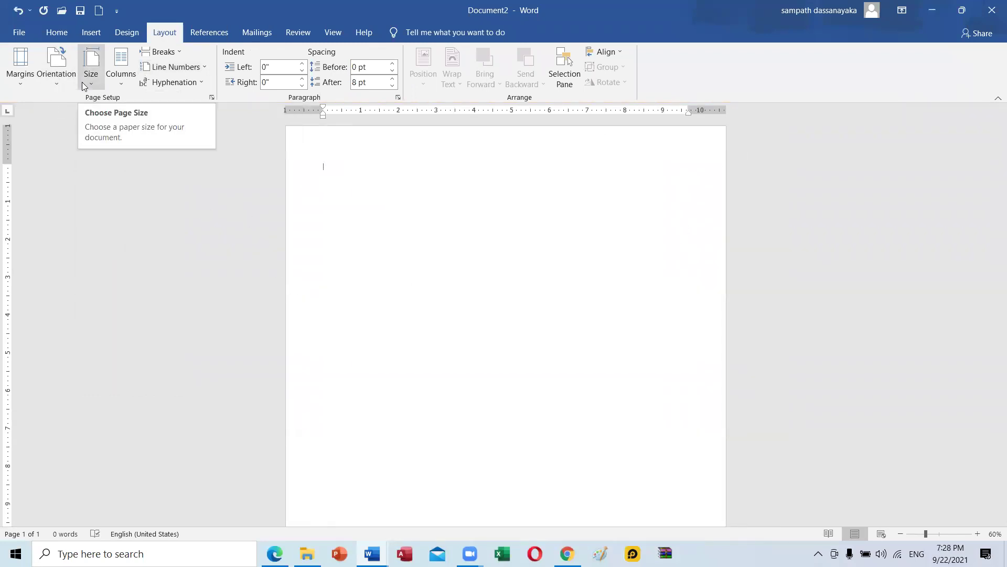
{"action": "left_click", "coordinate": [42, 78]}
{"action": "left_click", "coordinate": [60, 133]}
{"action": "scroll", "coordinate": [434, 310], "scroll_direction": "down", "scroll_amount": 2, "text": "ctrl"}
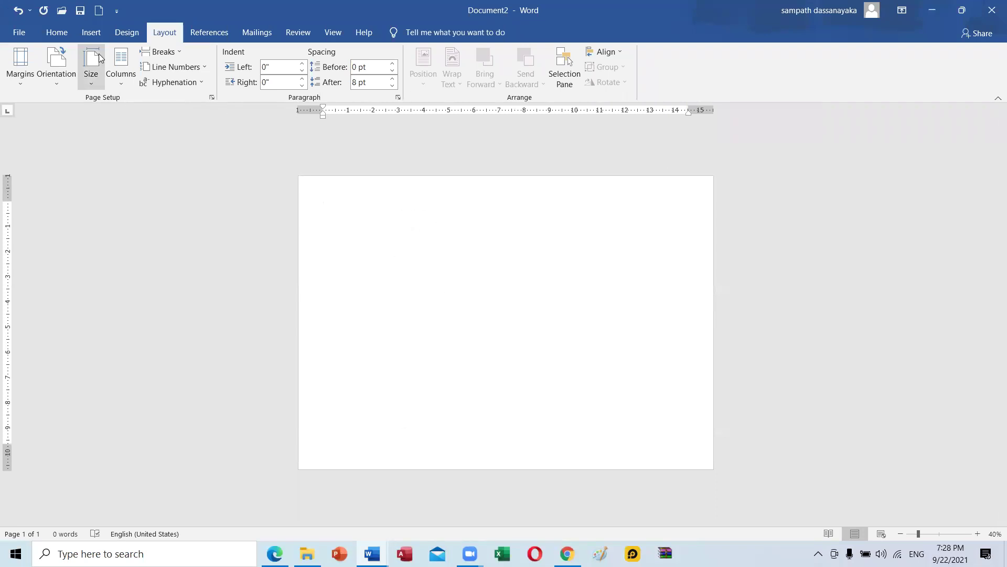
Split the page into two columns from the Layout options.
{"action": "left_click", "coordinate": [58, 32]}
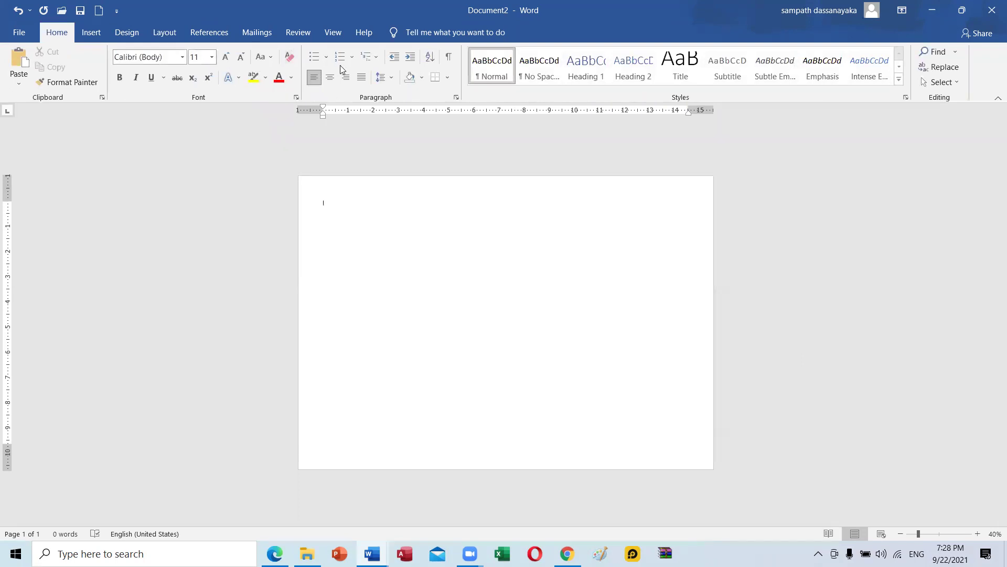
{"action": "left_click", "coordinate": [126, 33]}
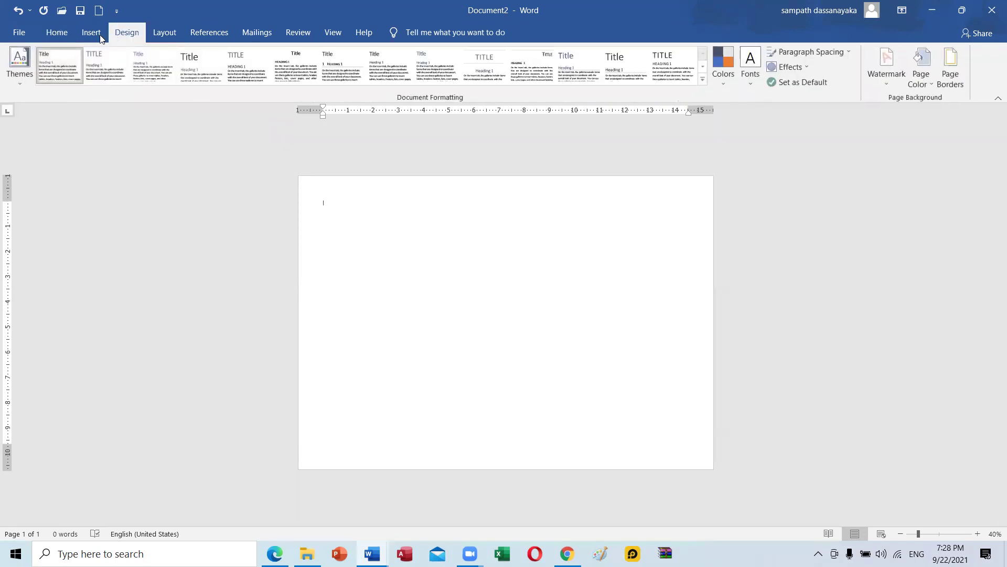
{"action": "left_click", "coordinate": [100, 36]}
{"action": "left_click", "coordinate": [66, 34]}
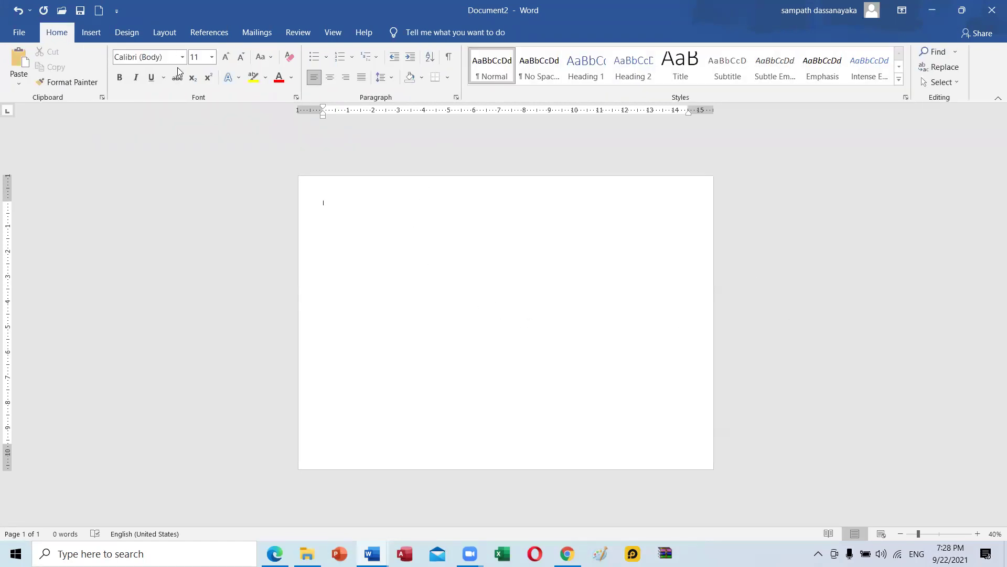
{"action": "left_click", "coordinate": [164, 34]}
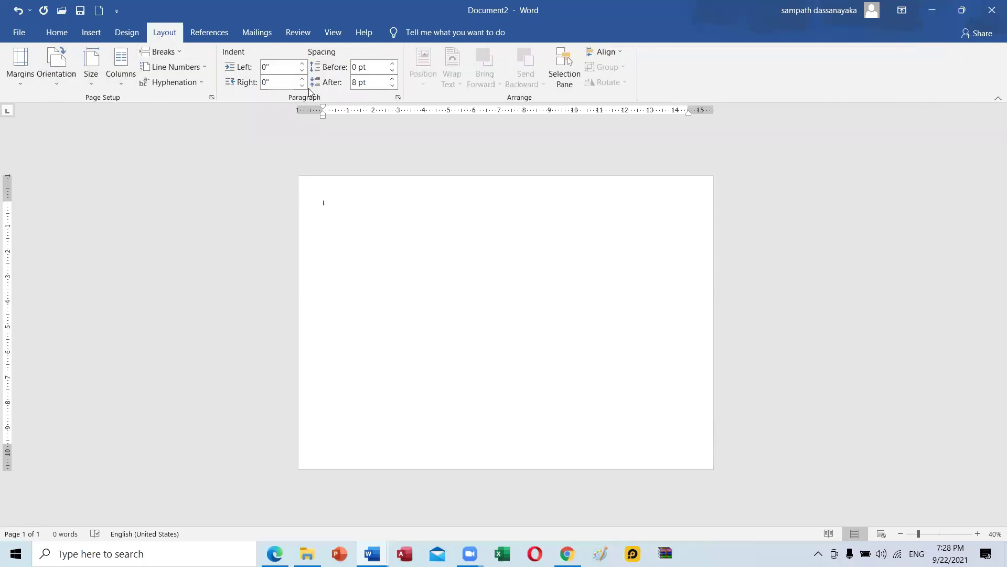
{"action": "left_click", "coordinate": [124, 82]}
{"action": "left_click", "coordinate": [129, 136]}
{"action": "left_click", "coordinate": [92, 34]}
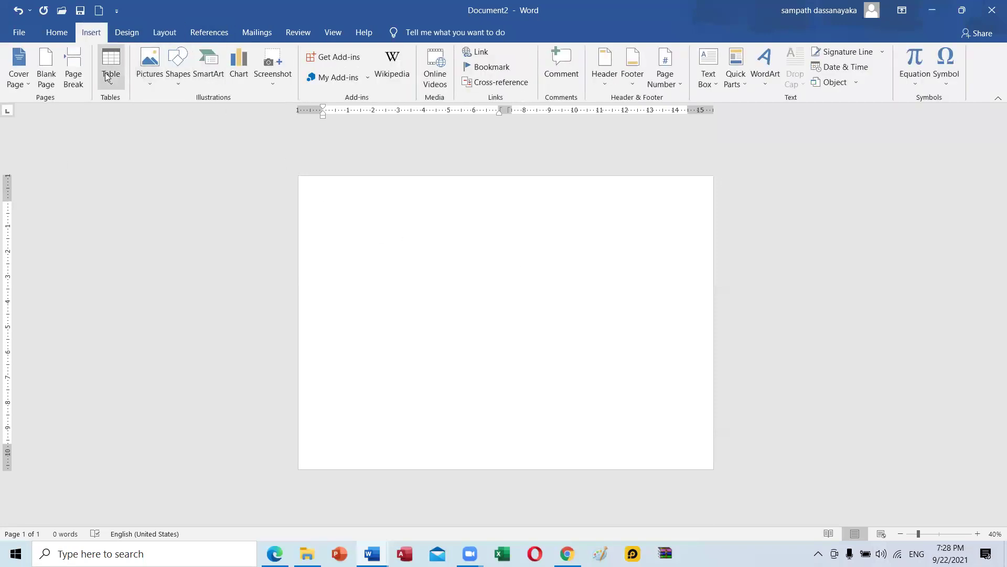
Draw a tall rectangle on the page's left half with No Fill.
{"action": "left_click", "coordinate": [180, 79]}
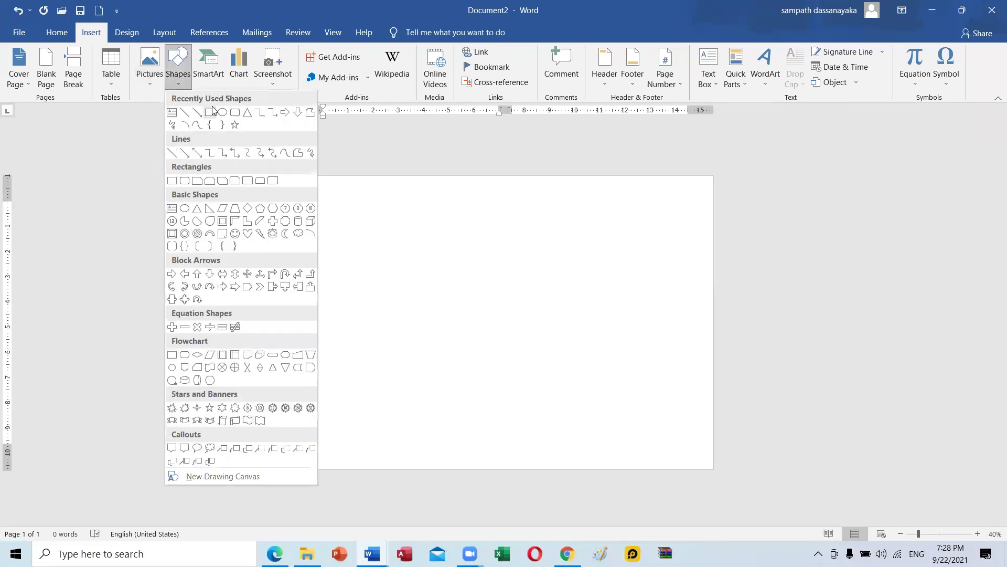
{"action": "left_click", "coordinate": [210, 111]}
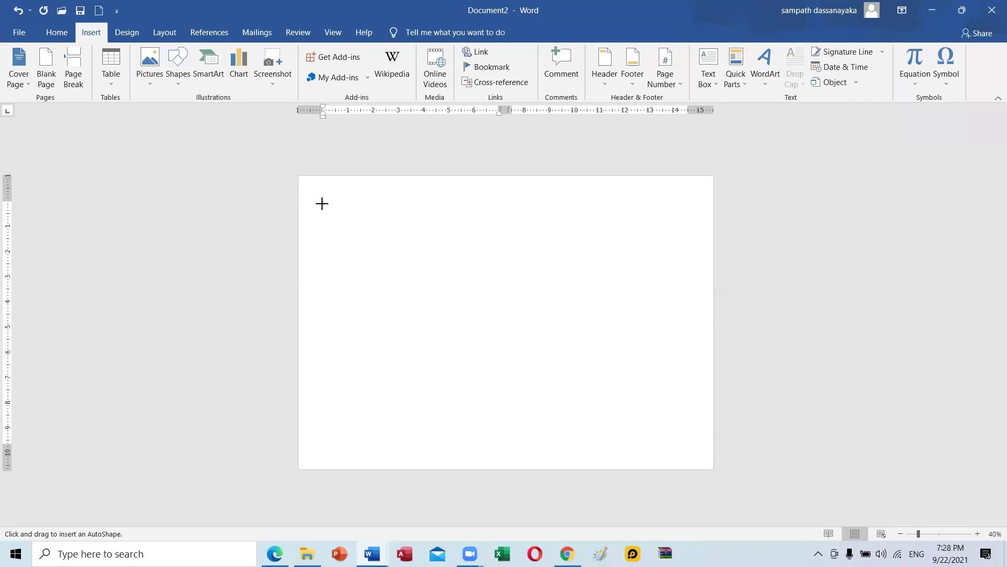
{"action": "mouse_move", "coordinate": [322, 204]}
{"action": "left_mouse_down"}
{"action": "mouse_move", "coordinate": [434, 258]}
{"action": "mouse_move", "coordinate": [494, 451]}
{"action": "left_mouse_up"}
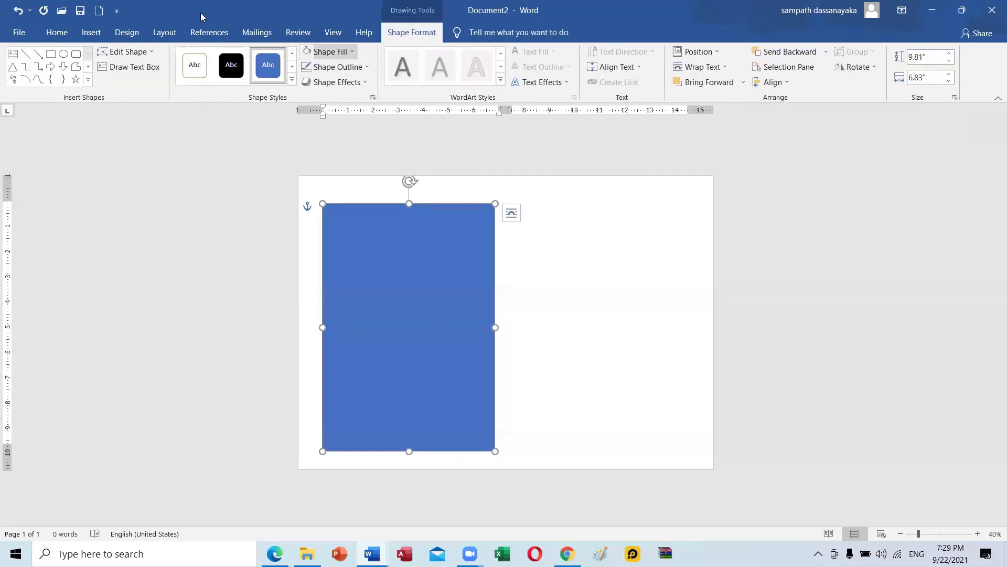
{"action": "left_click", "coordinate": [330, 51]}
{"action": "left_click", "coordinate": [324, 162]}
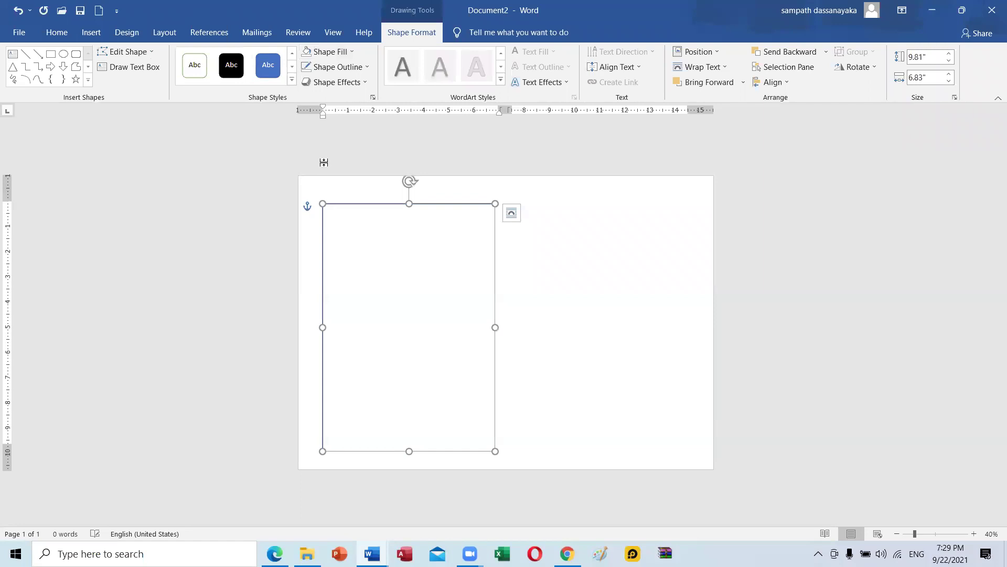
{"action": "left_click", "coordinate": [393, 212]}
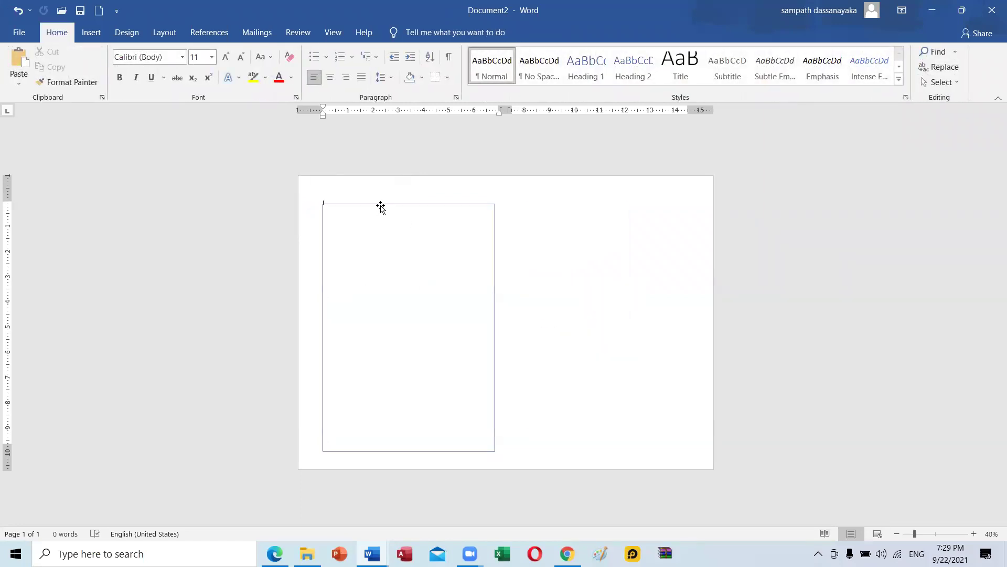
Copy the rectangle onto the right half, then switch back to Document1.
{"action": "left_click", "coordinate": [380, 204]}
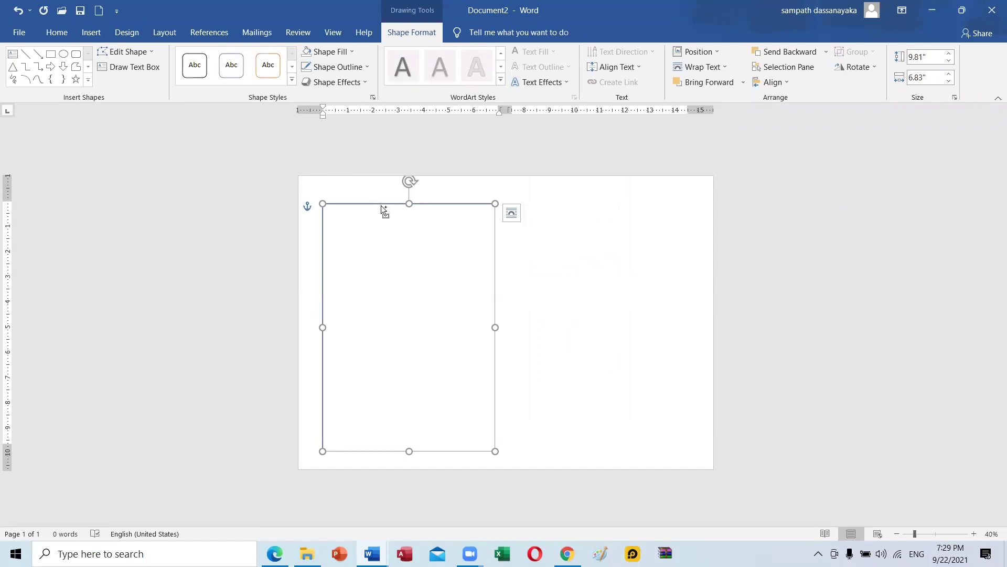
{"action": "left_click_drag", "start_coordinate": [420, 209], "coordinate": [623, 204]}
{"action": "left_click", "coordinate": [305, 325]}
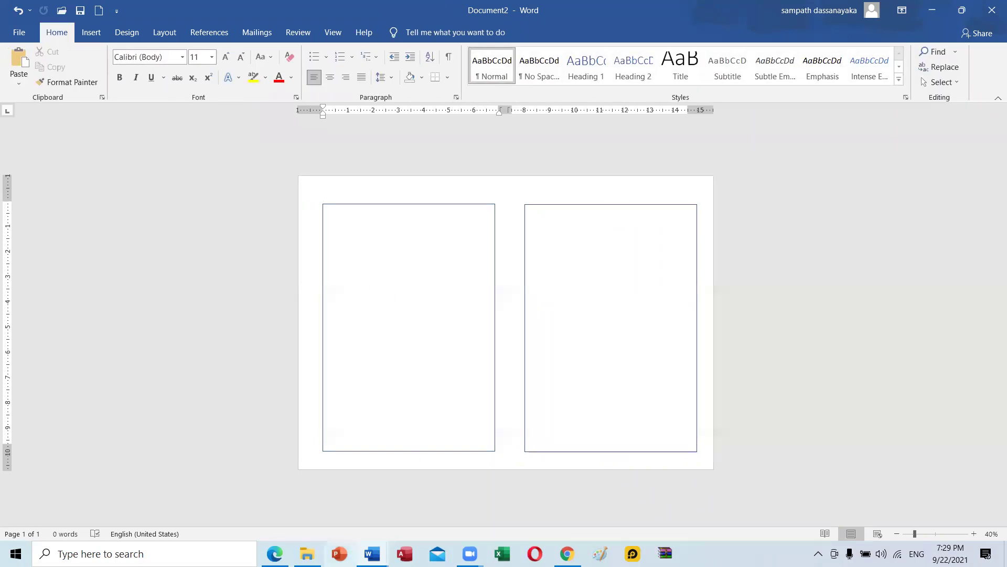
{"action": "left_click", "coordinate": [372, 554]}
{"action": "left_click", "coordinate": [666, 481]}
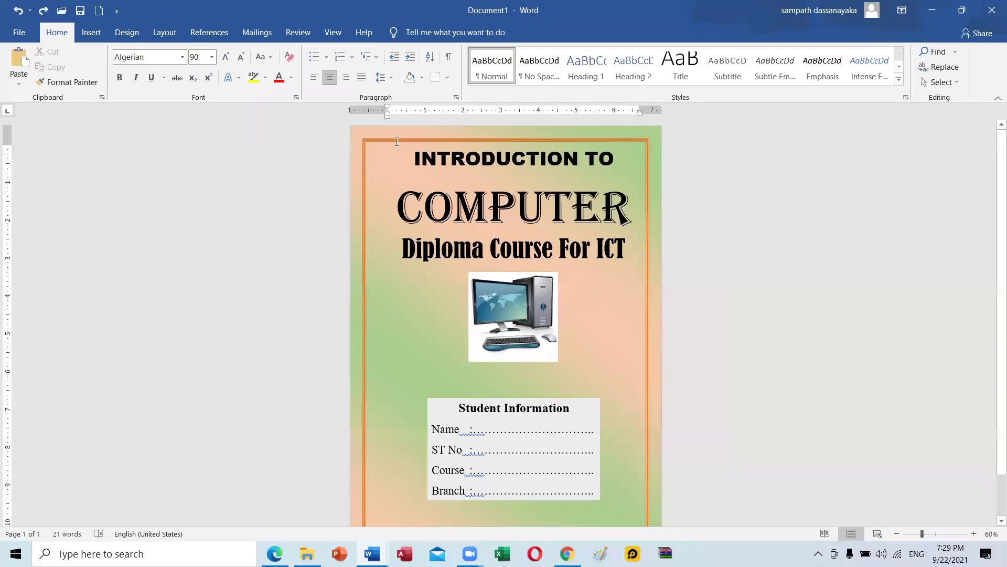
Paste the cover title, picture and Student Information box into Document2, placing the box under the picture.
{"action": "left_click_drag", "start_coordinate": [399, 146], "coordinate": [623, 535]}
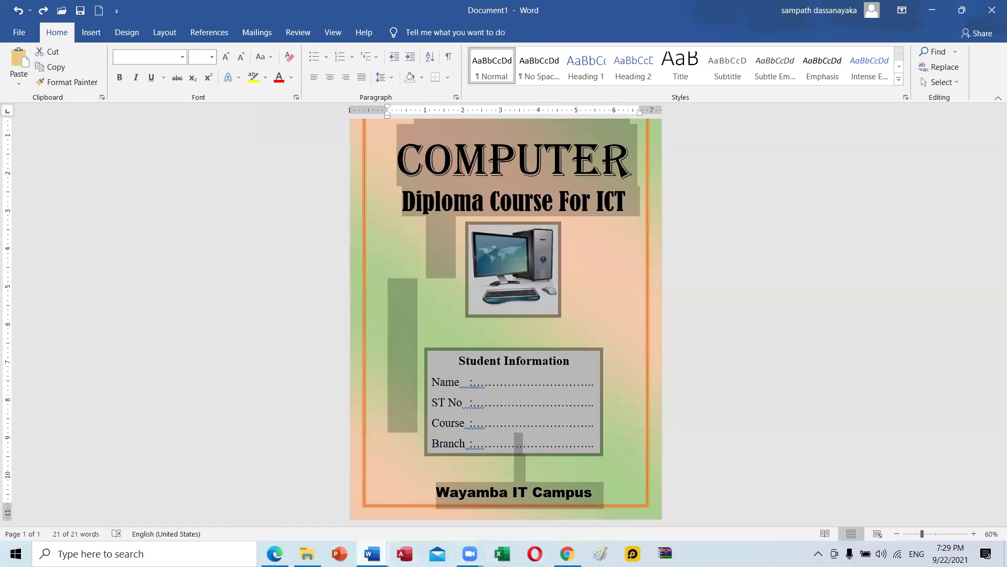
{"action": "left_click", "coordinate": [372, 553]}
{"action": "left_click", "coordinate": [754, 506]}
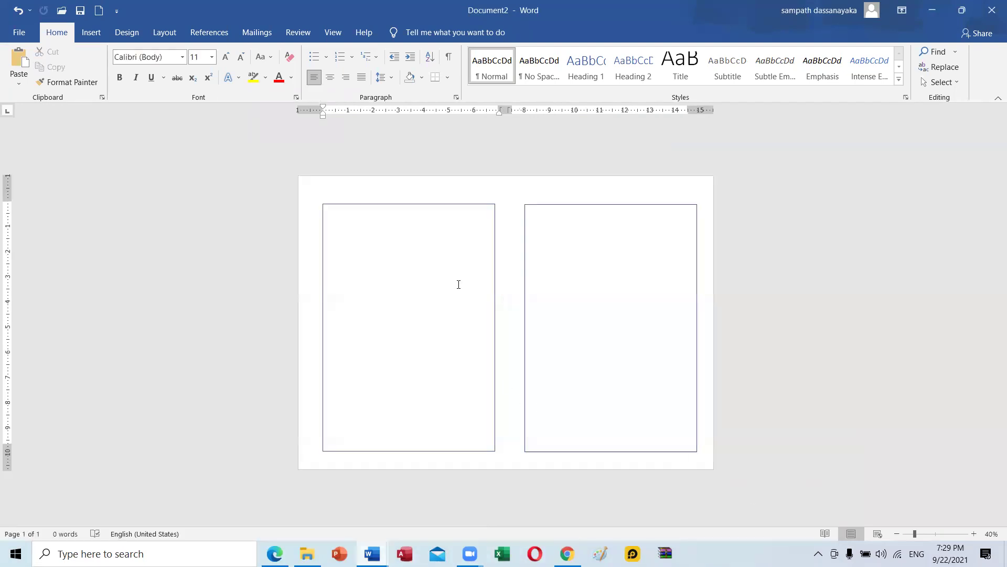
{"action": "key", "text": "ctrl+v"}
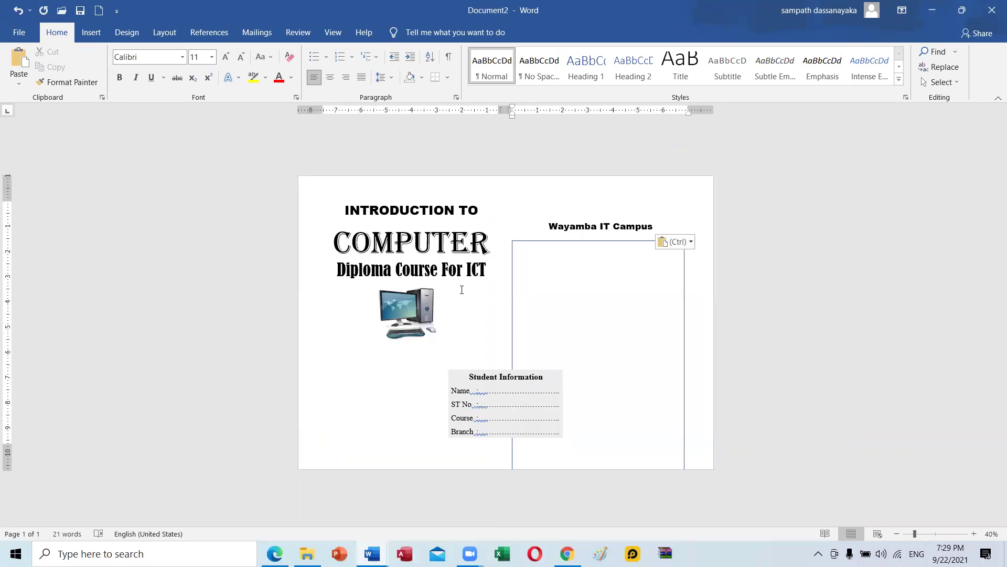
{"action": "left_click", "coordinate": [462, 290]}
{"action": "left_click", "coordinate": [489, 376]}
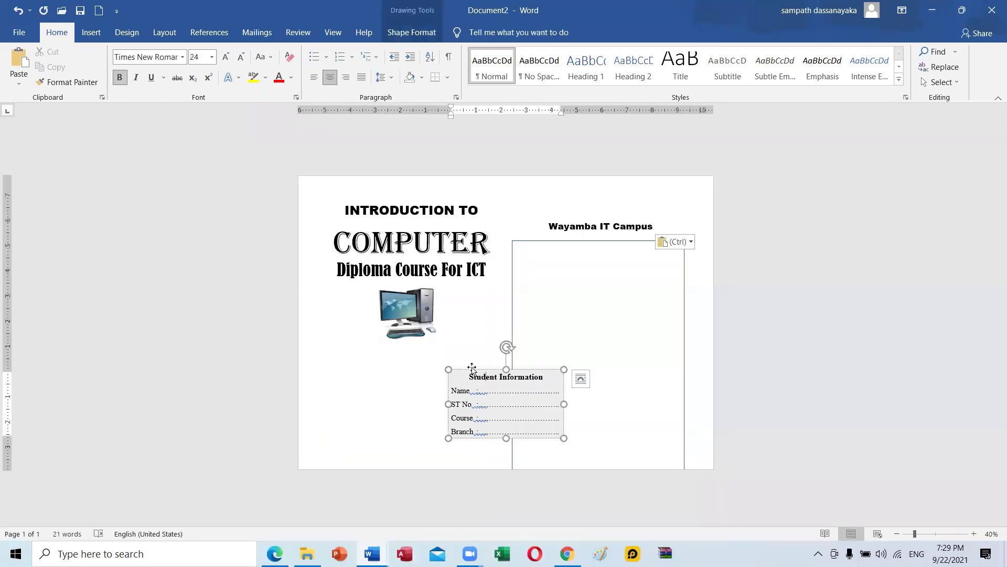
{"action": "left_click_drag", "start_coordinate": [467, 369], "coordinate": [365, 363]}
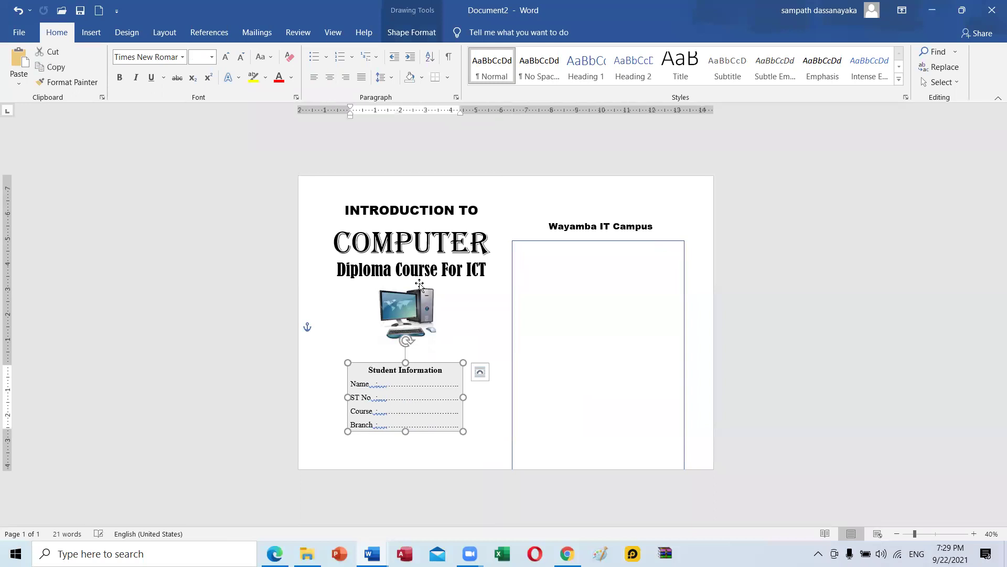
Move the rectangle over the cover, adjust page margins, and extend the border below Wayamba IT Campus.
{"action": "left_click", "coordinate": [513, 266]}
{"action": "left_click_drag", "start_coordinate": [513, 265], "coordinate": [315, 216]}
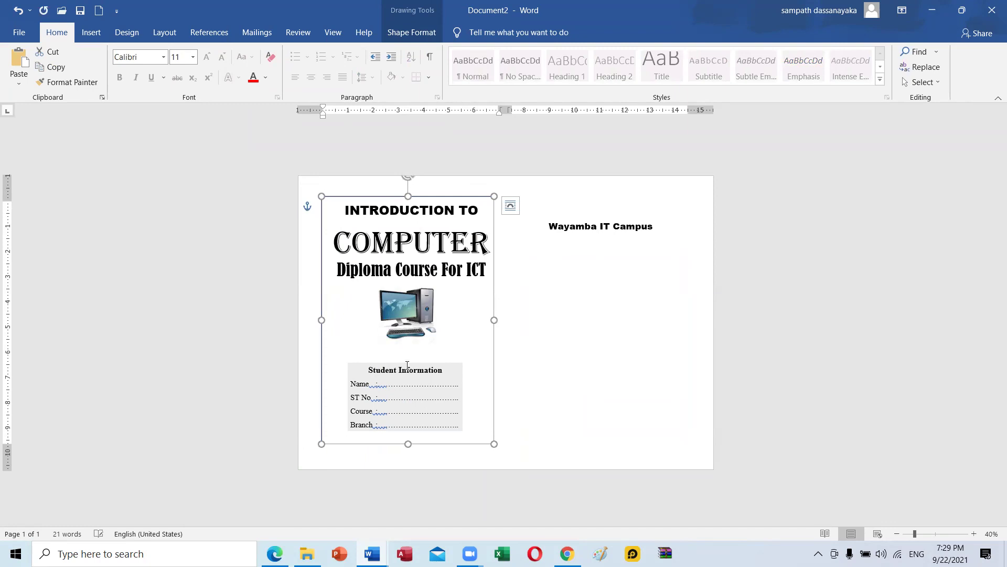
{"action": "left_click", "coordinate": [398, 438]}
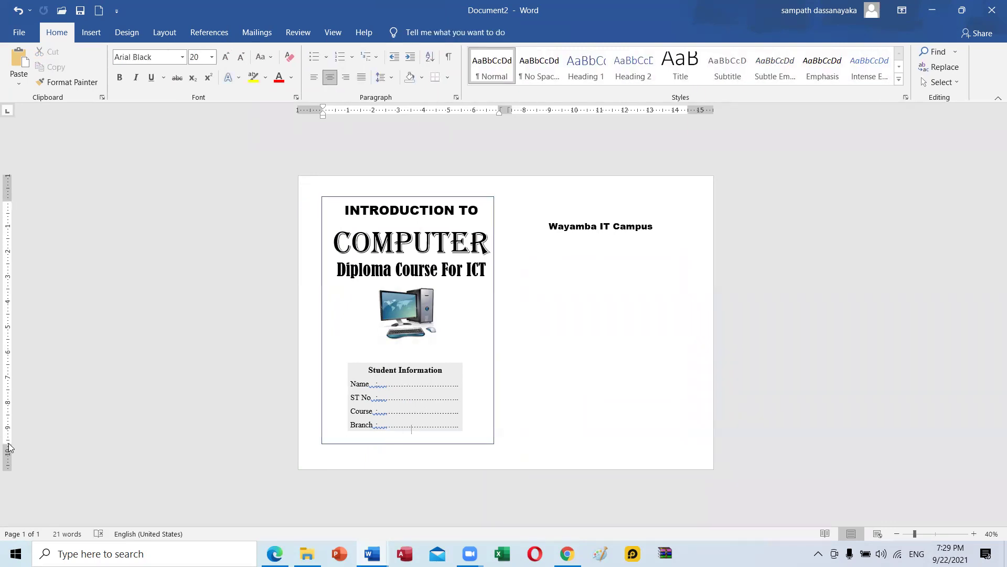
{"action": "left_click_drag", "start_coordinate": [7, 446], "coordinate": [8, 463]}
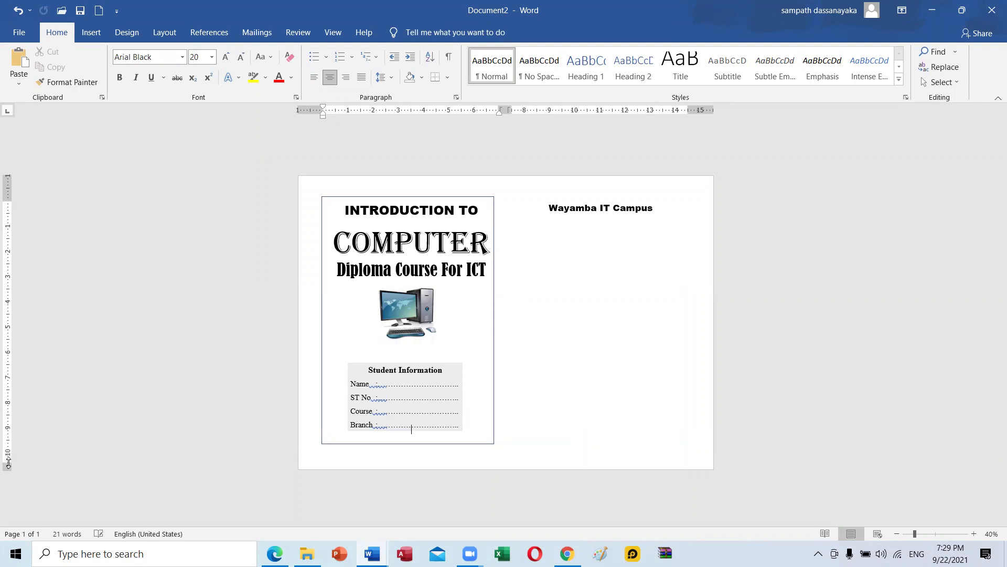
{"action": "left_click_drag", "start_coordinate": [6, 200], "coordinate": [8, 191]}
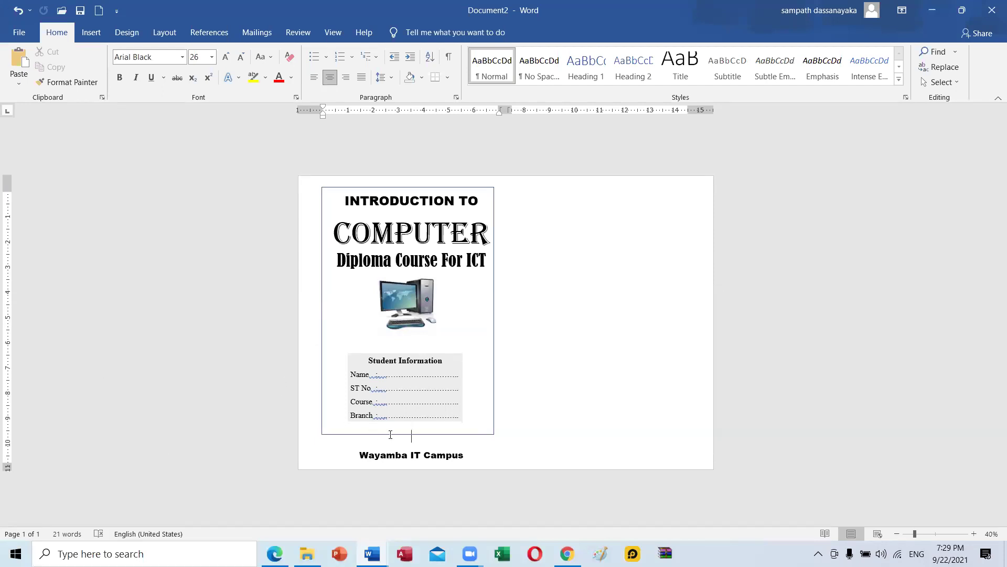
{"action": "left_click", "coordinate": [484, 434]}
{"action": "left_click_drag", "start_coordinate": [407, 434], "coordinate": [410, 463]}
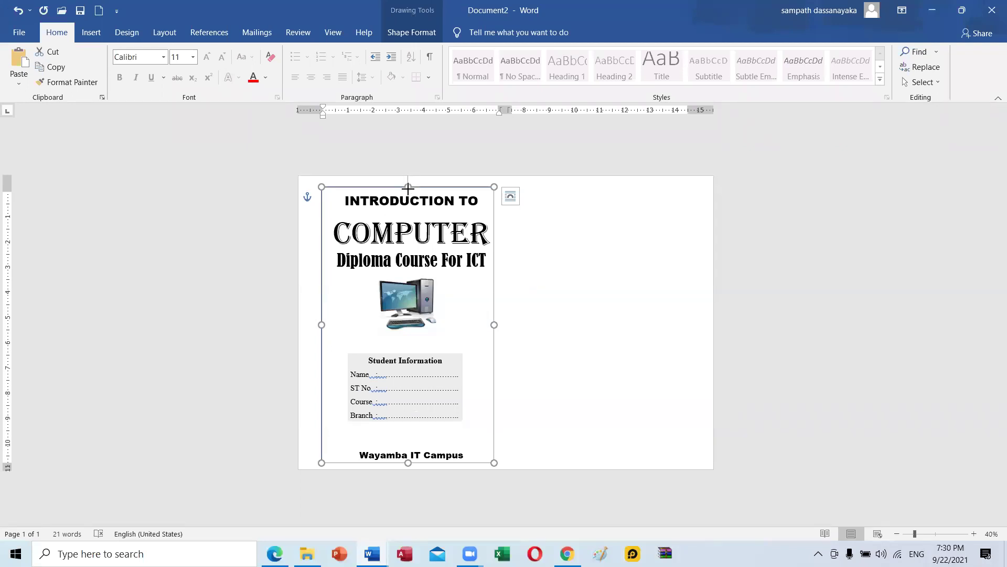
{"action": "left_click_drag", "start_coordinate": [408, 187], "coordinate": [409, 189]}
{"action": "left_click", "coordinate": [539, 295]}
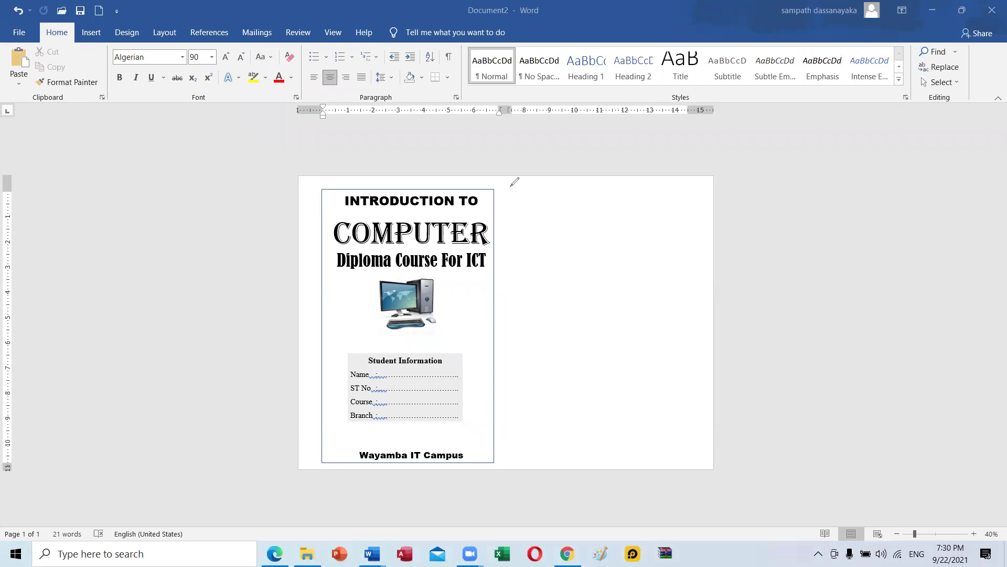
{"action": "left_click_drag", "start_coordinate": [503, 185], "coordinate": [505, 449]}
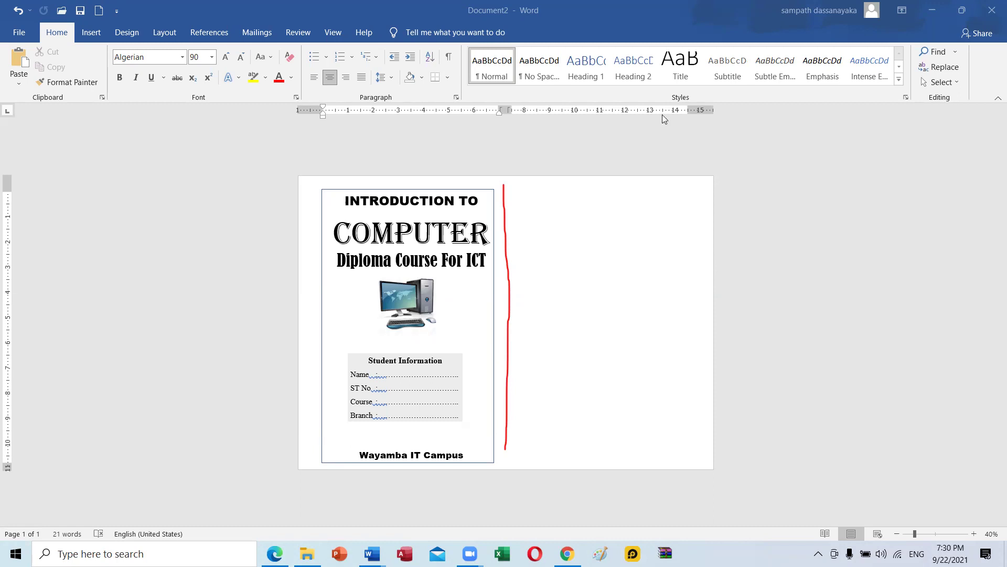
{"action": "key", "text": "ctrl+z"}
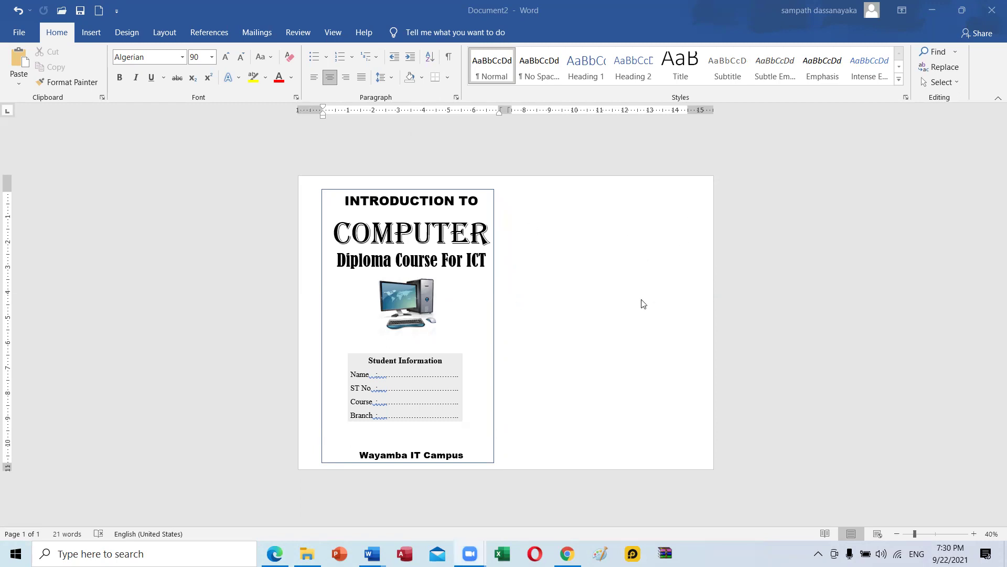
{"action": "left_click", "coordinate": [346, 203]}
Select the entire cover content and cut it, after some undo and redo.
{"action": "left_click_drag", "start_coordinate": [346, 203], "coordinate": [474, 446]}
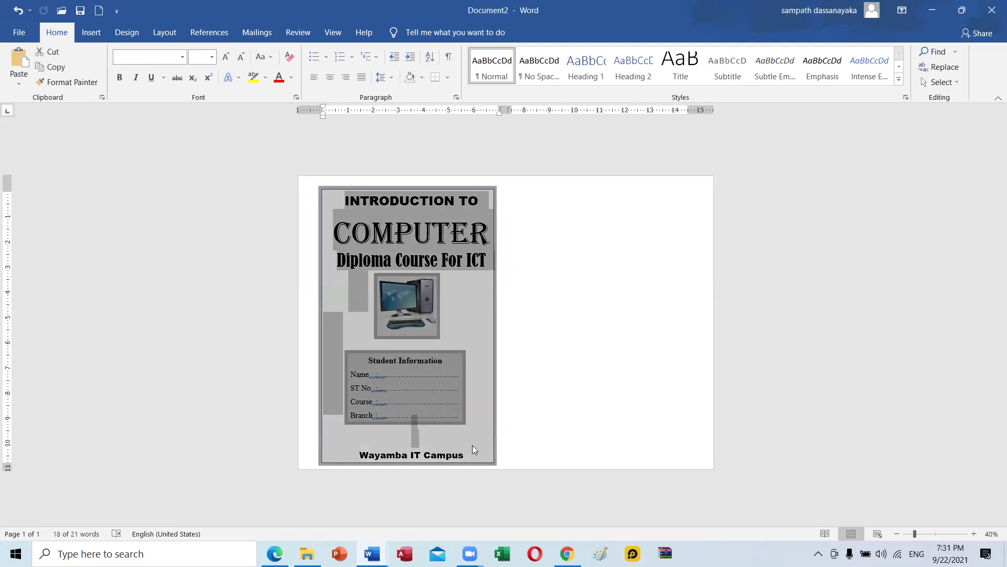
{"action": "key", "text": "Delete"}
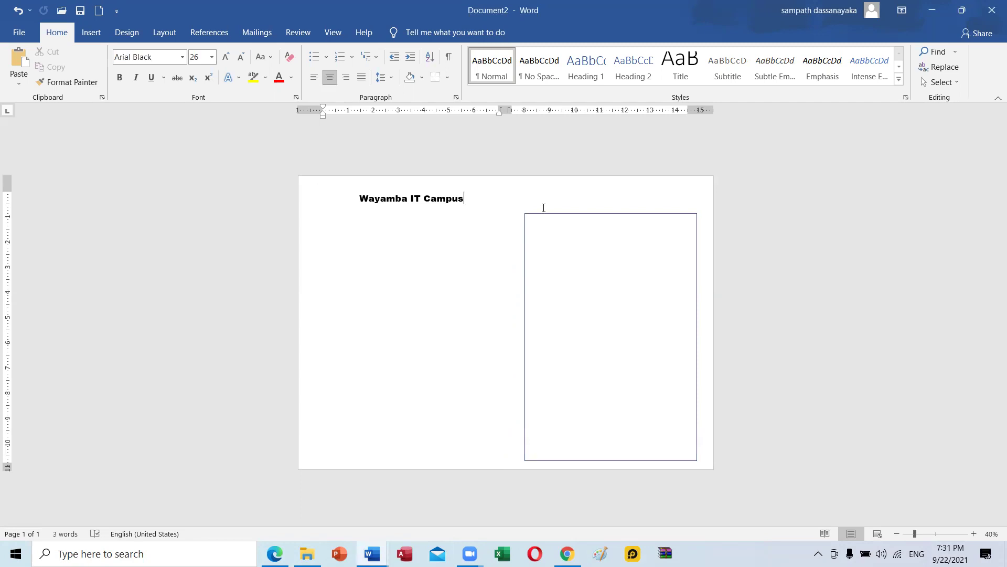
{"action": "key", "text": "ctrl+z"}
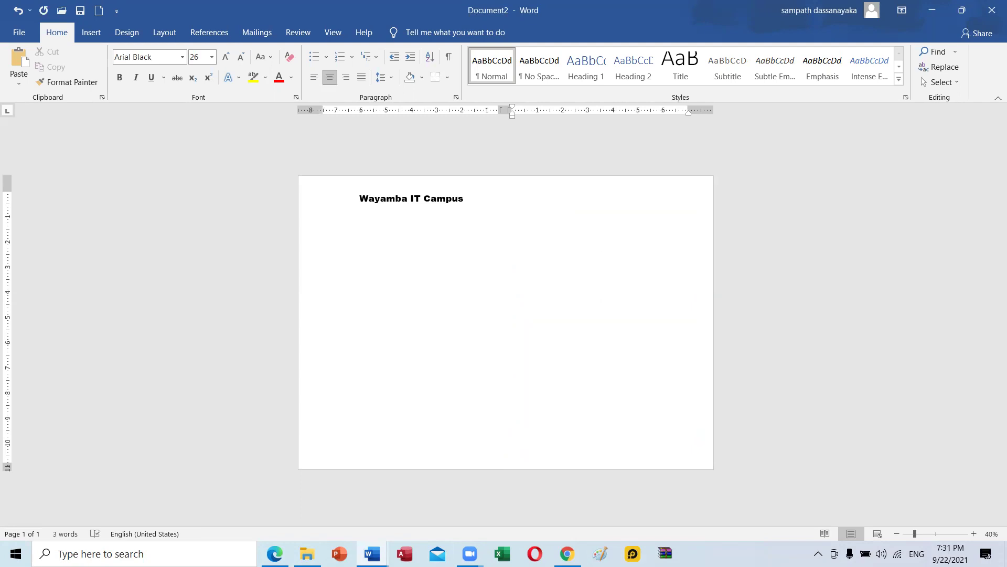
{"action": "key", "text": "ctrl+z"}
{"action": "key", "text": "ctrl+y"}
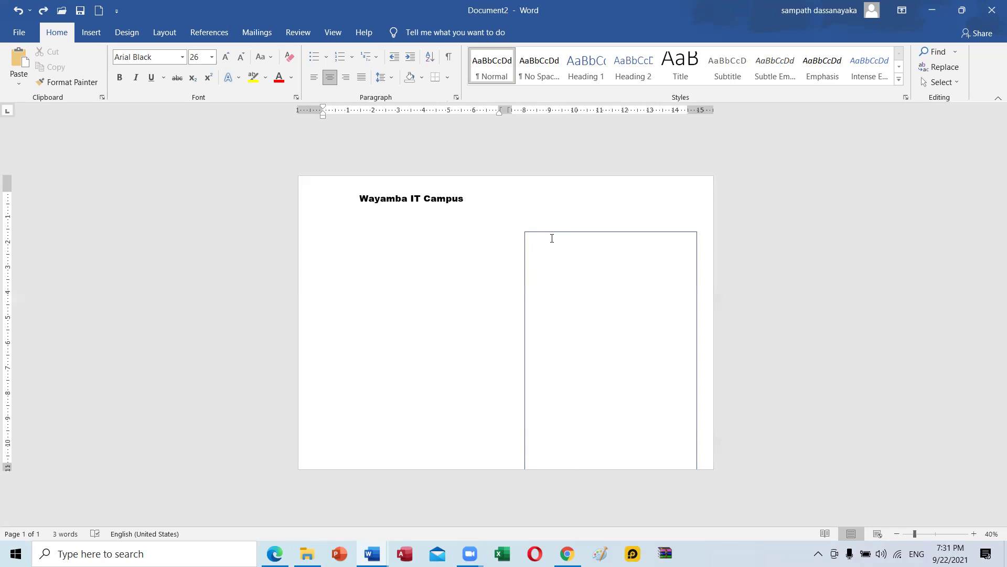
{"action": "key", "text": "ctrl+y"}
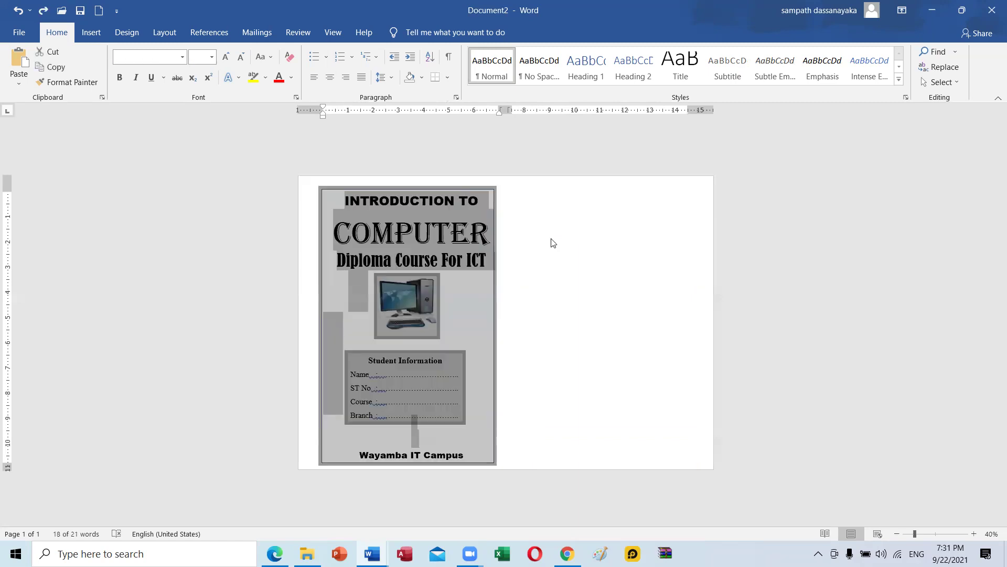
{"action": "mouse_move", "coordinate": [352, 204]}
{"action": "left_mouse_down"}
{"action": "mouse_move", "coordinate": [420, 378]}
{"action": "mouse_move", "coordinate": [452, 413]}
{"action": "mouse_move", "coordinate": [455, 462]}
{"action": "left_mouse_up"}
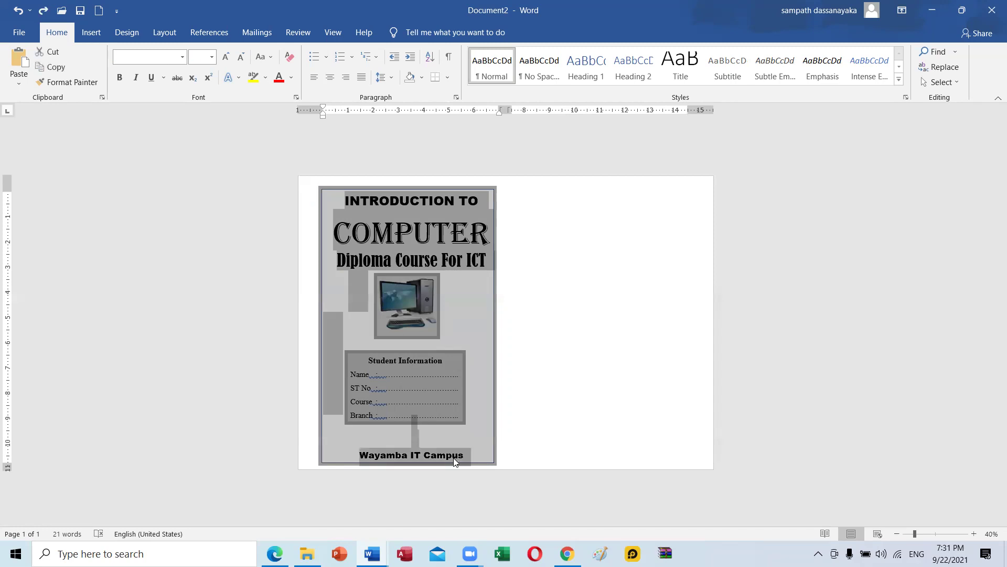
{"action": "key", "text": "Delete"}
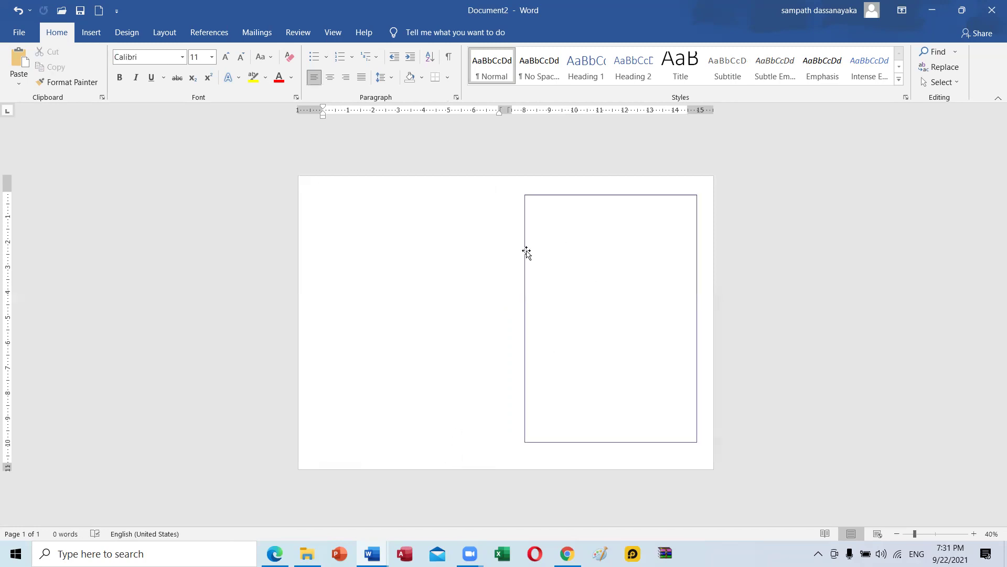
Move the empty border rectangle to the page's left side and select its paragraph.
{"action": "left_click", "coordinate": [525, 257]}
{"action": "left_click_drag", "start_coordinate": [525, 258], "coordinate": [327, 261]}
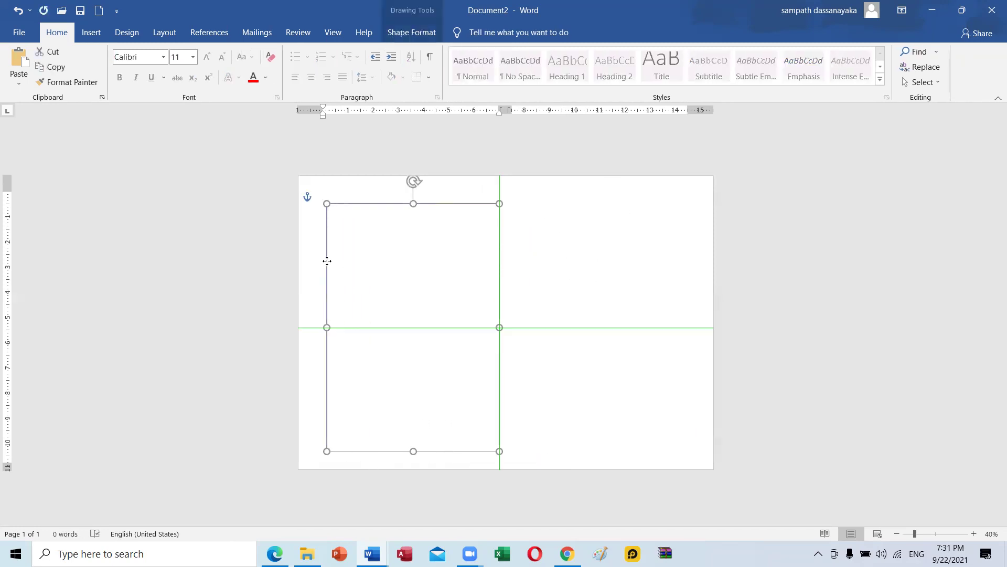
{"action": "left_click", "coordinate": [578, 199]}
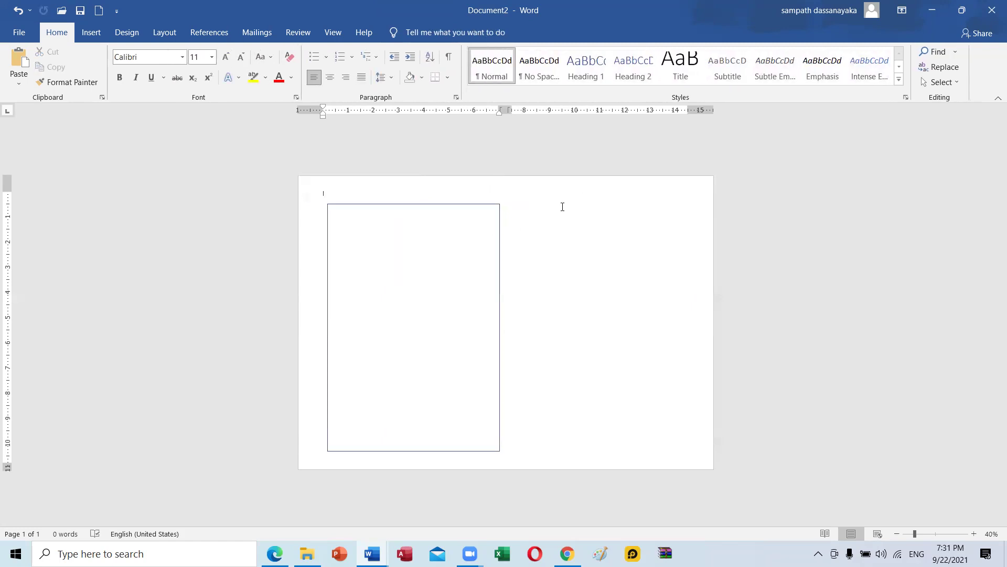
{"action": "double_click", "coordinate": [507, 234]}
{"action": "left_click", "coordinate": [506, 247]}
{"action": "double_click", "coordinate": [480, 281]}
{"action": "left_click", "coordinate": [487, 280]}
Select the rectangle's empty anchoring paragraph and delete the leftover rectangle.
{"action": "left_click_drag", "start_coordinate": [484, 411], "coordinate": [443, 373]}
{"action": "double_click", "coordinate": [499, 400]}
{"action": "left_click", "coordinate": [488, 402]}
{"action": "double_click", "coordinate": [497, 420]}
{"action": "left_click", "coordinate": [497, 423]}
{"action": "double_click", "coordinate": [498, 423]}
{"action": "key", "text": "Delete"}
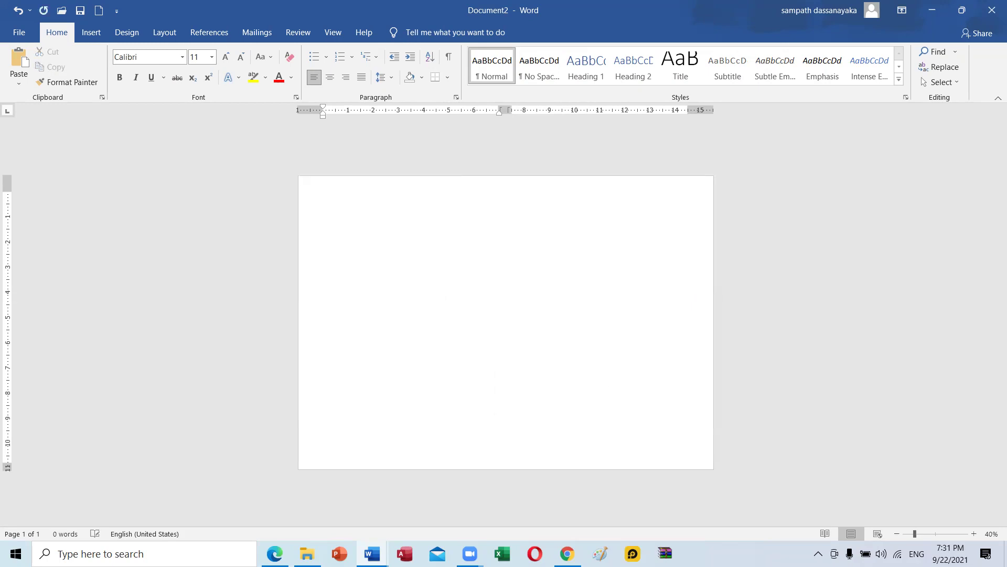
Paste the cover back and remove the empty lines below Diploma Course For ICT.
{"action": "key", "text": "Return"}
{"action": "key", "text": "Return"}
{"action": "key", "text": "Return"}
{"action": "key", "text": "Return"}
{"action": "key", "text": "Return"}
{"action": "key", "text": "Return"}
{"action": "key", "text": "Return"}
{"action": "key", "text": "Return"}
{"action": "key", "text": "Return"}
{"action": "key", "text": "Return"}
{"action": "key", "text": "Return"}
{"action": "key", "text": "Return"}
{"action": "key", "text": "Return"}
{"action": "key", "text": "Return"}
{"action": "key", "text": "Return"}
{"action": "key", "text": "Return"}
{"action": "key", "text": "Return"}
{"action": "key", "text": "ctrl+v"}
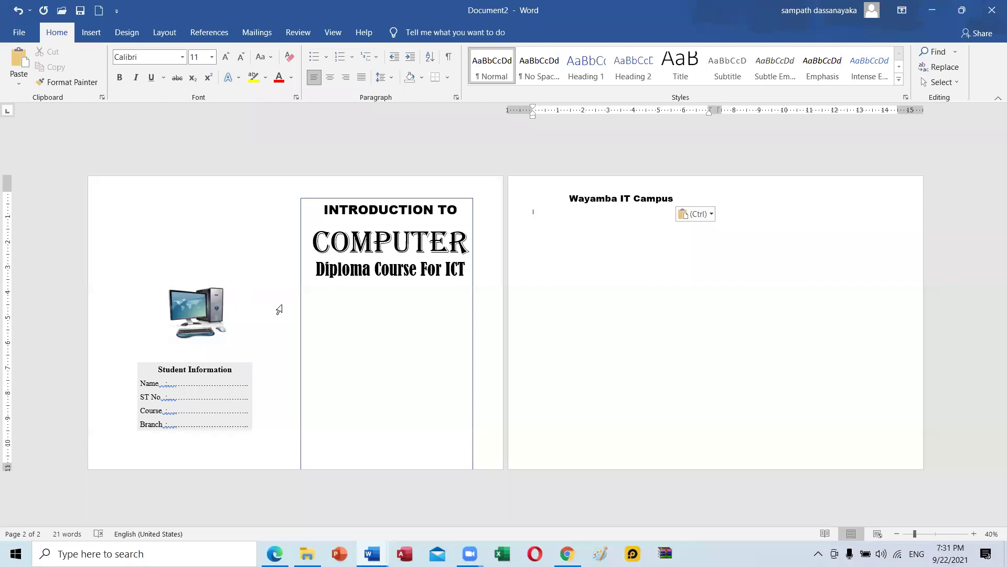
{"action": "left_click", "coordinate": [378, 192]}
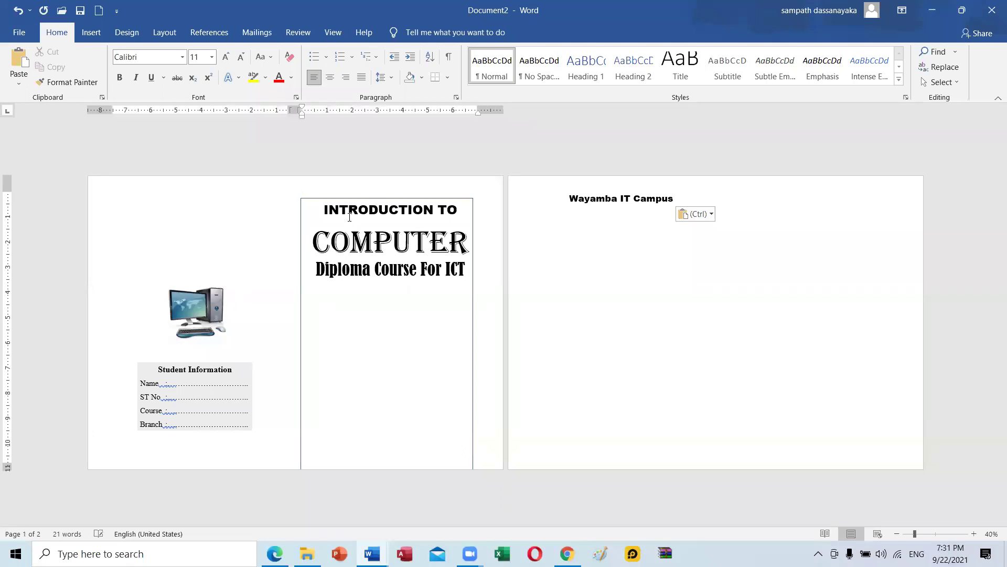
{"action": "left_click", "coordinate": [350, 216]}
{"action": "left_click", "coordinate": [318, 322]}
{"action": "left_click", "coordinate": [332, 302]}
{"action": "key", "text": "Delete"}
{"action": "key", "text": "Delete"}
{"action": "key", "text": "Delete"}
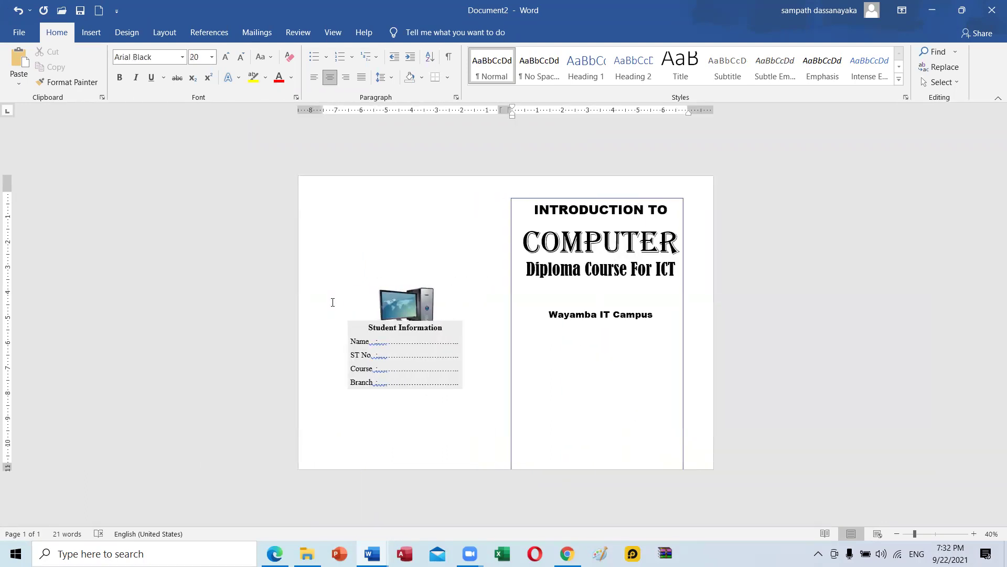
{"action": "key", "text": "Return"}
{"action": "key", "text": "Return"}
{"action": "key", "text": "Return"}
{"action": "key", "text": "Return"}
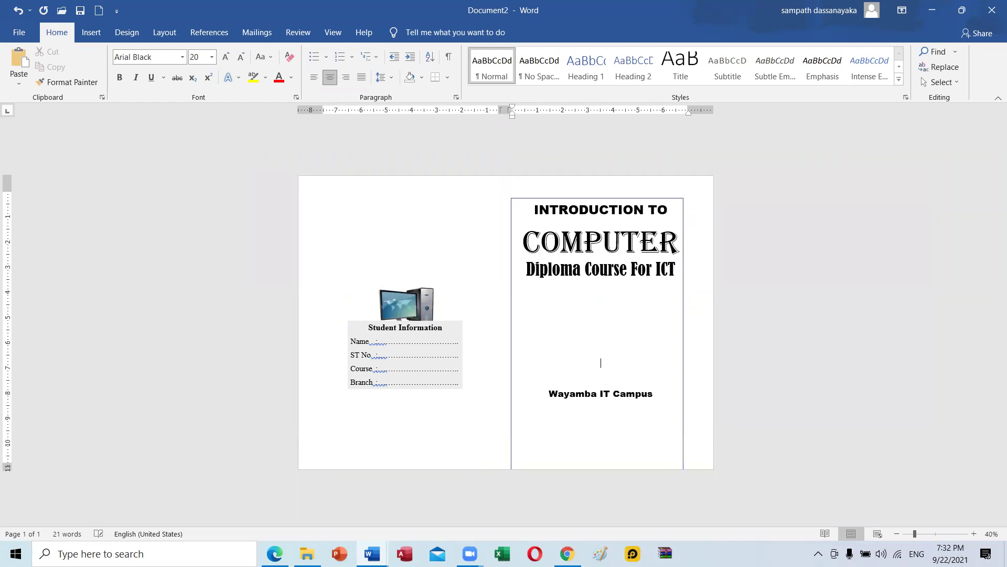
Place the computer picture and centred Student Information box above Wayamba IT Campus.
{"action": "left_click_drag", "start_coordinate": [433, 307], "coordinate": [621, 325]}
{"action": "left_click", "coordinate": [438, 317]}
{"action": "mouse_move", "coordinate": [439, 317]}
{"action": "left_mouse_down"}
{"action": "mouse_move", "coordinate": [636, 346]}
{"action": "mouse_move", "coordinate": [592, 357]}
{"action": "left_mouse_up"}
{"action": "left_click", "coordinate": [661, 370]}
{"action": "key", "text": "Return"}
{"action": "key", "text": "Return"}
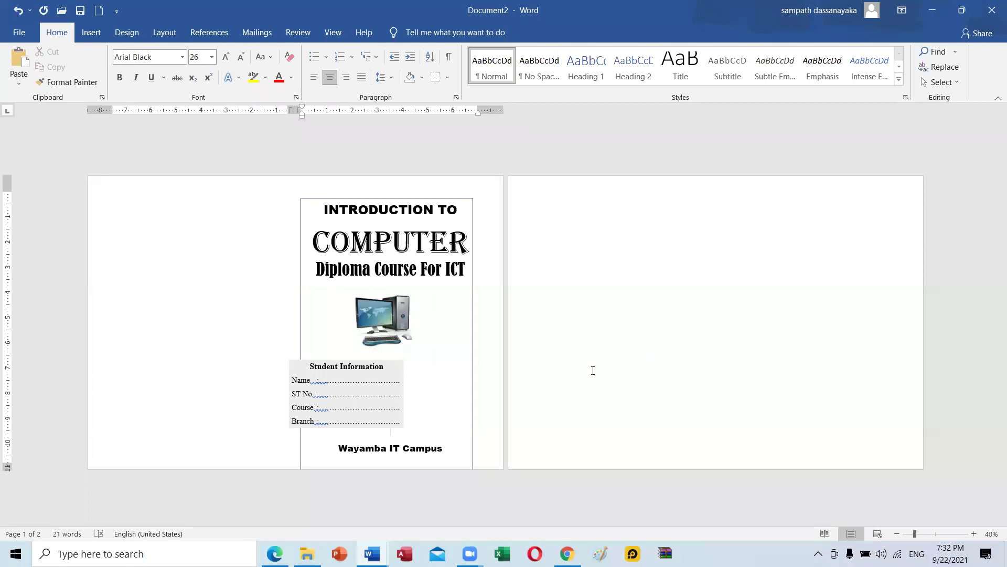
{"action": "left_click", "coordinate": [382, 393]}
{"action": "left_click_drag", "start_coordinate": [386, 359], "coordinate": [430, 356]}
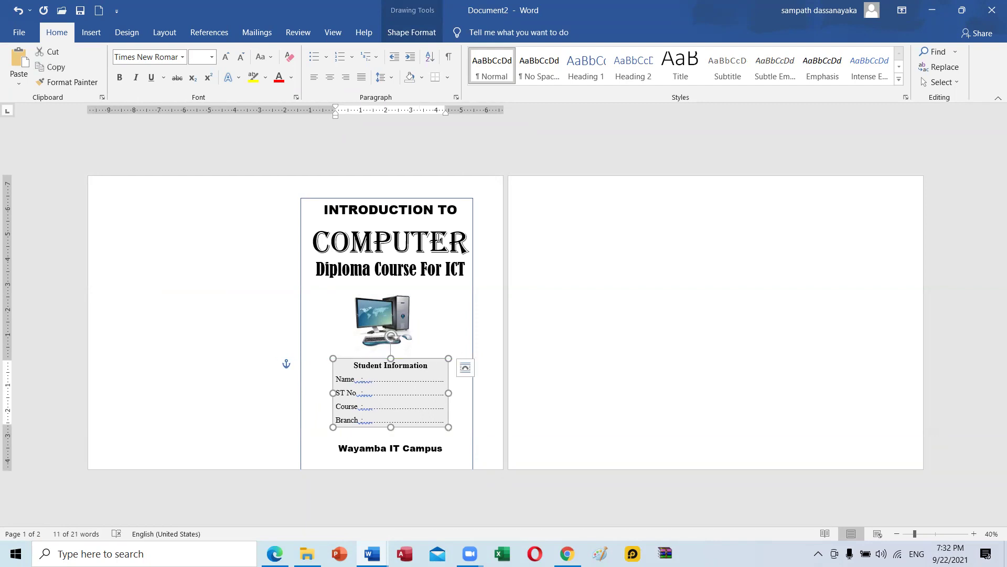
Reposition and shorten the cover's border box and fine-tune the top, bottom and right margins.
{"action": "mouse_move", "coordinate": [422, 199]}
{"action": "left_mouse_down"}
{"action": "mouse_move", "coordinate": [441, 182]}
{"action": "mouse_move", "coordinate": [433, 192]}
{"action": "left_mouse_up"}
{"action": "left_click", "coordinate": [252, 243]}
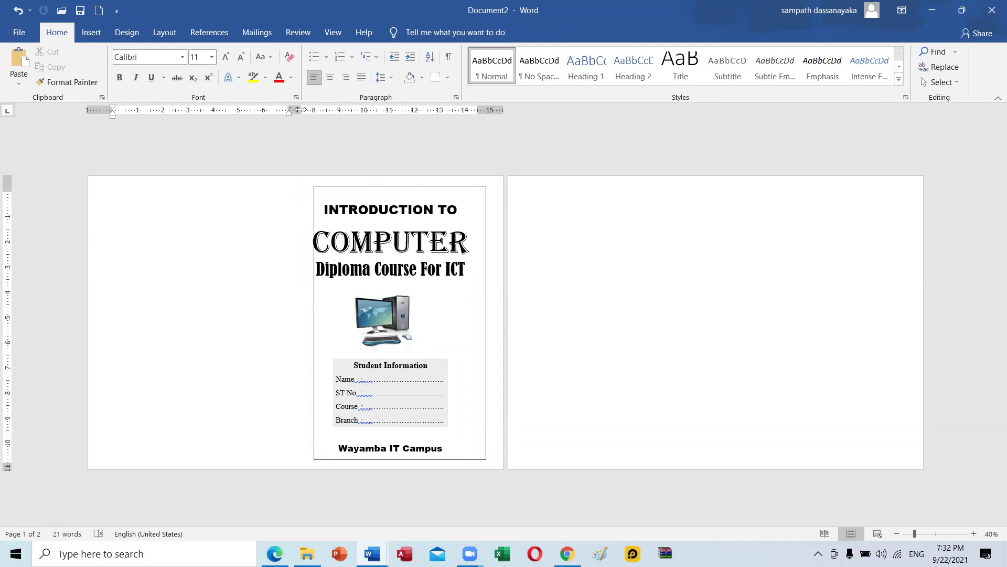
{"action": "left_click_drag", "start_coordinate": [348, 187], "coordinate": [340, 186]}
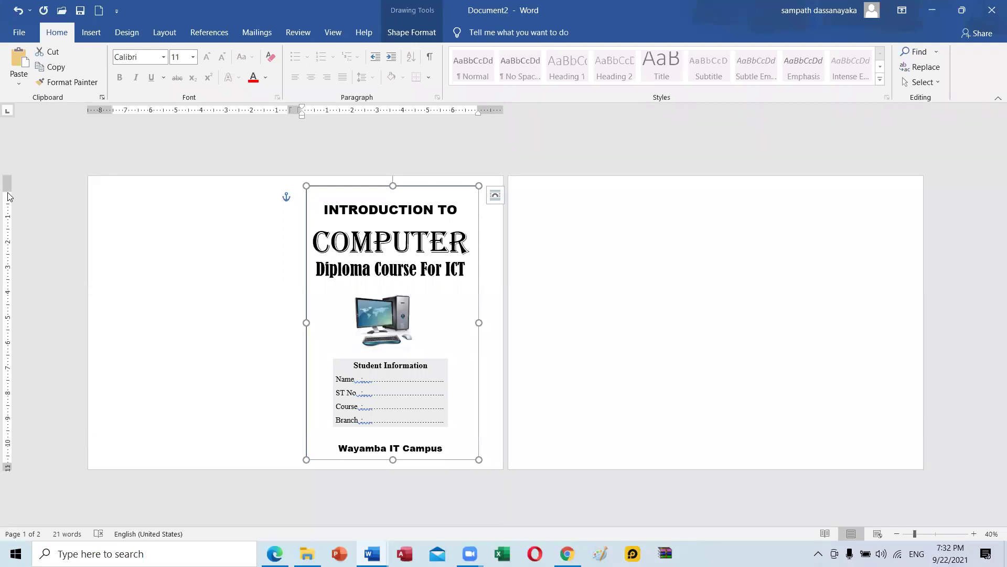
{"action": "left_click_drag", "start_coordinate": [8, 190], "coordinate": [7, 190]}
{"action": "key", "text": "Down"}
{"action": "key", "text": "Down"}
{"action": "key", "text": "Down"}
{"action": "key", "text": "Down"}
{"action": "key", "text": "Down"}
{"action": "key", "text": "Down"}
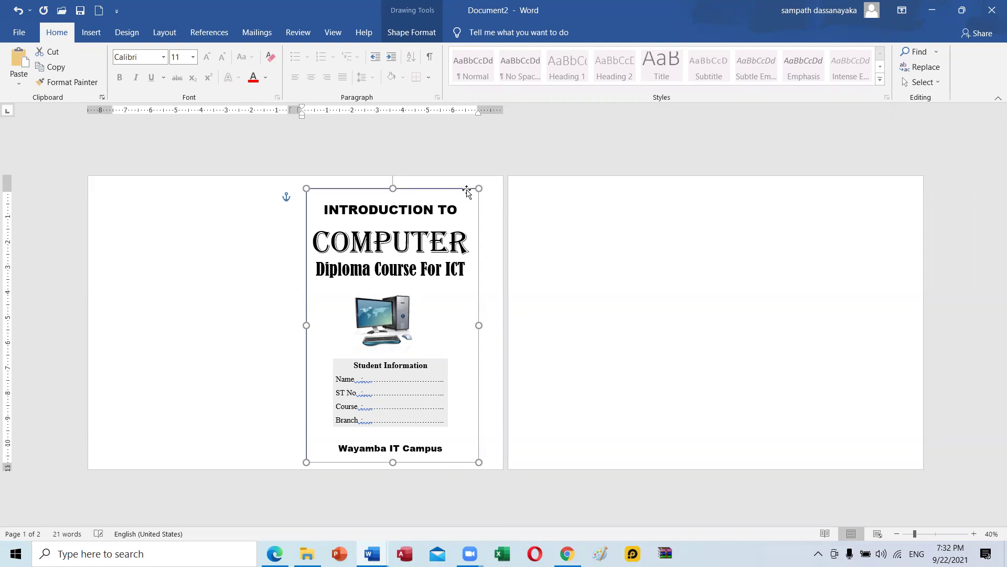
{"action": "key", "text": "Down"}
{"action": "key", "text": "Down"}
{"action": "key", "text": "Down"}
{"action": "key", "text": "Down"}
{"action": "key", "text": "Down"}
{"action": "key", "text": "Down"}
{"action": "key", "text": "Down"}
{"action": "key", "text": "Down"}
{"action": "key", "text": "Down"}
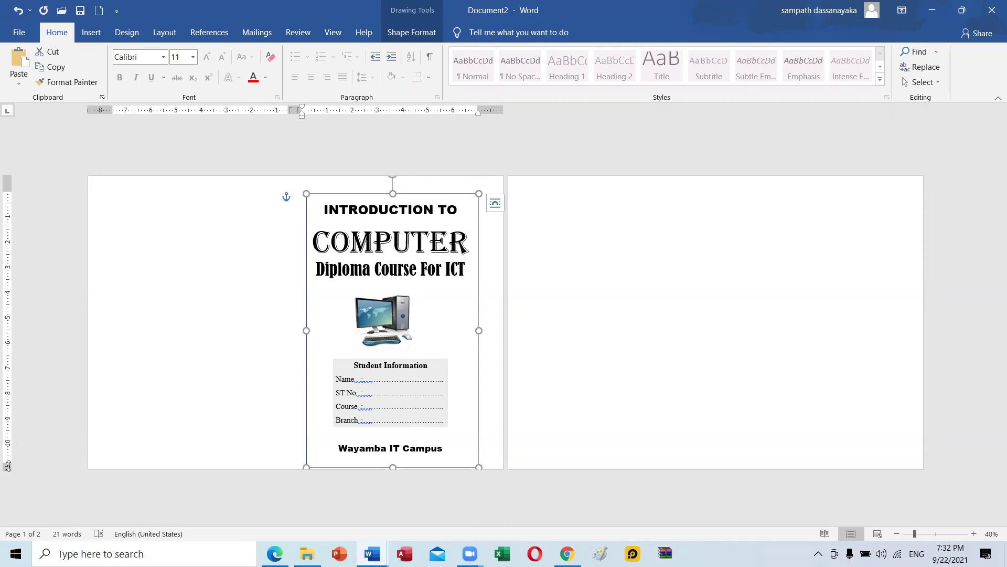
{"action": "left_click_drag", "start_coordinate": [7, 466], "coordinate": [8, 465]}
{"action": "left_click_drag", "start_coordinate": [392, 464], "coordinate": [391, 462]}
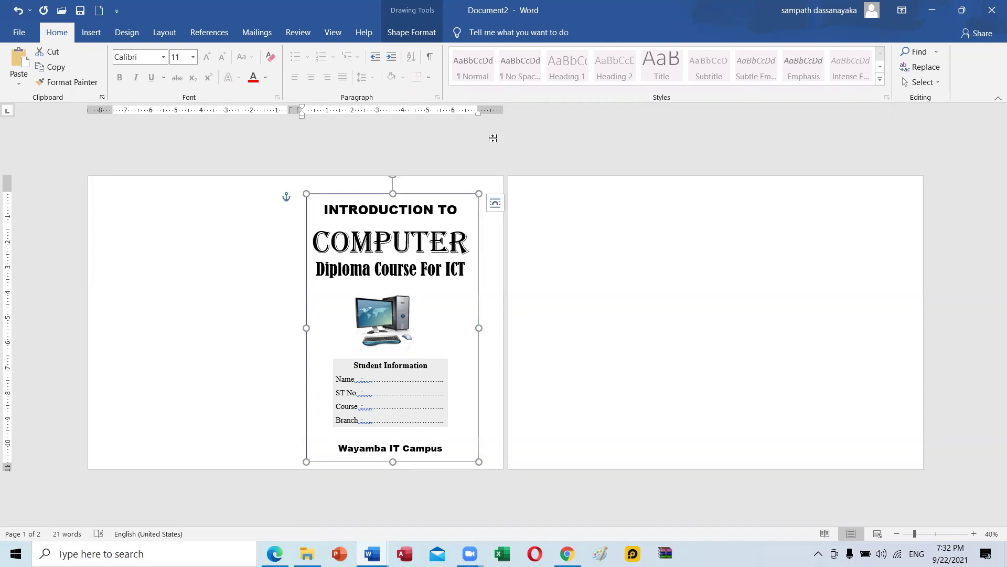
{"action": "left_click_drag", "start_coordinate": [479, 109], "coordinate": [490, 109]}
{"action": "left_click", "coordinate": [663, 293]}
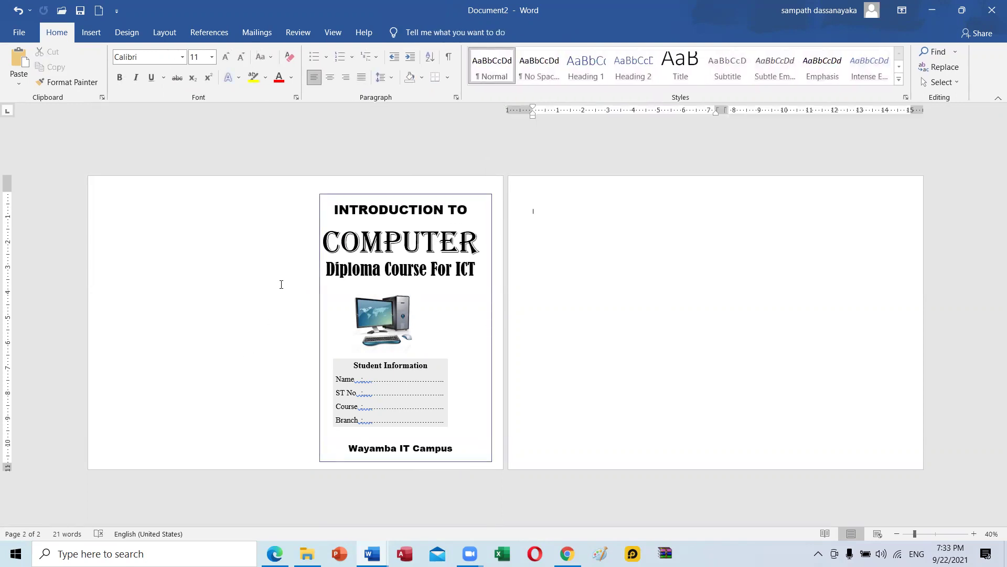
{"action": "left_click", "coordinate": [197, 221]}
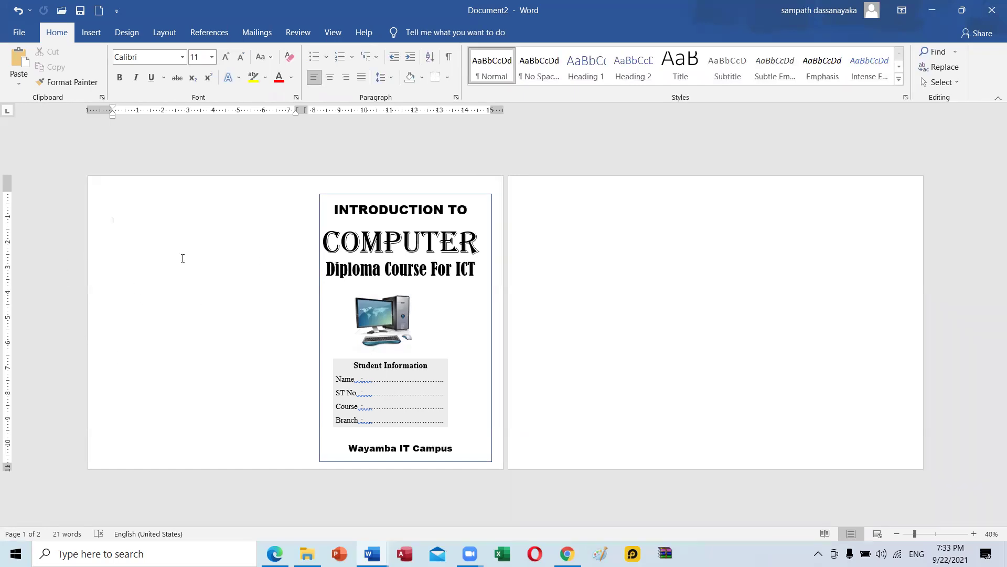
Start inserting a picture from this device, browsing D:\D\2021\Online Course\3 Courses\Pictures.
{"action": "left_click", "coordinate": [90, 33]}
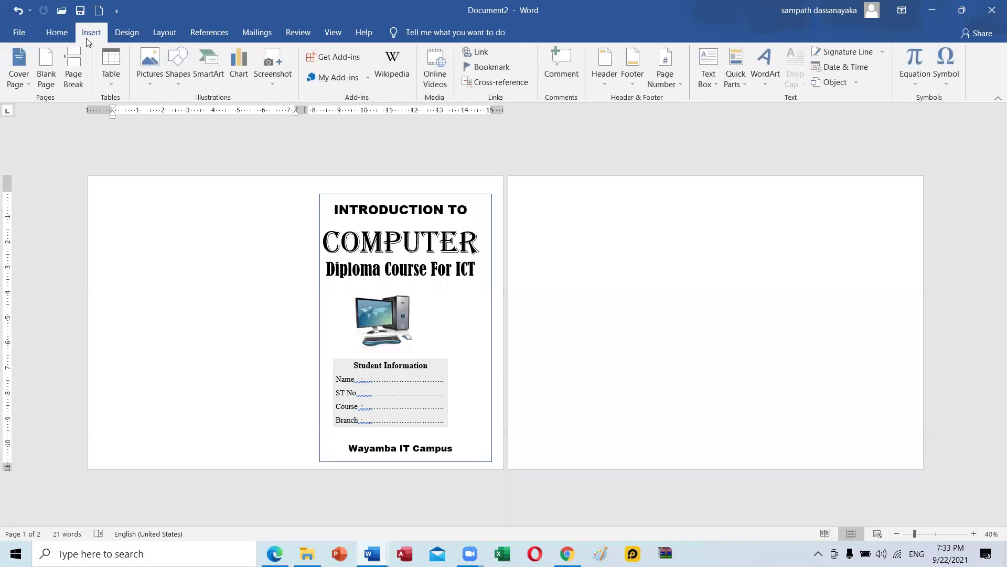
{"action": "left_click", "coordinate": [149, 65]}
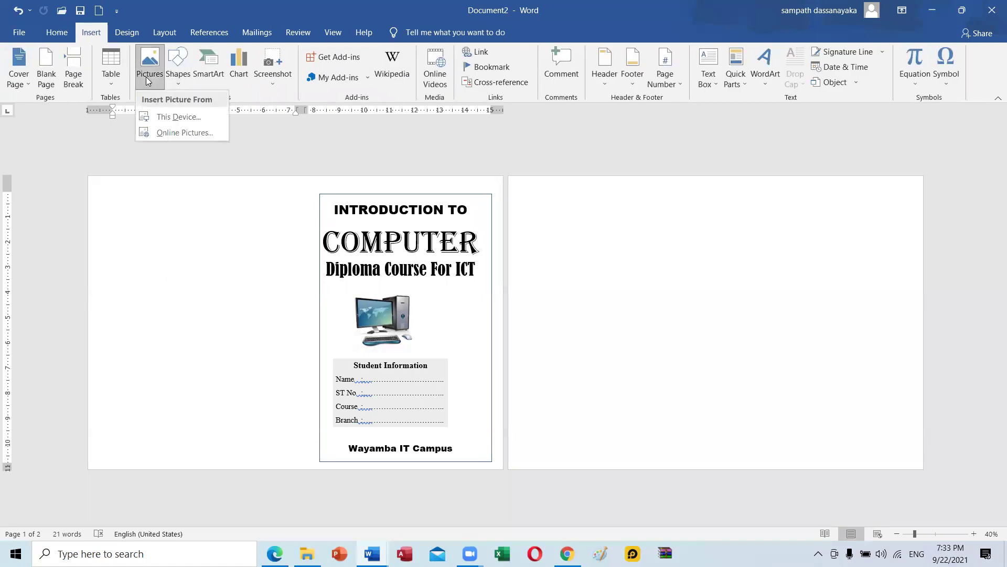
{"action": "left_click", "coordinate": [175, 118]}
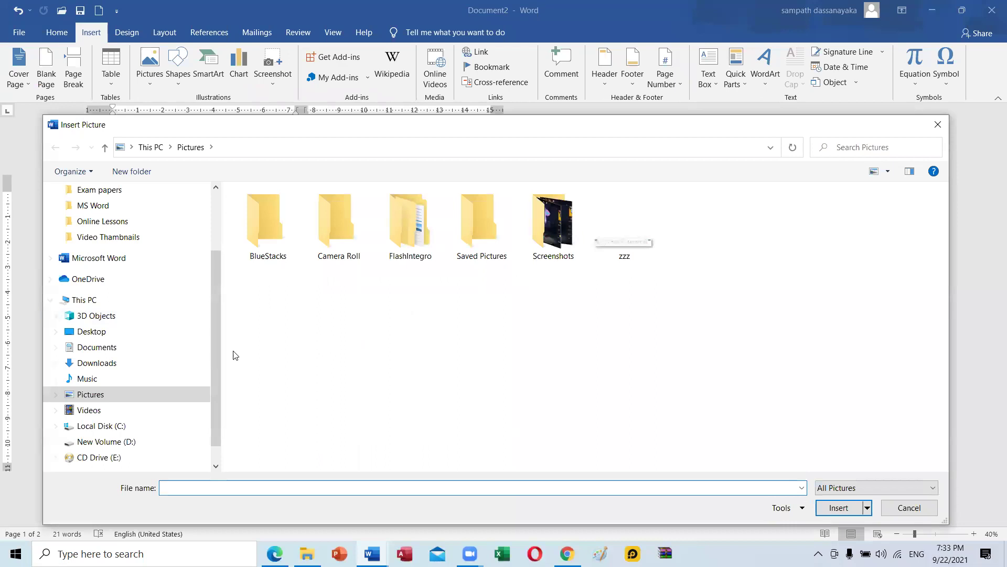
{"action": "left_click", "coordinate": [155, 441]}
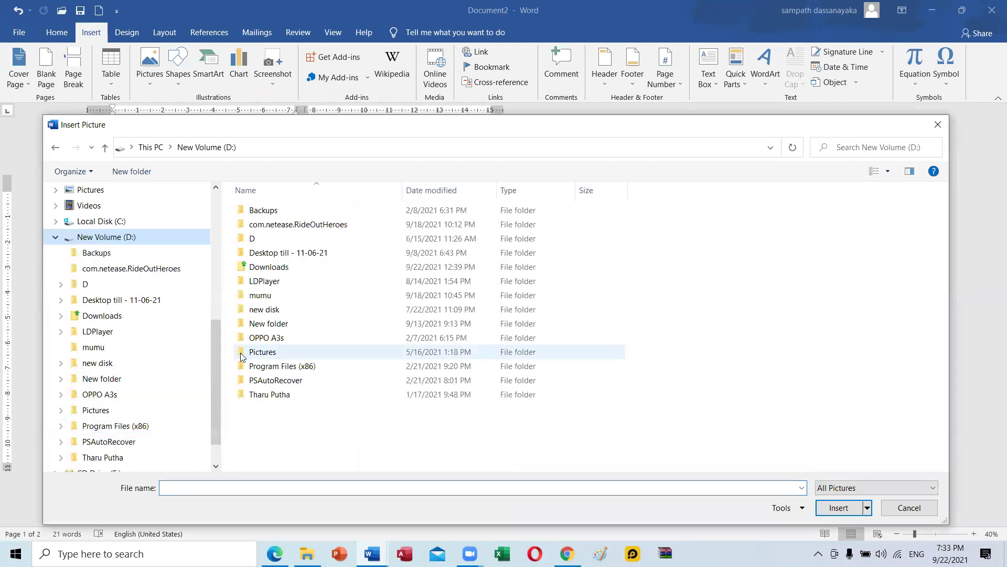
{"action": "double_click", "coordinate": [254, 239]}
{"action": "double_click", "coordinate": [258, 224]}
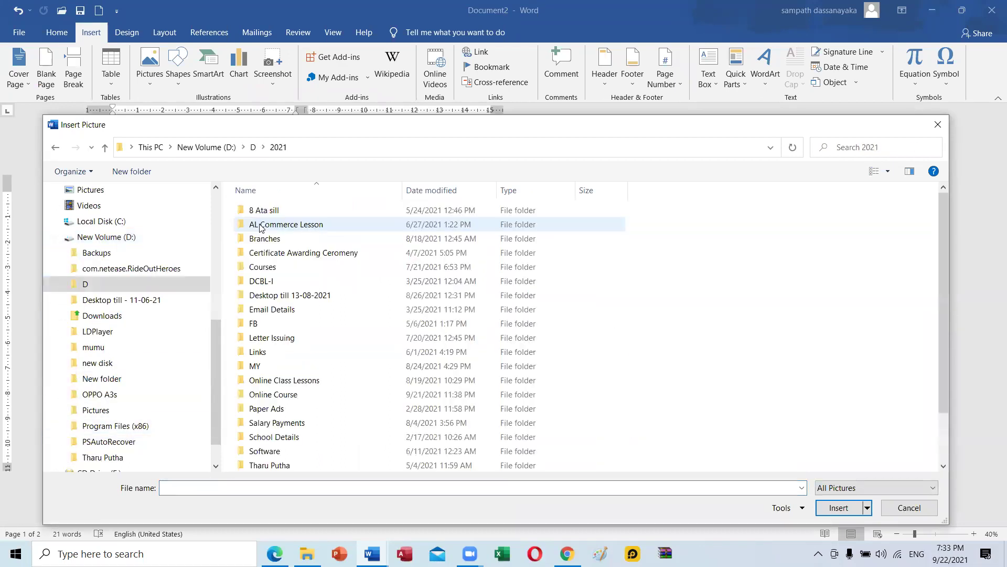
{"action": "scroll", "coordinate": [313, 391], "scroll_direction": "down", "scroll_amount": 2}
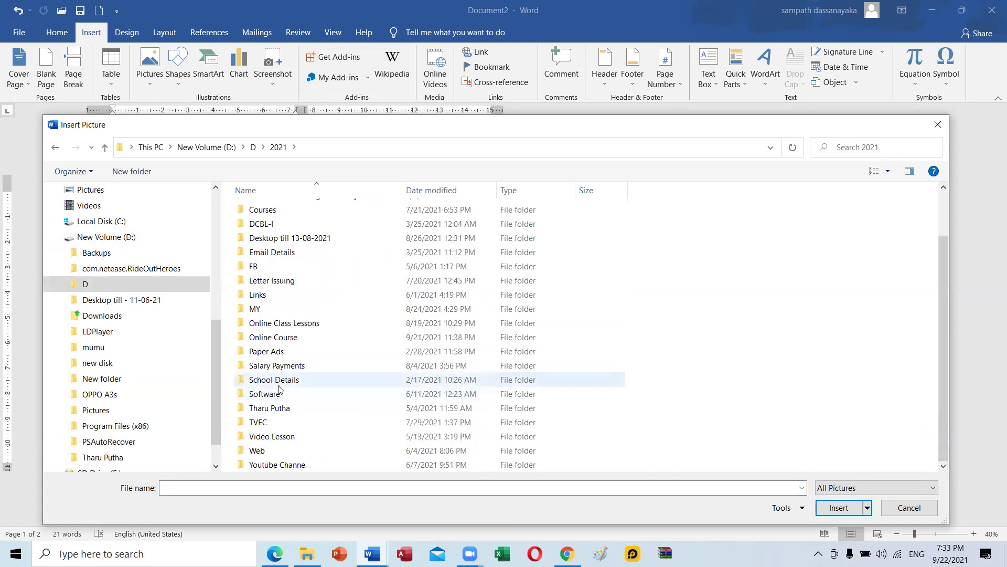
{"action": "double_click", "coordinate": [274, 338]}
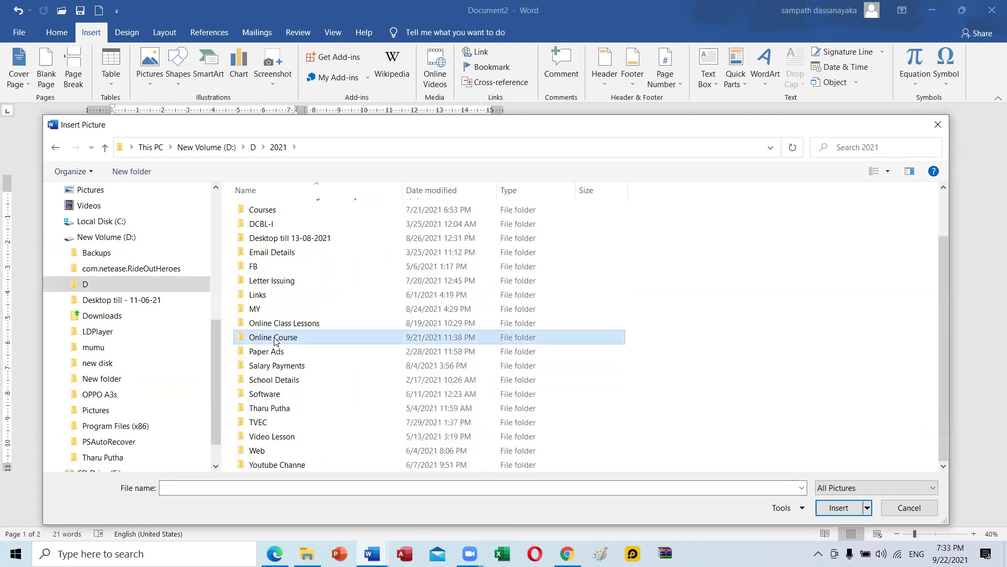
{"action": "double_click", "coordinate": [393, 242]}
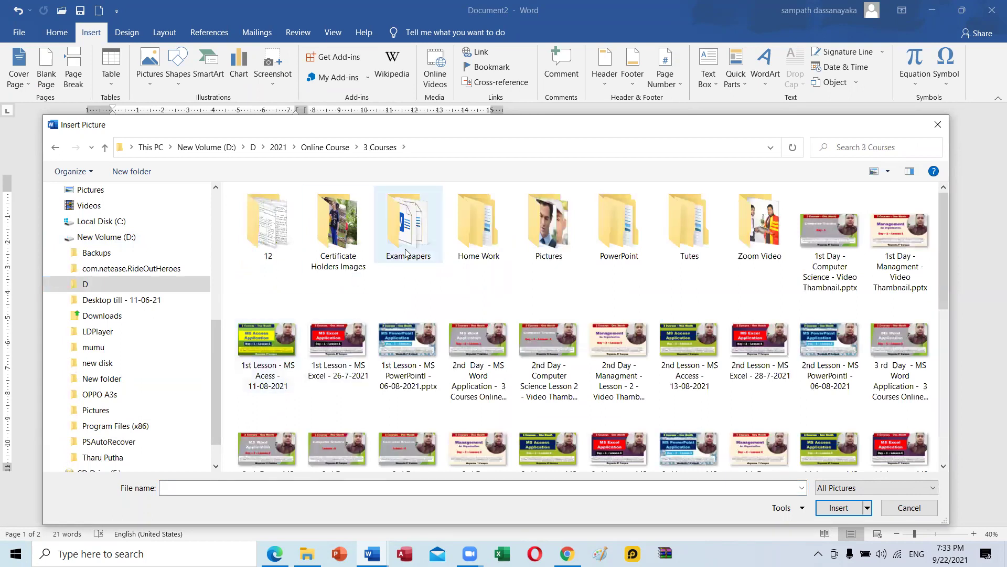
{"action": "double_click", "coordinate": [547, 239]}
{"action": "scroll", "coordinate": [754, 362], "scroll_direction": "down", "scroll_amount": 2}
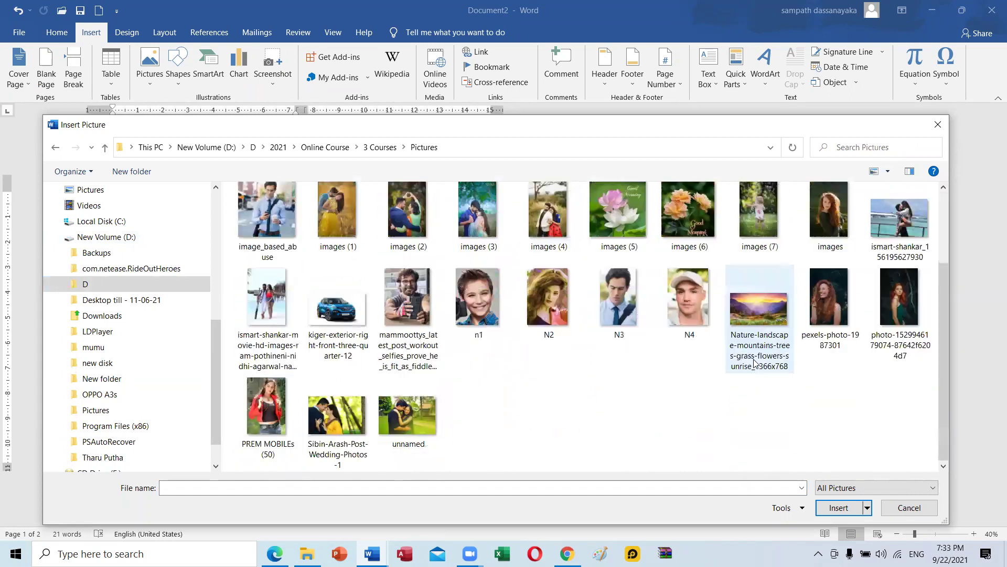
{"action": "scroll", "coordinate": [754, 362], "scroll_direction": "up", "scroll_amount": 2}
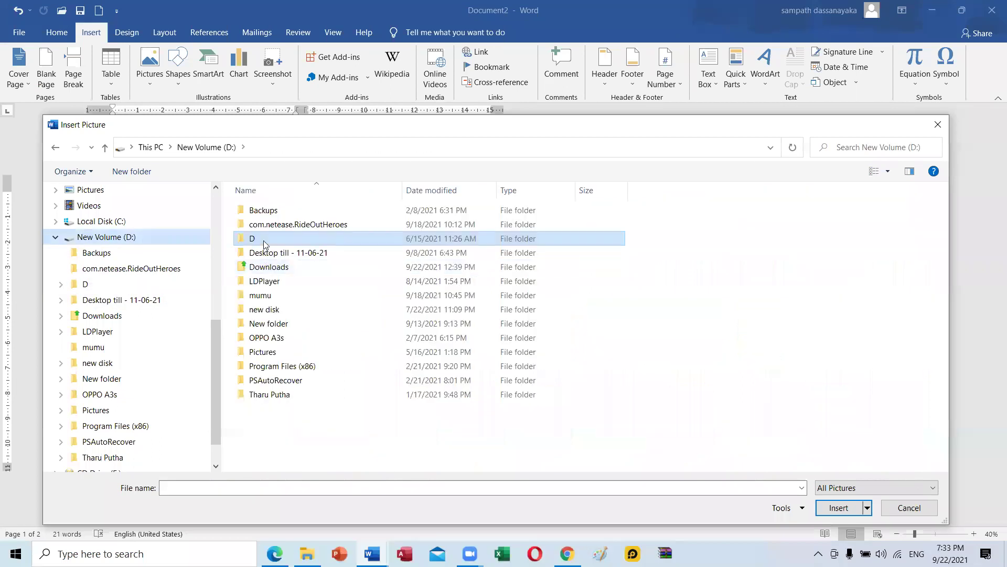
Insert photo m2 from 2021\Web\WITC\Images\New Main Site and move it higher.
{"action": "double_click", "coordinate": [264, 241]}
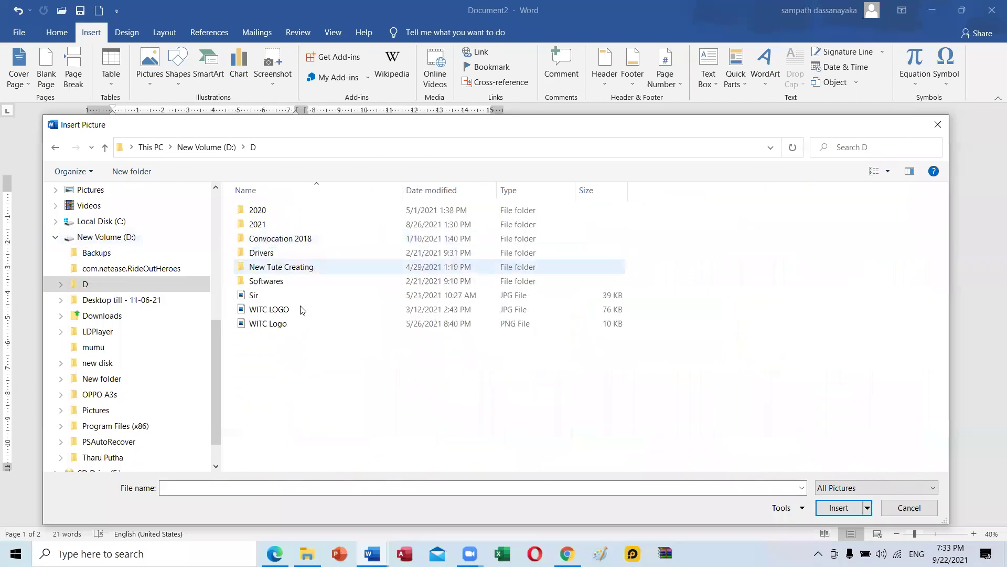
{"action": "double_click", "coordinate": [260, 224]}
{"action": "scroll", "coordinate": [323, 341], "scroll_direction": "down", "scroll_amount": 2}
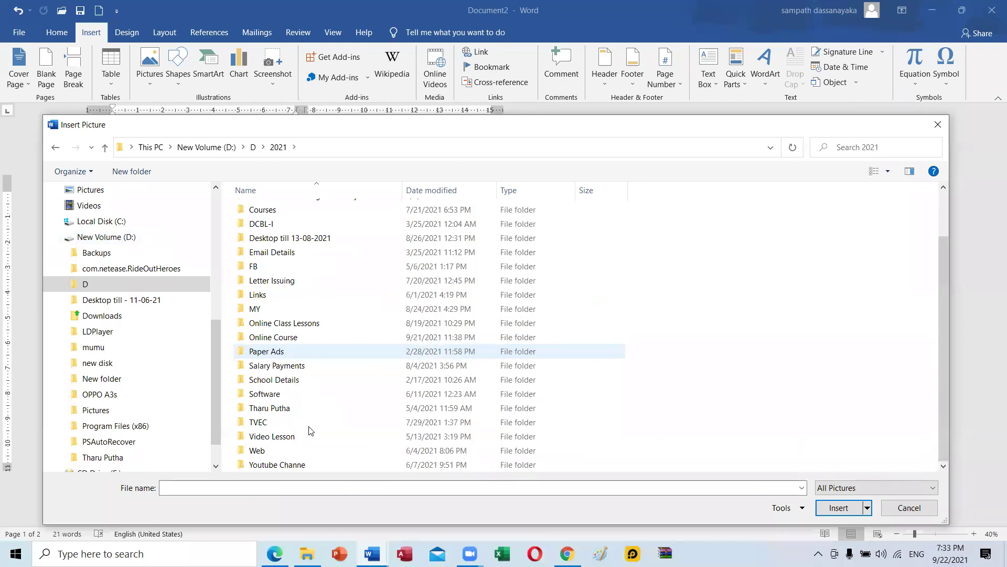
{"action": "double_click", "coordinate": [265, 450]}
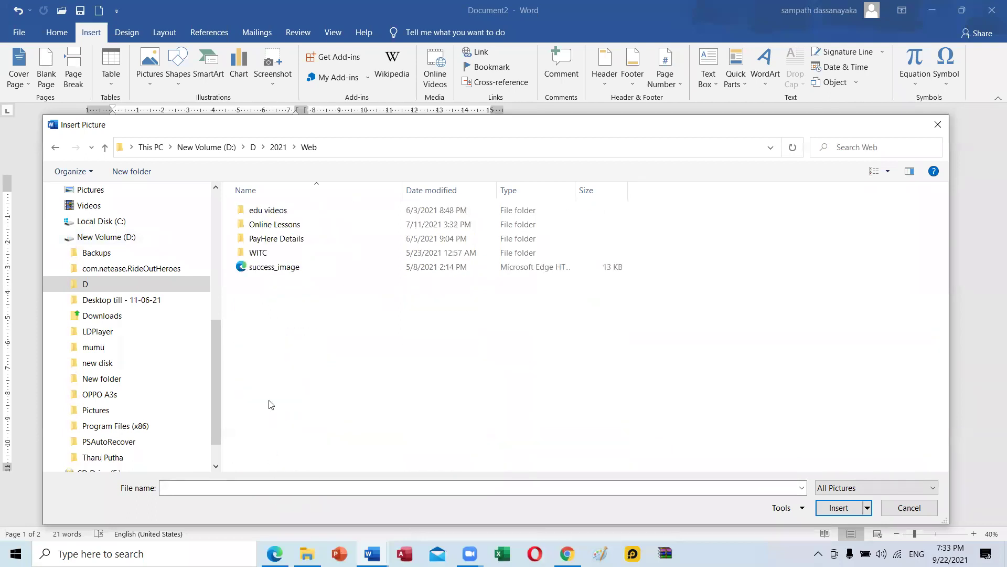
{"action": "double_click", "coordinate": [271, 254]}
{"action": "double_click", "coordinate": [272, 228]}
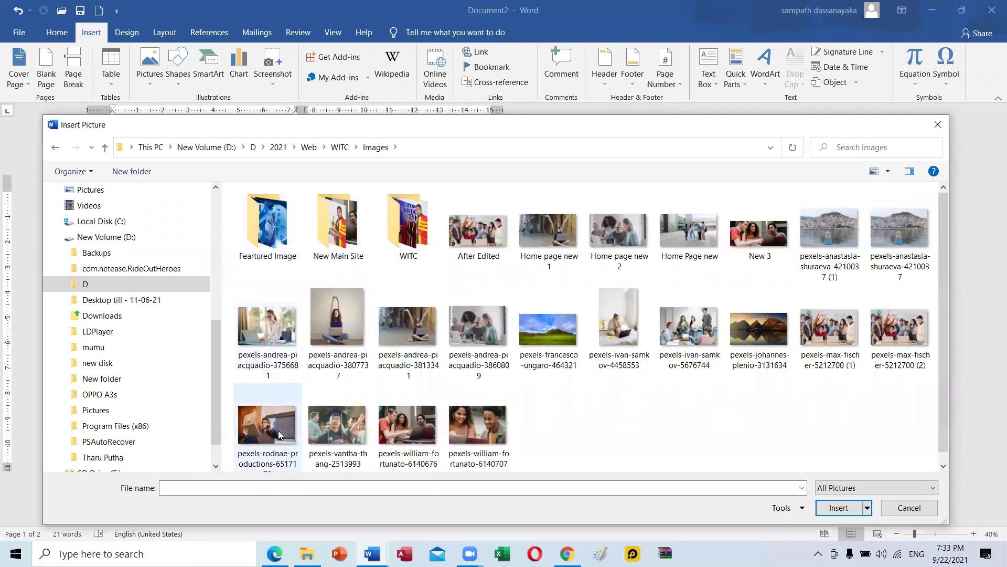
{"action": "double_click", "coordinate": [351, 248]}
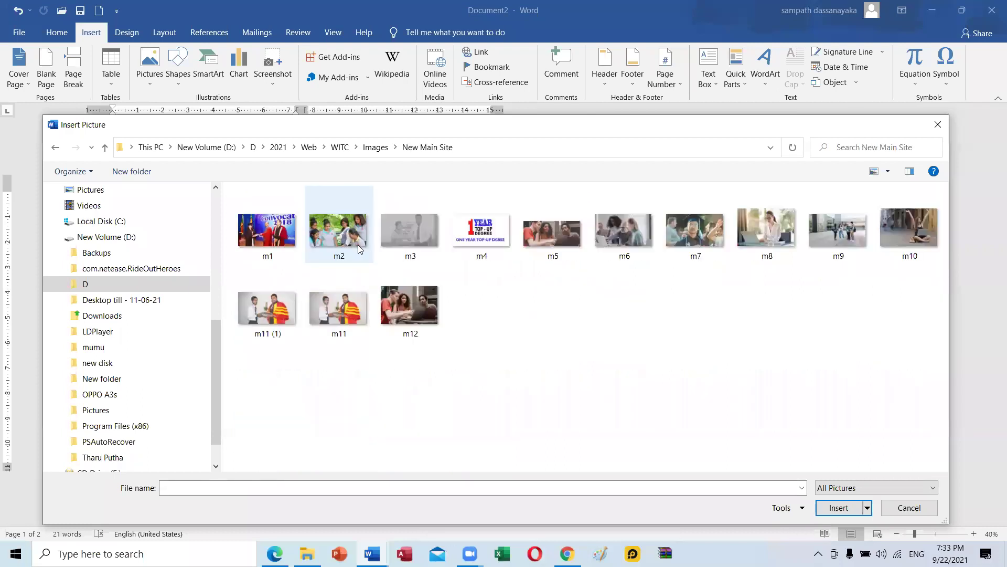
{"action": "left_click", "coordinate": [345, 235]}
{"action": "left_click", "coordinate": [860, 512]}
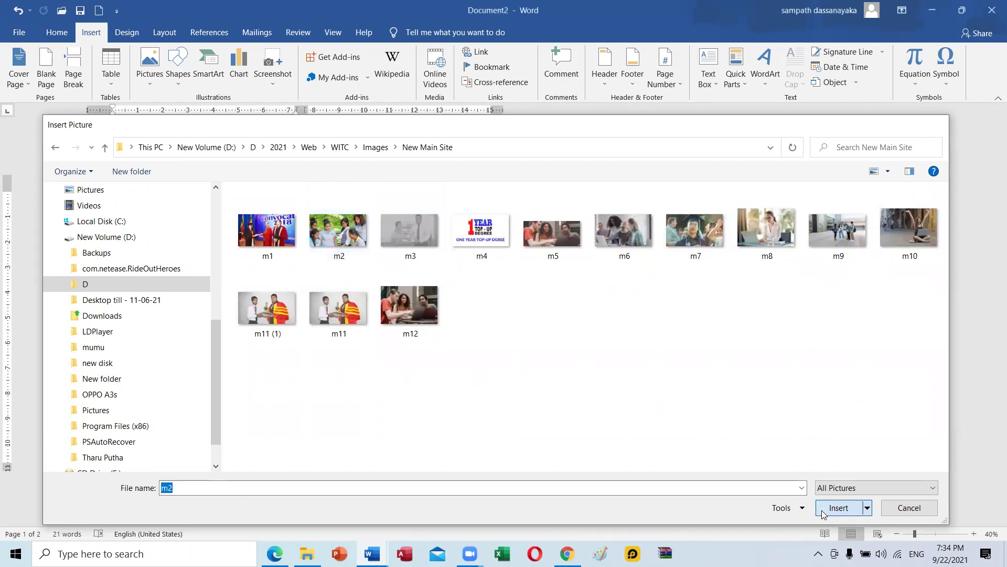
{"action": "left_click_drag", "start_coordinate": [219, 316], "coordinate": [216, 282]}
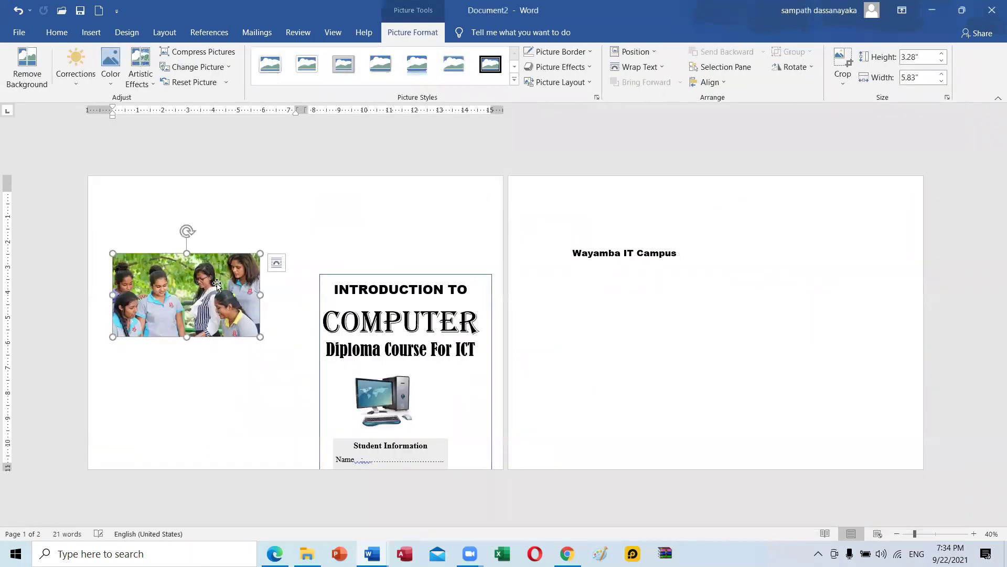
Give the student photo Square wrapping and move it up and right.
{"action": "left_click", "coordinate": [955, 12]}
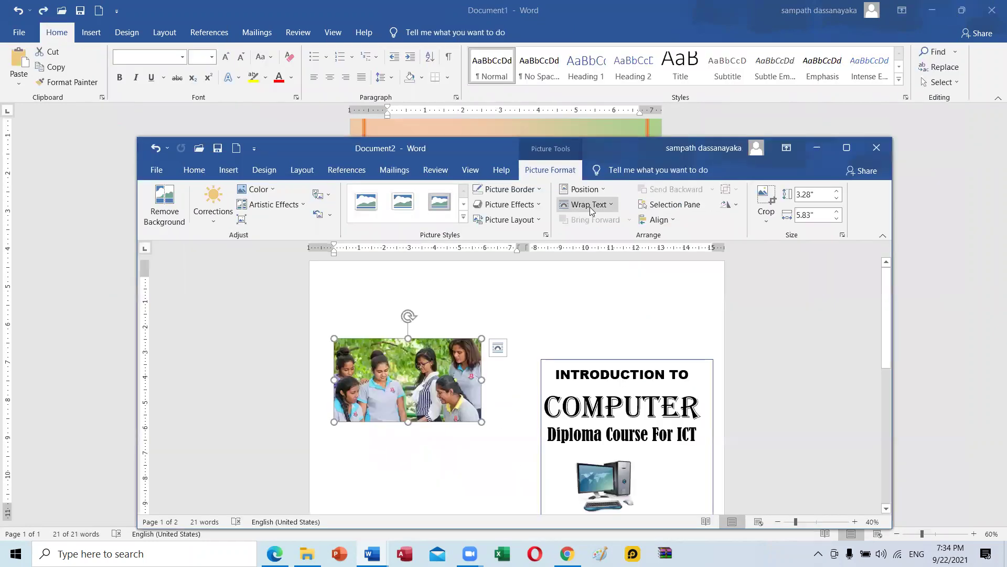
{"action": "left_click", "coordinate": [590, 206]}
{"action": "left_click", "coordinate": [606, 242]}
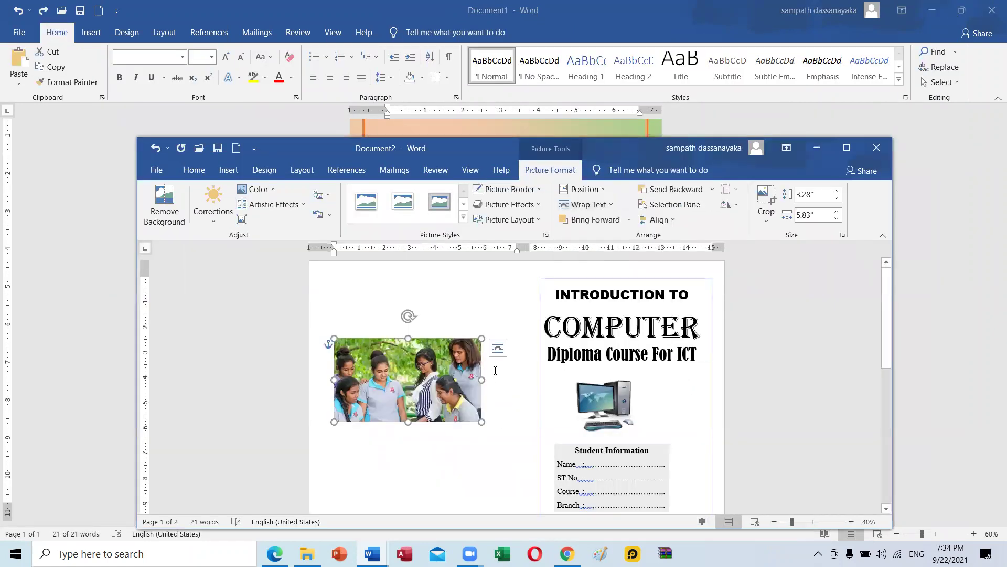
{"action": "left_click_drag", "start_coordinate": [460, 374], "coordinate": [478, 341]}
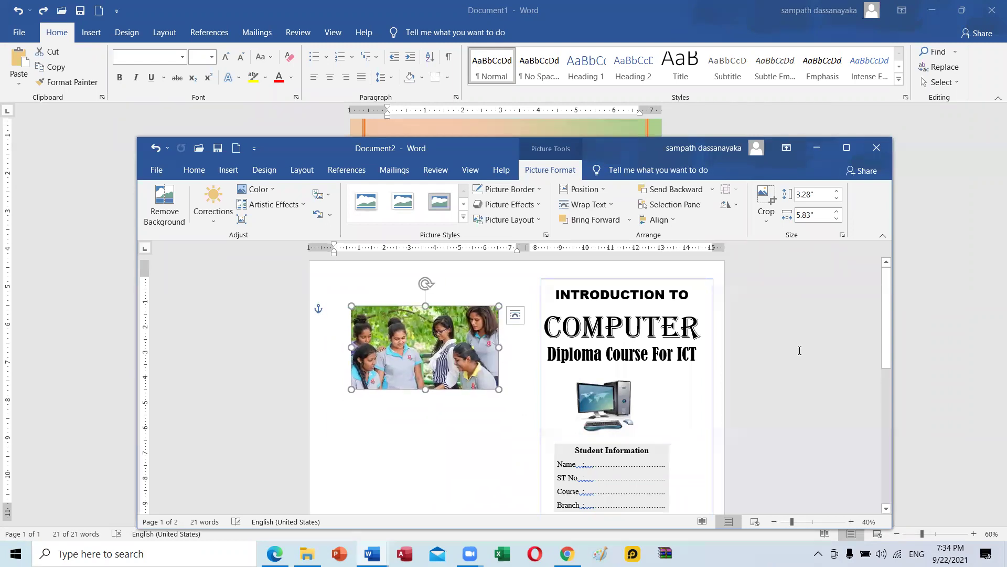
{"action": "scroll", "coordinate": [799, 350], "scroll_direction": "down", "scroll_amount": 1}
{"action": "left_click", "coordinate": [429, 398]}
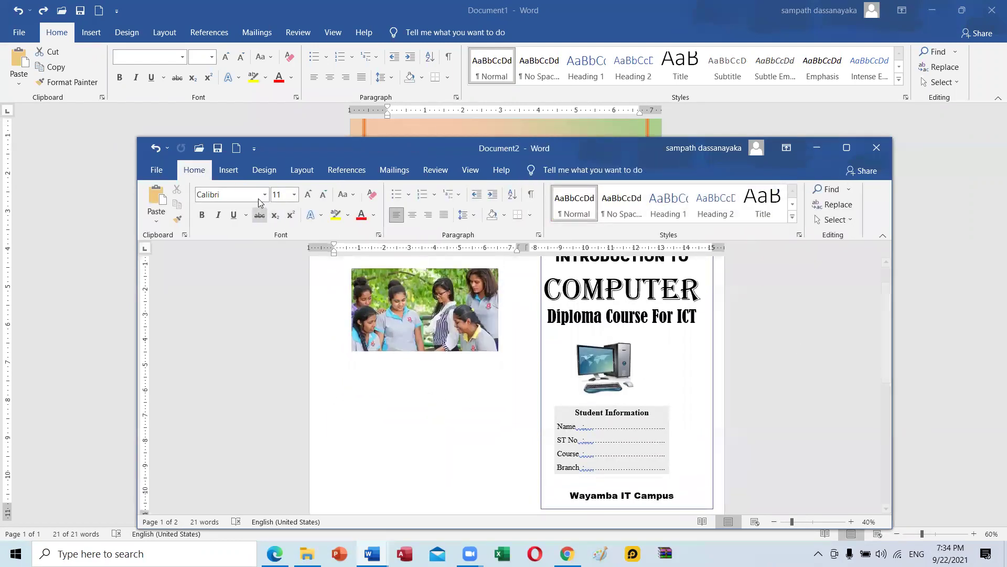
Insert the m4 top-up degree logo with Square wrapping, enlarged below the photo.
{"action": "left_click", "coordinate": [228, 170]}
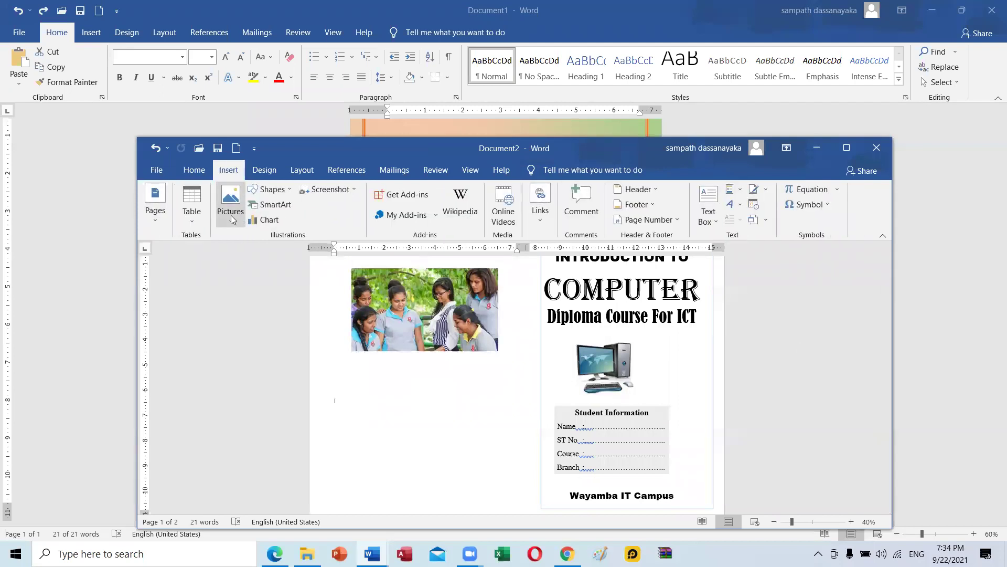
{"action": "left_click", "coordinate": [232, 218]}
{"action": "left_click", "coordinate": [240, 251]}
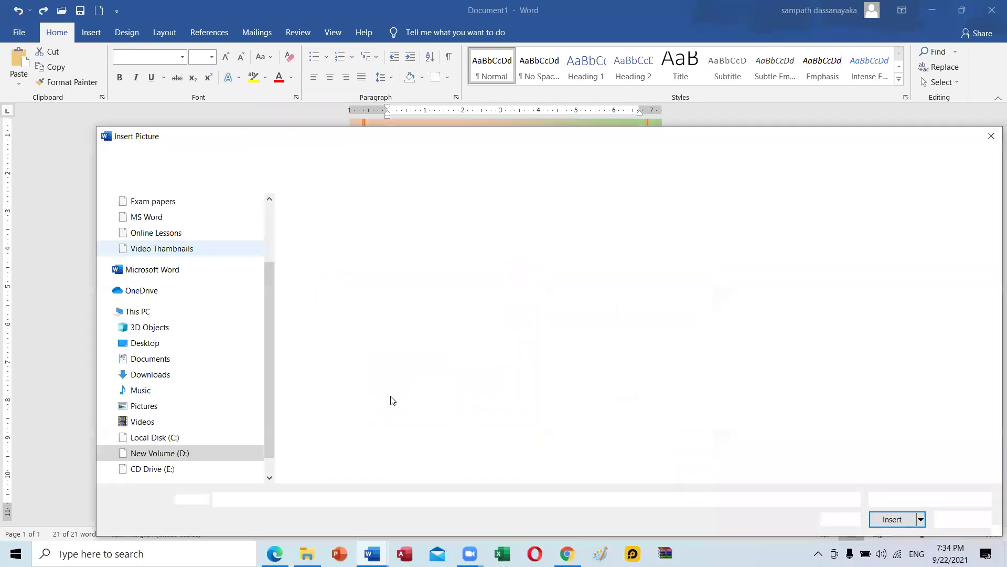
{"action": "left_click", "coordinate": [541, 260]}
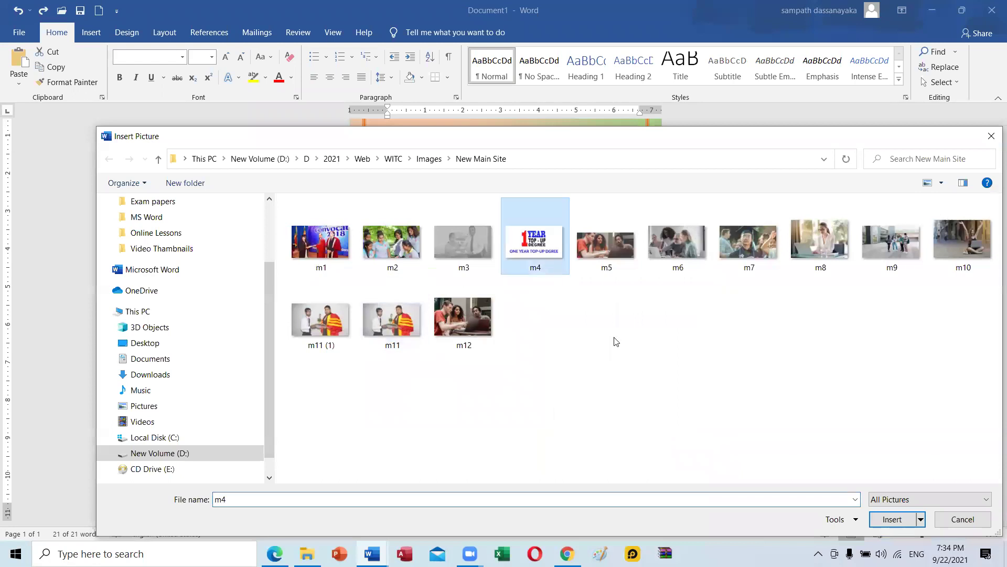
{"action": "left_click", "coordinate": [892, 519]}
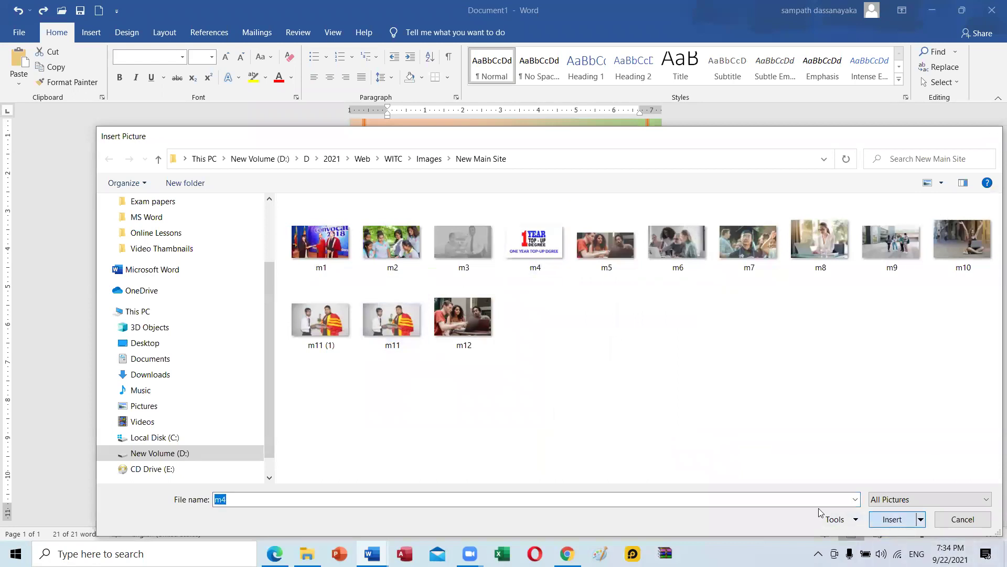
{"action": "left_click_drag", "start_coordinate": [383, 419], "coordinate": [397, 406]}
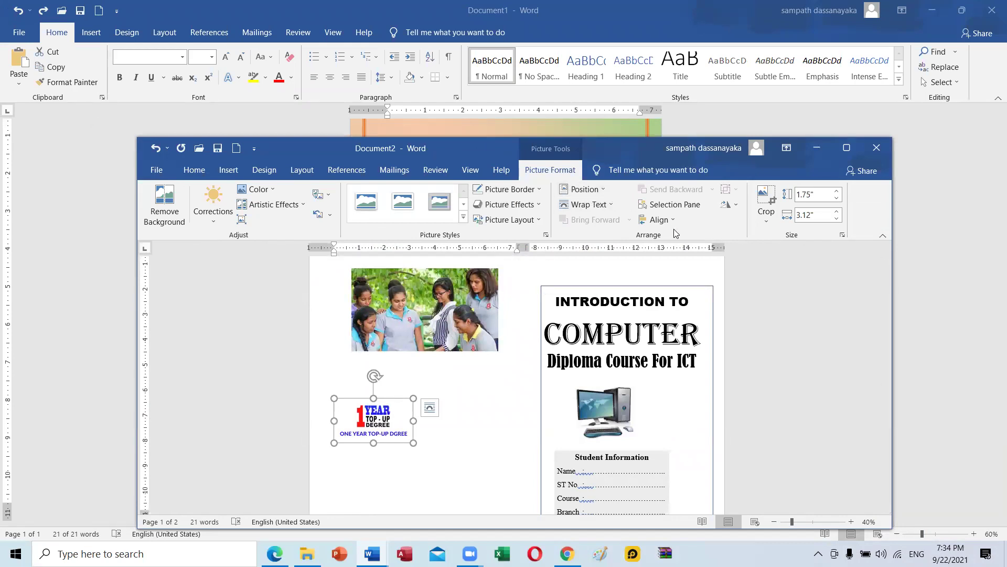
{"action": "left_click", "coordinate": [585, 204]}
{"action": "left_click", "coordinate": [587, 237]}
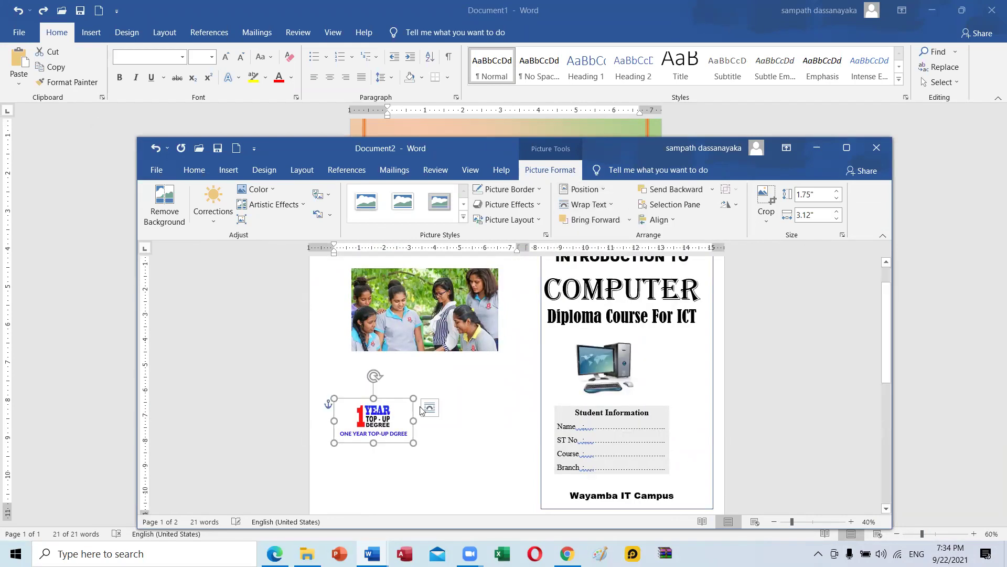
{"action": "left_click_drag", "start_coordinate": [379, 415], "coordinate": [507, 470]}
Paste Wayamba IT Campus under ONE YEAR TOP-UP DGREE and centre it.
{"action": "left_click", "coordinate": [803, 328]}
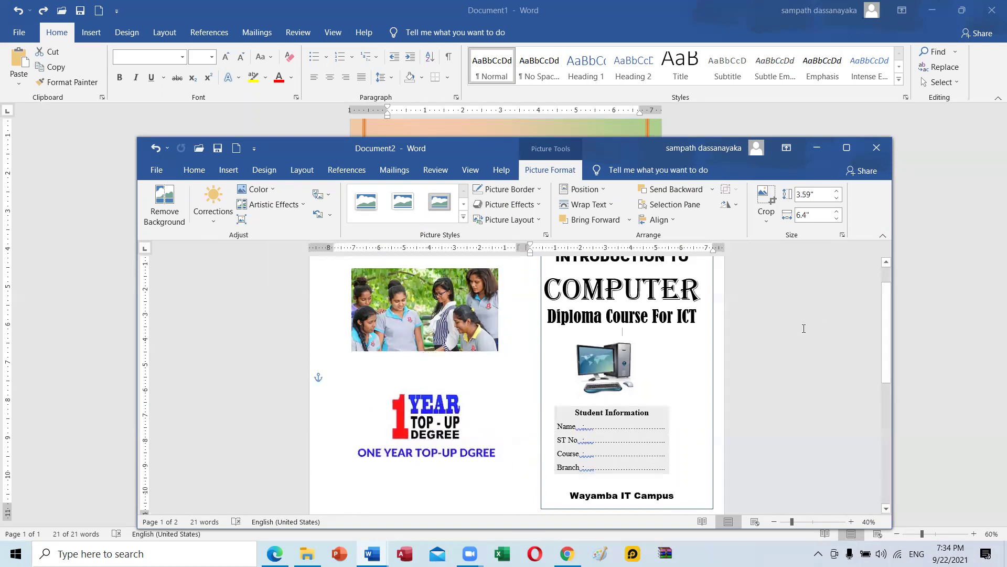
{"action": "scroll", "coordinate": [499, 360], "scroll_direction": "down", "scroll_amount": 2}
{"action": "left_click_drag", "start_coordinate": [566, 457], "coordinate": [676, 459]}
{"action": "key", "text": "ctrl+c"}
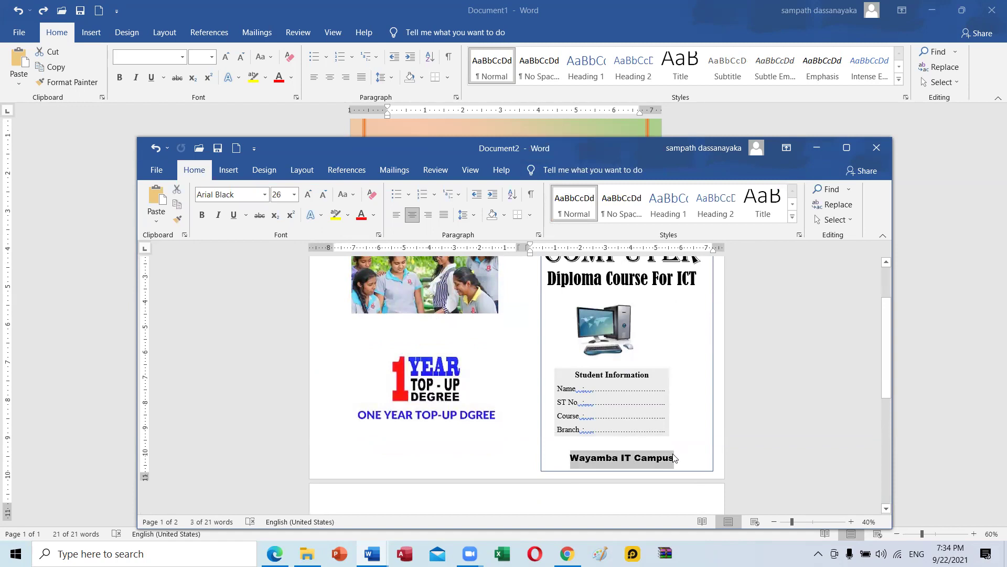
{"action": "left_click", "coordinate": [422, 450]}
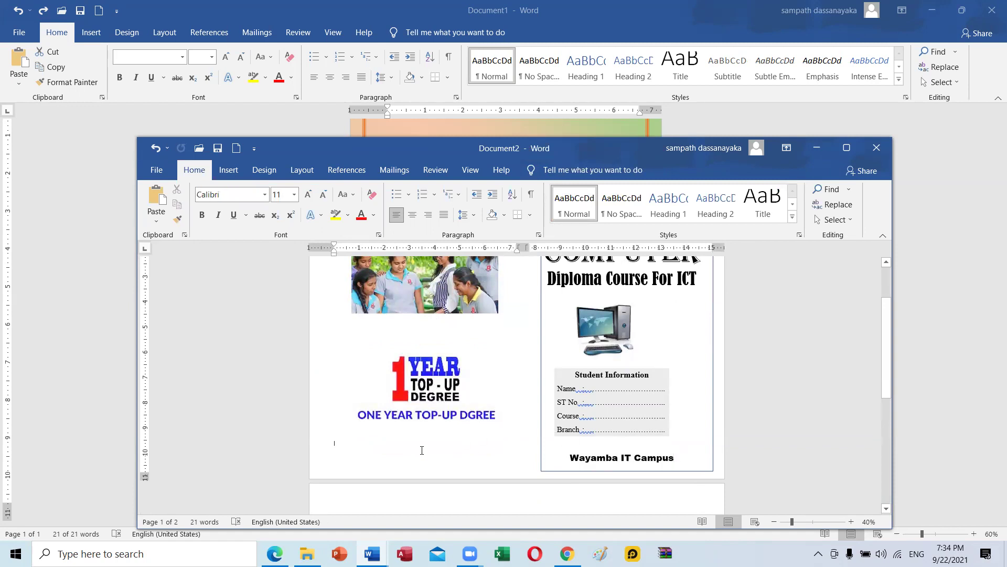
{"action": "key", "text": "ctrl+v"}
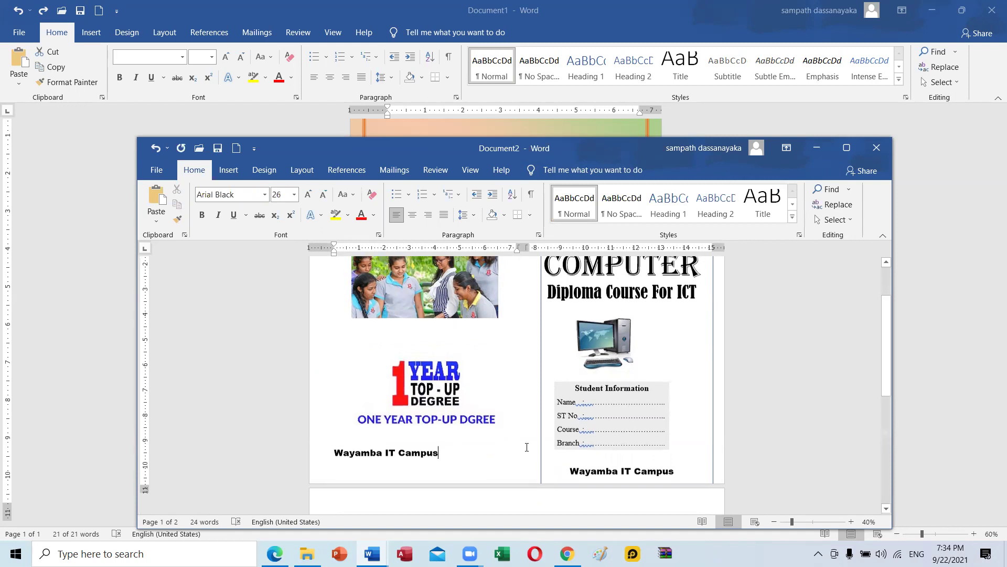
{"action": "scroll", "coordinate": [527, 447], "scroll_direction": "up", "scroll_amount": 2}
{"action": "key", "text": "ctrl"}
{"action": "left_click", "coordinate": [844, 149]}
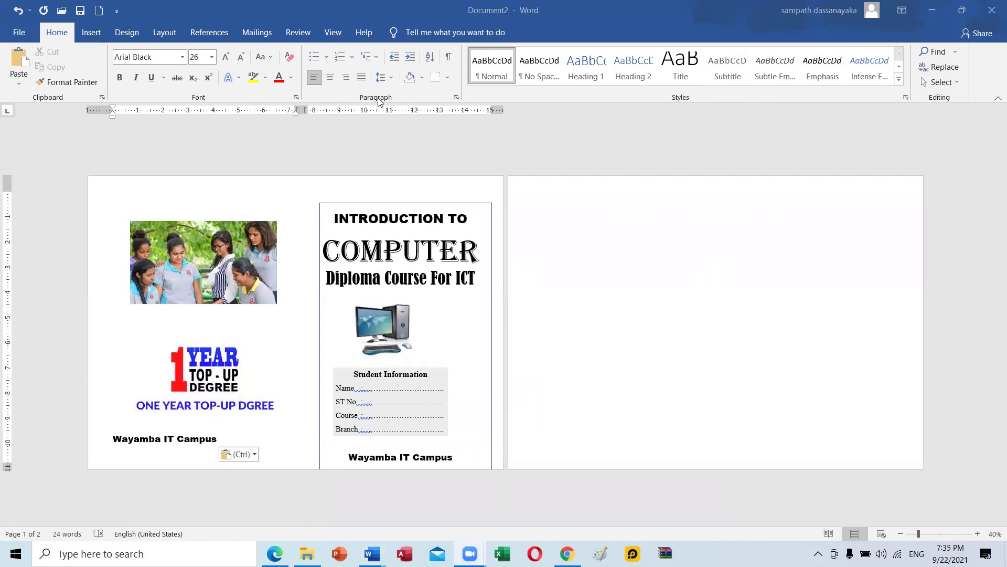
{"action": "left_click", "coordinate": [327, 80]}
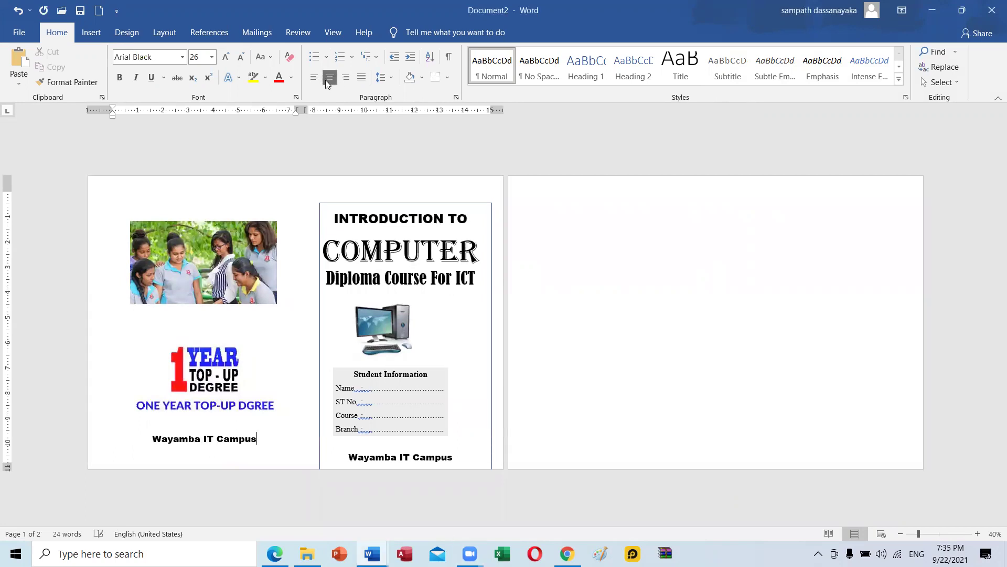
Remove the blank line above INTRODUCTION TO and centre the heading.
{"action": "left_click", "coordinate": [371, 203]}
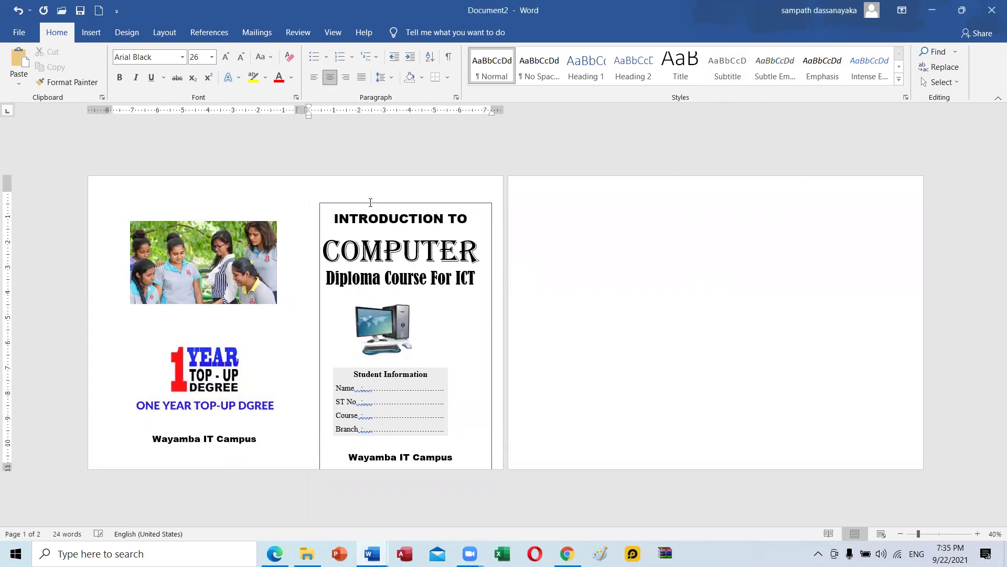
{"action": "key", "text": "Delete"}
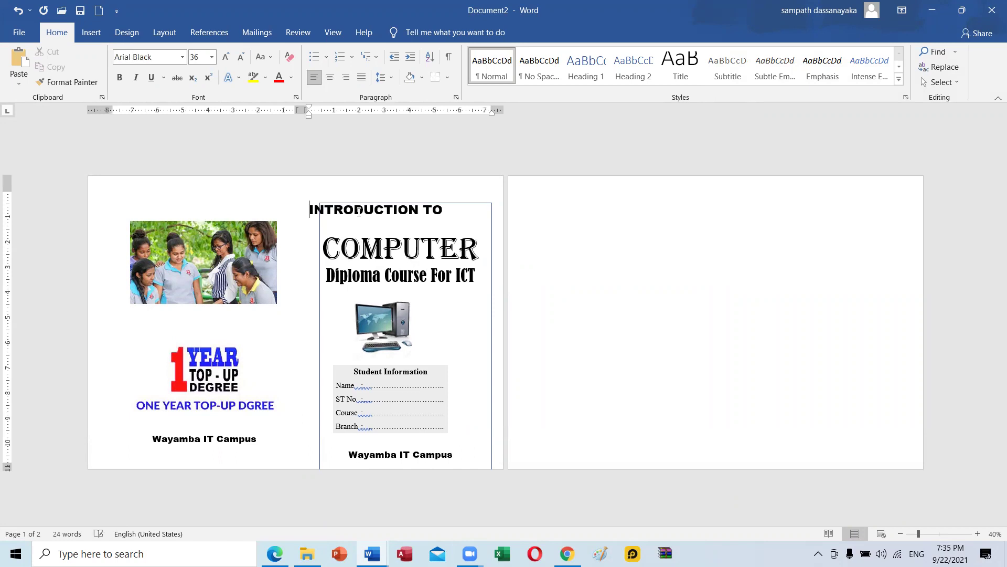
{"action": "key", "text": "Delete"}
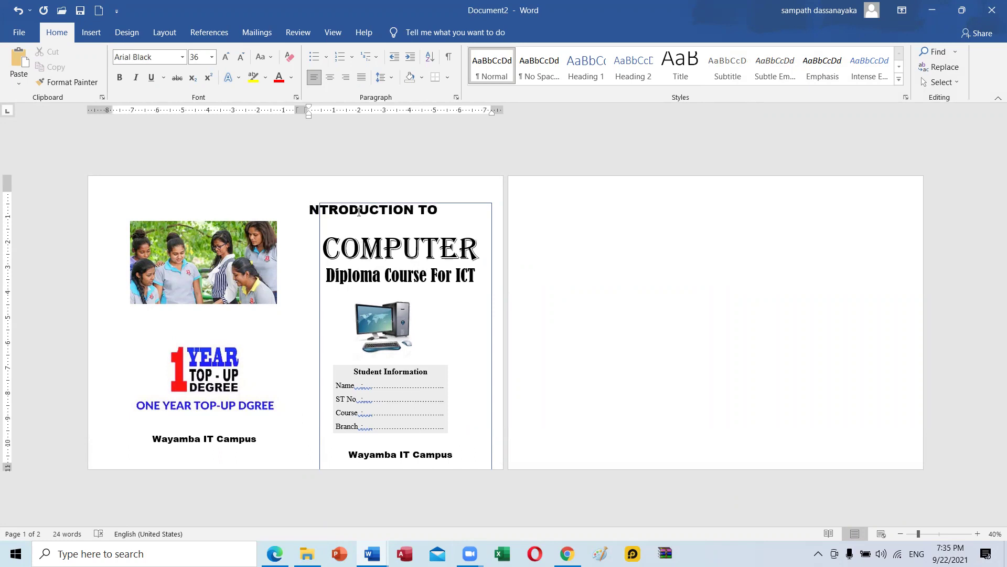
{"action": "key", "text": "ctrl+z"}
{"action": "left_click", "coordinate": [330, 78]}
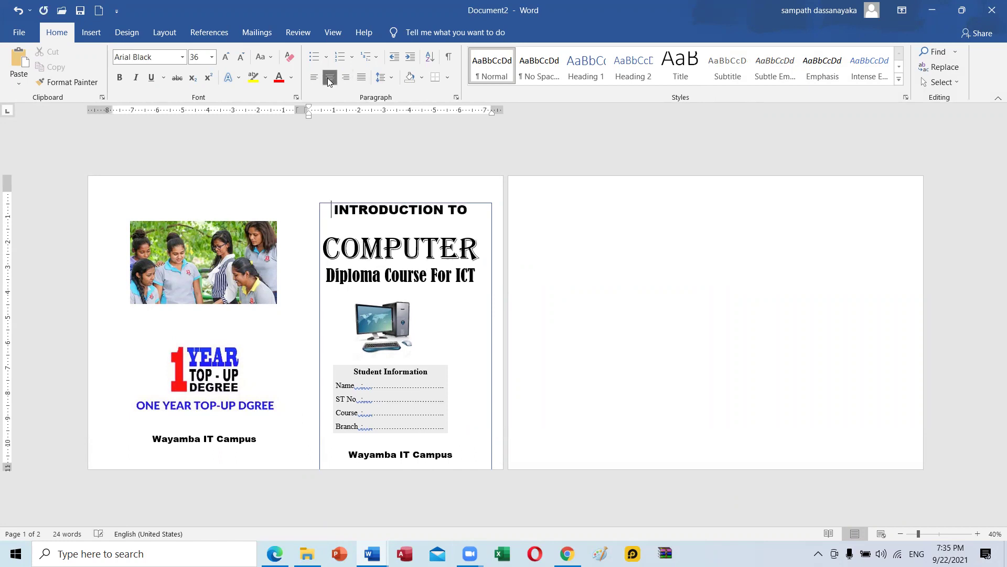
Undo the last change, check the page margins, and nudge the right cover box slightly left.
{"action": "left_click", "coordinate": [477, 205]}
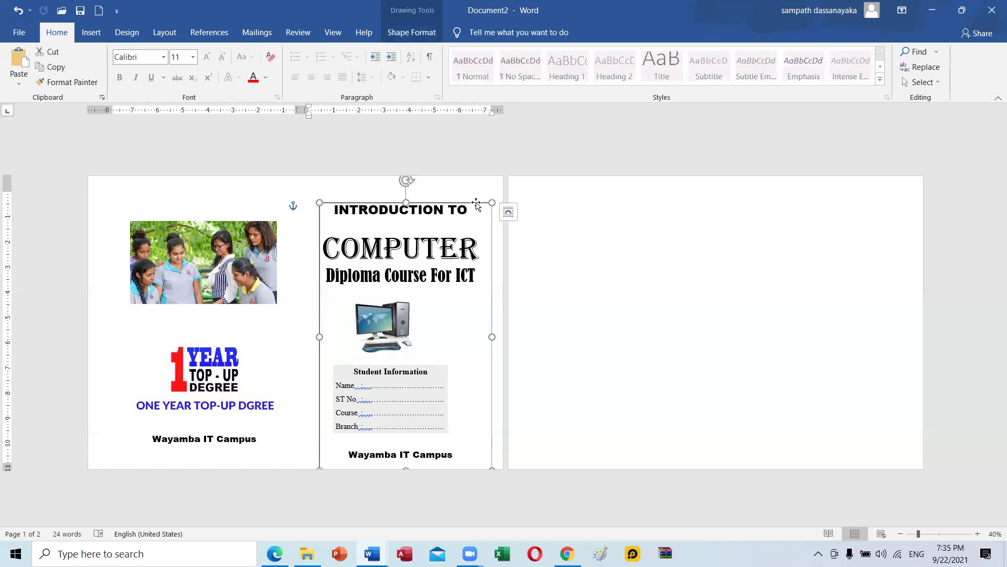
{"action": "key", "text": "ctrl+z"}
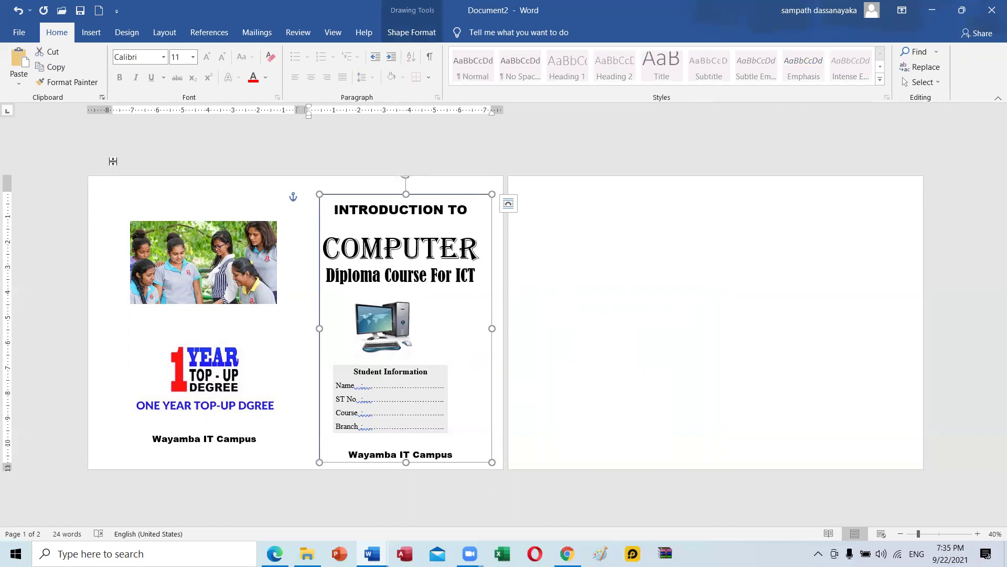
{"action": "left_click_drag", "start_coordinate": [6, 191], "coordinate": [6, 191]}
{"action": "left_click_drag", "start_coordinate": [7, 465], "coordinate": [7, 464]}
{"action": "key", "text": "Left"}
{"action": "key", "text": "Left"}
{"action": "key", "text": "Left"}
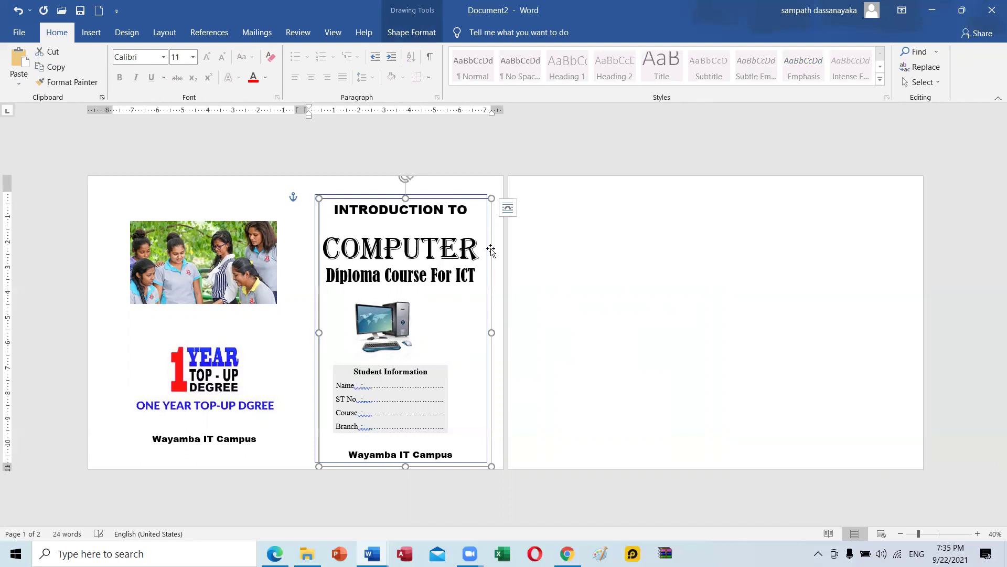
Shift the left cover box slightly right so it lines up beside the right cover box.
{"action": "left_click", "coordinate": [250, 273]}
{"action": "mouse_move", "coordinate": [281, 270]}
{"action": "left_mouse_down"}
{"action": "mouse_move", "coordinate": [298, 266]}
{"action": "mouse_move", "coordinate": [299, 250]}
{"action": "mouse_move", "coordinate": [282, 294]}
{"action": "mouse_move", "coordinate": [280, 253]}
{"action": "mouse_move", "coordinate": [292, 276]}
{"action": "mouse_move", "coordinate": [295, 264]}
{"action": "left_mouse_up"}
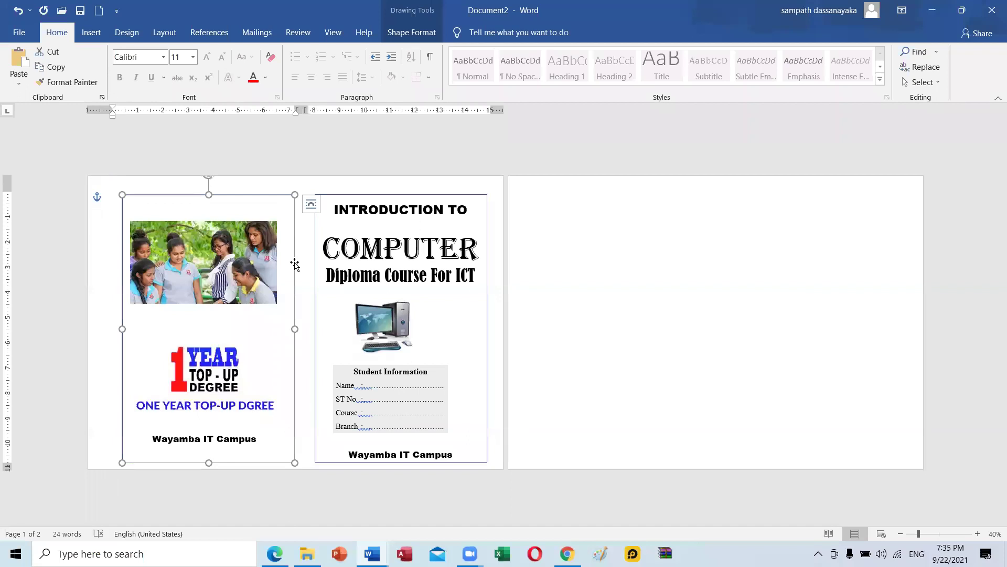
{"action": "left_click", "coordinate": [601, 251]}
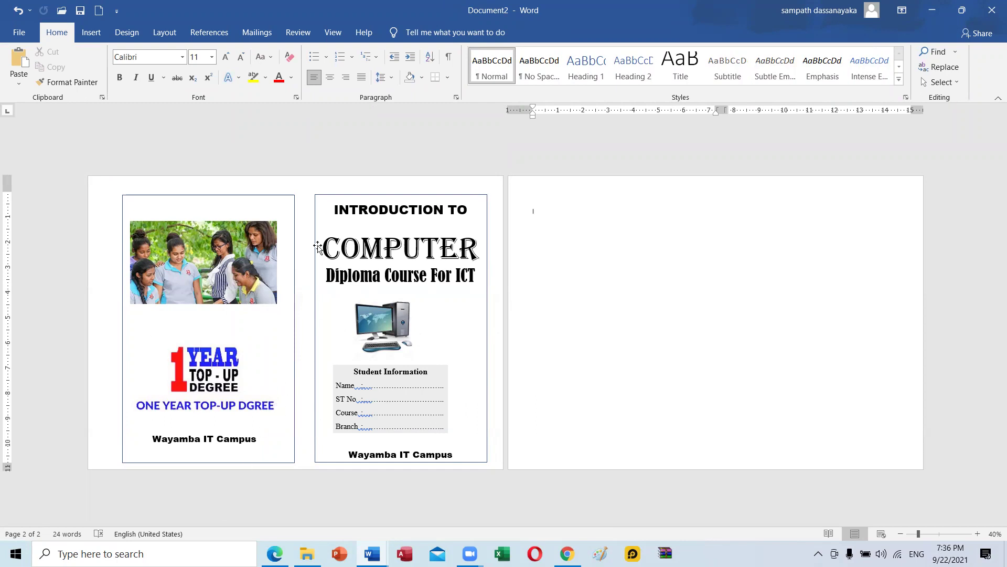
{"action": "left_click", "coordinate": [302, 208]}
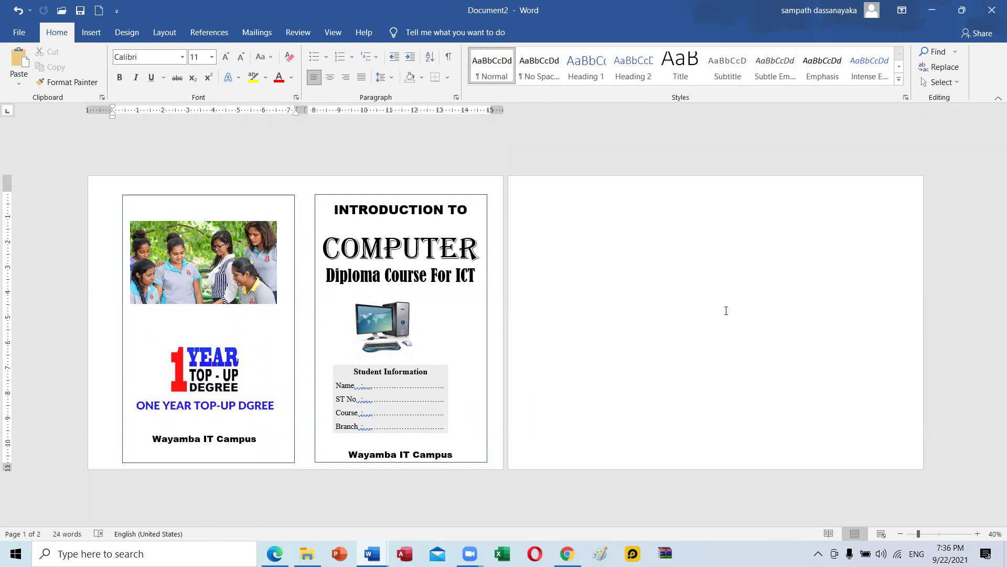
{"action": "left_click", "coordinate": [714, 196]}
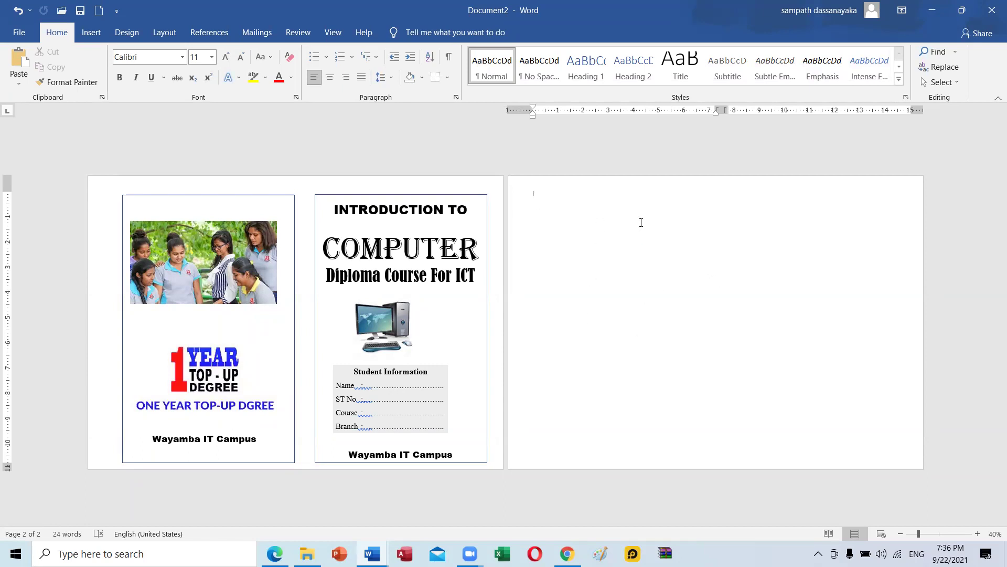
{"action": "left_click", "coordinate": [283, 201]}
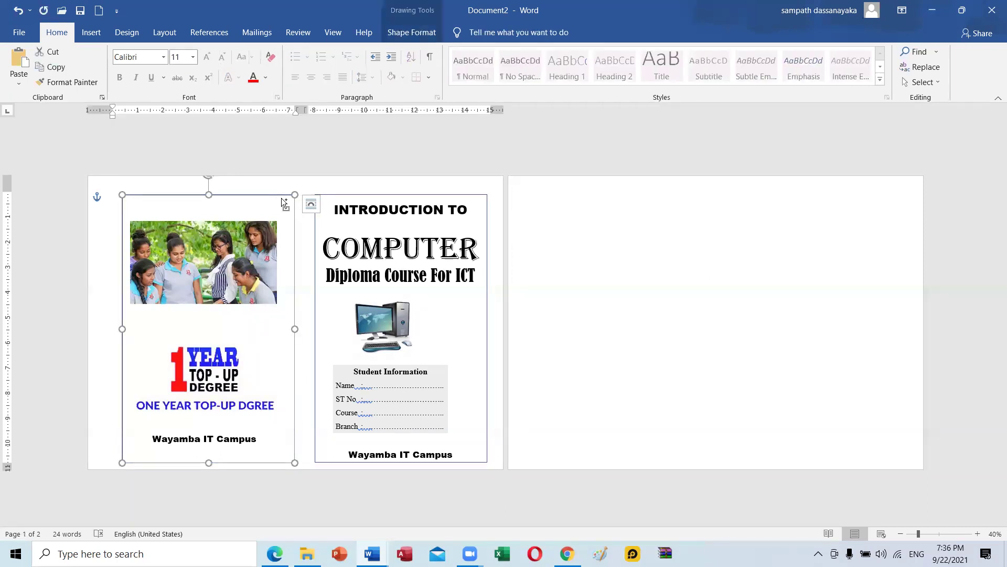
Copy the left cover box onto page 2 and add a second empty box beside it.
{"action": "key", "text": "ctrl+v"}
{"action": "left_click_drag", "start_coordinate": [299, 243], "coordinate": [698, 238]}
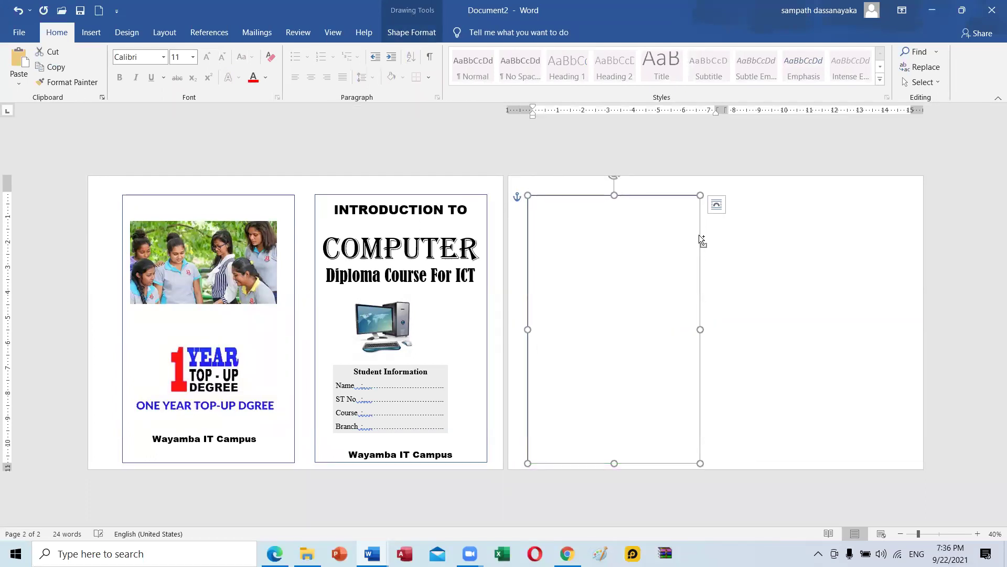
{"action": "left_click_drag", "start_coordinate": [699, 235], "coordinate": [703, 239]}
{"action": "left_click_drag", "start_coordinate": [702, 305], "coordinate": [906, 296]}
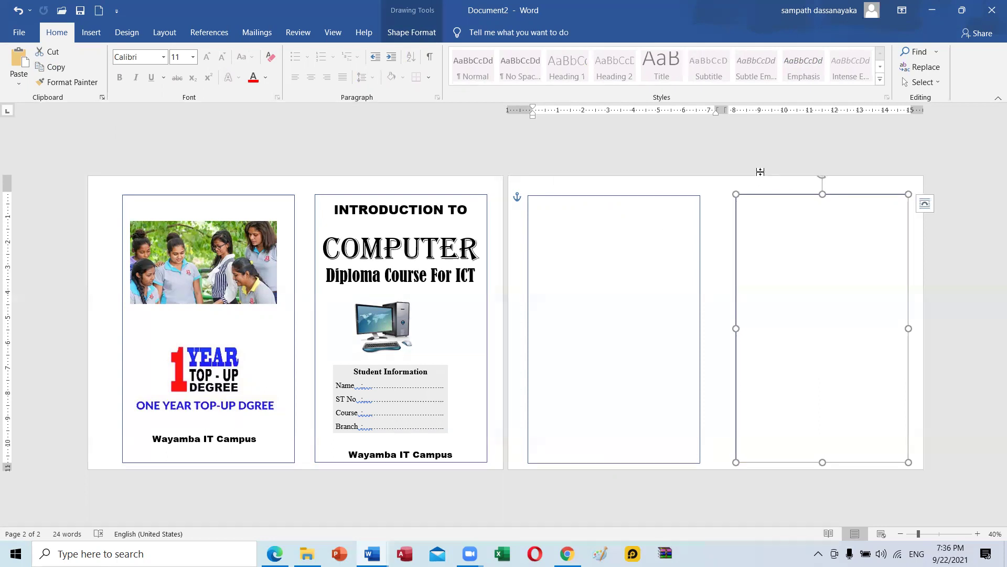
Nudge both page-2 boxes up and sideways until they align side by side.
{"action": "left_click_drag", "start_coordinate": [699, 256], "coordinate": [703, 259]}
{"action": "key", "text": "Up"}
{"action": "key", "text": "Up"}
{"action": "key", "text": "Up"}
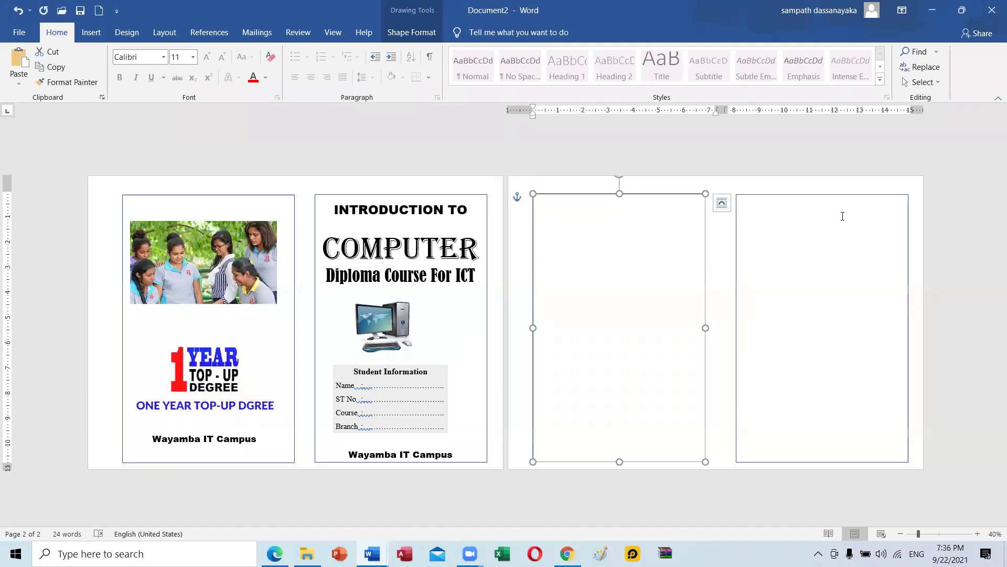
{"action": "left_click", "coordinate": [841, 192]}
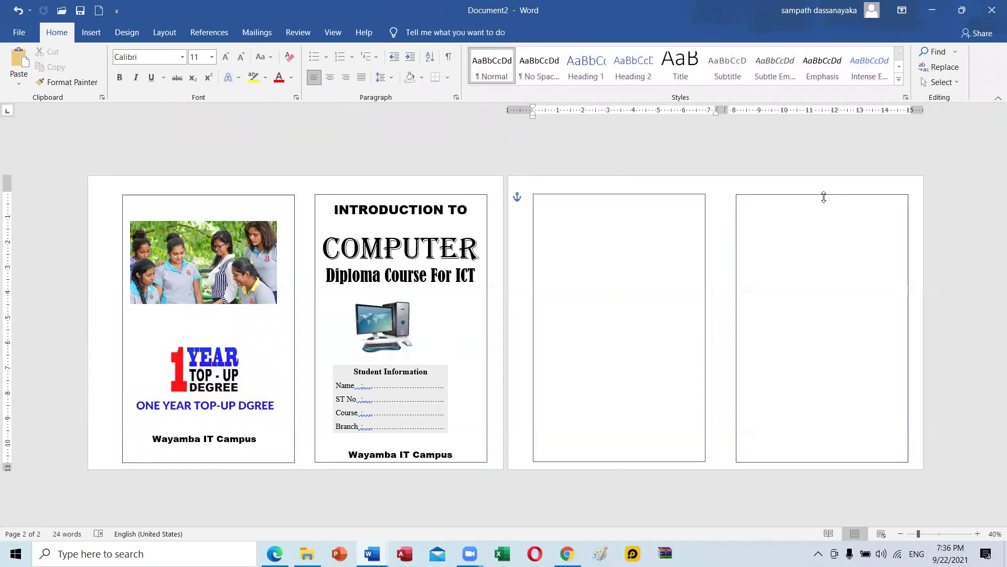
{"action": "left_click", "coordinate": [824, 196]}
{"action": "key", "text": "Up"}
{"action": "key", "text": "Up"}
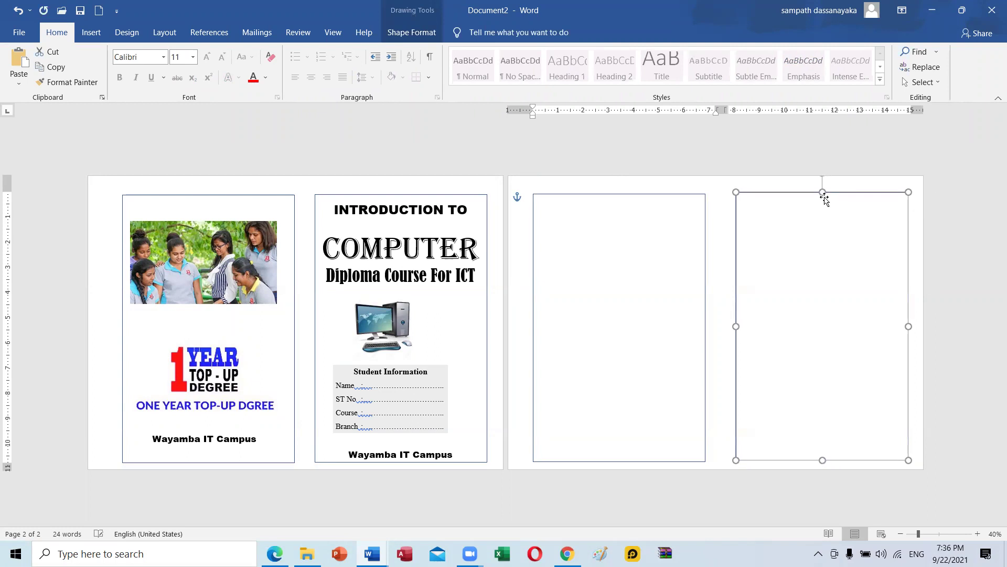
{"action": "key", "text": "Left"}
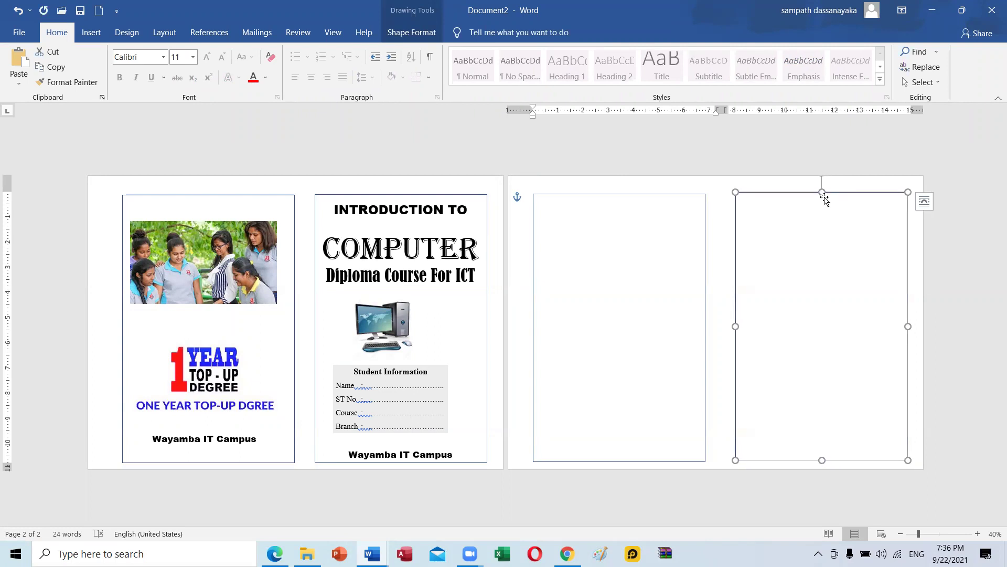
{"action": "left_click", "coordinate": [580, 300]}
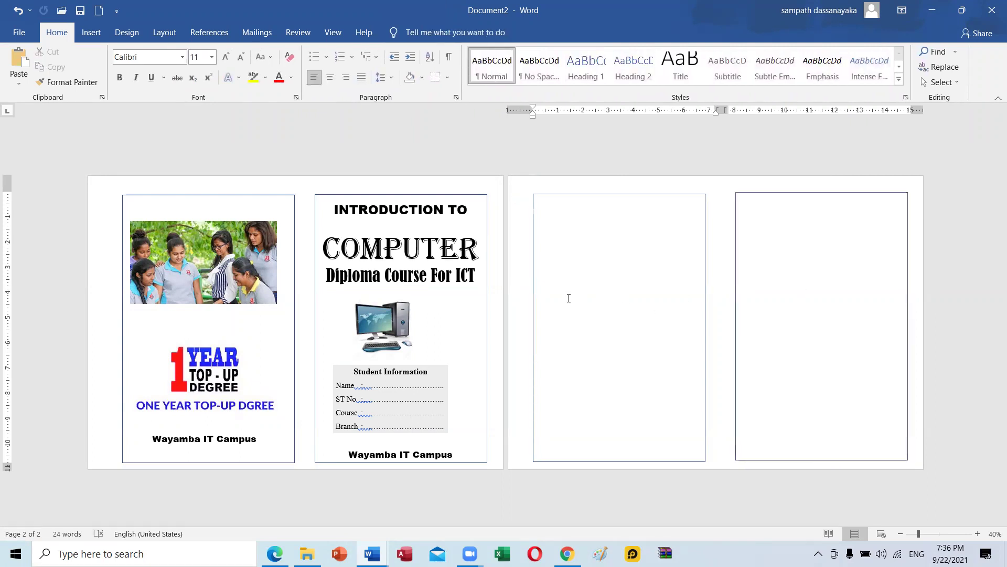
{"action": "double_click", "coordinate": [583, 298]}
{"action": "left_click", "coordinate": [420, 330]}
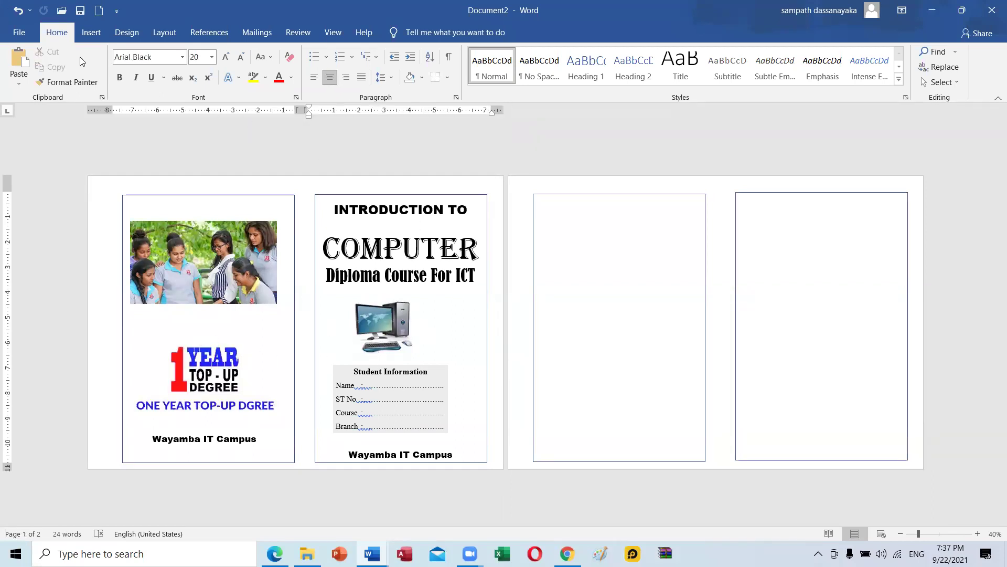
{"action": "left_click", "coordinate": [127, 32]}
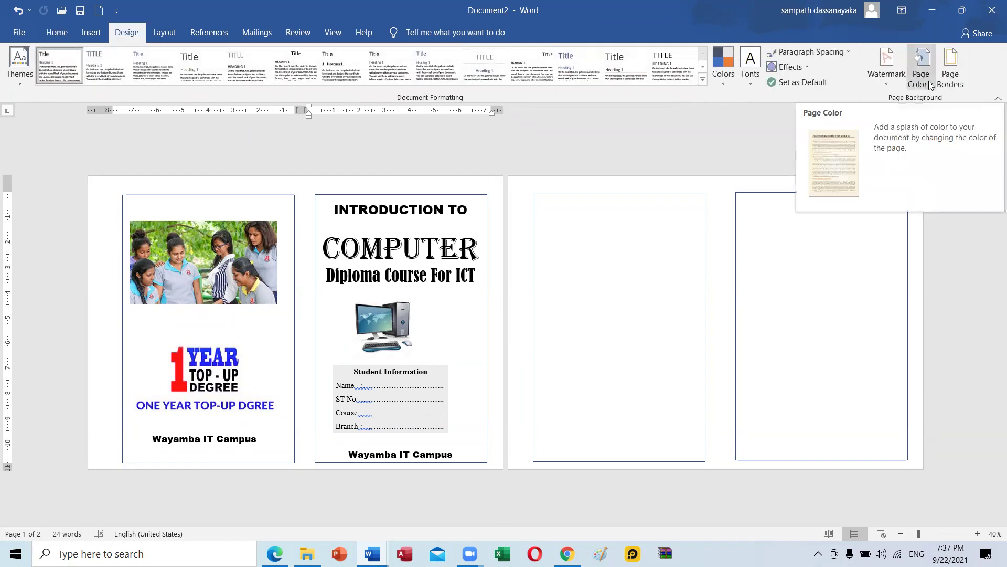
{"action": "left_click", "coordinate": [821, 251]}
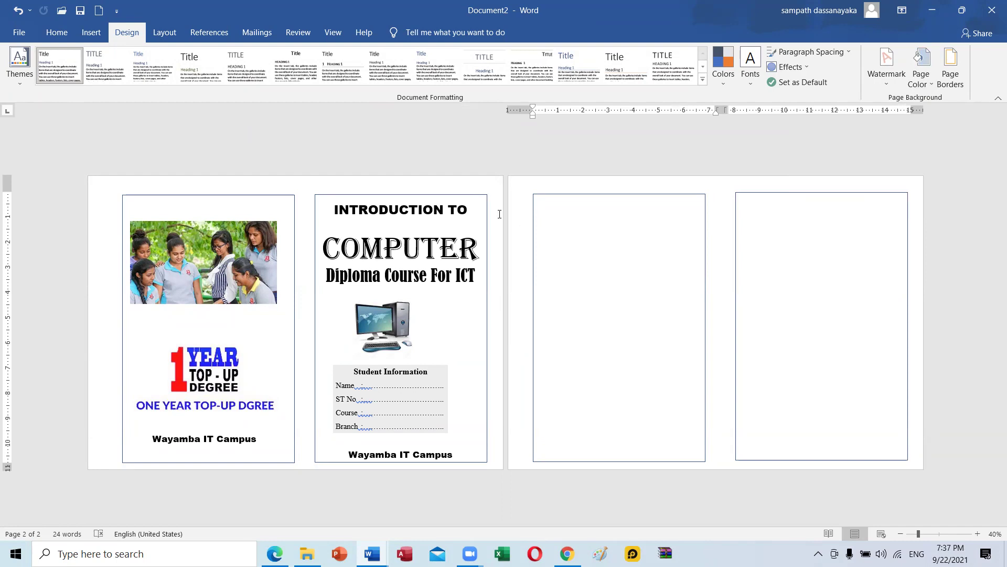
{"action": "left_click", "coordinate": [468, 210]}
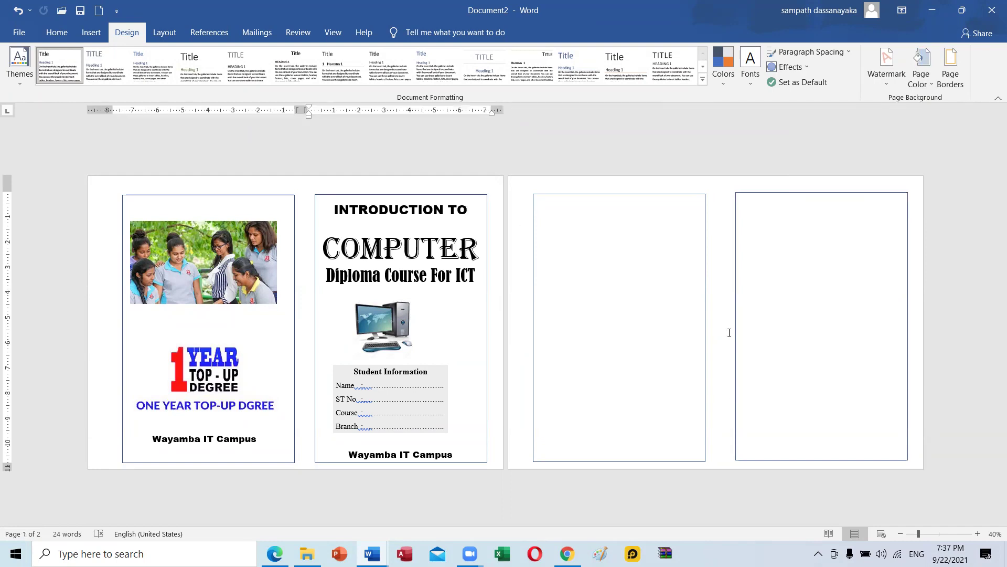
{"action": "scroll", "coordinate": [619, 297], "scroll_direction": "up", "scroll_amount": 2, "text": "ctrl"}
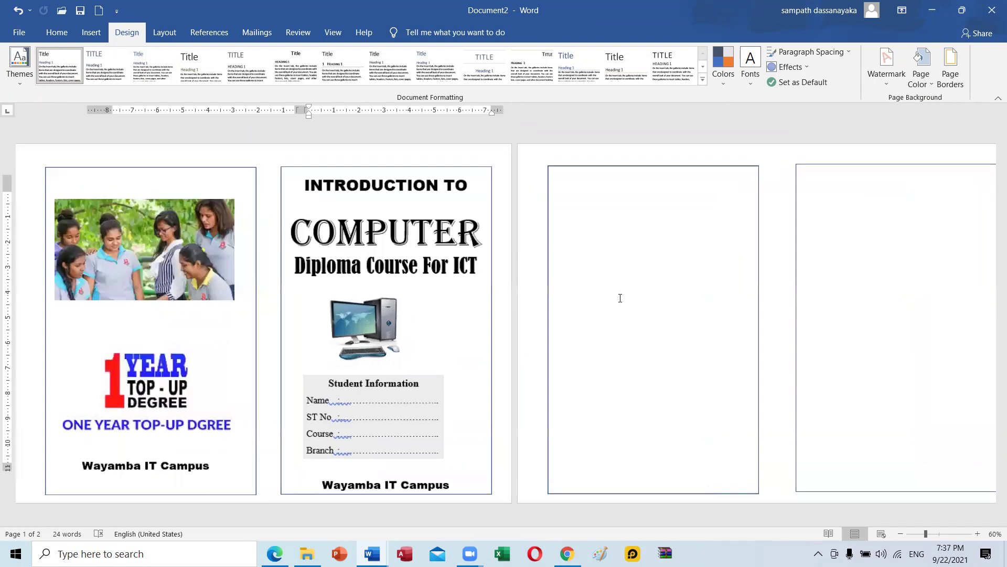
{"action": "scroll", "coordinate": [620, 297], "scroll_direction": "down", "scroll_amount": 4, "text": "ctrl"}
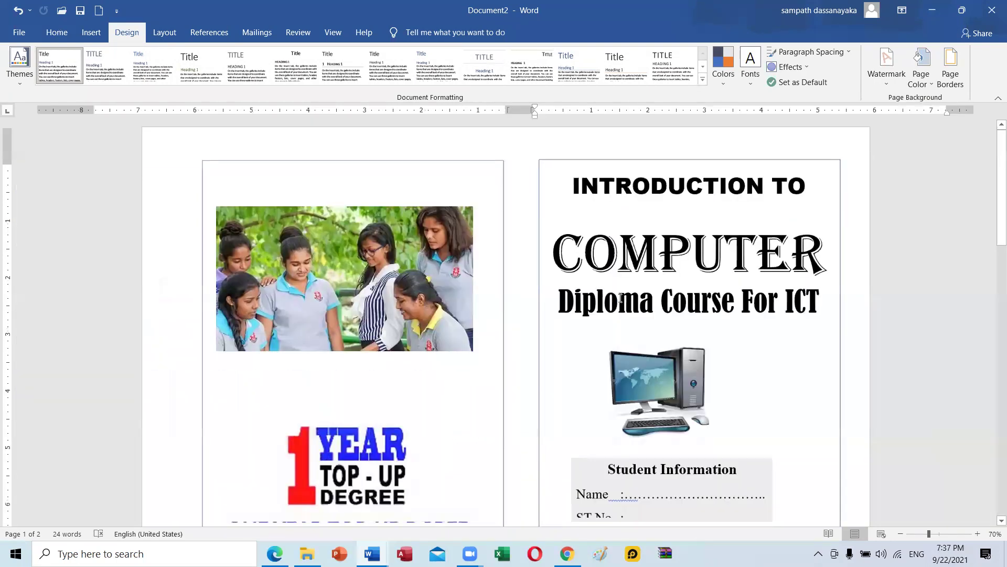
{"action": "scroll", "coordinate": [620, 298], "scroll_direction": "up", "scroll_amount": 3, "text": "ctrl"}
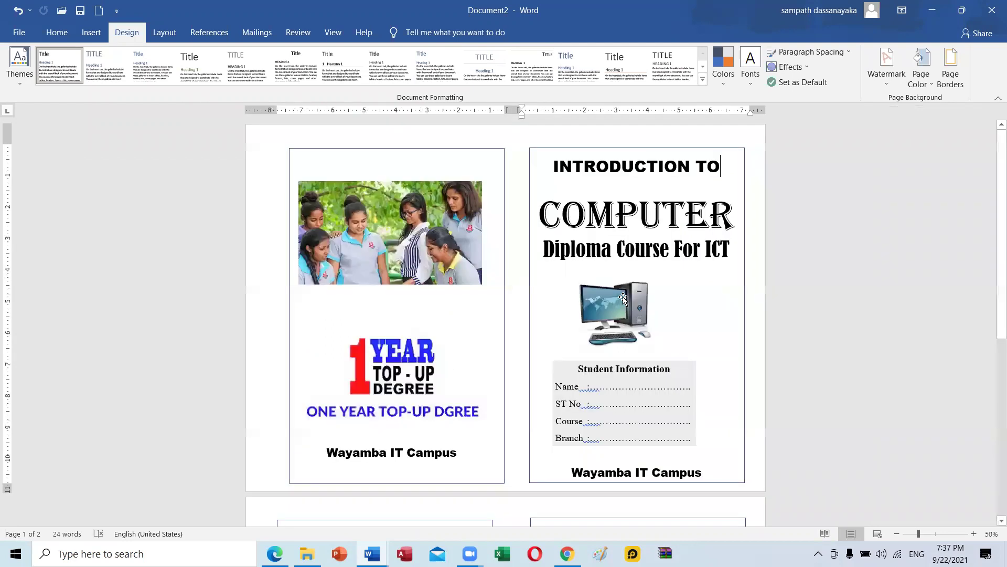
{"action": "scroll", "coordinate": [620, 298], "scroll_direction": "down", "scroll_amount": 3}
{"action": "scroll", "coordinate": [623, 297], "scroll_direction": "down", "scroll_amount": 6}
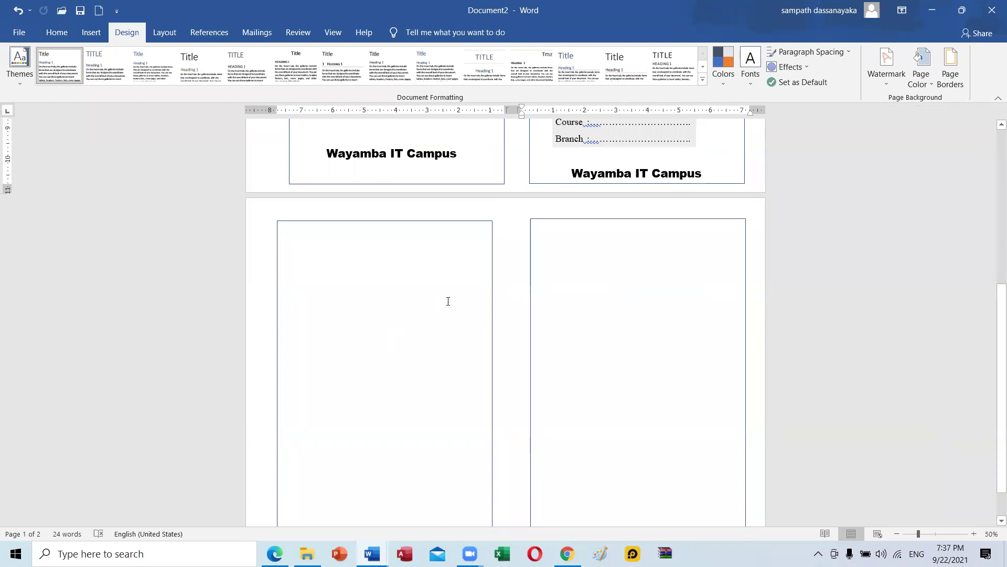
{"action": "scroll", "coordinate": [544, 291], "scroll_direction": "down", "scroll_amount": 1}
{"action": "scroll", "coordinate": [547, 292], "scroll_direction": "up", "scroll_amount": 1}
{"action": "scroll", "coordinate": [546, 292], "scroll_direction": "up", "scroll_amount": 6}
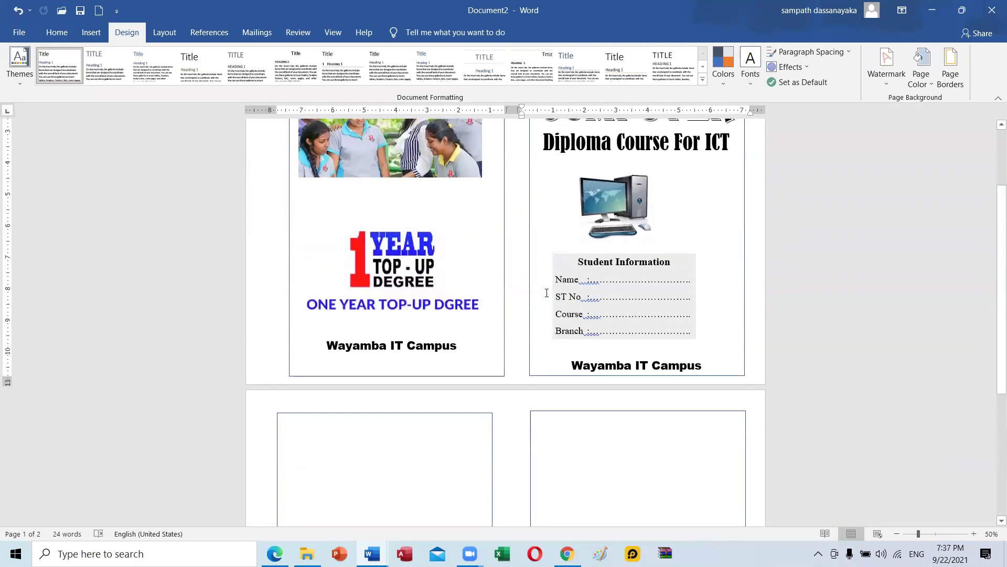
{"action": "scroll", "coordinate": [546, 293], "scroll_direction": "up", "scroll_amount": 2}
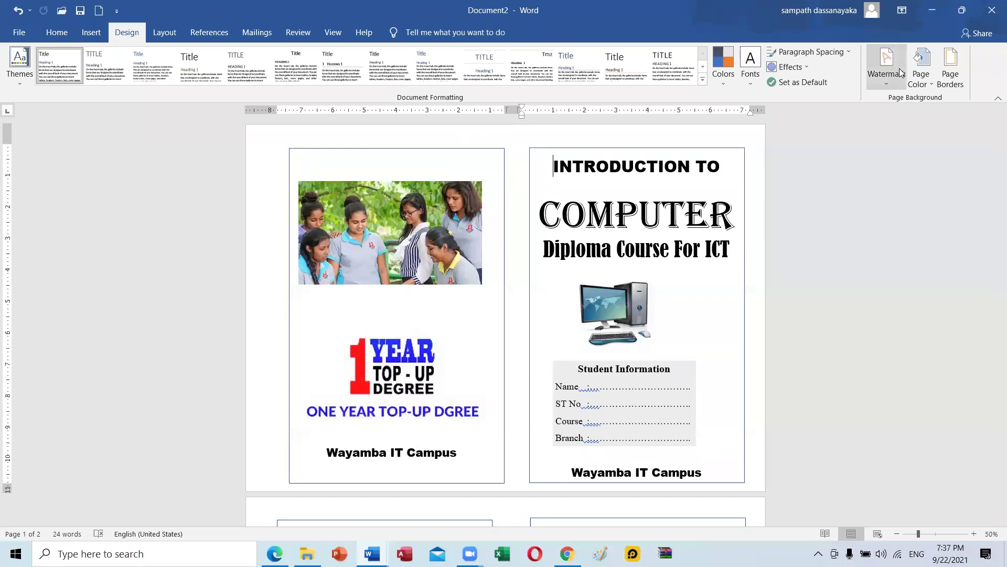
Set the page colour to use a preset gradient fill effect.
{"action": "left_click", "coordinate": [920, 72]}
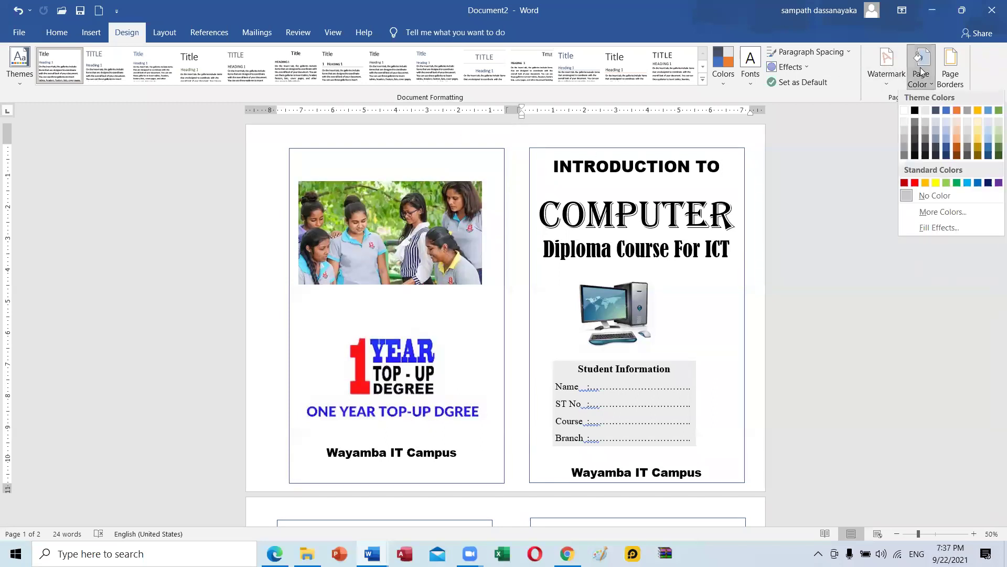
{"action": "left_click", "coordinate": [952, 212]}
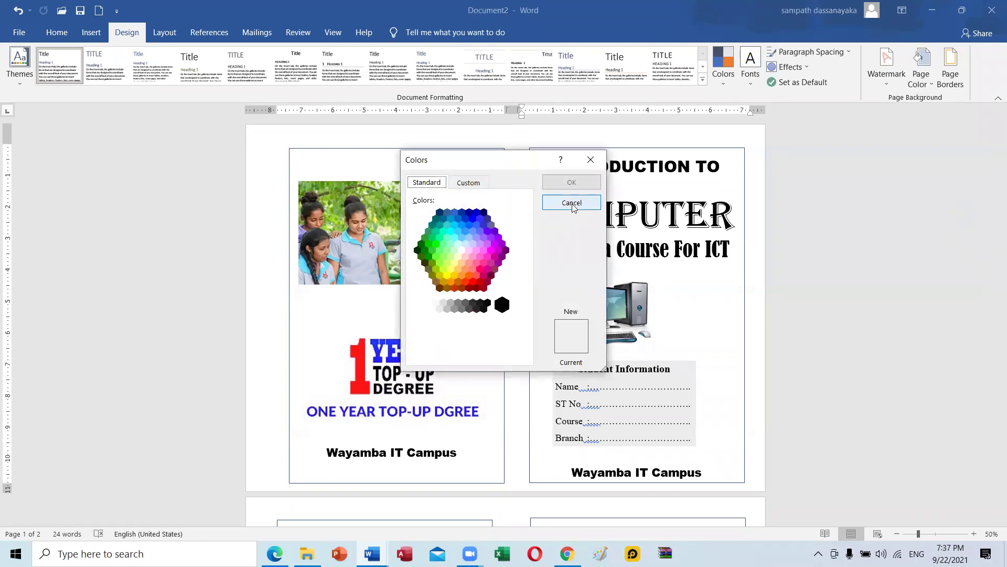
{"action": "left_click", "coordinate": [572, 203]}
{"action": "left_click", "coordinate": [922, 84]}
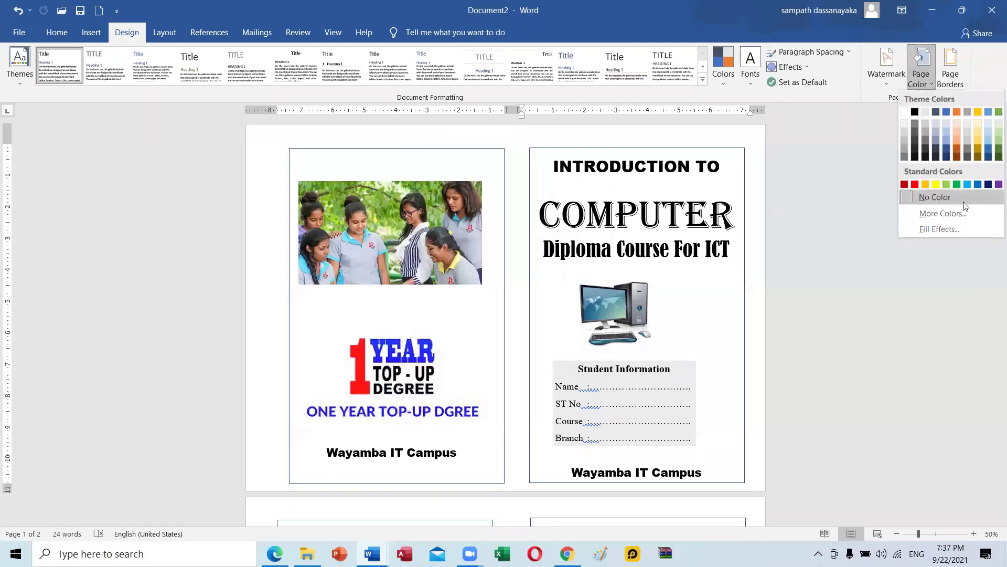
{"action": "left_click", "coordinate": [942, 229]}
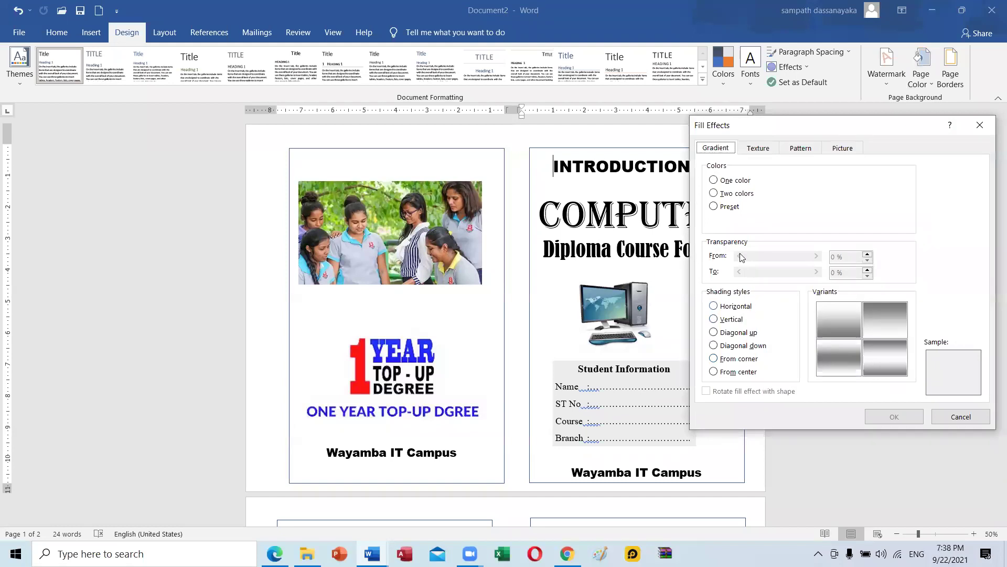
{"action": "left_click", "coordinate": [717, 207]}
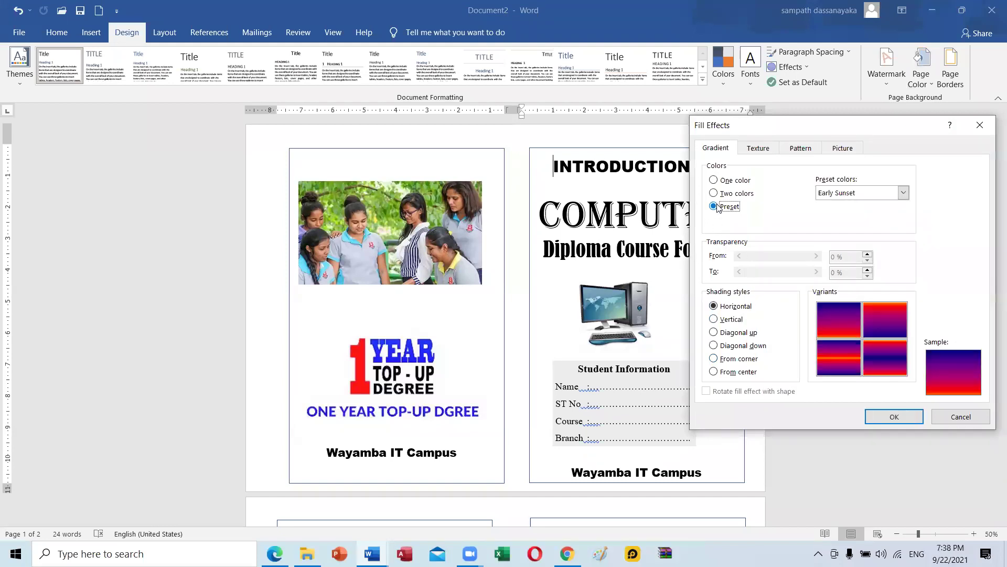
Choose the Daybreak preset gradient after trying Nightfall, Horizon and Desert.
{"action": "left_click", "coordinate": [903, 194]}
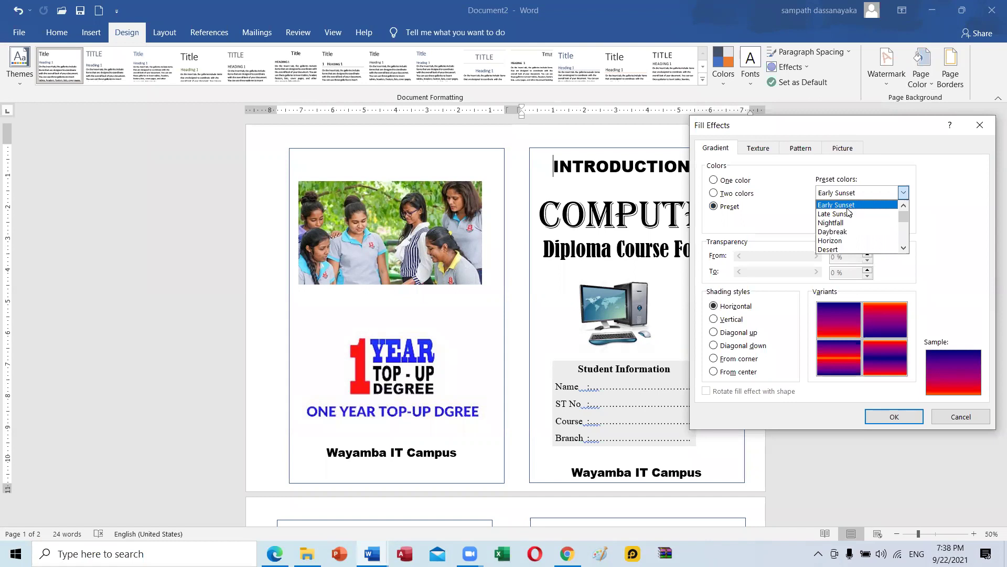
{"action": "left_click", "coordinate": [835, 222]}
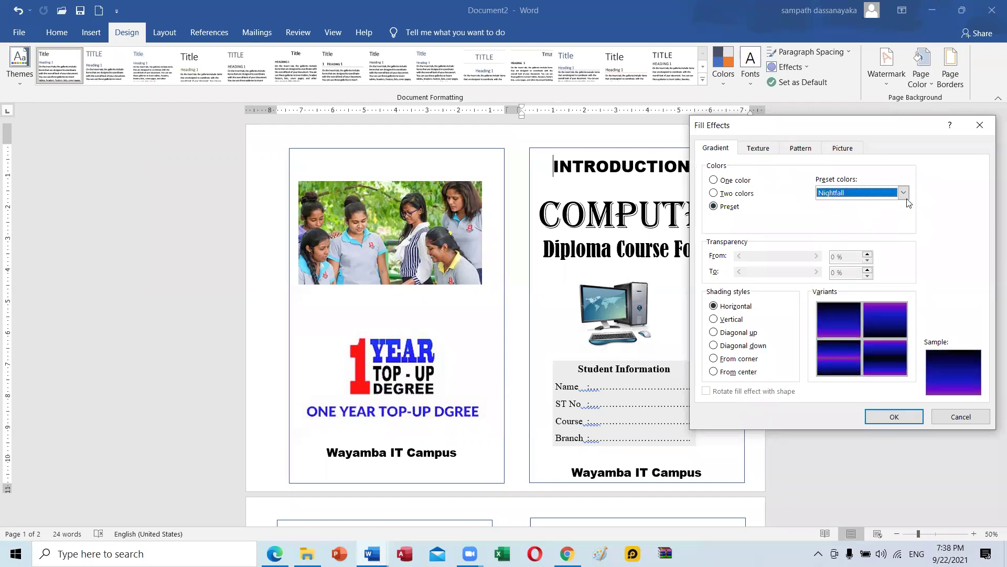
{"action": "left_click", "coordinate": [903, 193]}
{"action": "left_click", "coordinate": [850, 232]}
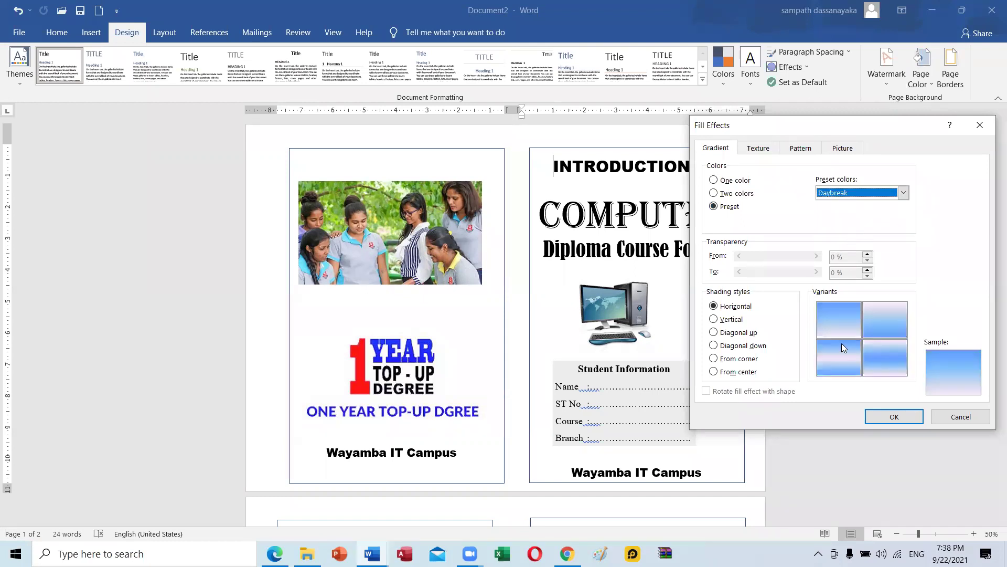
{"action": "left_click", "coordinate": [904, 194]}
{"action": "left_click", "coordinate": [845, 240]}
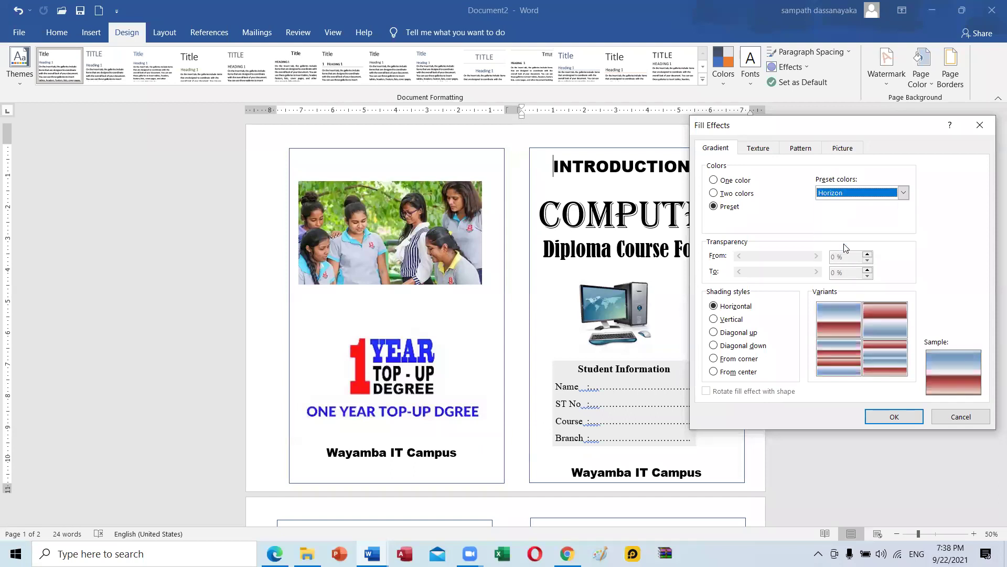
{"action": "left_click", "coordinate": [904, 193]}
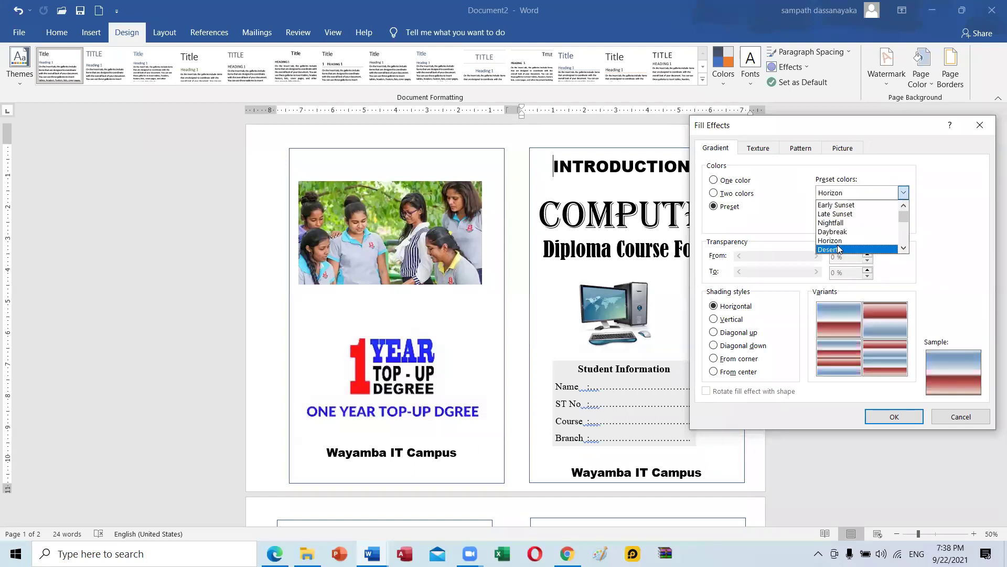
{"action": "left_click", "coordinate": [842, 250]}
{"action": "left_click", "coordinate": [904, 193]}
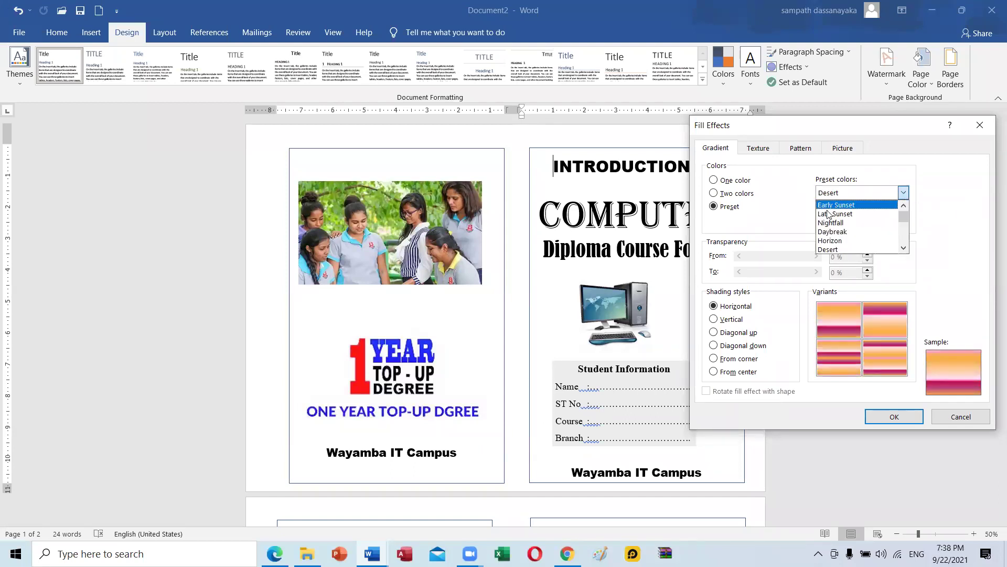
{"action": "left_click", "coordinate": [845, 232]}
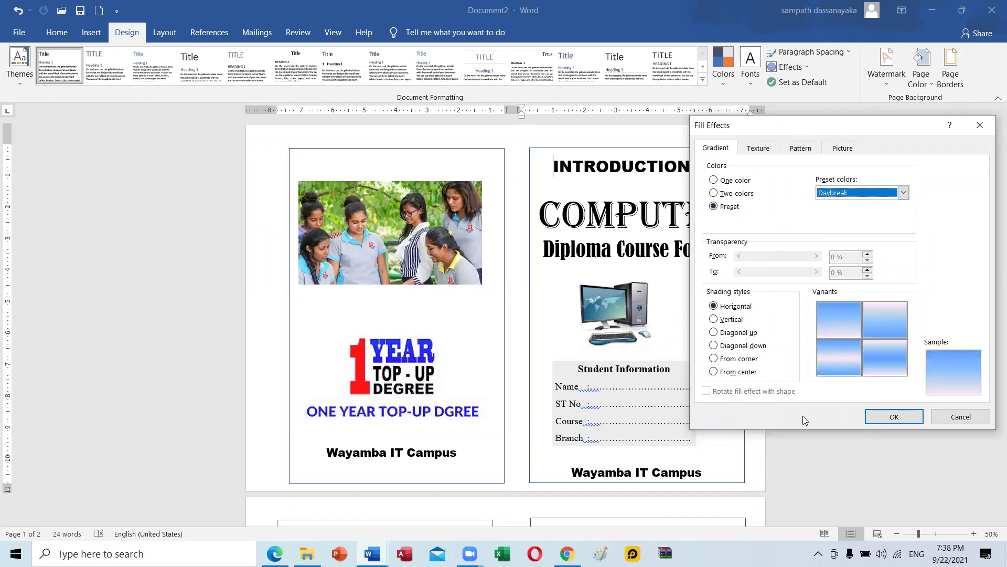
Shade the Daybreak gradient diagonally down with the top-right variant and apply it.
{"action": "left_click", "coordinate": [735, 347]}
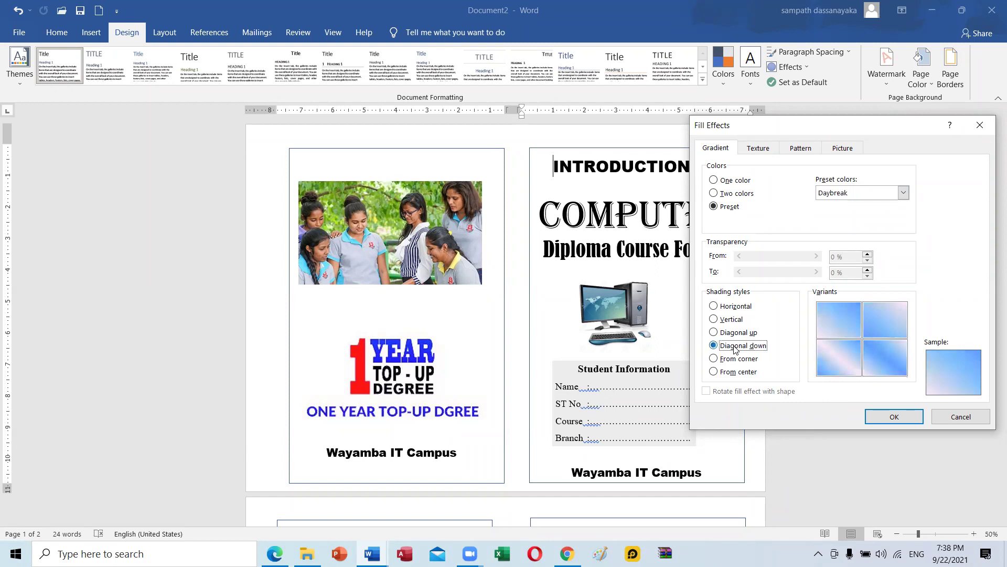
{"action": "left_click", "coordinate": [903, 318]}
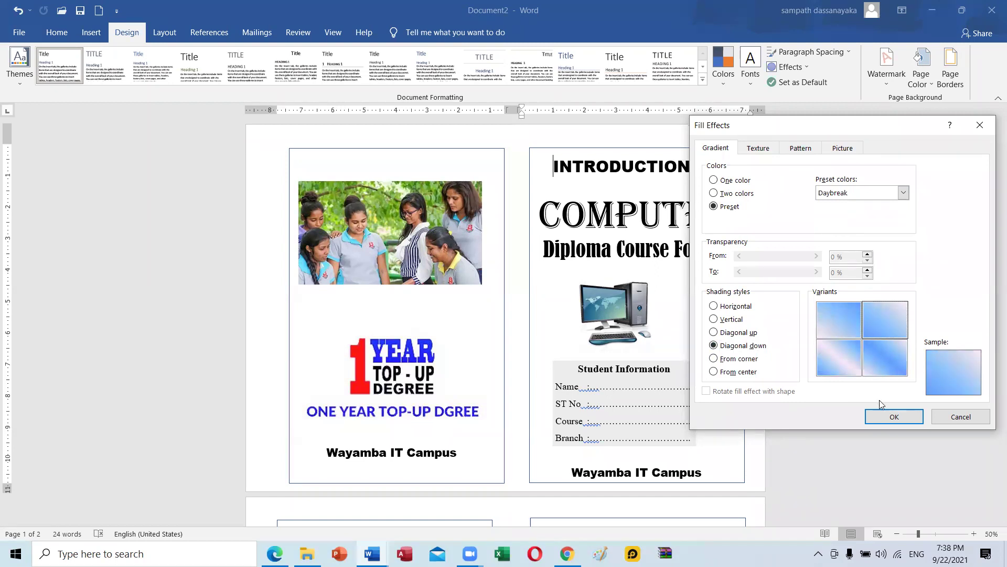
{"action": "left_click", "coordinate": [892, 417]}
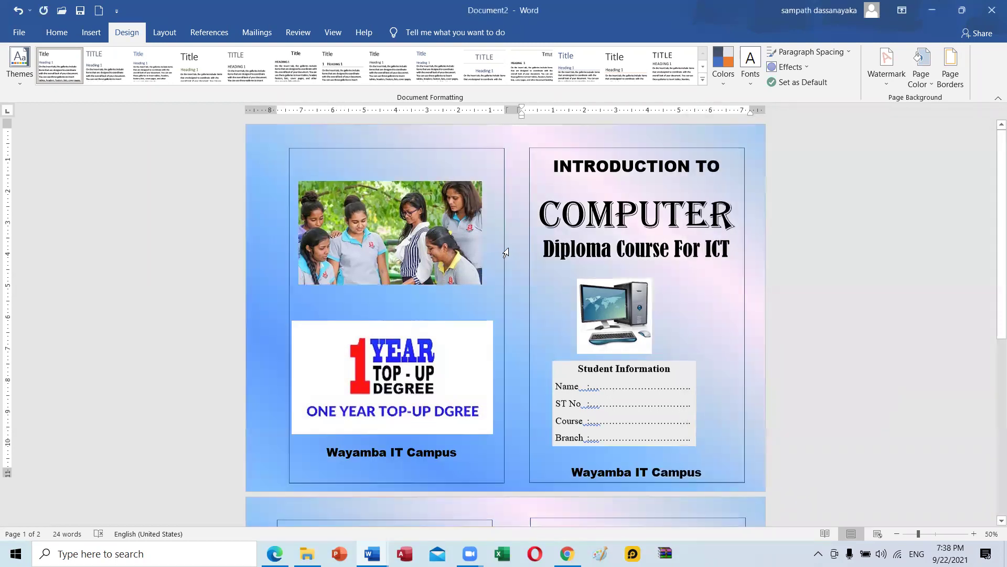
{"action": "scroll", "coordinate": [509, 247], "scroll_direction": "down", "scroll_amount": 2}
{"action": "scroll", "coordinate": [509, 247], "scroll_direction": "down", "scroll_amount": 6}
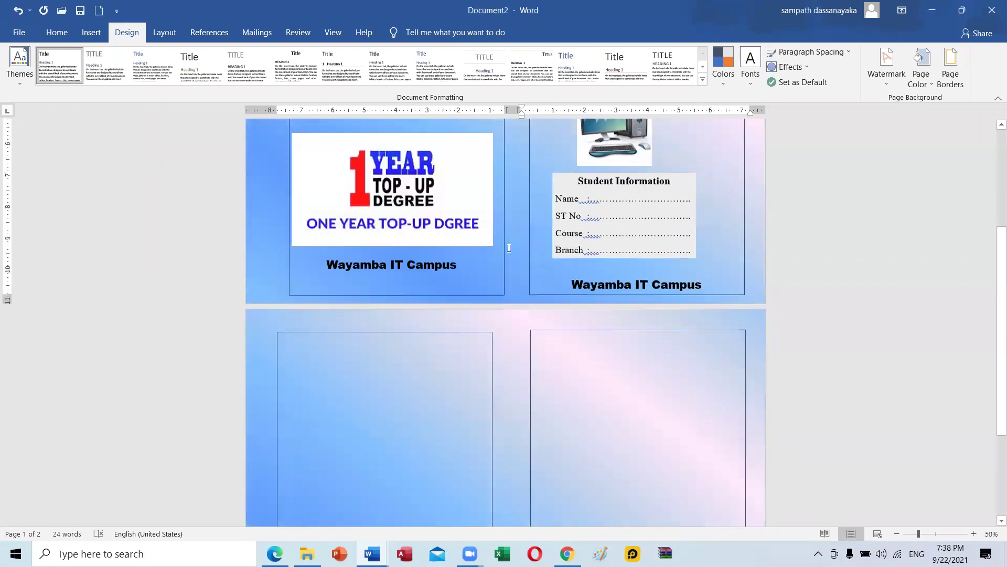
{"action": "scroll", "coordinate": [512, 242], "scroll_direction": "down", "scroll_amount": 2}
{"action": "scroll", "coordinate": [530, 236], "scroll_direction": "down", "scroll_amount": 1}
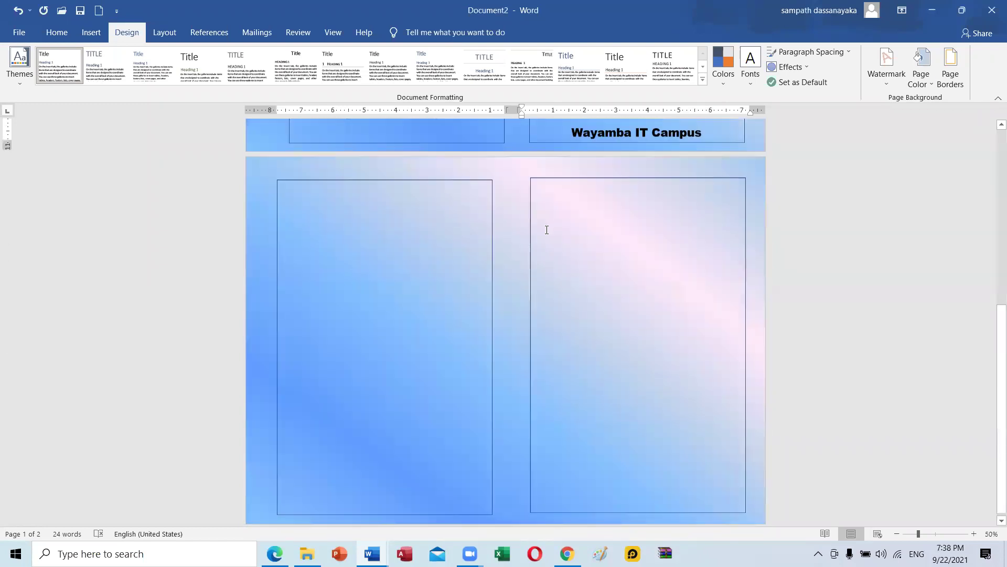
{"action": "scroll", "coordinate": [507, 240], "scroll_direction": "up", "scroll_amount": 3}
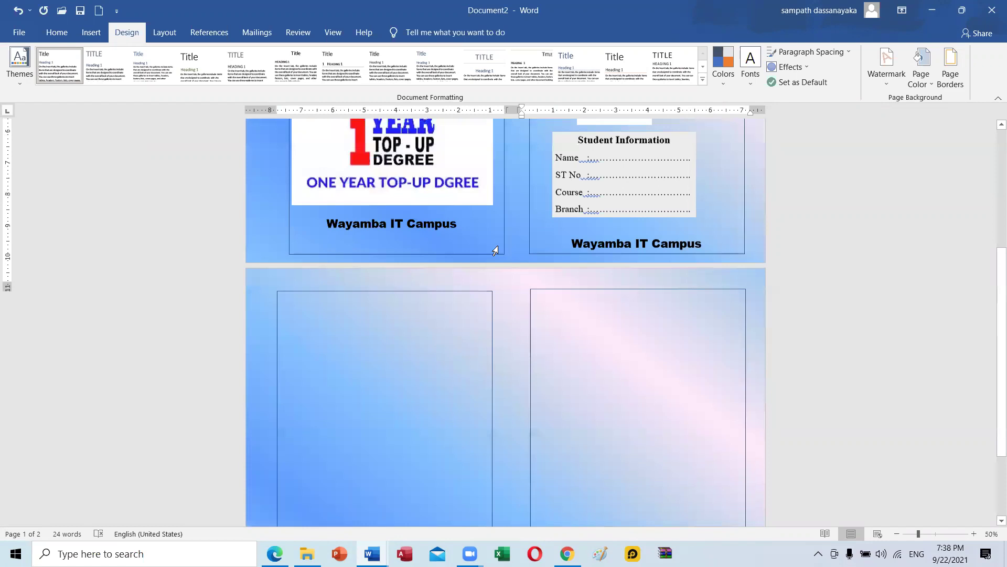
{"action": "scroll", "coordinate": [495, 251], "scroll_direction": "up", "scroll_amount": 6}
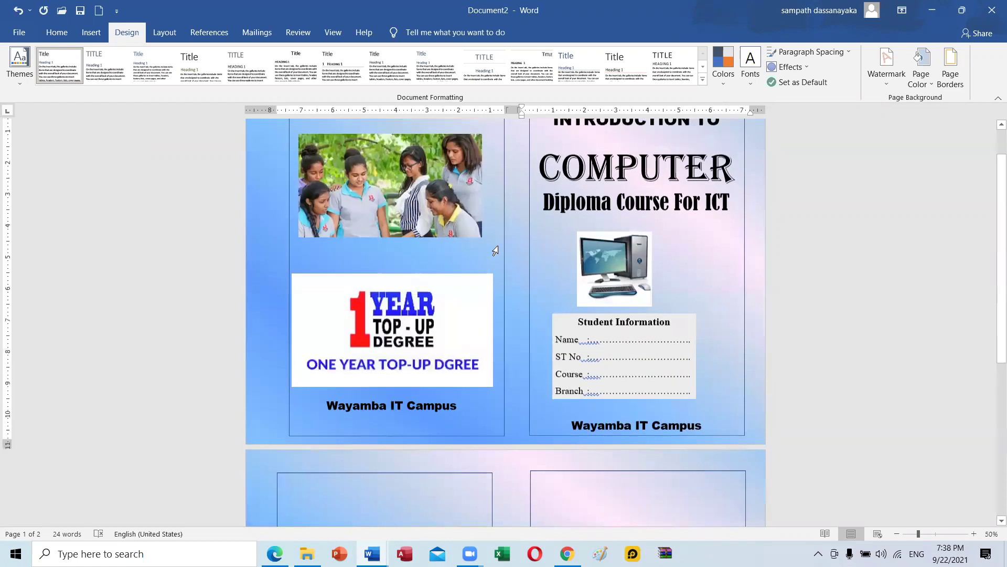
{"action": "scroll", "coordinate": [499, 249], "scroll_direction": "up", "scroll_amount": 2}
{"action": "scroll", "coordinate": [503, 247], "scroll_direction": "down", "scroll_amount": 1, "text": "ctrl"}
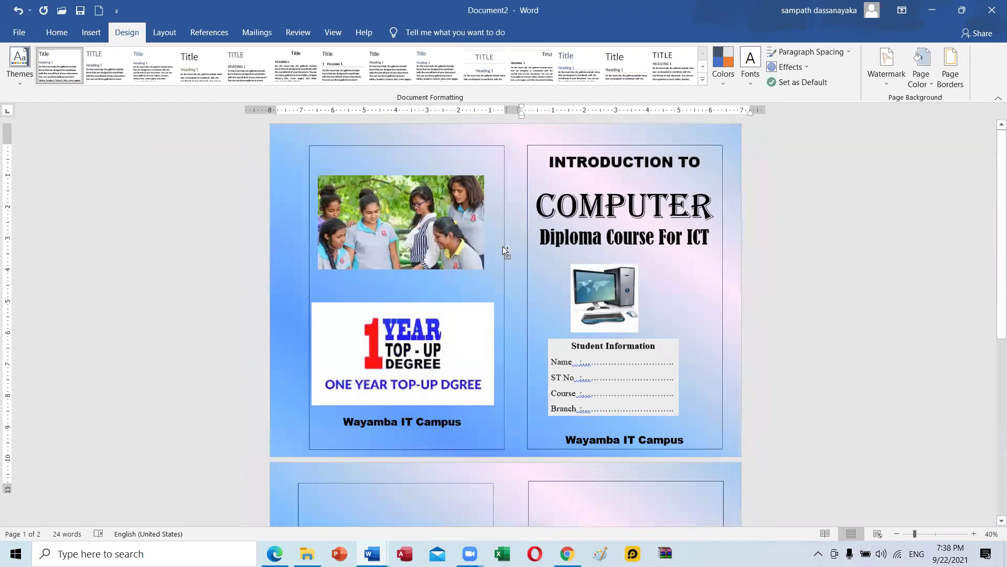
{"action": "scroll", "coordinate": [503, 246], "scroll_direction": "down", "scroll_amount": 2, "text": "ctrl"}
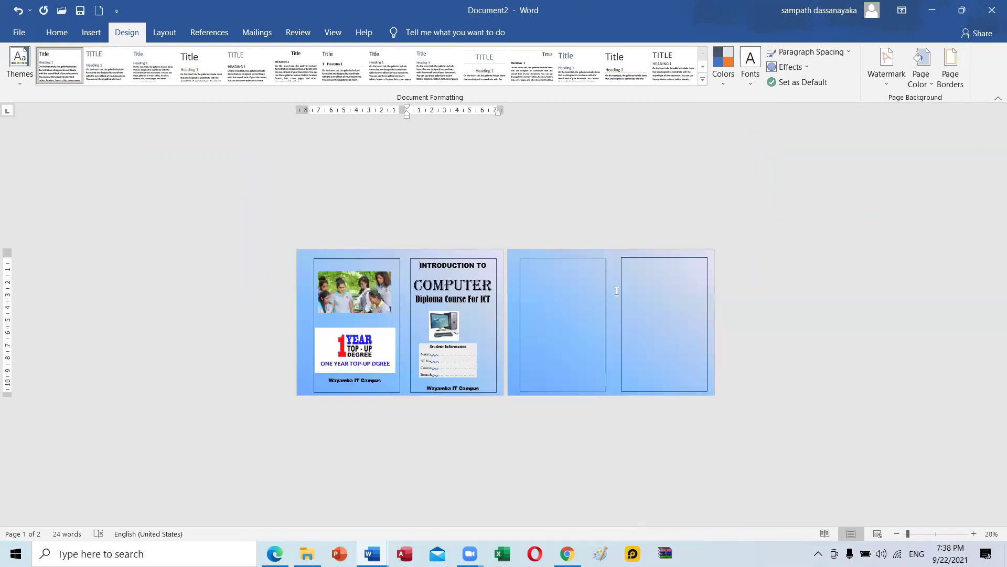